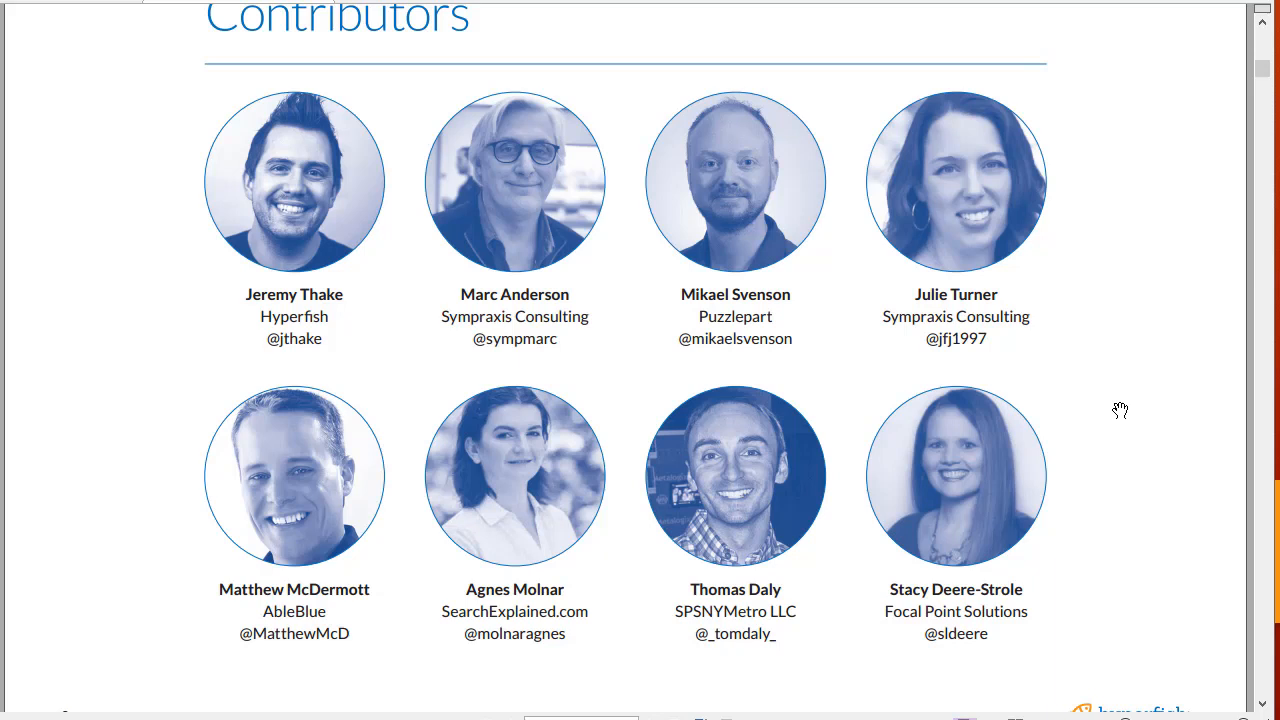
Scroll the PDF guide down to the 'Employee Directory search page set up' step.
scroll(1120, 410, down, 10)
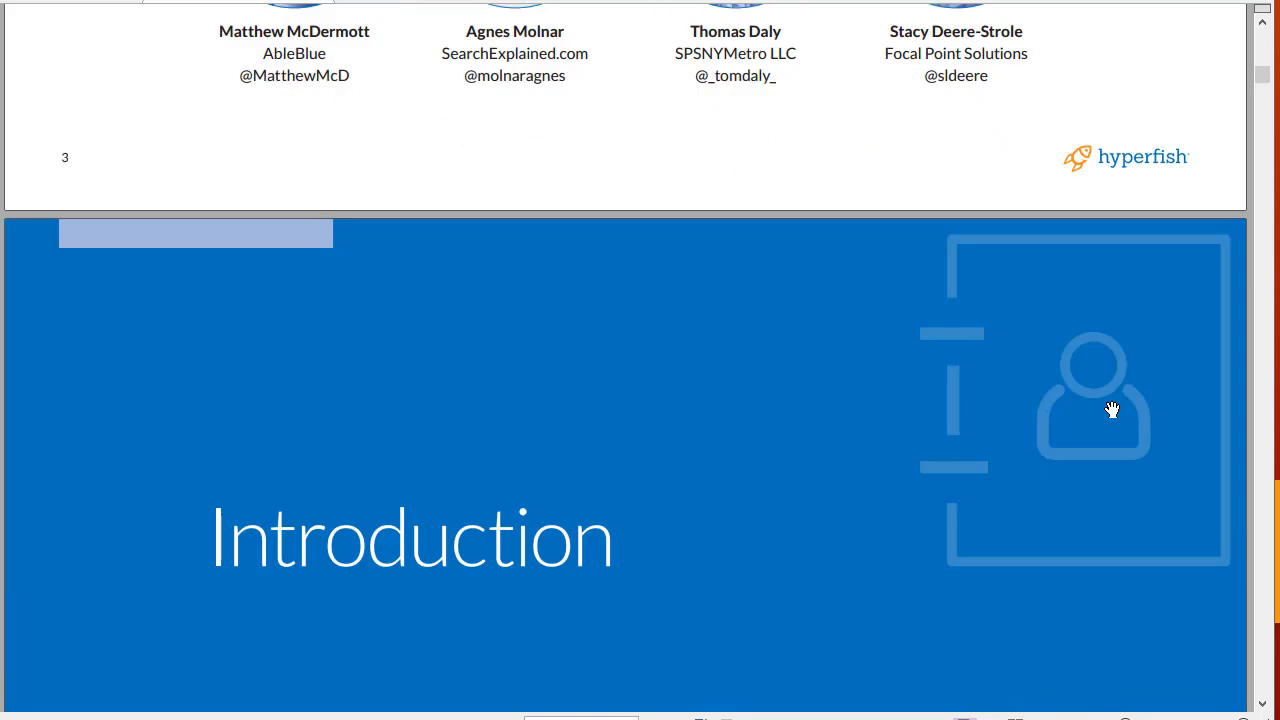
scroll(1115, 410, down, 15)
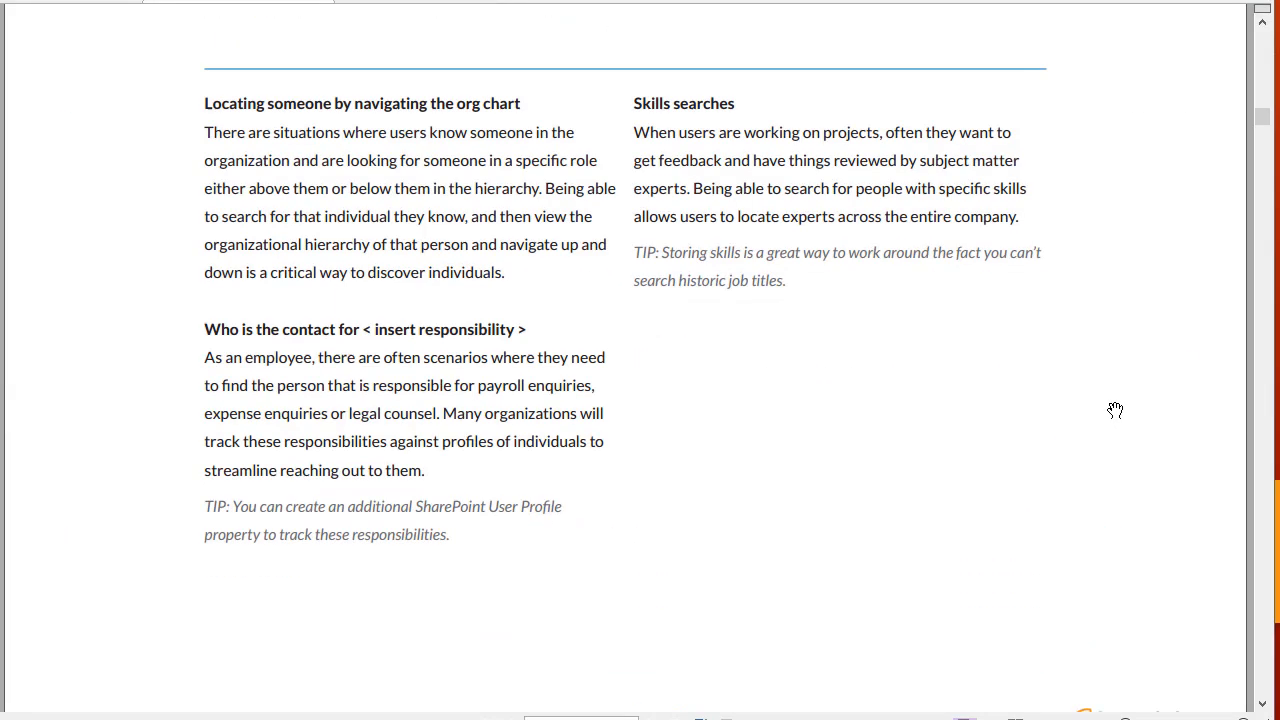
scroll(1115, 410, down, 15)
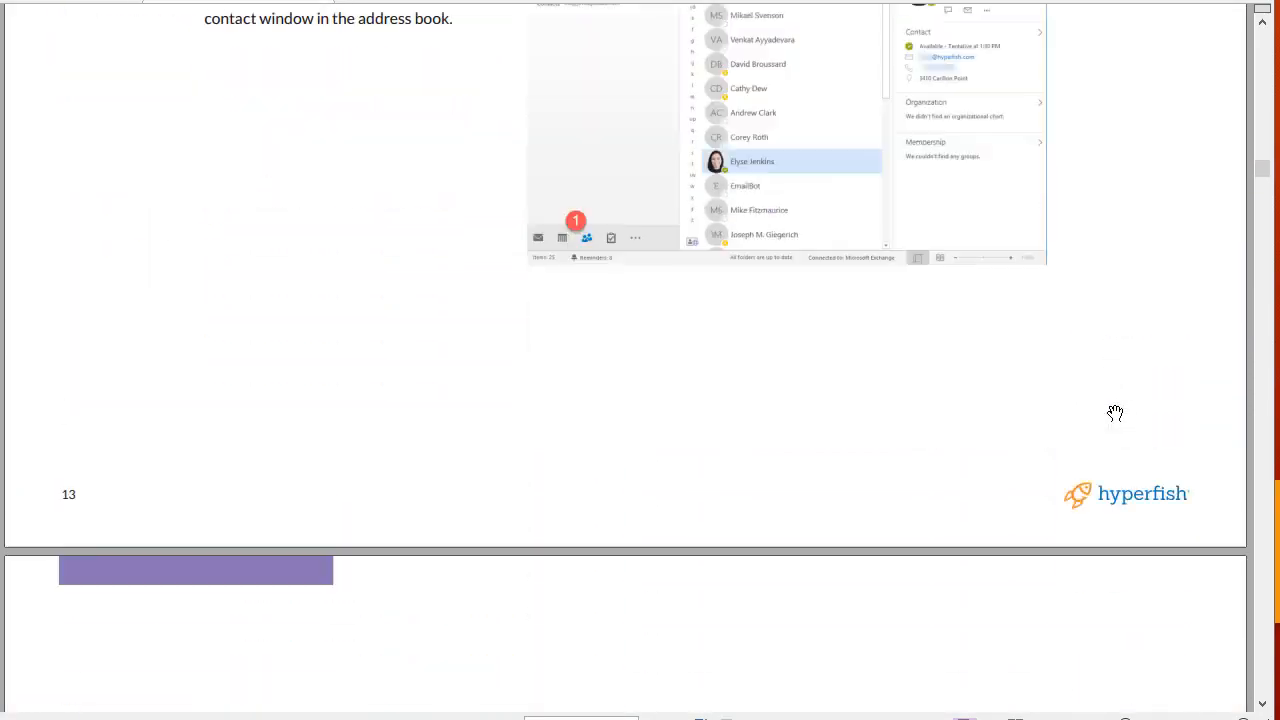
scroll(1115, 413, down, 15)
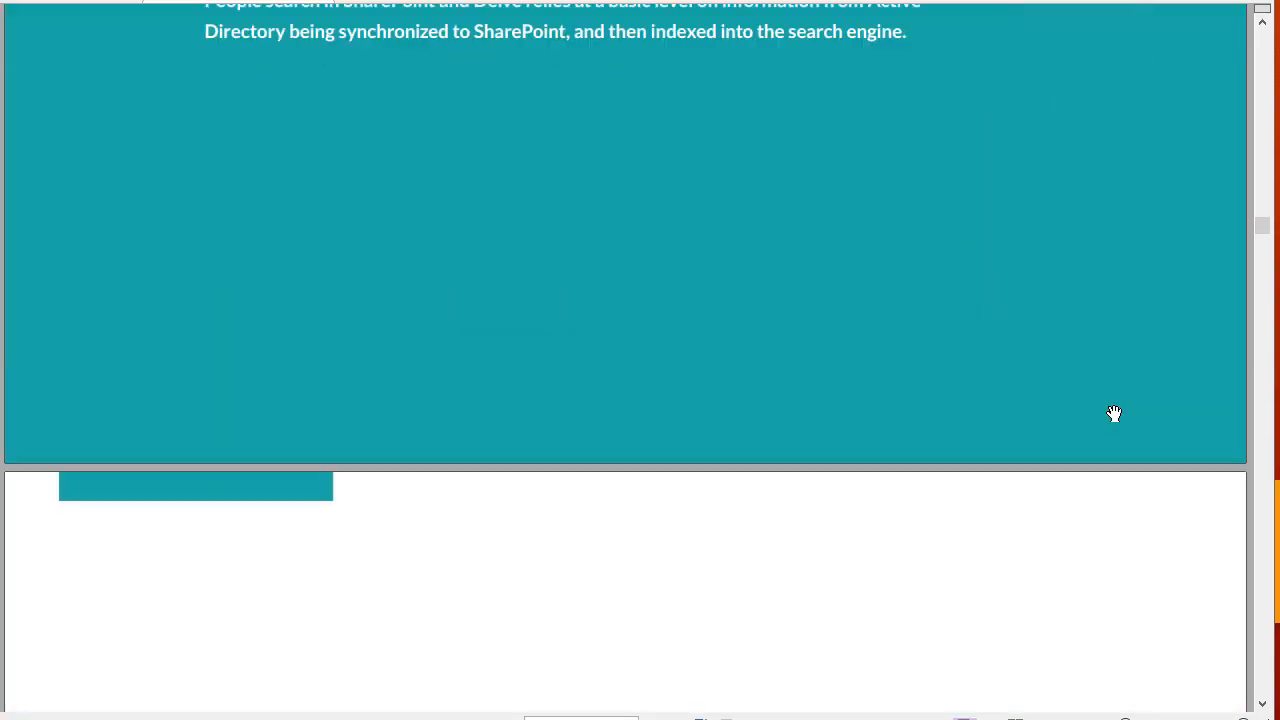
scroll(1115, 410, down, 15)
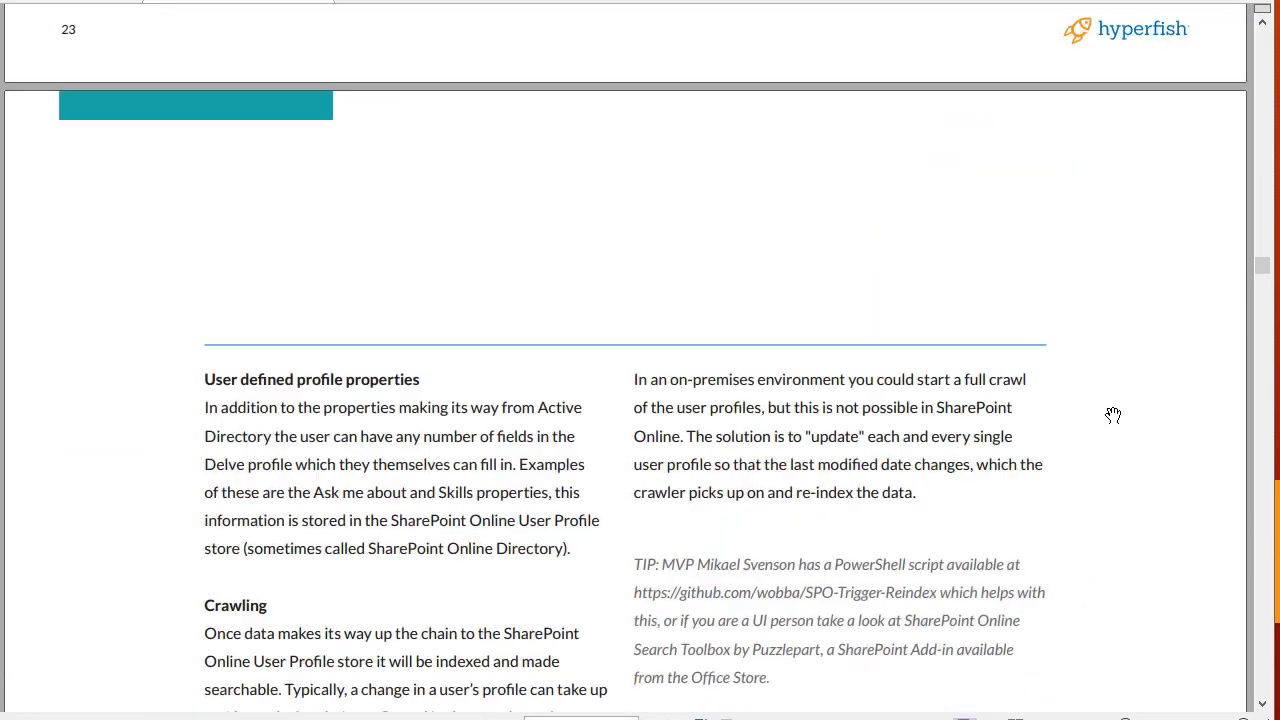
scroll(1113, 415, down, 12)
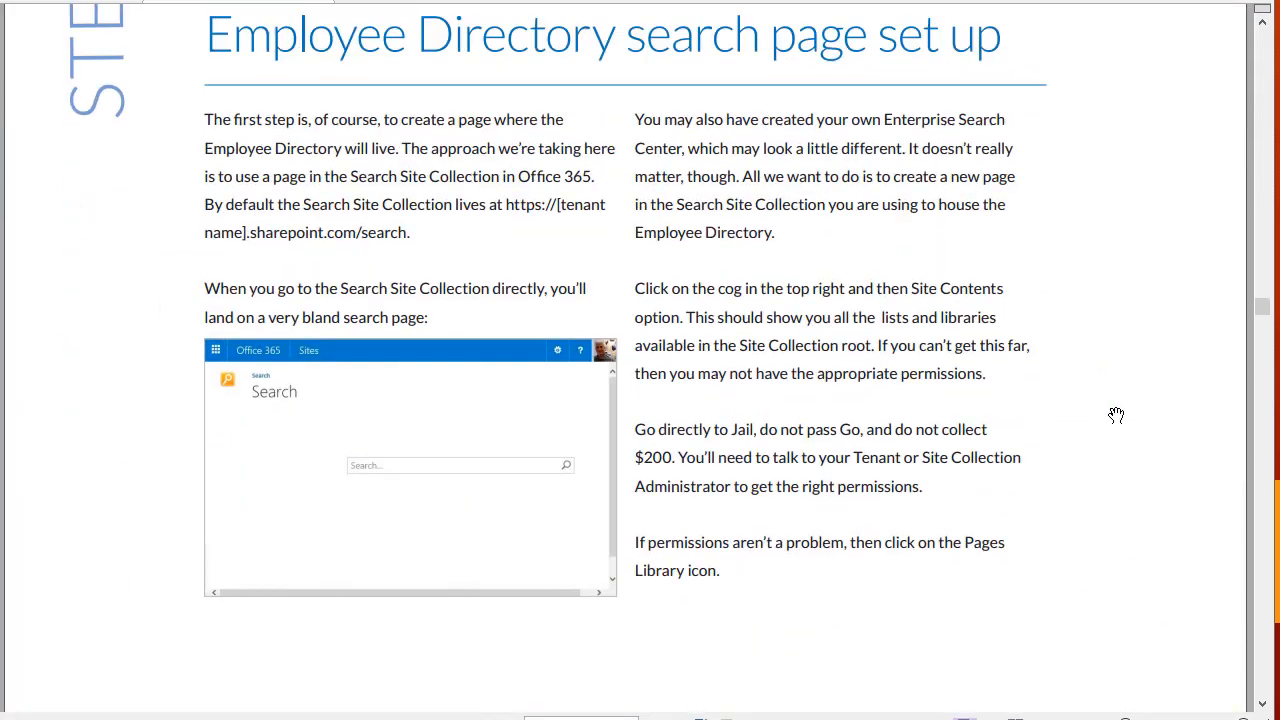
scroll(1115, 414, up, 3)
scroll(1115, 414, down, 1)
scroll(1115, 414, down, 1)
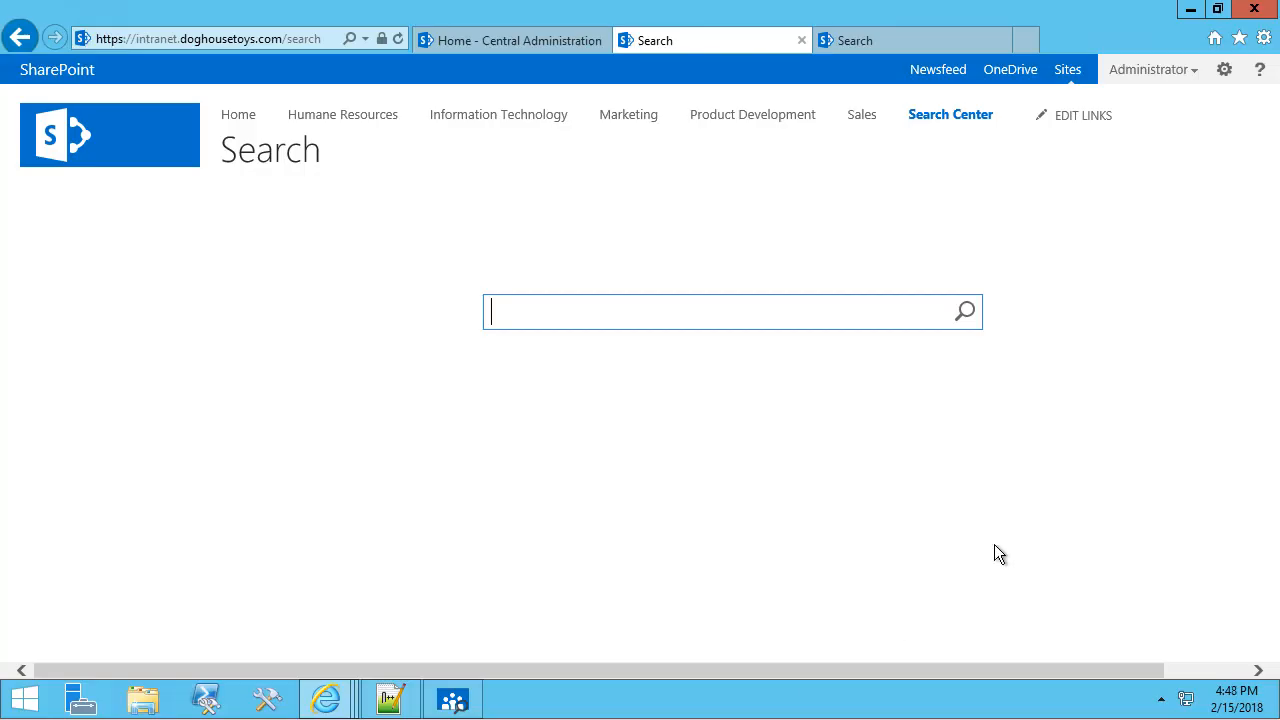
Go through Site contents to the Pages library and show its FILES ribbon commands.
click(1224, 72)
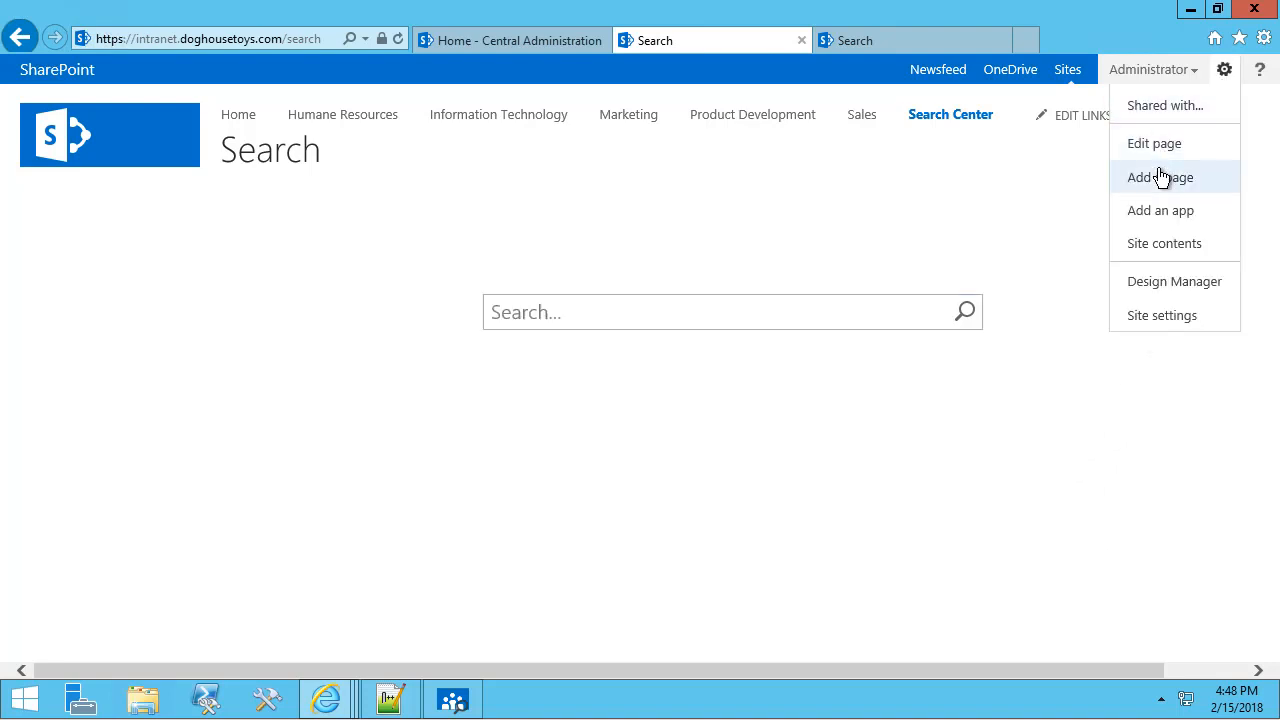
click(990, 388)
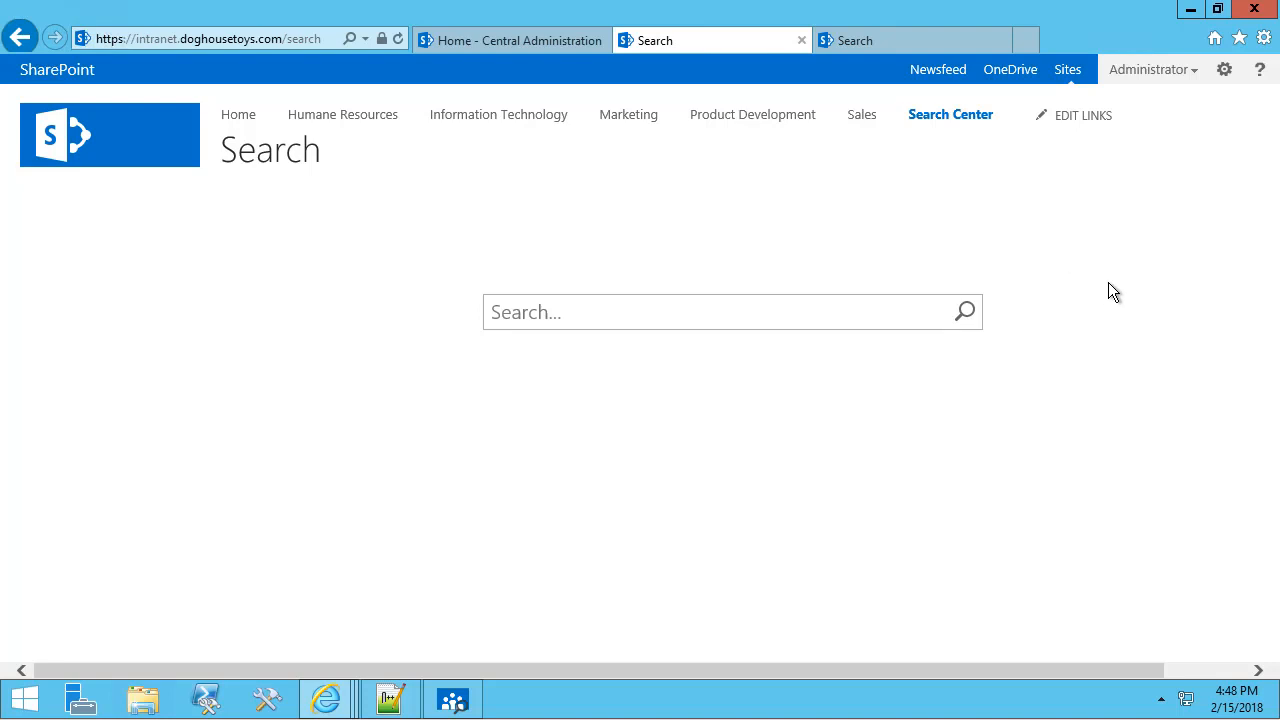
click(1224, 72)
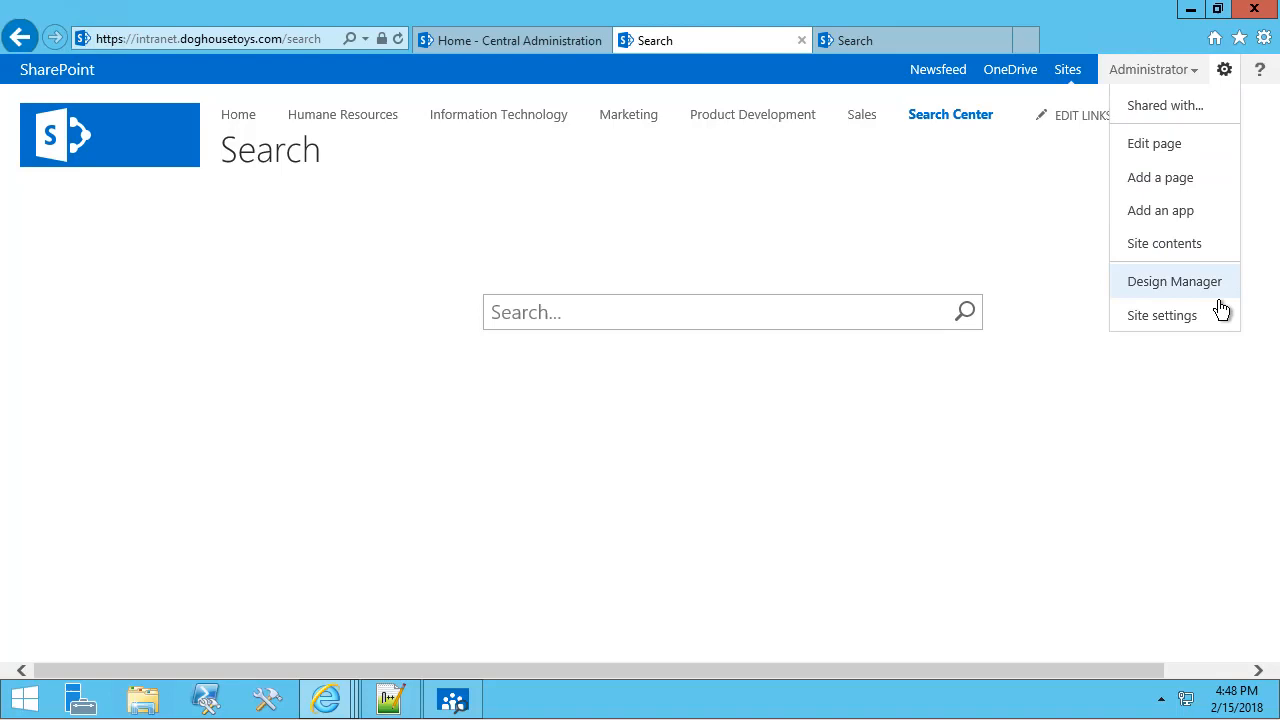
click(1164, 245)
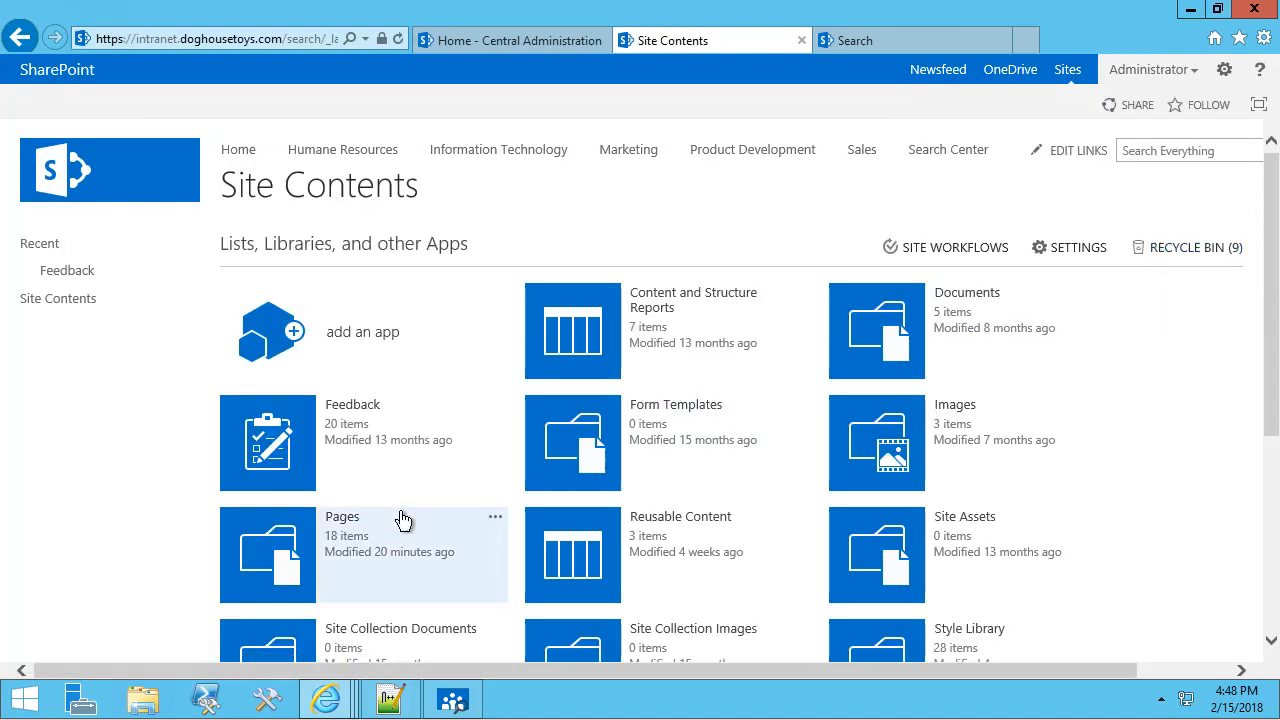
click(343, 527)
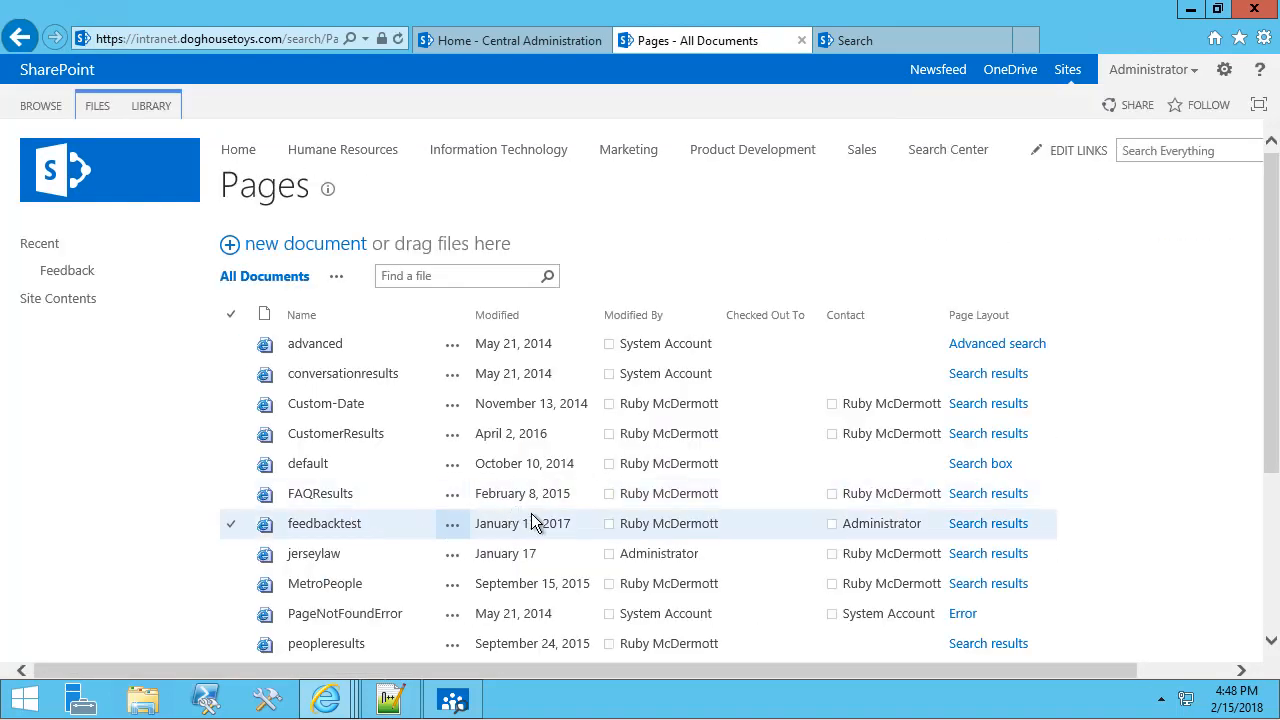
scroll(785, 523, down, 1)
scroll(785, 523, up, 1)
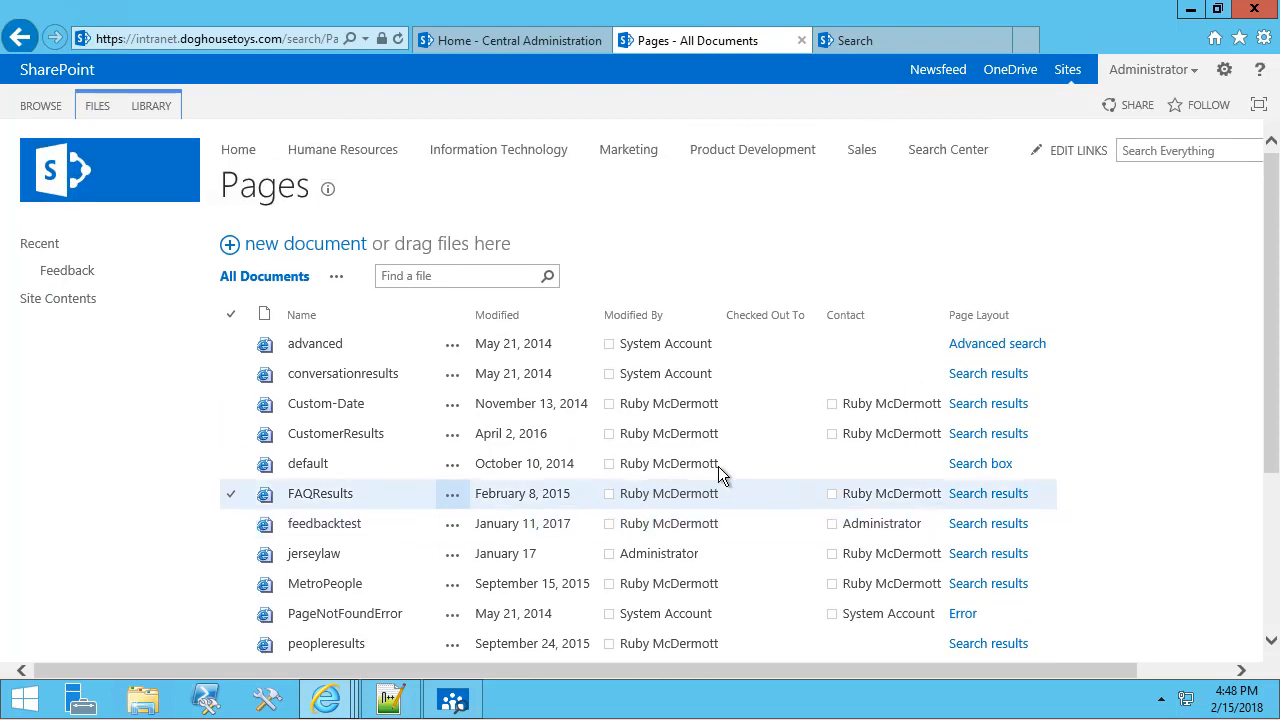
click(95, 110)
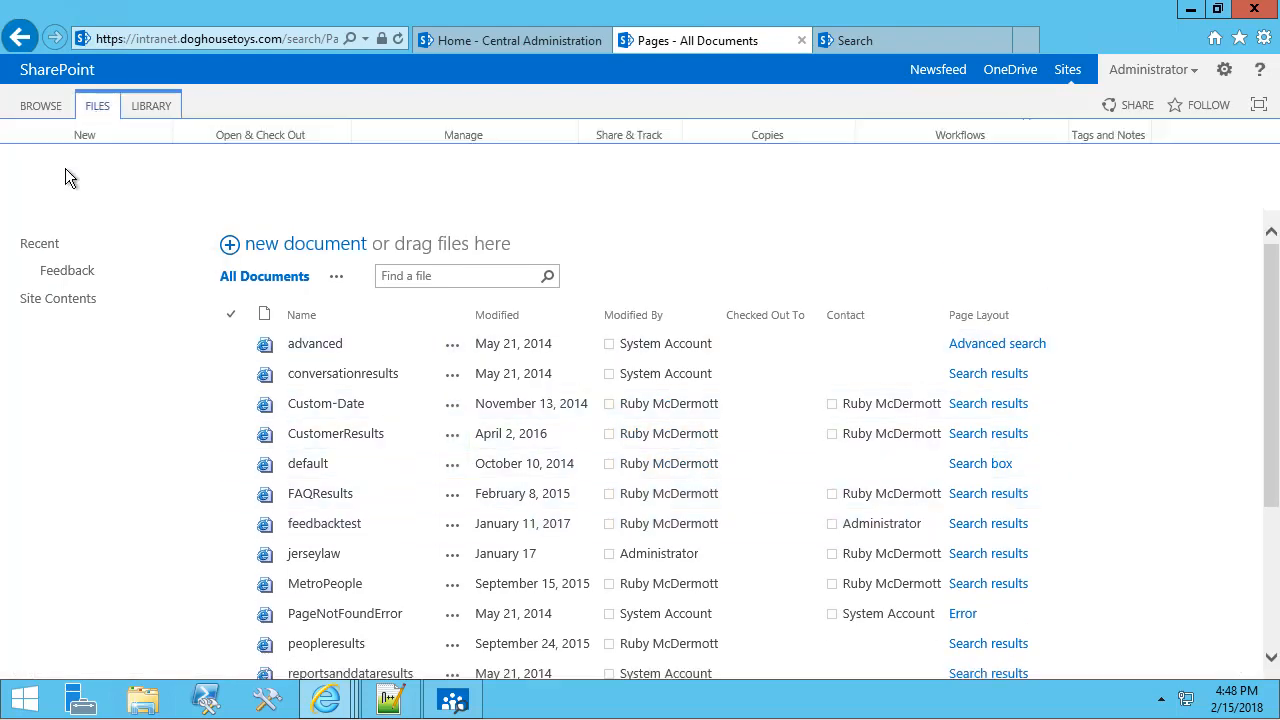
Start a new page to check the available layouts, then go to Site settings.
click(35, 195)
click(47, 227)
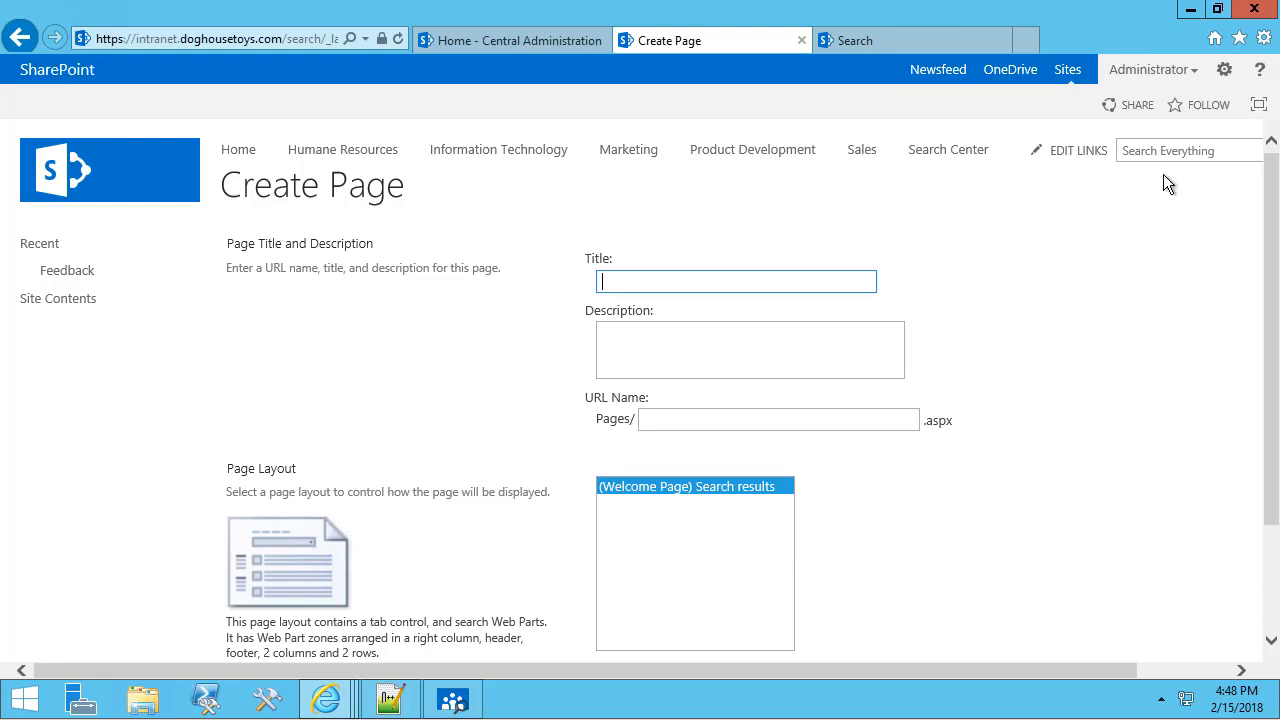
click(1222, 72)
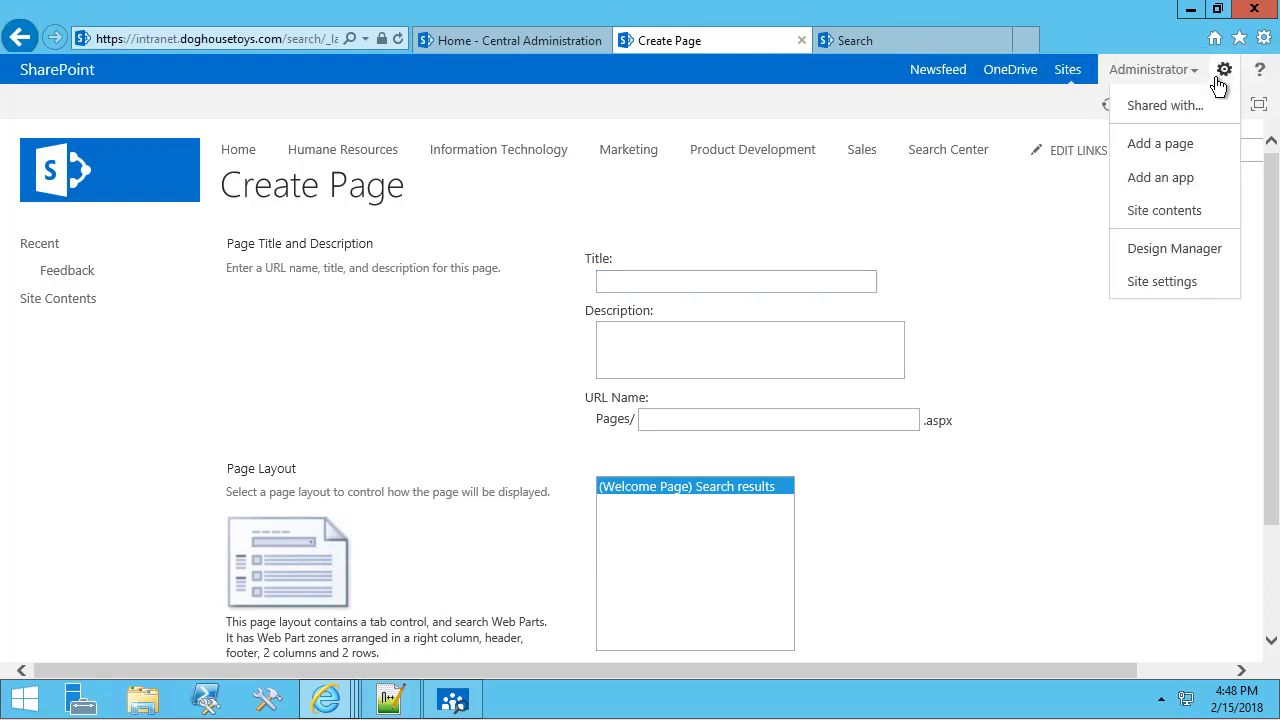
click(1163, 287)
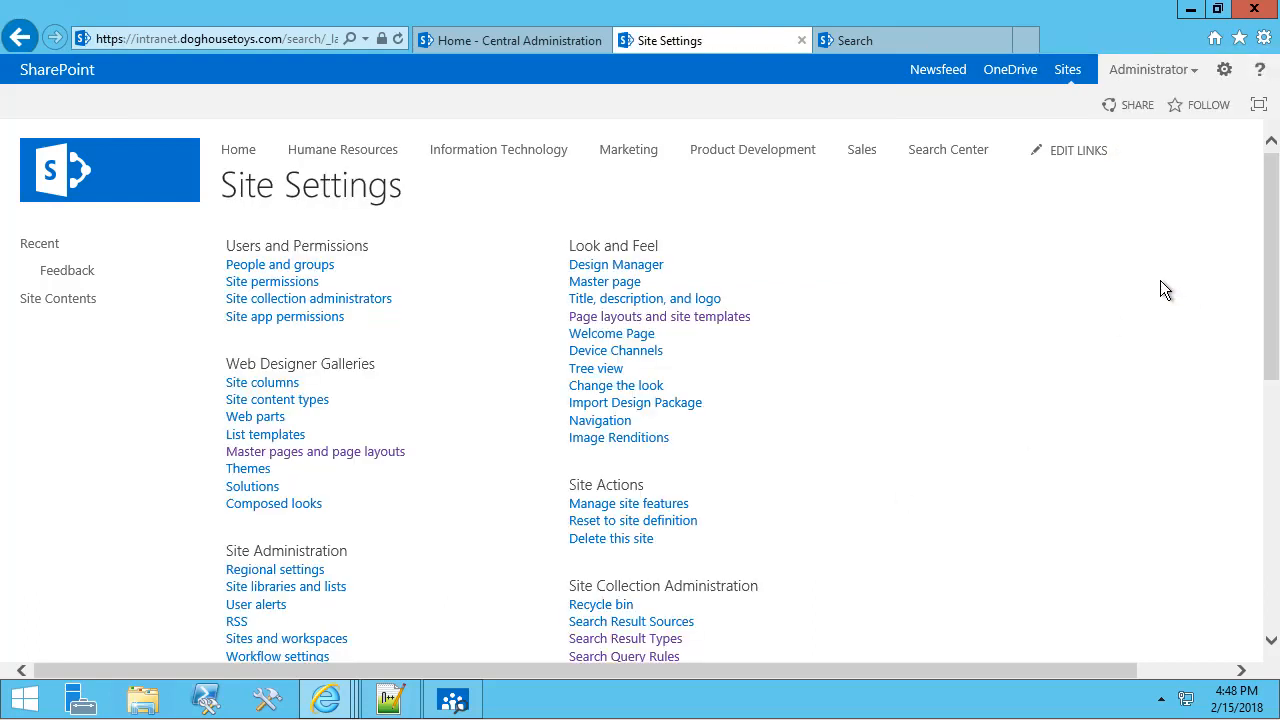
Add (Welcome Page) Search People to the allowed page layouts and save with OK.
click(727, 317)
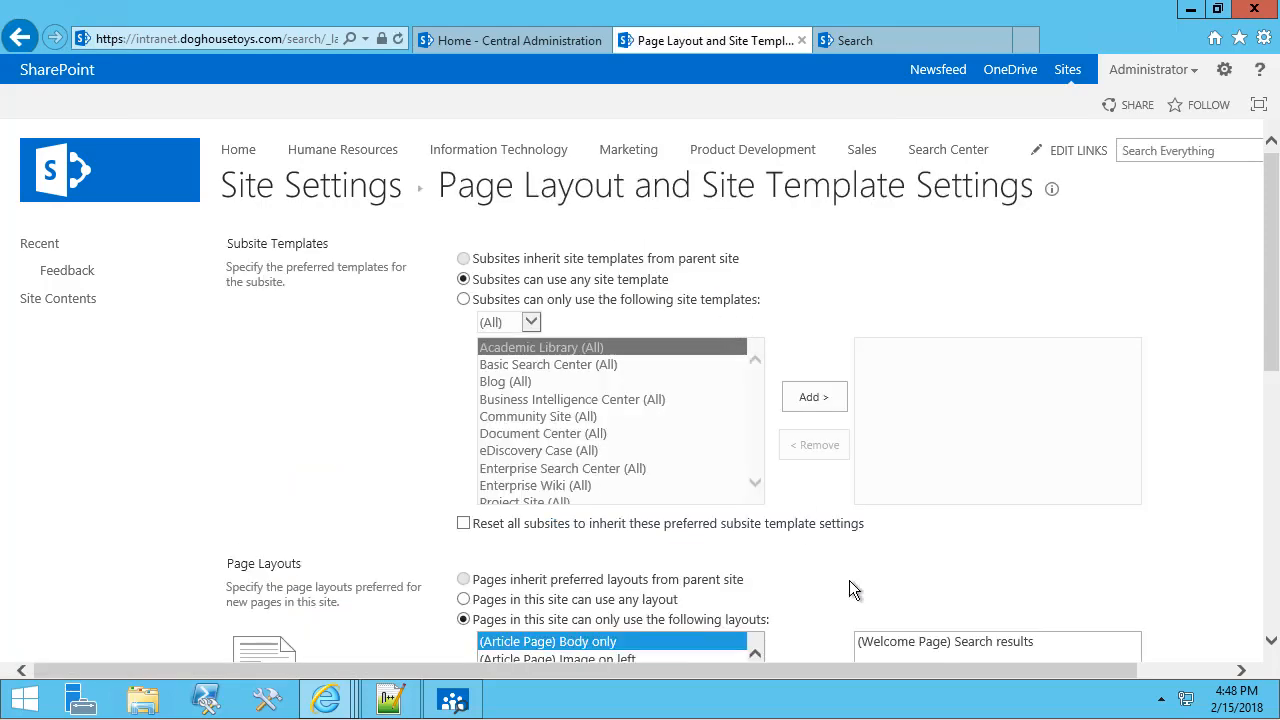
scroll(822, 452, down, 3)
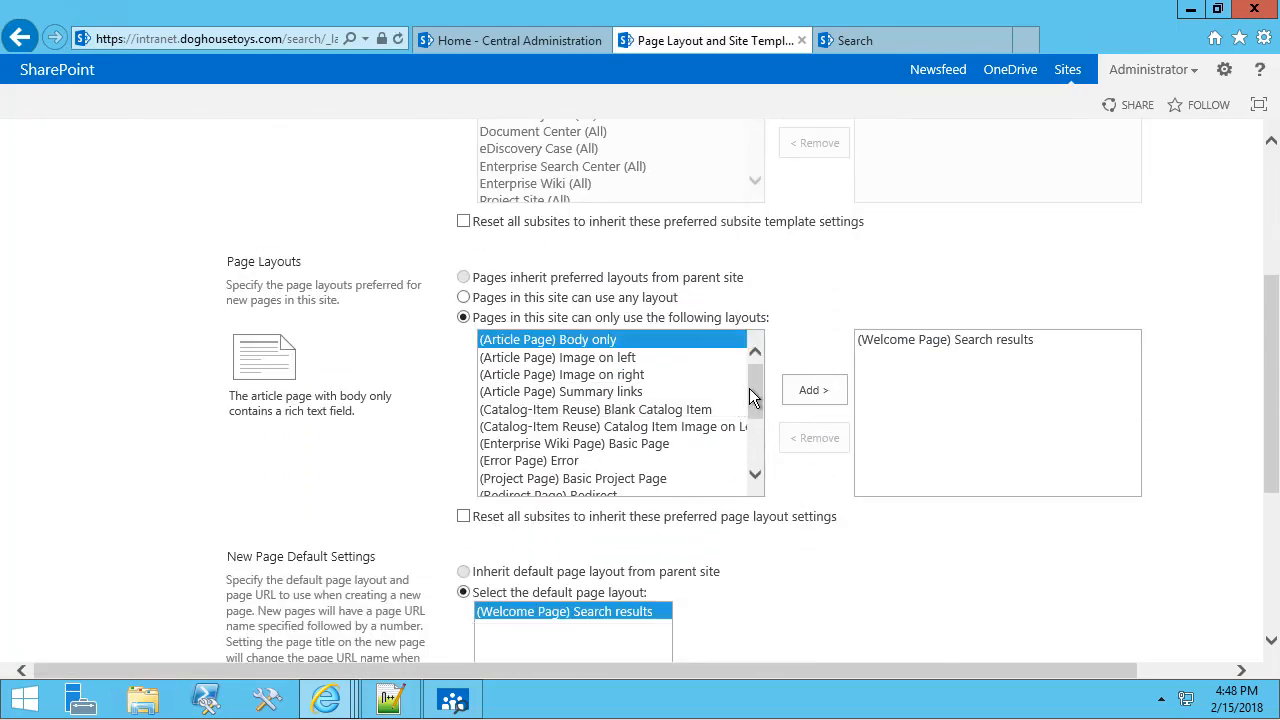
drag(749, 388, 754, 432)
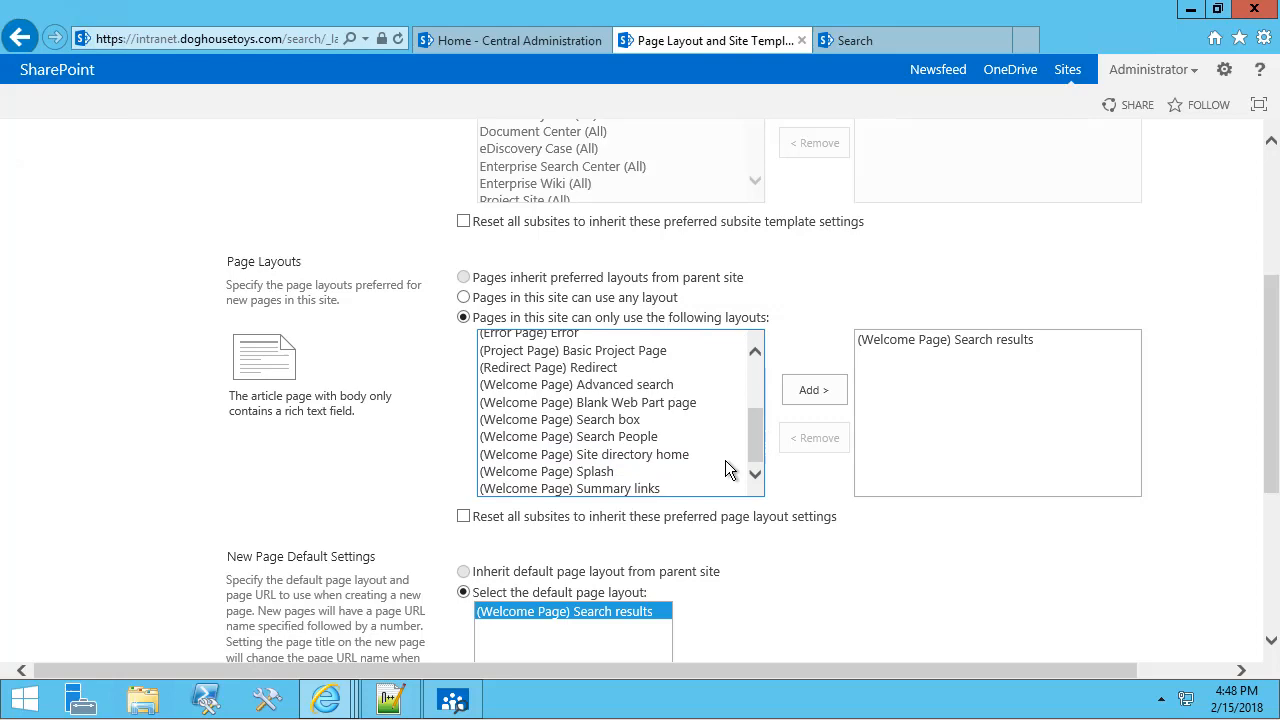
click(610, 439)
click(805, 396)
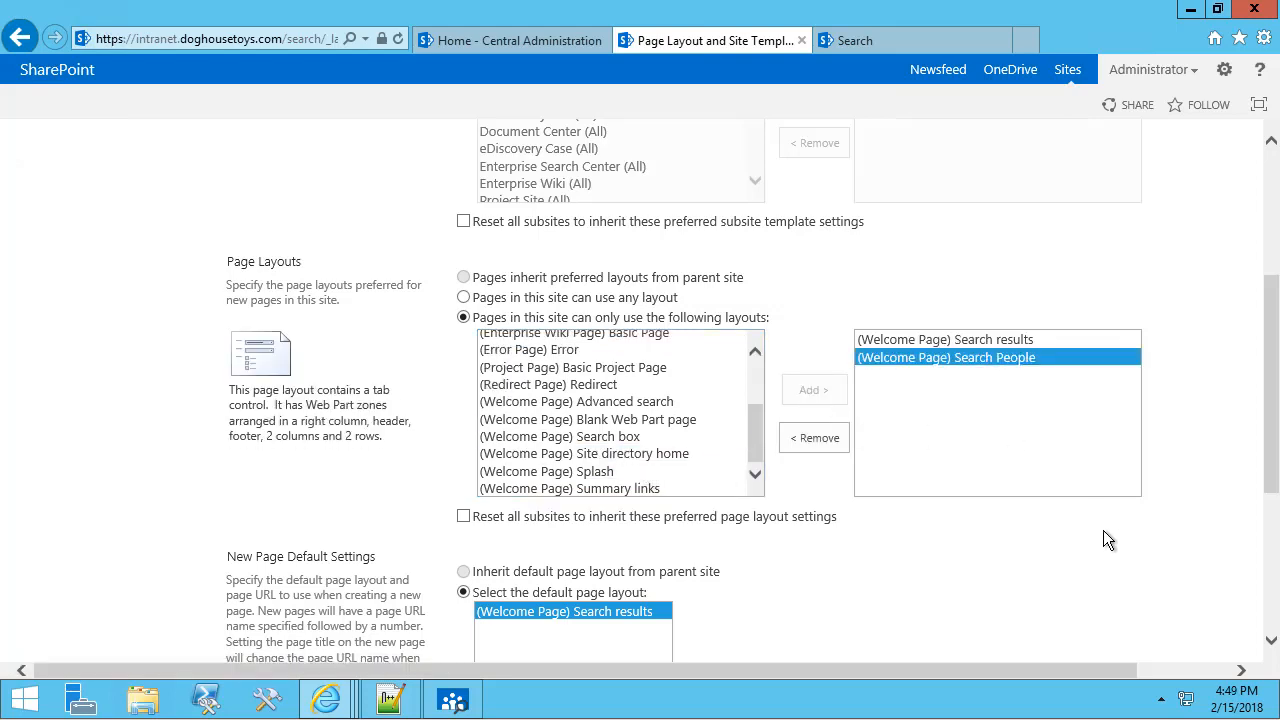
scroll(1103, 530, down, 3)
click(1113, 567)
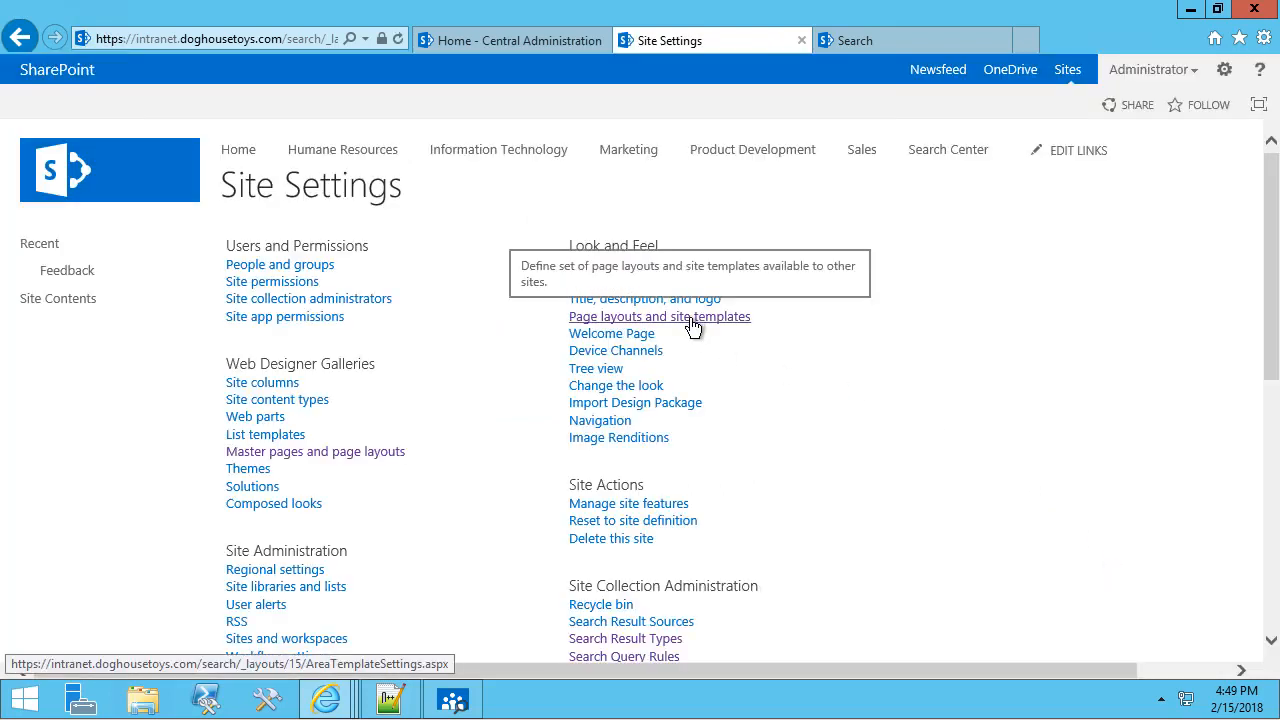
Return to the Pages library through Site contents with the FILES commands showing.
click(1224, 69)
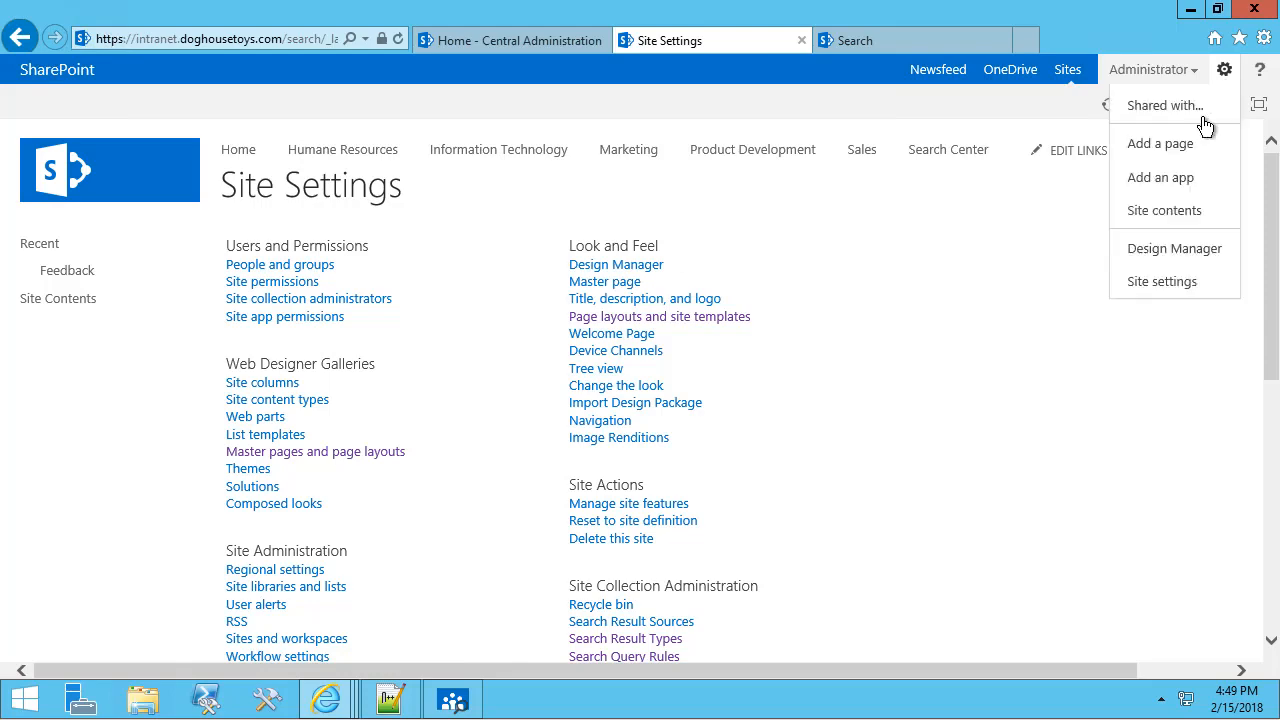
click(1160, 214)
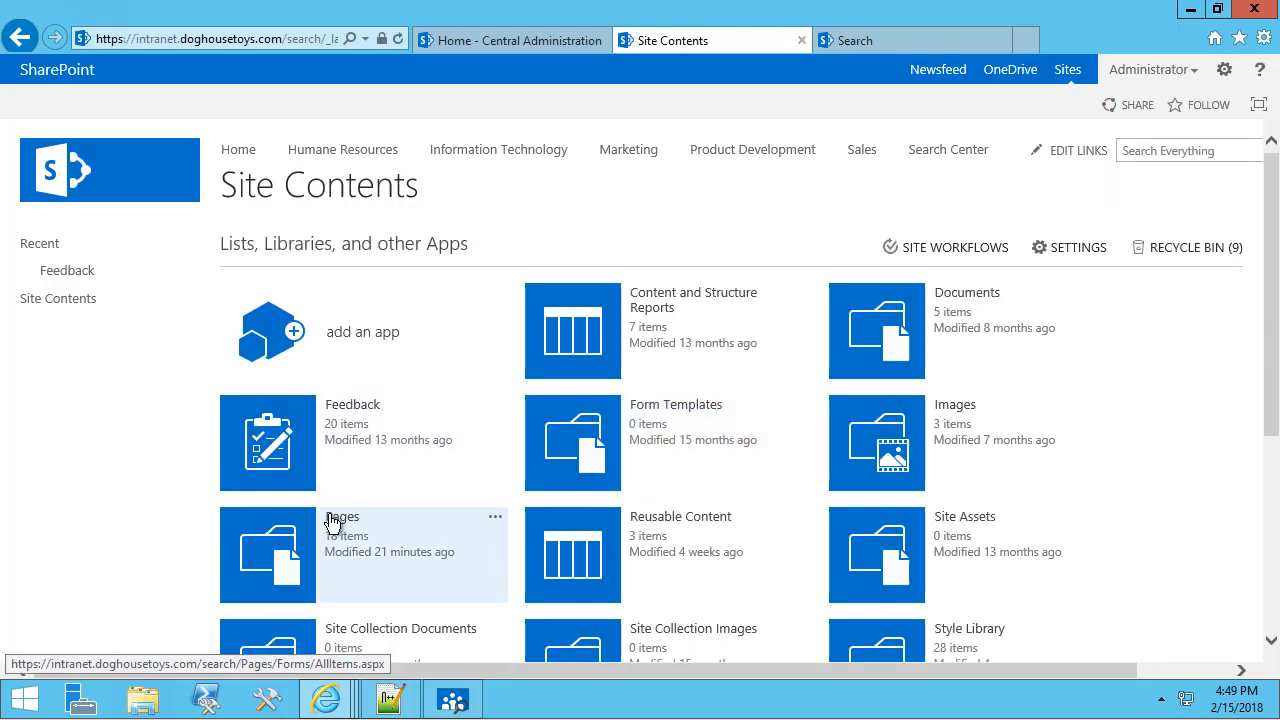
click(333, 522)
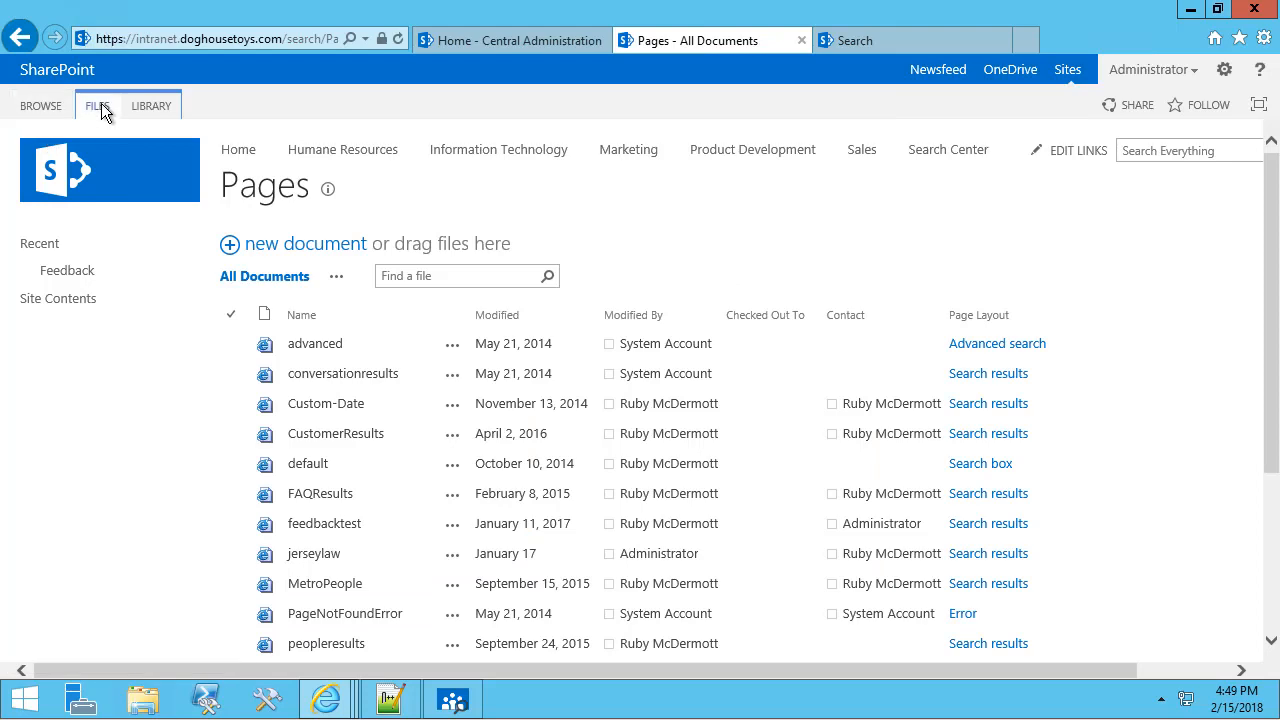
click(99, 105)
Create a page titled 'Employee Directory' using the (Welcome Page) Search People layout.
click(37, 178)
click(76, 243)
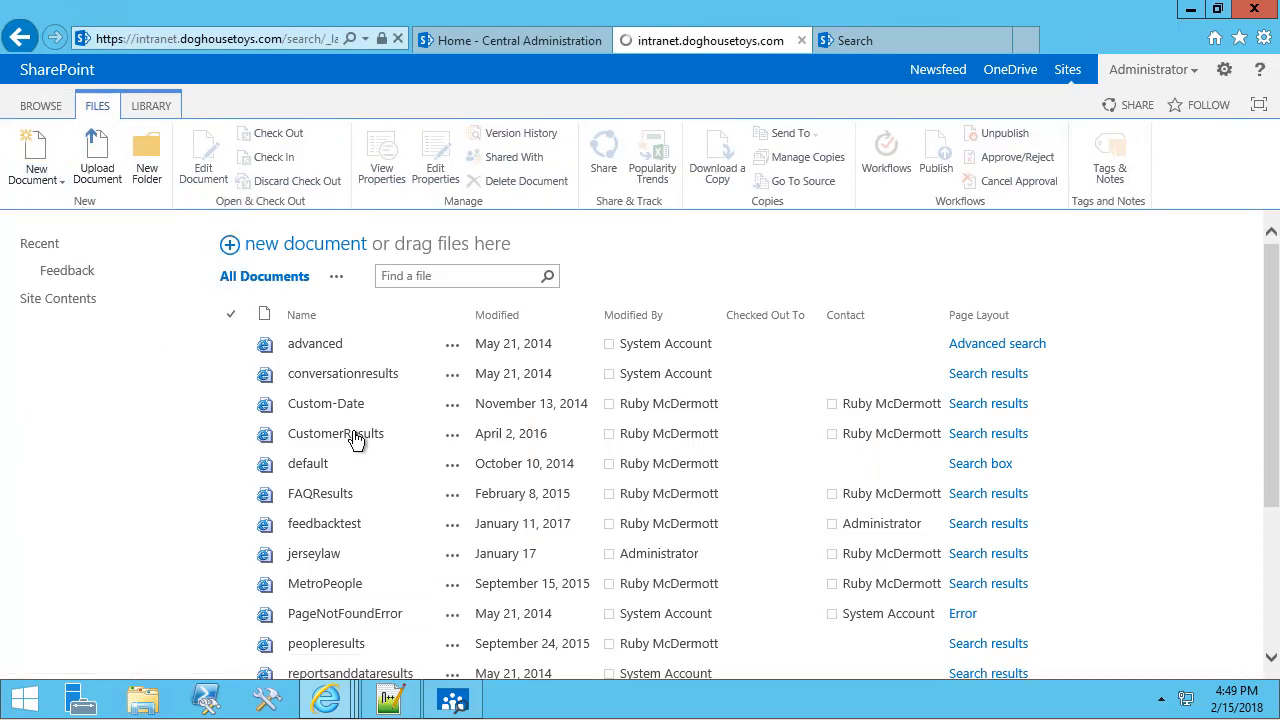
click(748, 489)
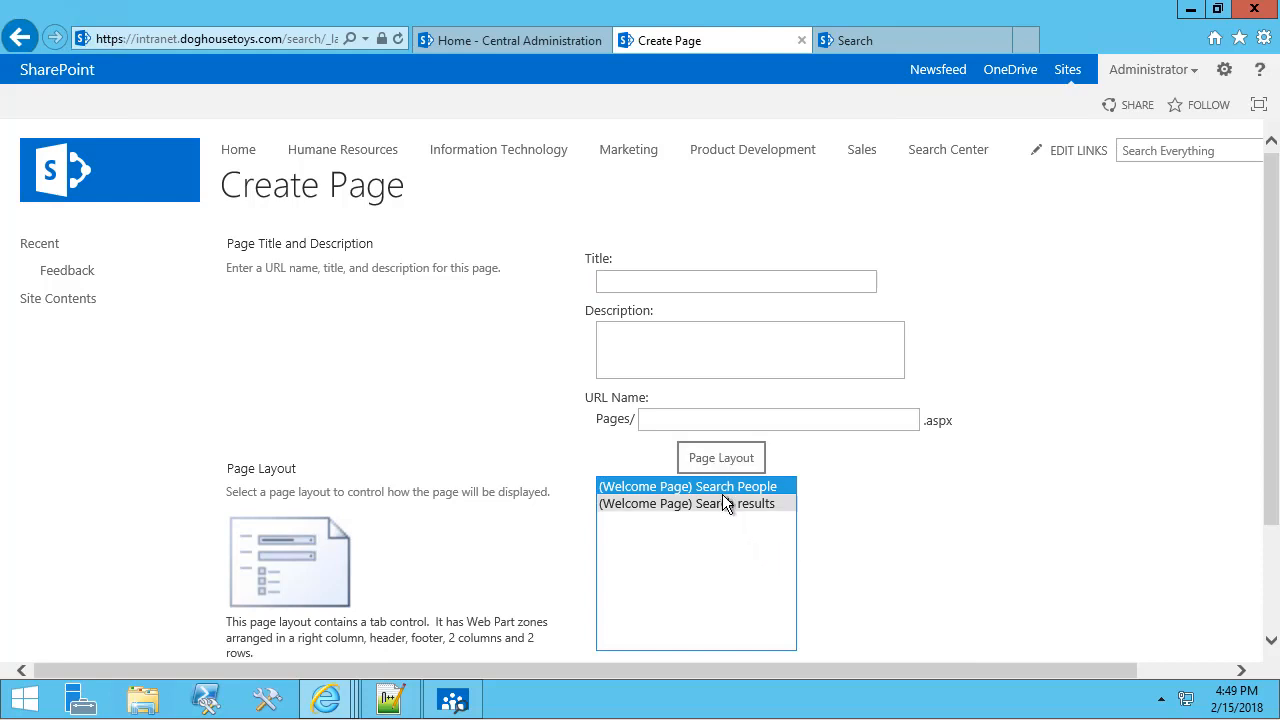
click(644, 280)
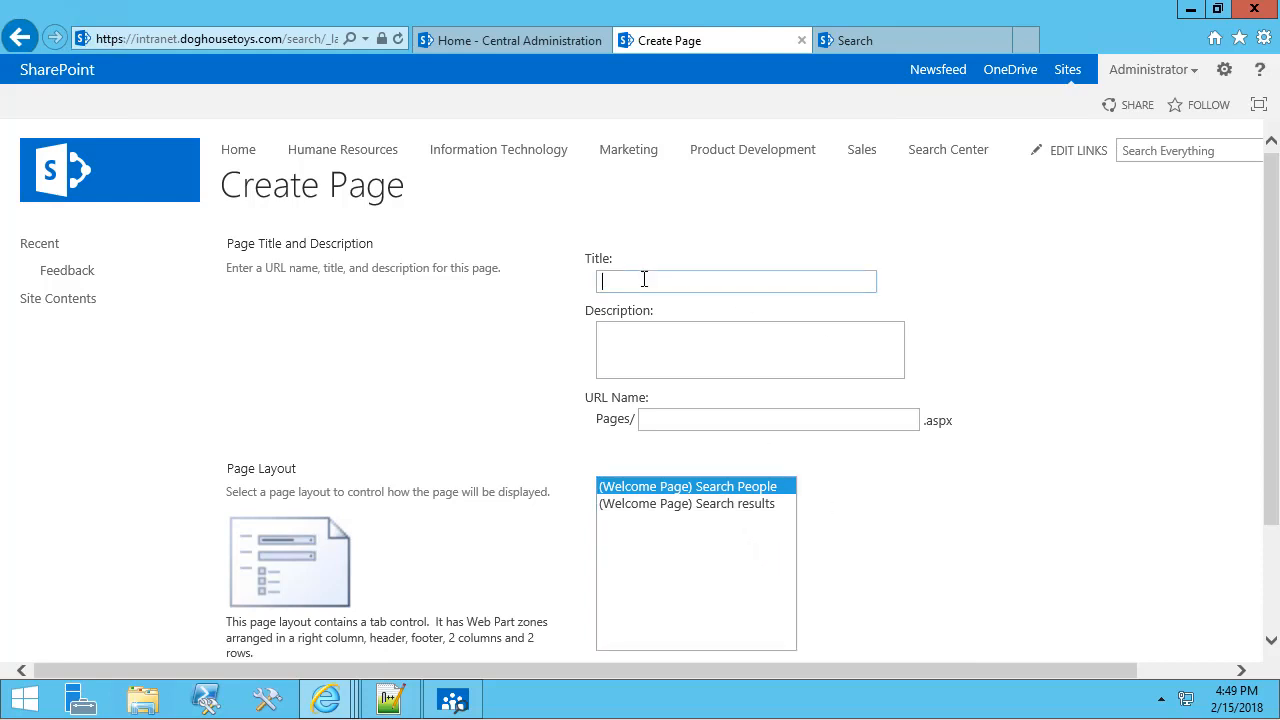
text(Employee Directory)
key(Tab)
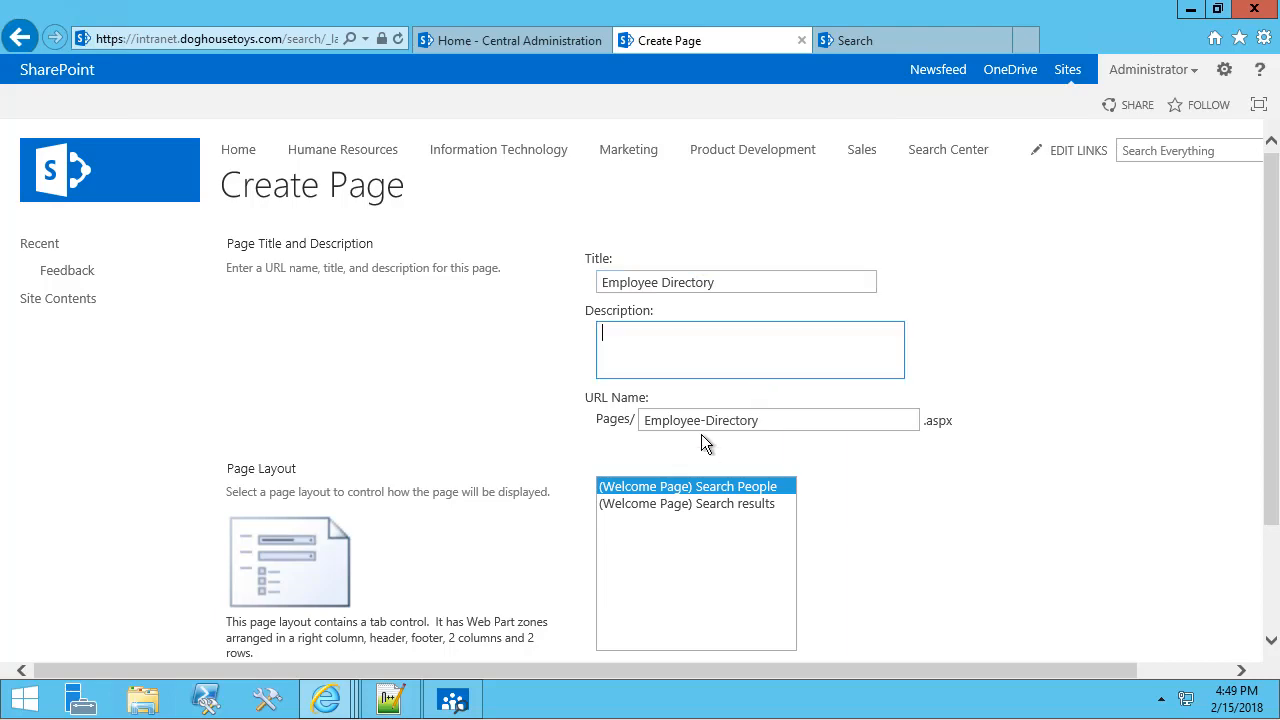
scroll(1116, 575, down, 3)
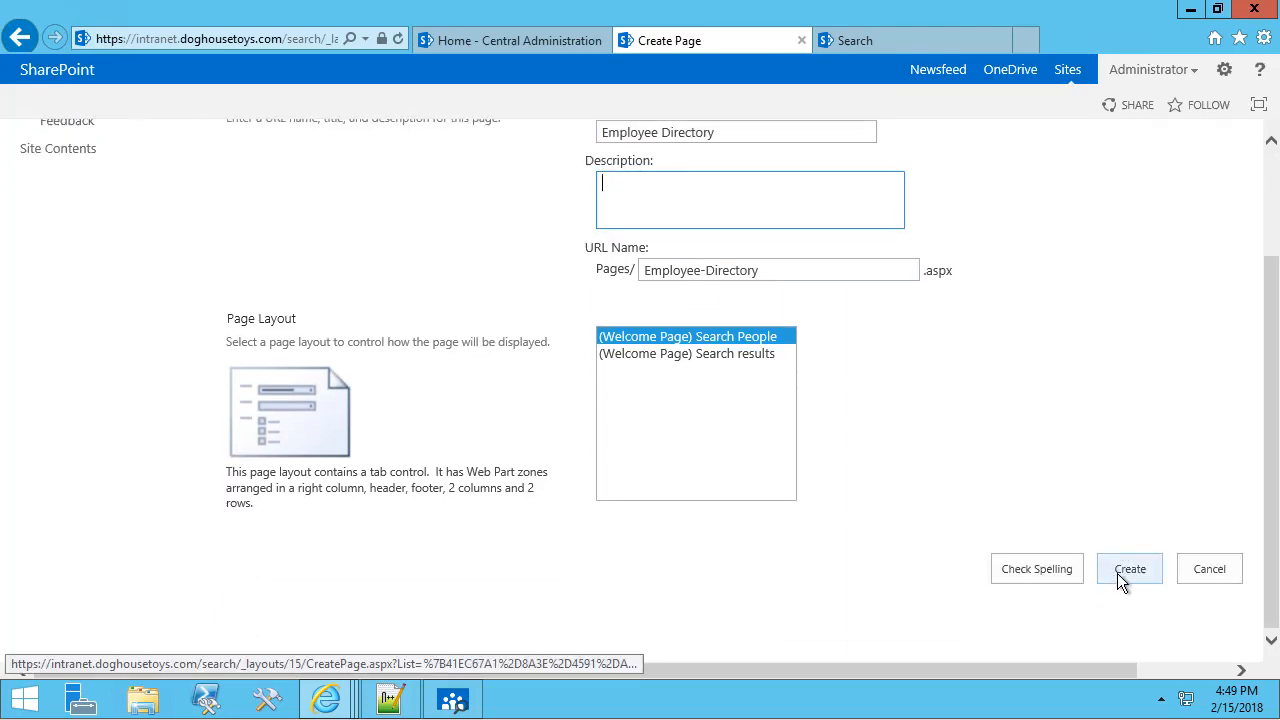
click(1118, 574)
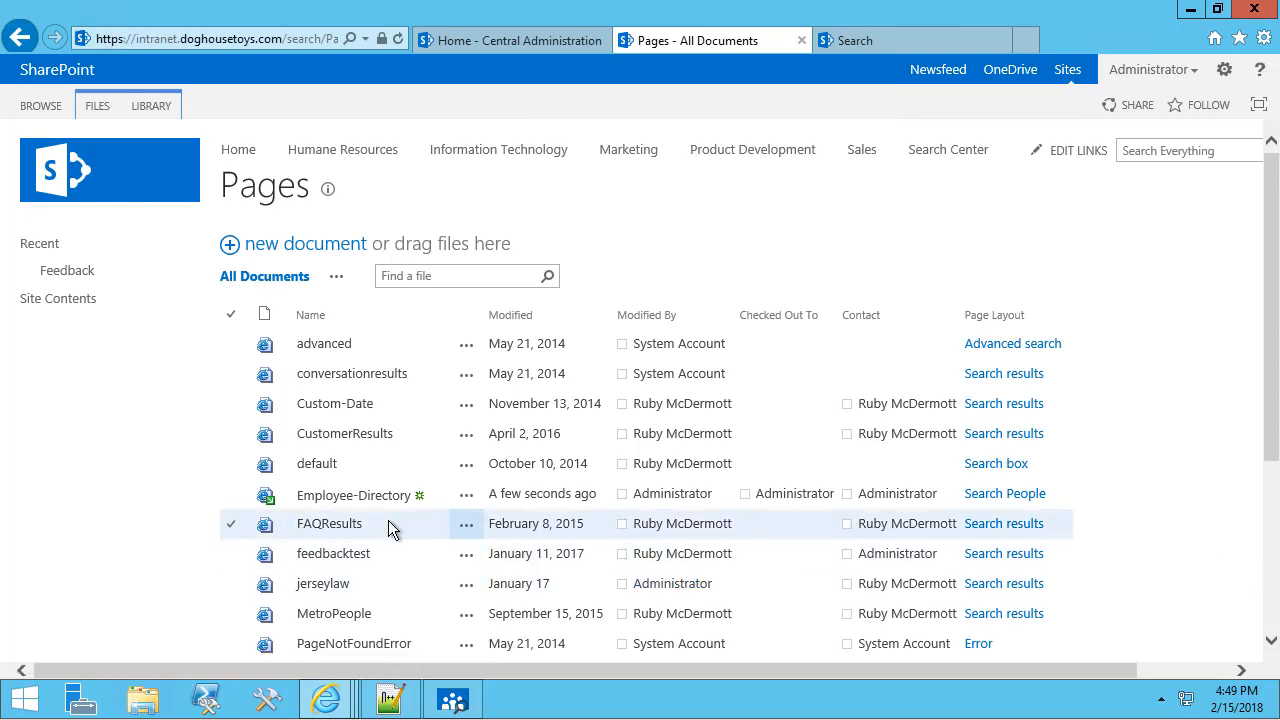
Open the Employee-Directory page and search for * to list all people profiles.
click(362, 498)
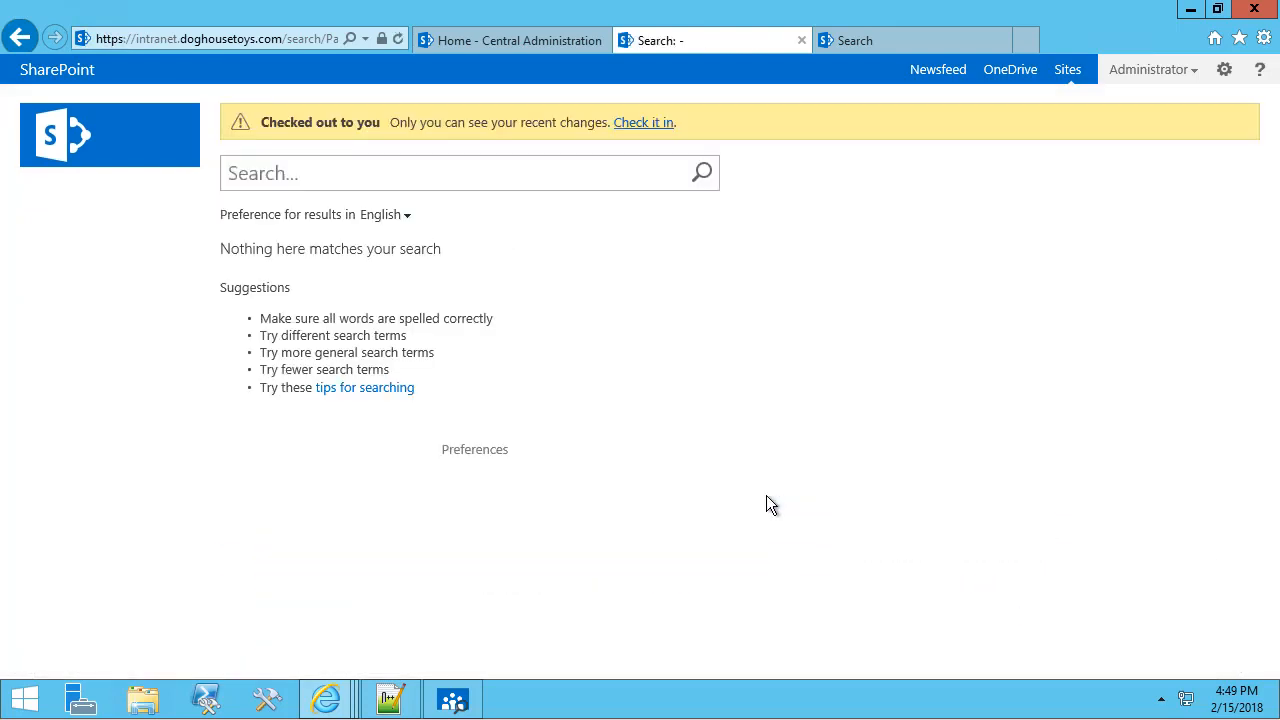
click(306, 175)
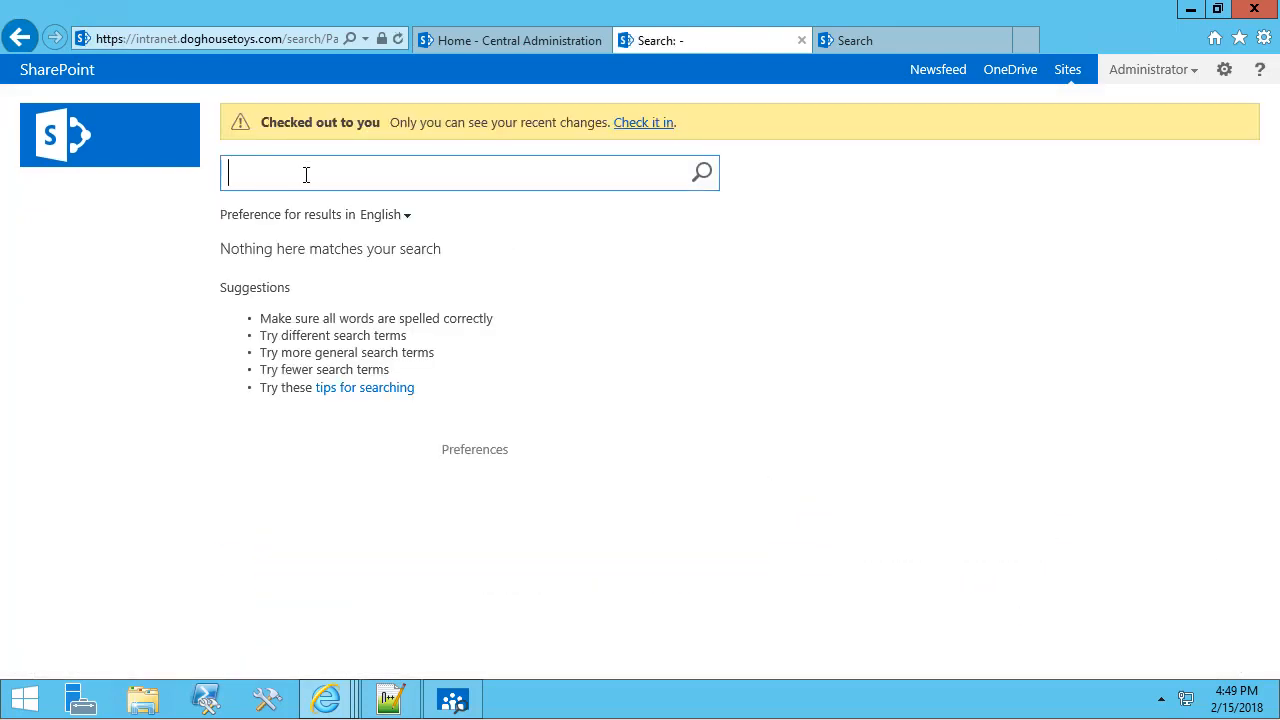
text(*)
key(Return)
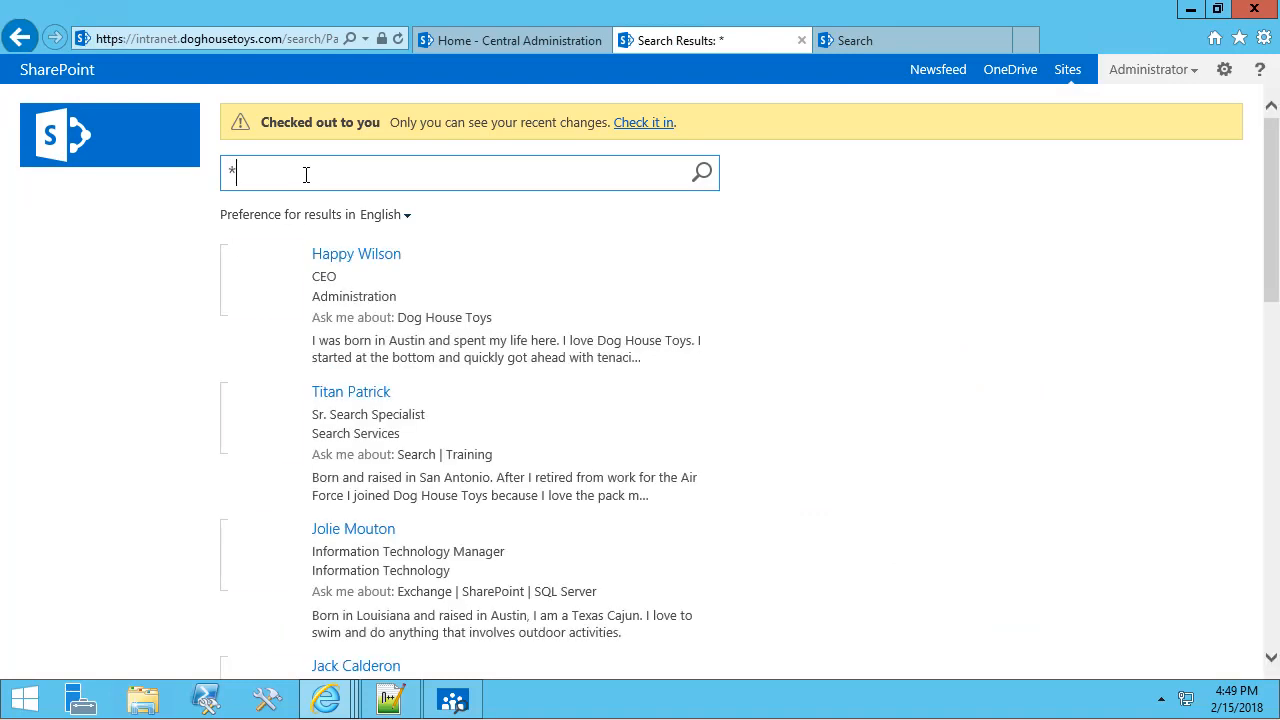
mouse_move(372, 412)
scroll(372, 412, down, 5)
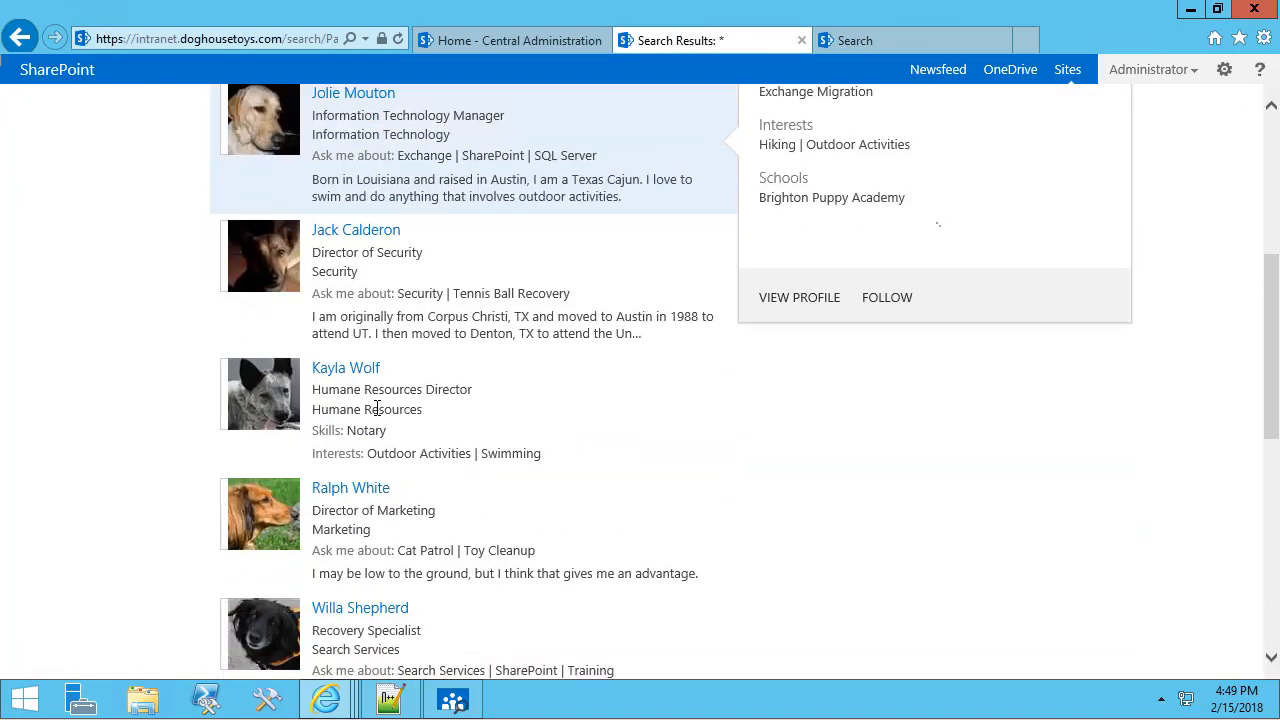
scroll(370, 408, up, 5)
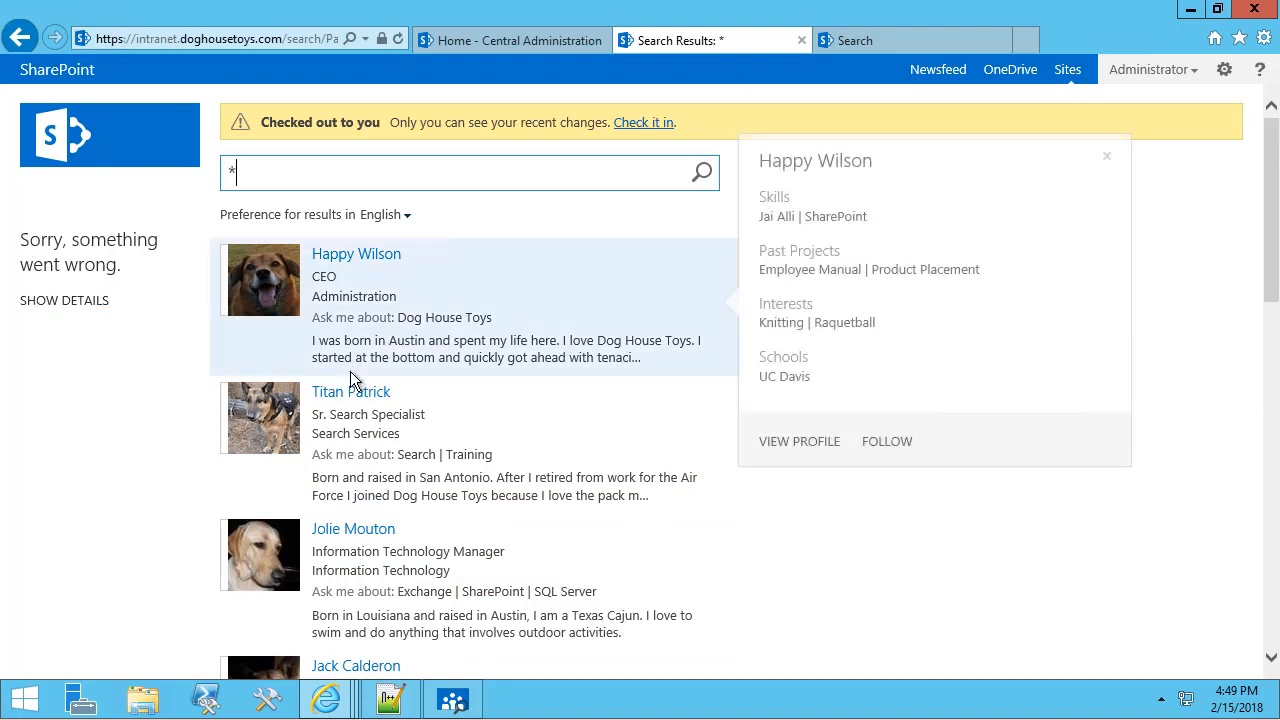
mouse_move(581, 418)
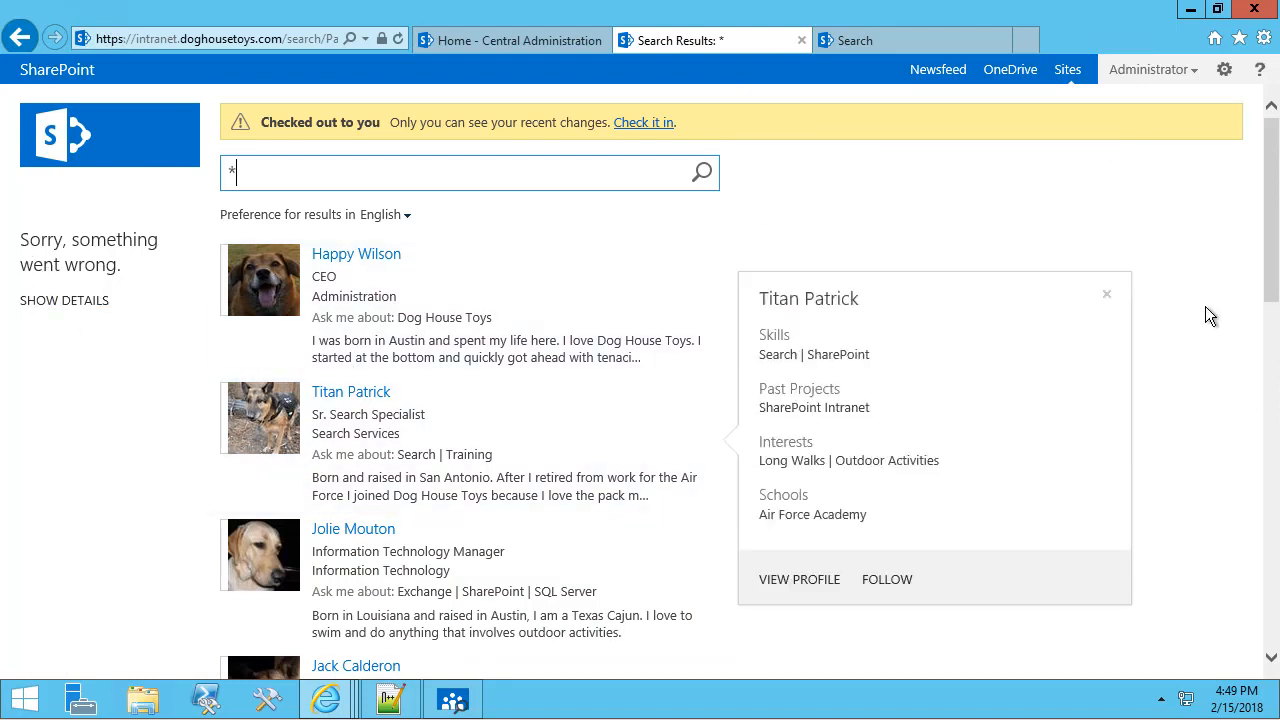
mouse_move(1278, 716)
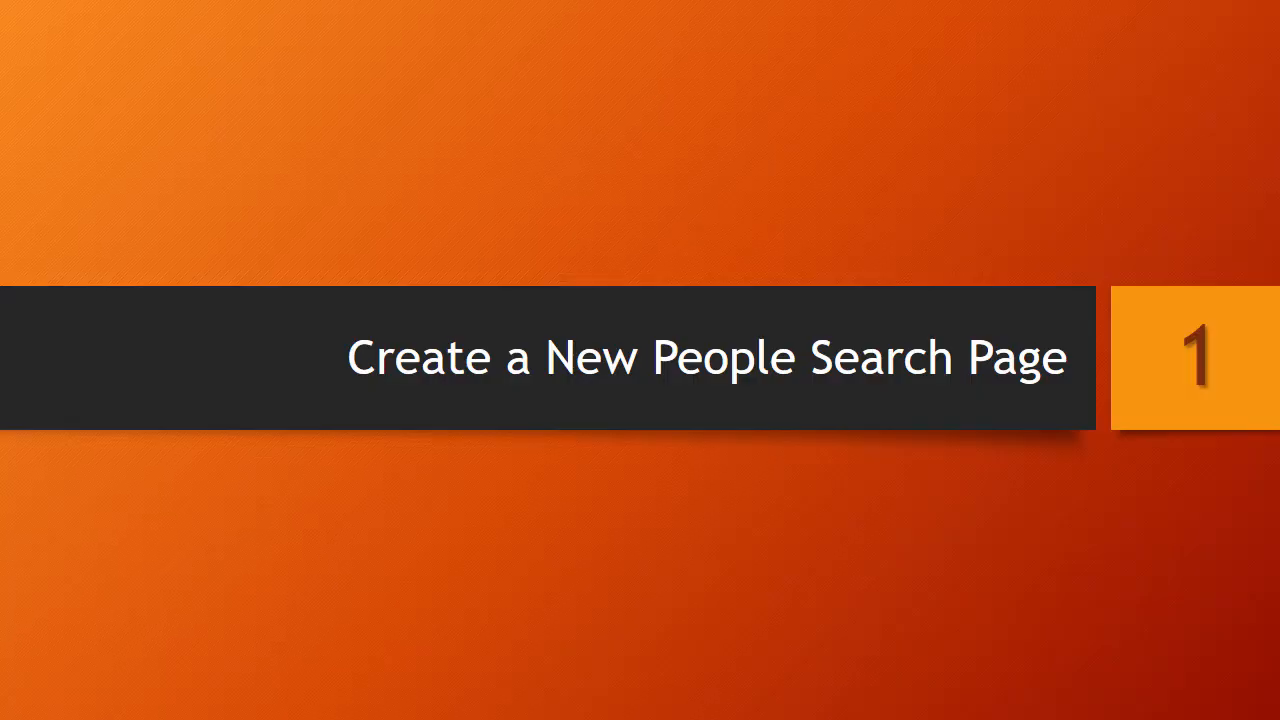
Advance the slideshow to the Configure Default Search Results slide.
key(Right)
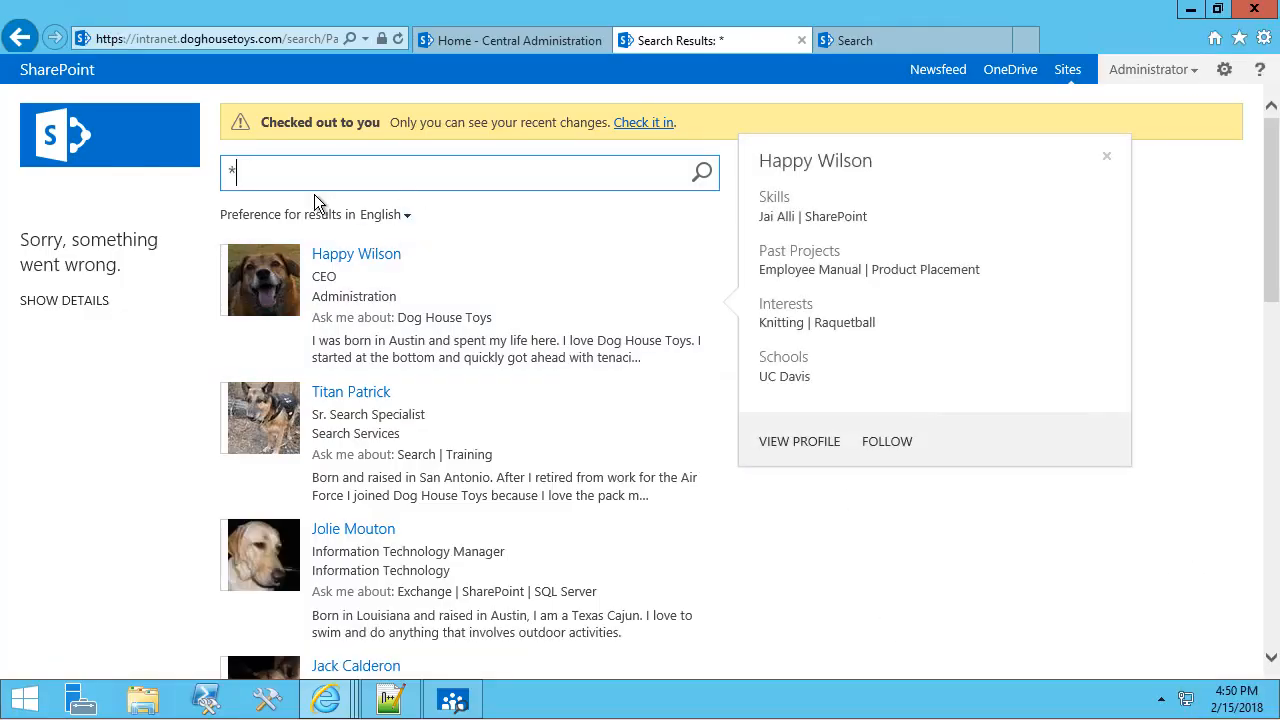
Clear the * search term and open the People Search Core Results web part properties.
drag(263, 174, 213, 177)
key(BackSpace)
click(1224, 69)
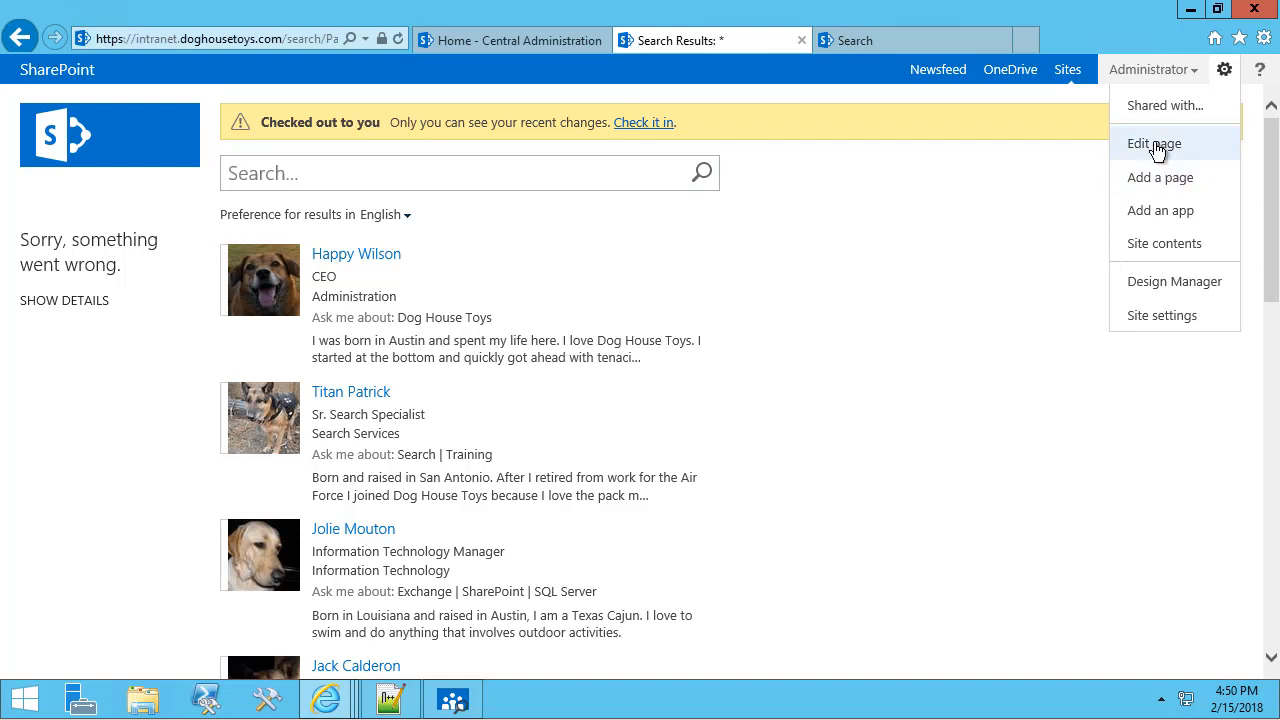
click(1156, 145)
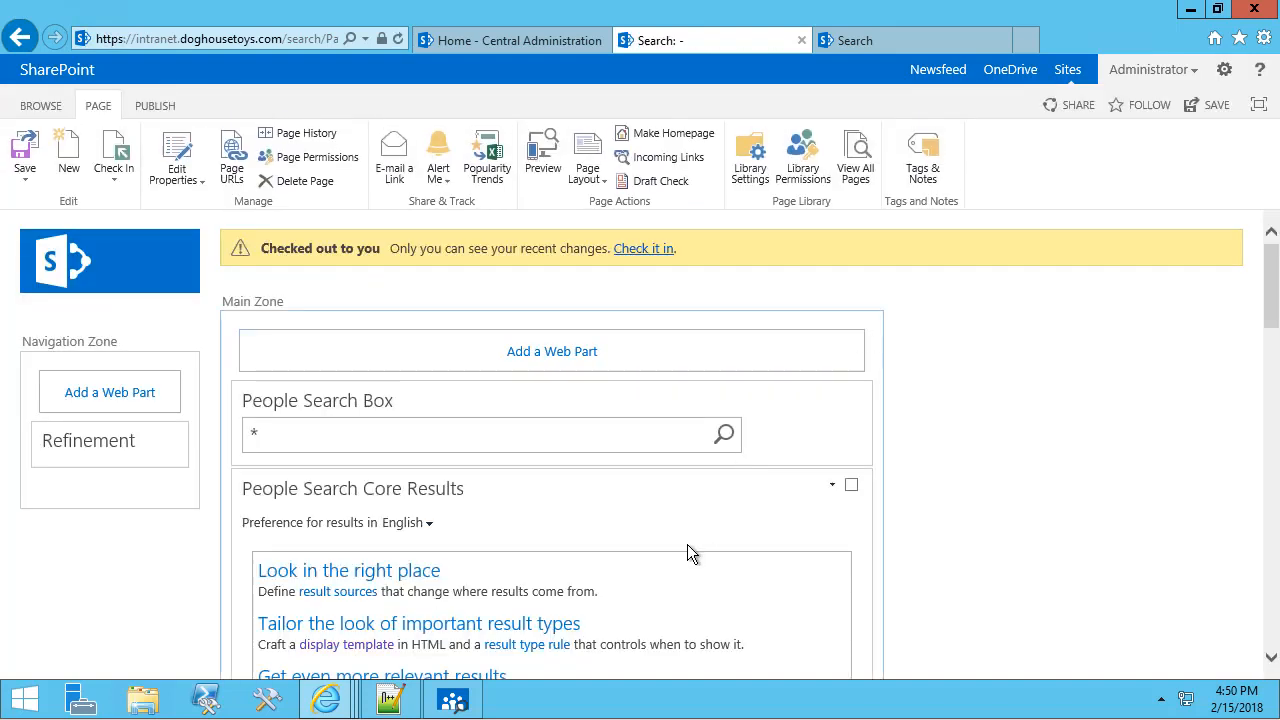
click(833, 487)
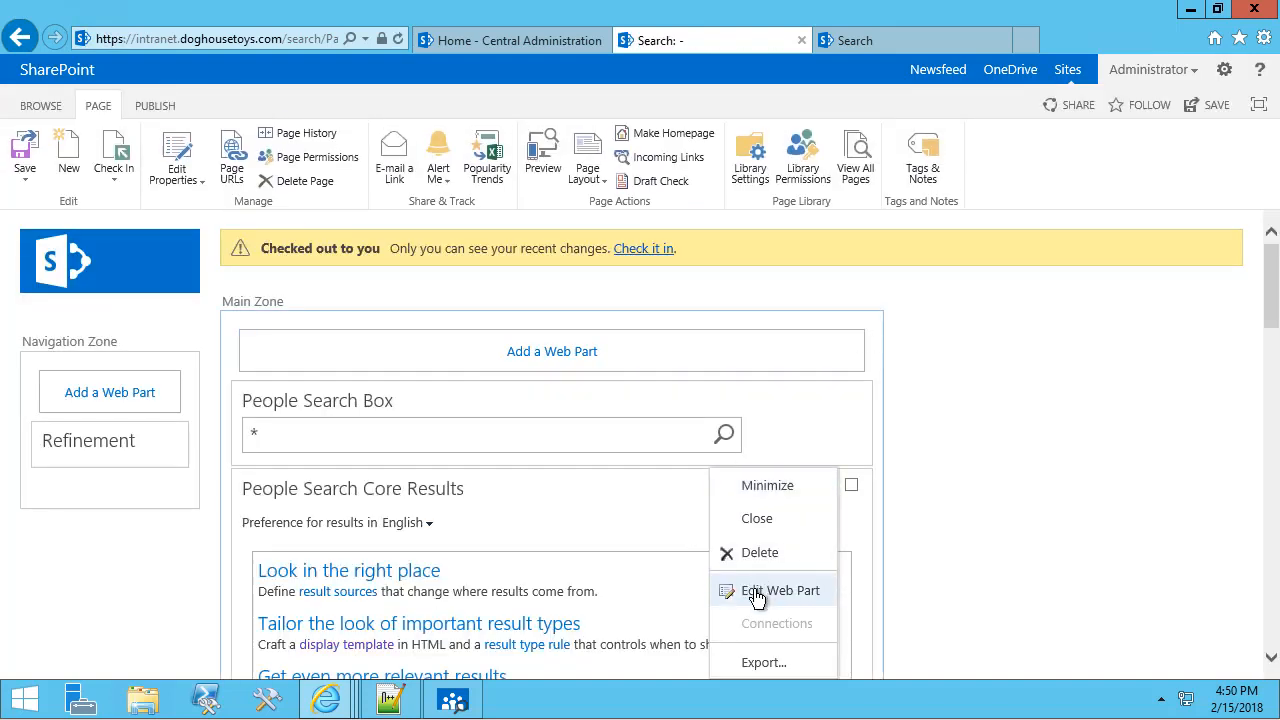
click(753, 590)
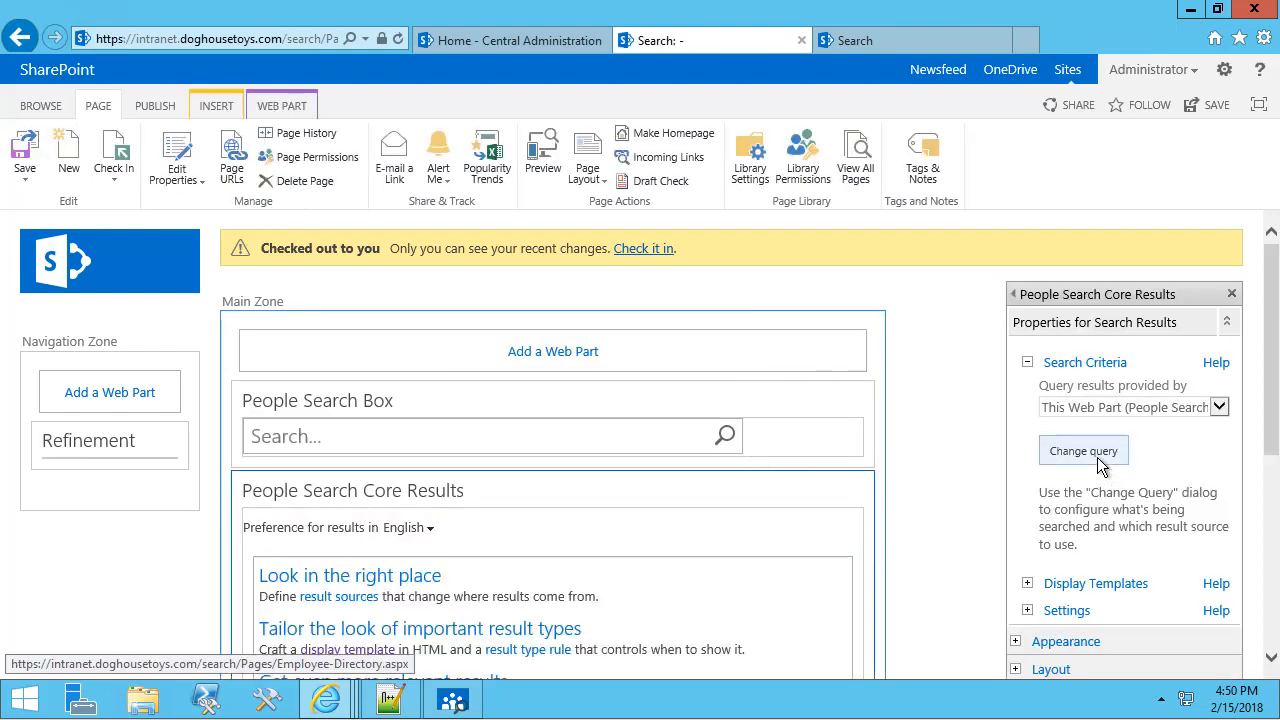
Change the results query to '{searchboxquery} contentclass=spspeople', test it, and save the web part.
click(1096, 451)
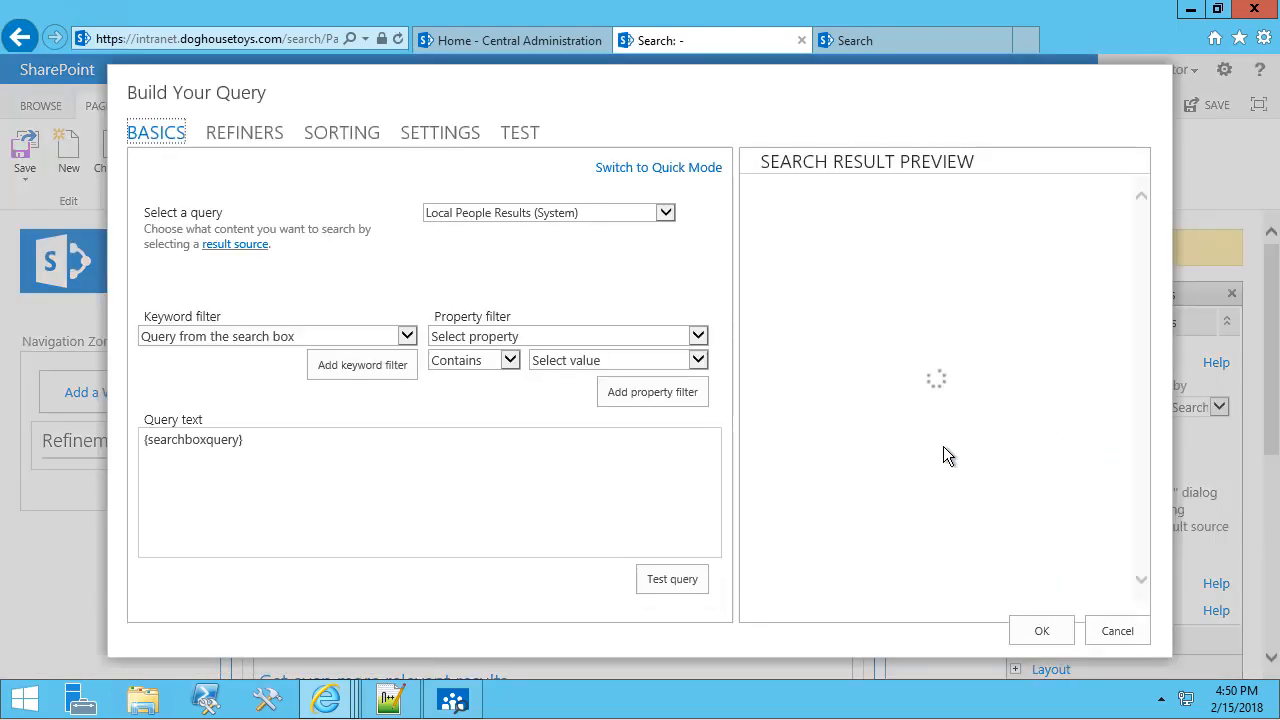
click(397, 461)
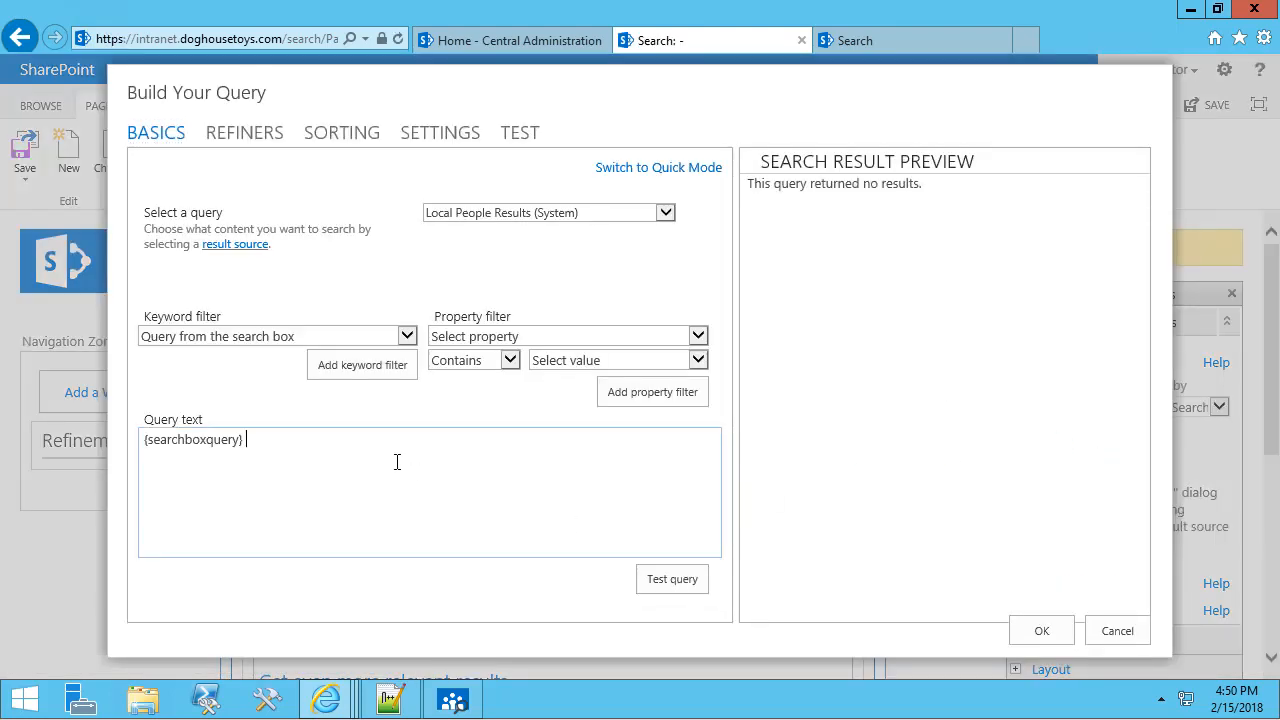
text(contentclass=)
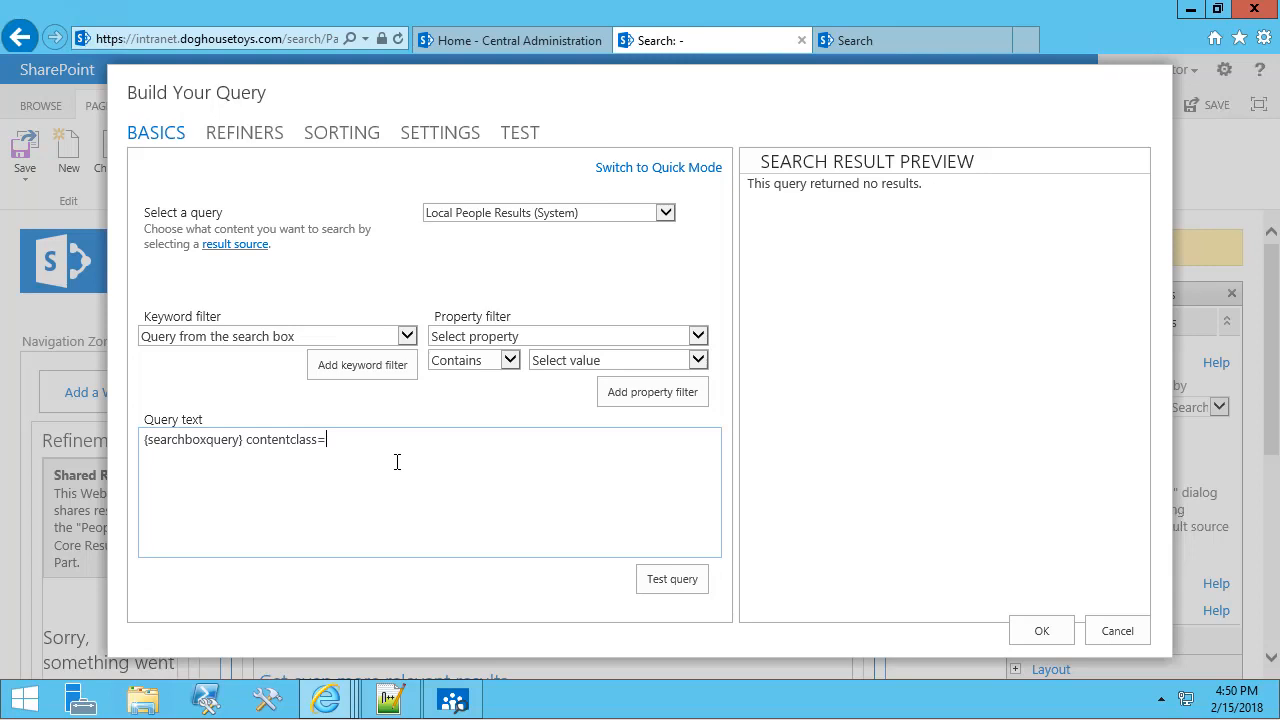
text(spspeople)
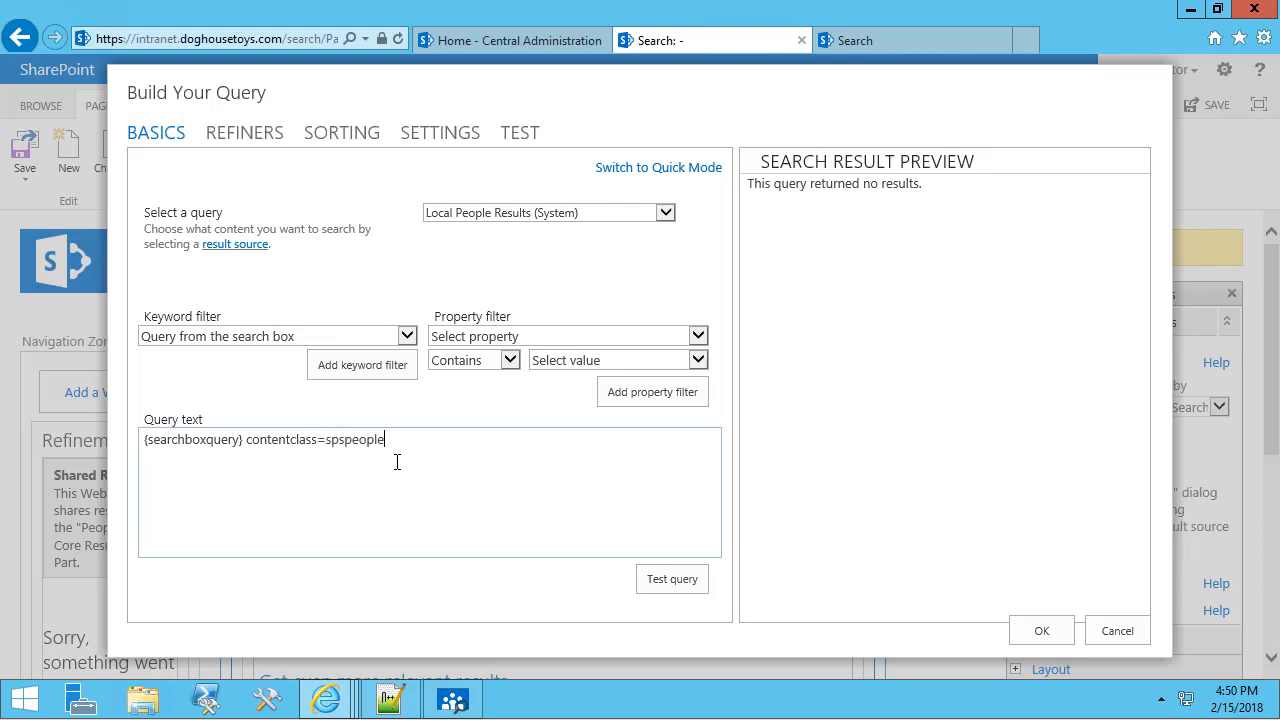
click(667, 580)
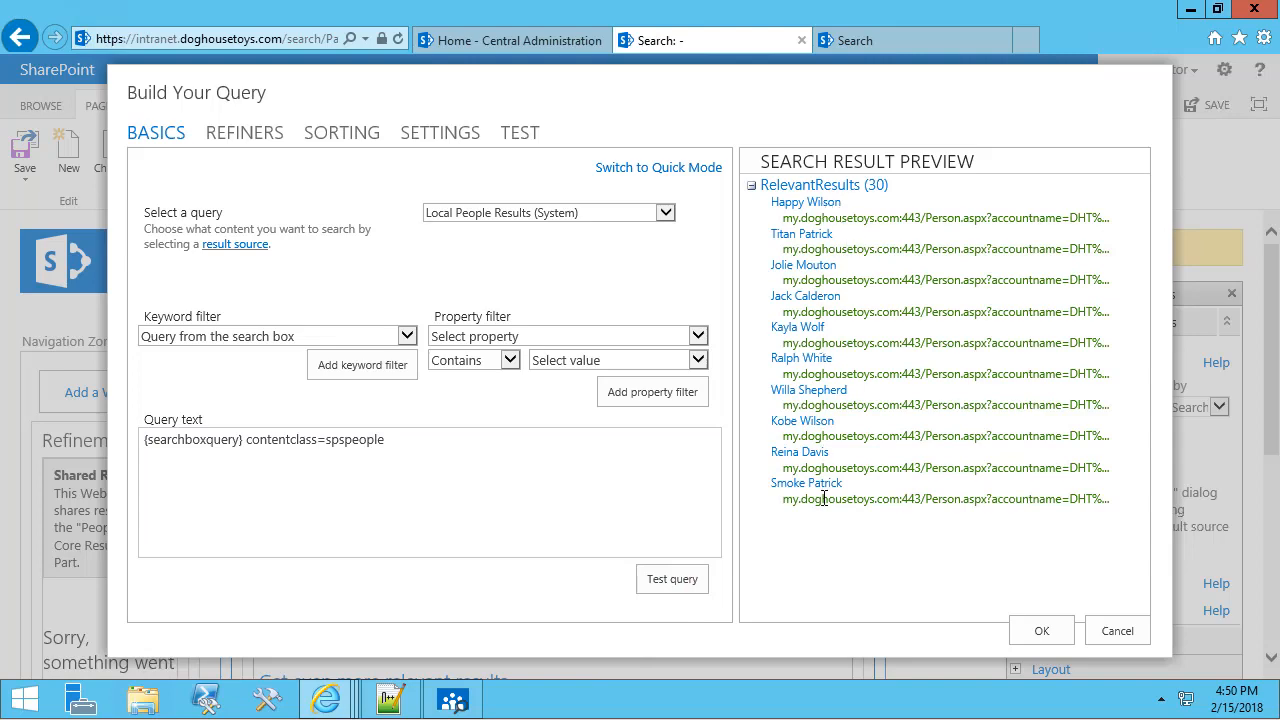
click(1035, 640)
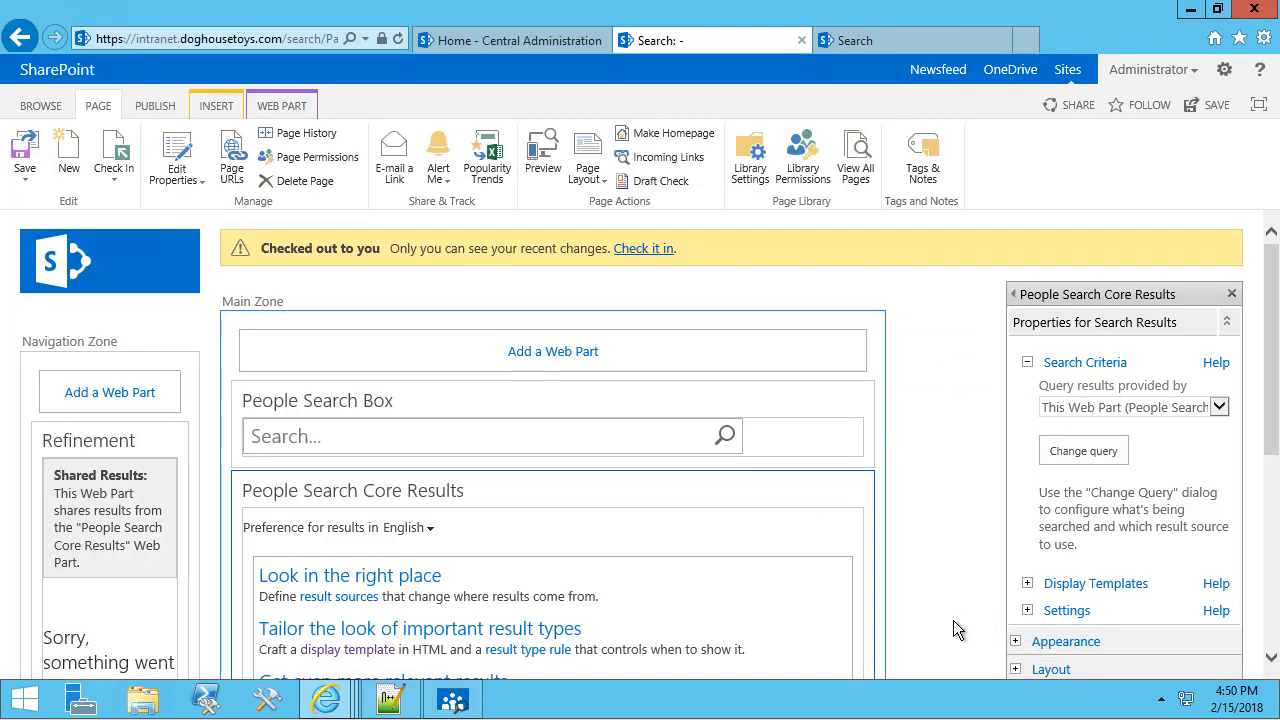
scroll(954, 605, down, 3)
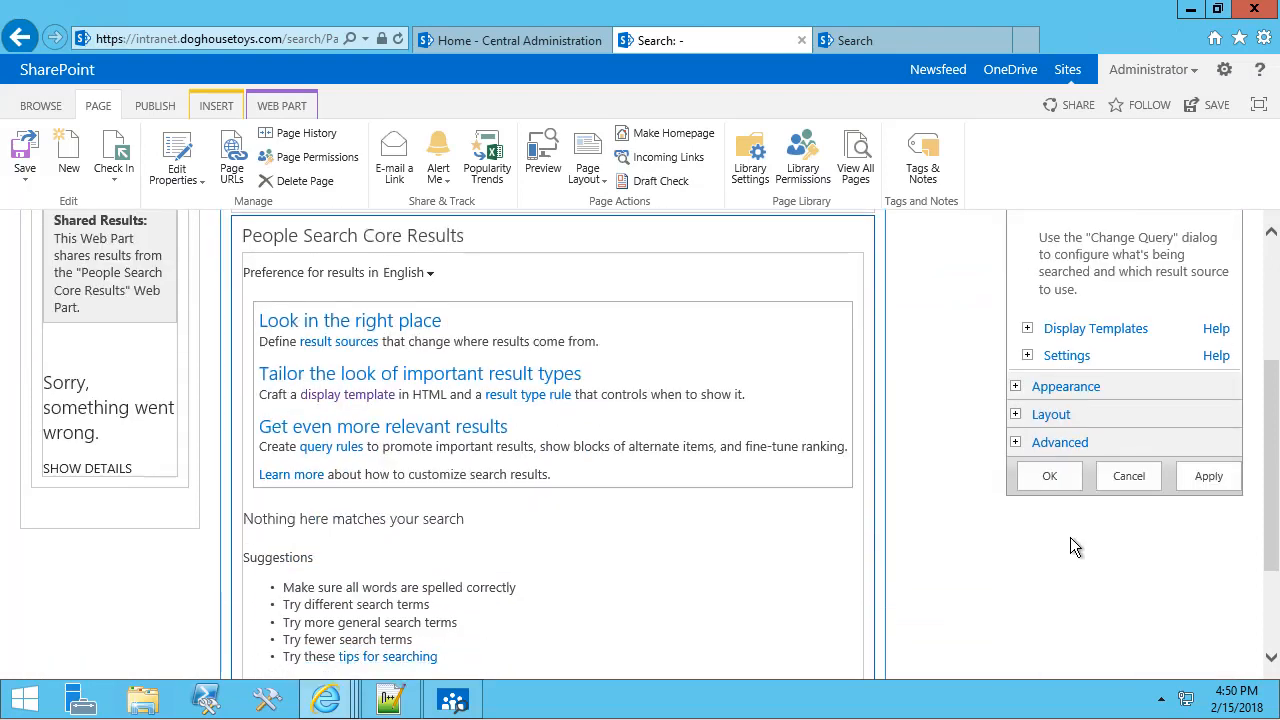
click(1053, 481)
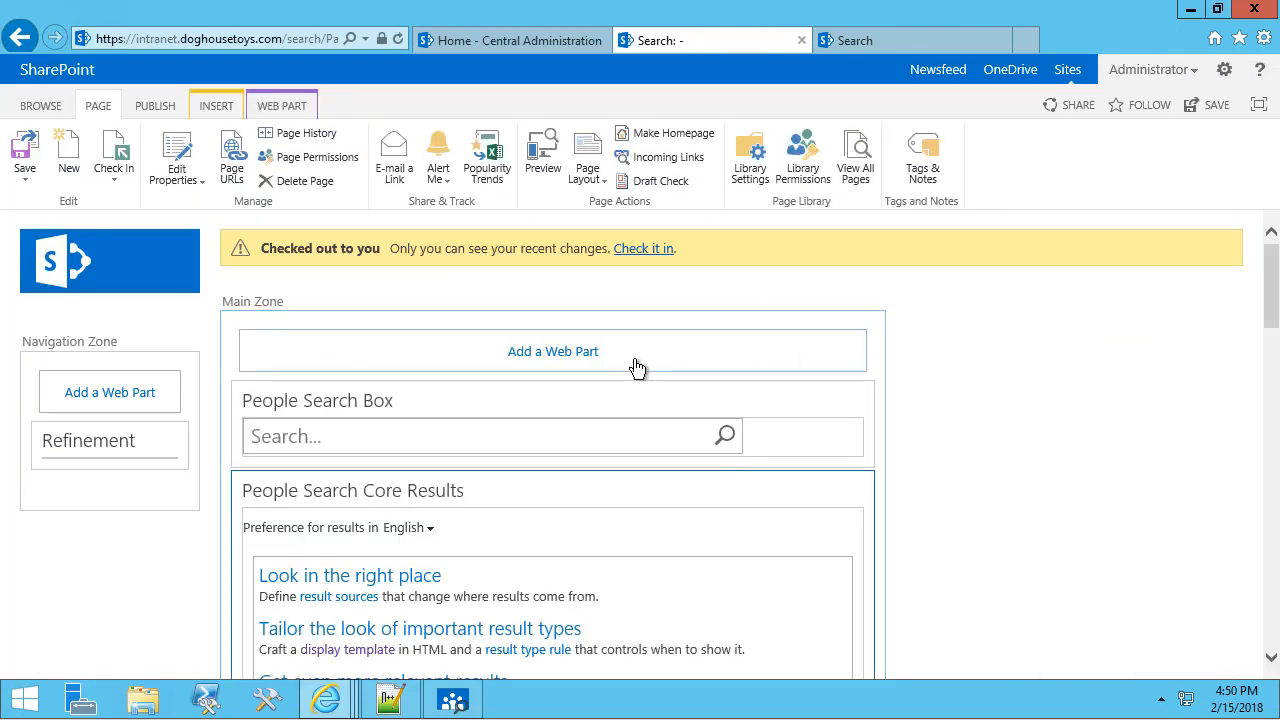
click(642, 249)
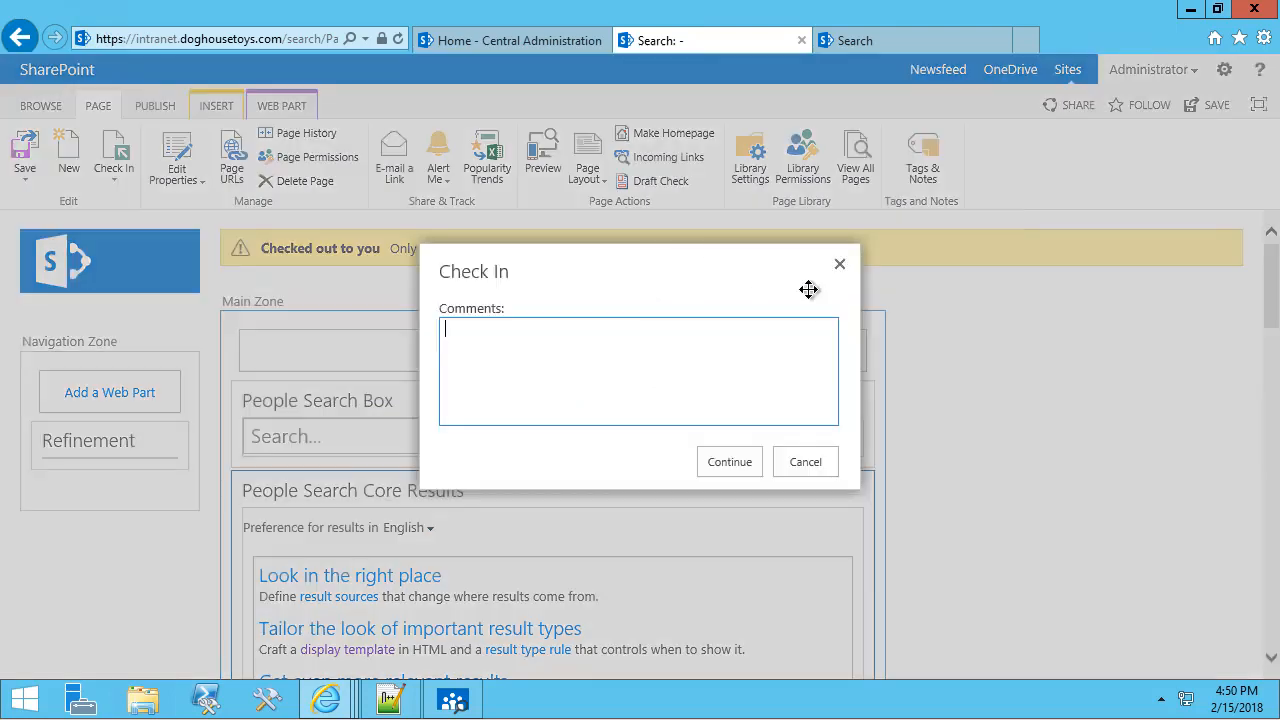
Confirm the page check-in, then open the online site's Master pages and page layouts gallery.
click(727, 460)
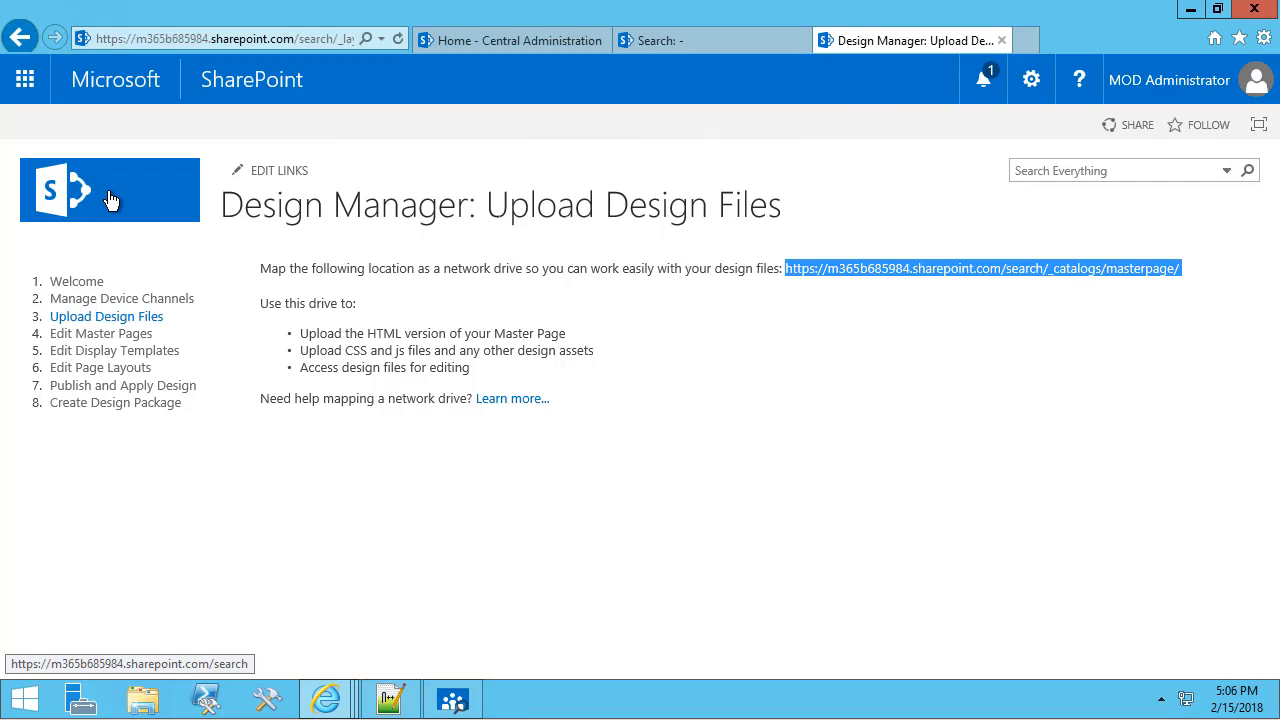
click(113, 200)
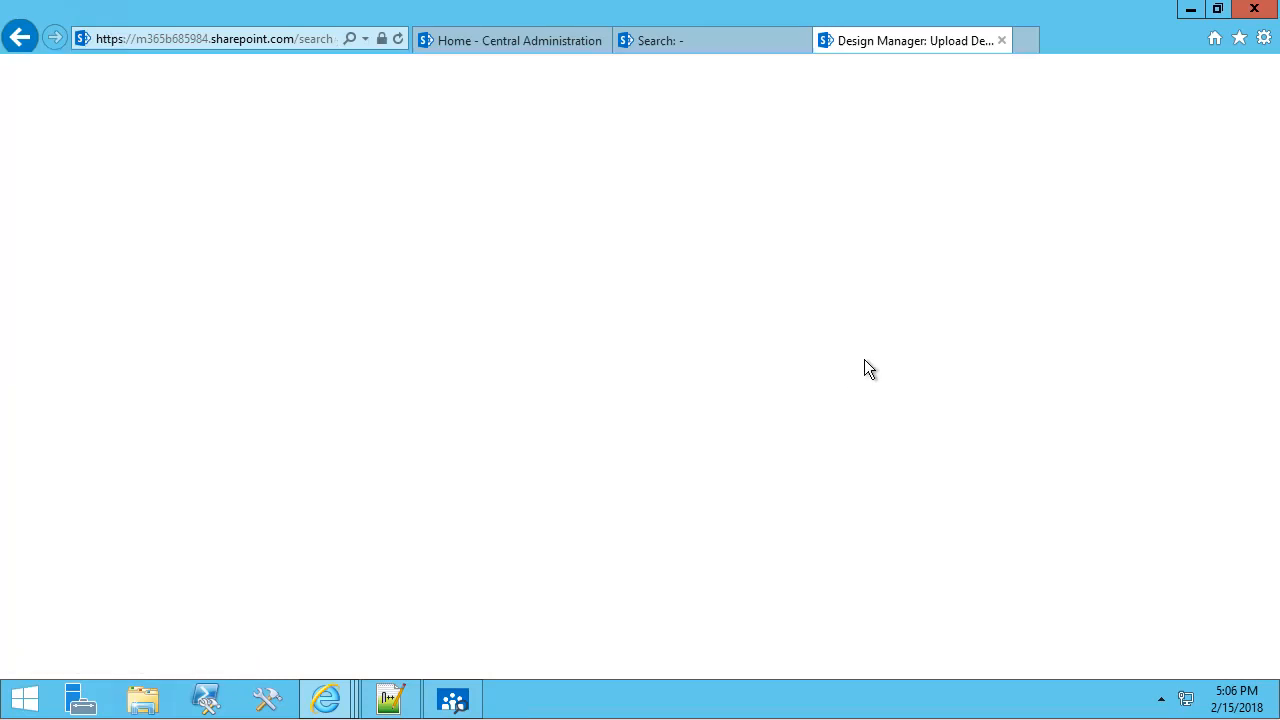
click(1040, 80)
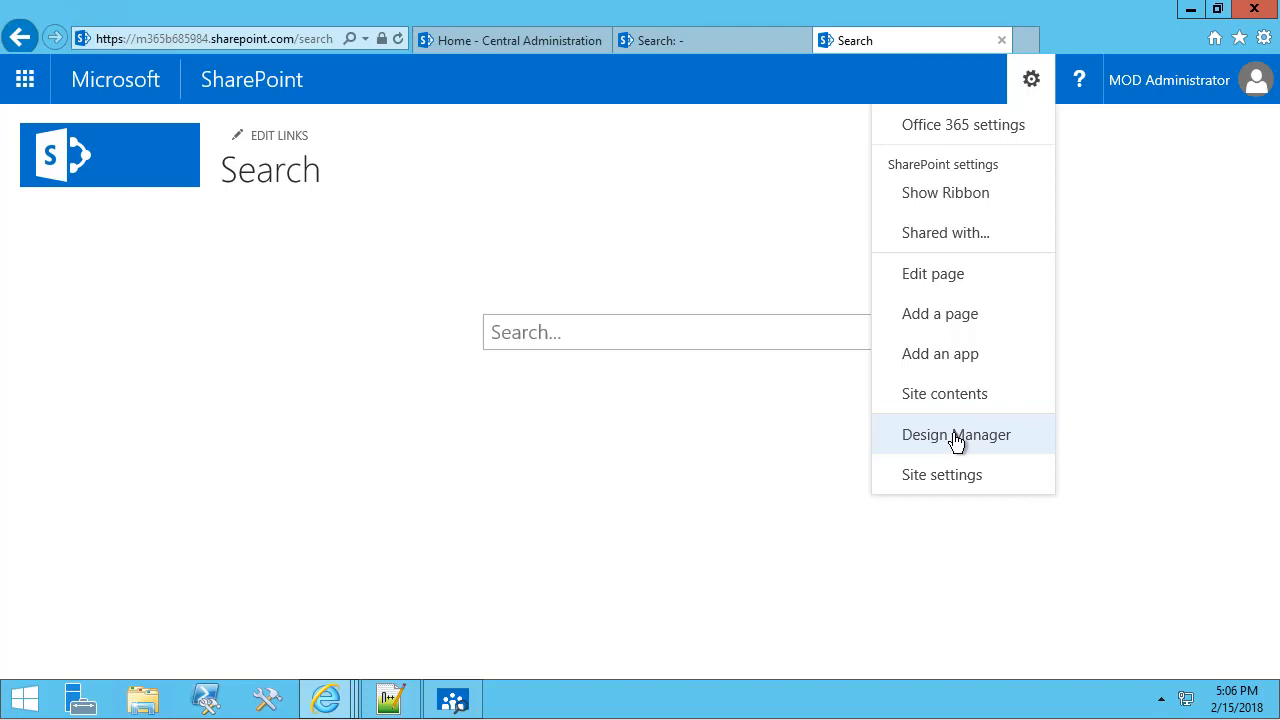
click(938, 476)
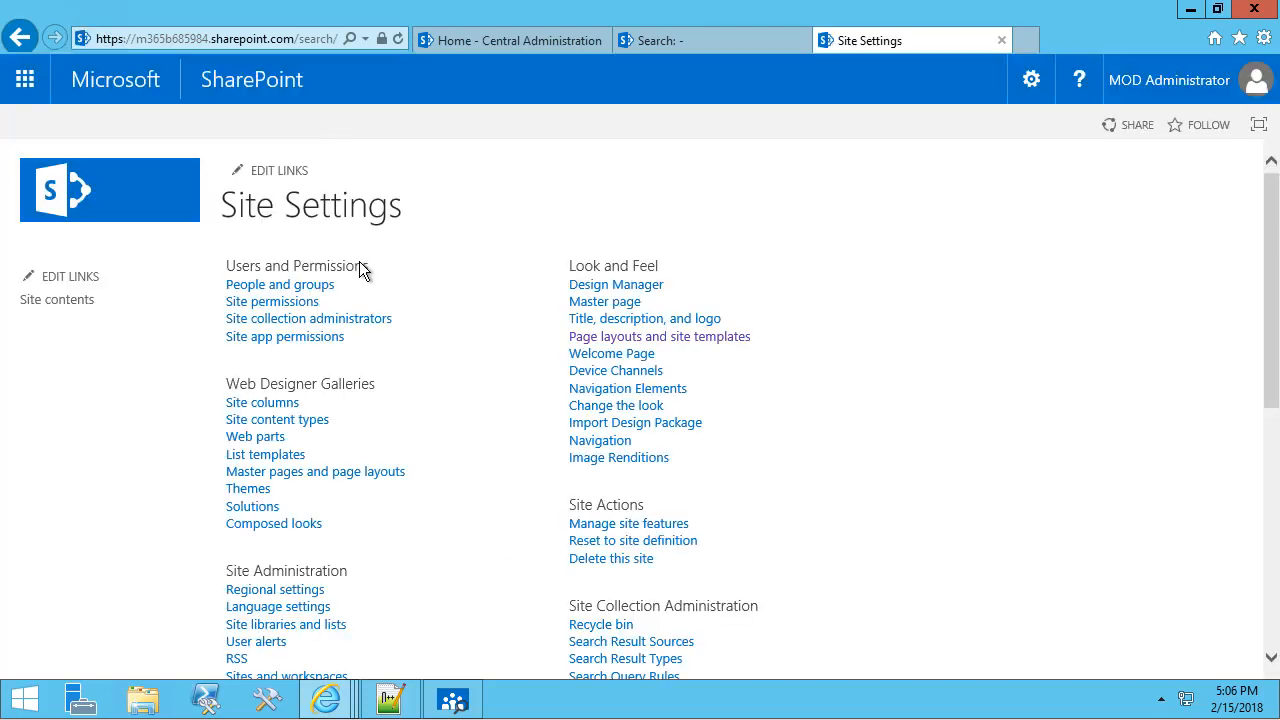
click(354, 478)
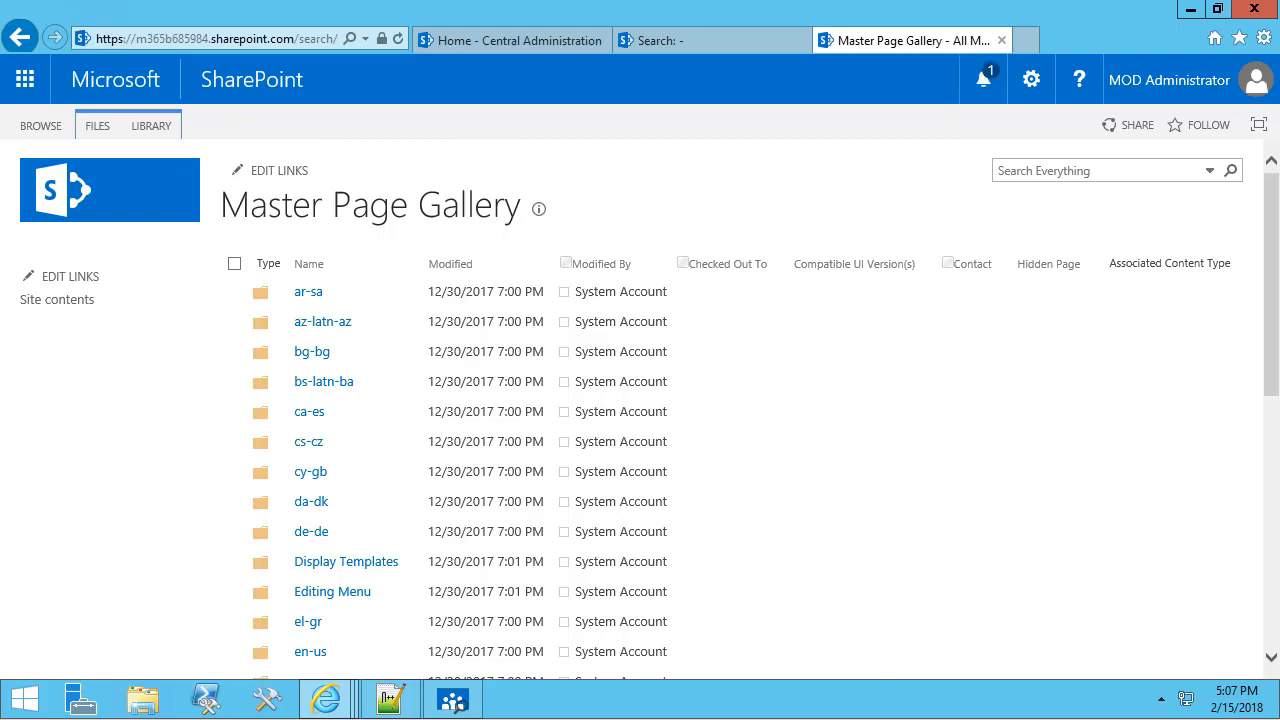
key(alt+Tab)
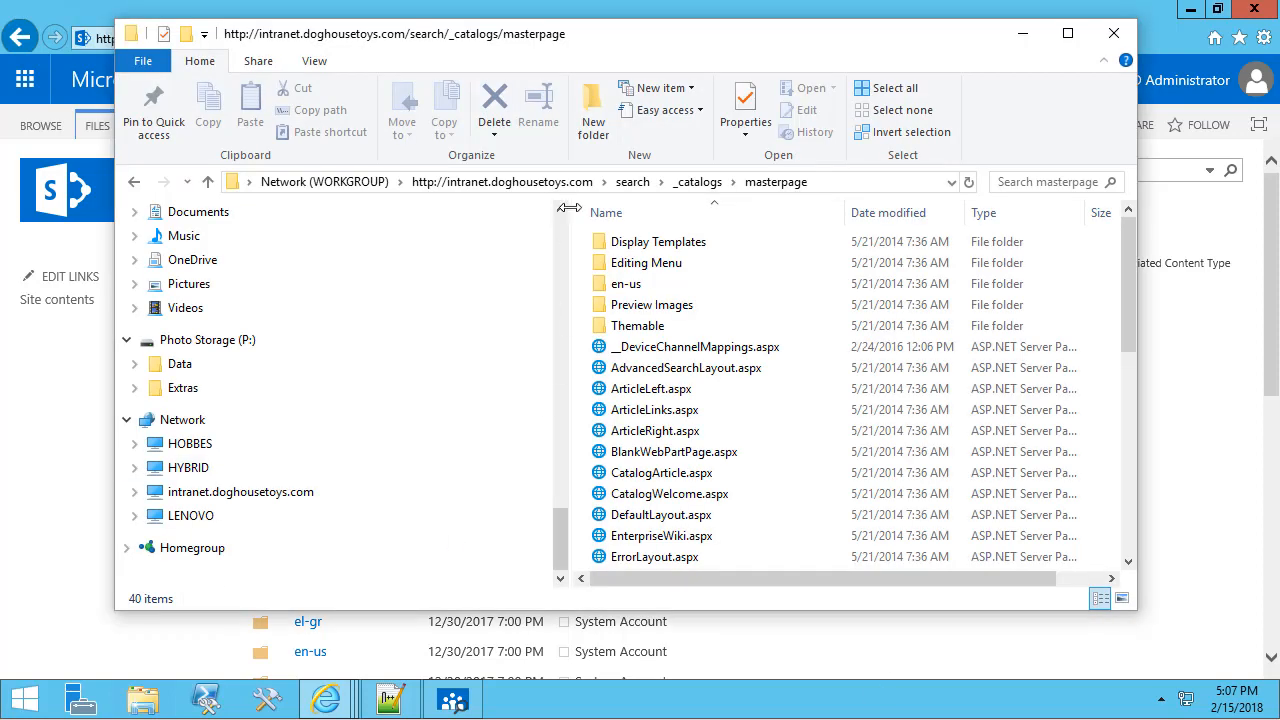
Create a new folder named _EmployeeDirectory in the _catalogs/masterpage folder.
mouse_move(589, 40)
mouse_down()
mouse_move(626, 42)
mouse_move(571, 50)
mouse_up()
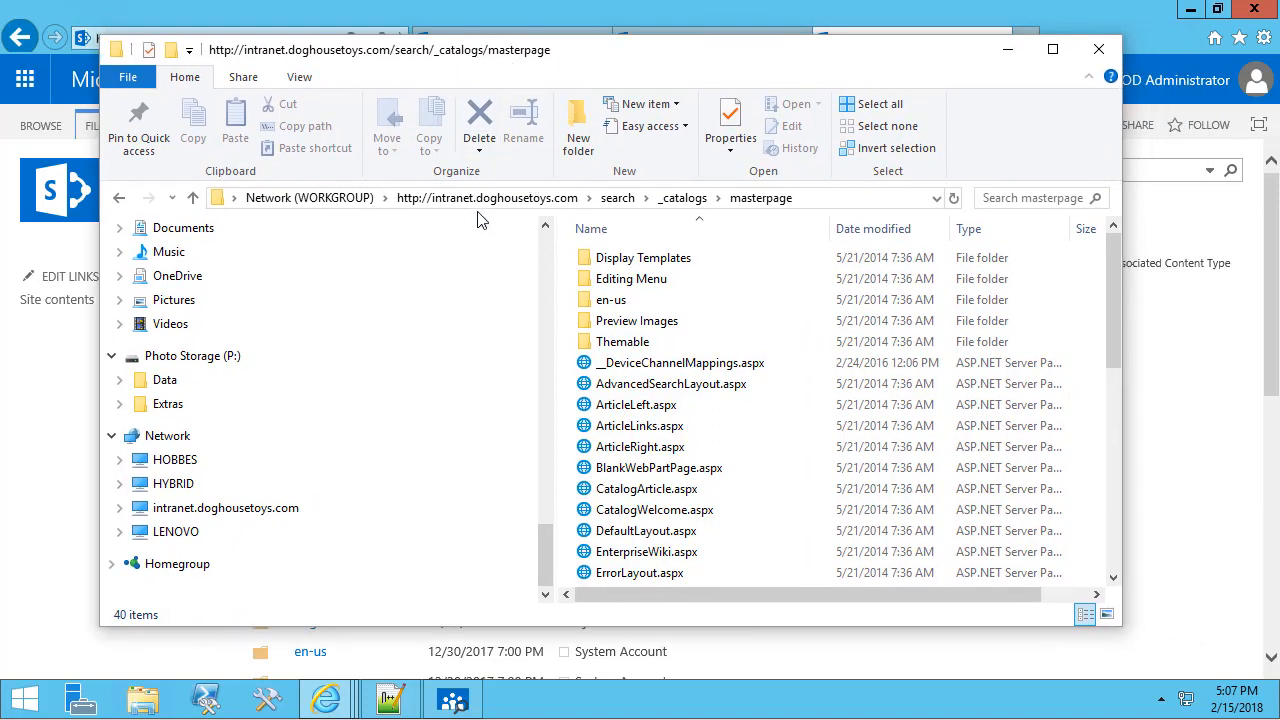
double_click(668, 262)
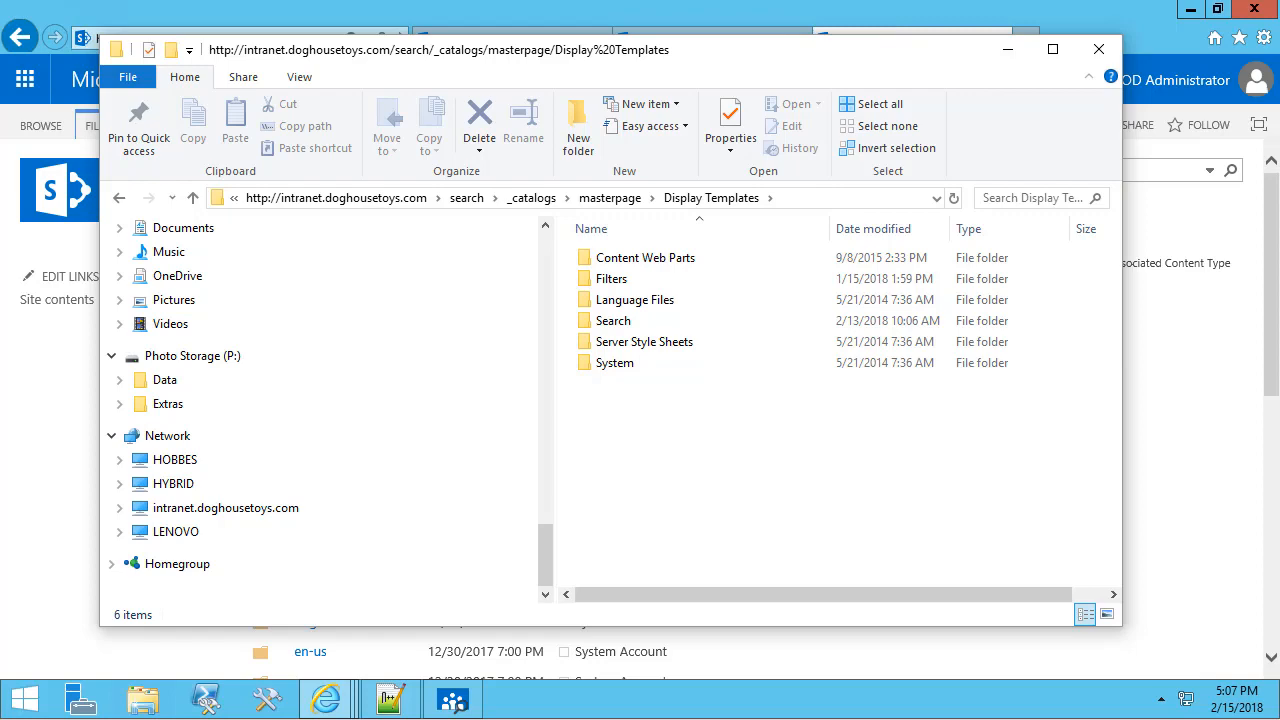
click(609, 198)
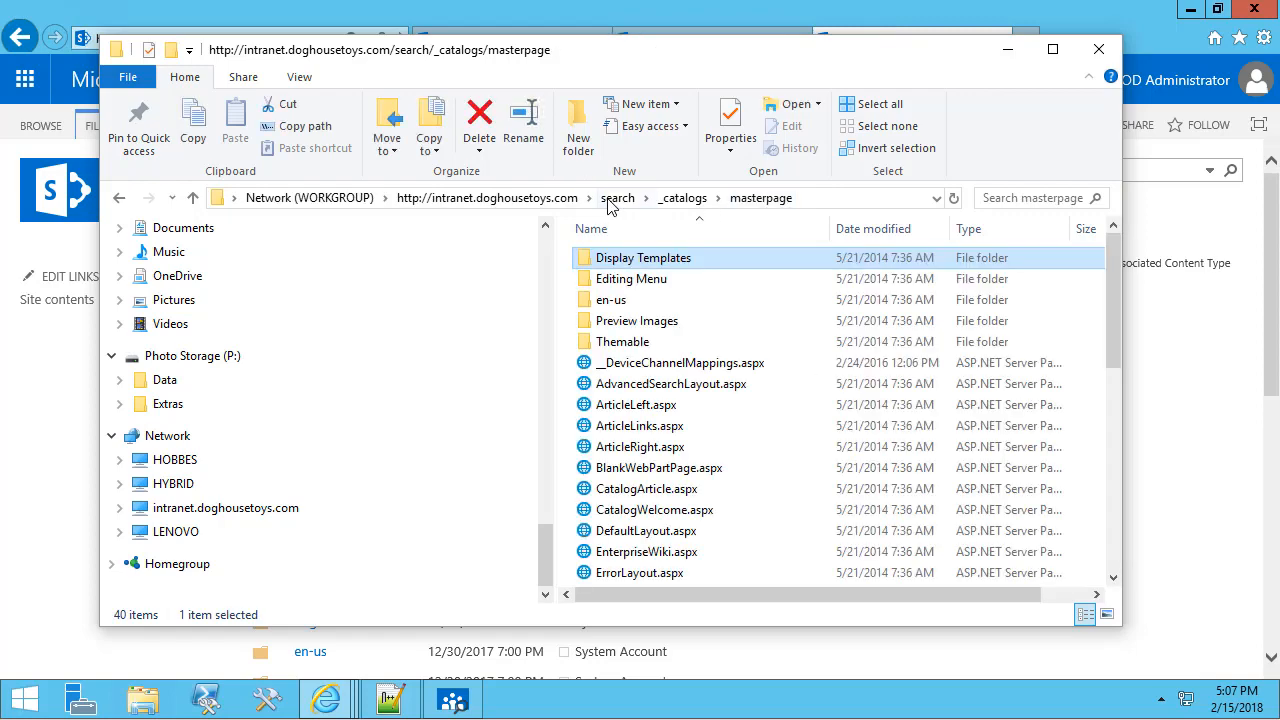
click(580, 135)
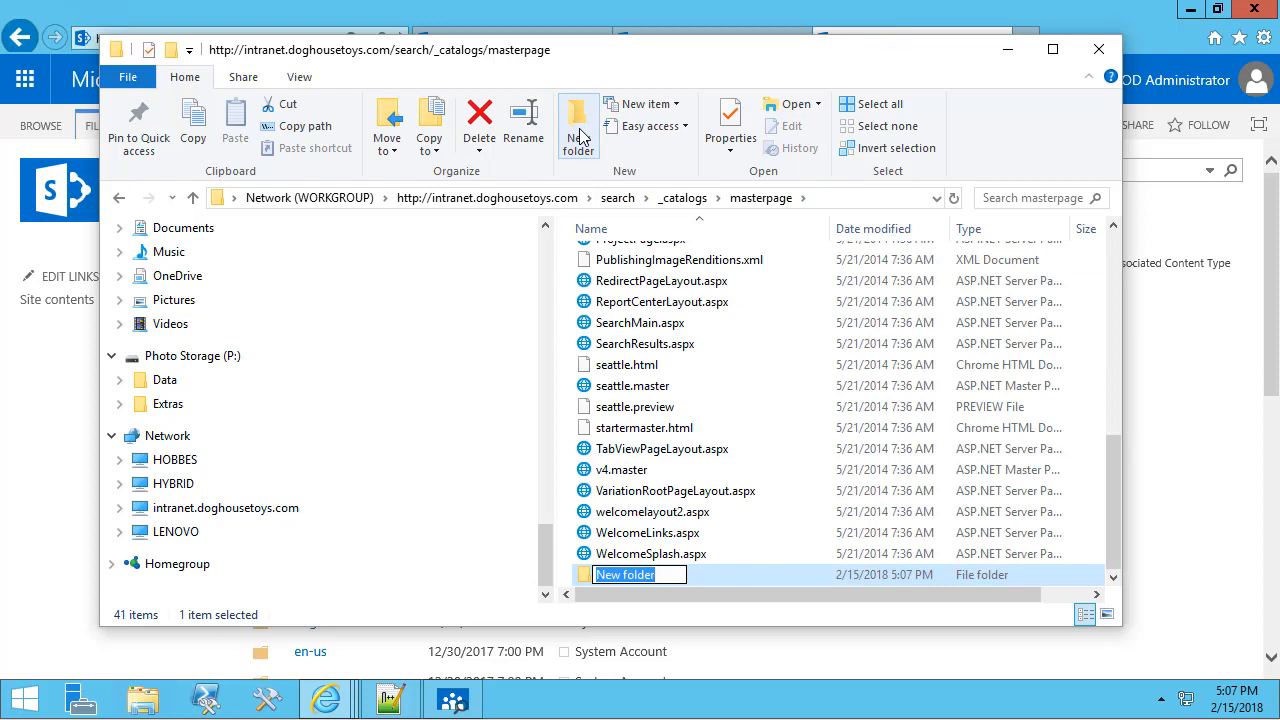
key(BackSpace)
text(_Employee)
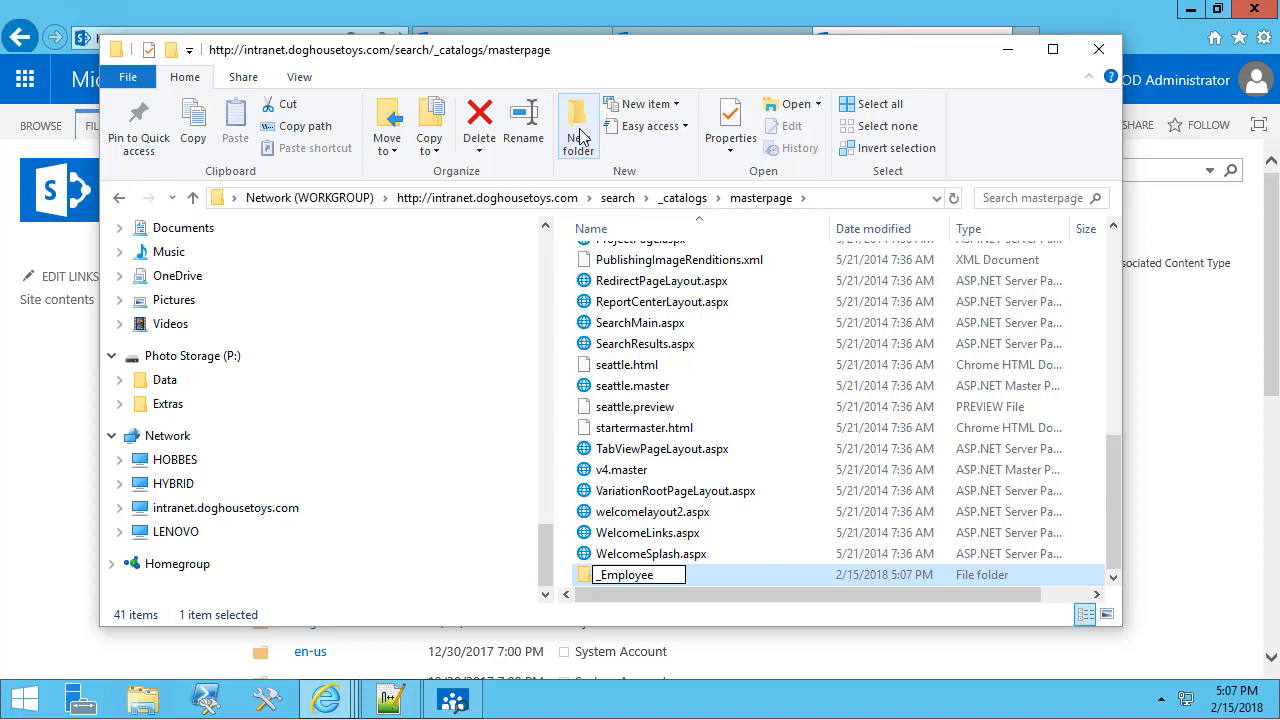
text(Directory)
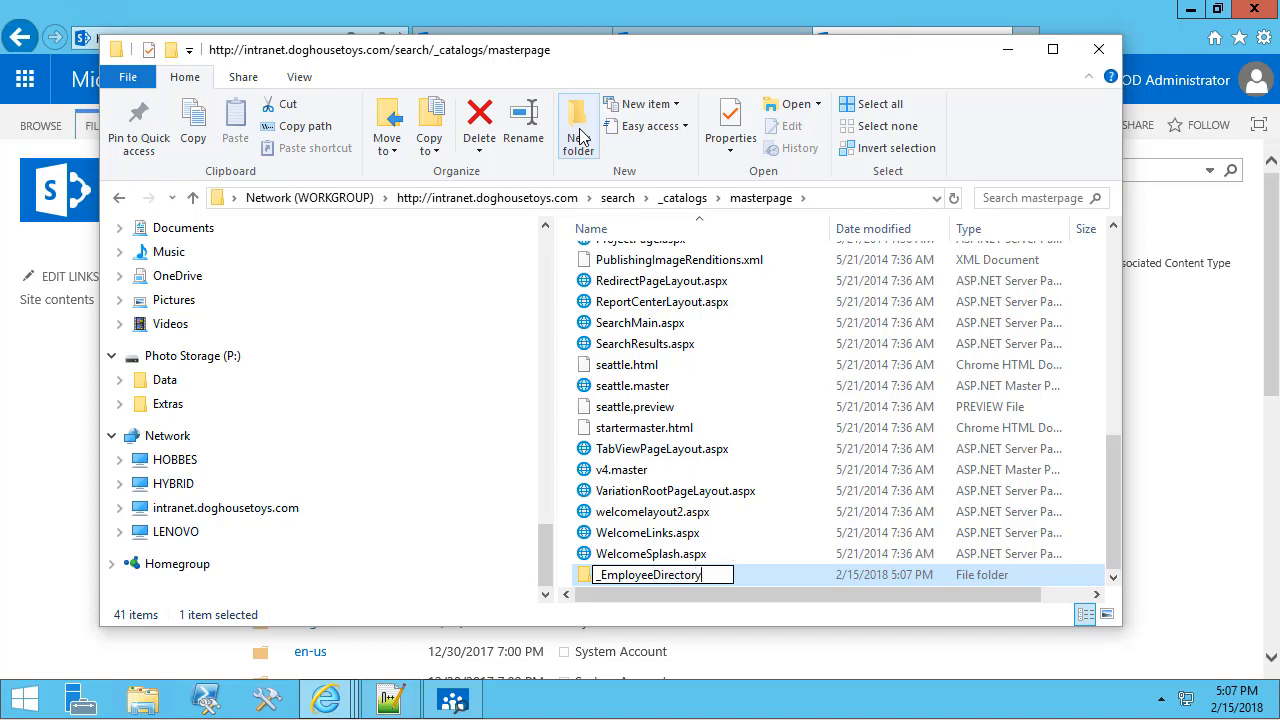
key(Return)
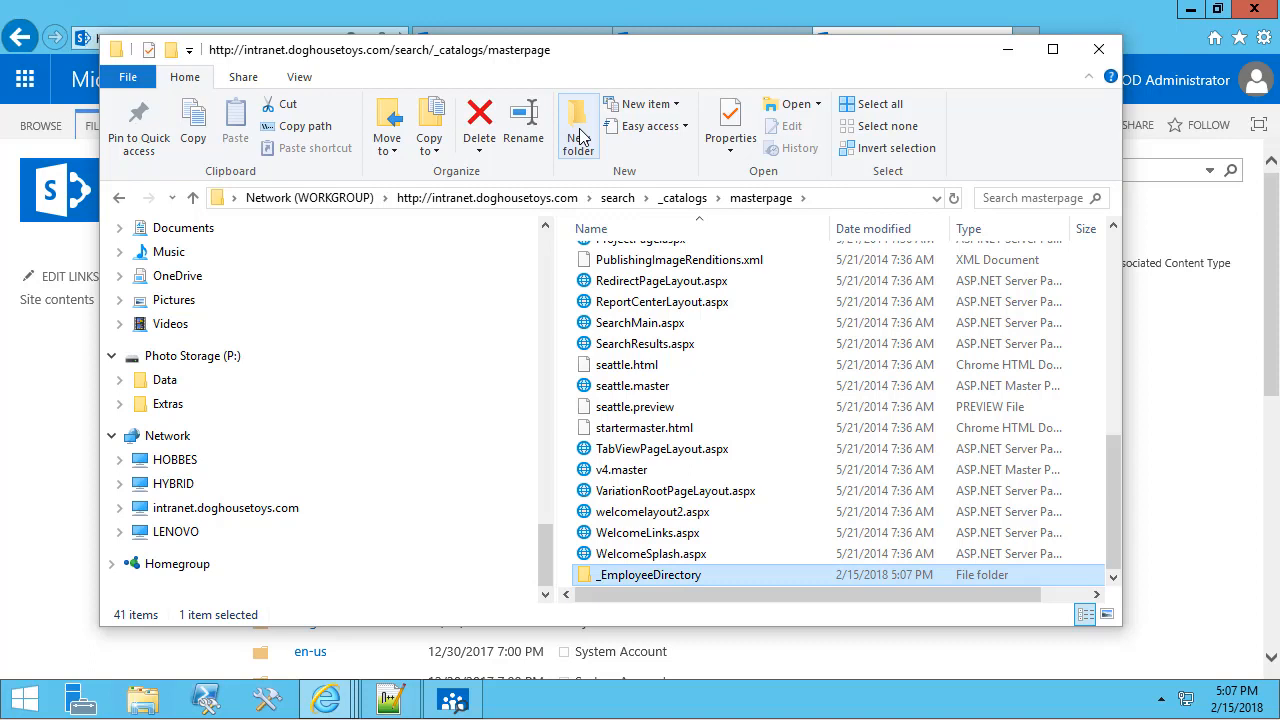
Inside the intranet _EmployeeDirectory folder, create the css and Display Templates folders.
double_click(700, 576)
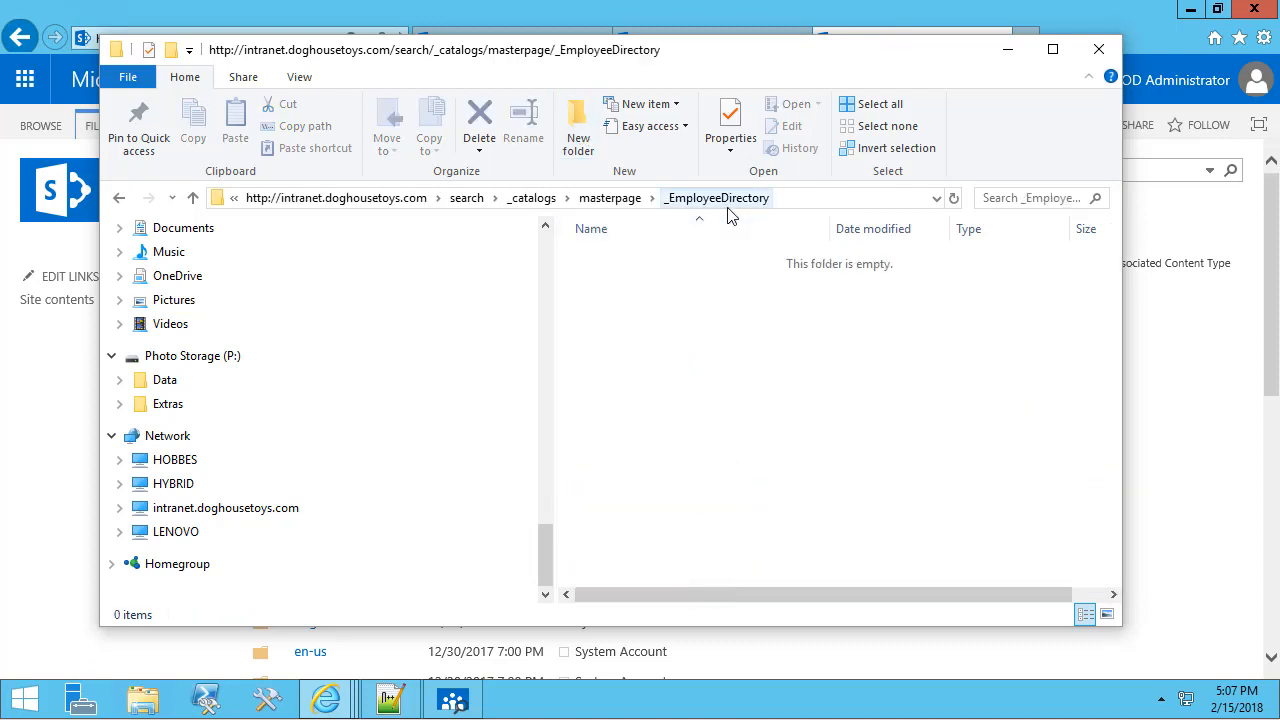
right_click(702, 334)
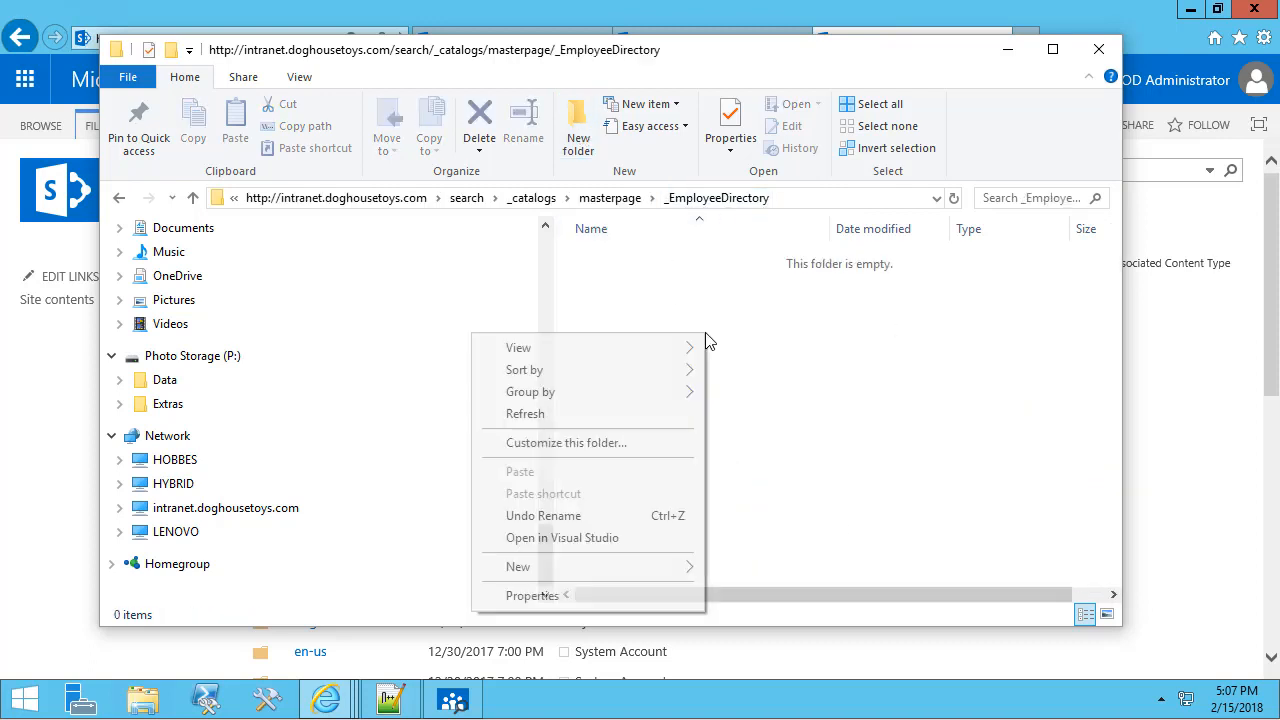
mouse_move(603, 570)
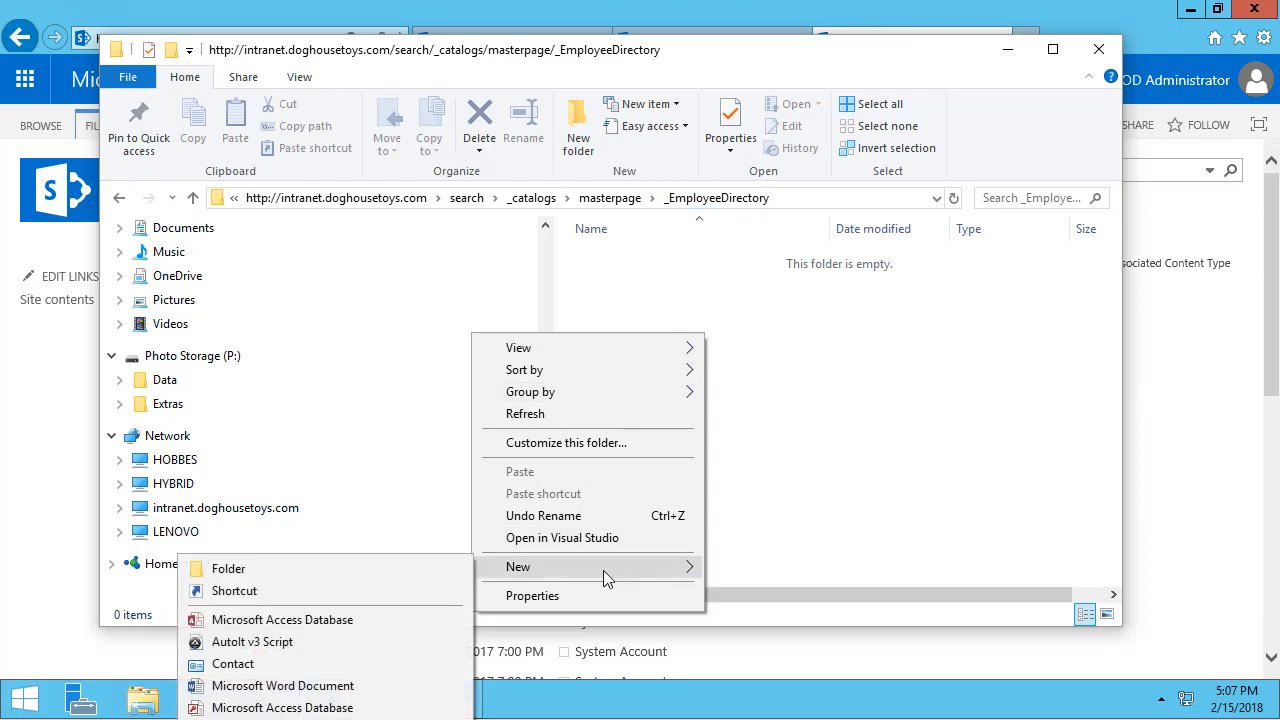
click(401, 569)
text(css)
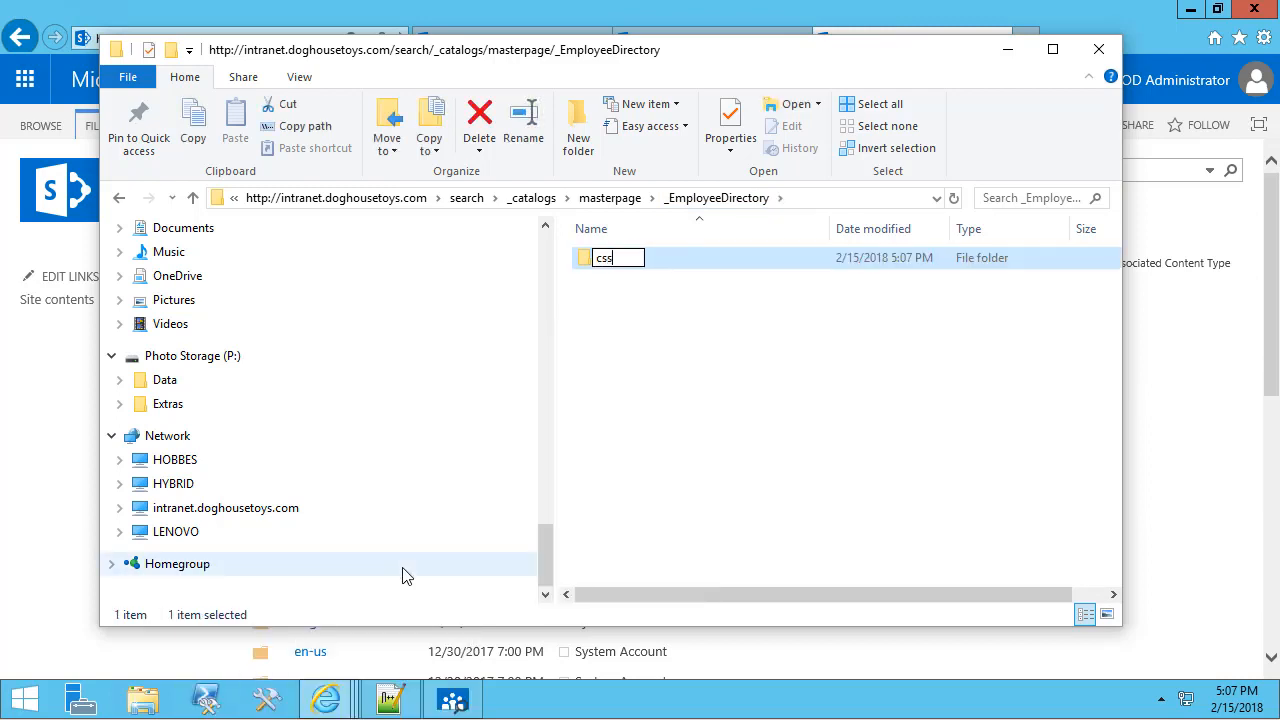
key(Return)
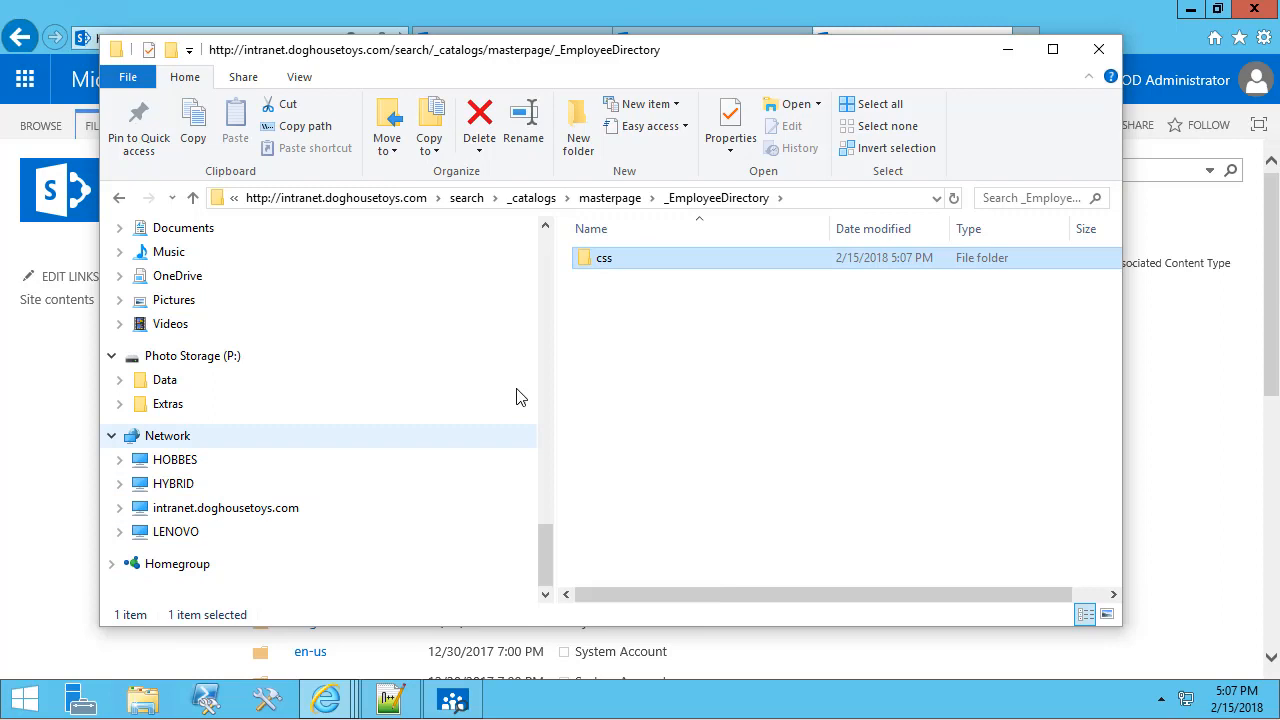
click(577, 140)
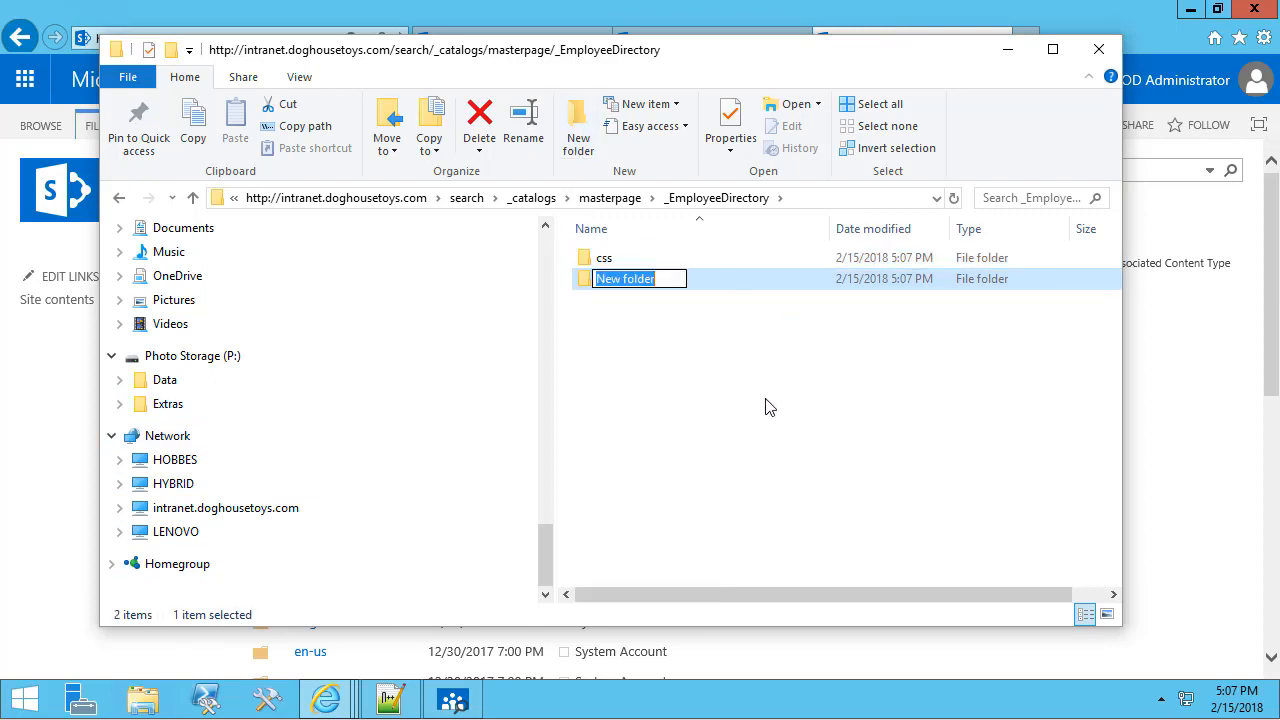
text(Display )
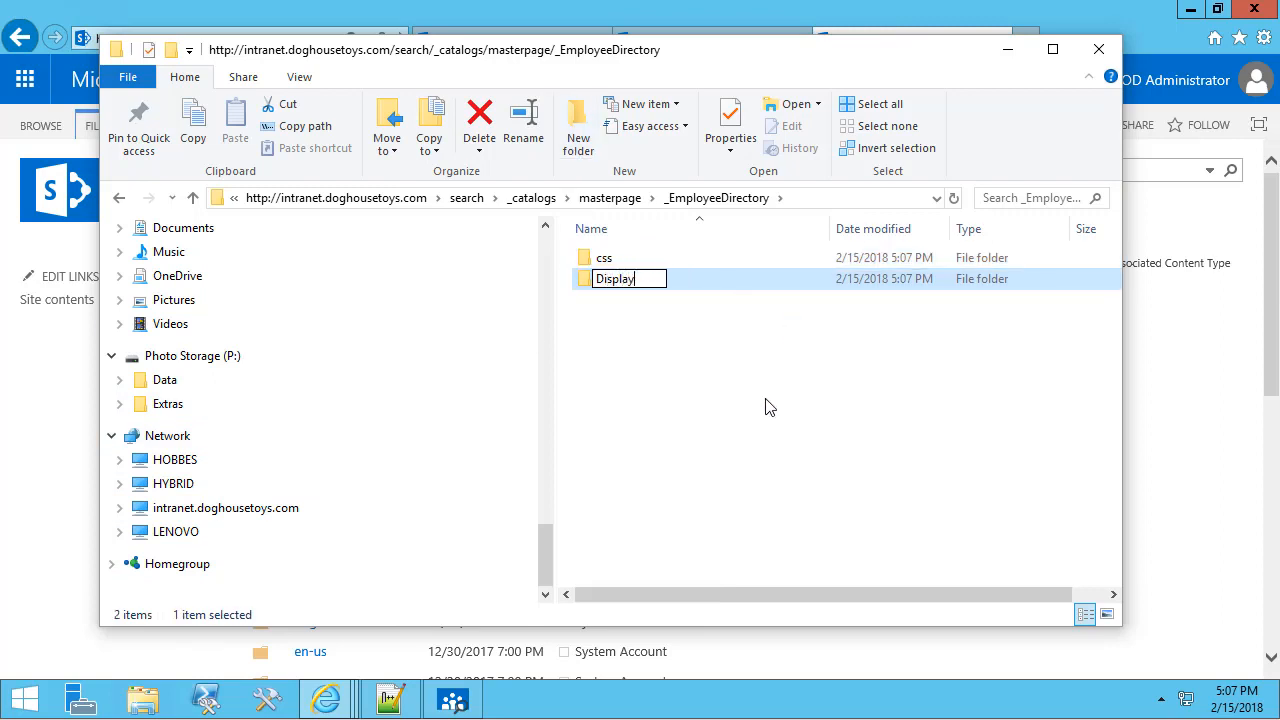
text(Templates)
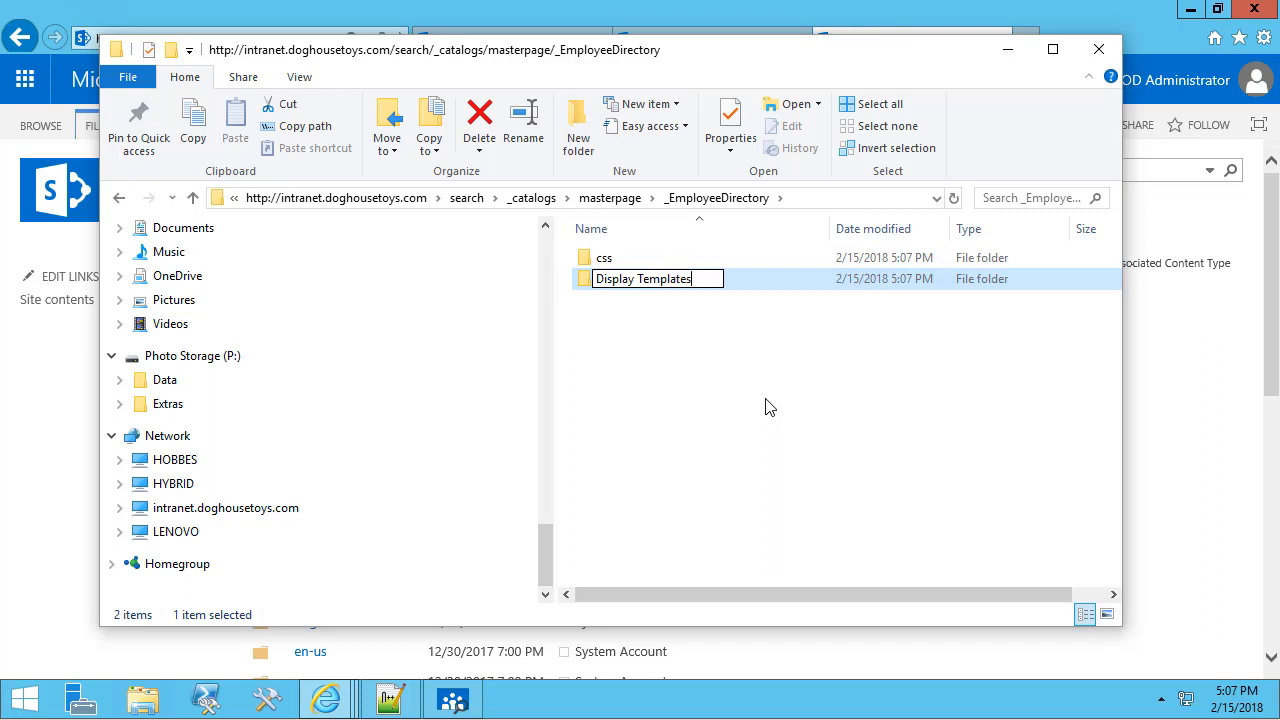
key(Return)
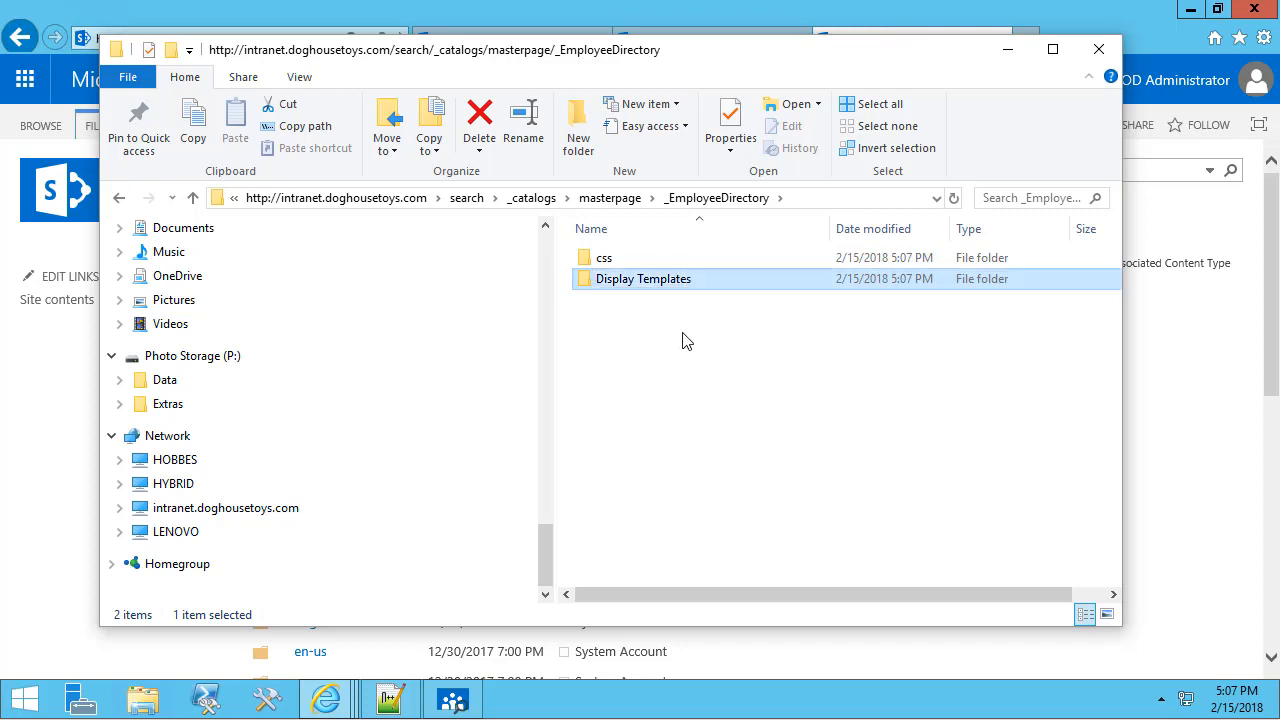
Add a search folder inside Display Templates, open it, and return to the local project window.
double_click(617, 284)
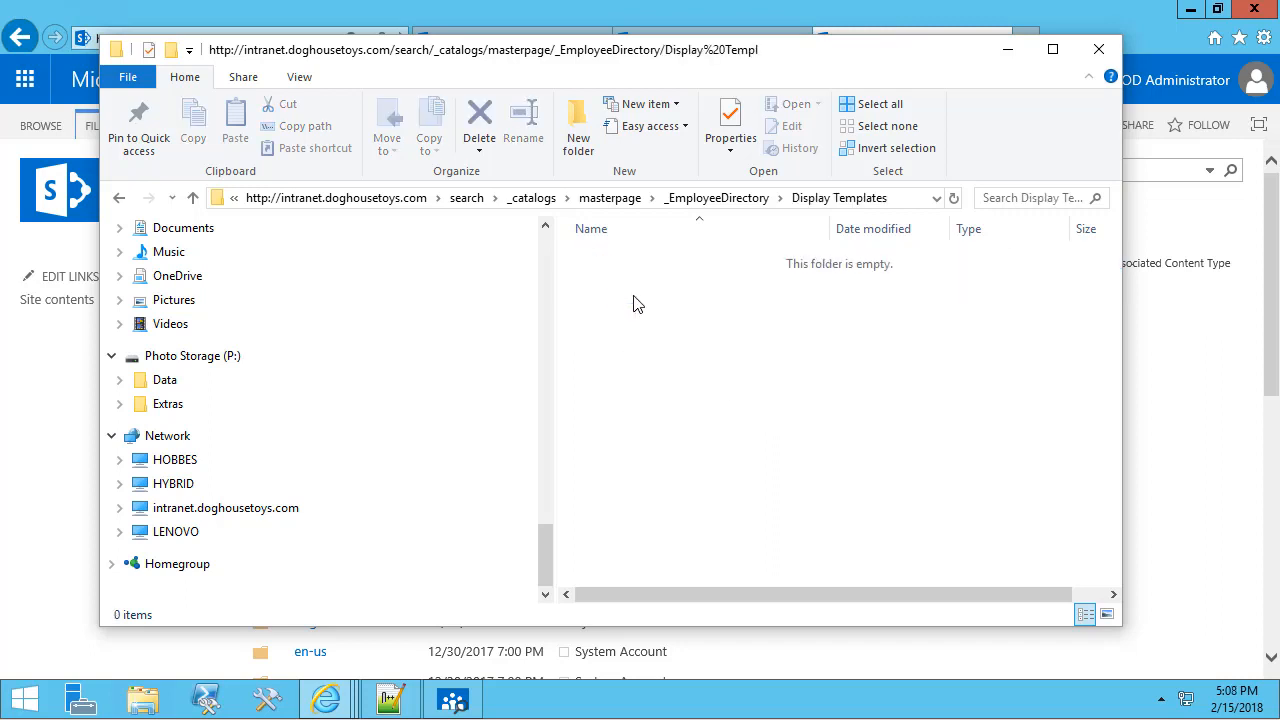
right_click(632, 296)
mouse_move(541, 522)
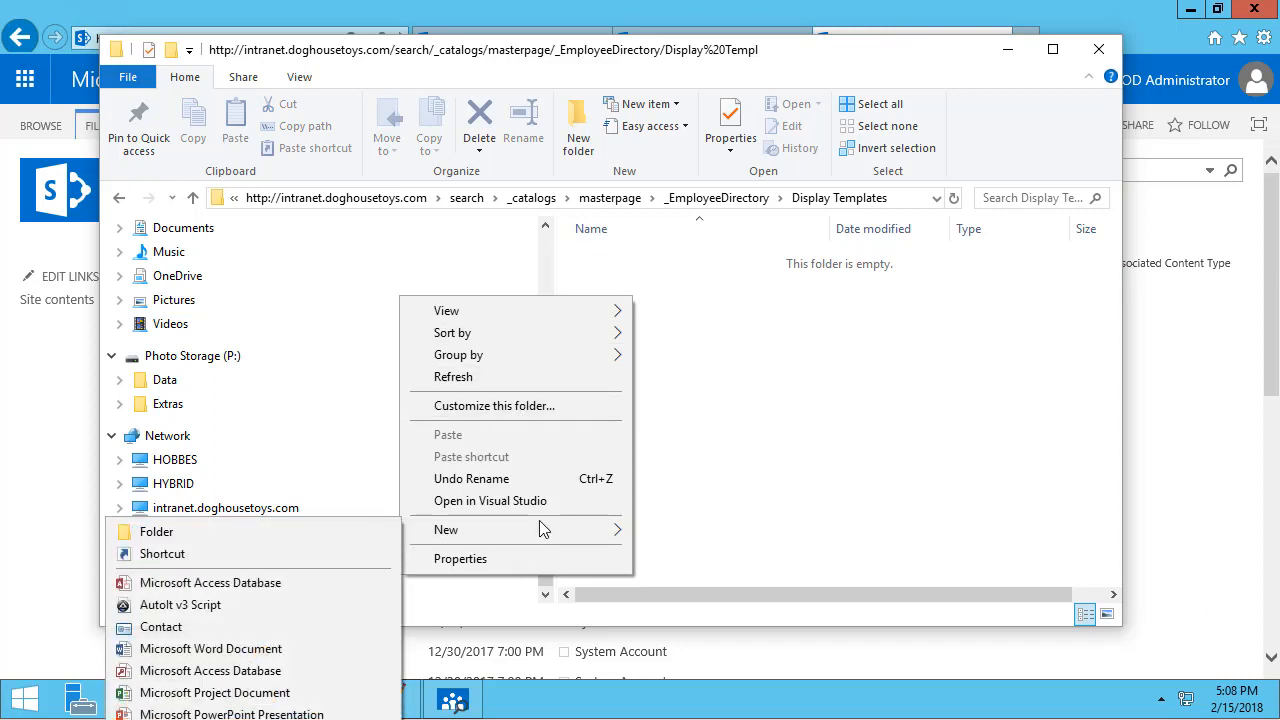
click(349, 528)
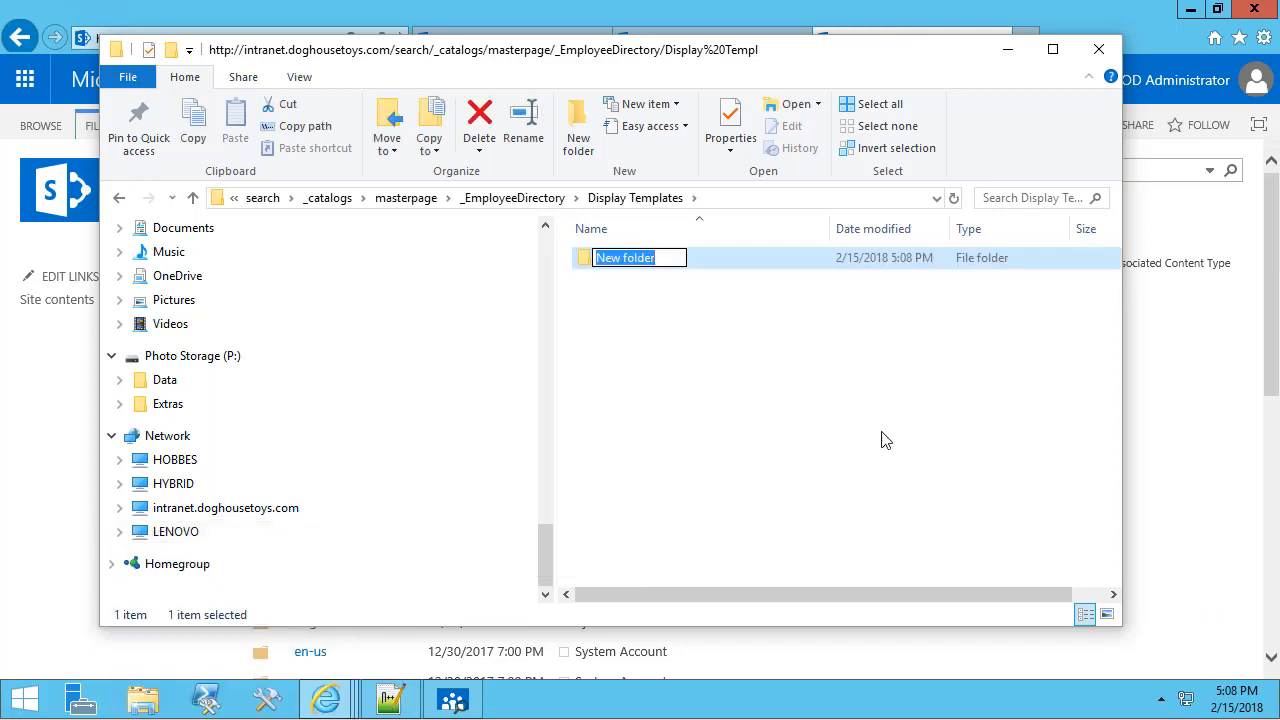
text(search)
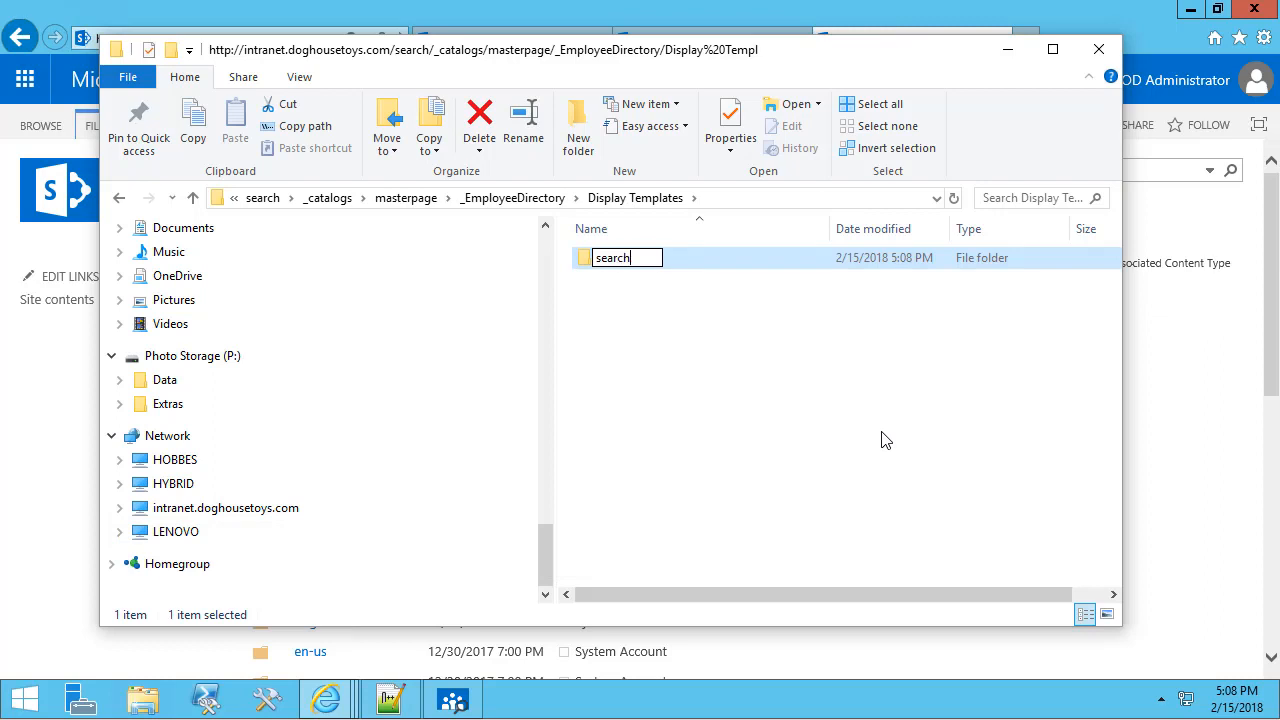
key(Return)
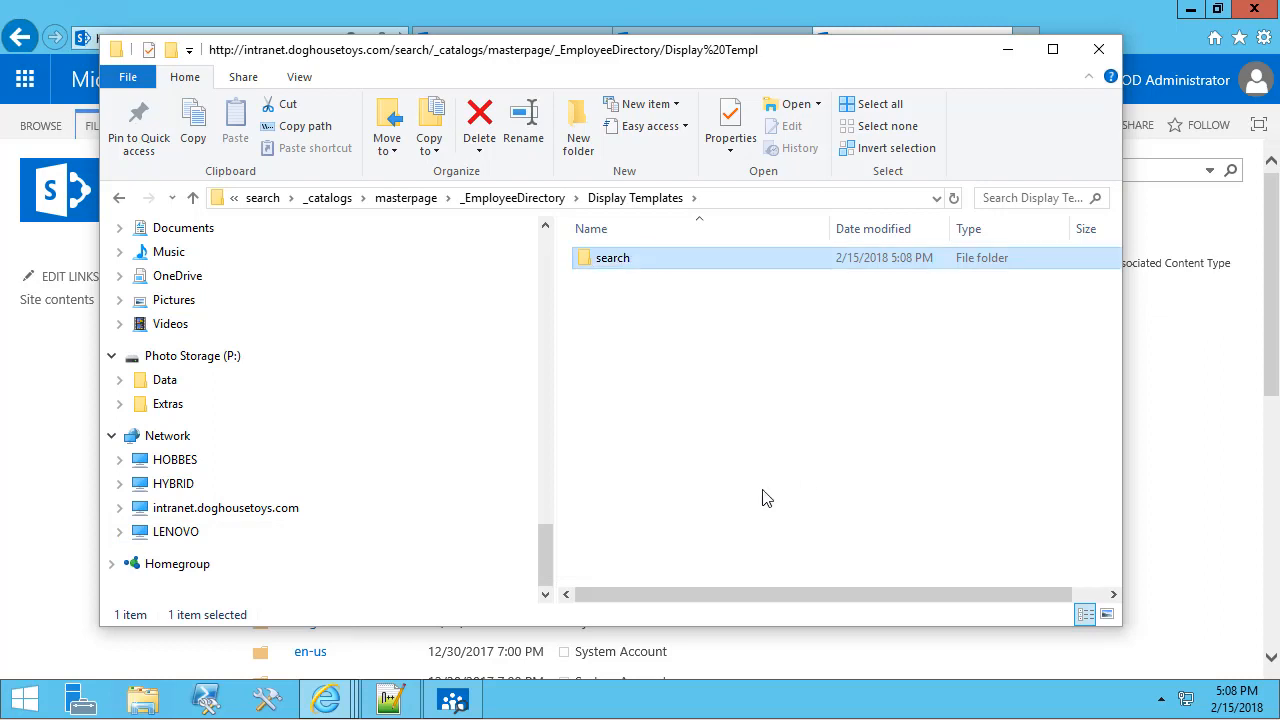
double_click(605, 259)
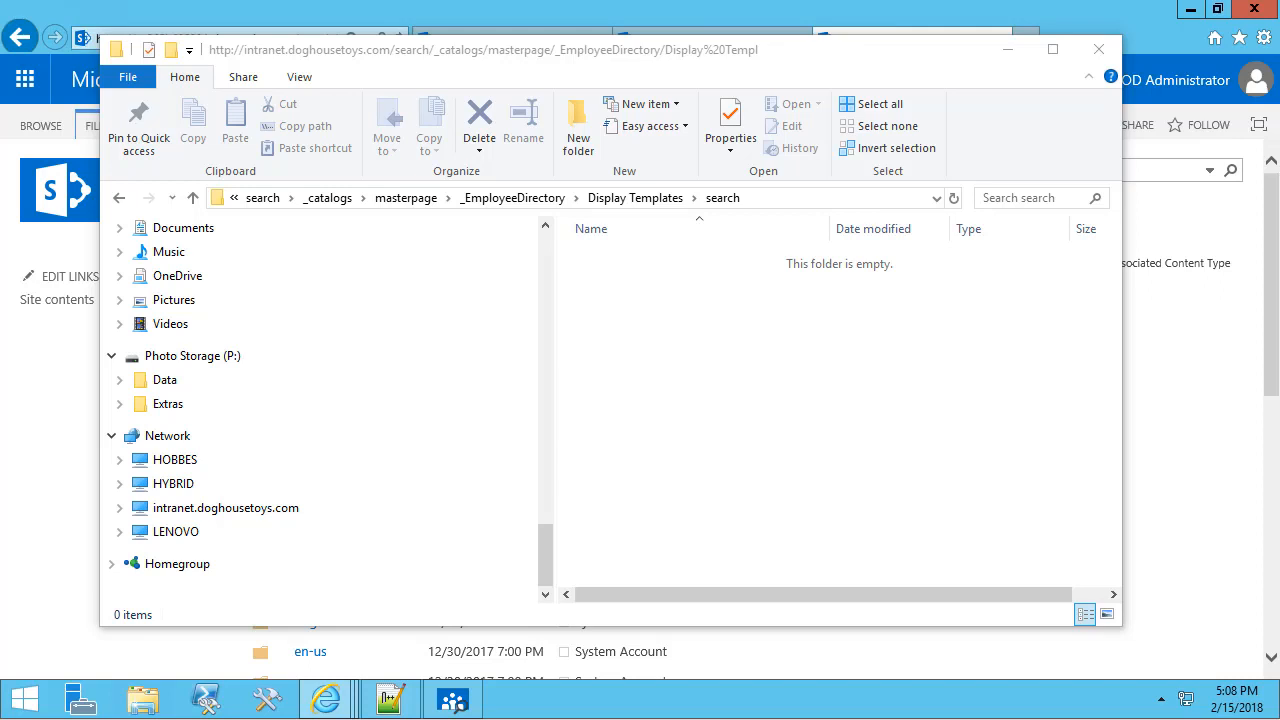
key(alt+Tab)
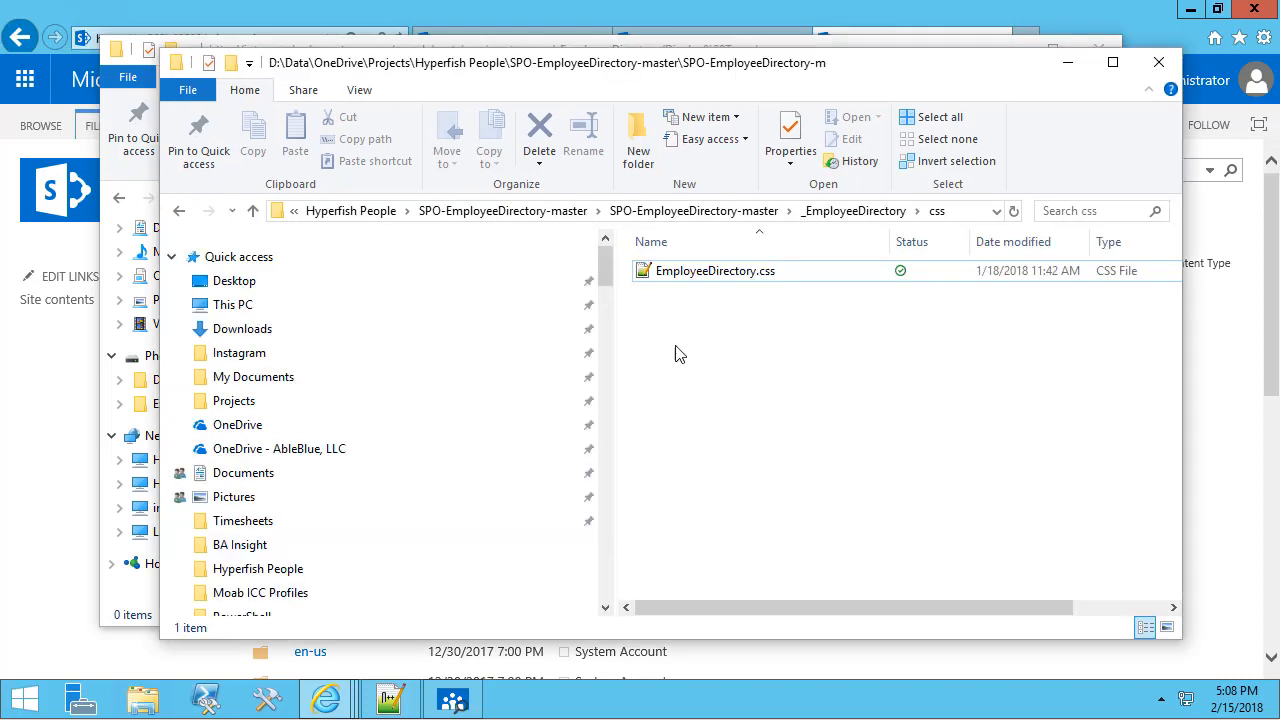
Copy Control_SearchResults_Table.html and Item_Person_Table.html from the local Search folder into the intranet search folder.
click(825, 214)
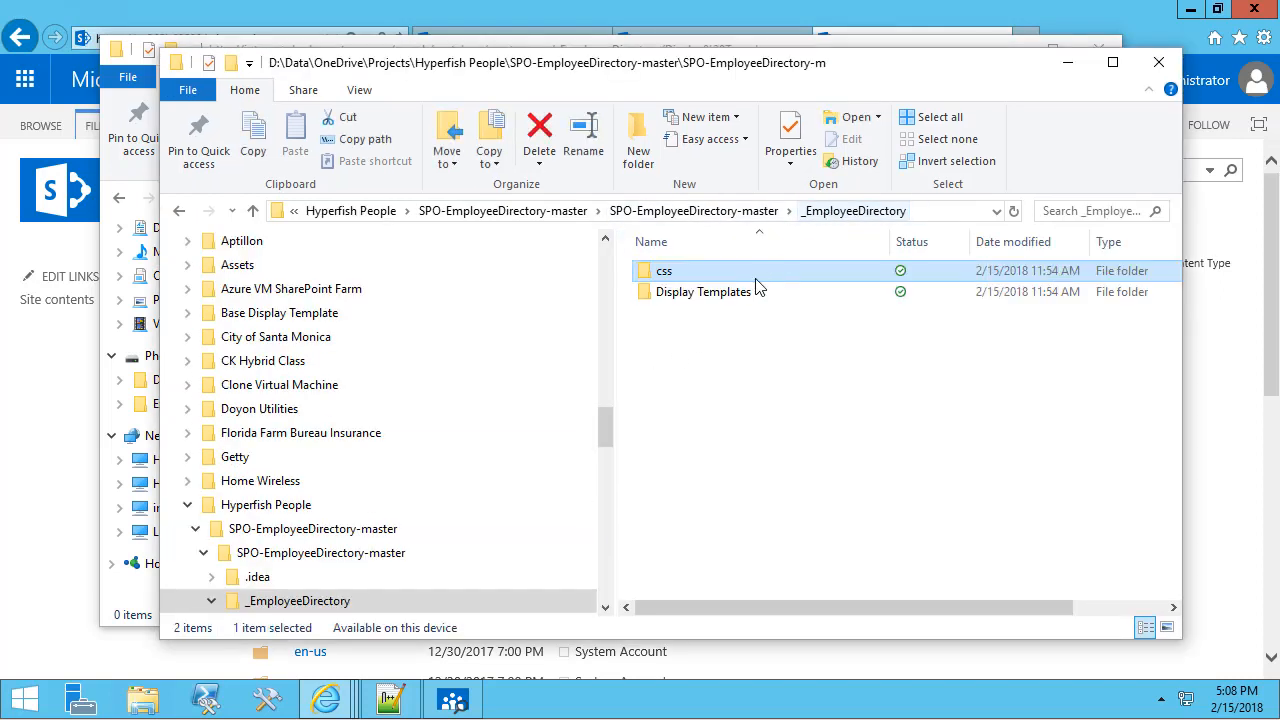
click(668, 299)
double_click(668, 296)
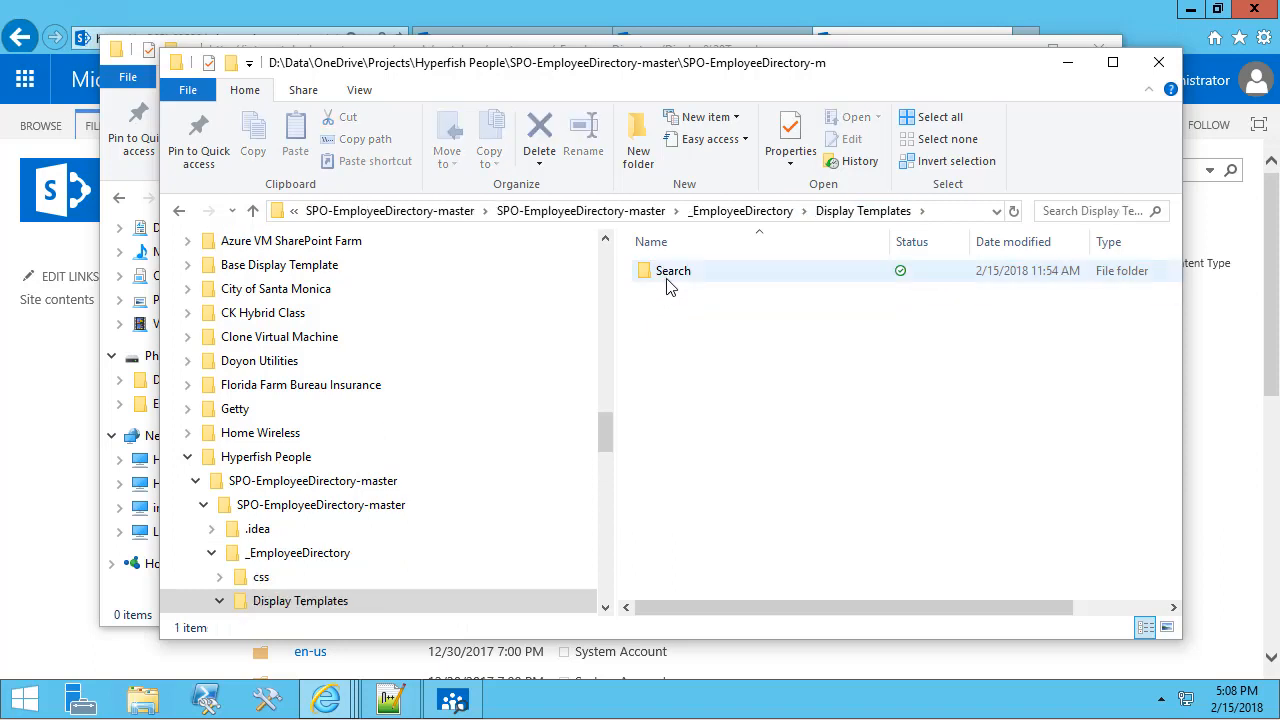
double_click(666, 273)
drag(660, 287, 645, 262)
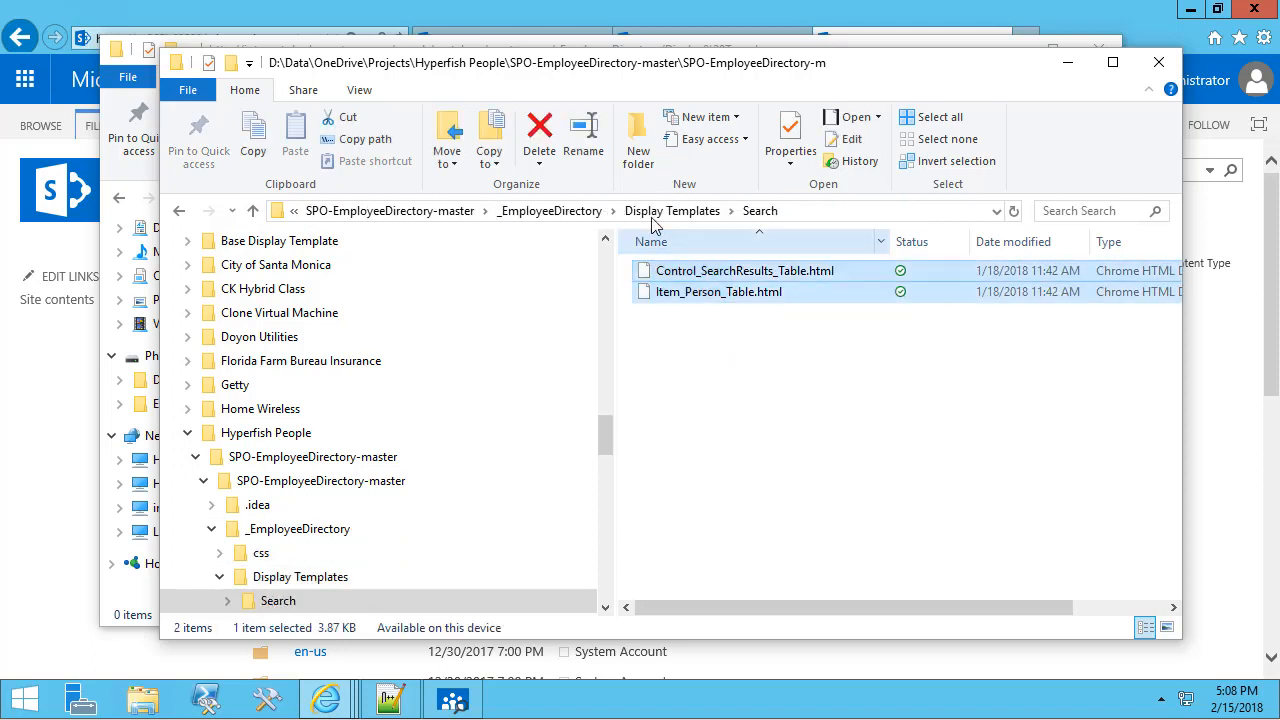
drag(566, 73, 1098, 53)
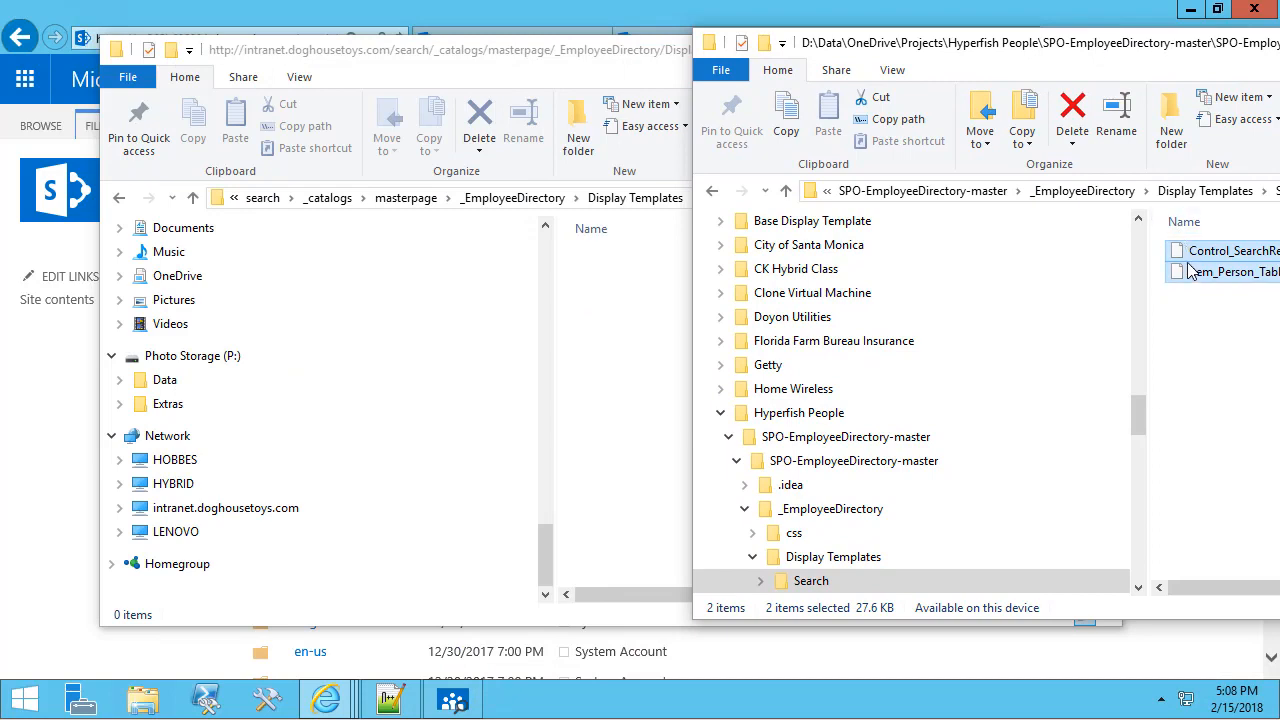
drag(1195, 272, 651, 387)
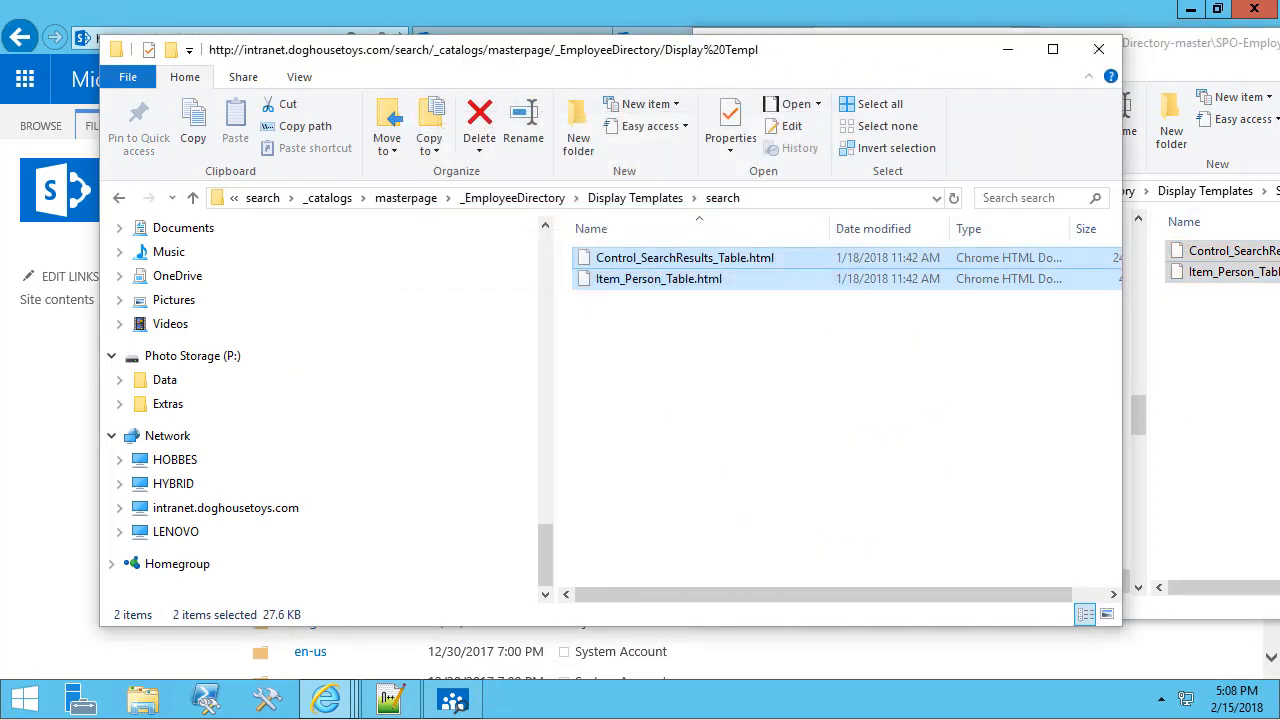
Copy EmployeeDirectory.css into the intranet css folder and minimize the local project window.
click(1208, 350)
click(1176, 192)
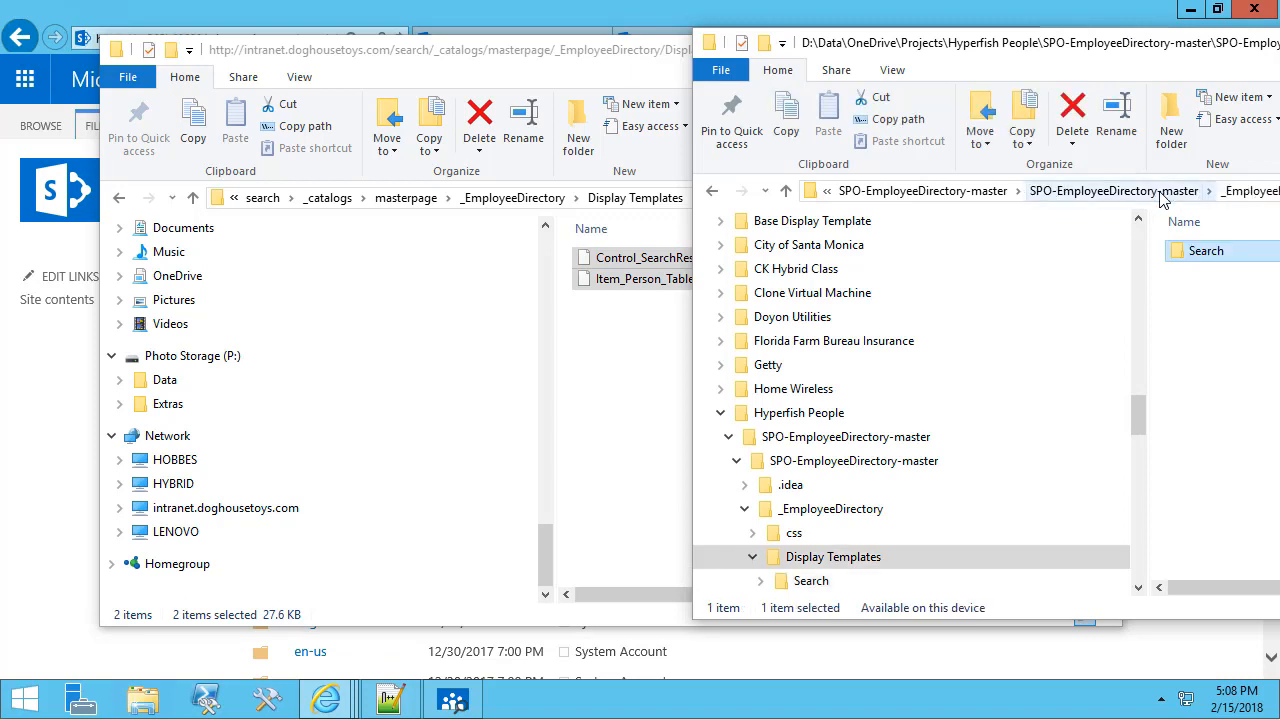
click(1246, 194)
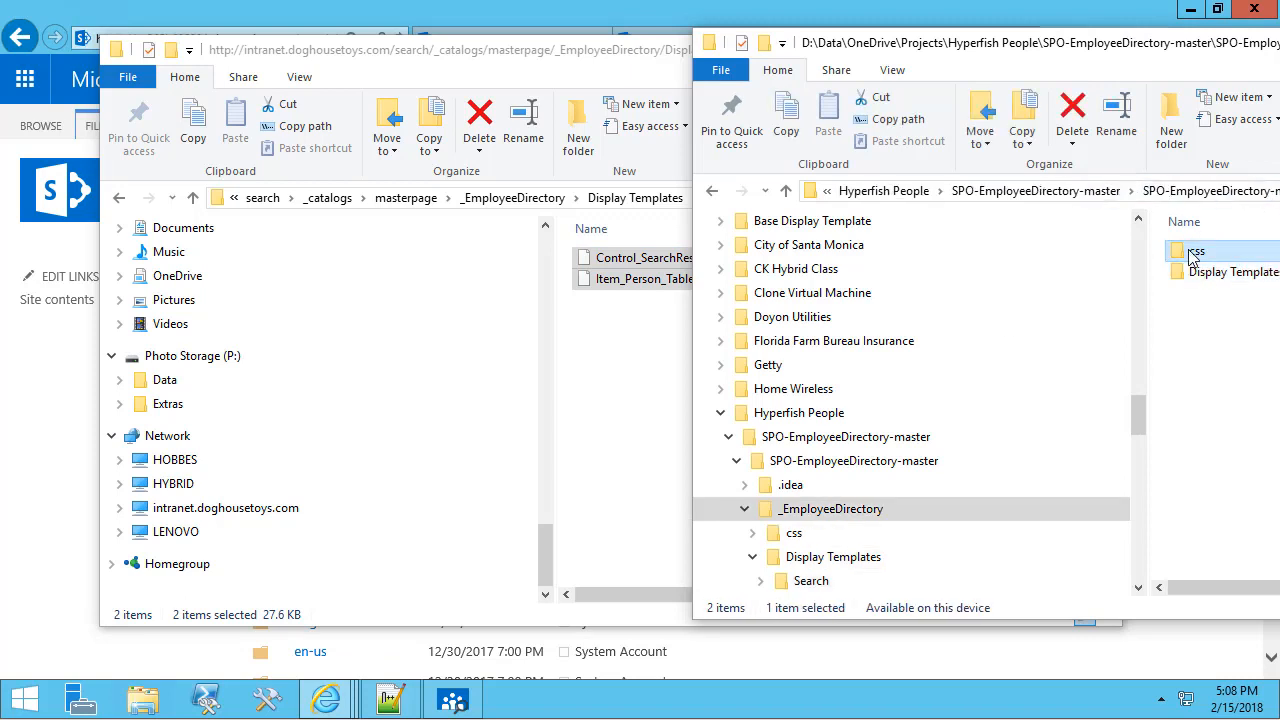
double_click(1190, 252)
click(1215, 251)
click(497, 218)
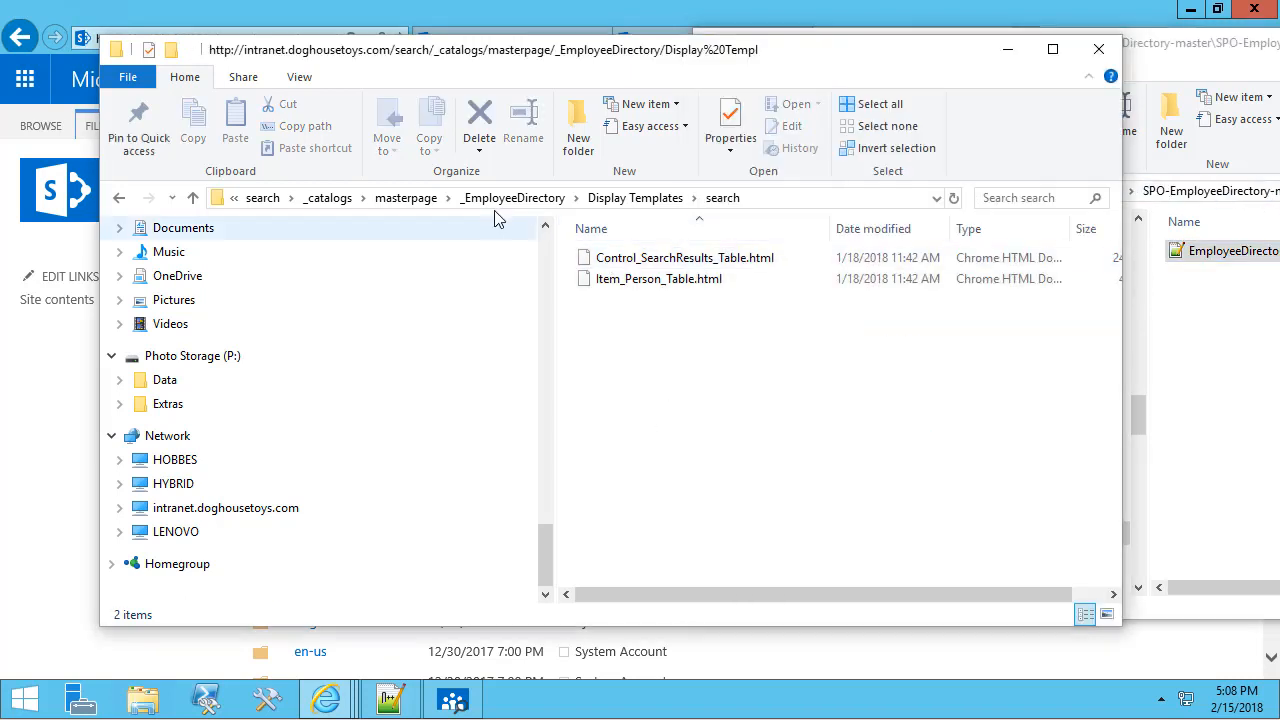
click(505, 198)
double_click(606, 258)
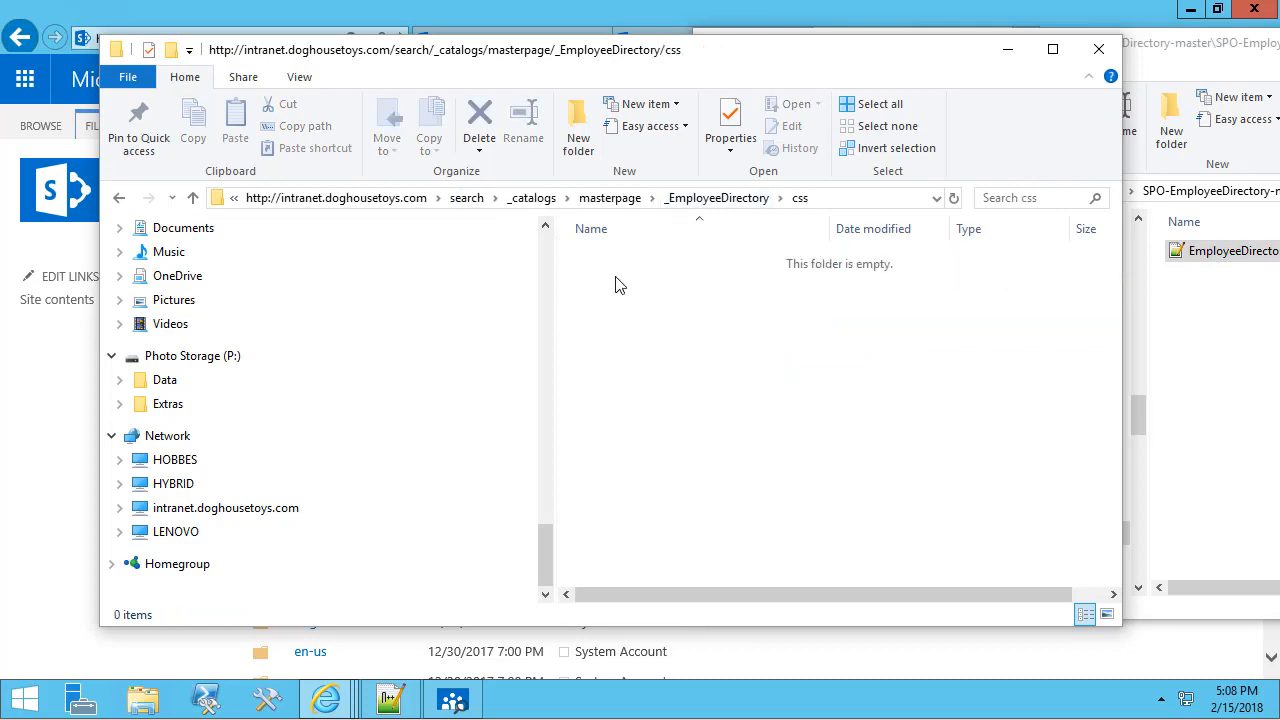
drag(1171, 252, 813, 434)
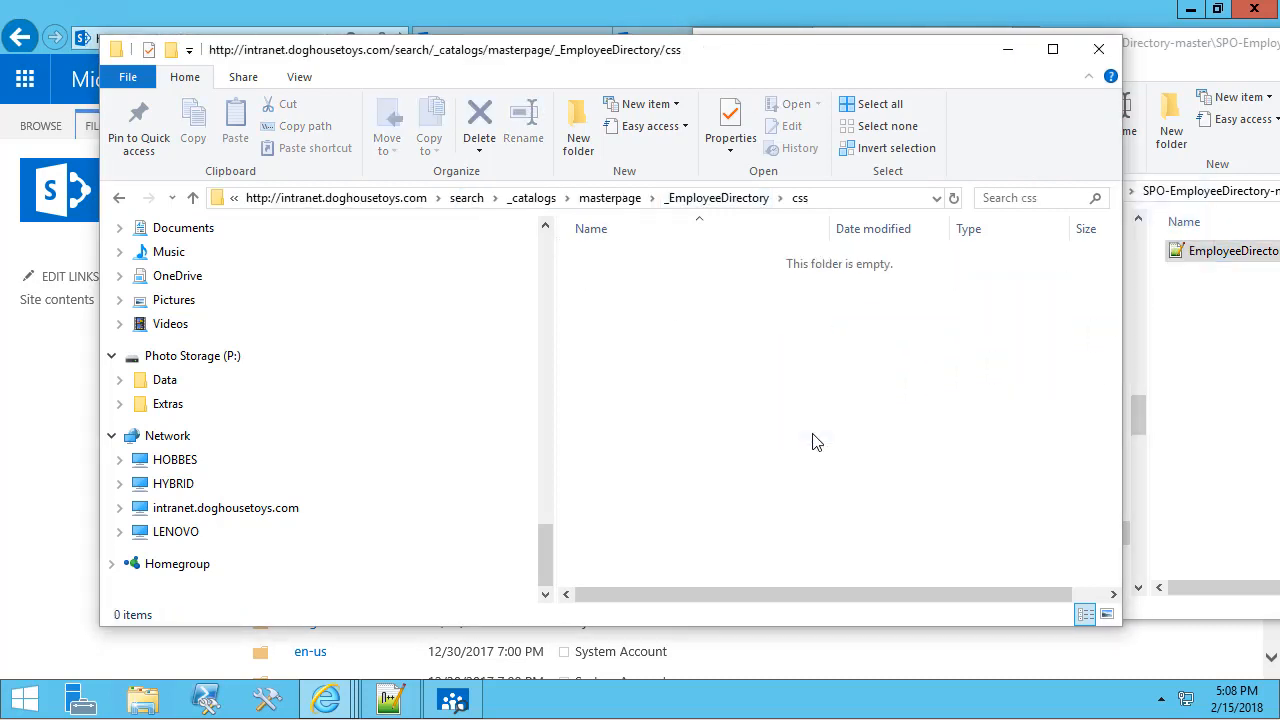
click(725, 202)
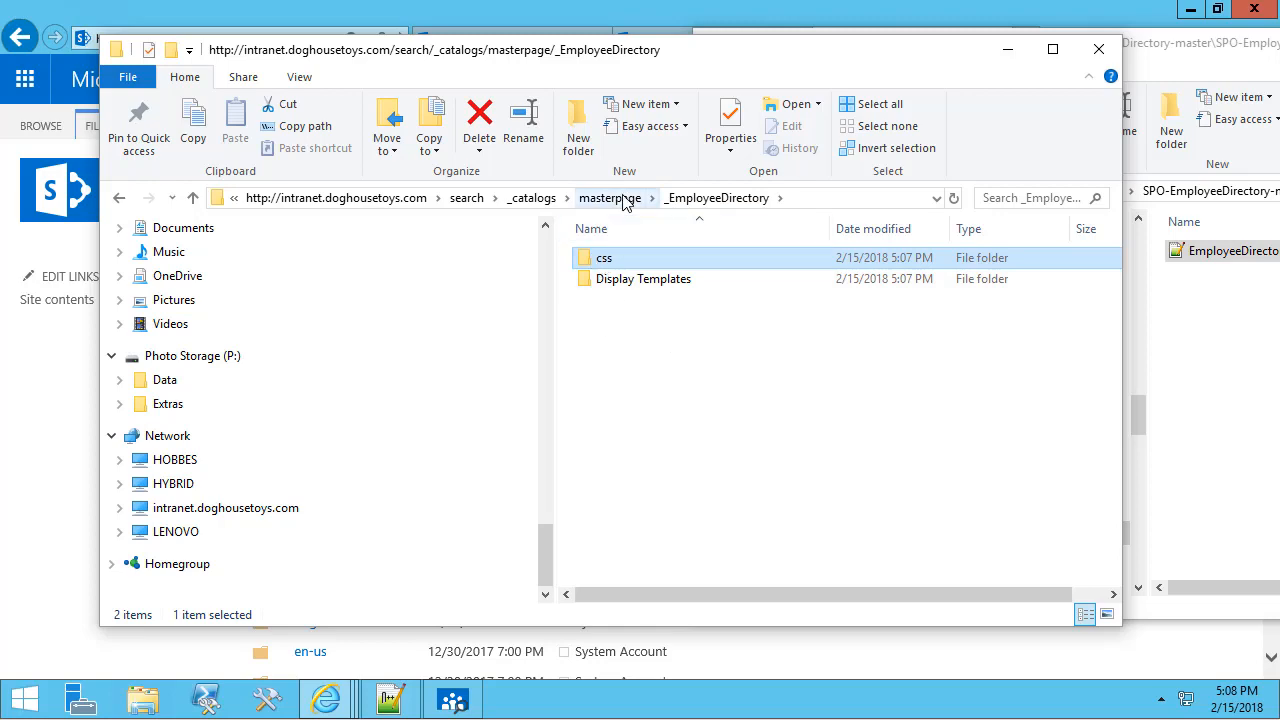
drag(1275, 50, 861, 72)
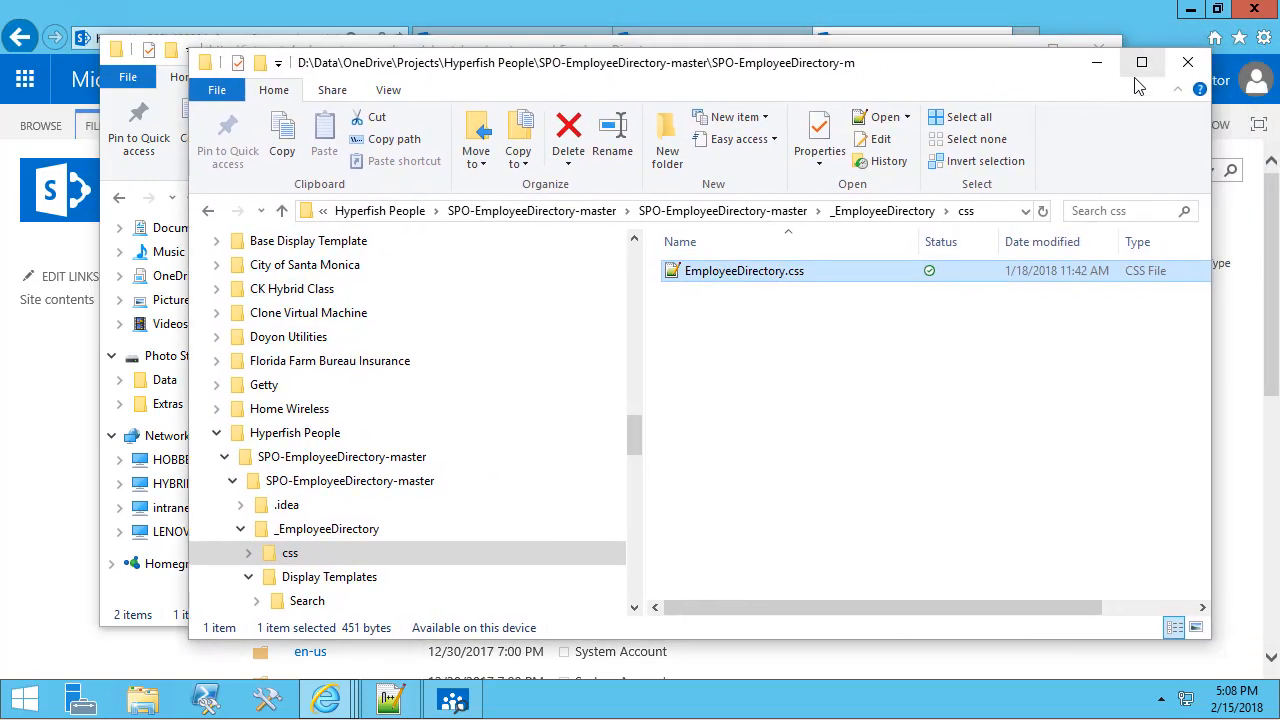
click(1096, 63)
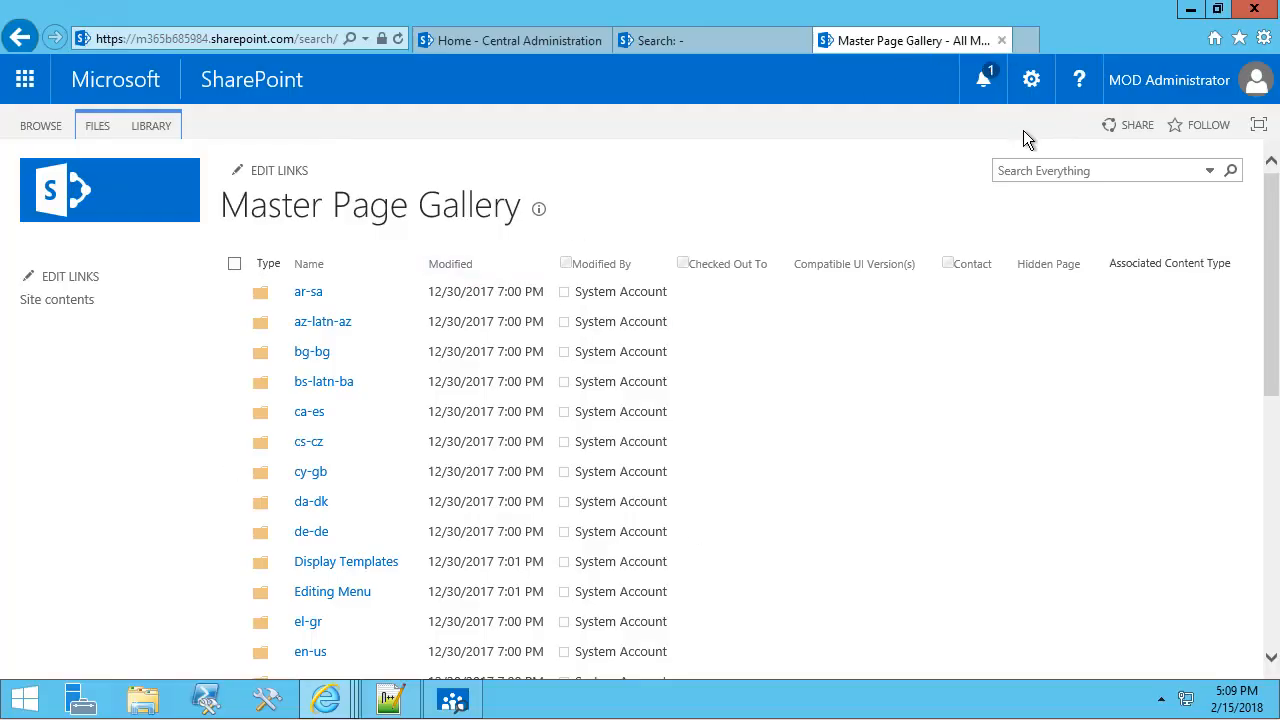
Open EmployeeDirectory from the intranet search site's Pages library and switch it to Edit page mode.
click(114, 204)
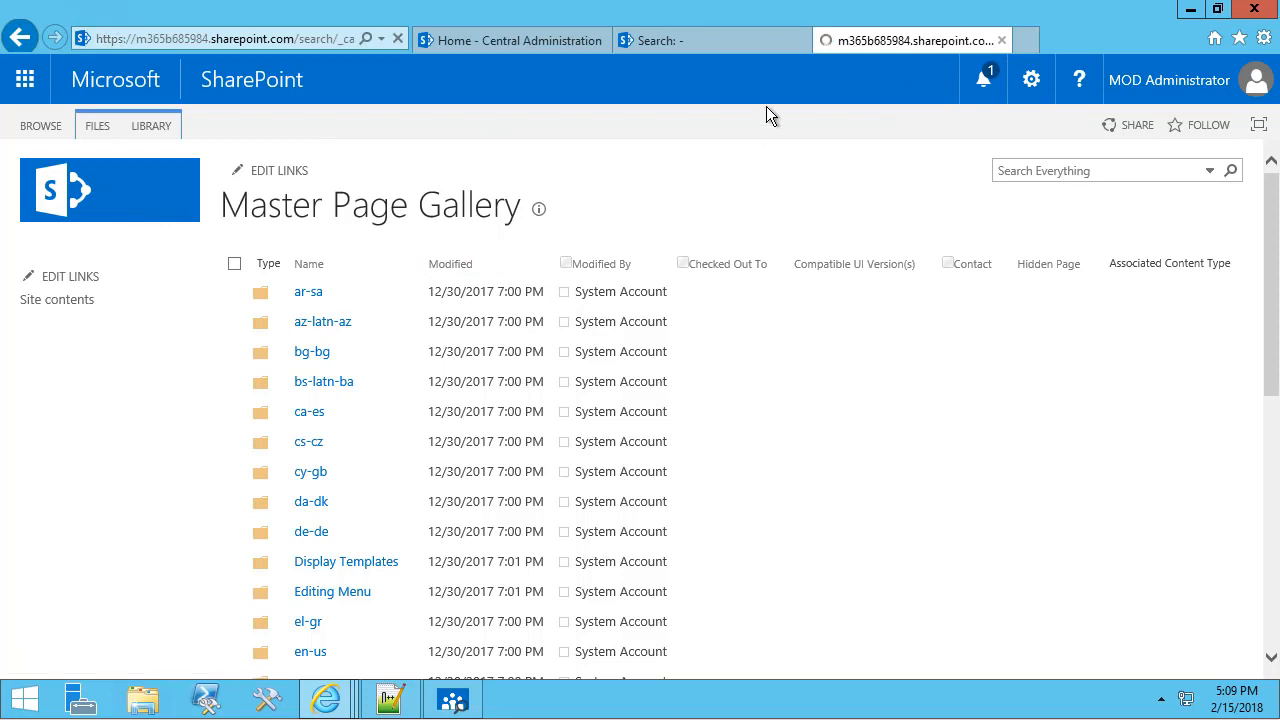
click(735, 42)
click(128, 152)
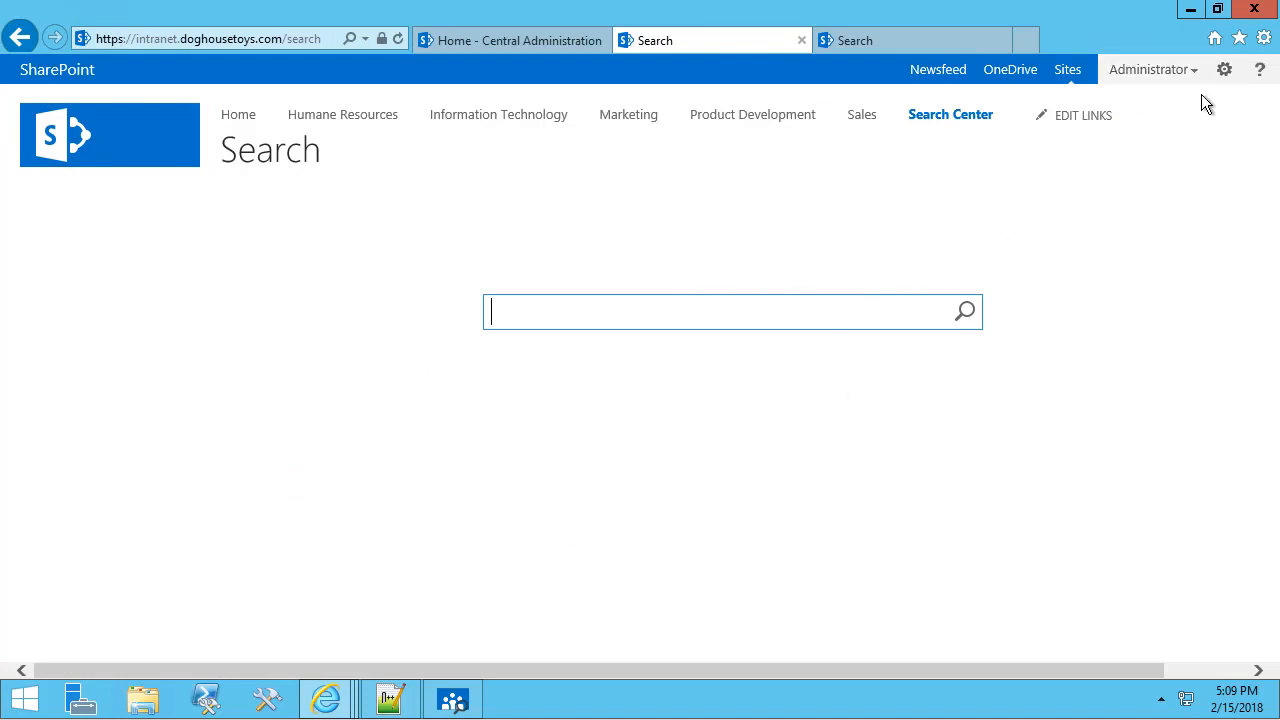
click(1223, 74)
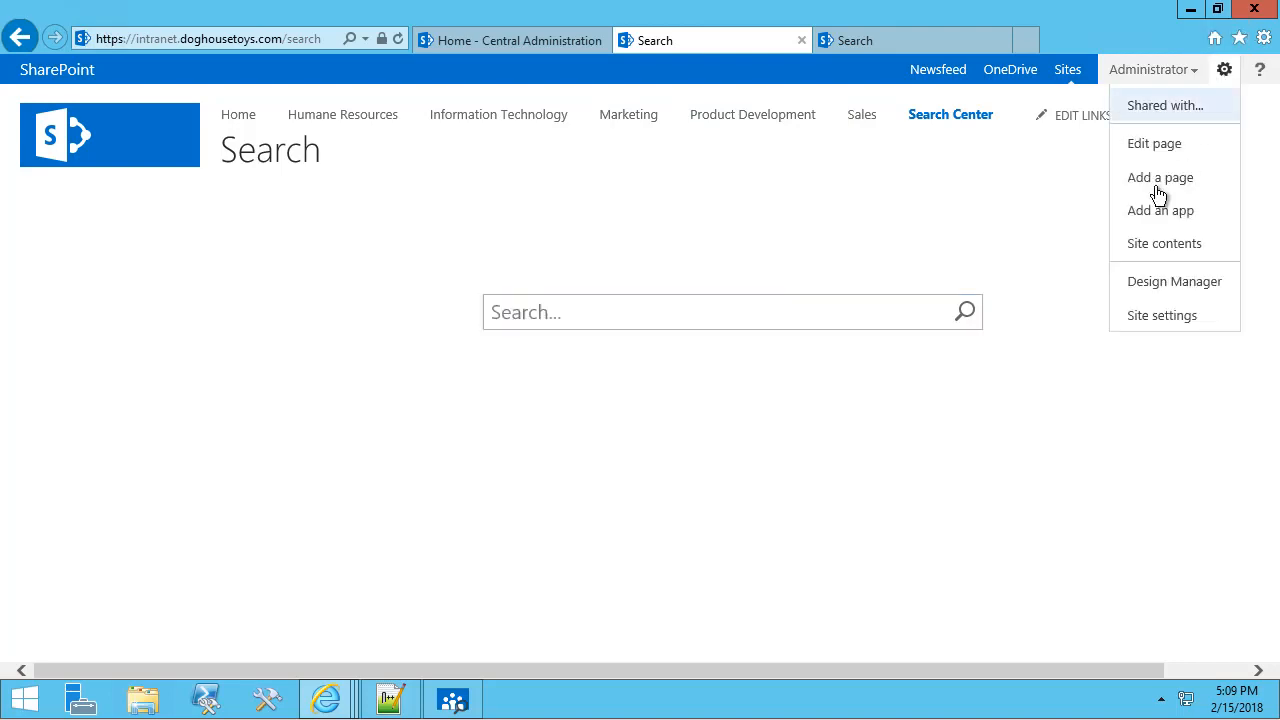
click(1162, 246)
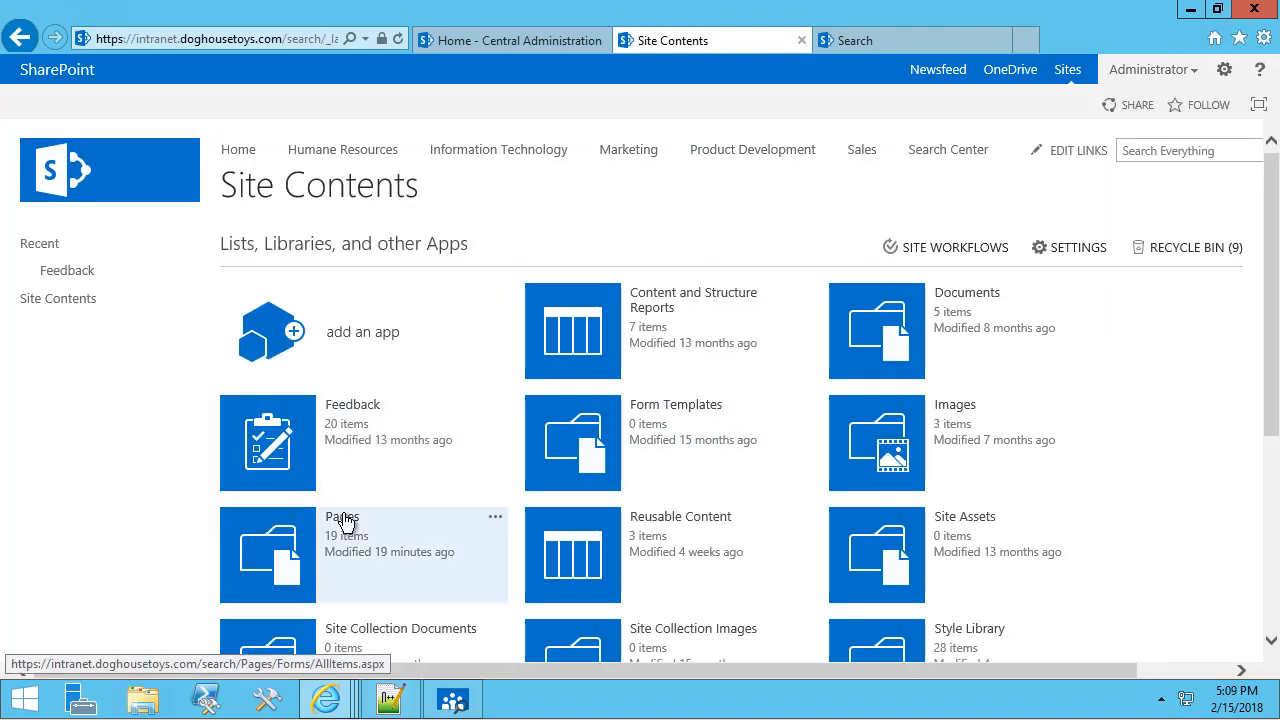
click(343, 519)
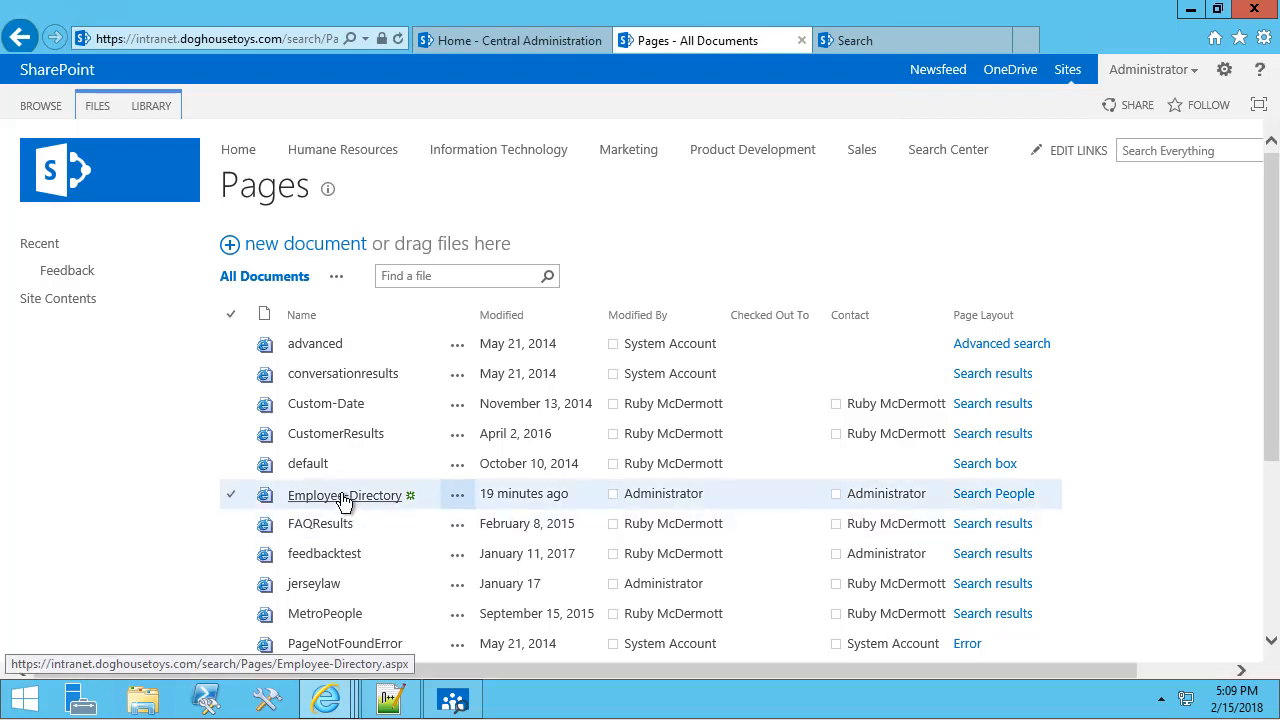
click(344, 496)
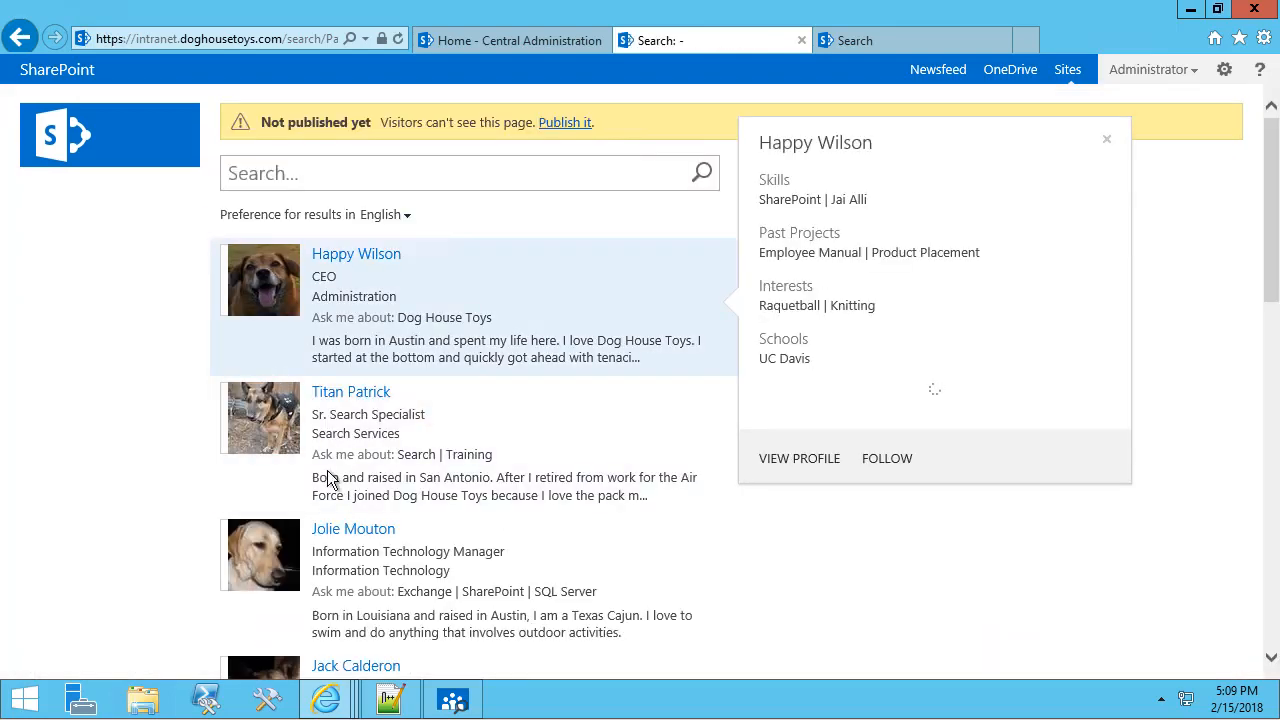
click(1225, 72)
click(1165, 145)
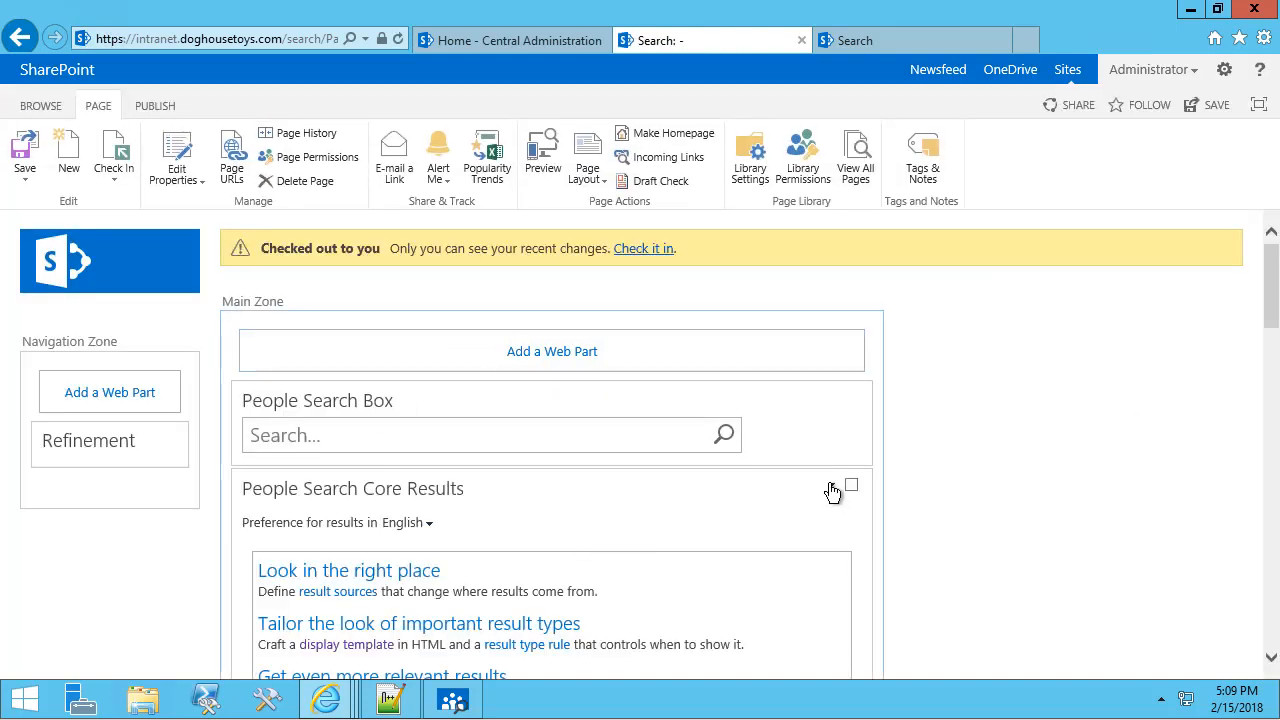
Set the People Search Core Results control display template to People Search Table Control.
click(831, 488)
click(740, 588)
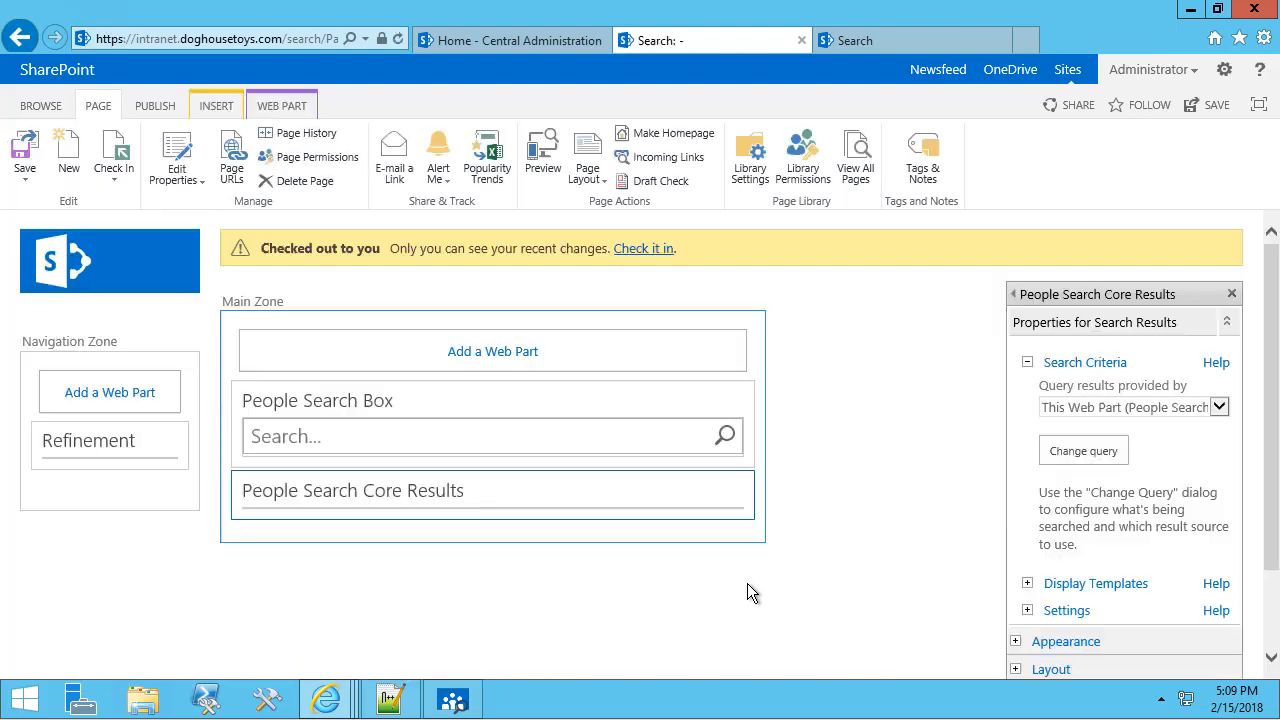
scroll(948, 443, down, 3)
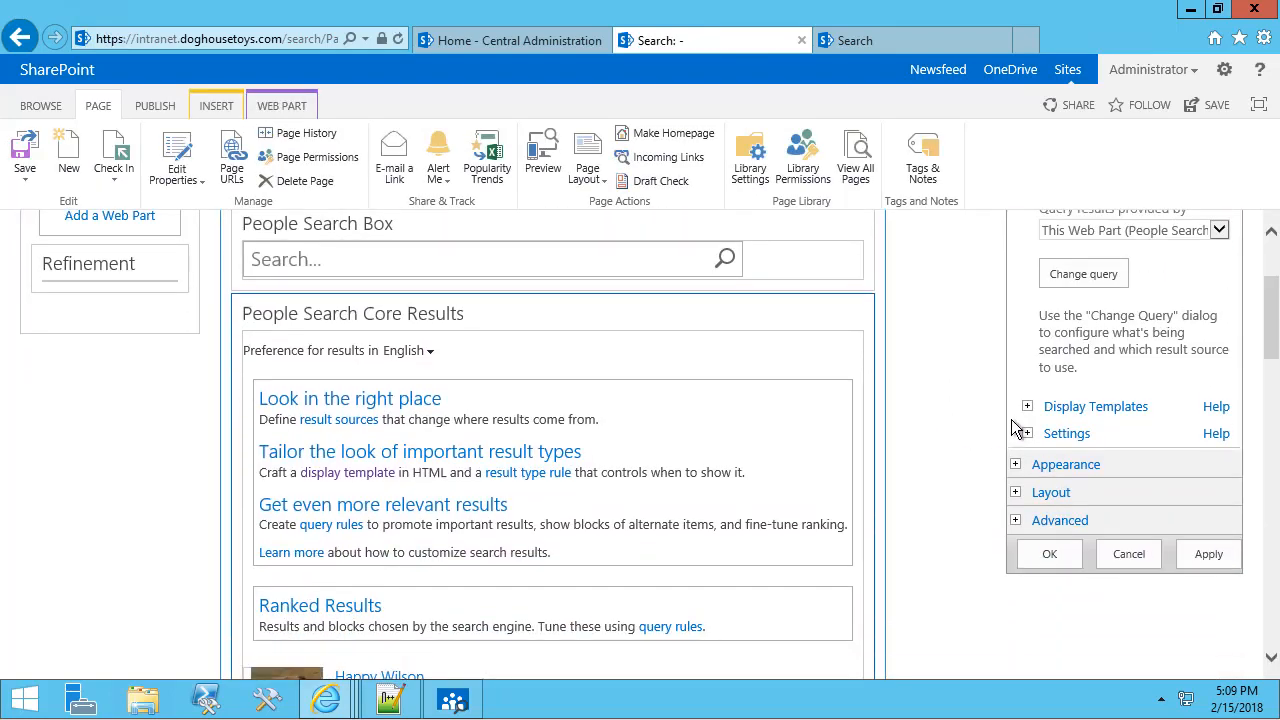
click(1027, 407)
scroll(992, 450, down, 3)
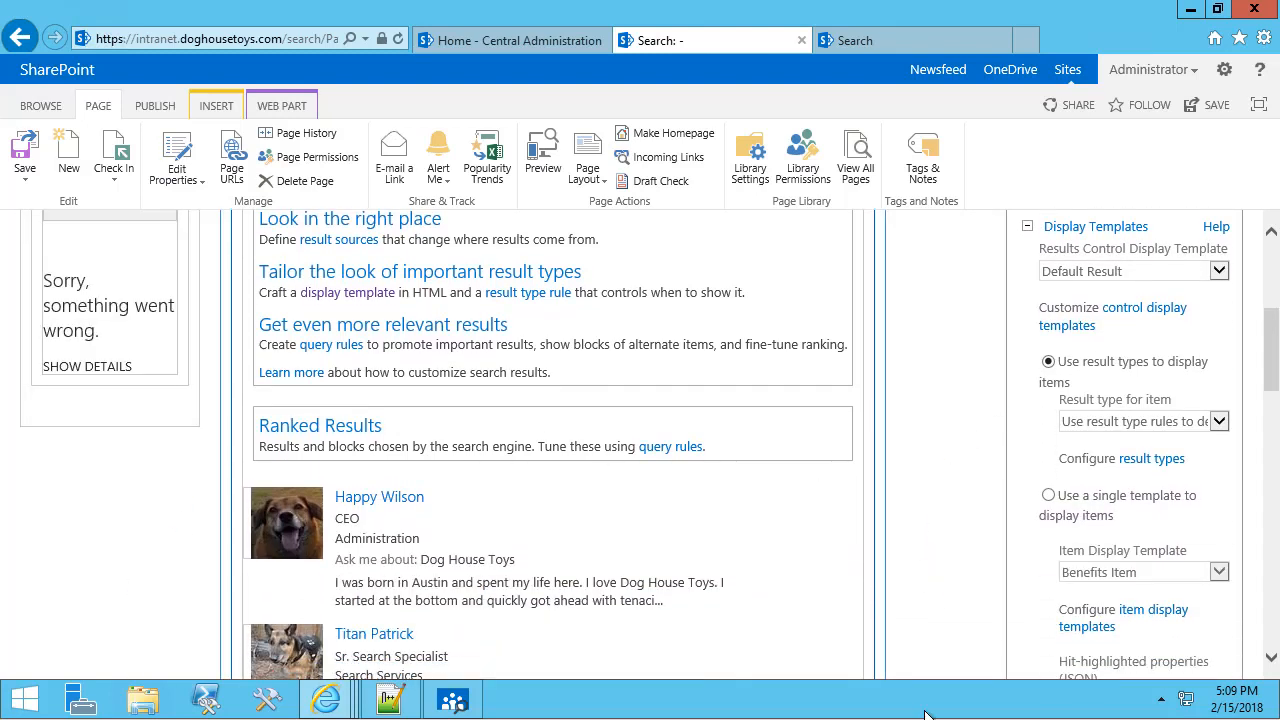
mouse_move(337, 517)
click(1118, 273)
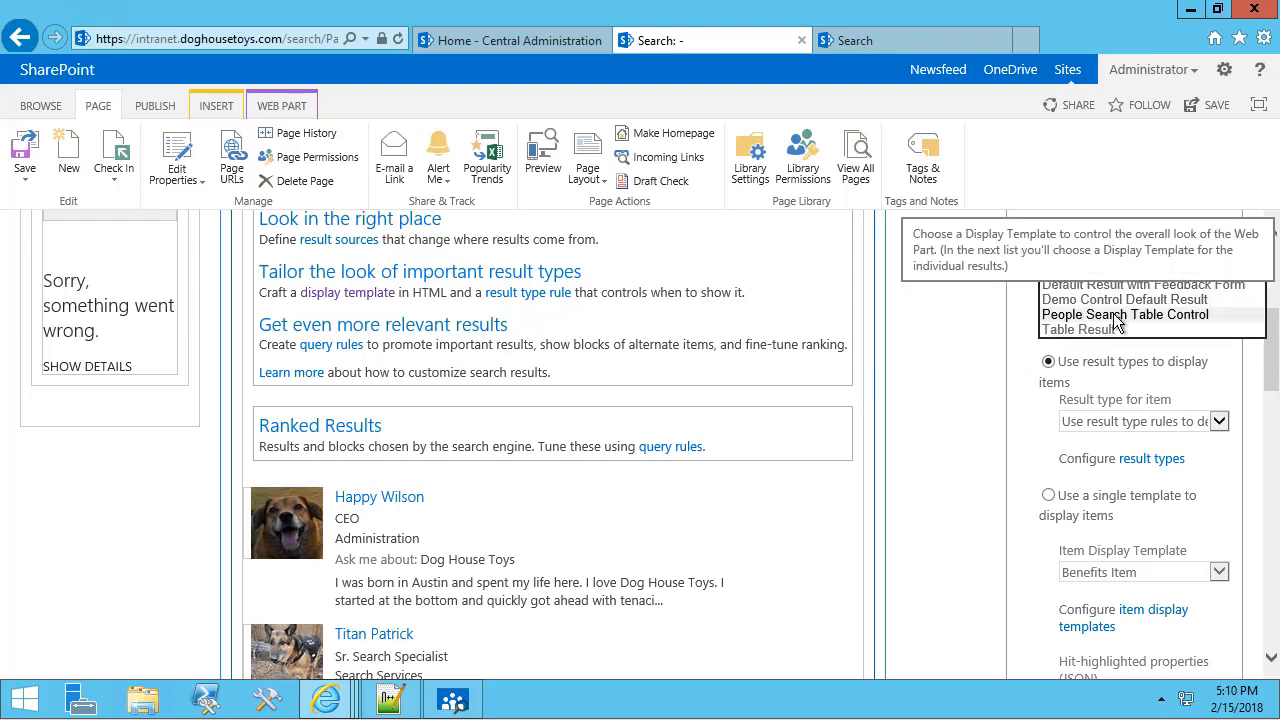
click(1118, 318)
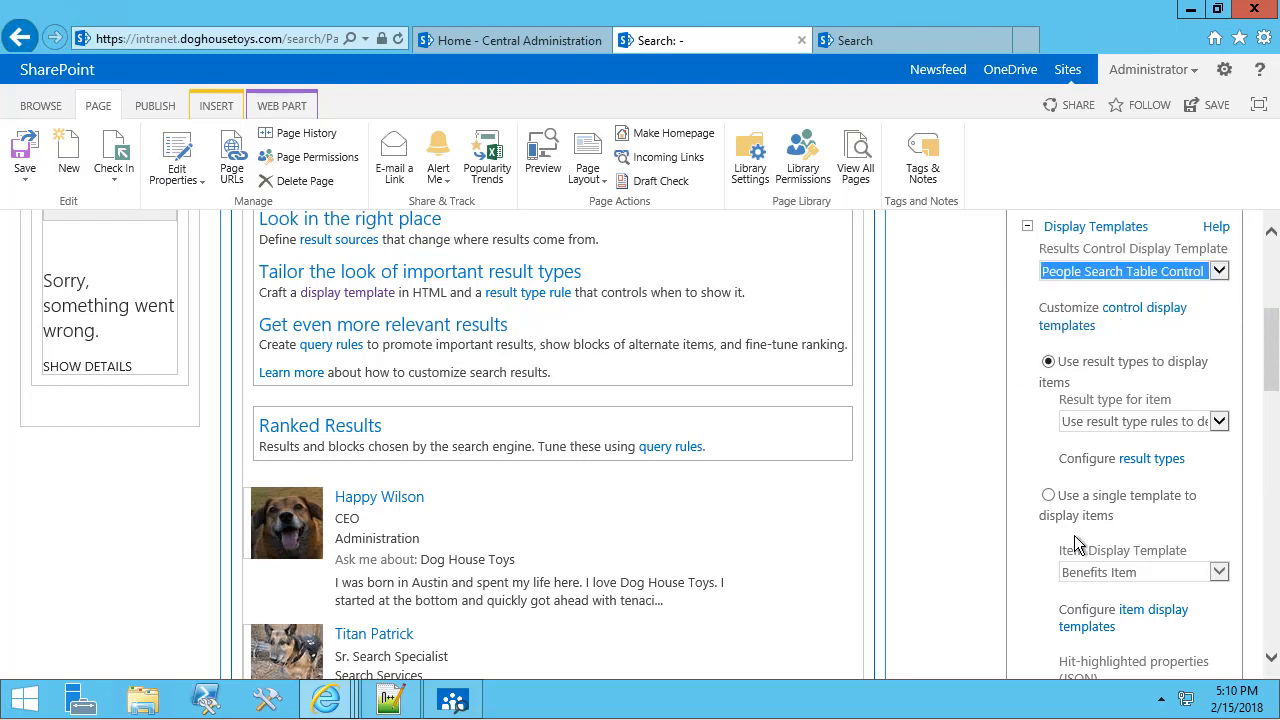
Use People Search Table Item as the single item display template and apply with OK.
click(1048, 499)
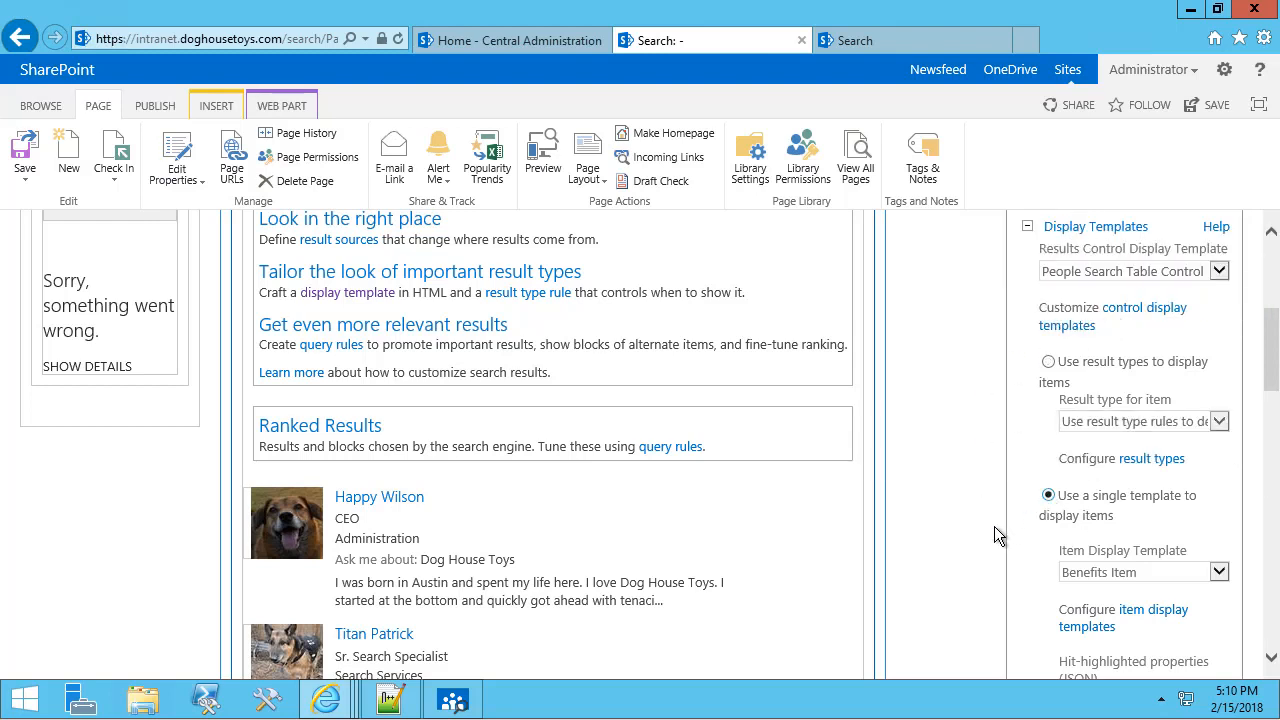
scroll(949, 542, down, 1)
scroll(949, 542, down, 1)
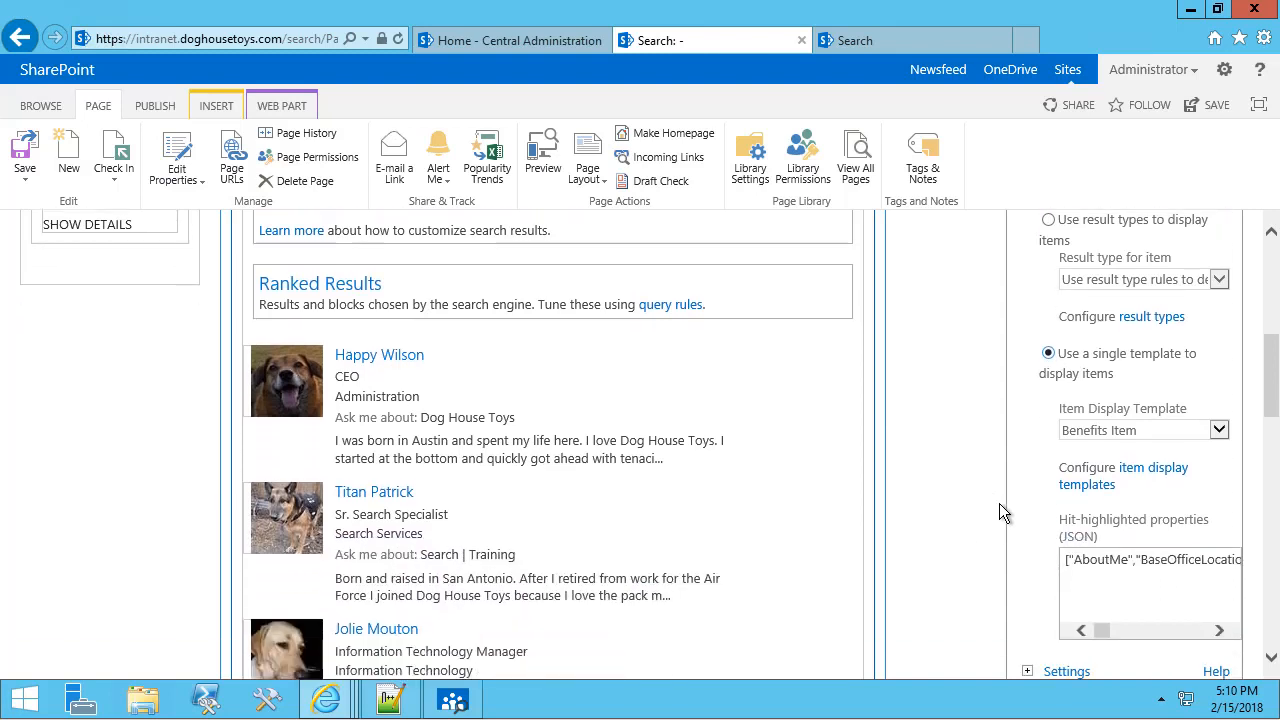
click(1098, 430)
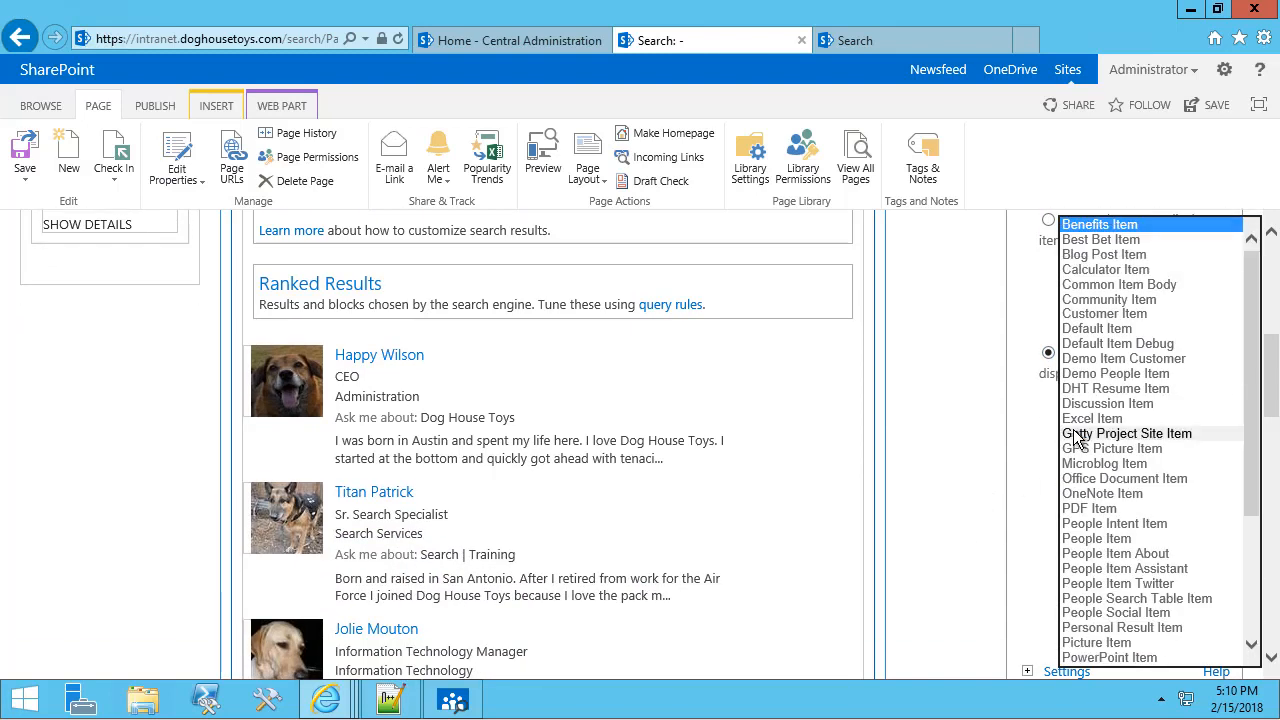
click(1104, 599)
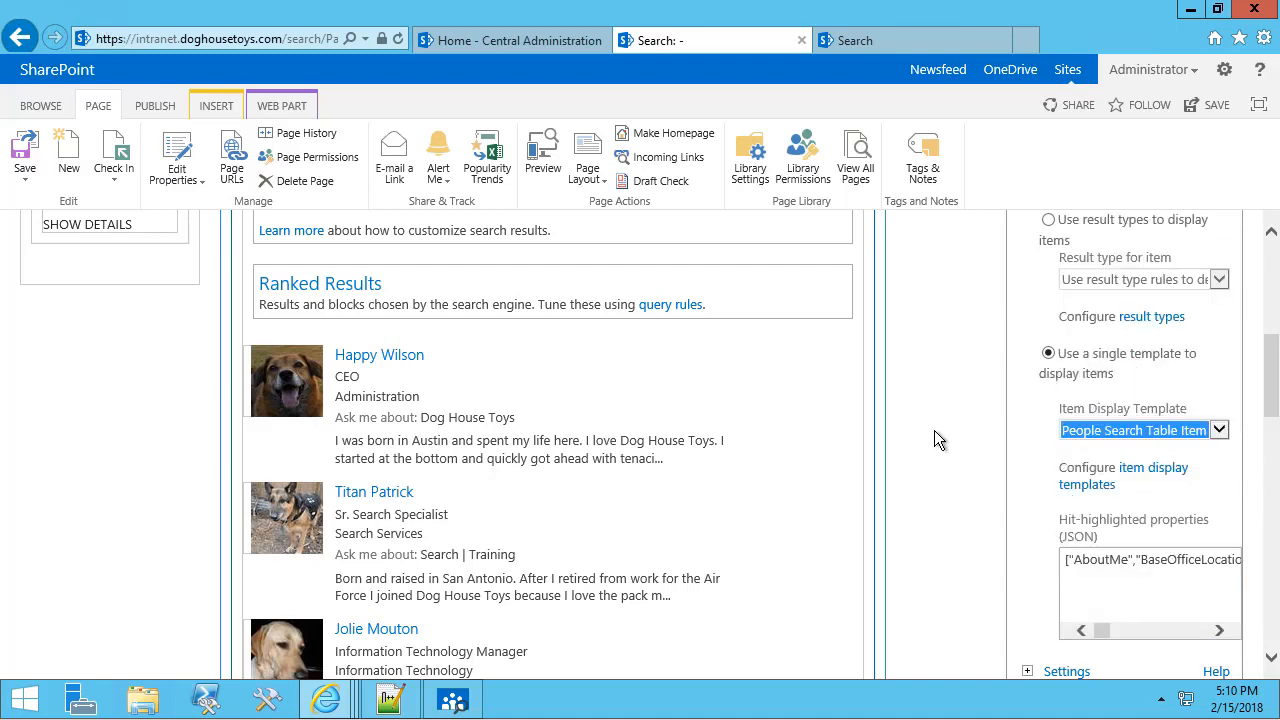
scroll(934, 430, down, 3)
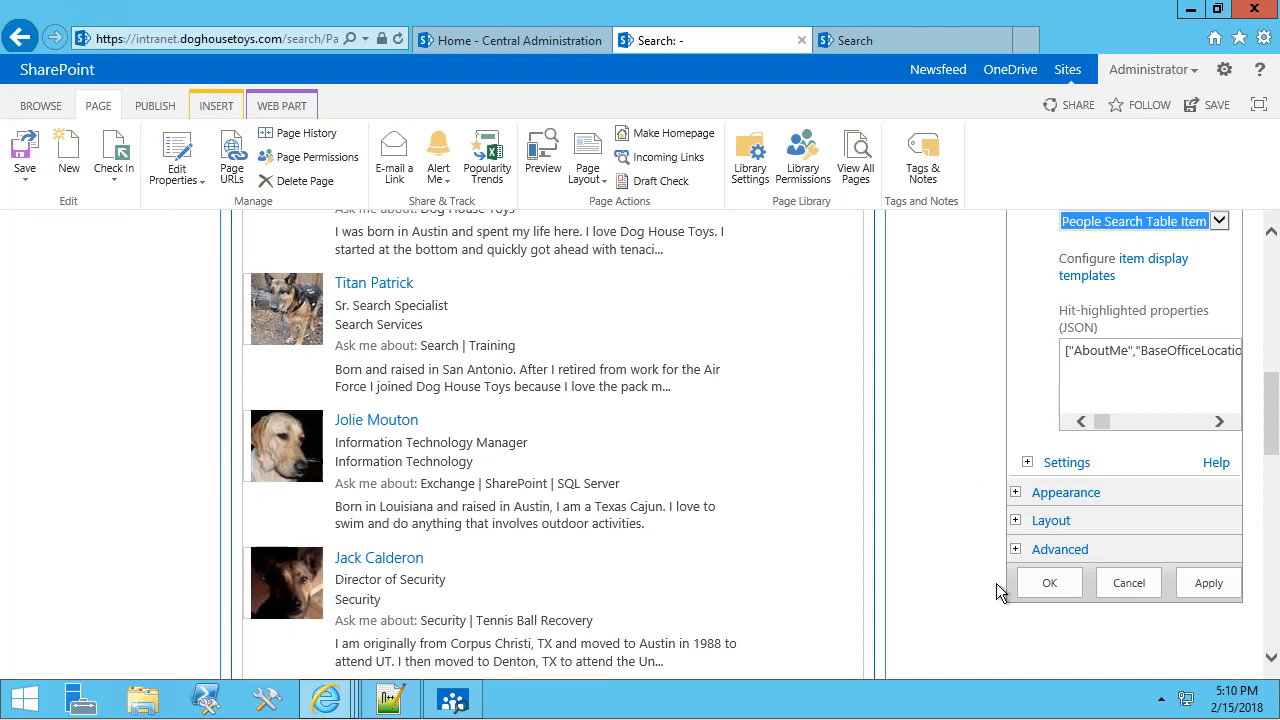
click(1037, 583)
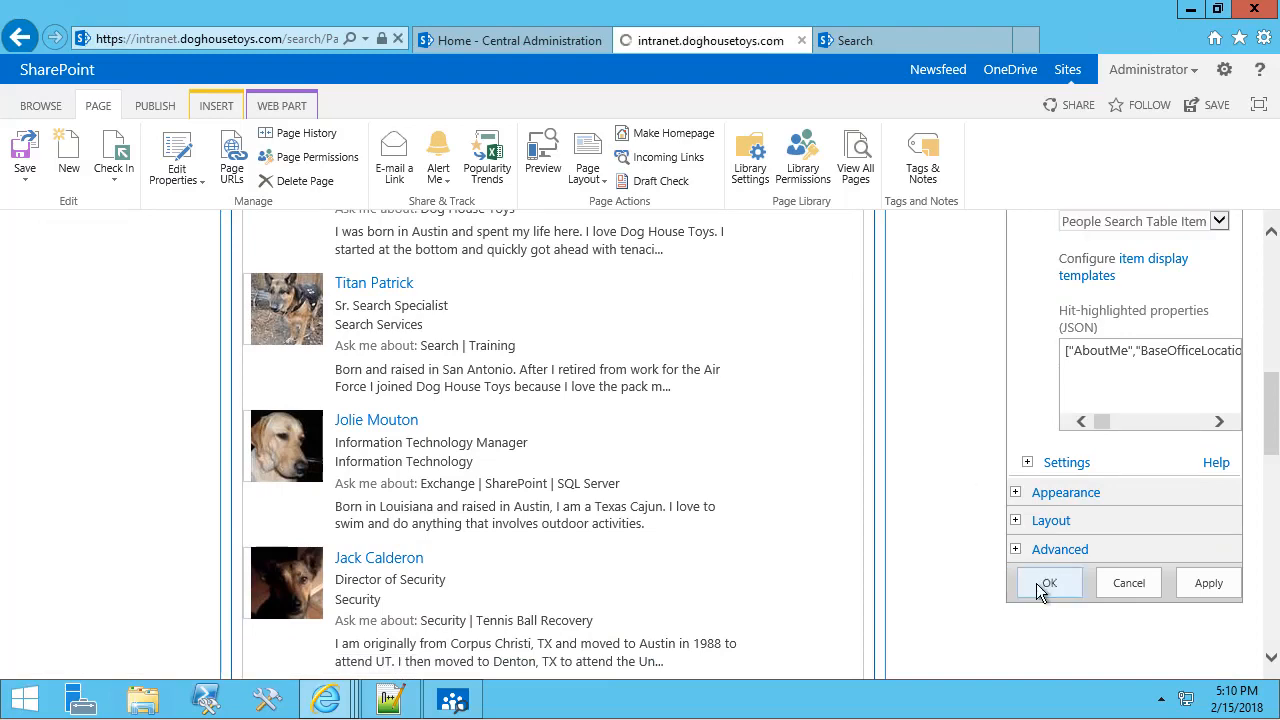
Review the new people results table, then check in the EmployeeDirectory page and confirm with Continue.
scroll(1130, 479, down, 3)
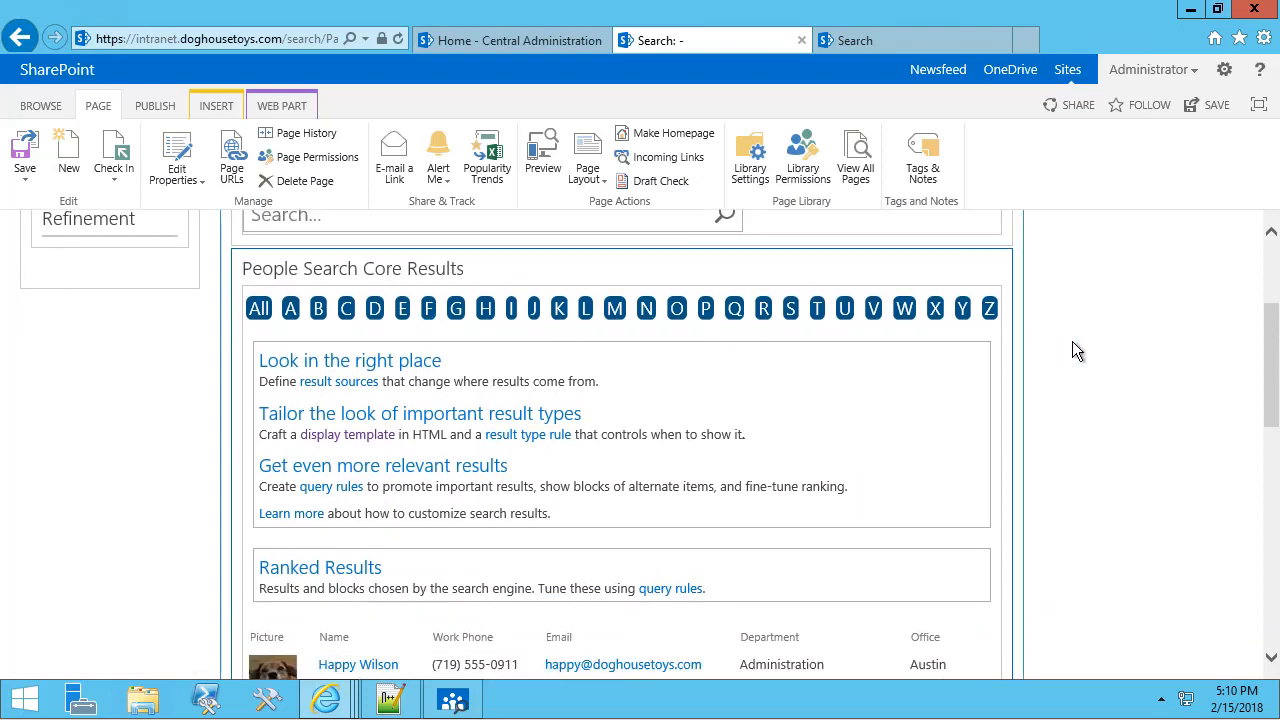
scroll(1079, 350, down, 3)
scroll(1080, 360, down, 1)
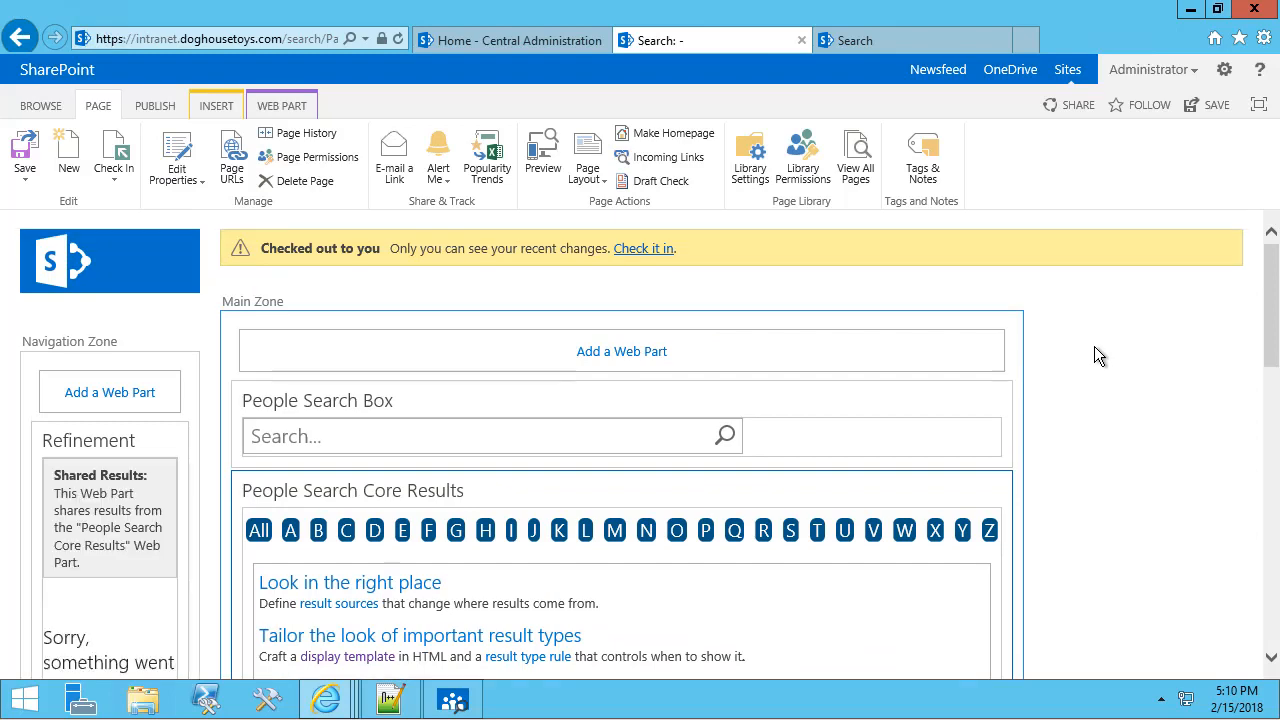
scroll(1144, 463, down, 2)
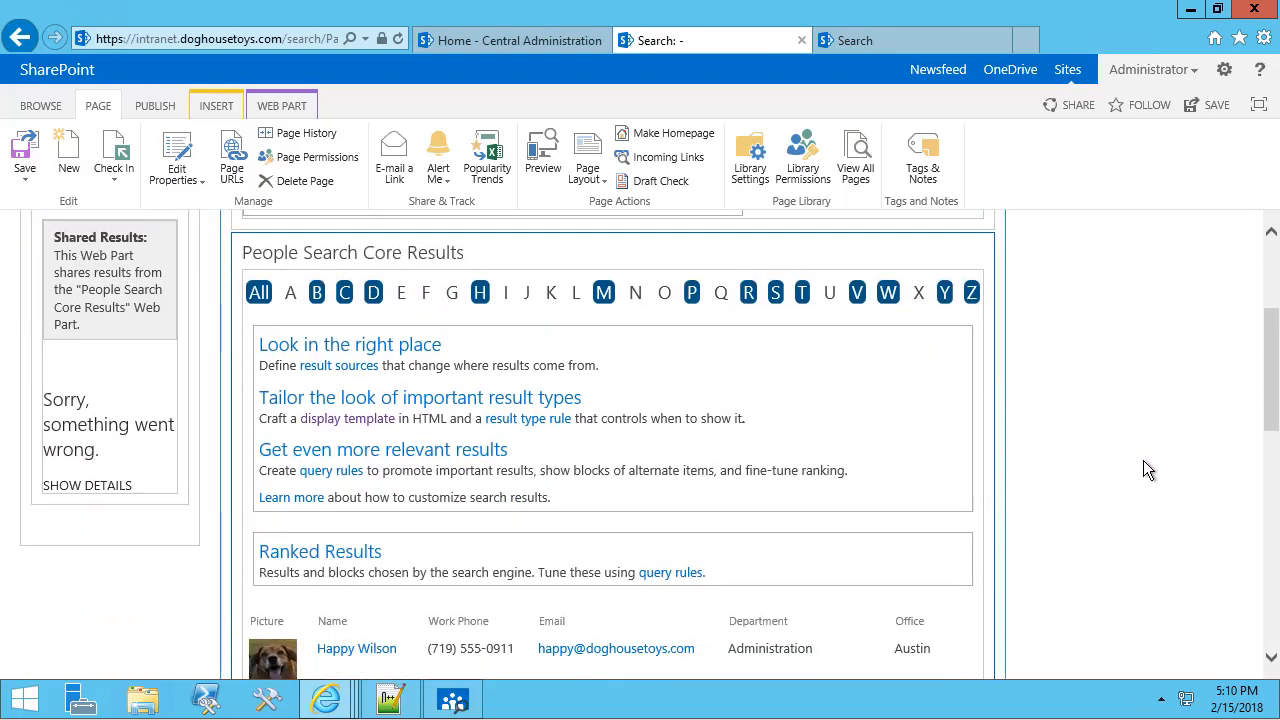
scroll(1143, 470, up, 2)
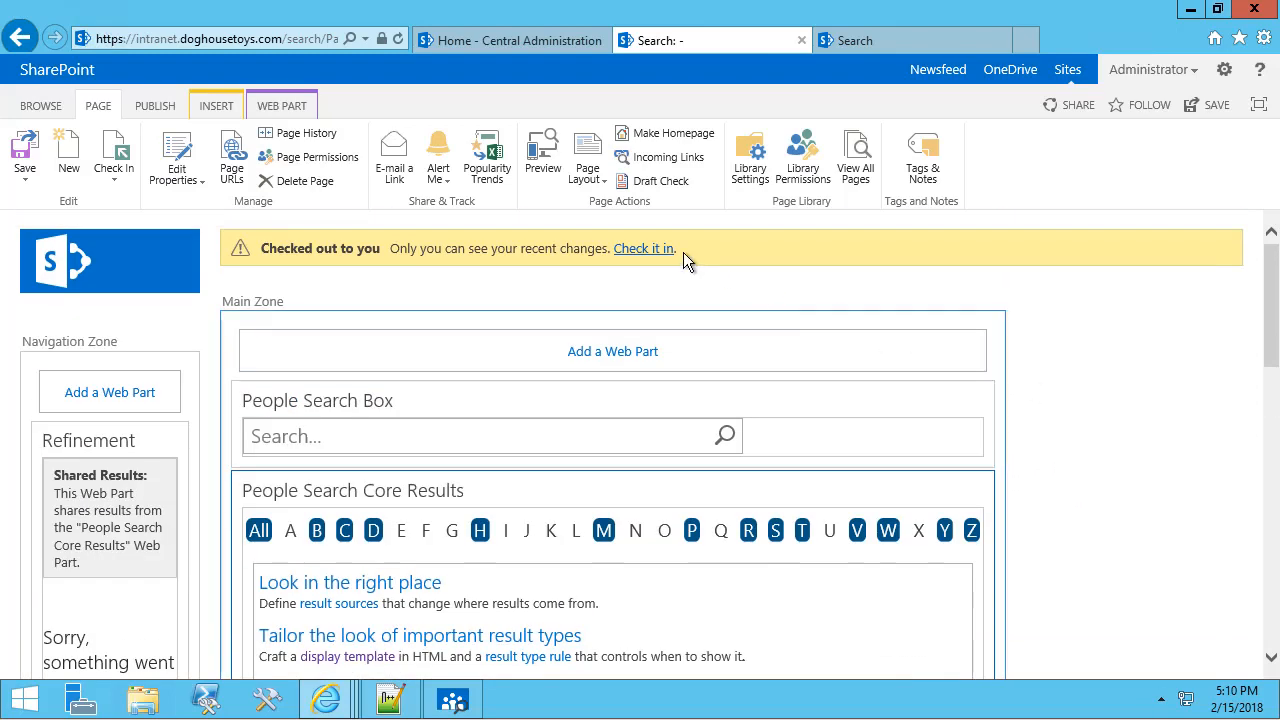
click(652, 257)
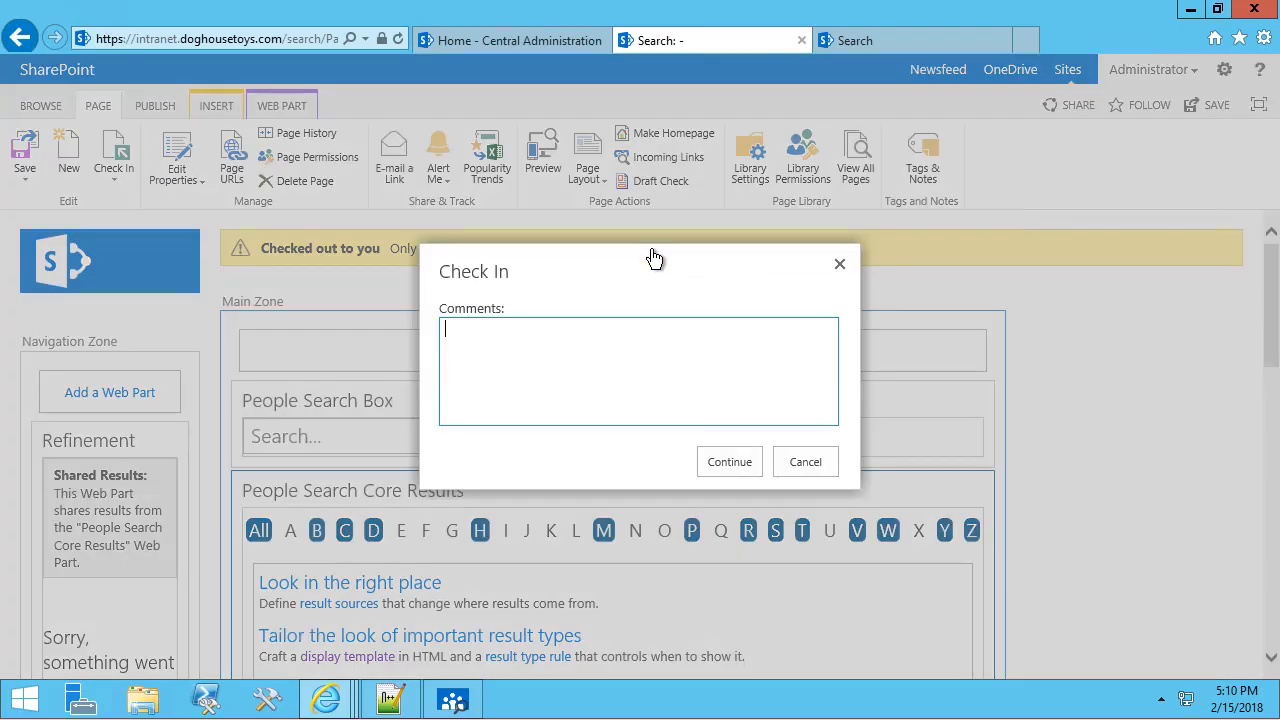
click(740, 467)
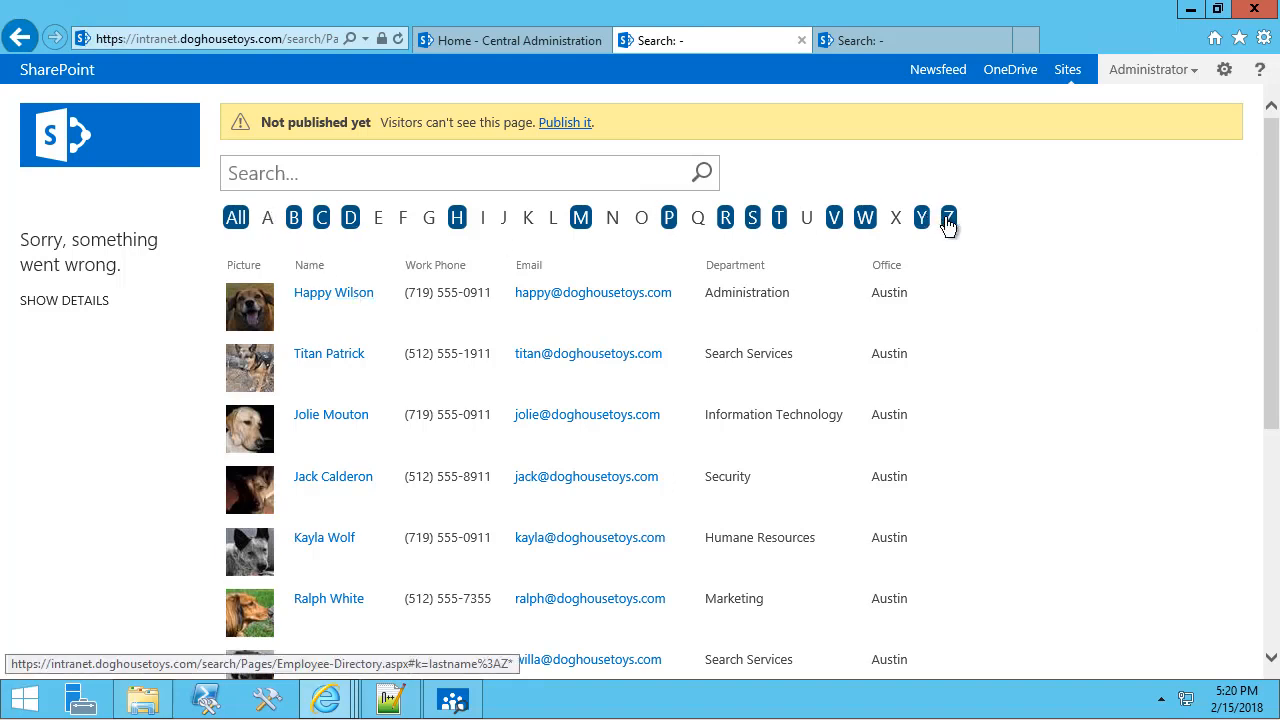
click(863, 46)
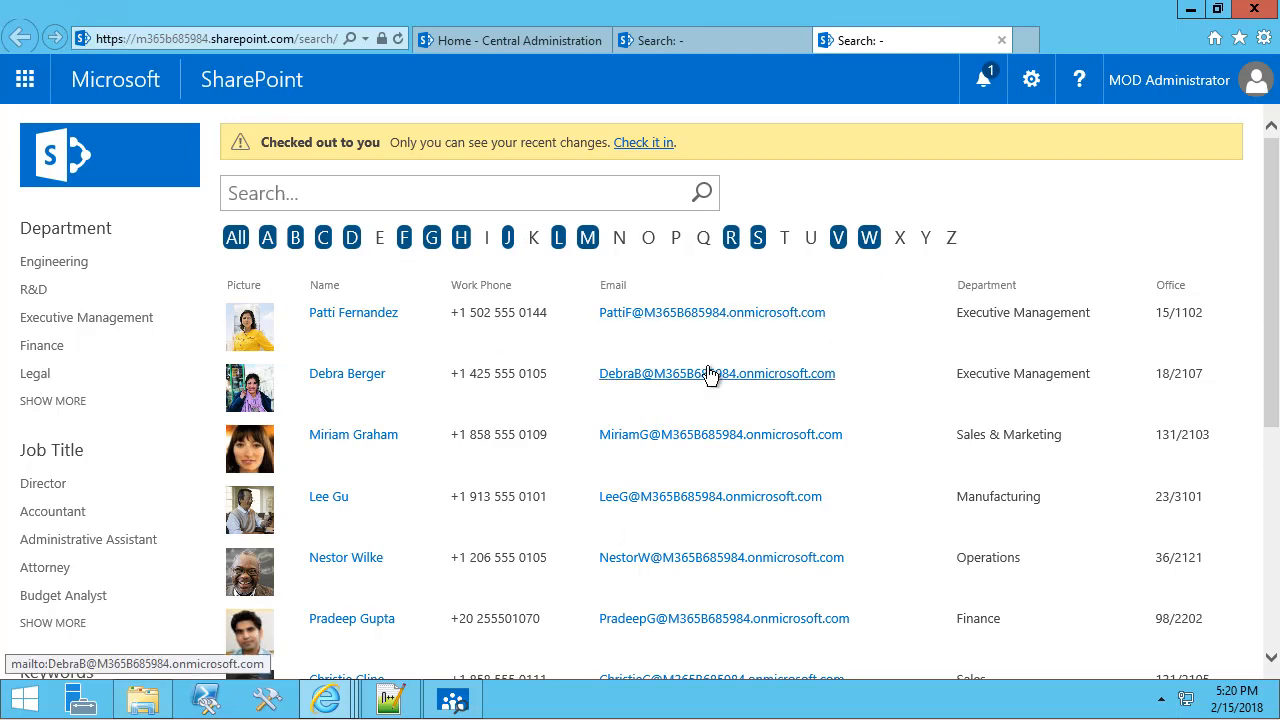
click(667, 46)
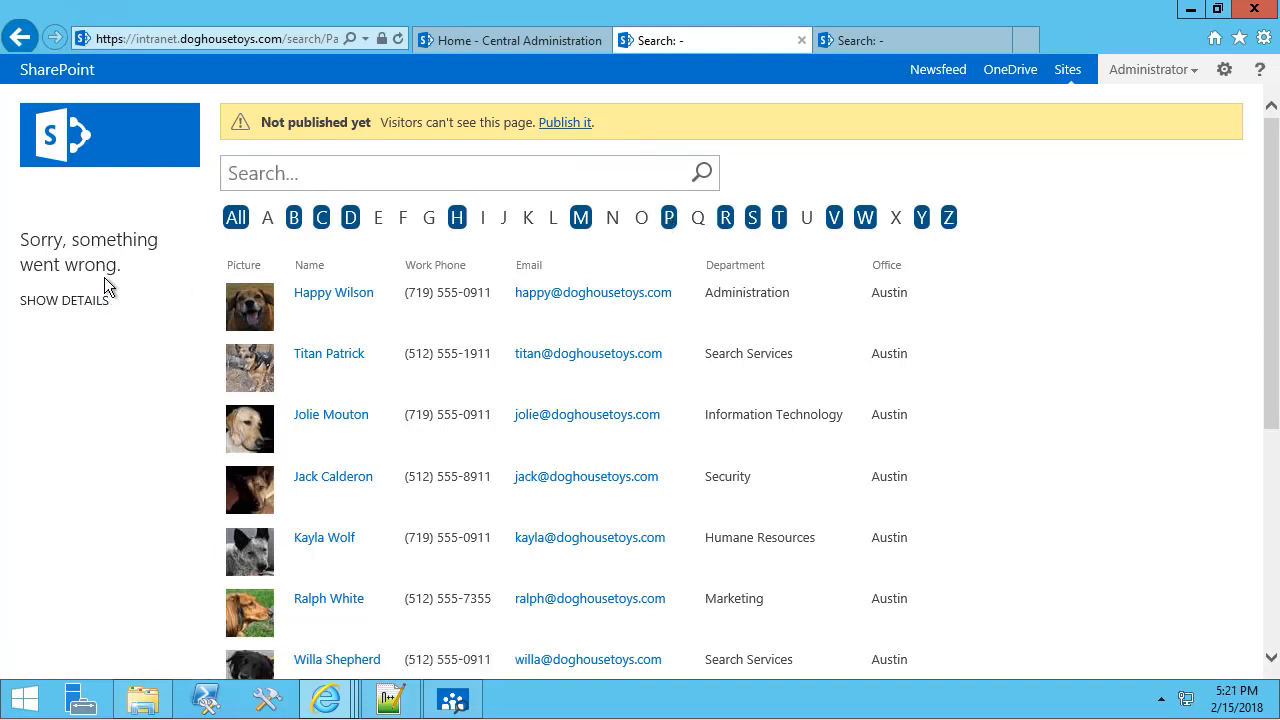
Inspect the template error path, then edit the page and permanently delete the old Refinement web part.
click(77, 302)
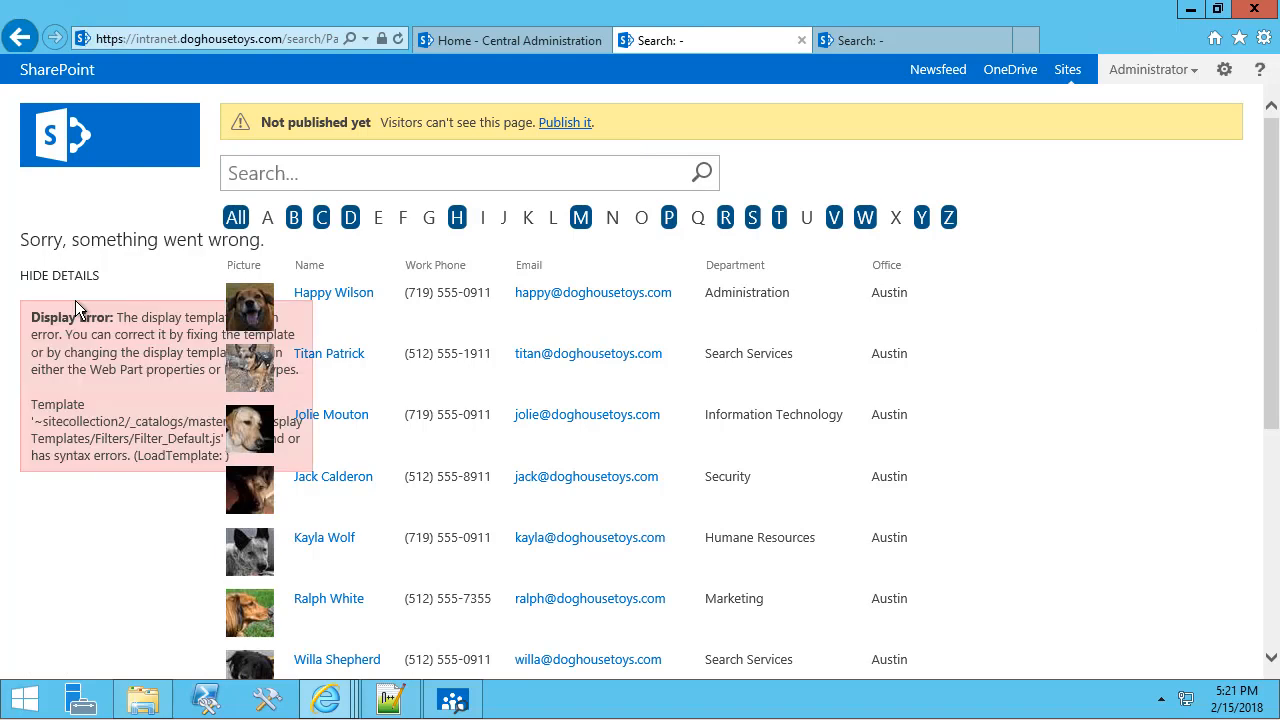
drag(43, 425, 133, 424)
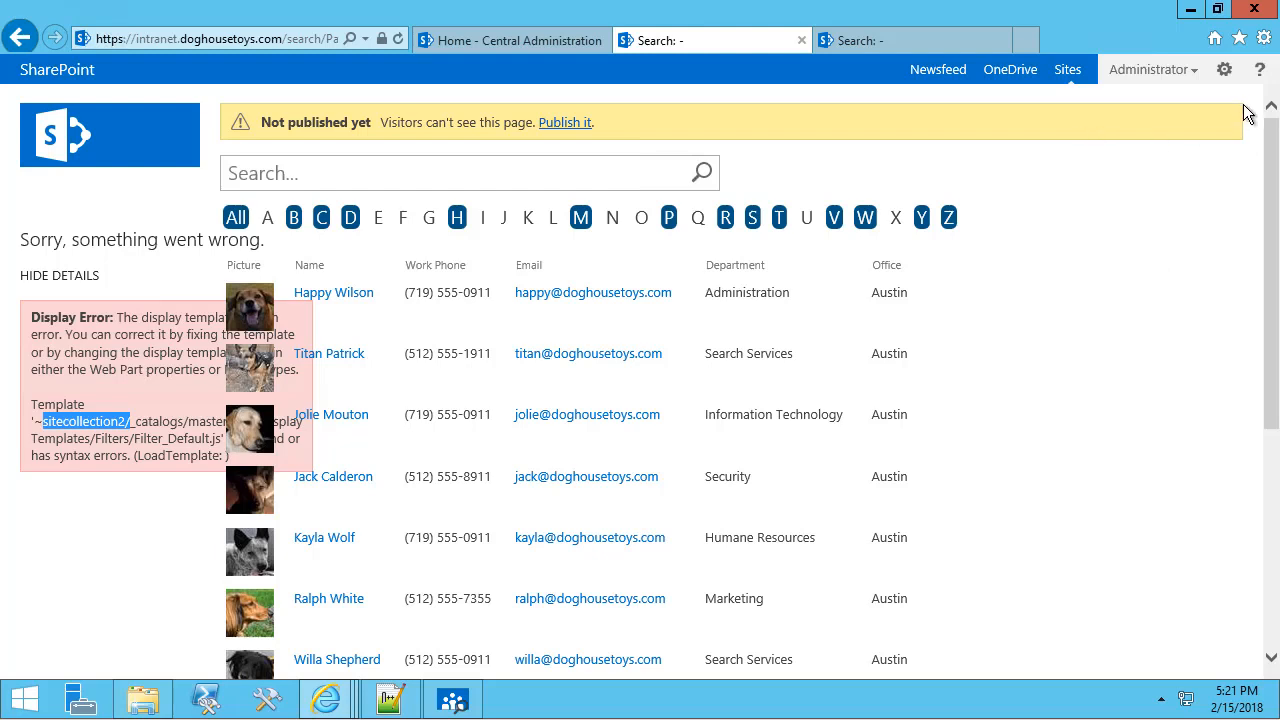
click(1224, 69)
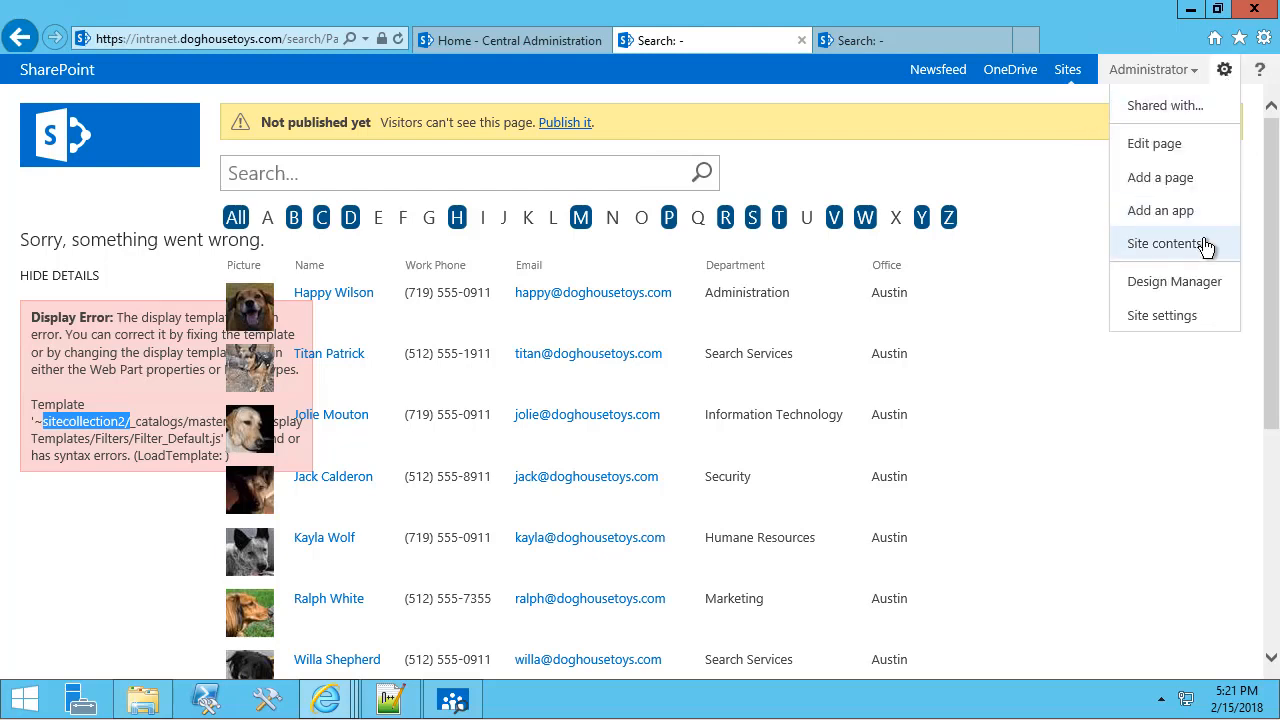
click(1143, 150)
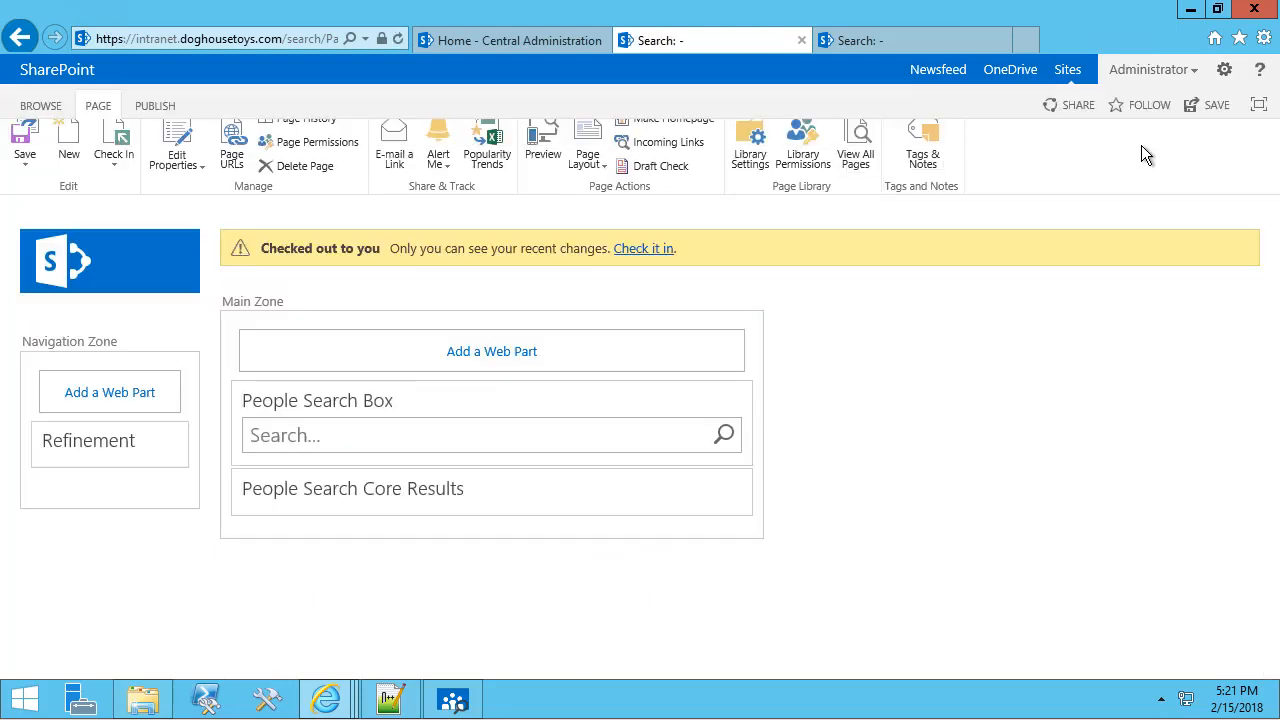
click(148, 439)
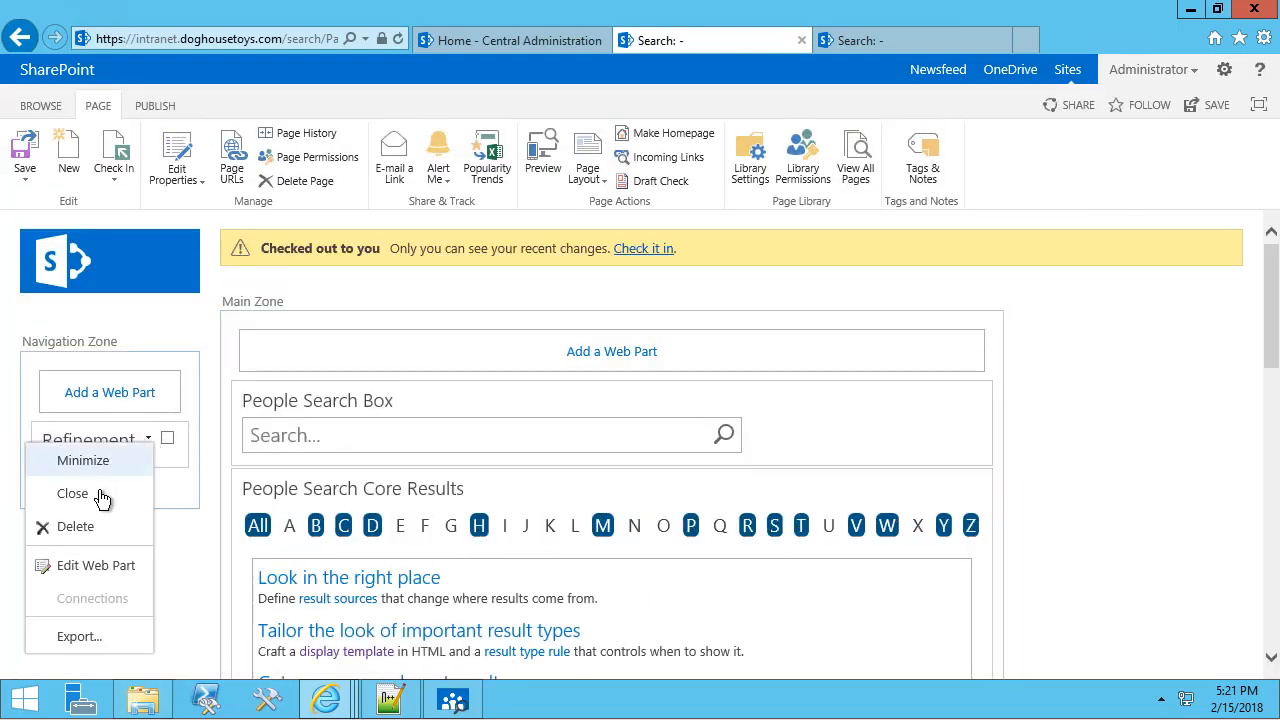
click(75, 526)
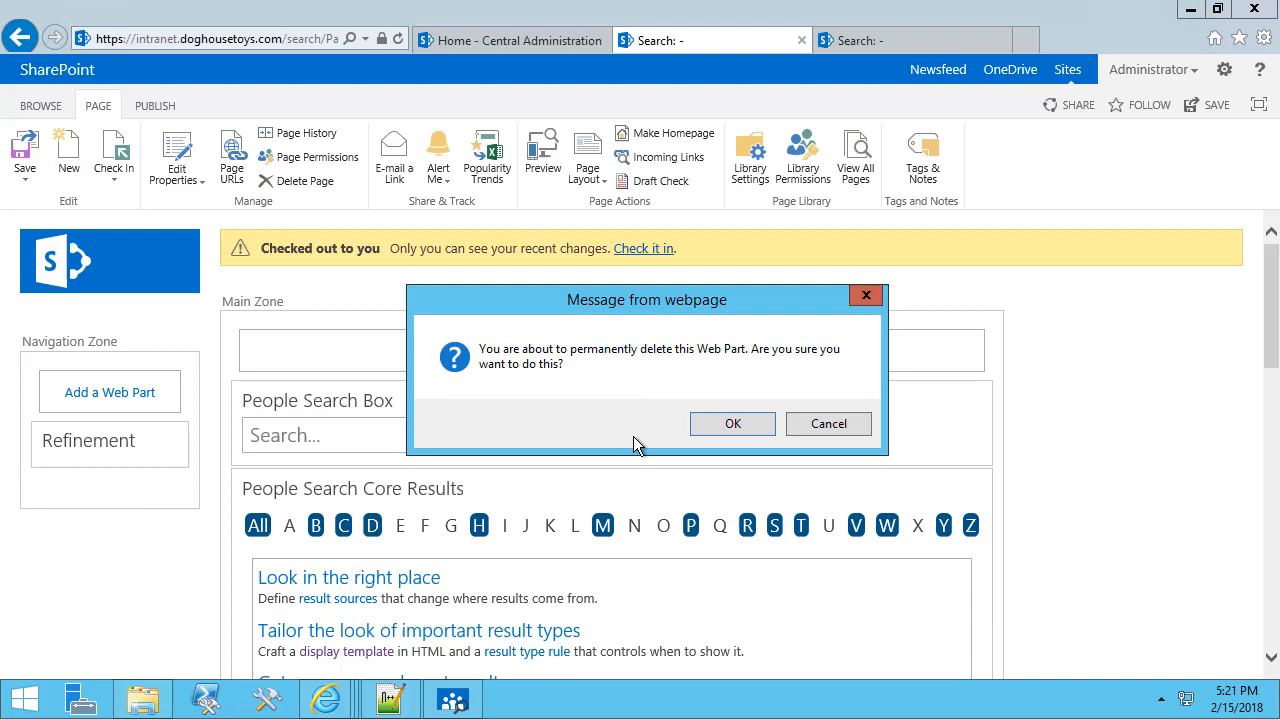
click(732, 425)
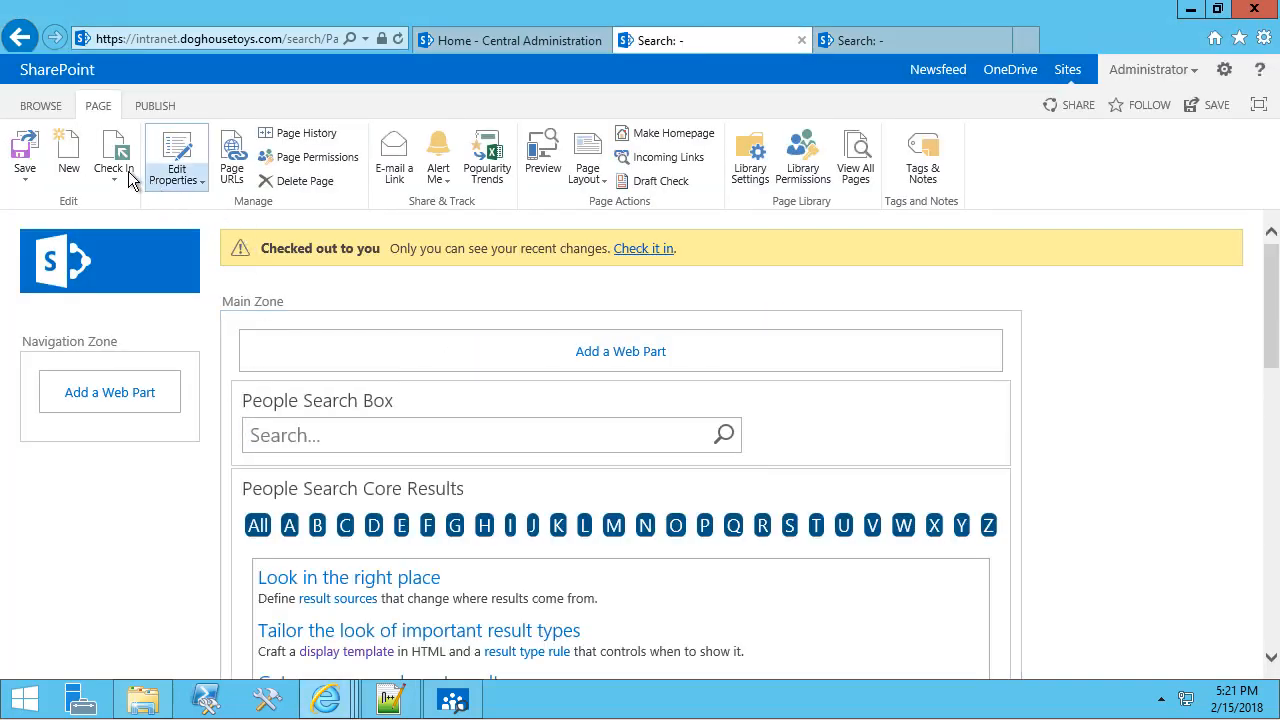
Add a new Search > Refinement web part to the Navigation Zone.
click(77, 391)
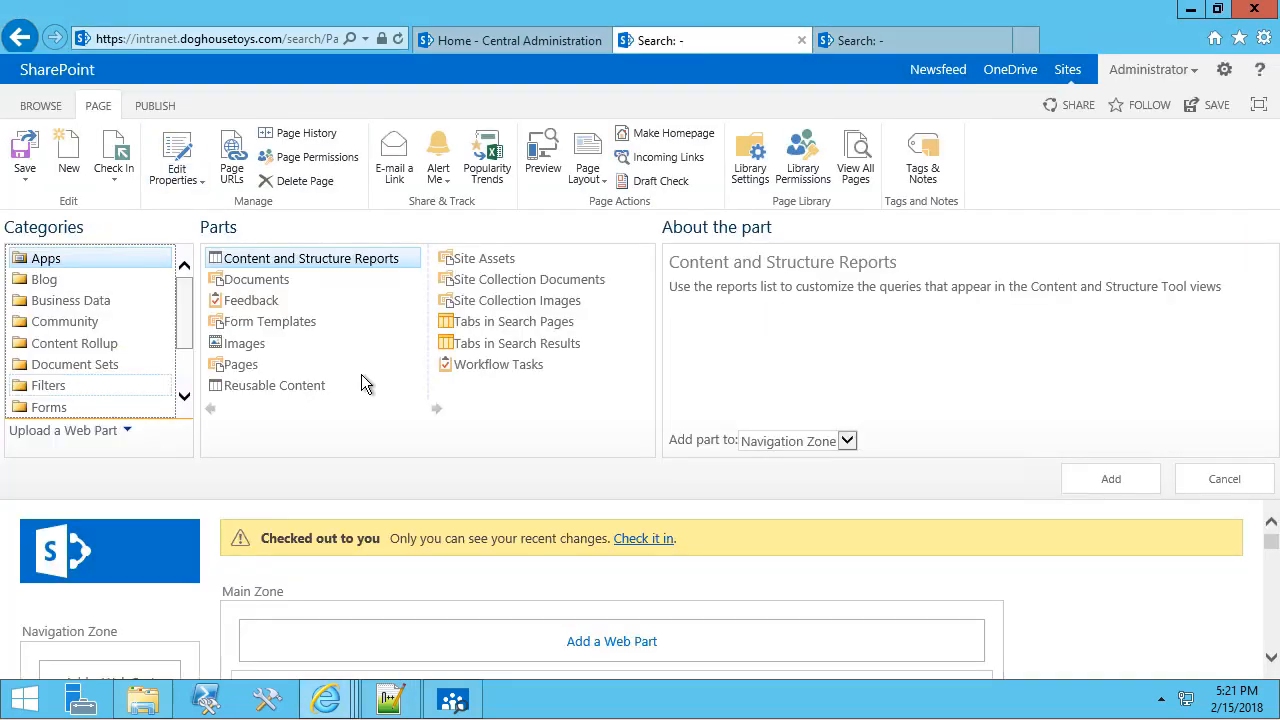
scroll(101, 373, down, 2)
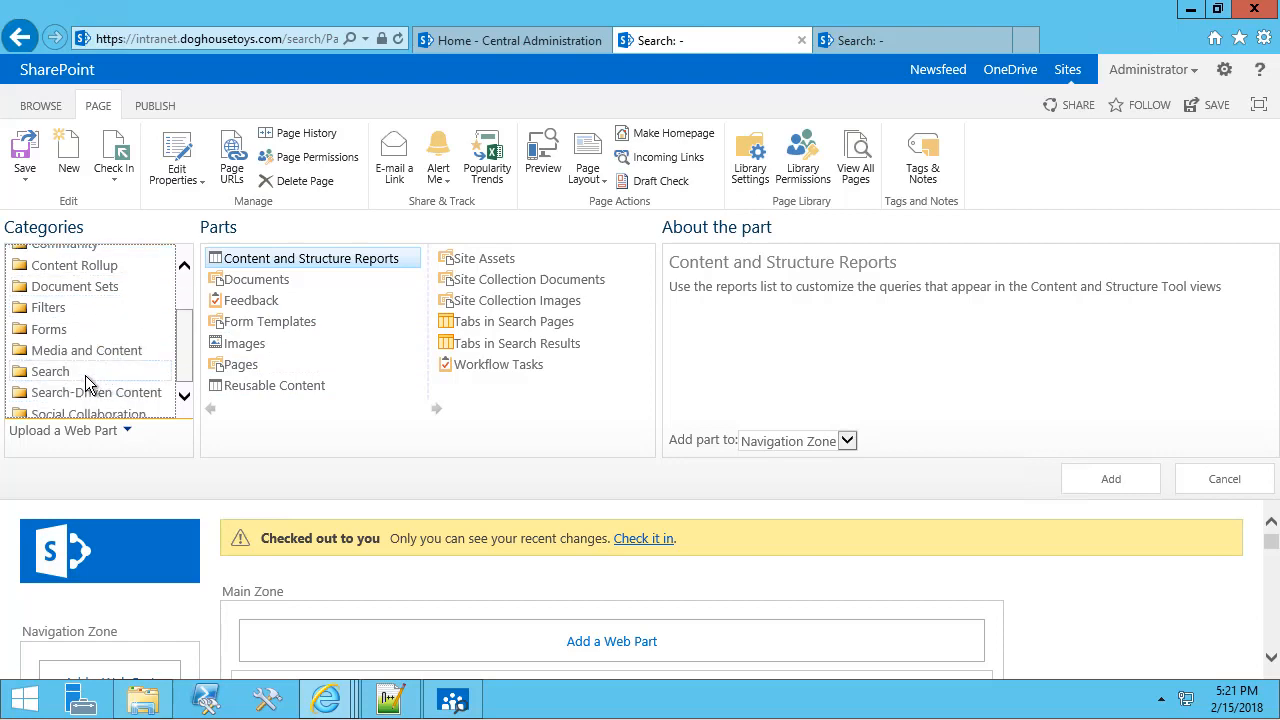
click(95, 375)
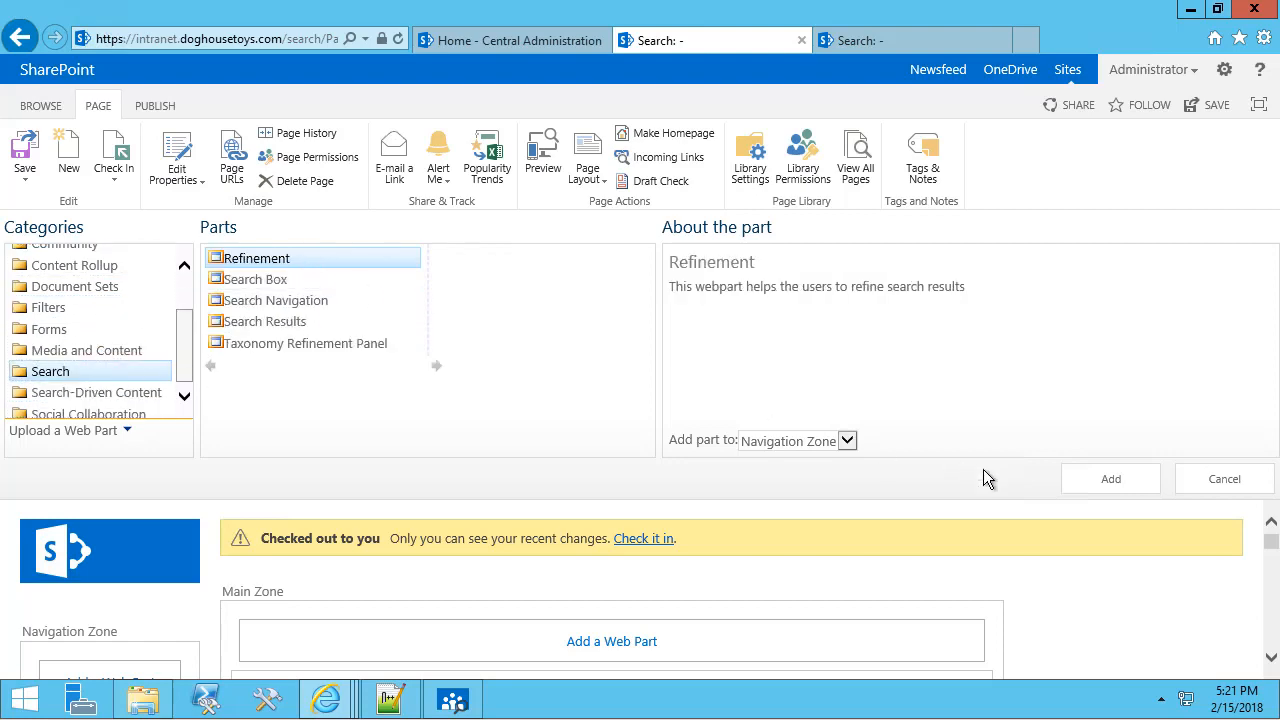
click(1074, 486)
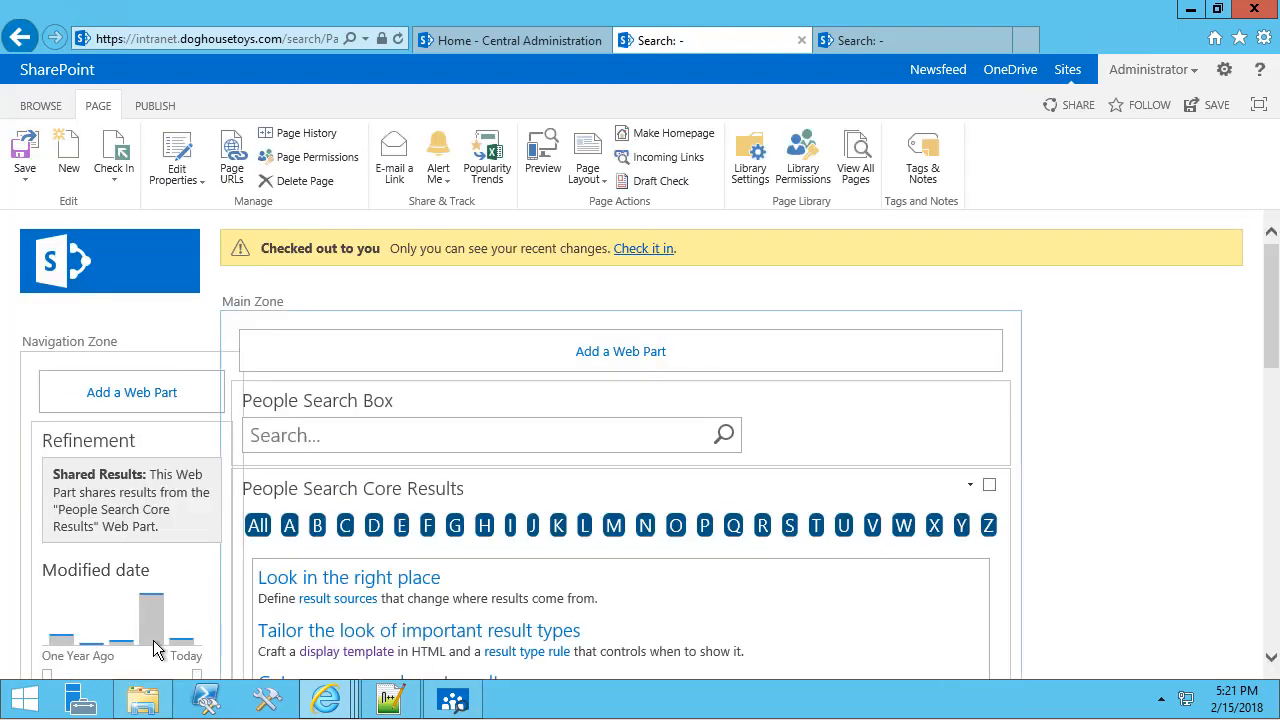
scroll(123, 508, down, 2)
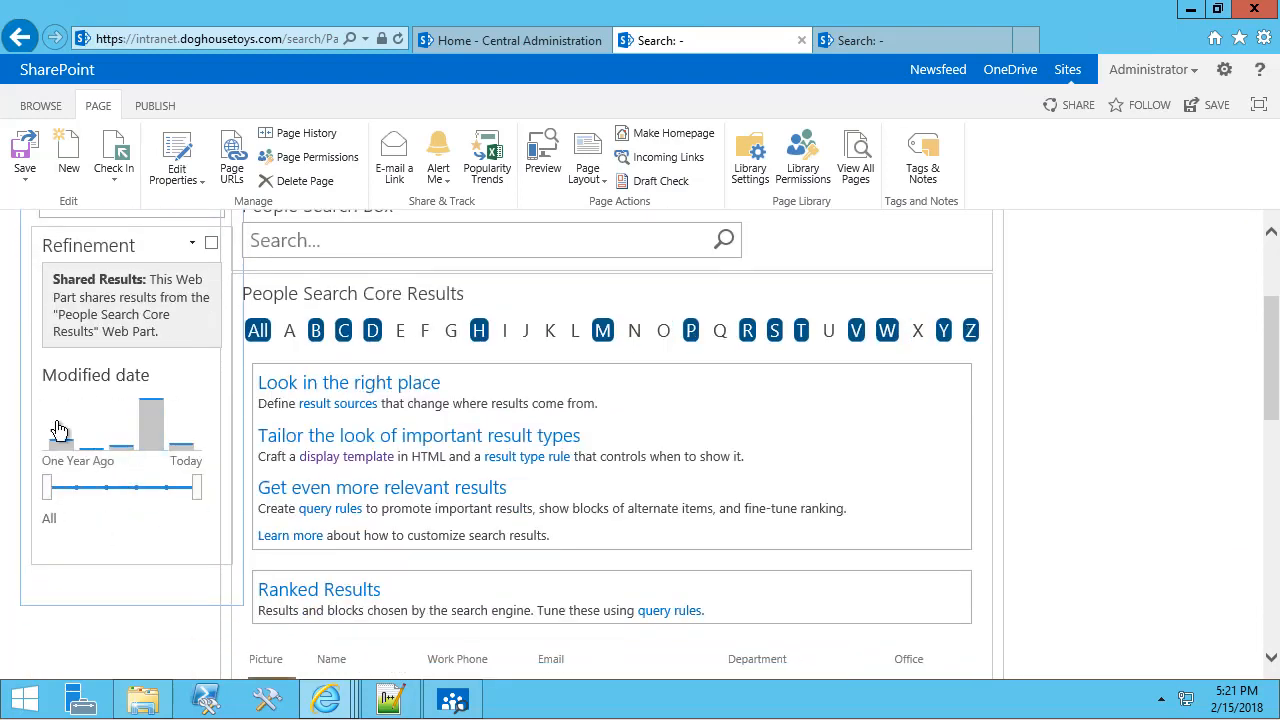
scroll(1119, 431, up, 2)
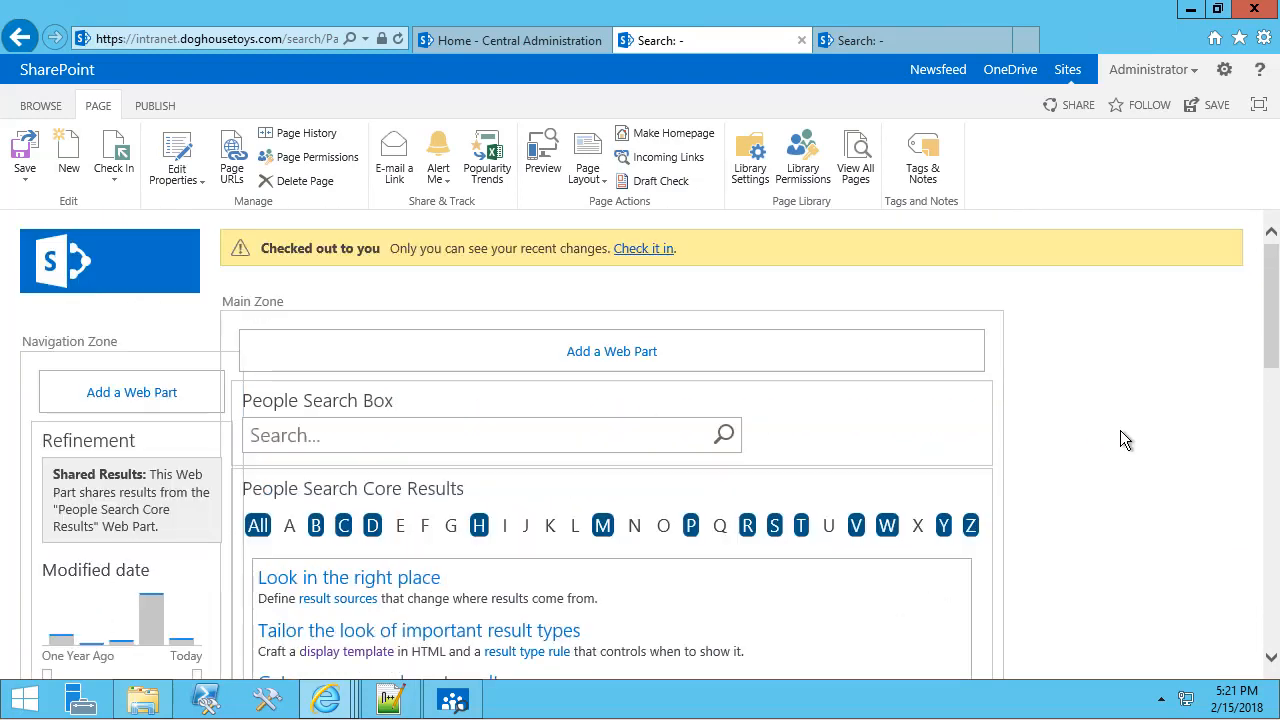
scroll(1050, 475, down, 2)
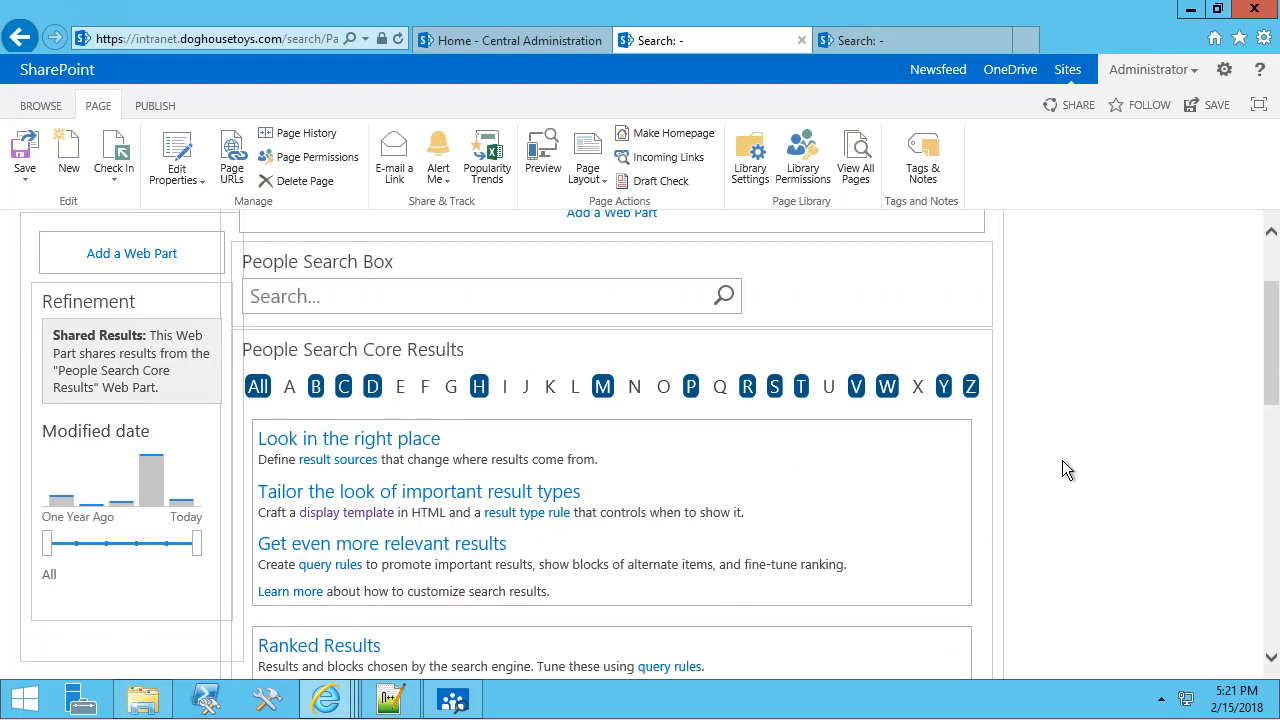
scroll(1062, 463, down, 1)
Enable Show sort dropdown on People Search Core Results and clear its Available sort orders JSON.
click(953, 272)
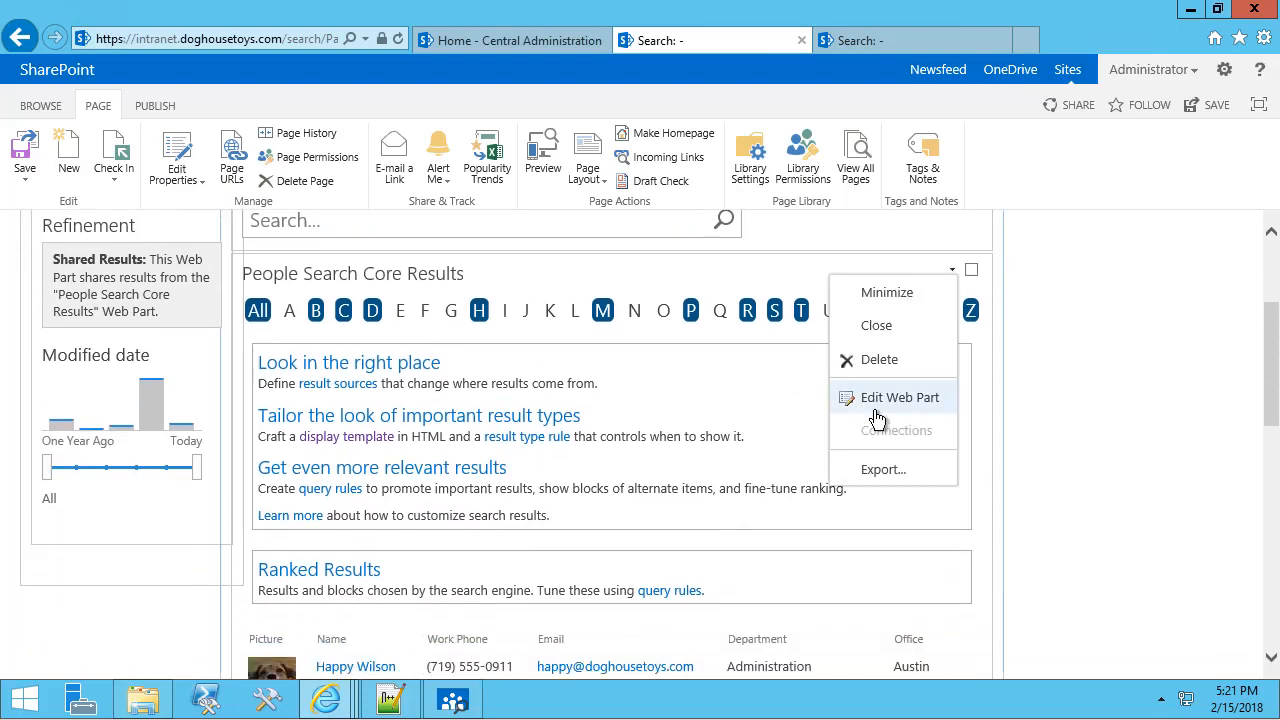
click(866, 397)
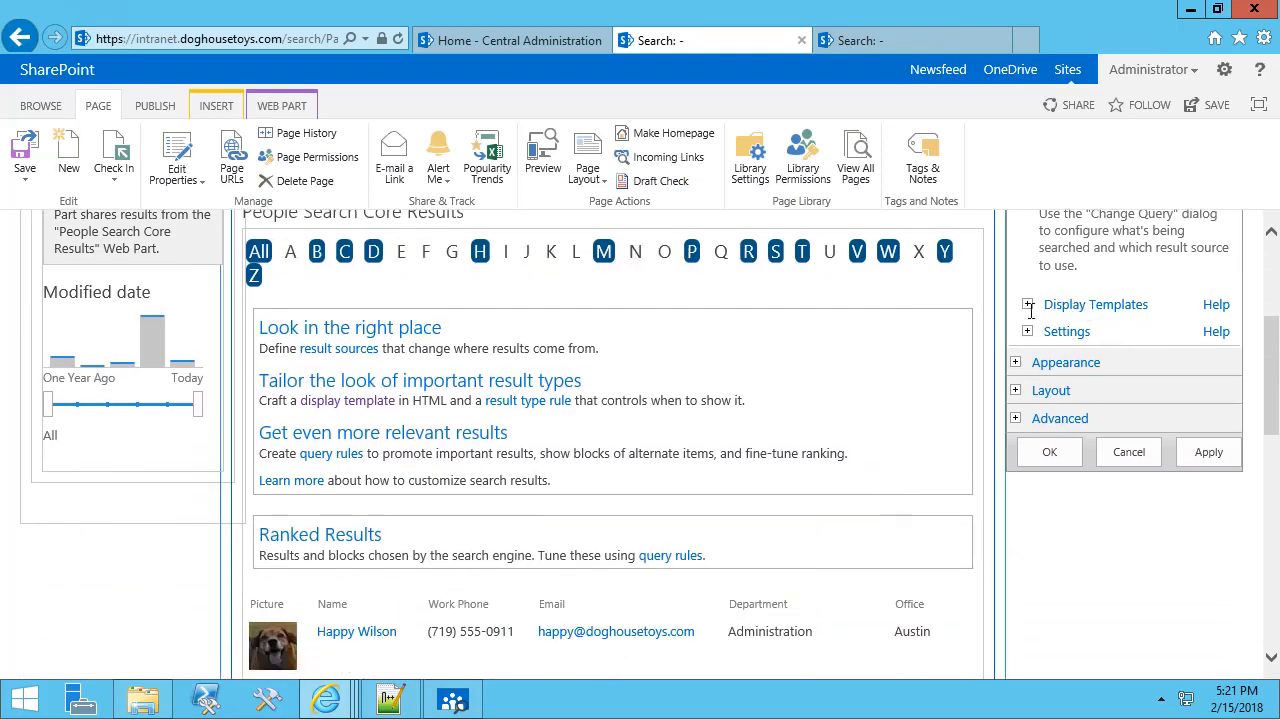
click(1028, 333)
scroll(1010, 418, down, 5)
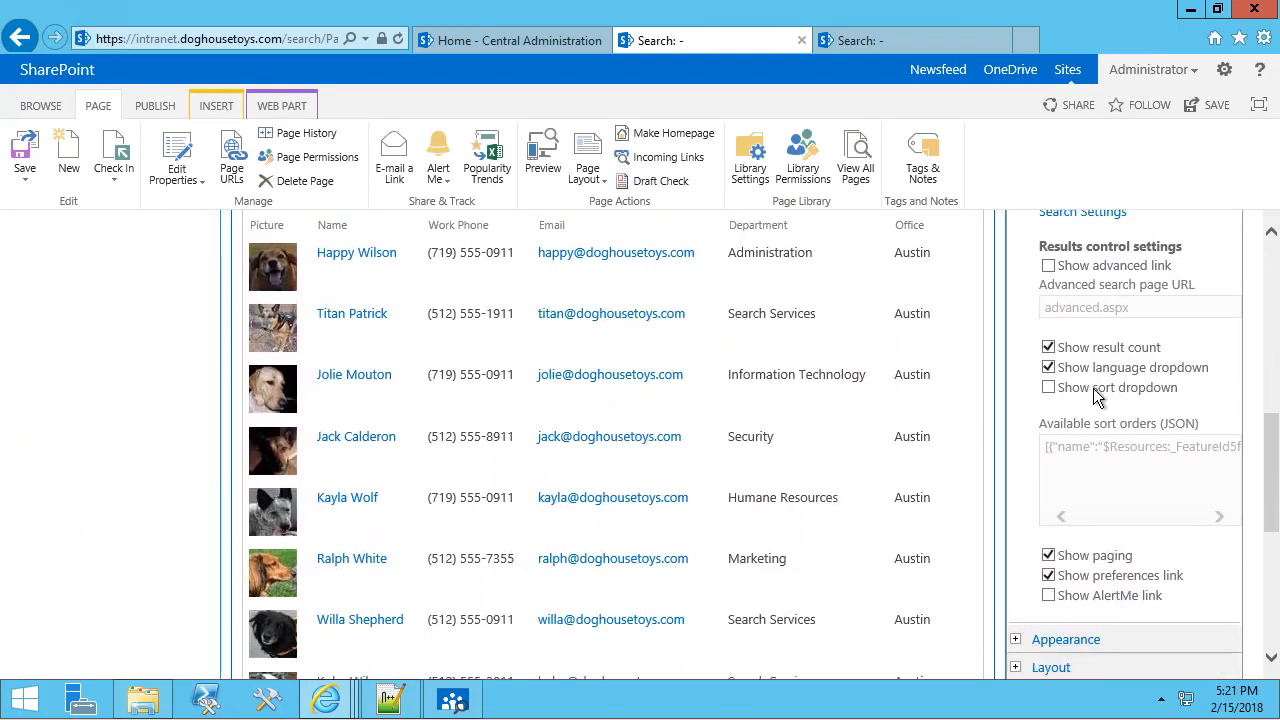
click(1048, 388)
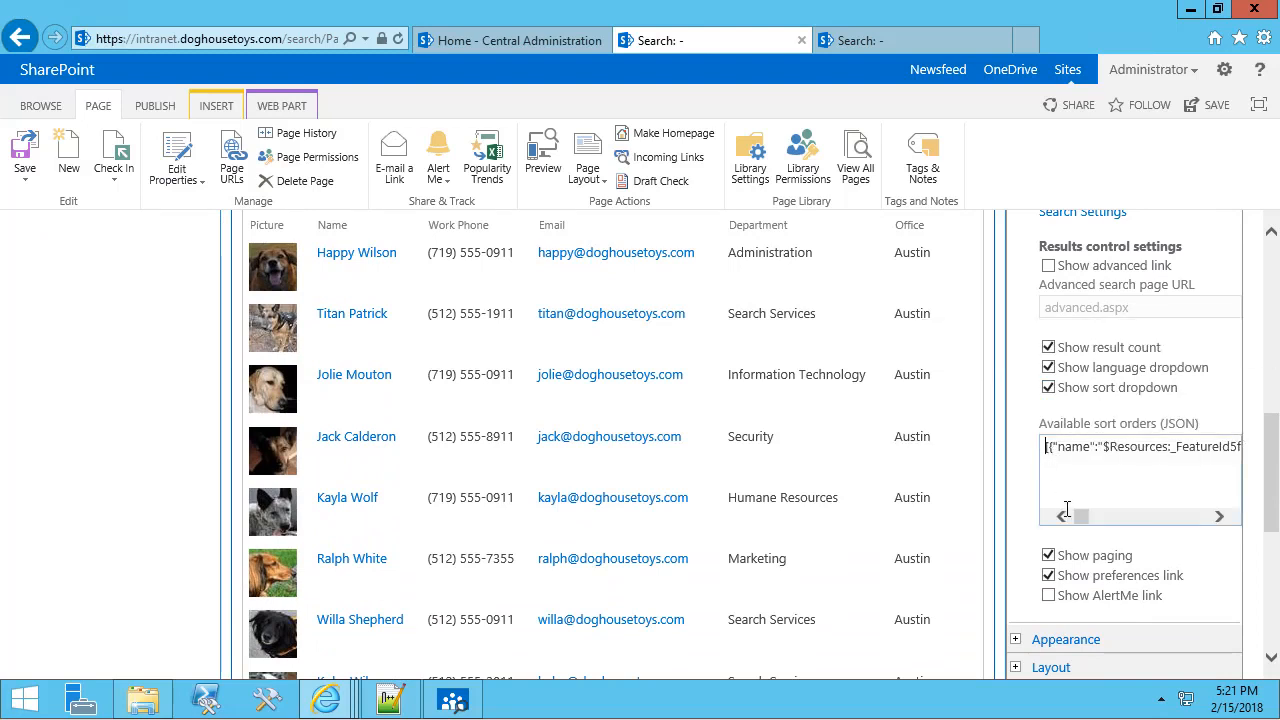
key(ctrl+a)
key(Delete)
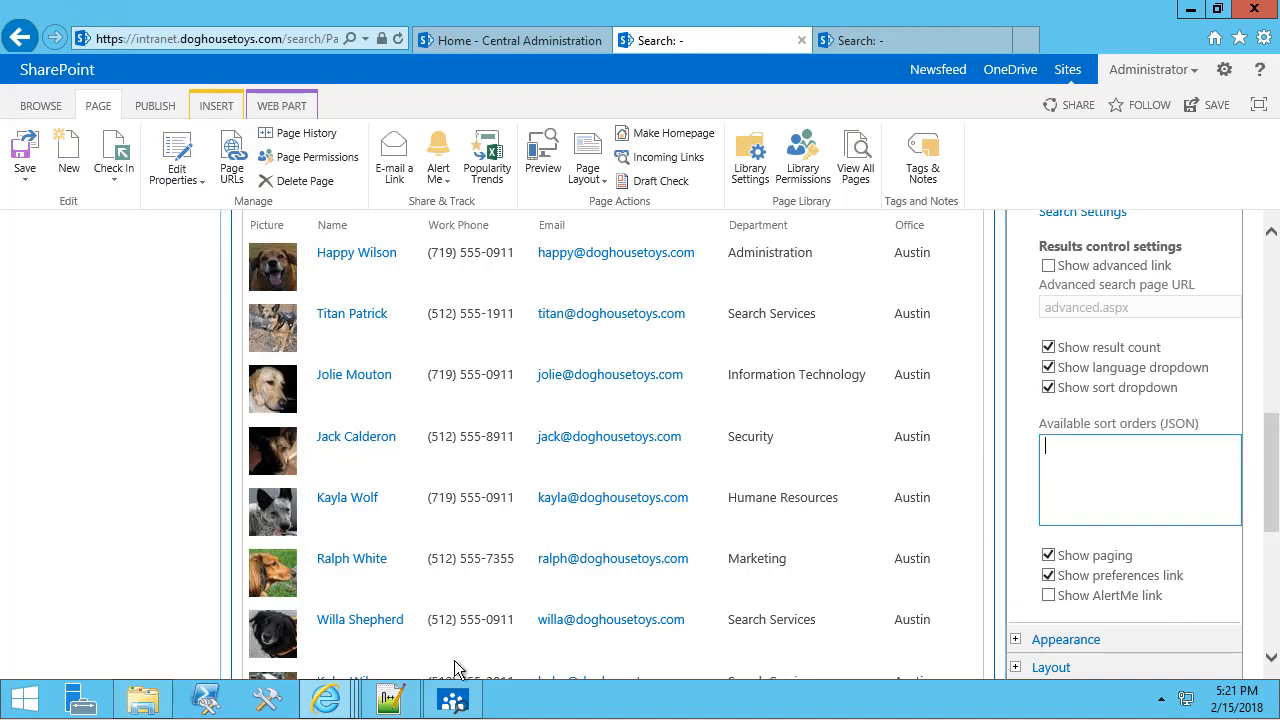
In Notepad++, select the FirstName/LastName sort-order JSON on line 1.
click(389, 699)
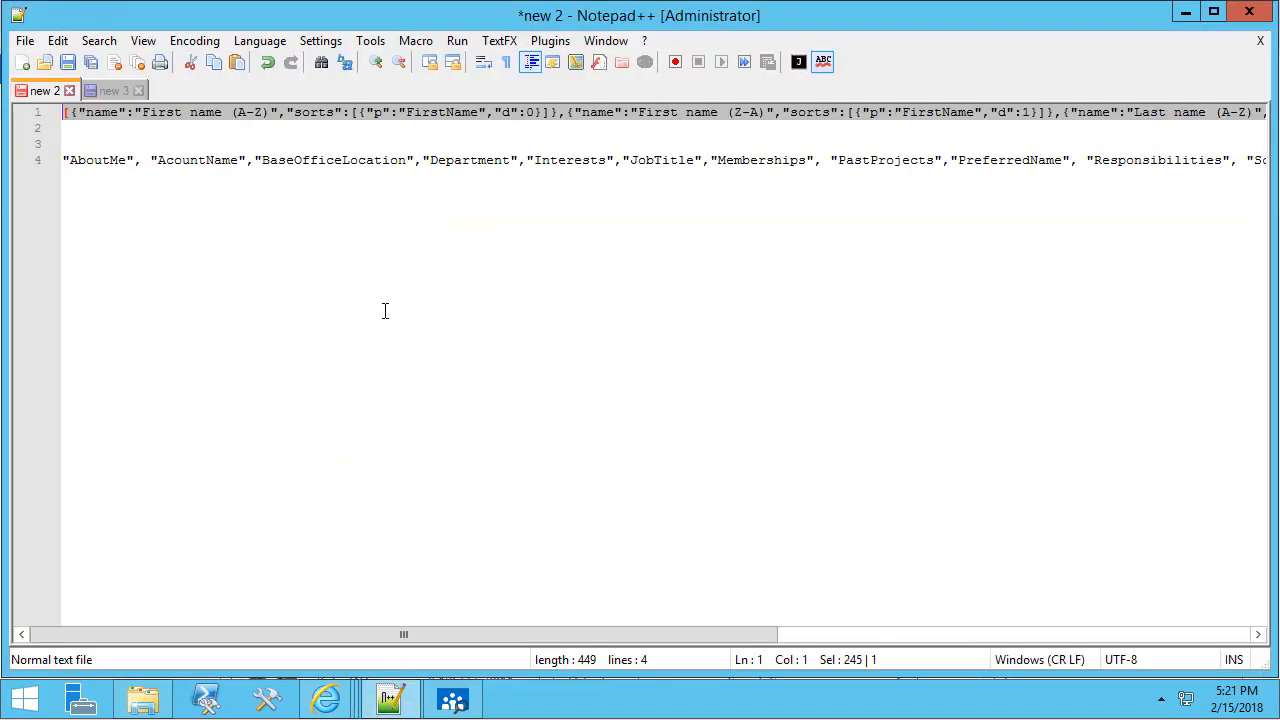
click(145, 113)
key(Home)
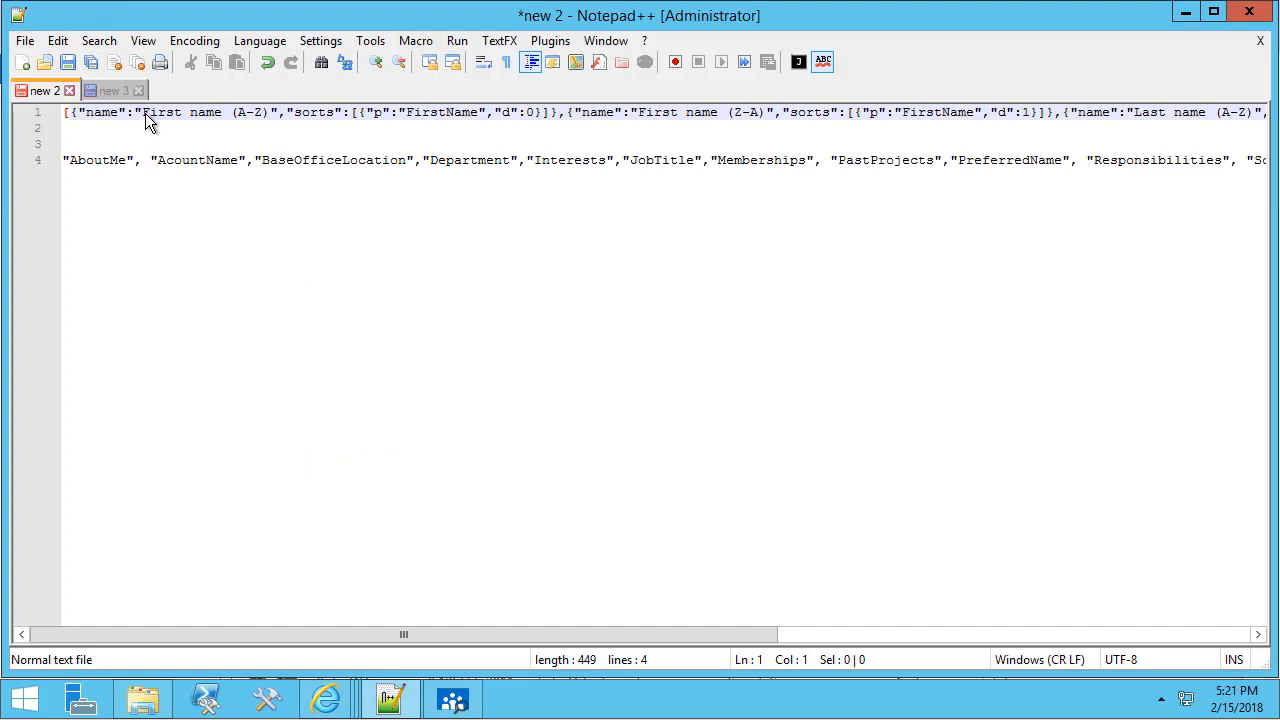
key(Right)
key(Right)
key(Right)
key(shift+Left)
key(Home)
key(shift+End)
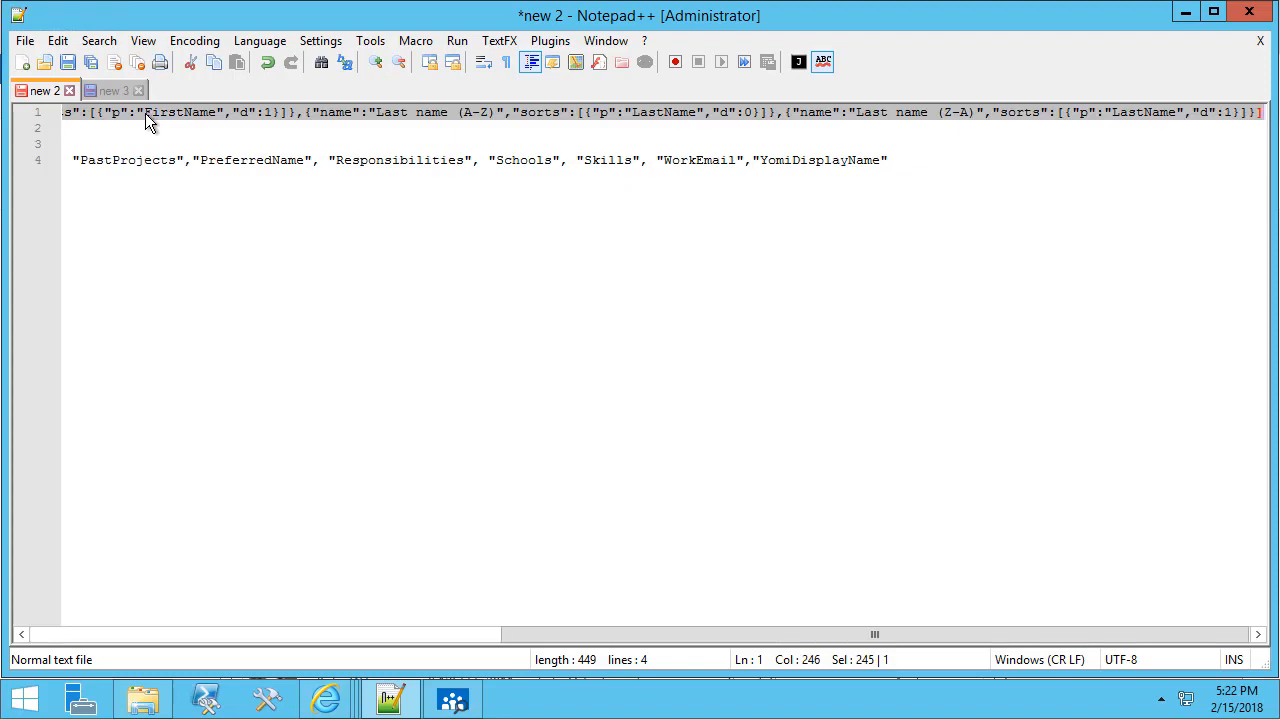
Paste the sort JSON into SharePoint's empty Available sort orders box.
key(alt+Tab)
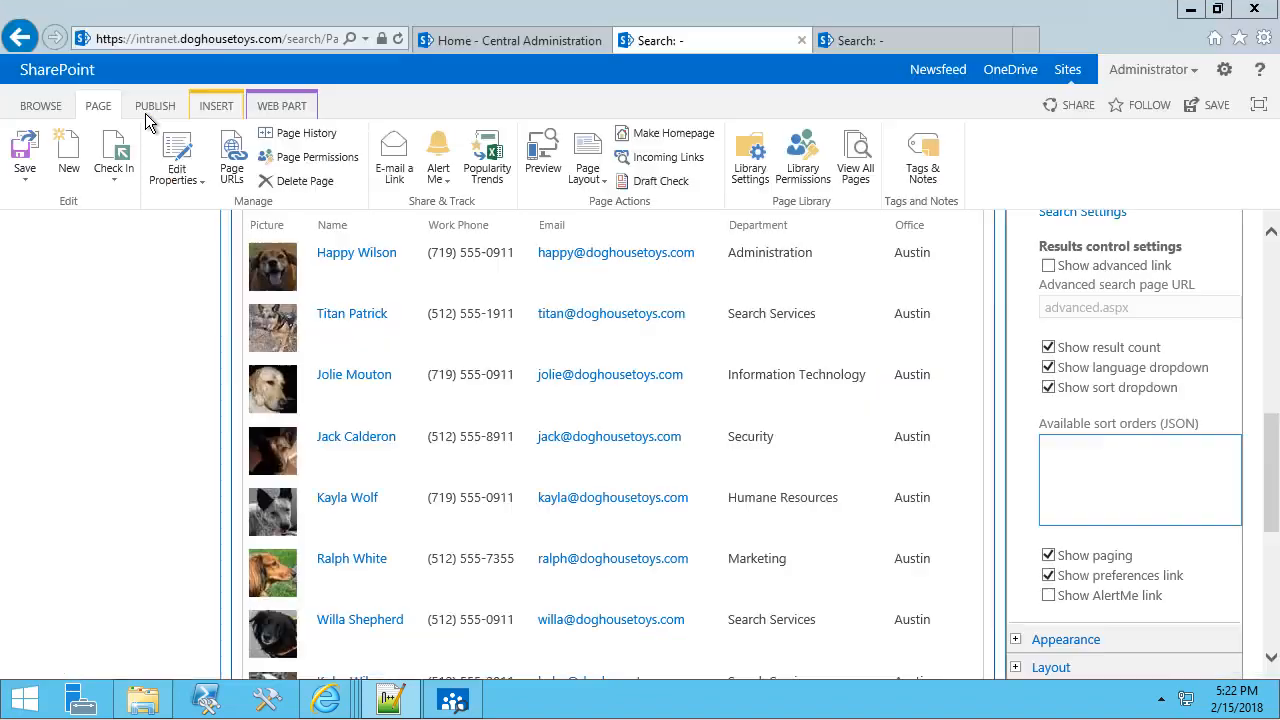
click(1096, 475)
right_click(1096, 475)
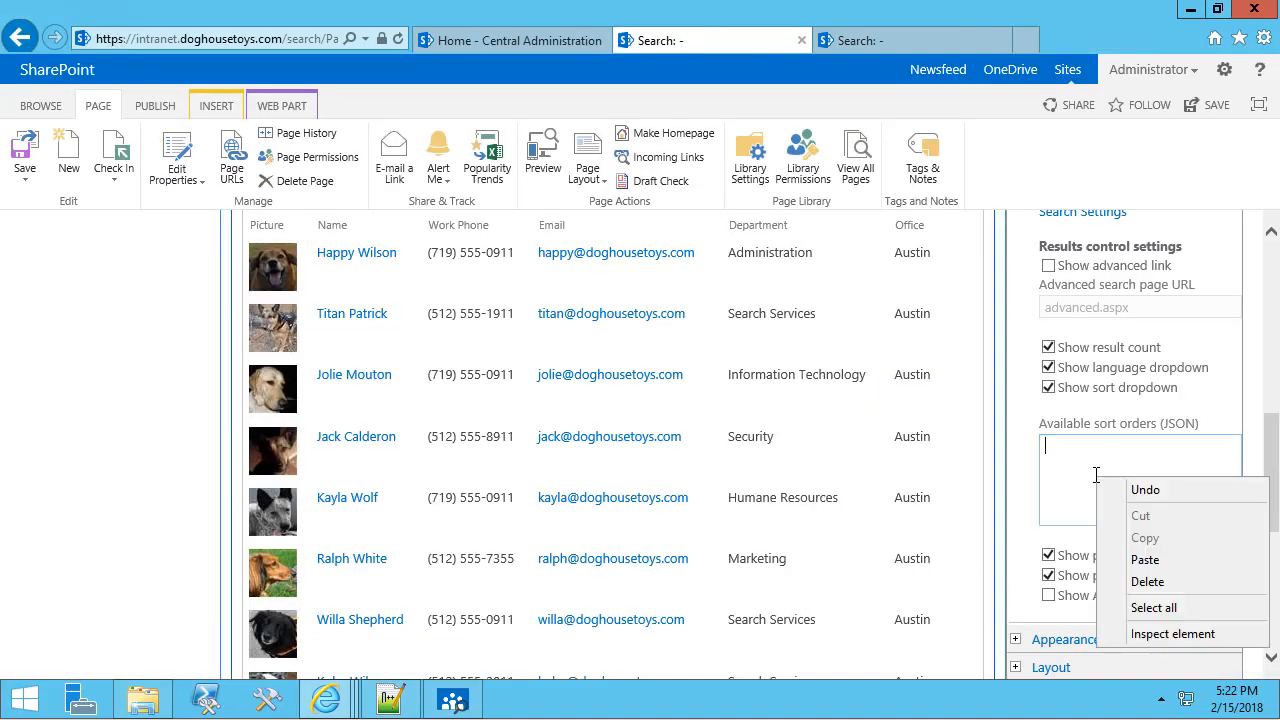
click(1155, 571)
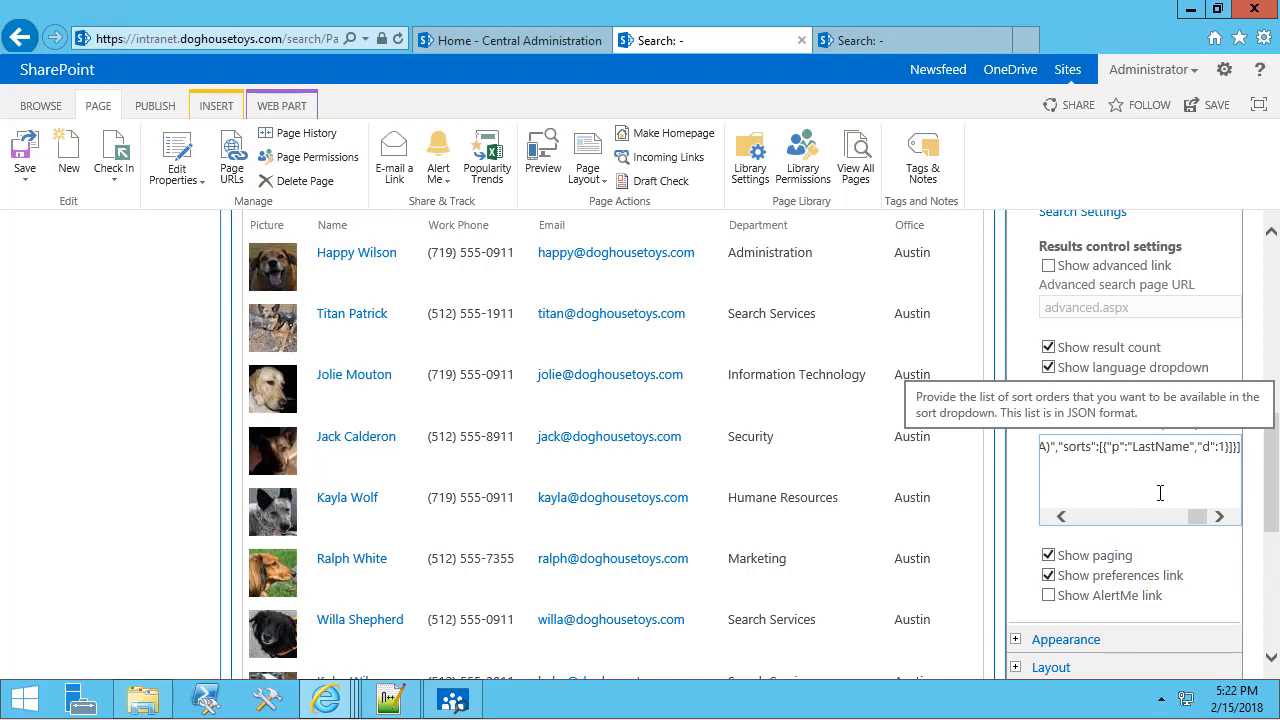
scroll(1160, 493, up, 1)
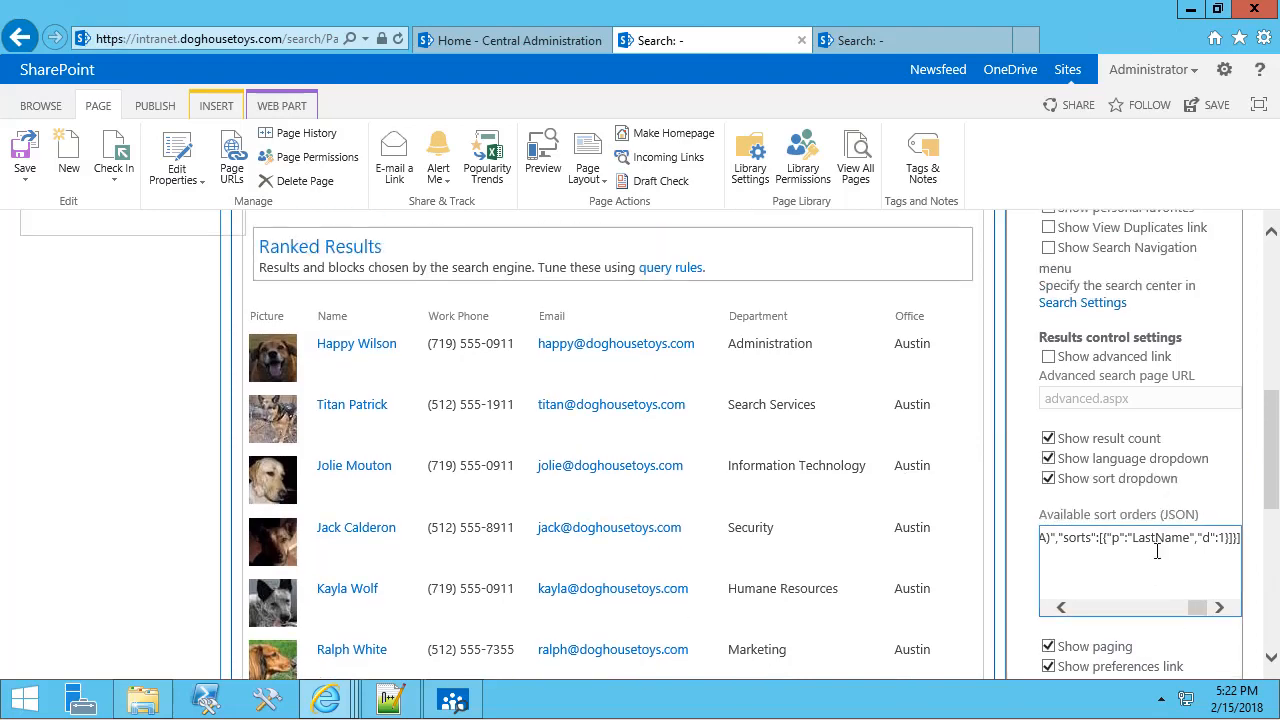
scroll(1133, 558, down, 3)
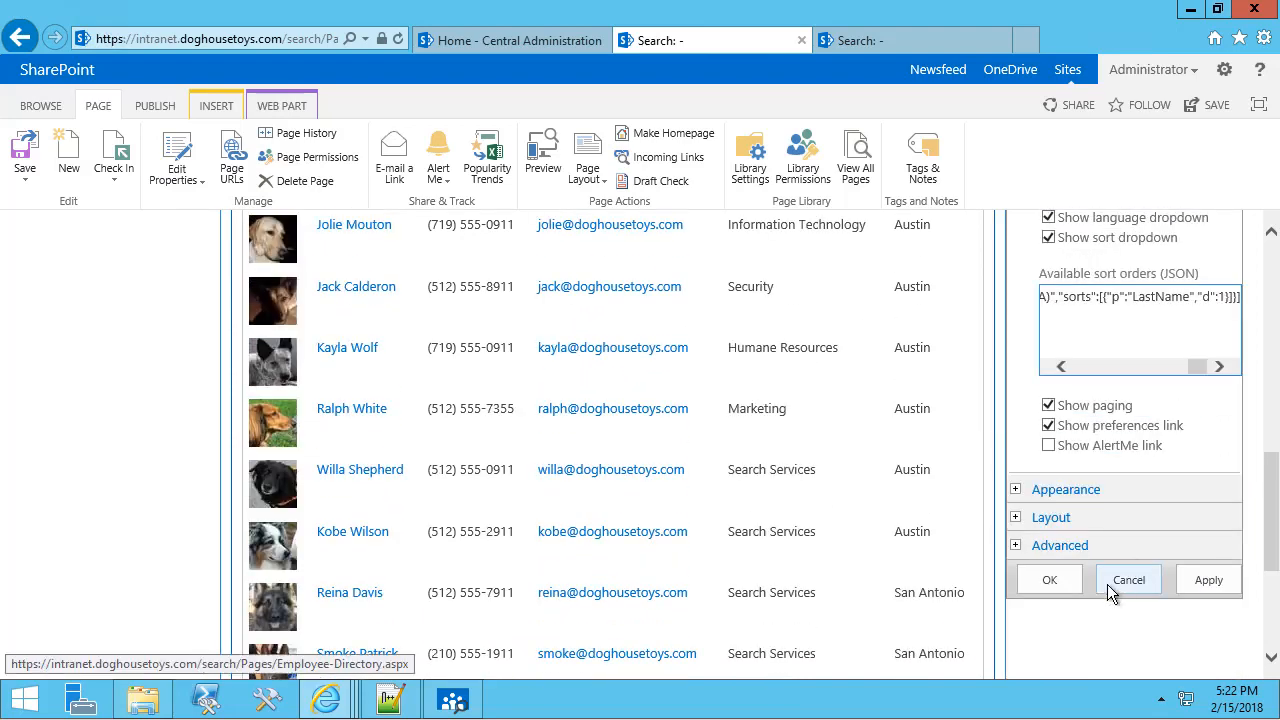
Apply and OK the web part settings, then check in the page with Continue.
click(1199, 579)
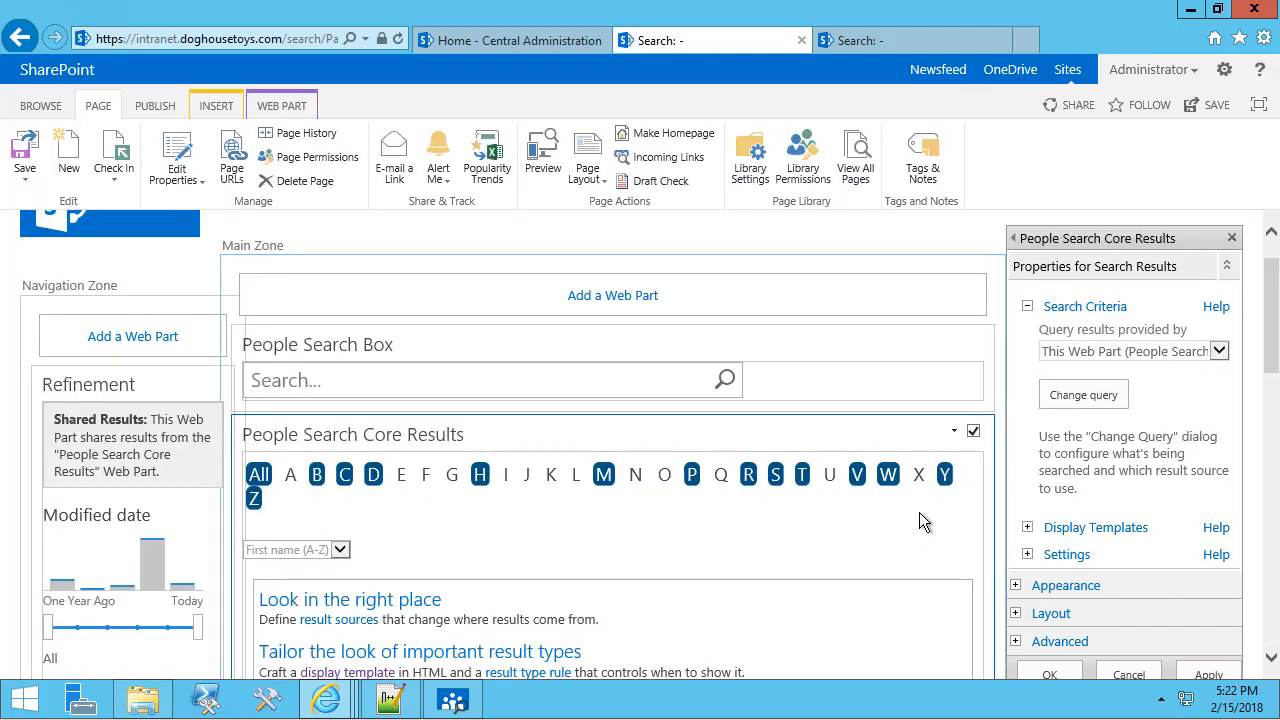
click(259, 476)
scroll(1100, 495, down, 2)
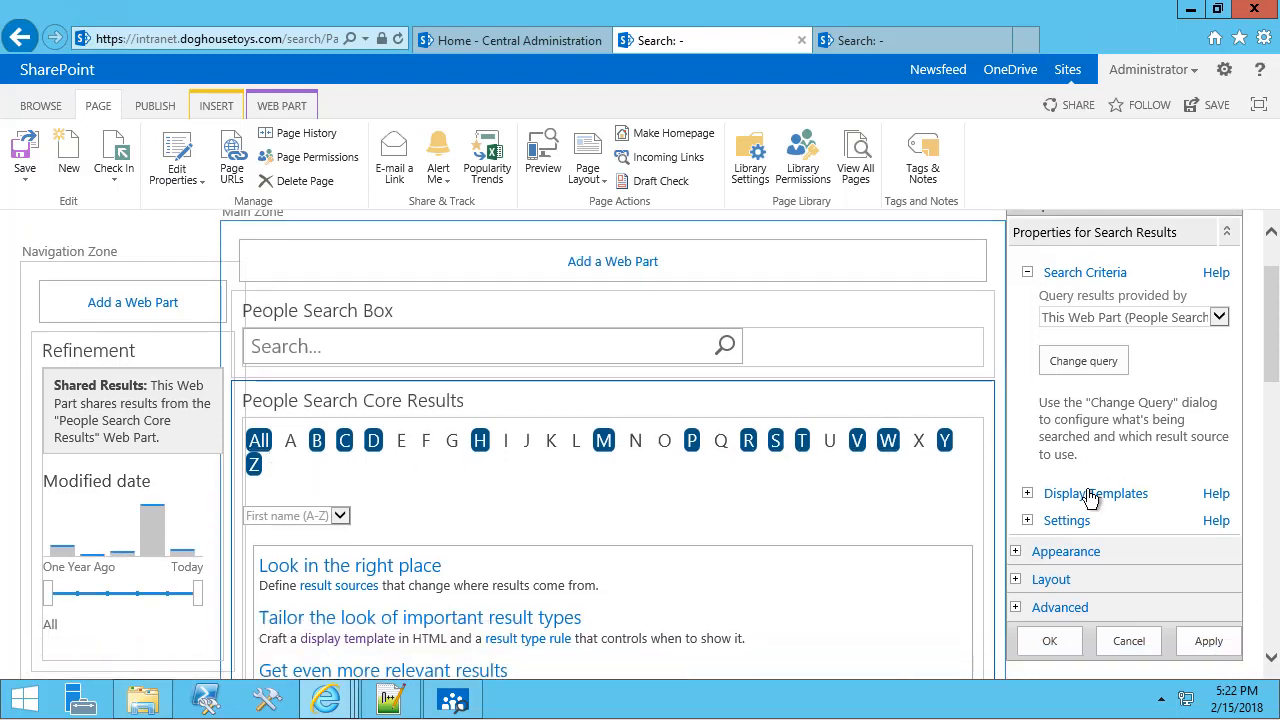
click(1047, 557)
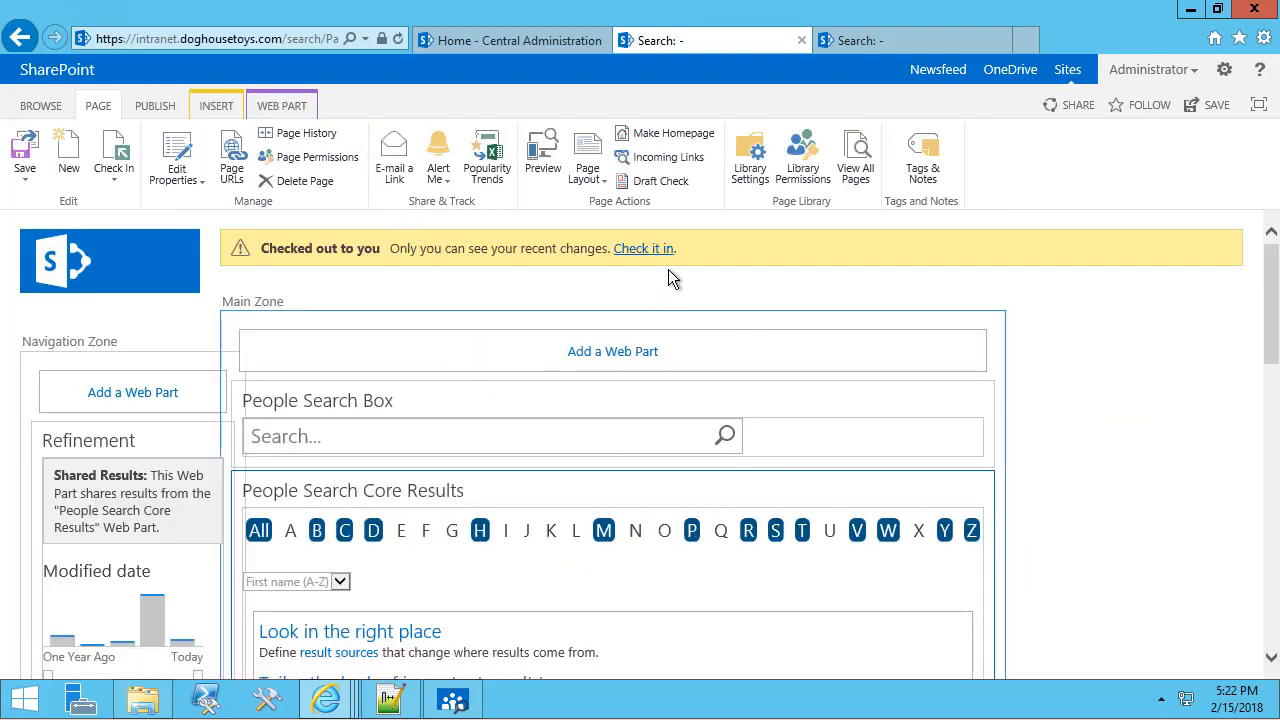
click(652, 249)
click(729, 462)
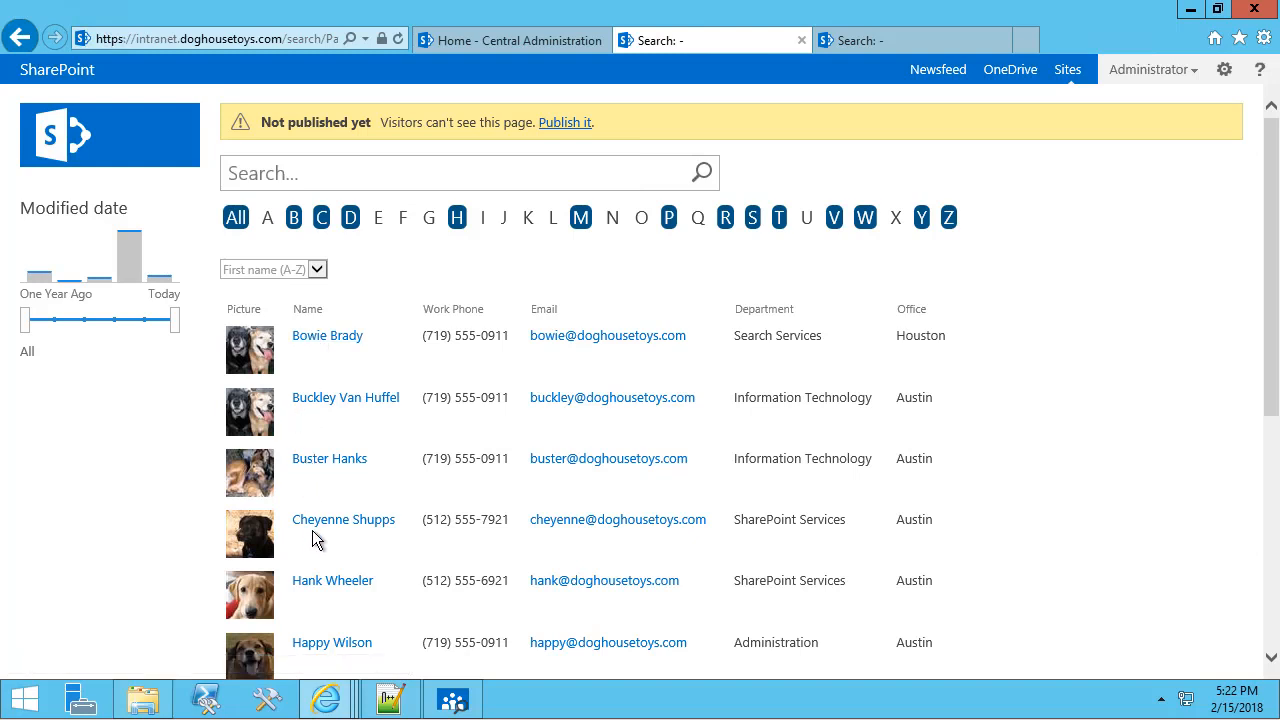
Sort the people table by Last name (A-Z), then reopen the page via Edit page.
click(316, 269)
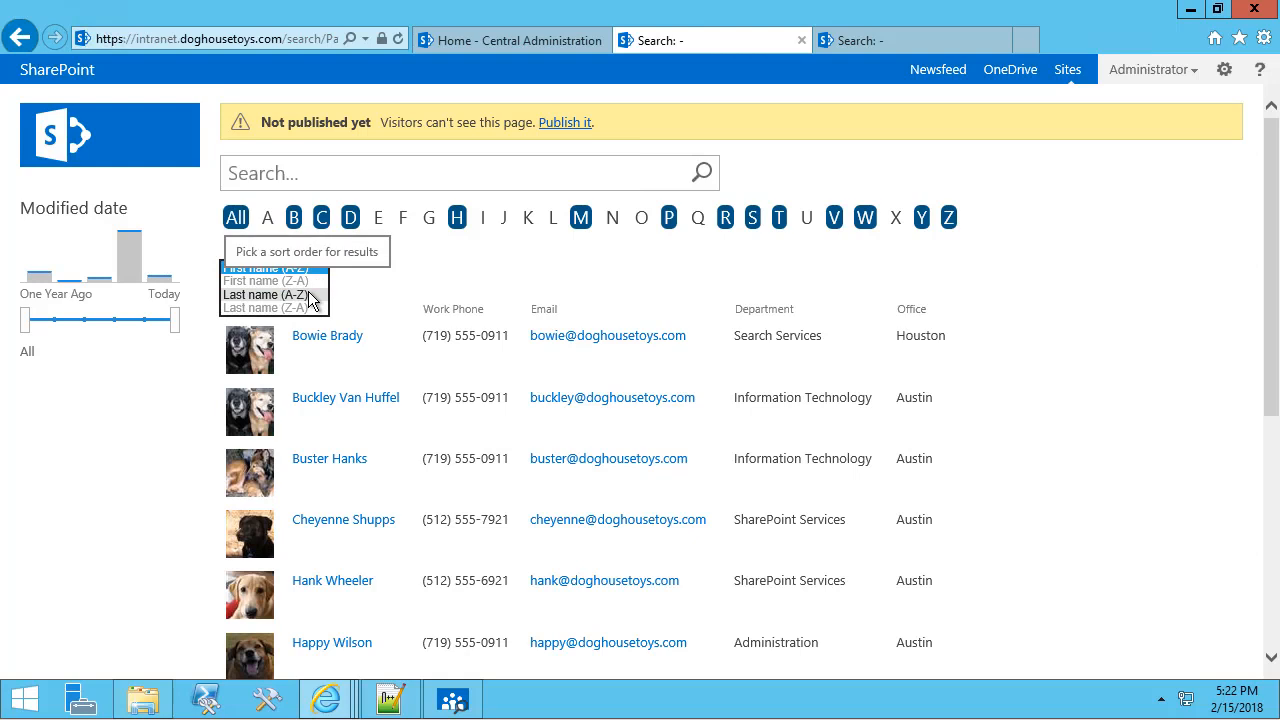
click(310, 296)
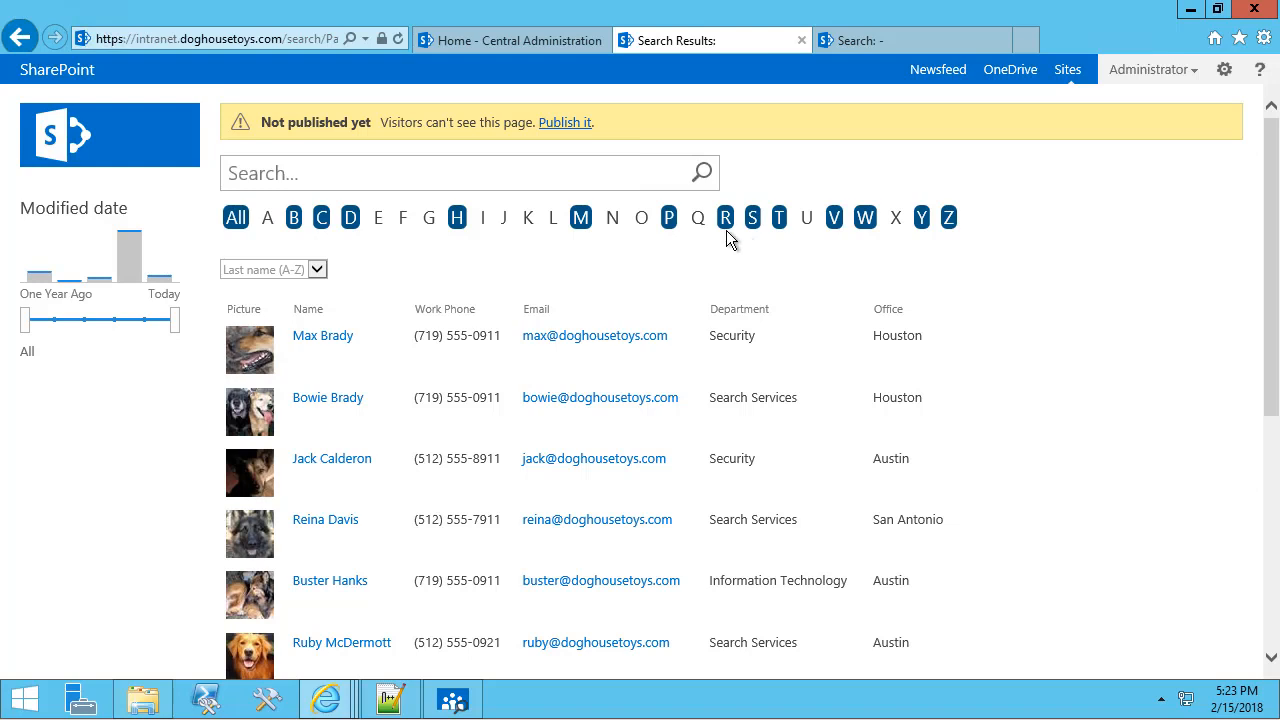
click(1225, 71)
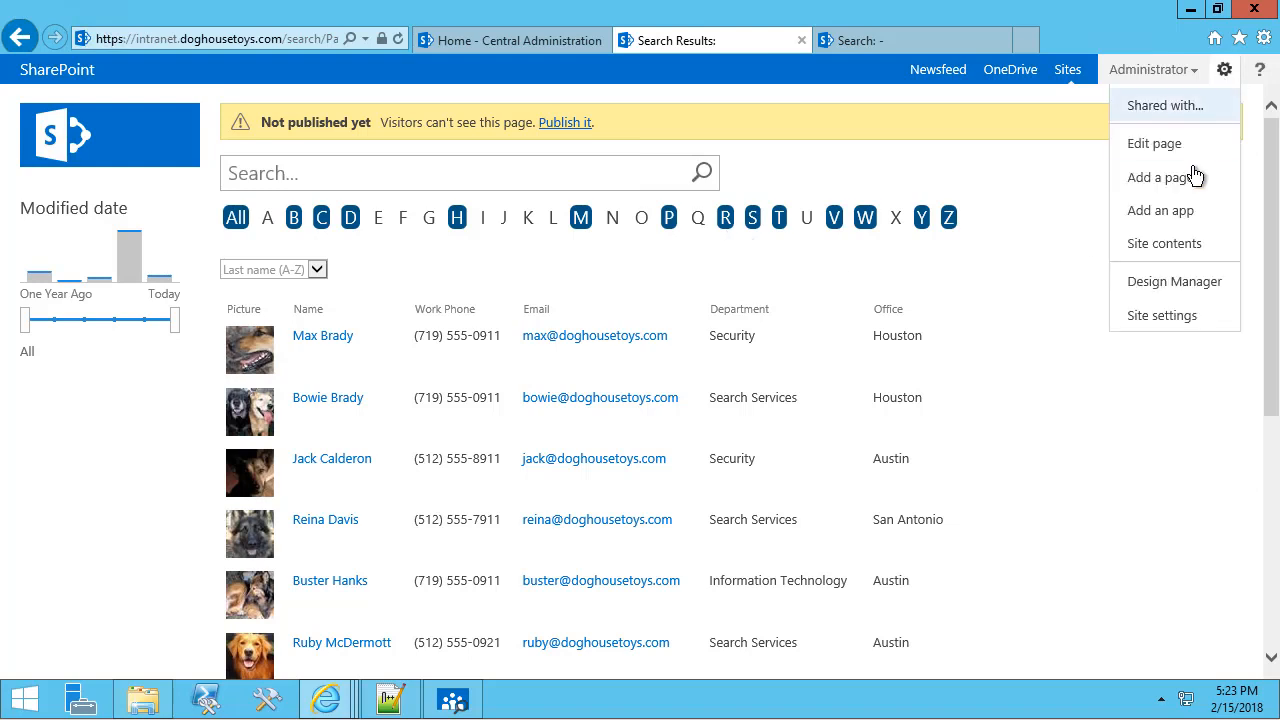
click(1150, 145)
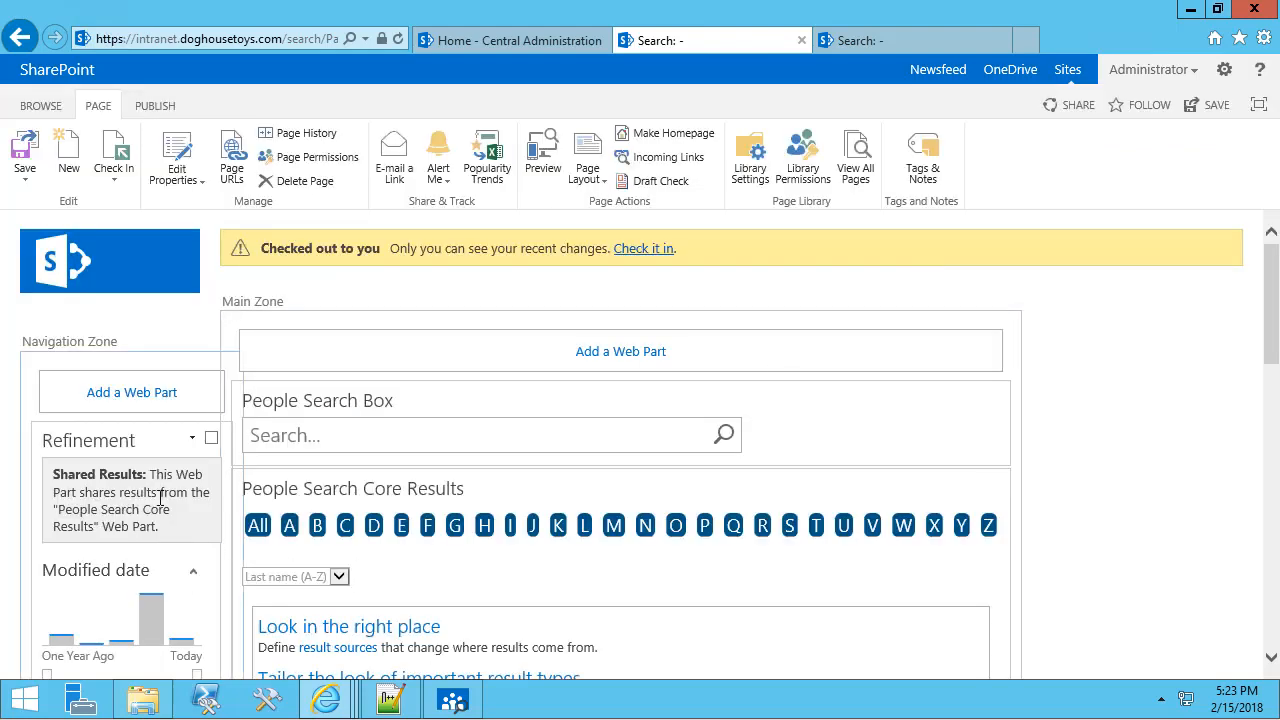
Edit the Refinement web part and open its Choose Refiners configuration.
click(192, 438)
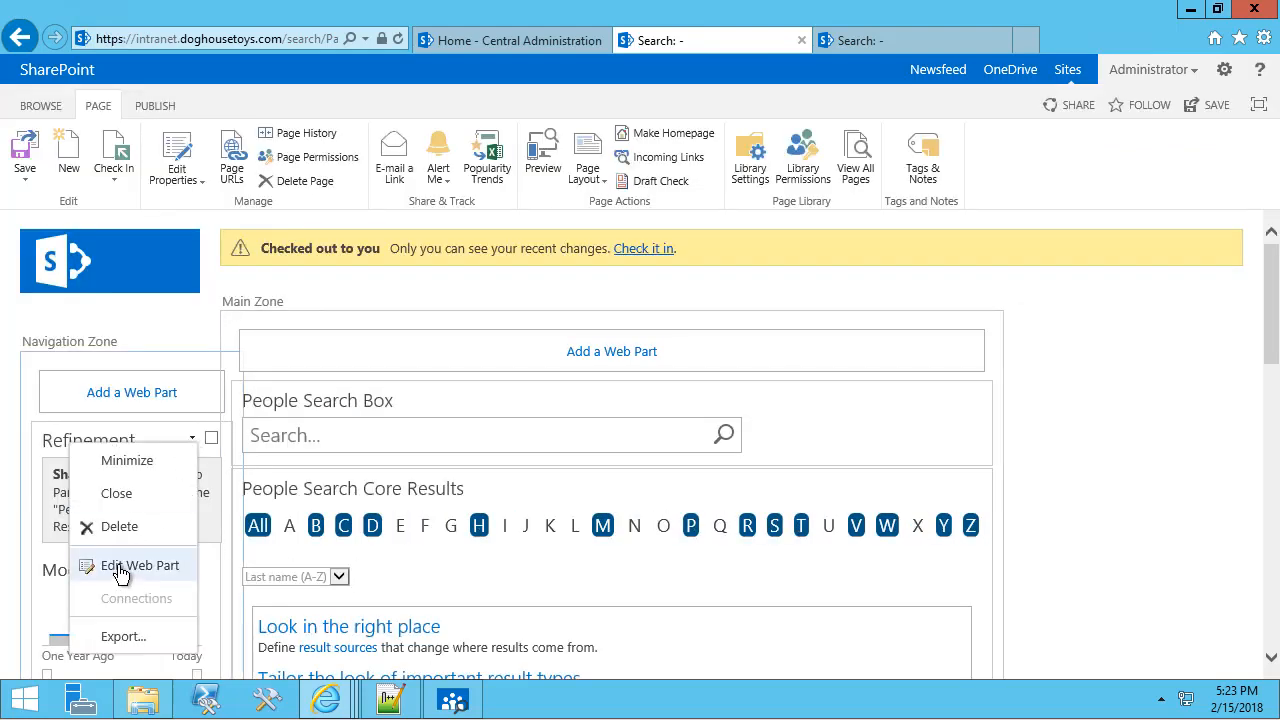
click(98, 568)
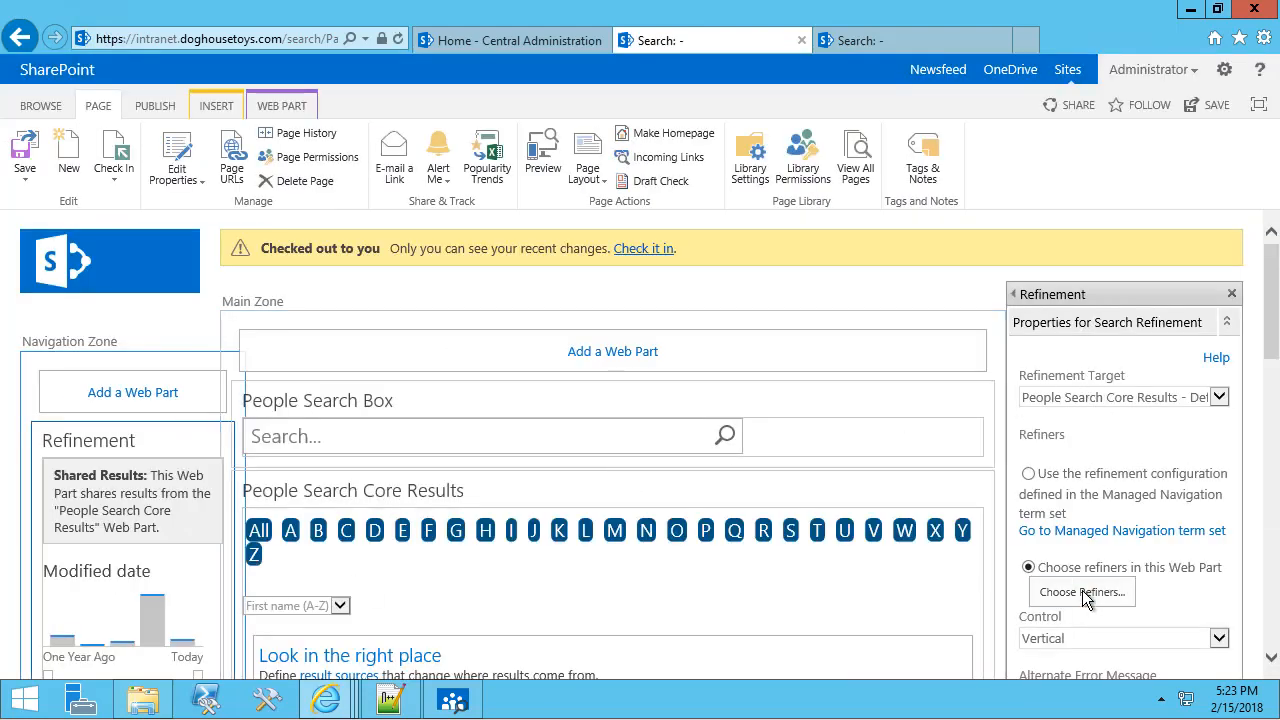
click(1083, 591)
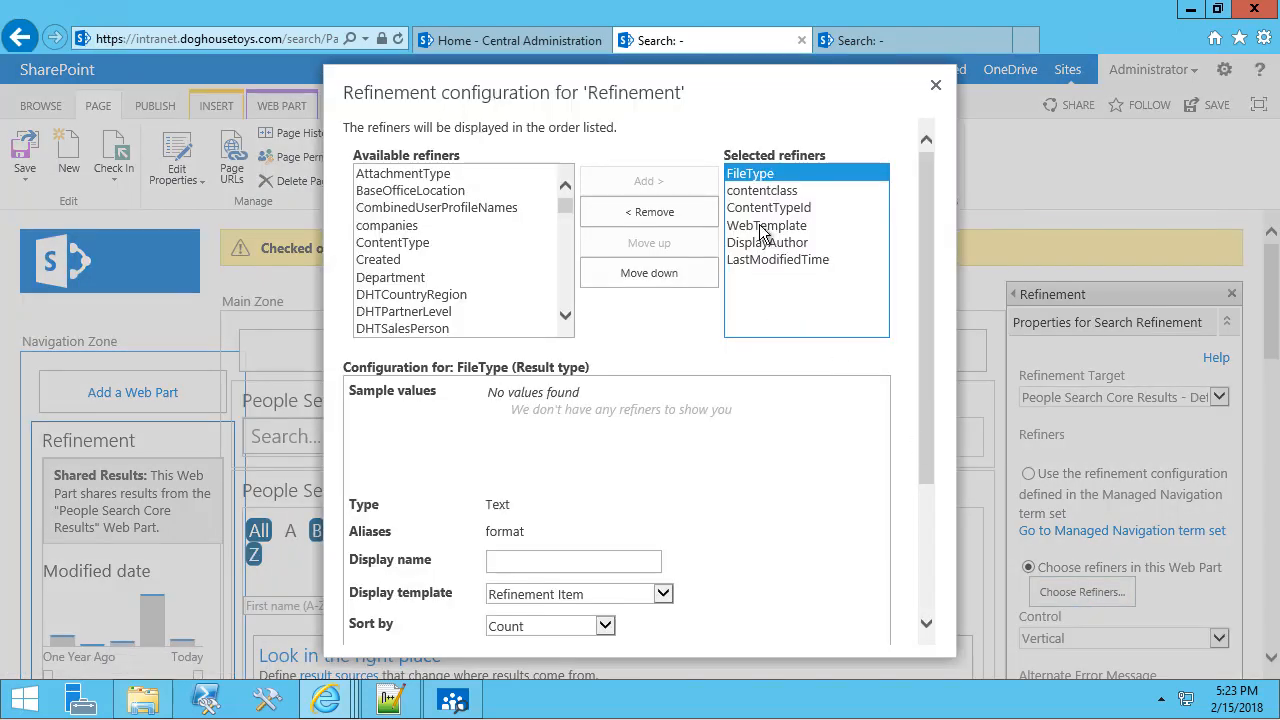
Remove the default refiners and add the Department refiner.
click(670, 212)
click(670, 212)
click(670, 212)
click(670, 212)
click(670, 212)
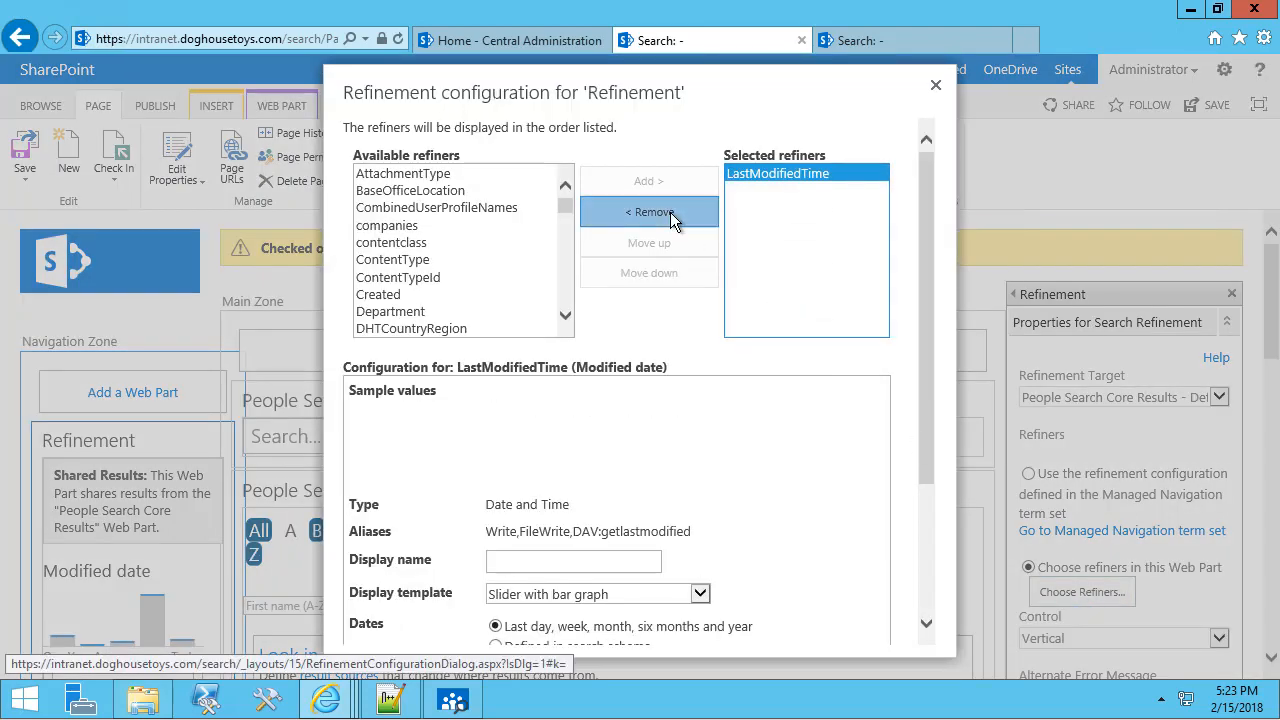
click(670, 212)
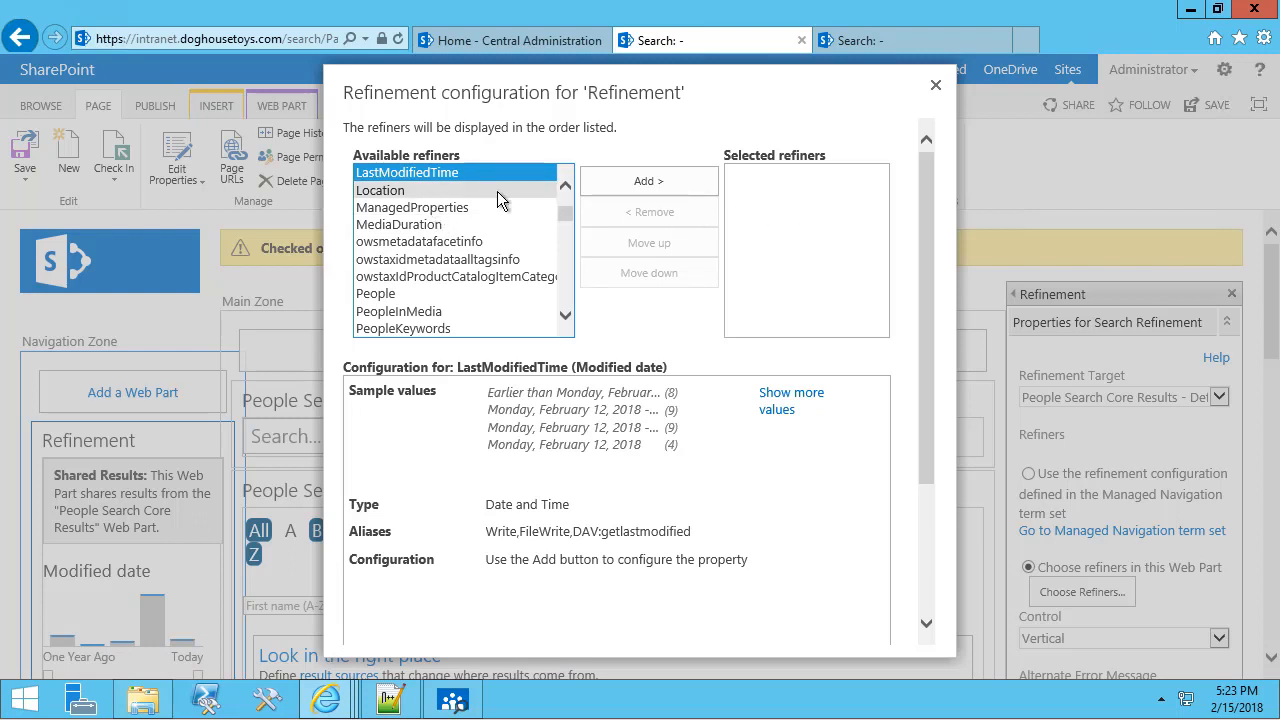
drag(562, 218, 560, 195)
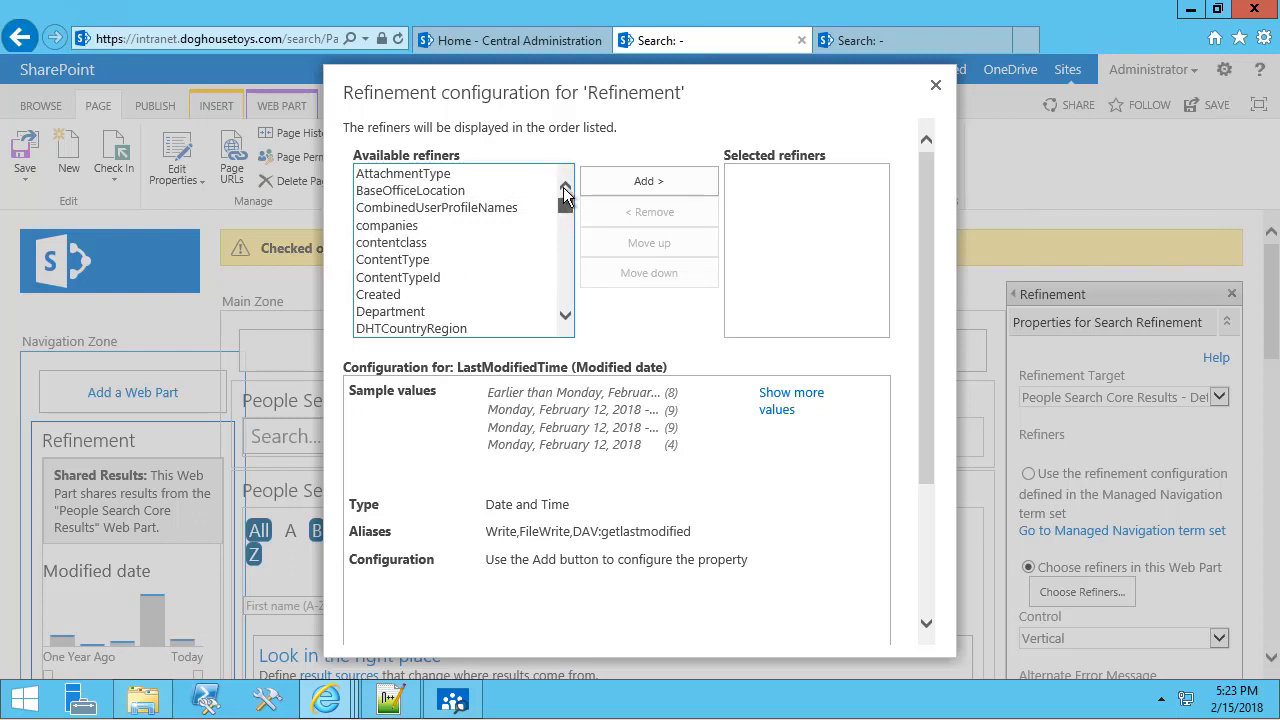
click(463, 176)
click(410, 311)
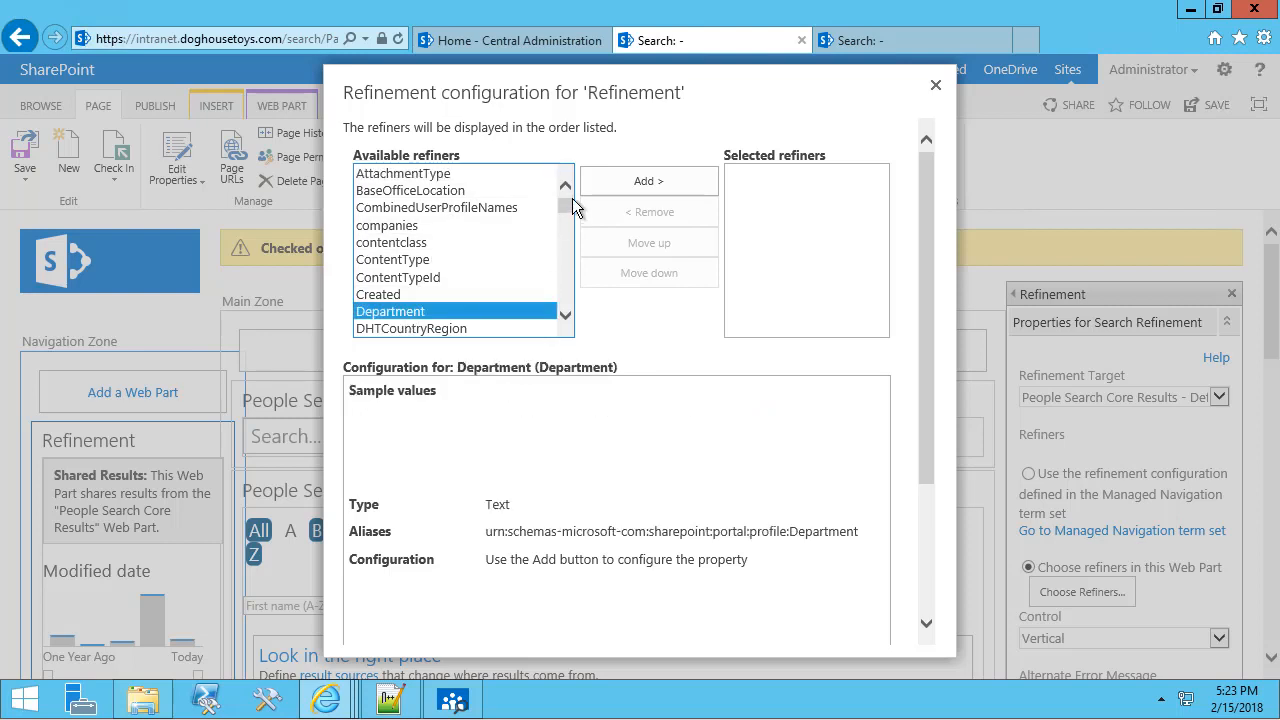
click(627, 188)
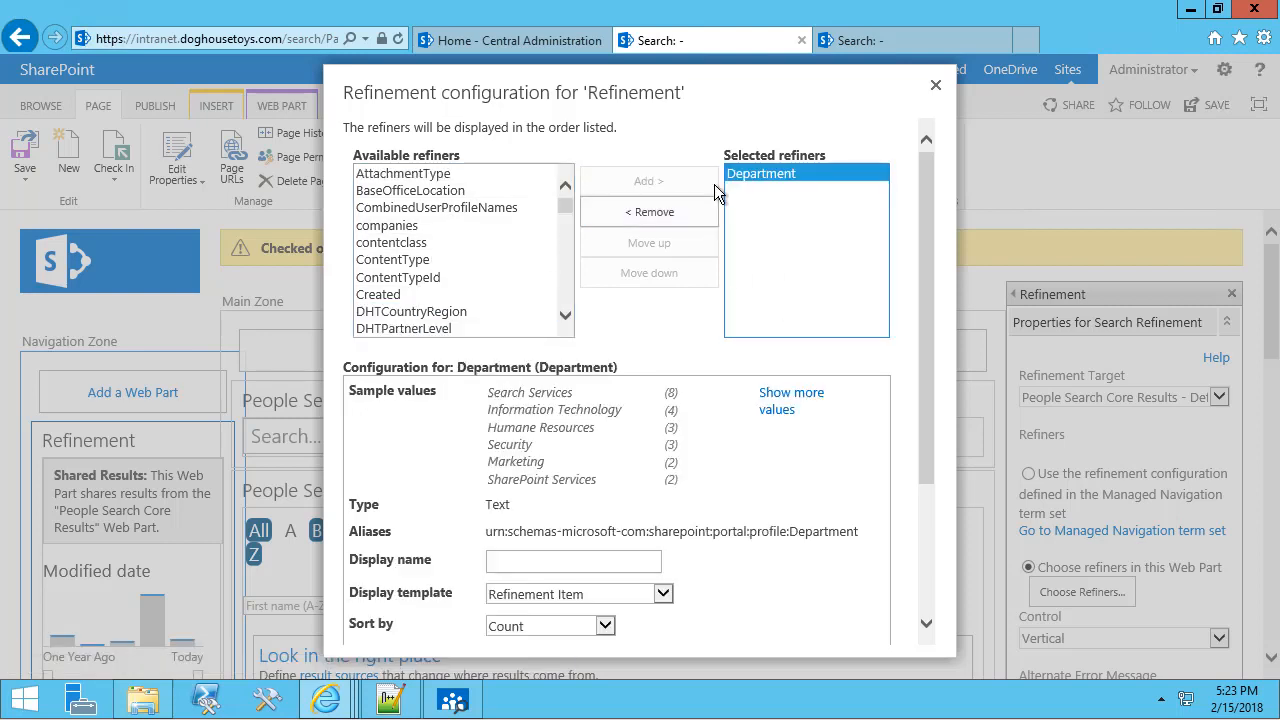
click(793, 177)
Add the JobTitle refiner with display name 'Job Title'.
click(459, 244)
key(j)
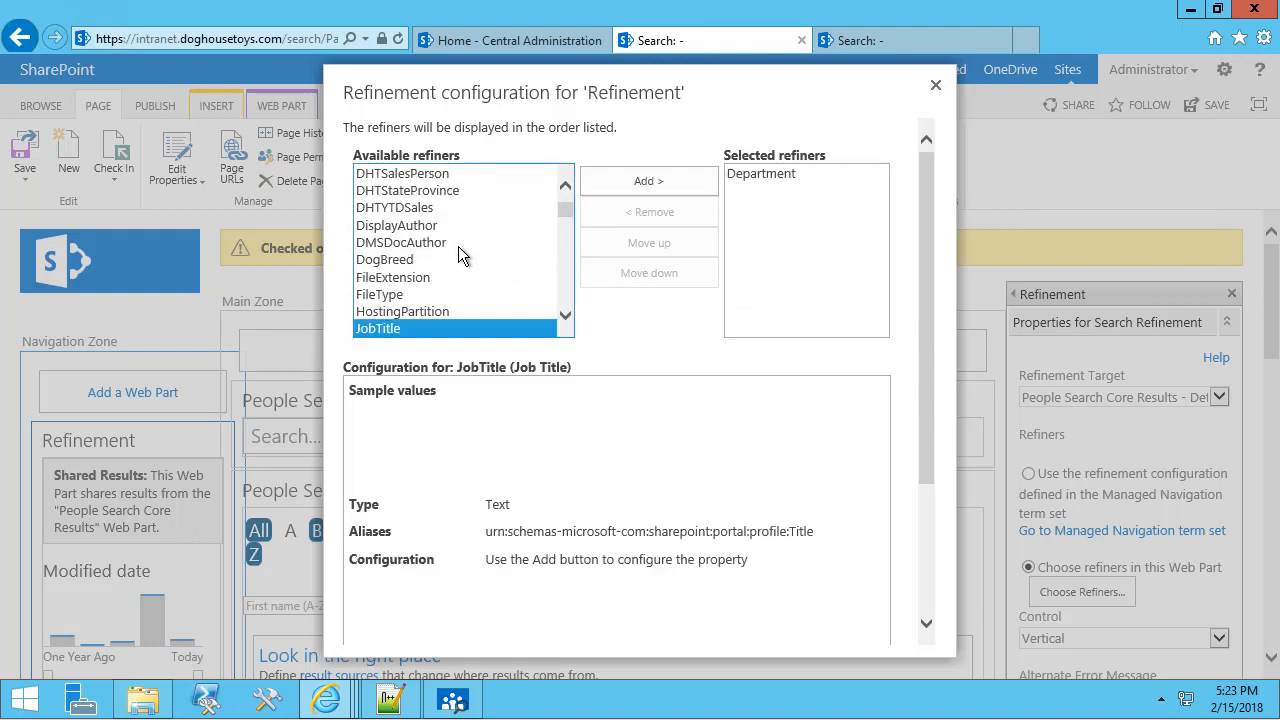
click(648, 182)
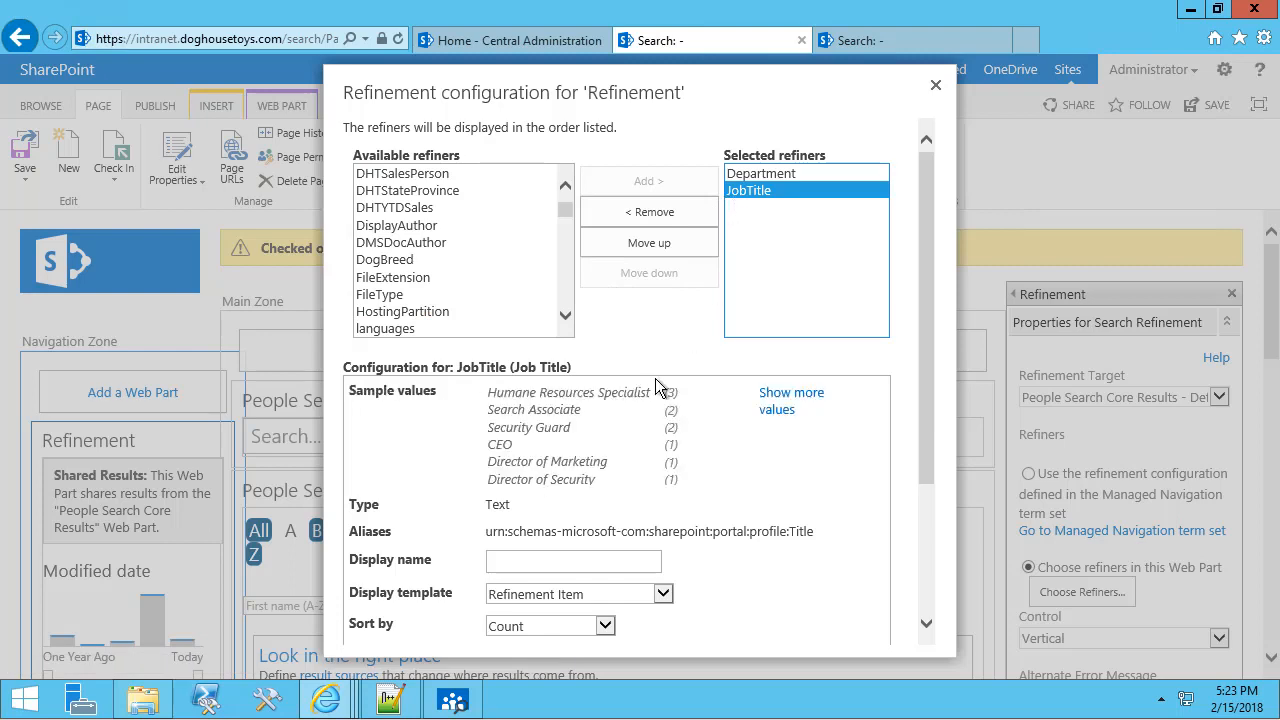
click(527, 562)
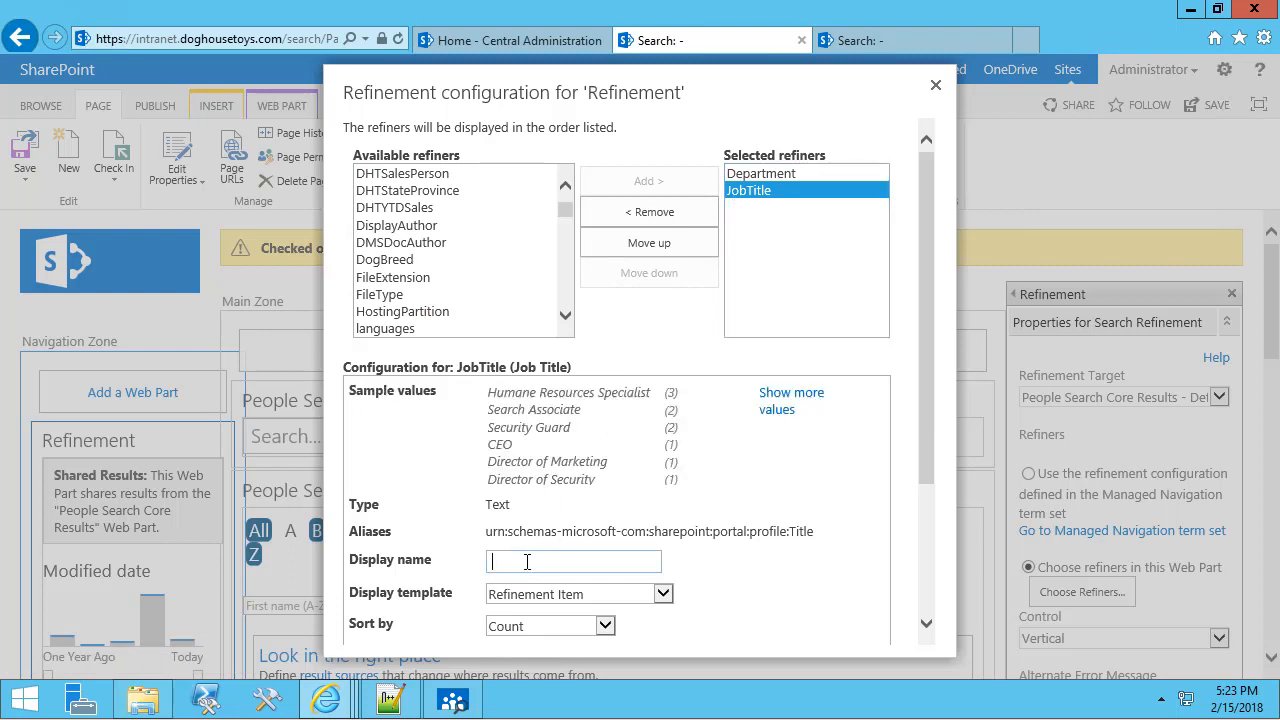
text(Job Title)
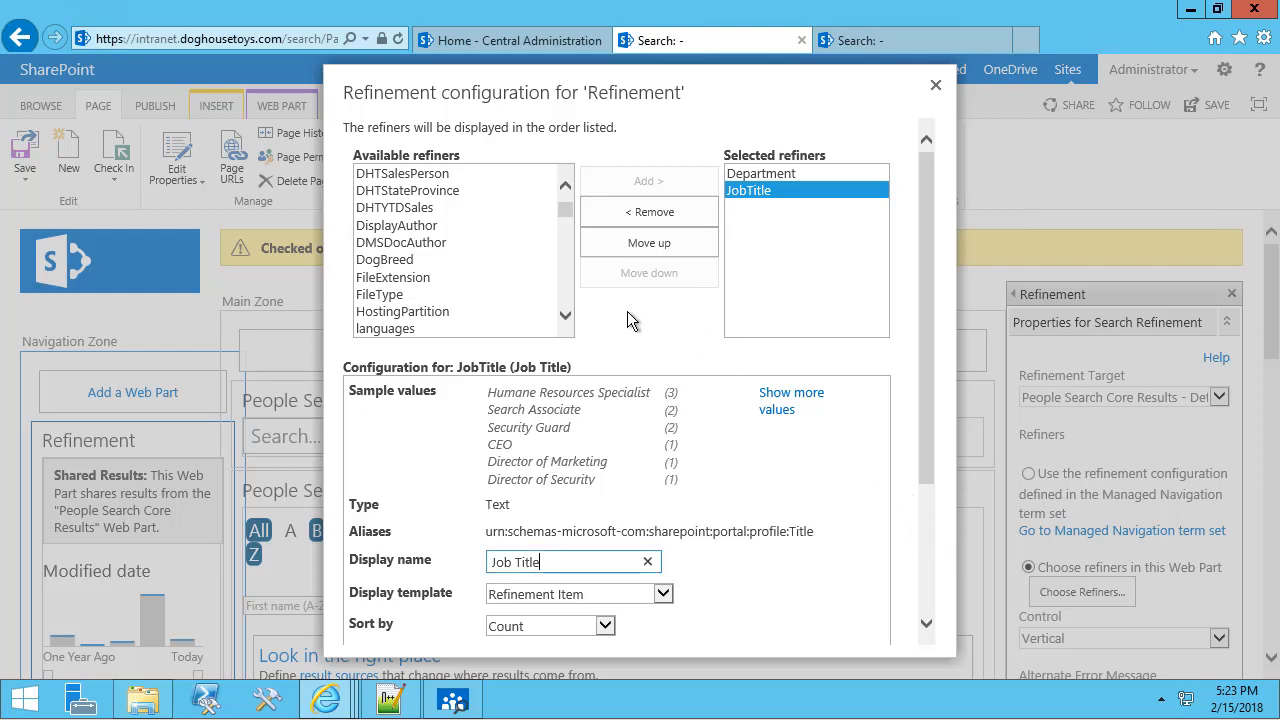
Add the PeopleKeywords refiner with display name 'Keywords'.
click(365, 280)
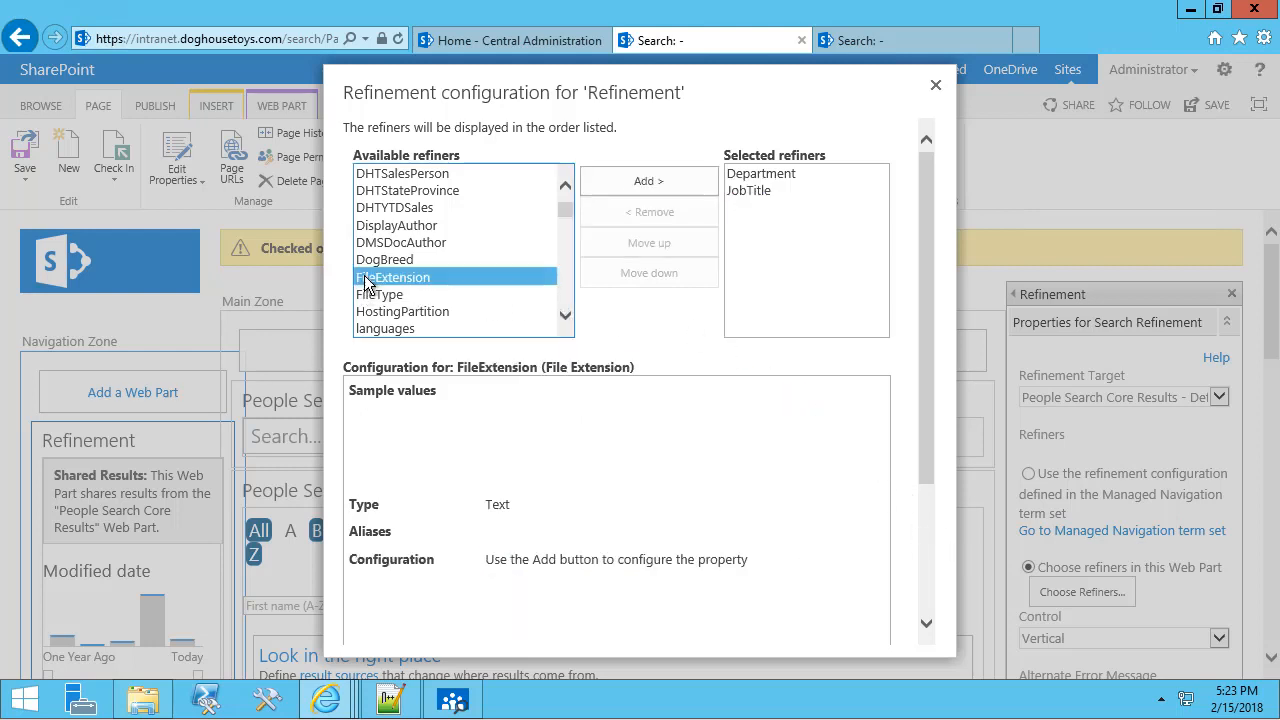
key(p)
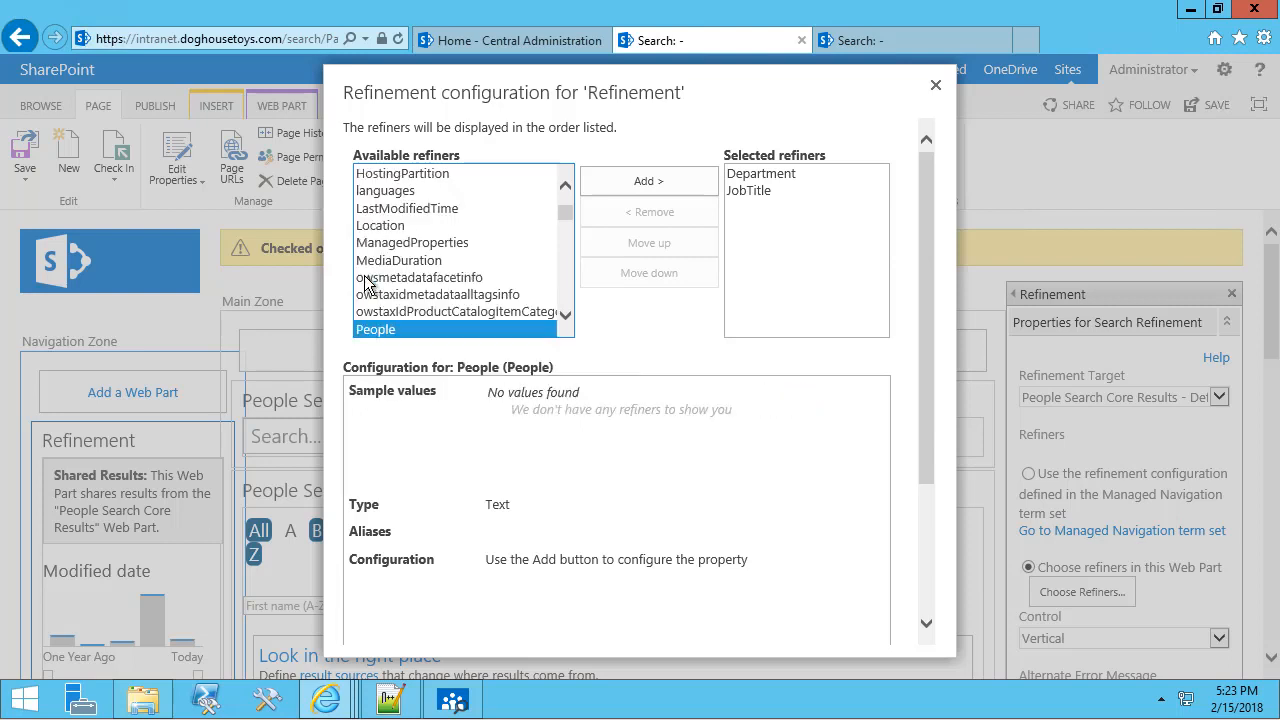
scroll(385, 277, down, 2)
click(392, 259)
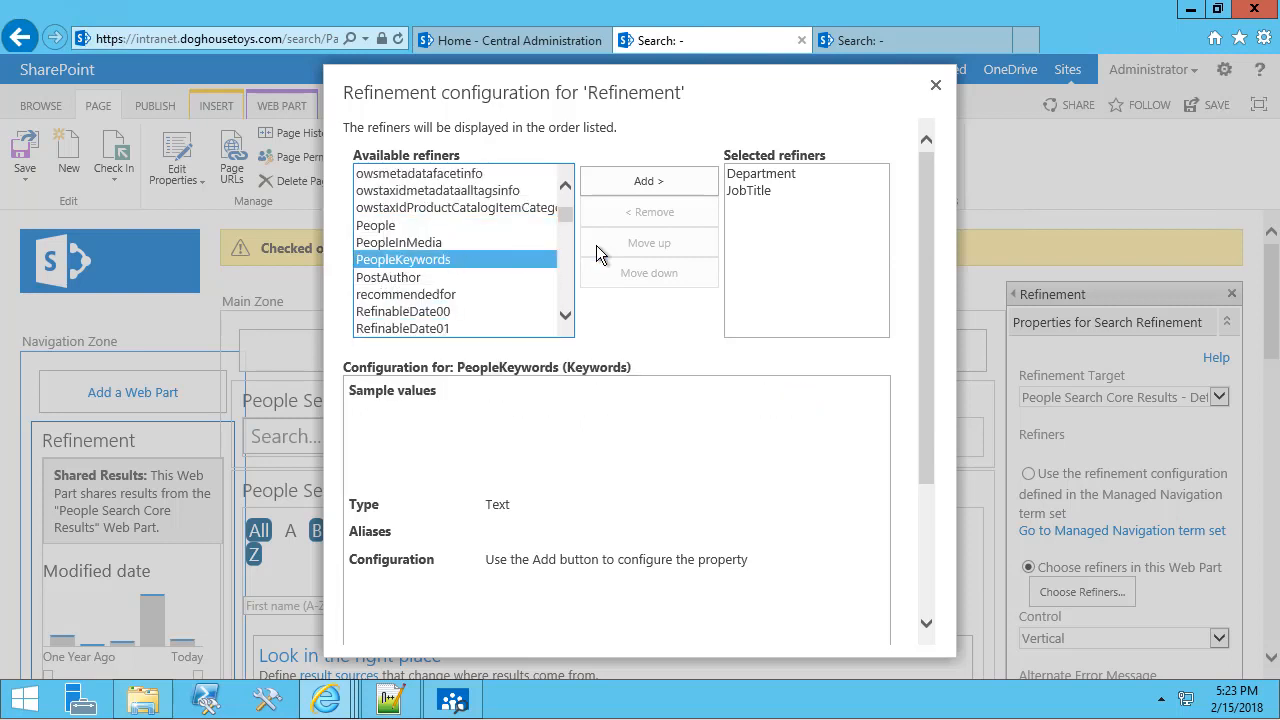
click(648, 181)
click(514, 563)
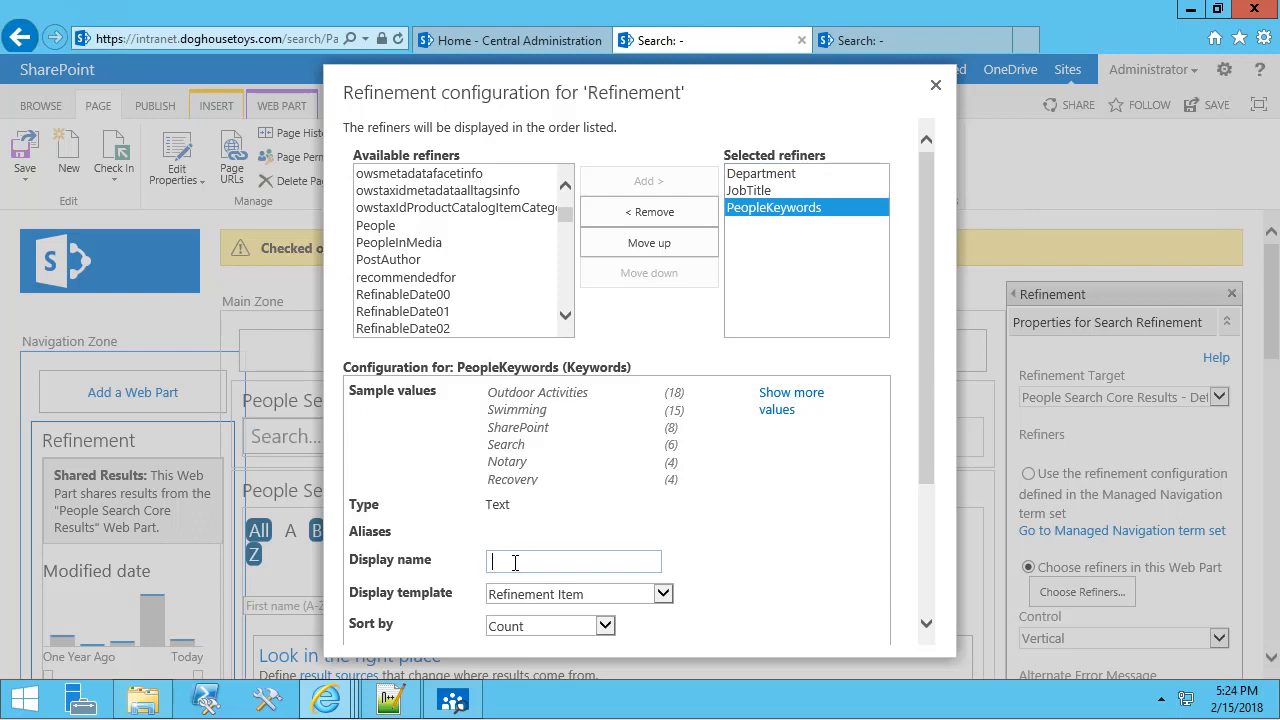
text(Keywords)
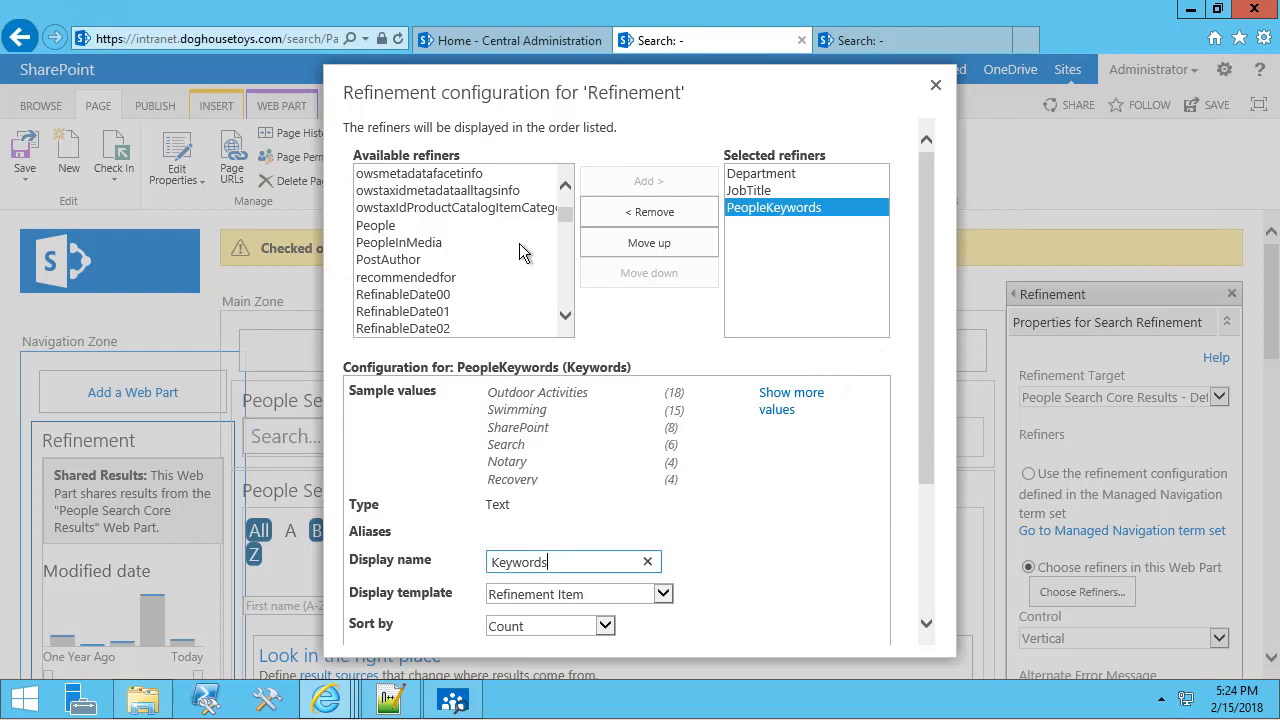
Add BaseOfficeLocation labelled 'Office Location' and confirm the refiner selection.
click(457, 230)
key(Home)
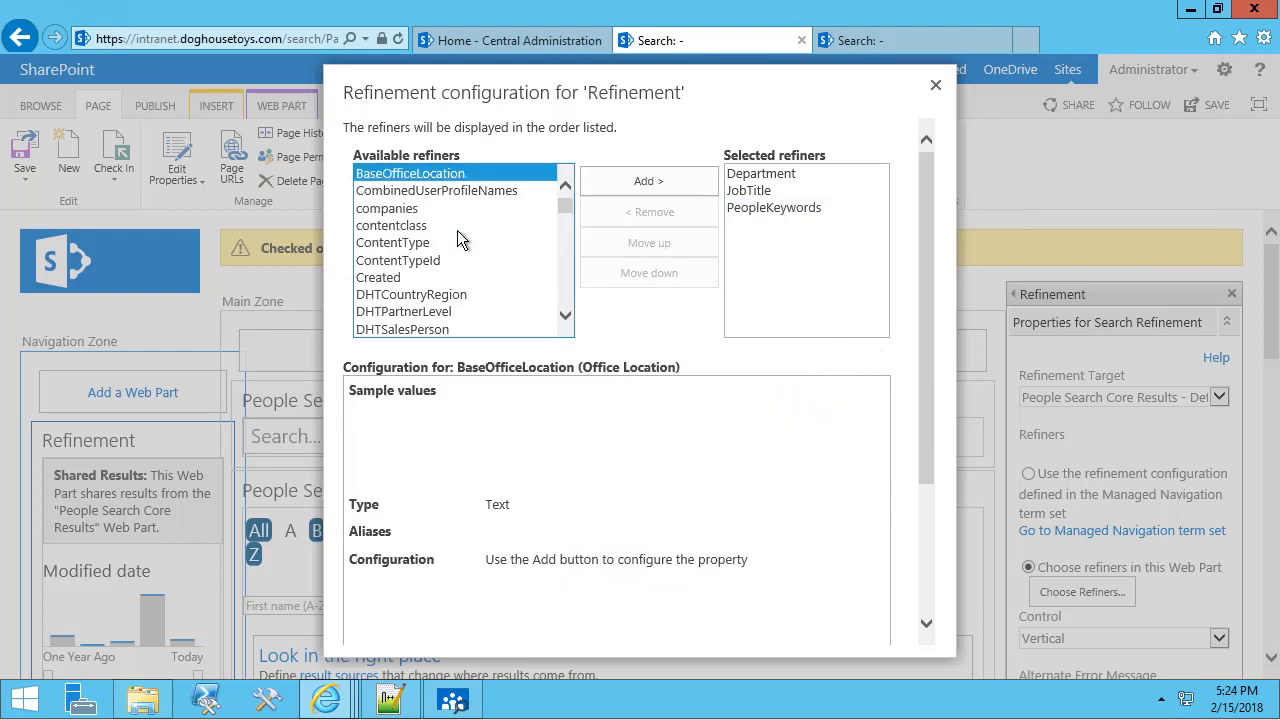
click(604, 190)
click(530, 562)
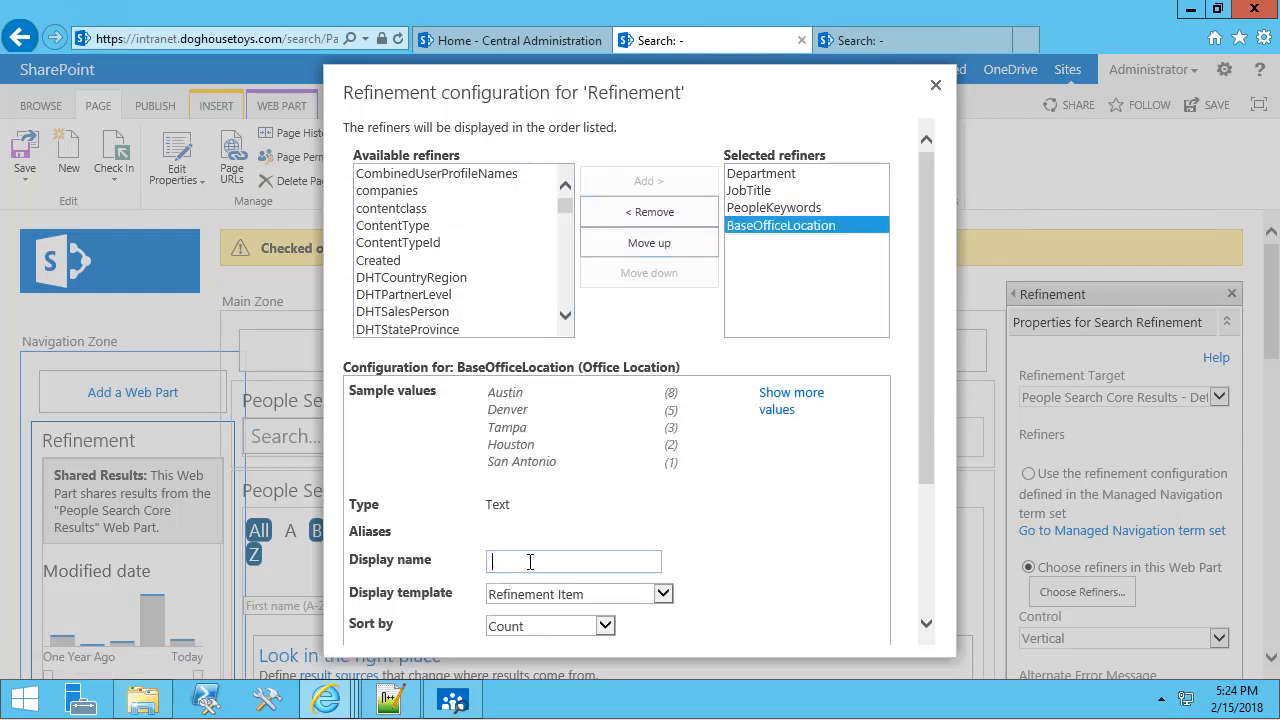
text(Office Locations)
key(BackSpace)
drag(932, 423, 918, 578)
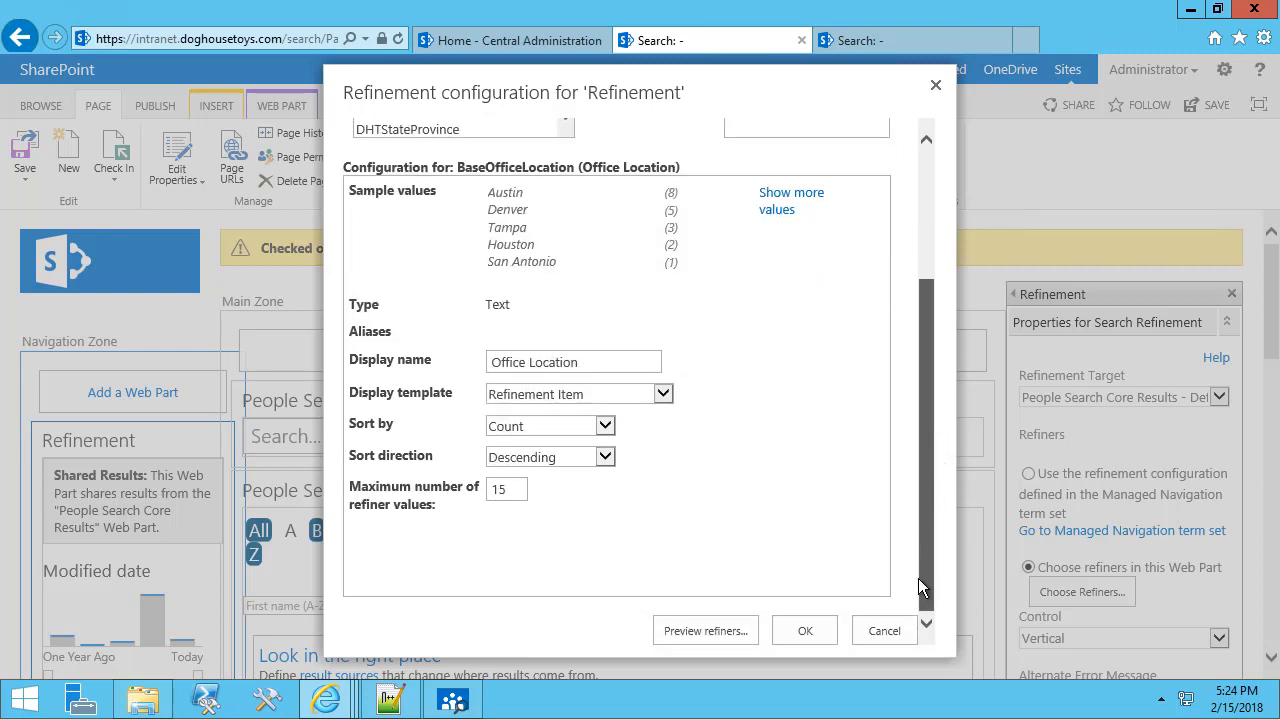
click(820, 631)
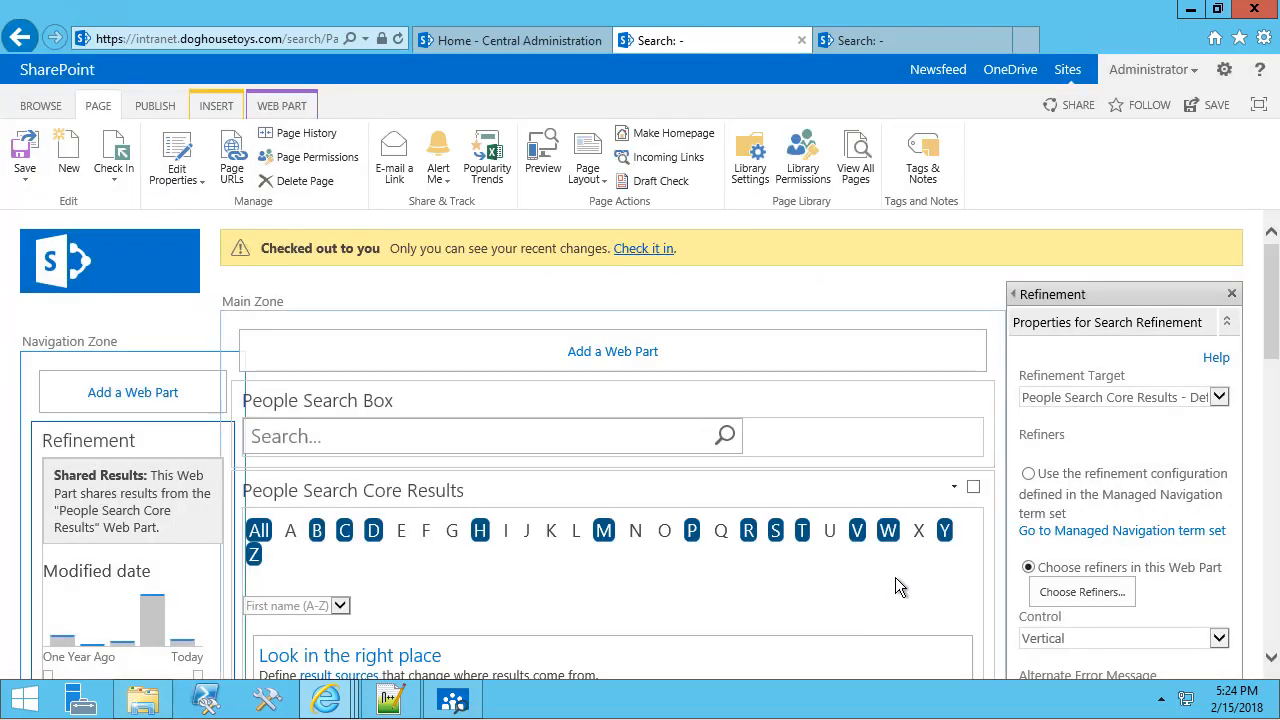
Apply the Refinement web part settings and check in the Employee Directory page.
scroll(1056, 545, down, 5)
click(1040, 373)
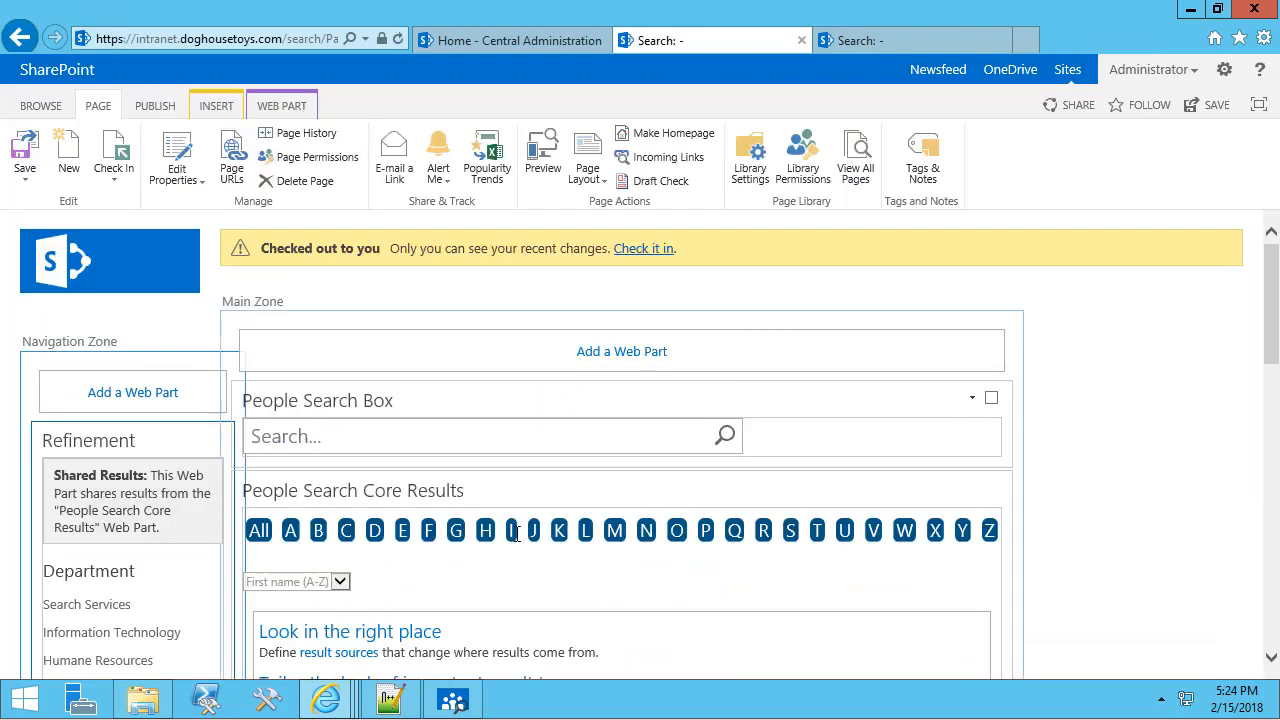
scroll(210, 535, down, 10)
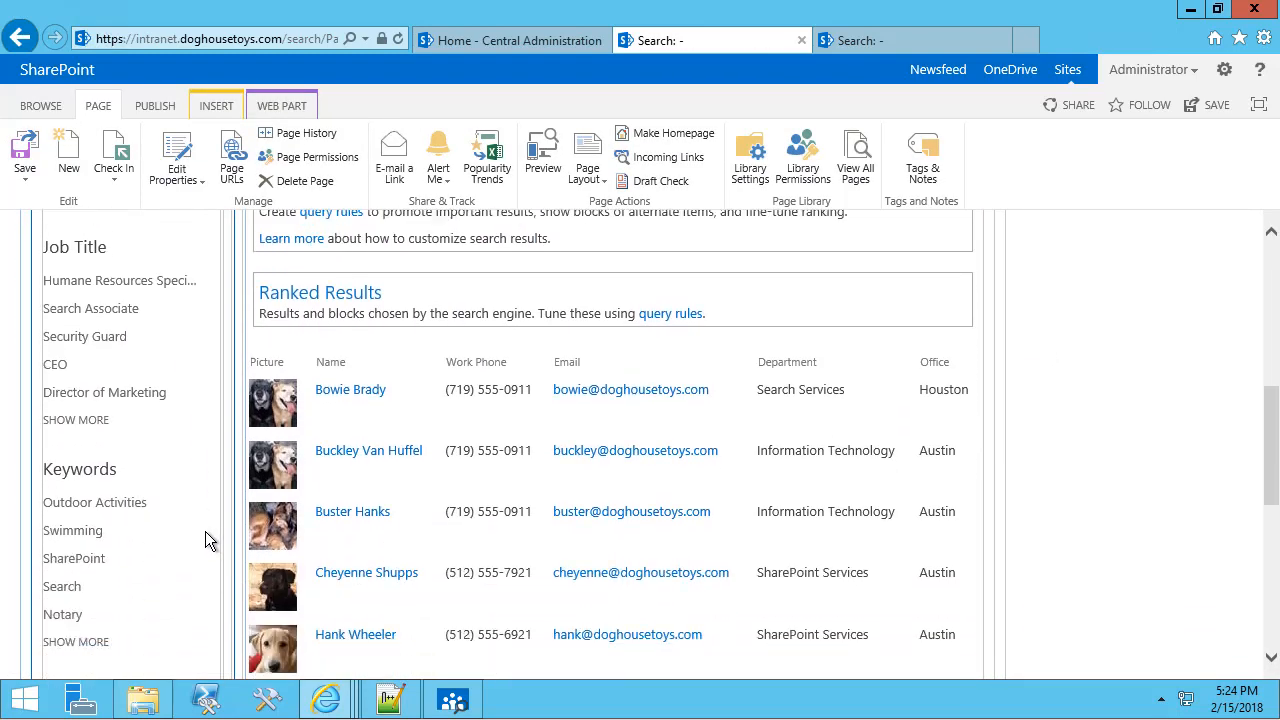
scroll(206, 522, up, 10)
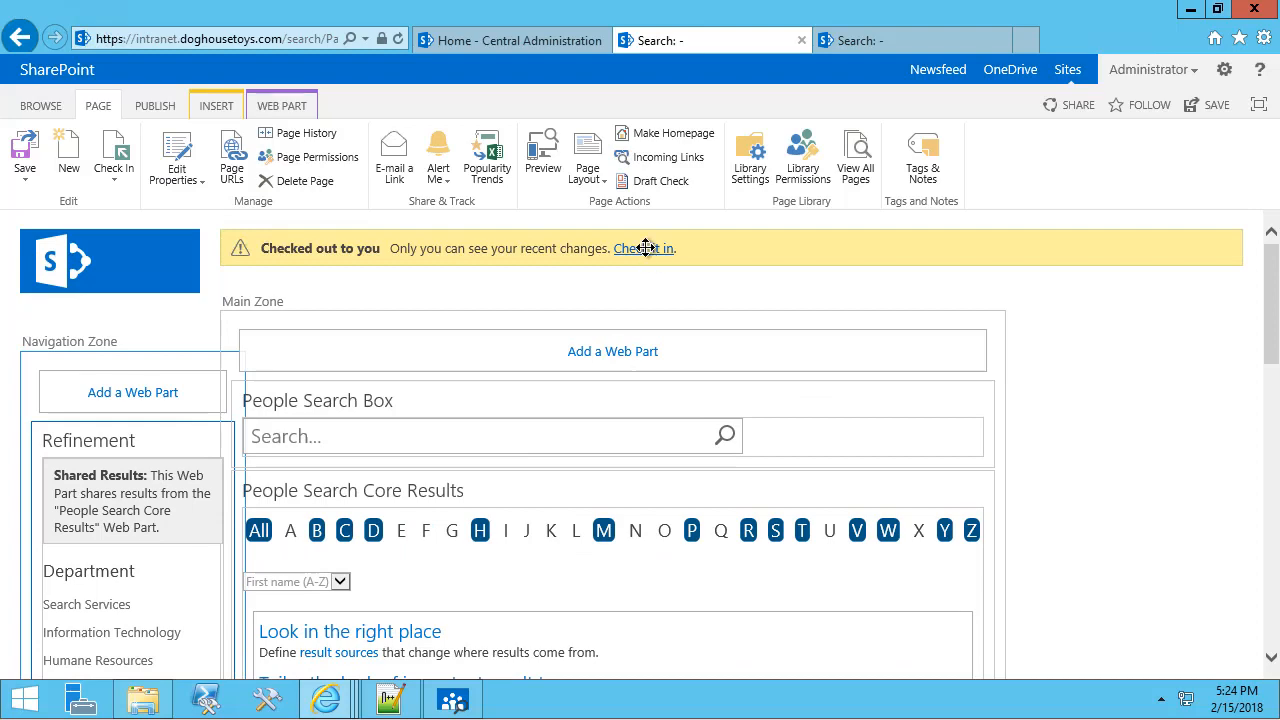
click(645, 248)
click(716, 460)
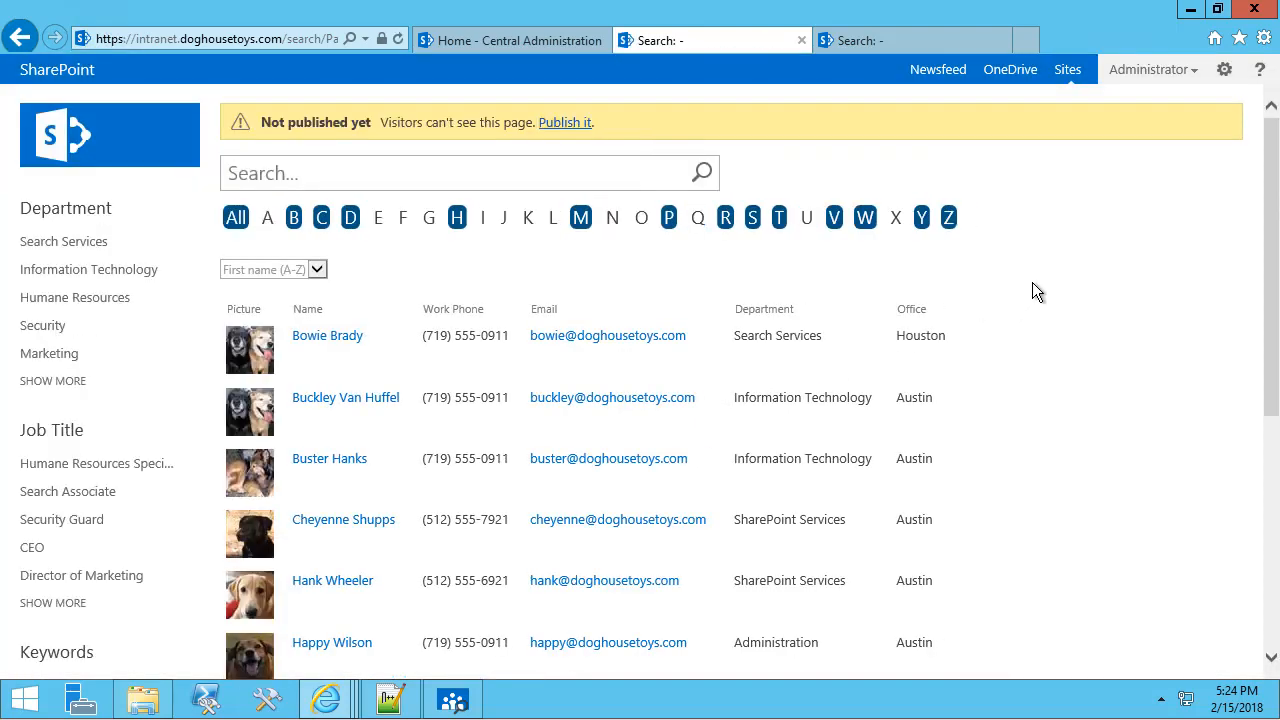
Refine the directory to the Search Services department and the Search Associate job title.
scroll(1065, 301, down, 3)
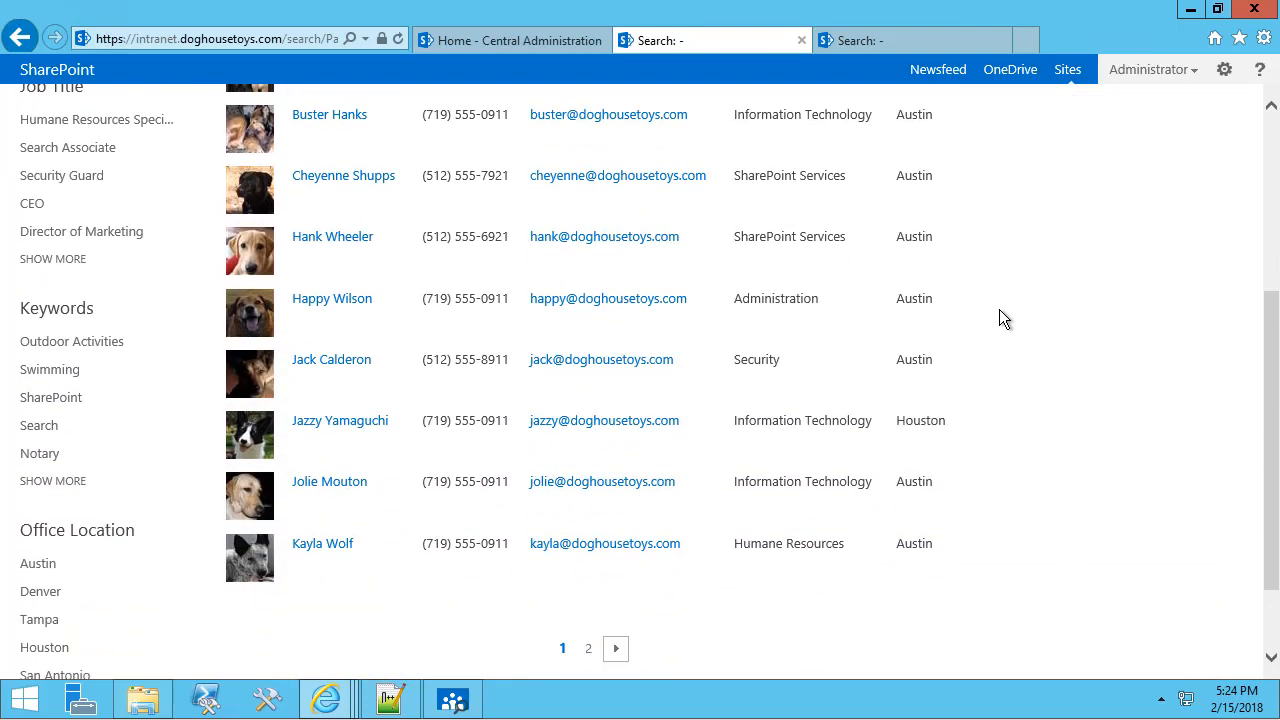
scroll(1013, 430, up, 3)
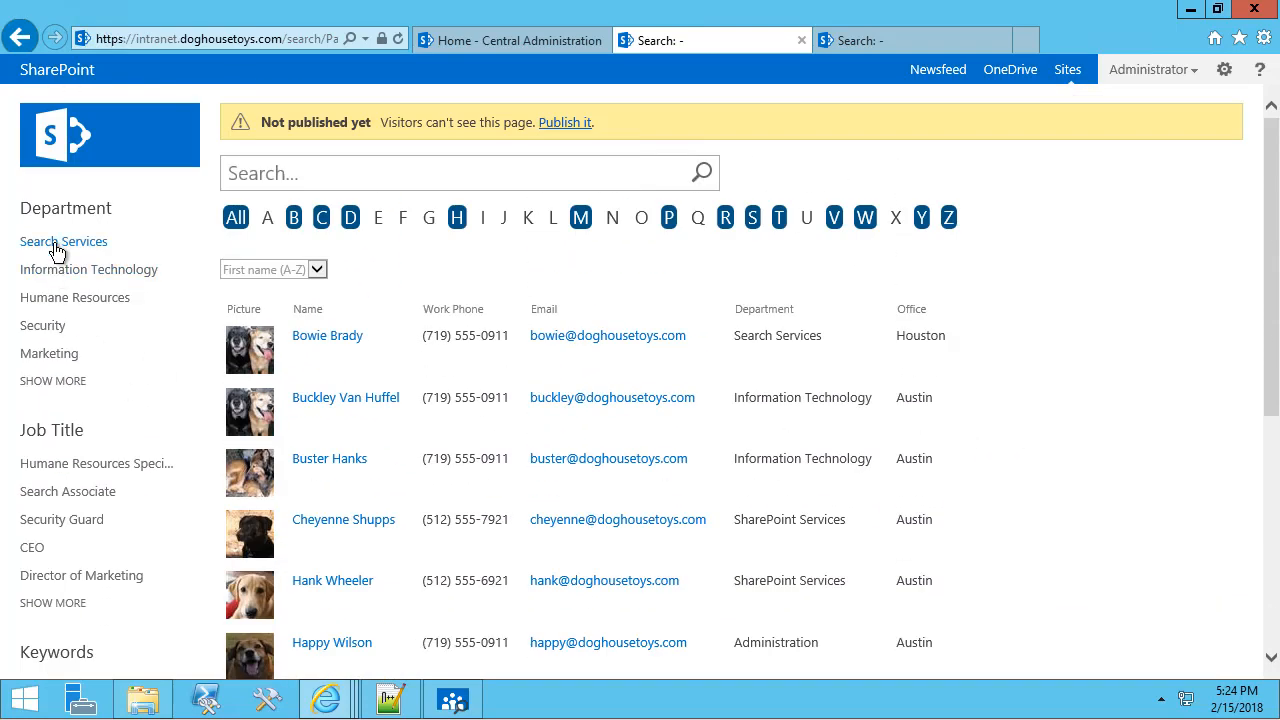
click(58, 247)
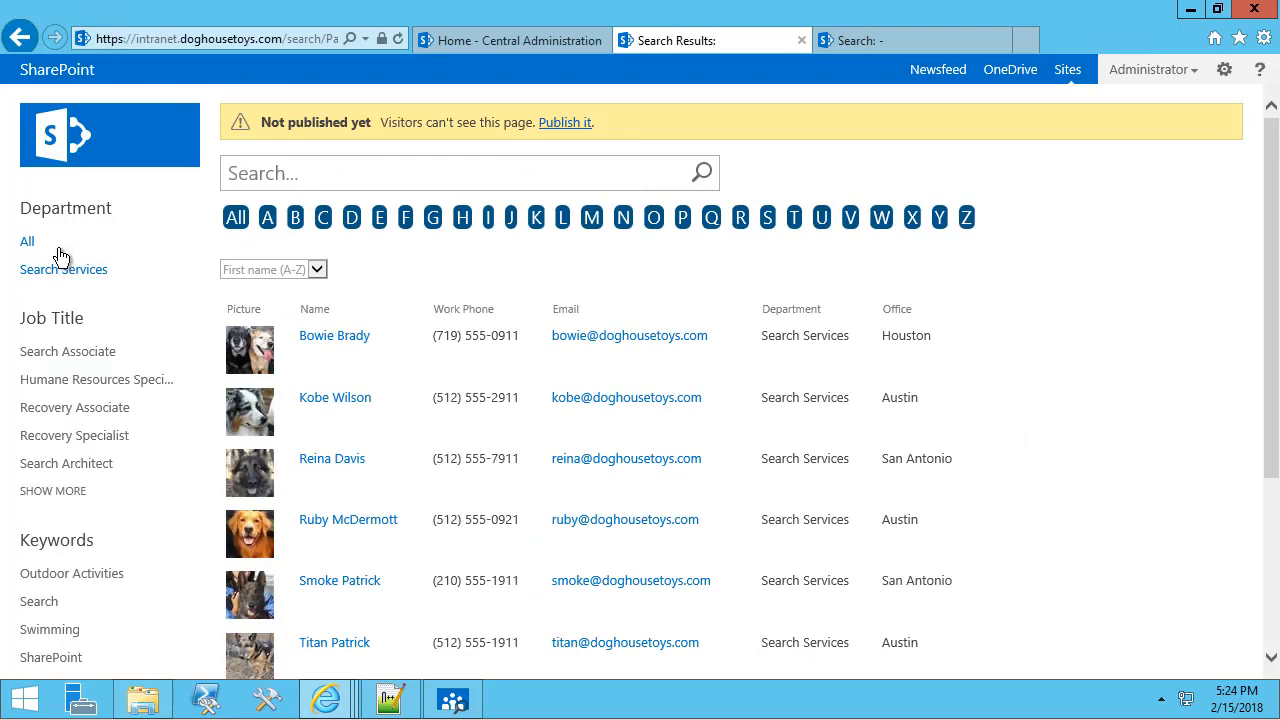
click(76, 356)
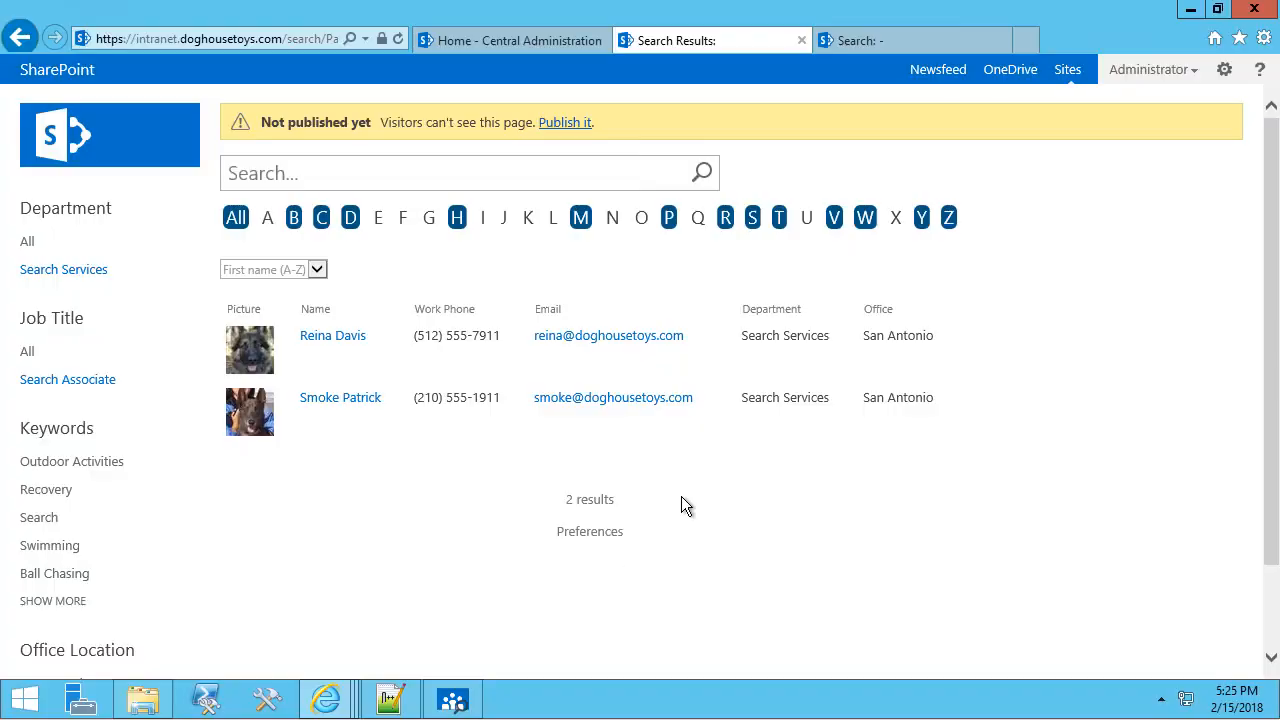
Clear the refiners and page through to page 3 of the 30 people results.
click(236, 220)
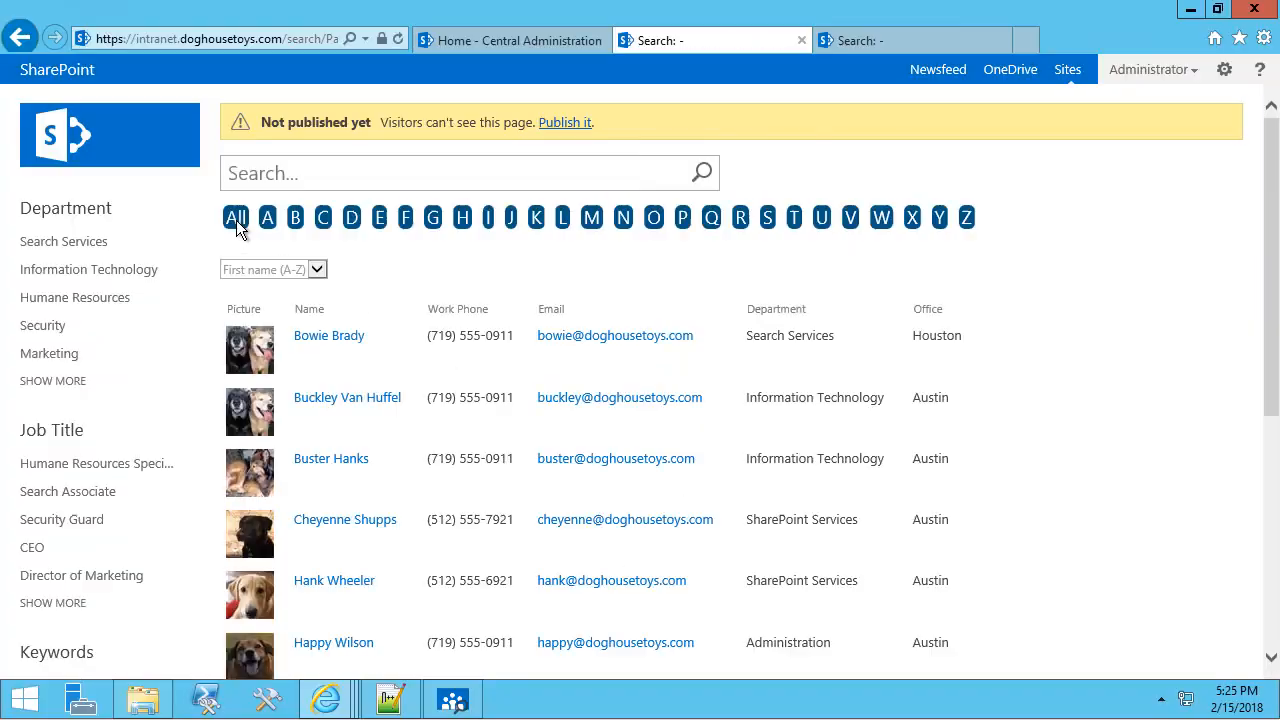
scroll(513, 291, down, 5)
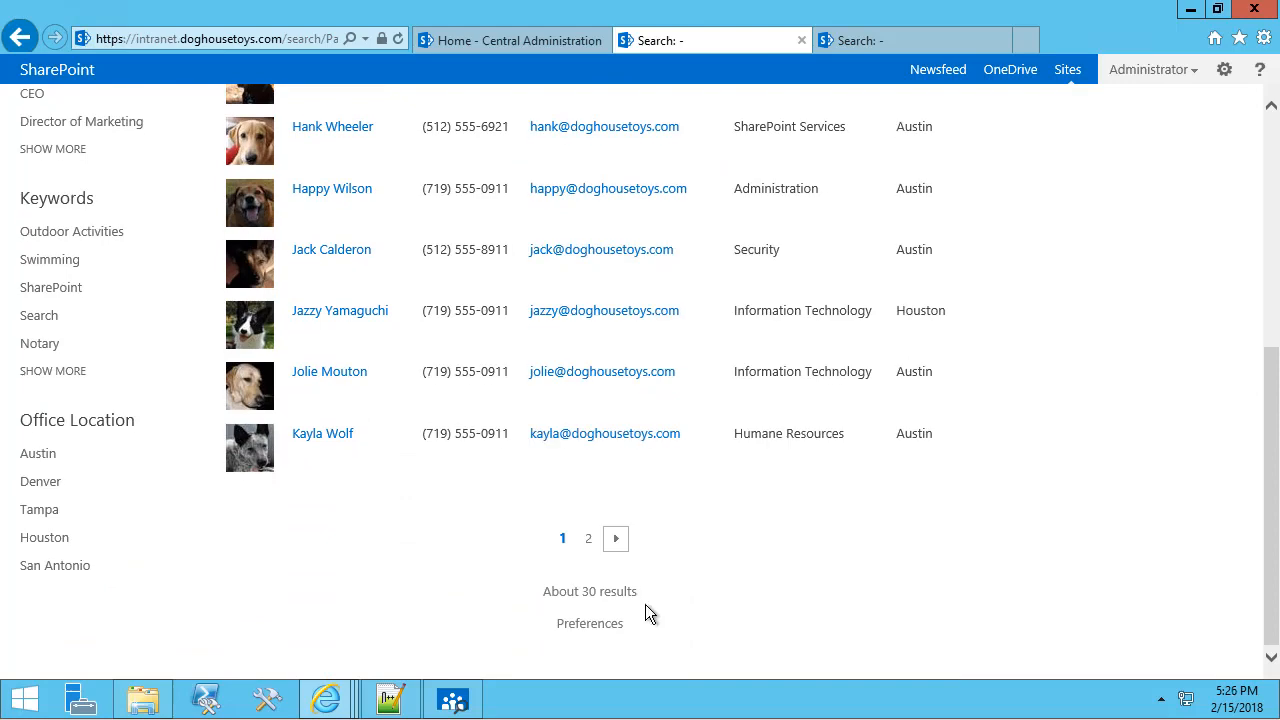
click(617, 545)
scroll(607, 428, down, 5)
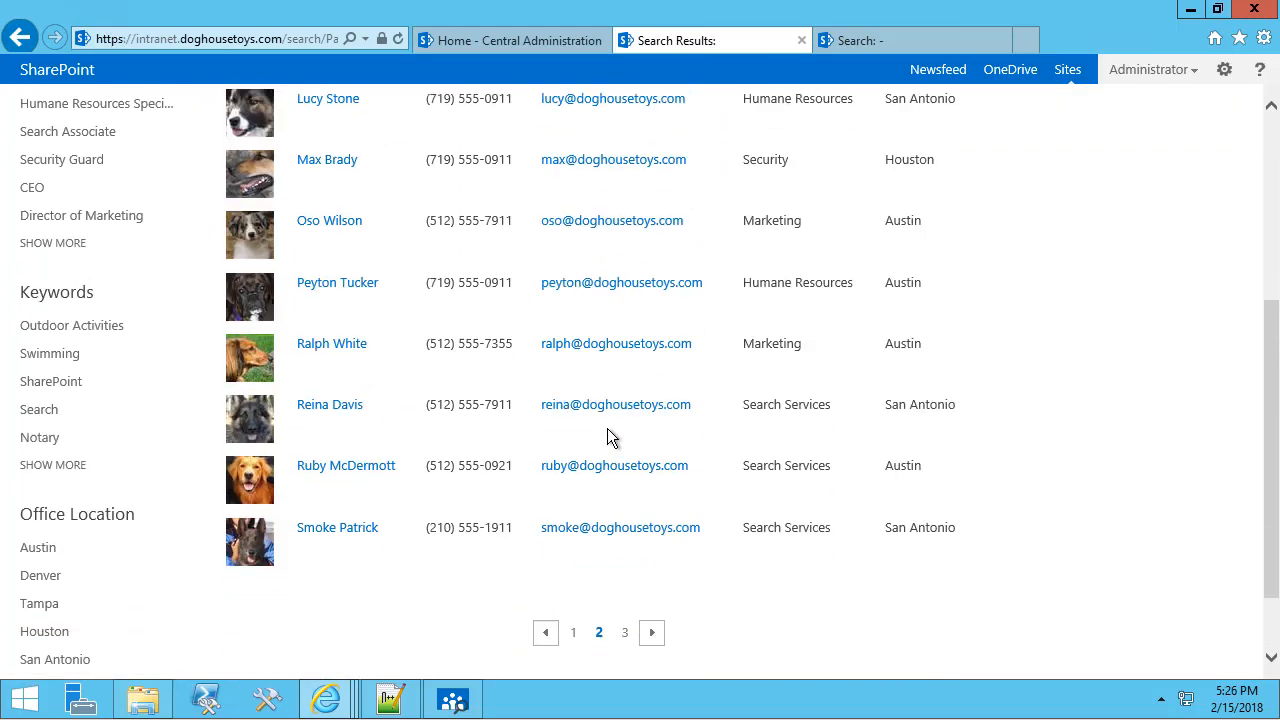
click(643, 590)
scroll(700, 545, down, 5)
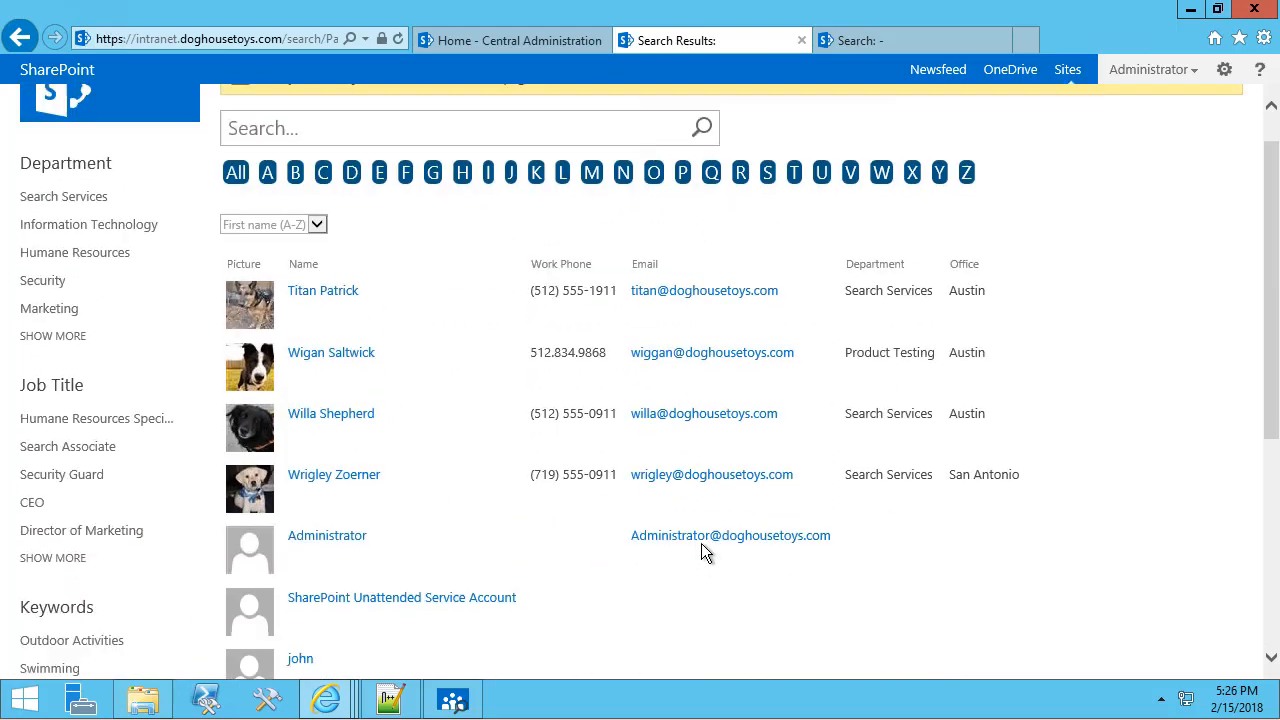
scroll(704, 543, down, 1)
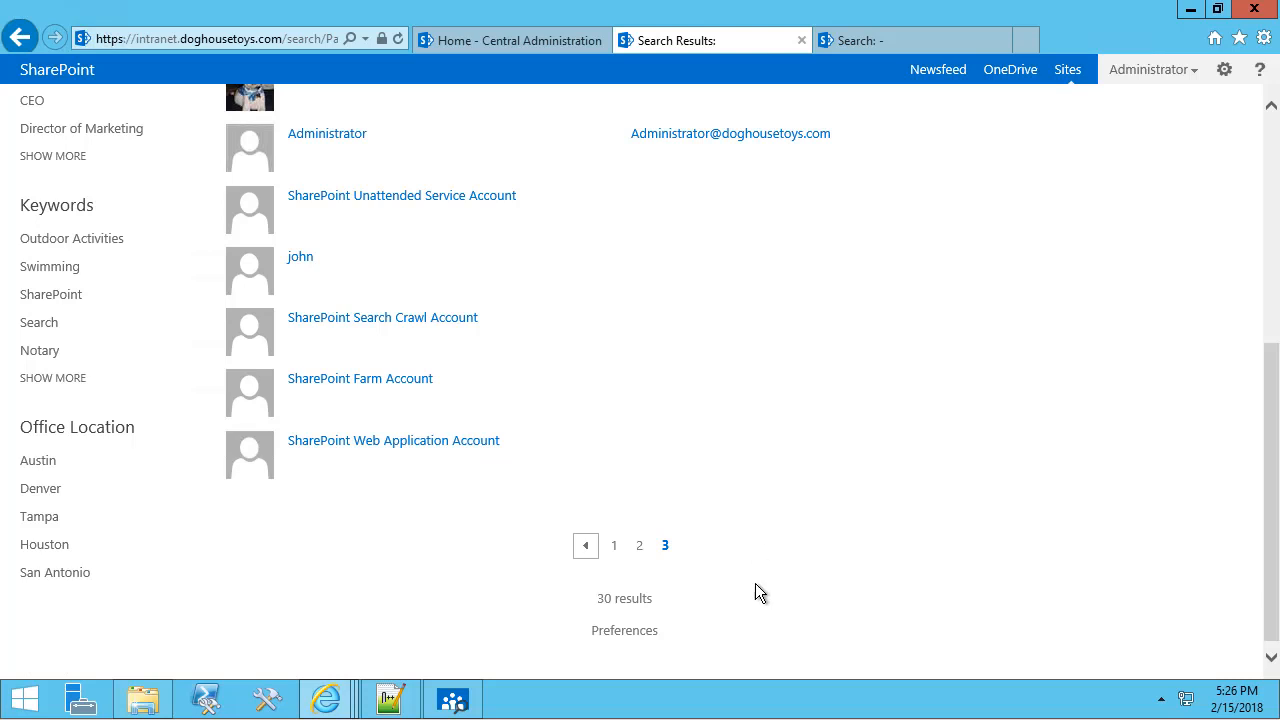
click(465, 695)
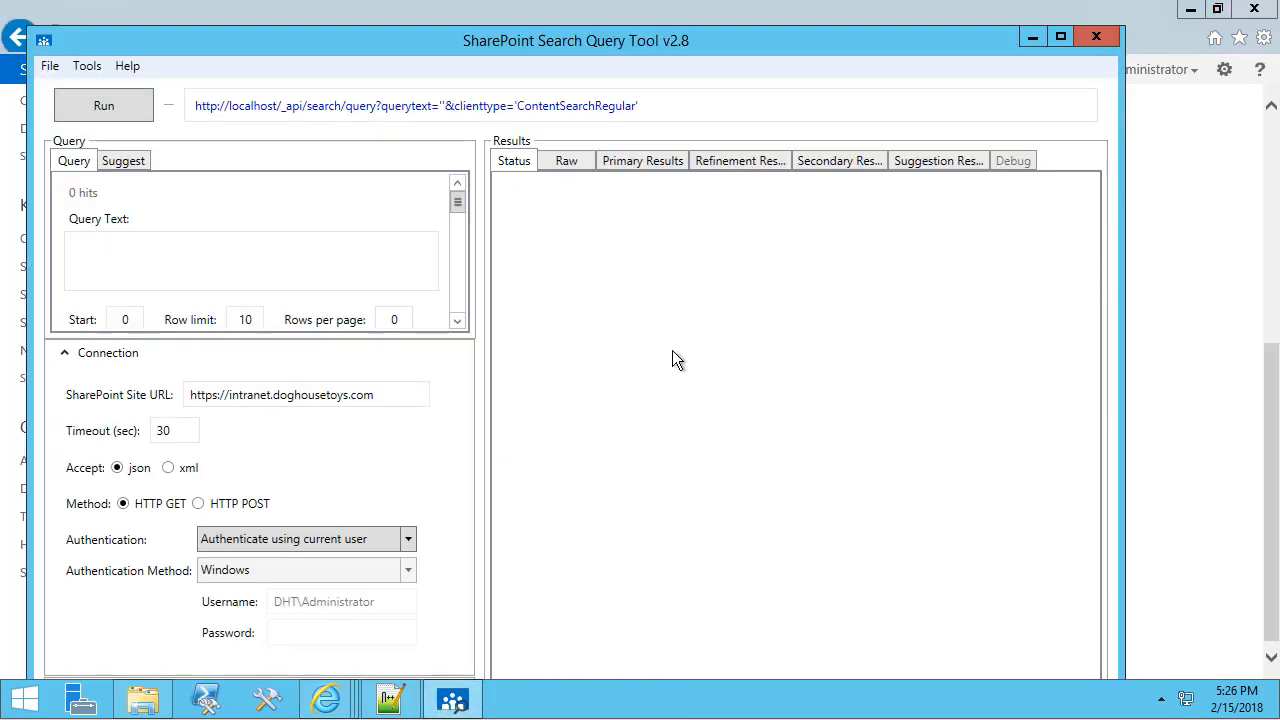
Maximize the Search Query Tool and run a * query against the intranet site.
double_click(726, 40)
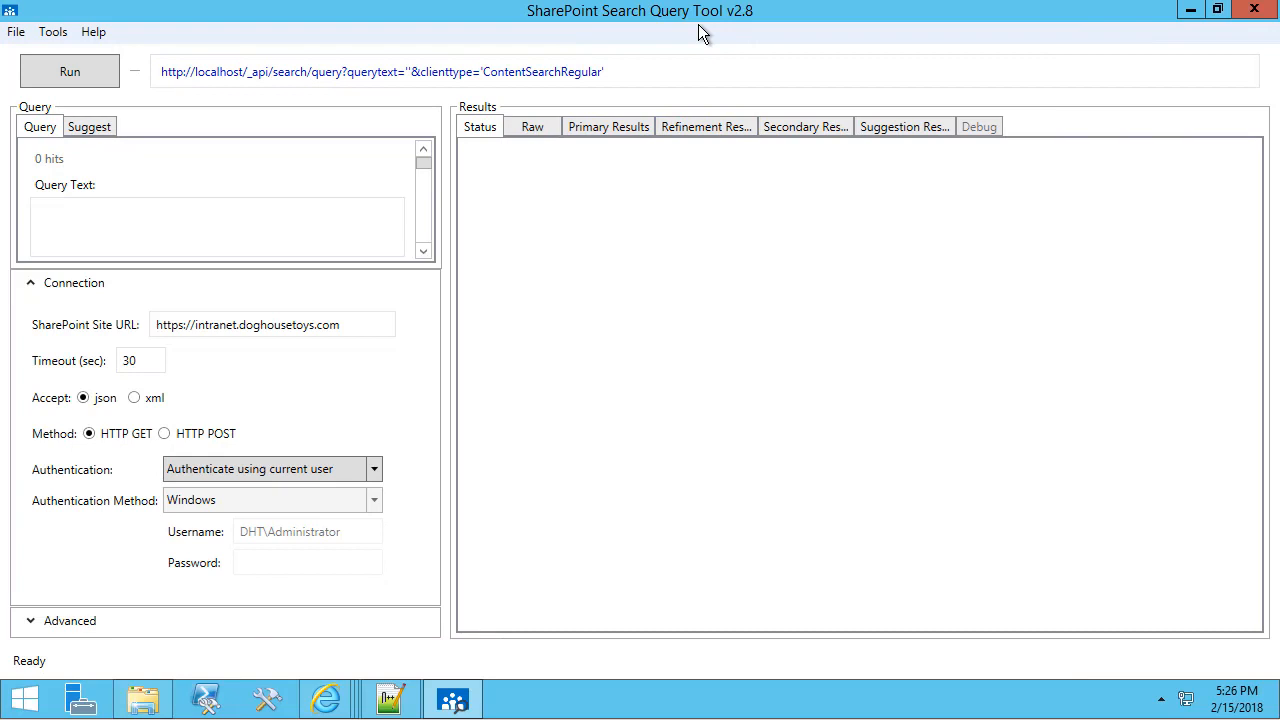
click(300, 324)
drag(300, 325, 138, 334)
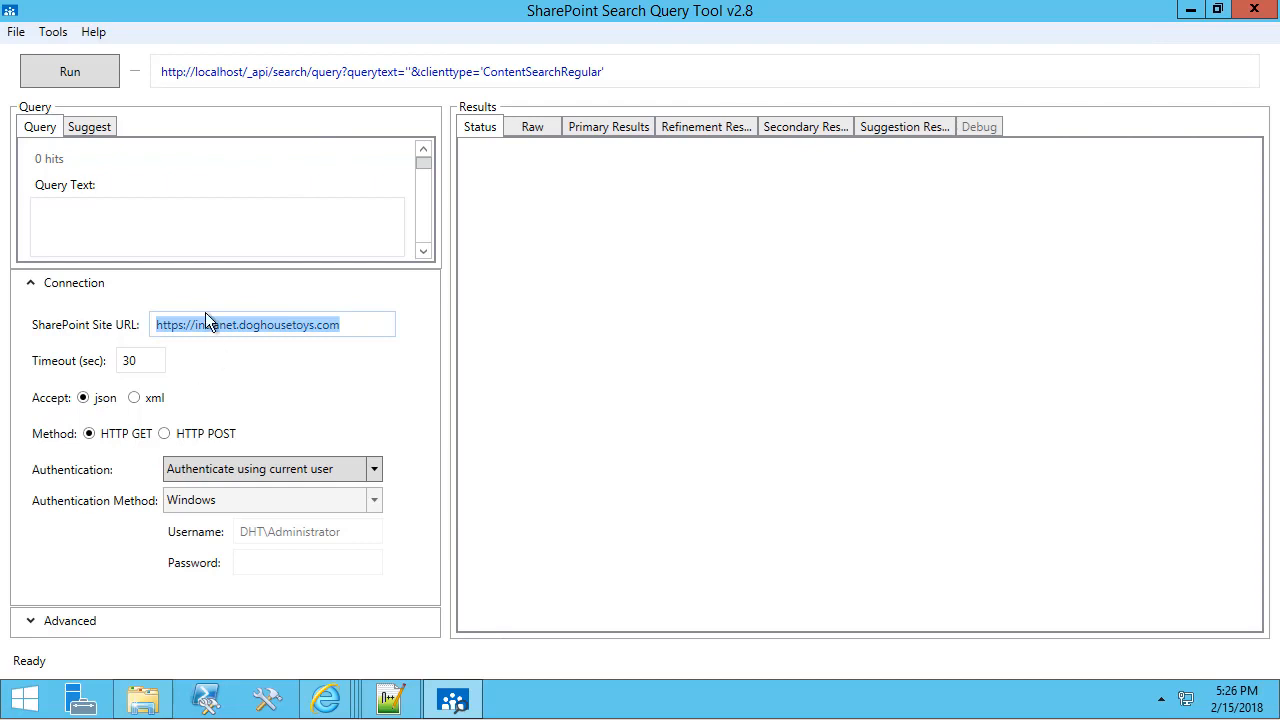
click(150, 236)
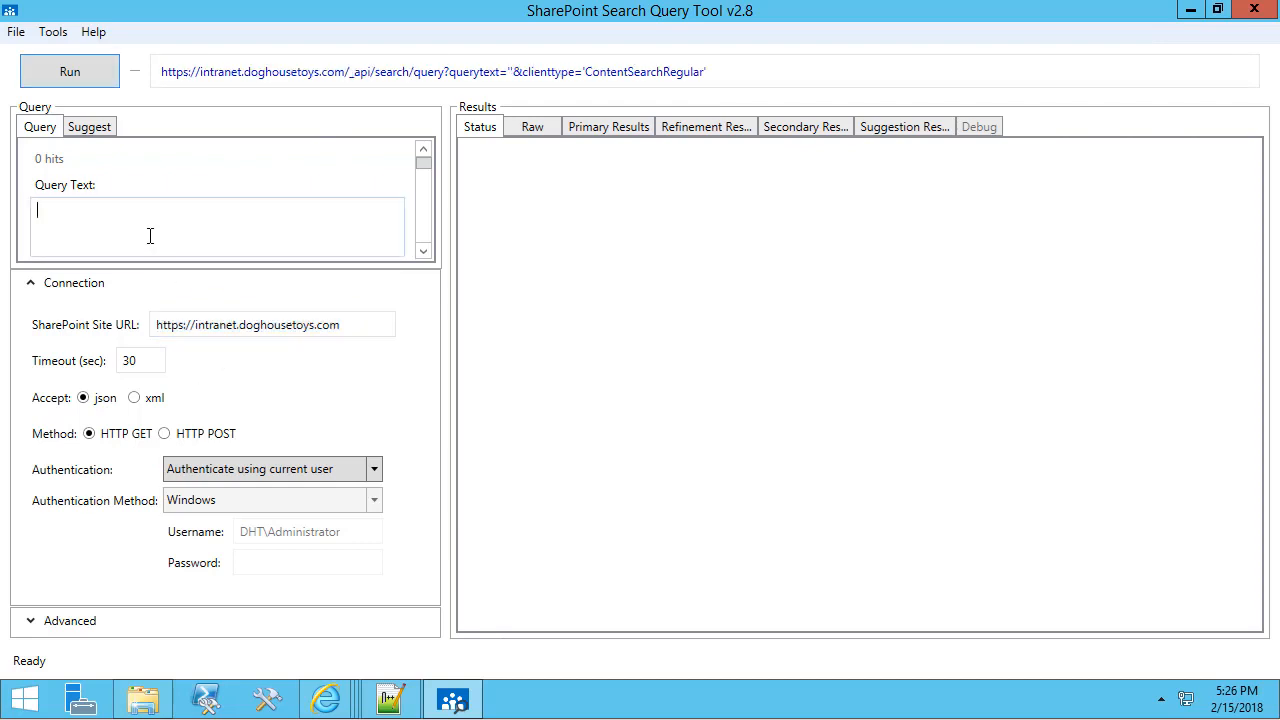
text(*)
click(91, 80)
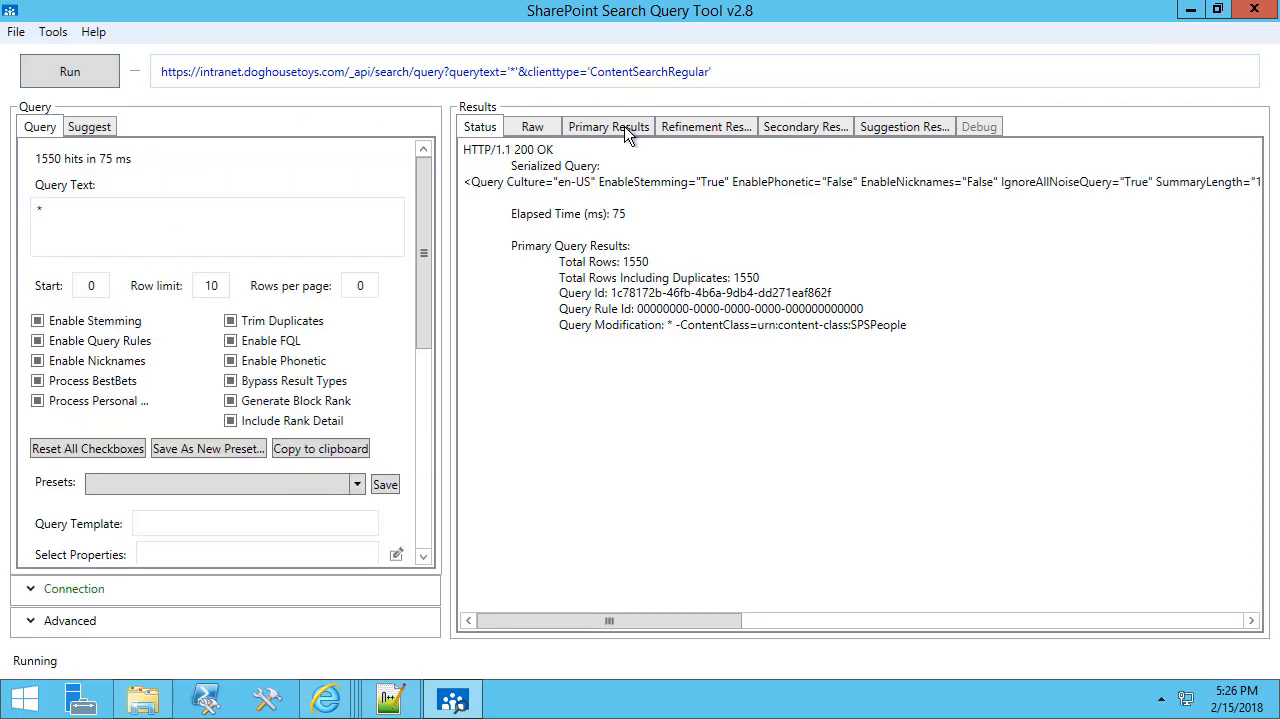
Set Result Source Id to Local People Results and rerun the query.
click(608, 128)
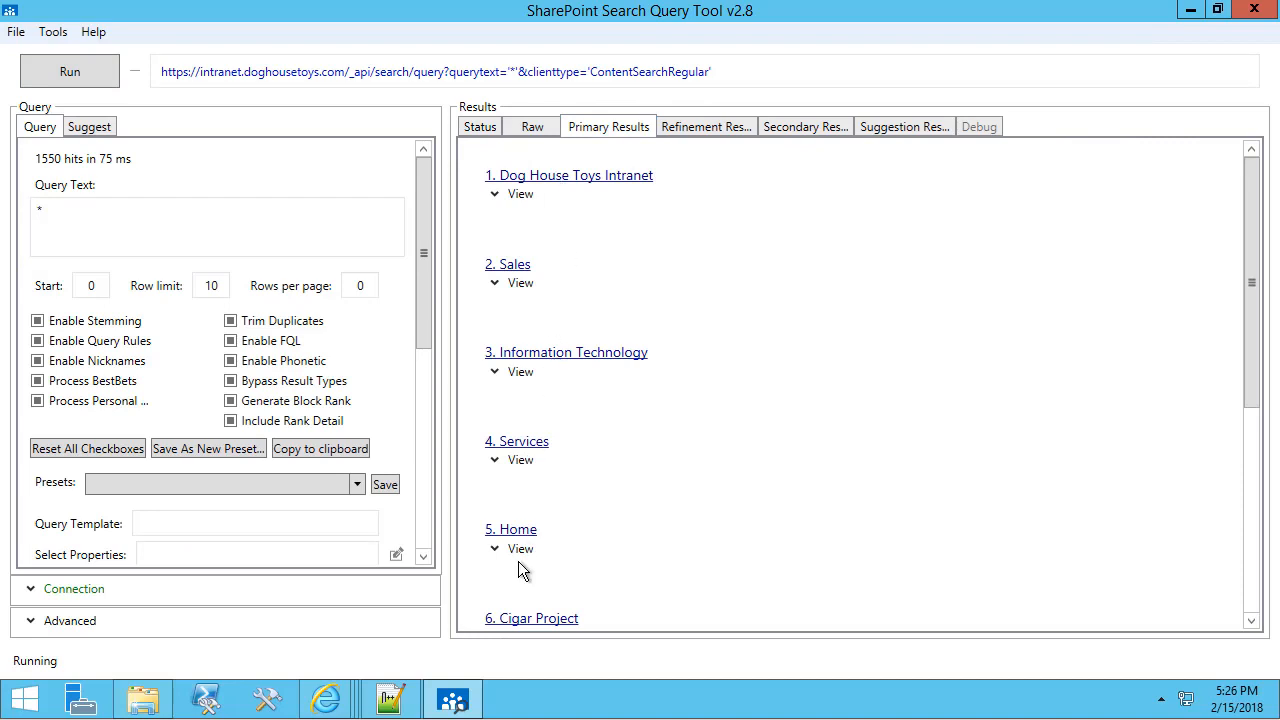
scroll(310, 248, down, 6)
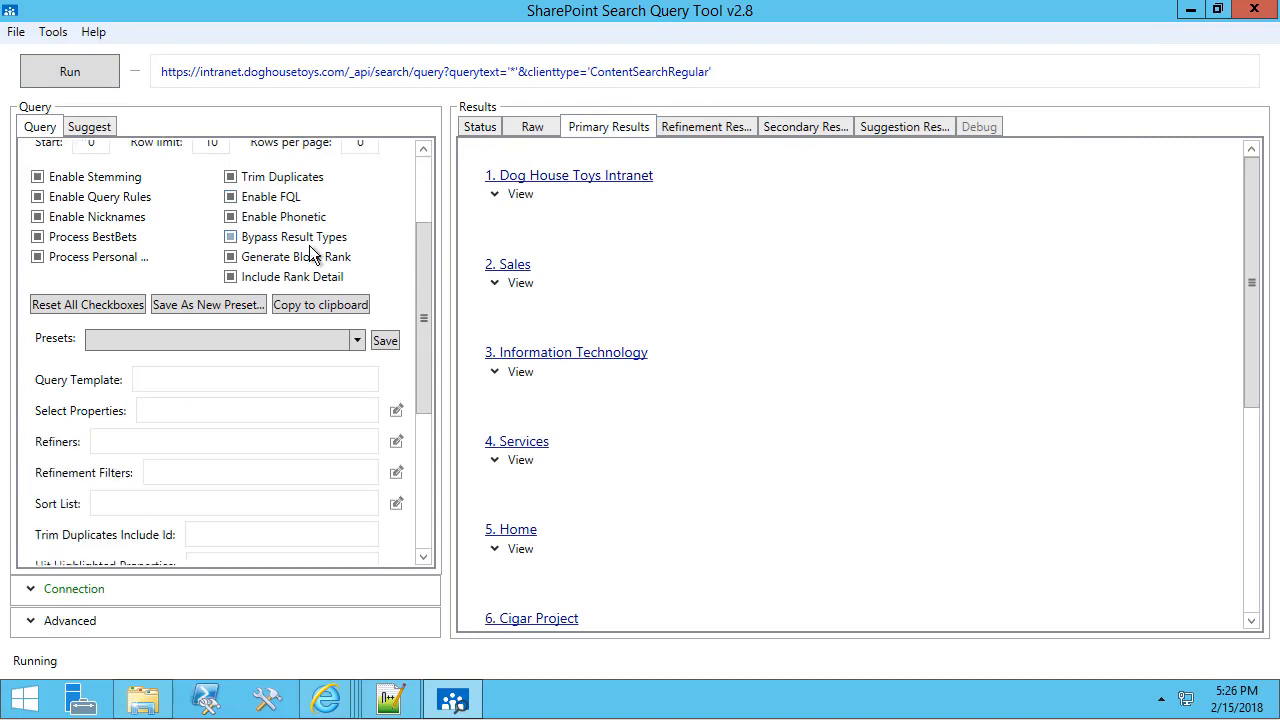
click(310, 368)
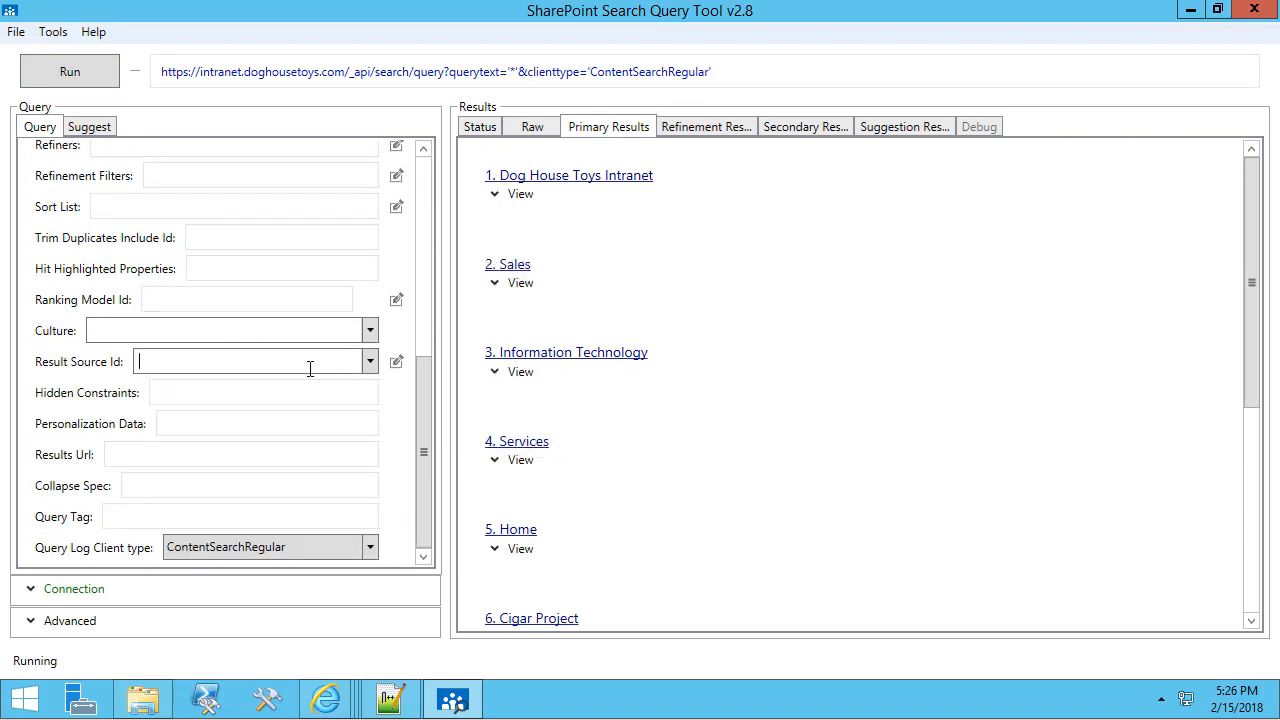
click(369, 362)
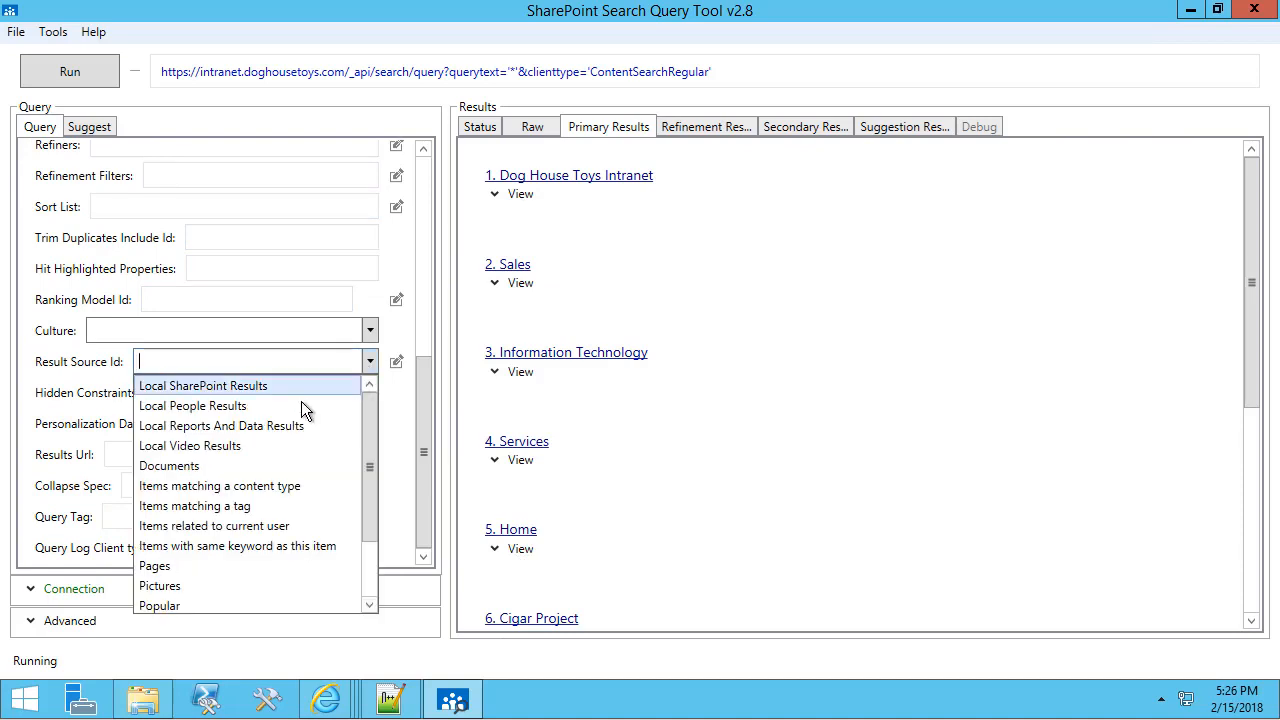
click(214, 406)
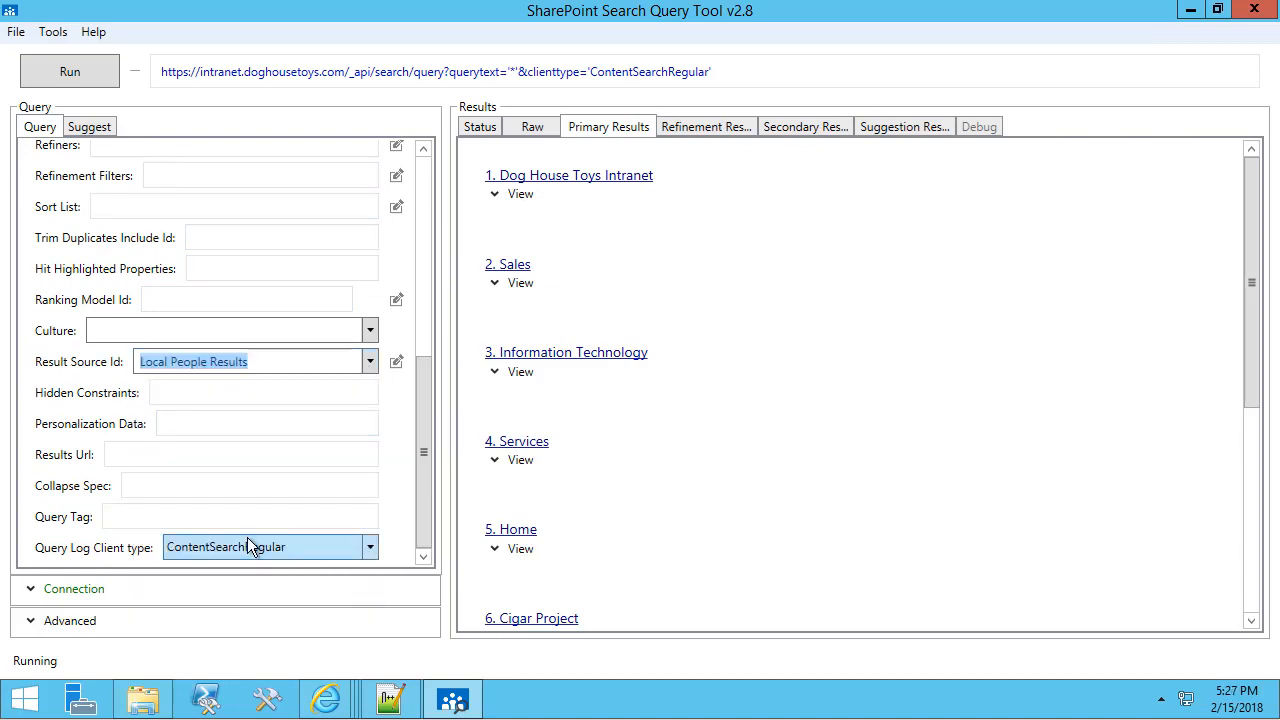
click(70, 74)
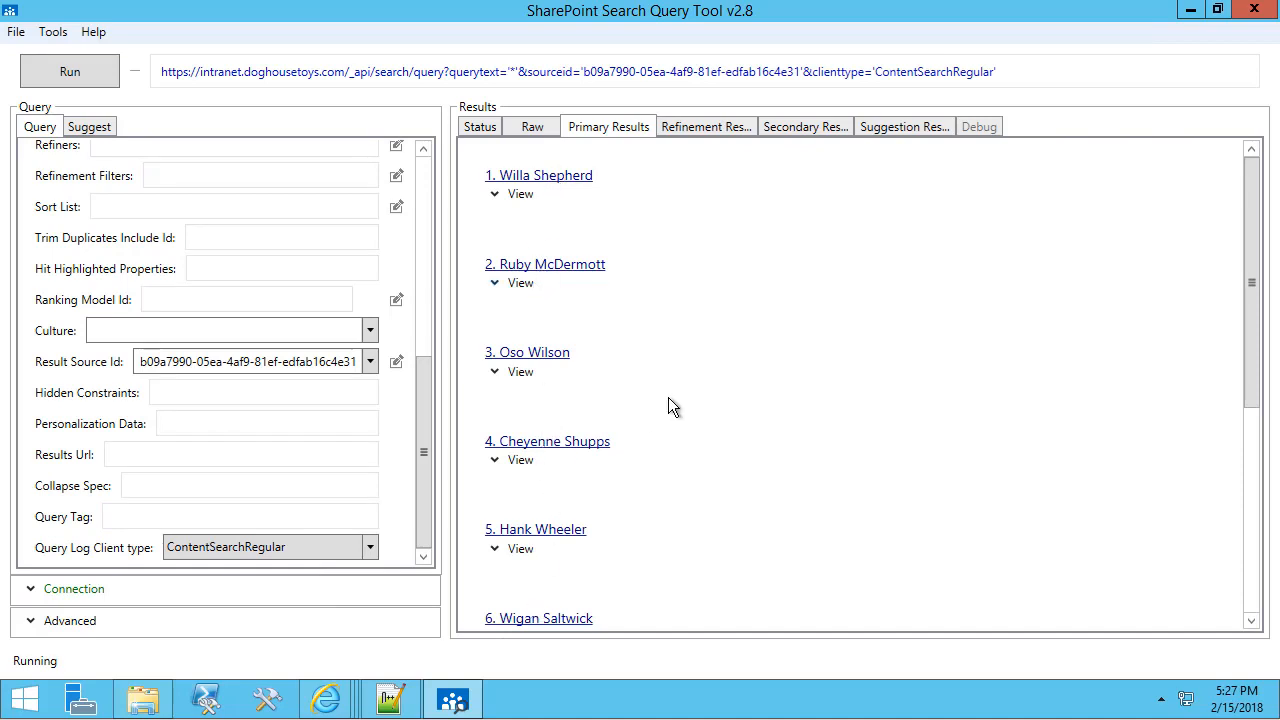
Raise the row limit to 50 and rerun so all 30 people are returned.
scroll(660, 400, down, 5)
scroll(250, 225, up, 10)
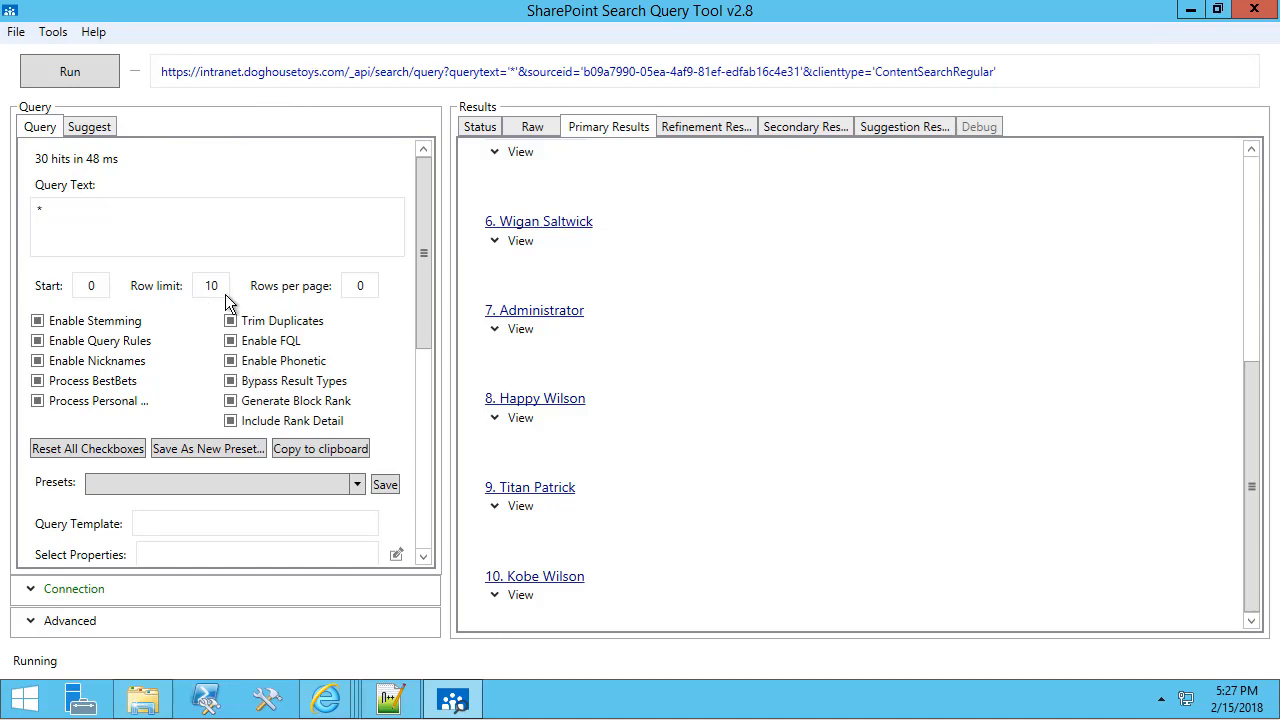
drag(220, 286, 193, 288)
click(70, 70)
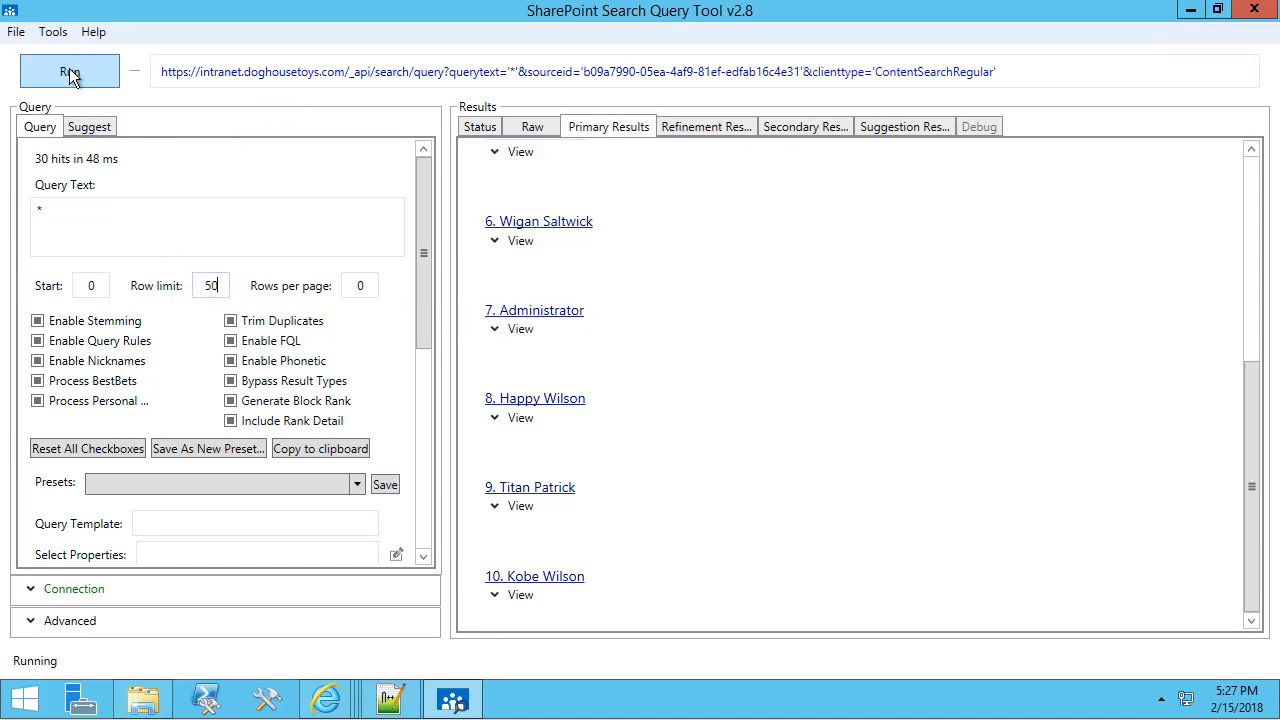
scroll(560, 285, down, 15)
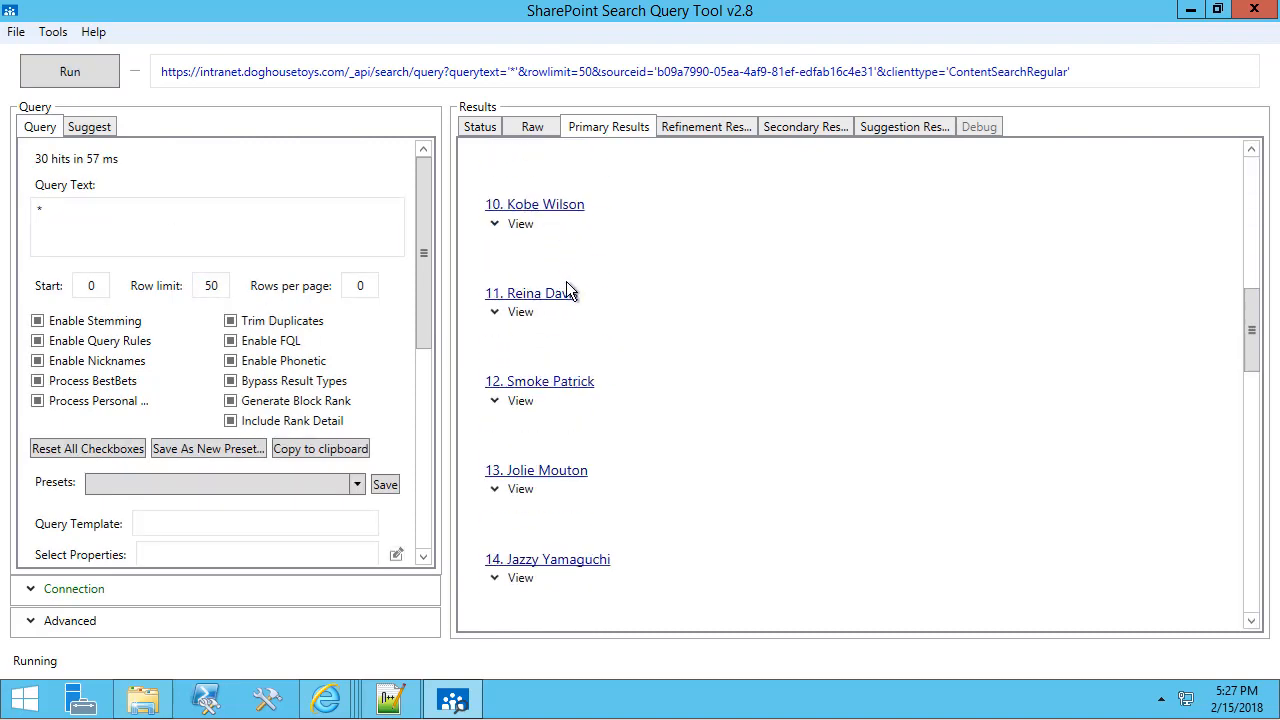
scroll(570, 297, down, 1)
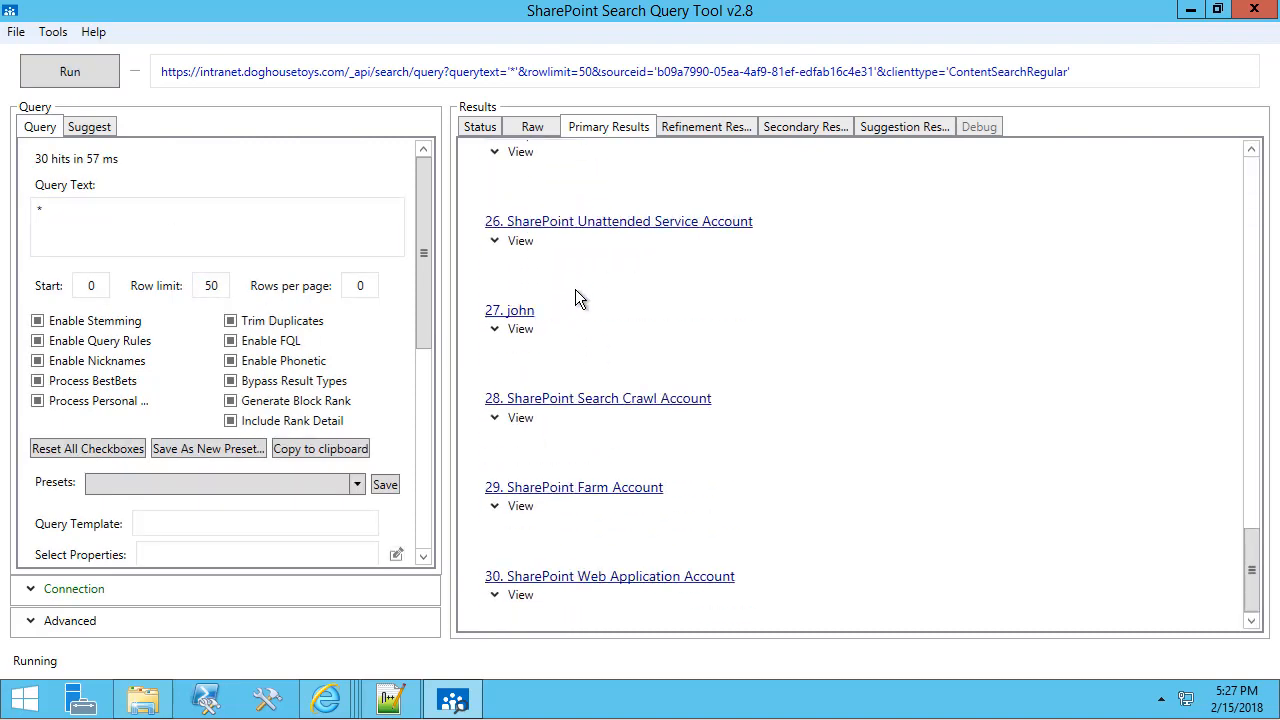
Expand result 28 and highlight its account name dht\srv_sp_crawl.
click(497, 420)
scroll(714, 363, down, 8)
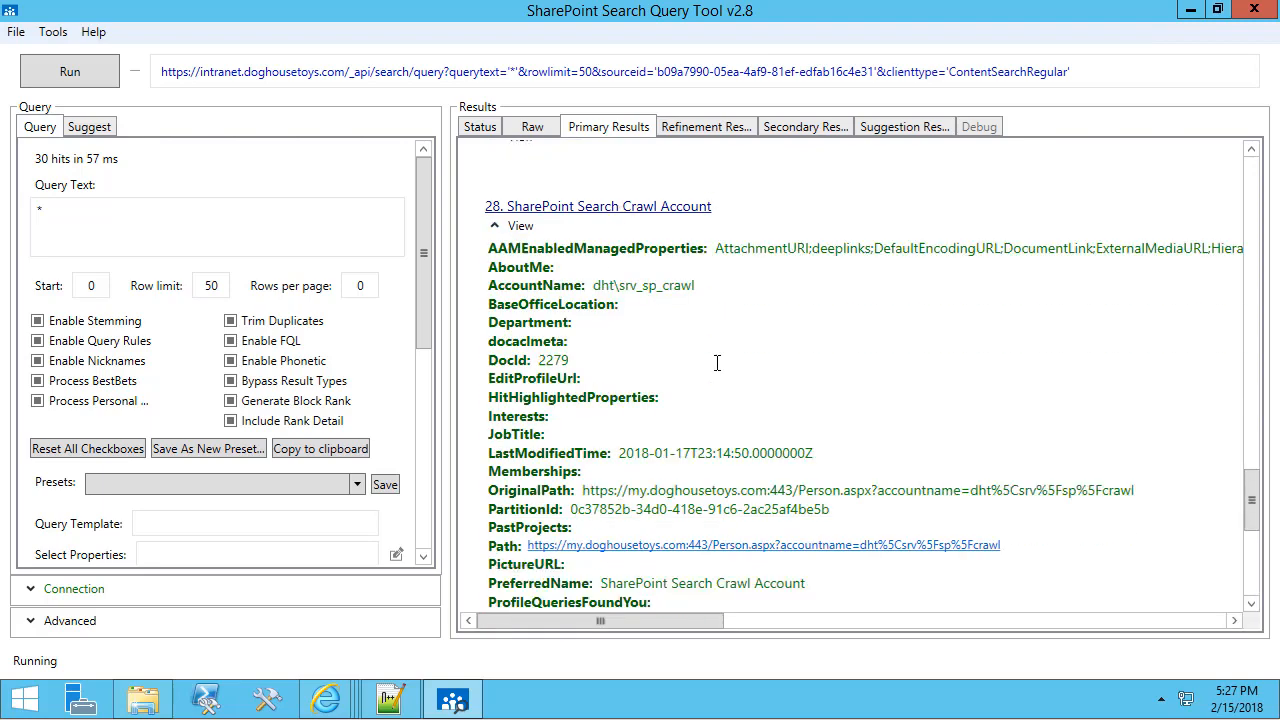
scroll(724, 365, up, 6)
click(594, 384)
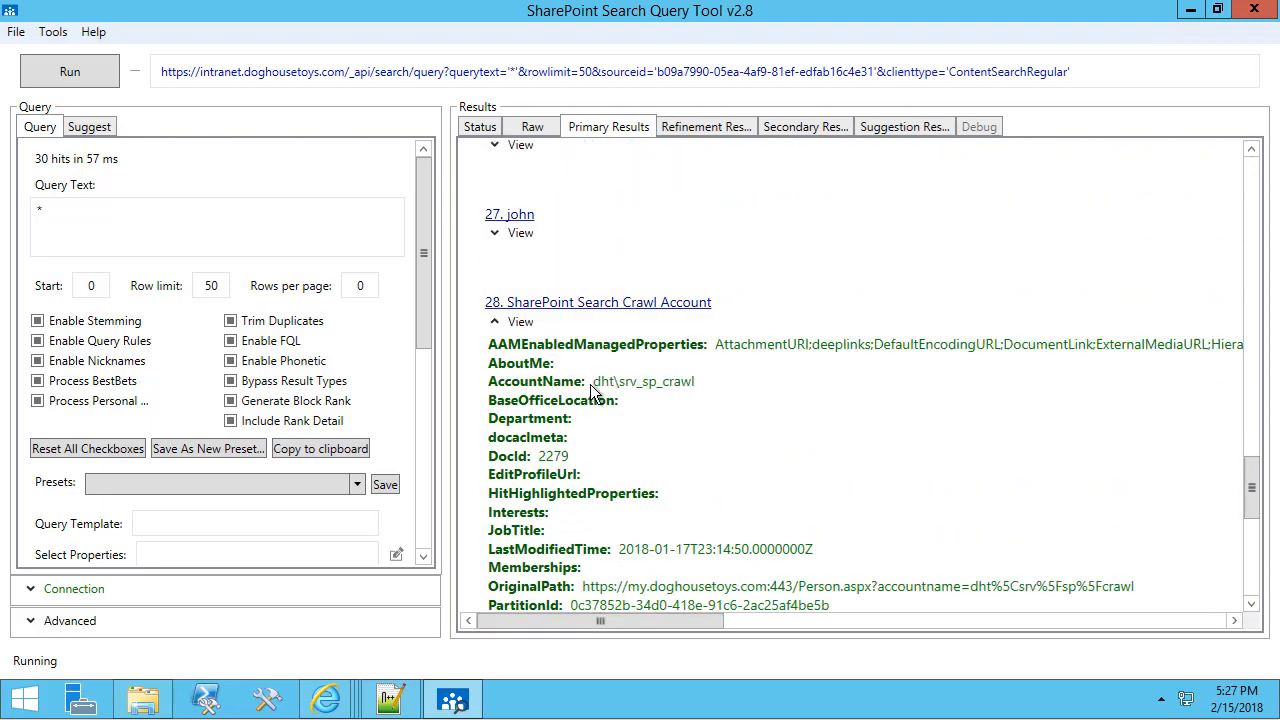
drag(640, 384, 700, 381)
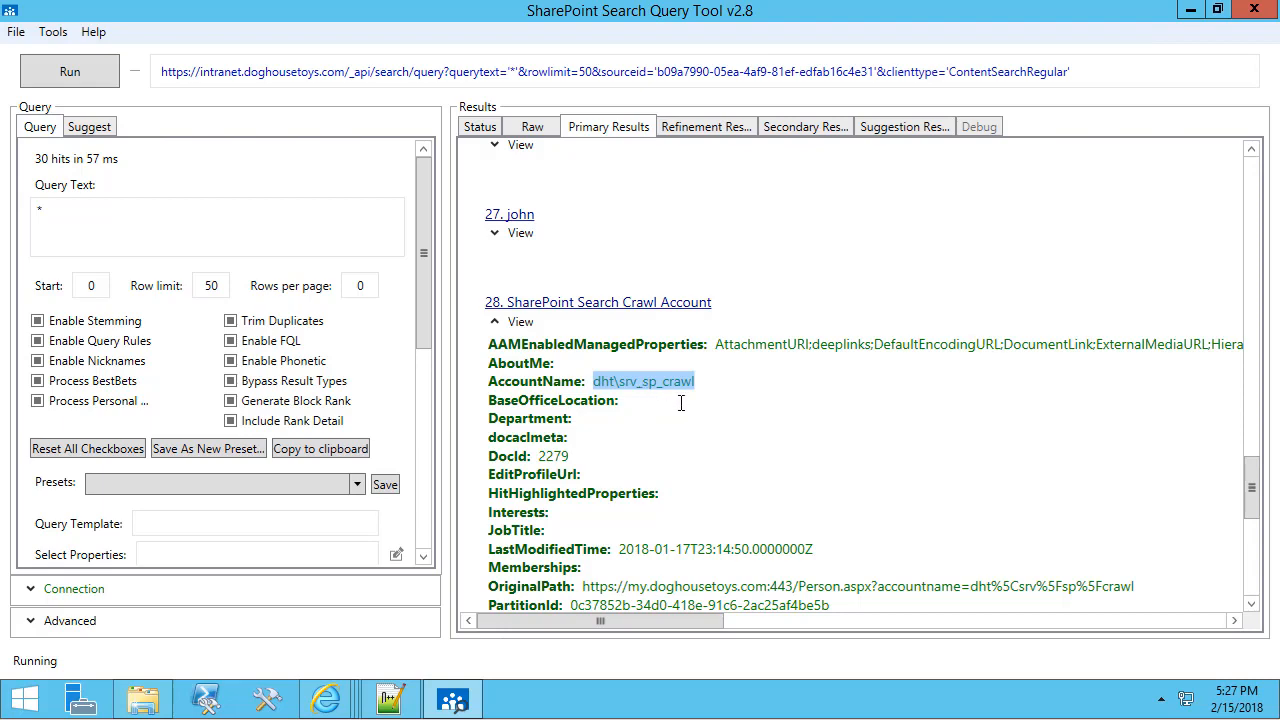
Expand result 26 to inspect its dht\srv_ account name, then select the query text.
scroll(680, 405, up, 5)
scroll(680, 405, up, 1)
click(508, 530)
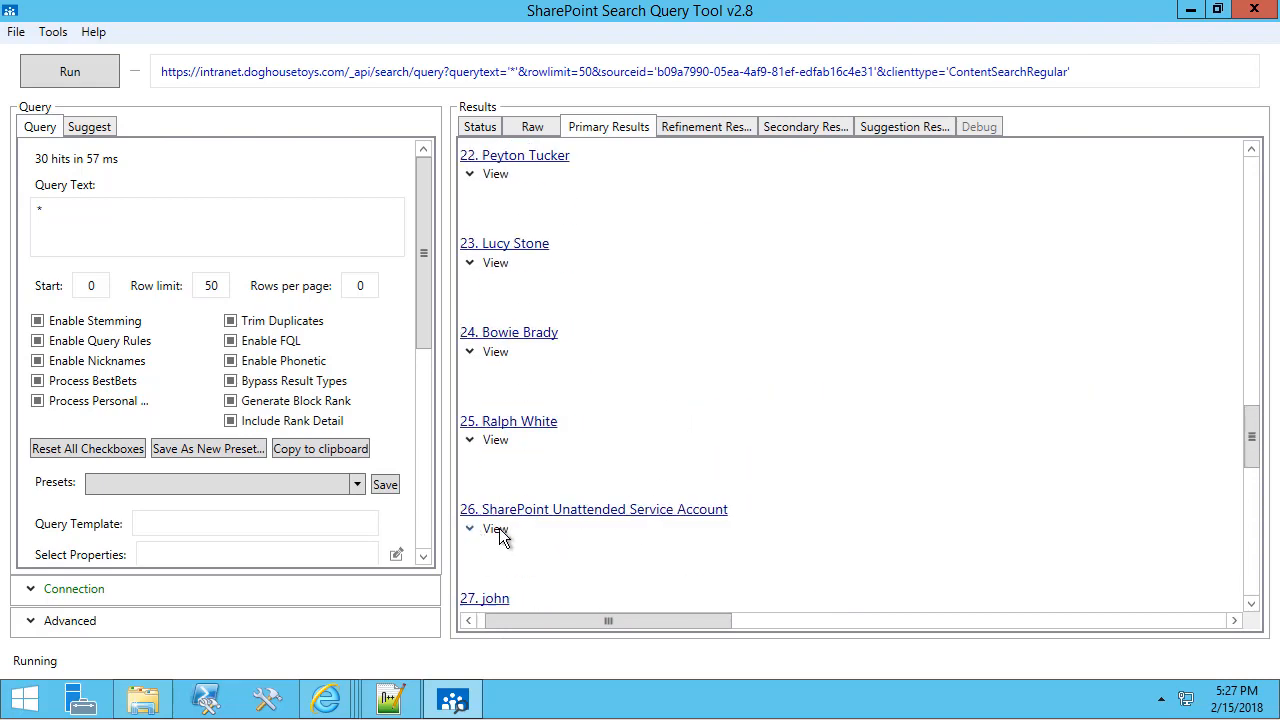
scroll(708, 455, down, 5)
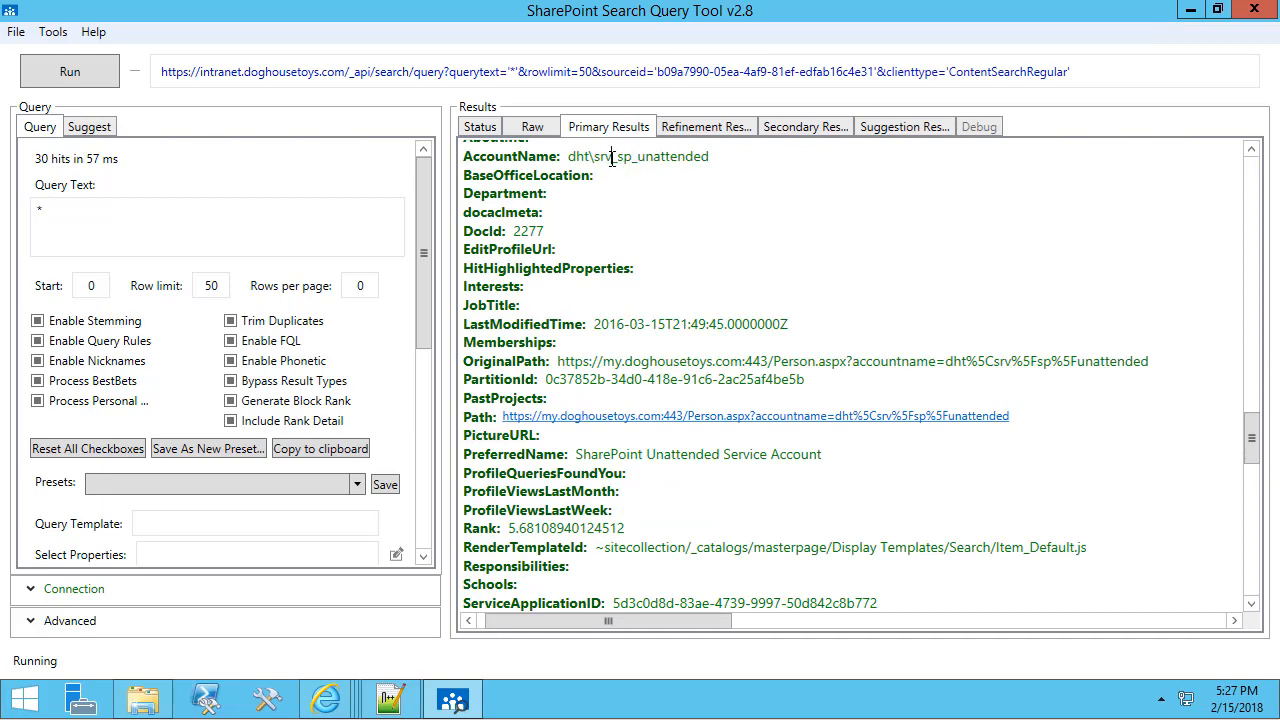
drag(612, 158, 568, 158)
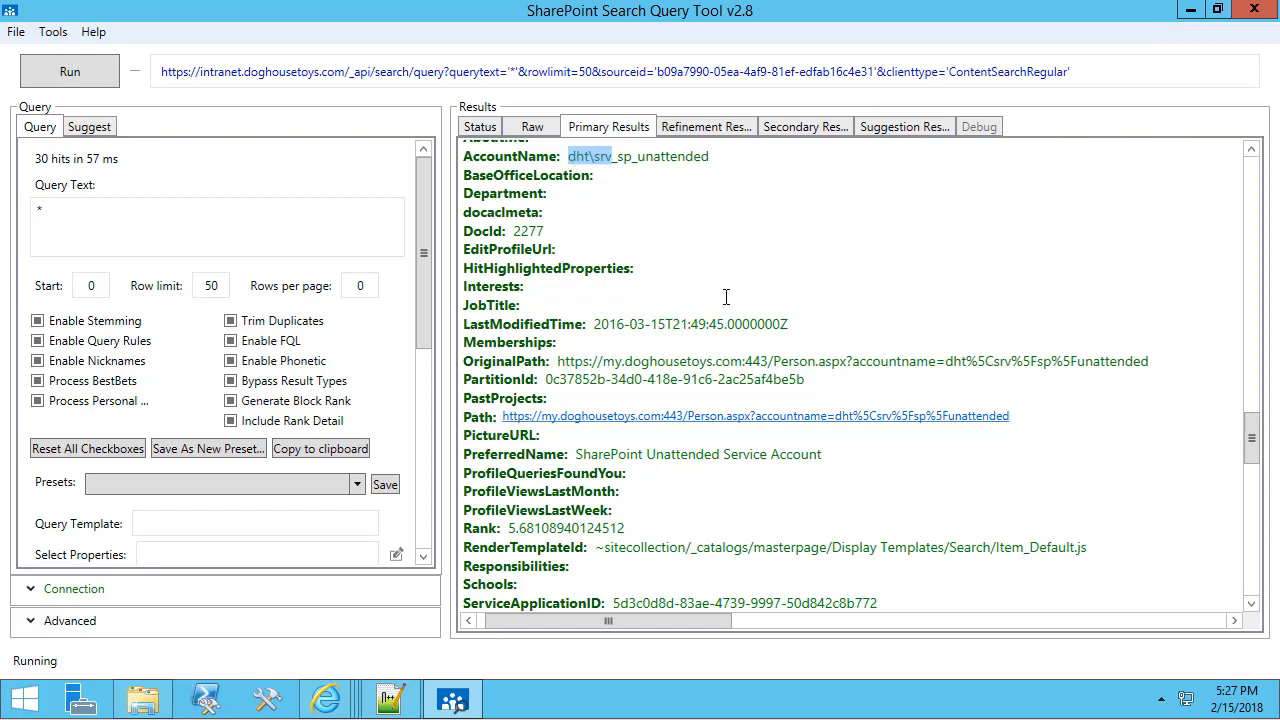
drag(45, 211, 25, 213)
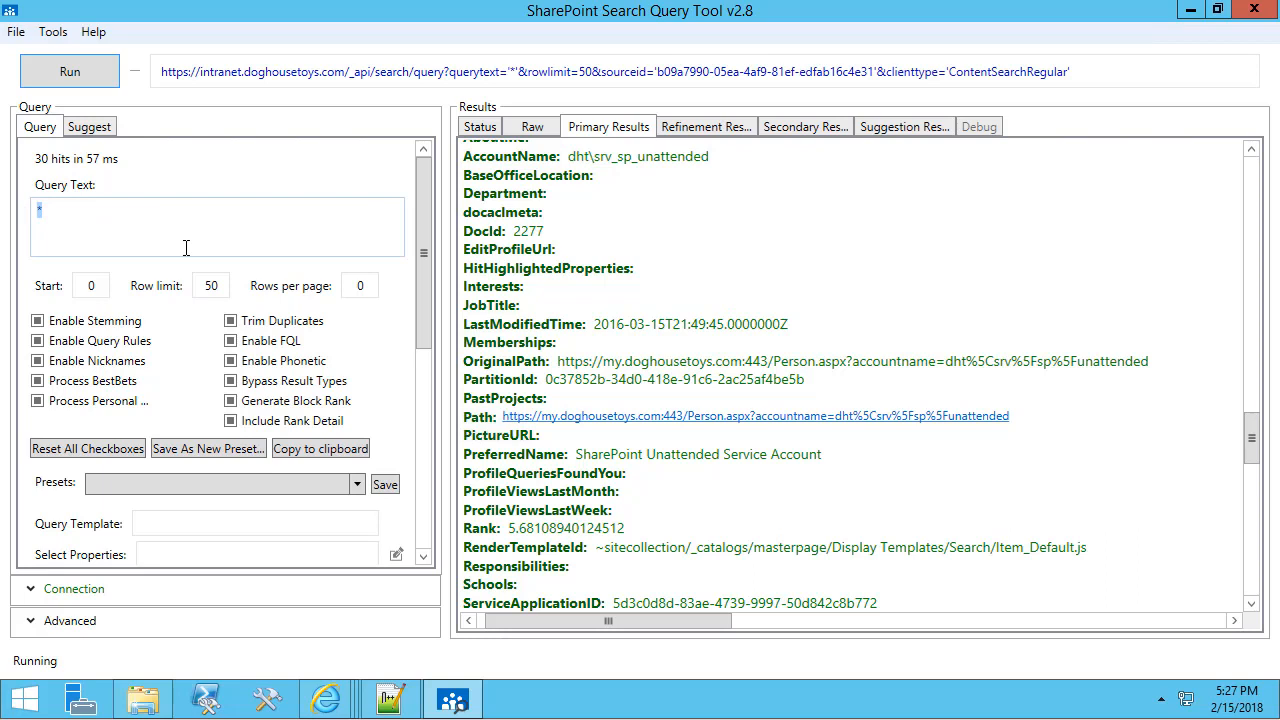
Run an accountname:srv query to list the srv_ service accounts.
text(accountname)
text(:srv_)
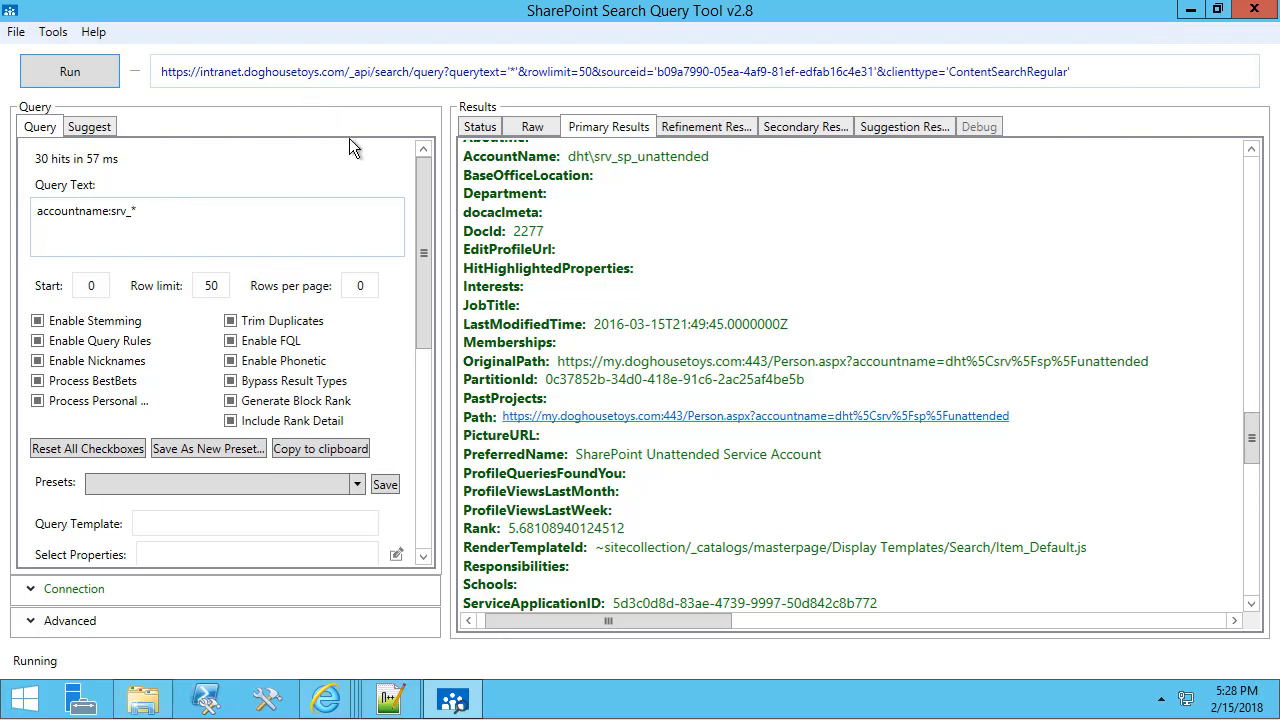
click(90, 79)
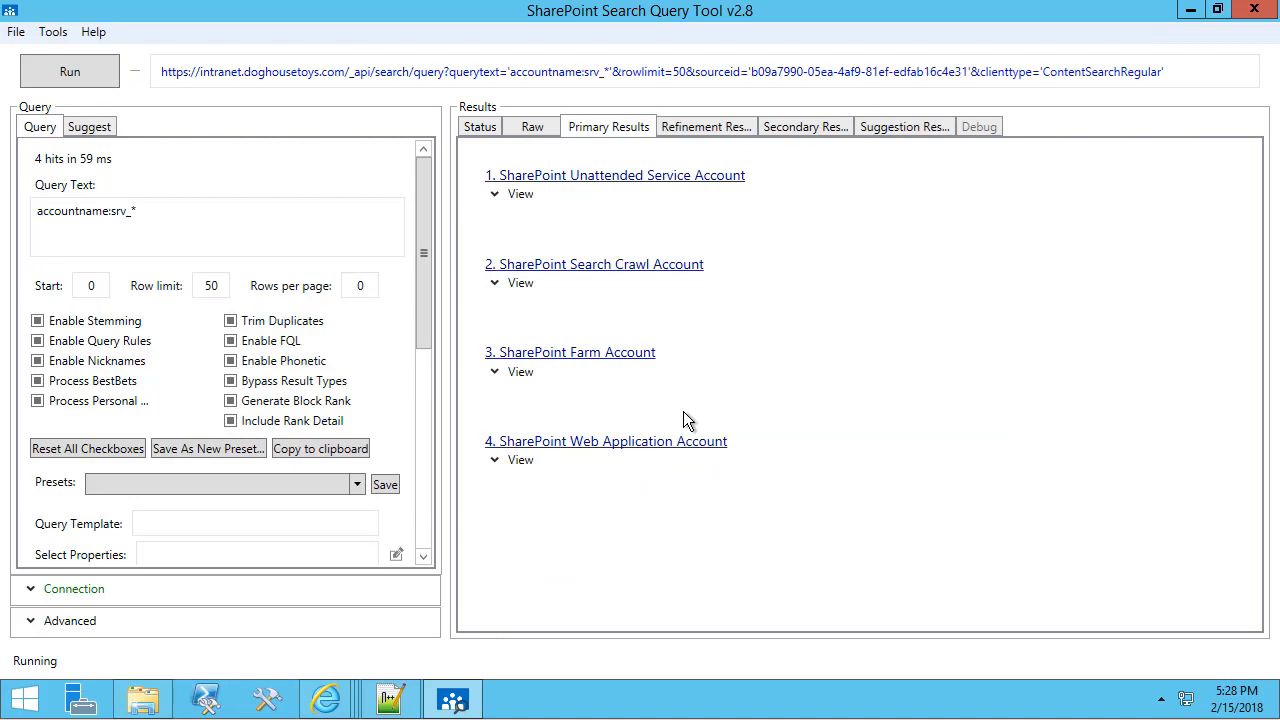
Change it to * -accountname:srv_*, confirm 26 hits, and select the query for copying.
click(200, 240)
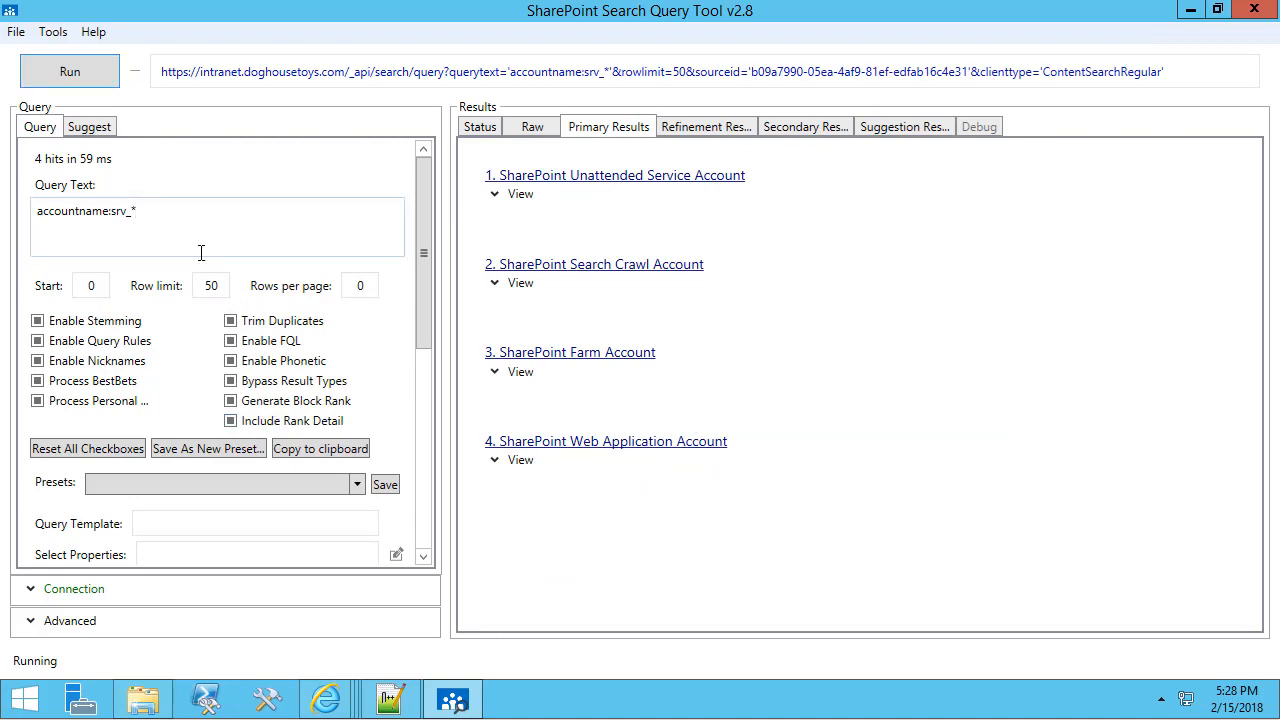
text(-)
text(*)
click(83, 62)
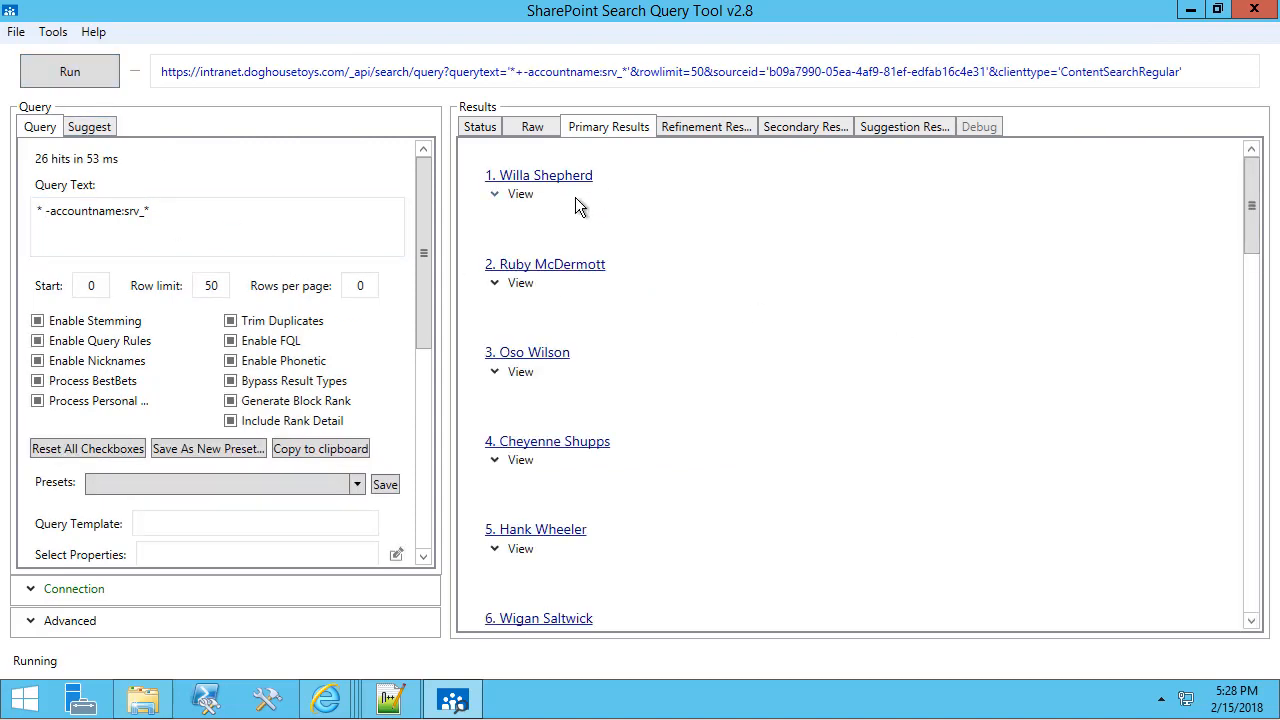
scroll(605, 412, down, 5)
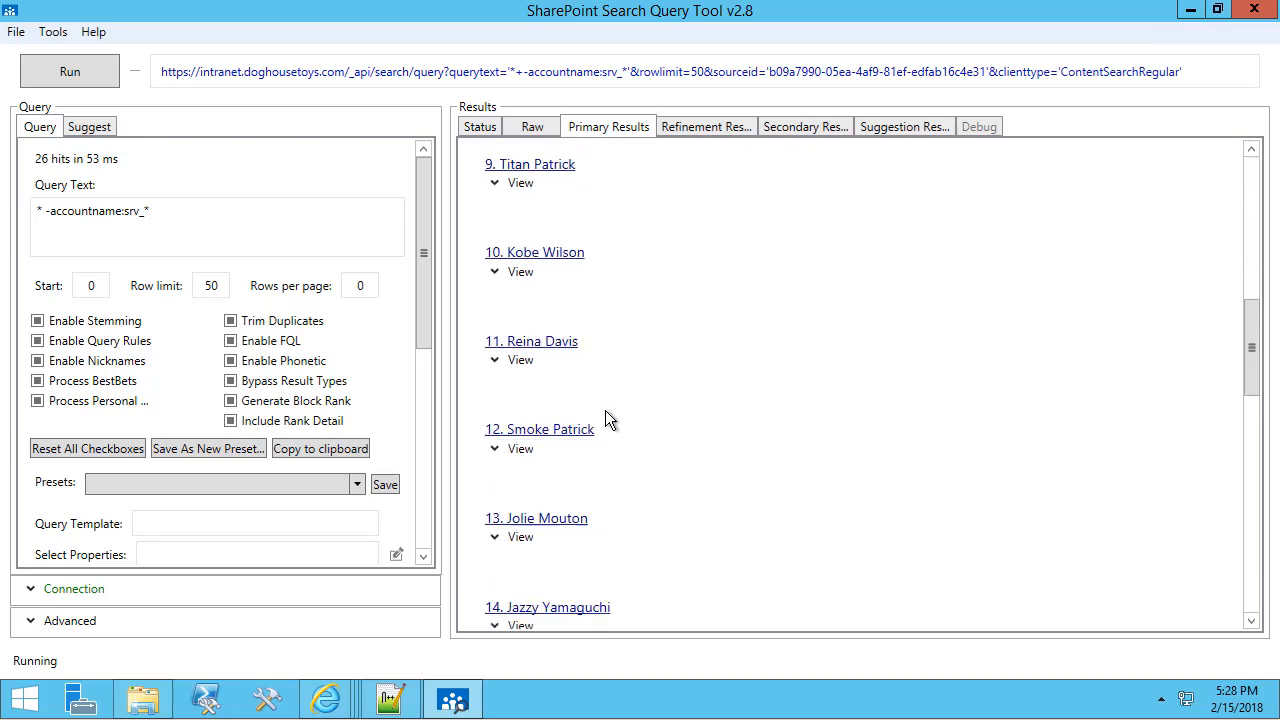
scroll(606, 415, down, 6)
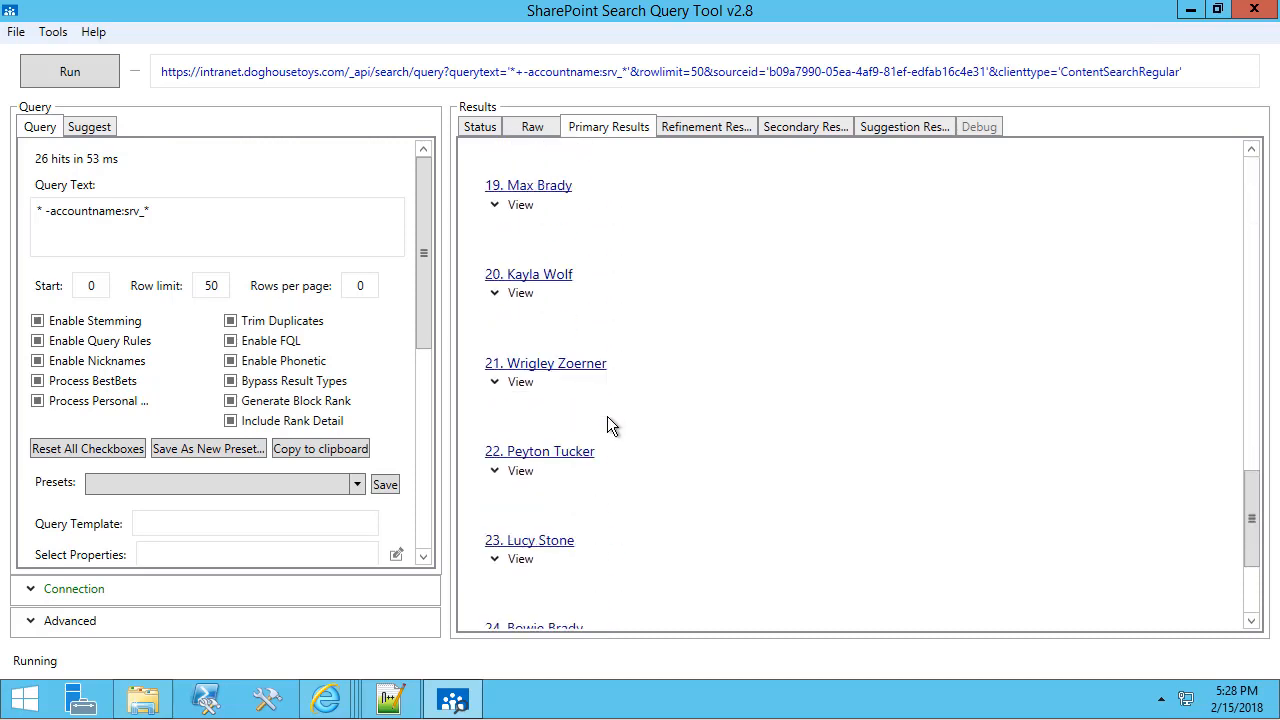
scroll(607, 416, down, 3)
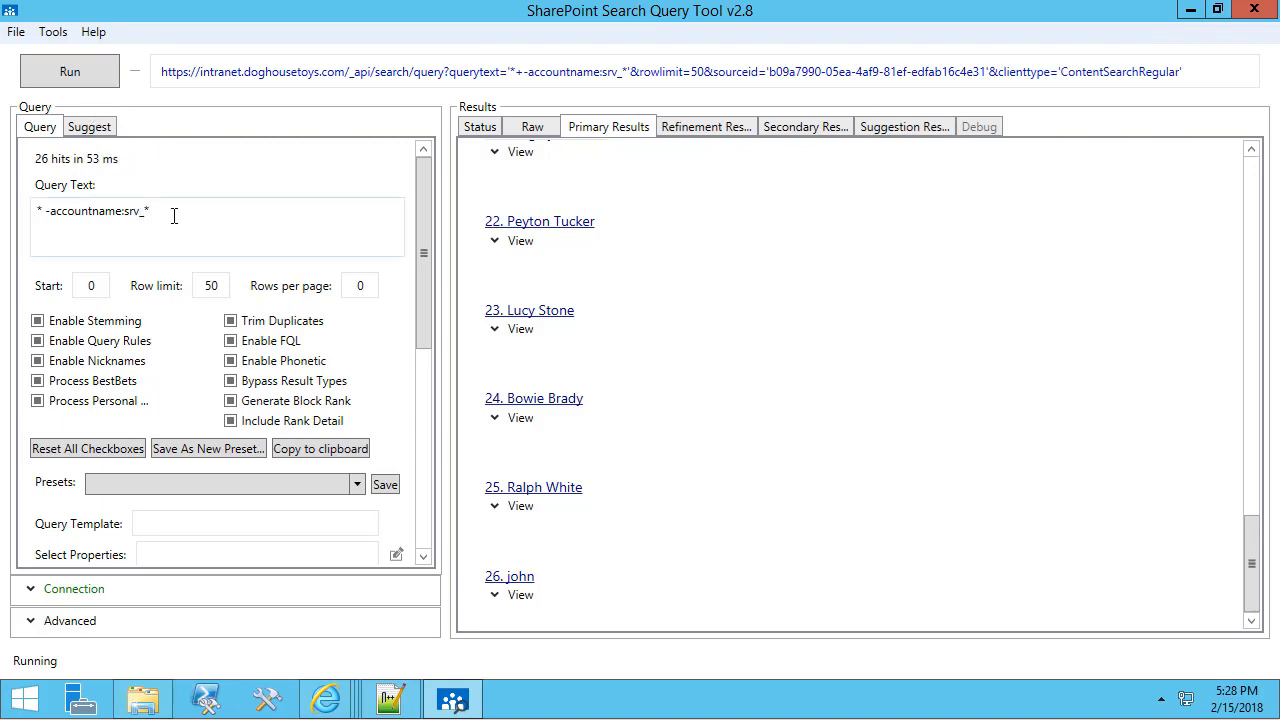
drag(174, 216, 26, 213)
key(ctrl+c)
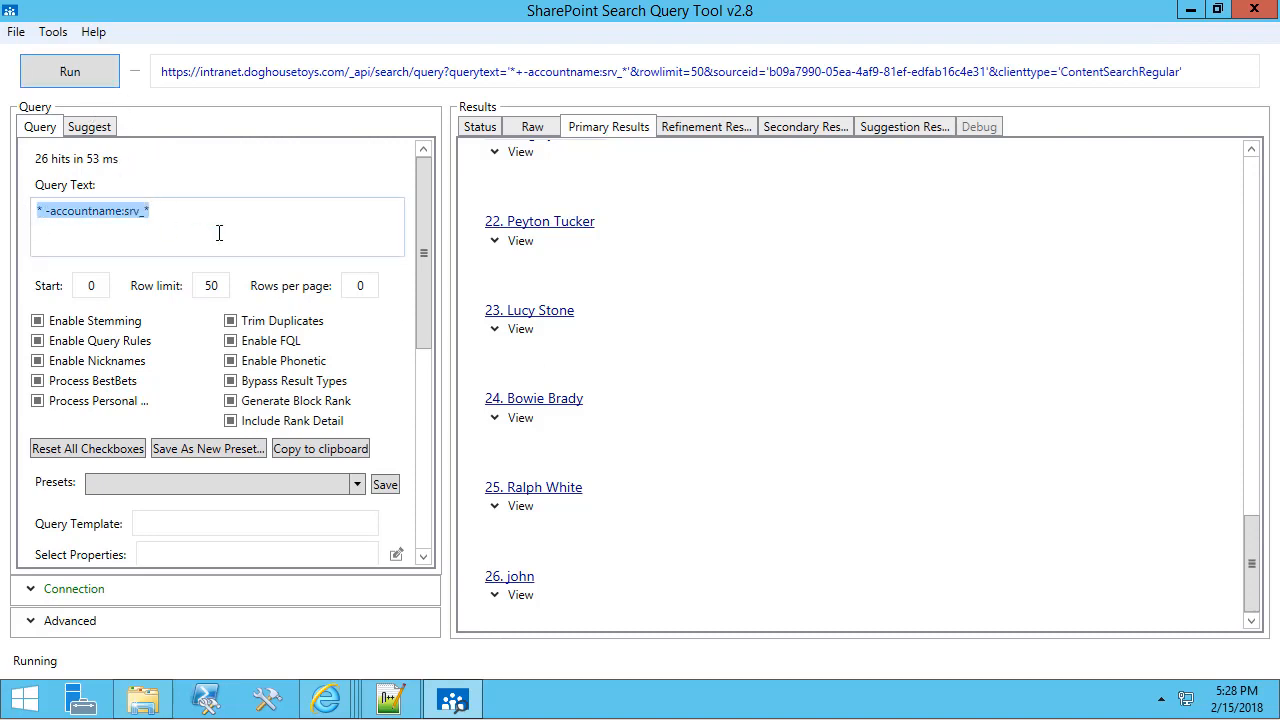
Back in the on-premises search page, open the People Search Core Results query builder.
click(326, 699)
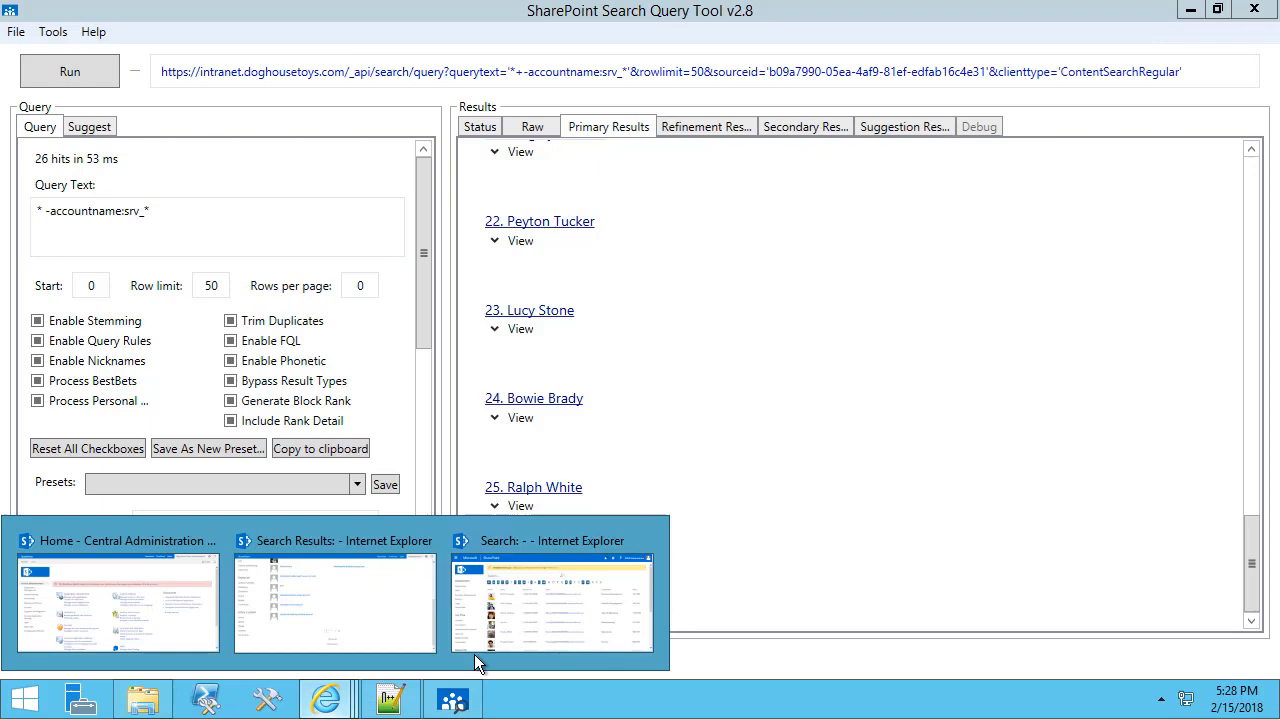
click(524, 625)
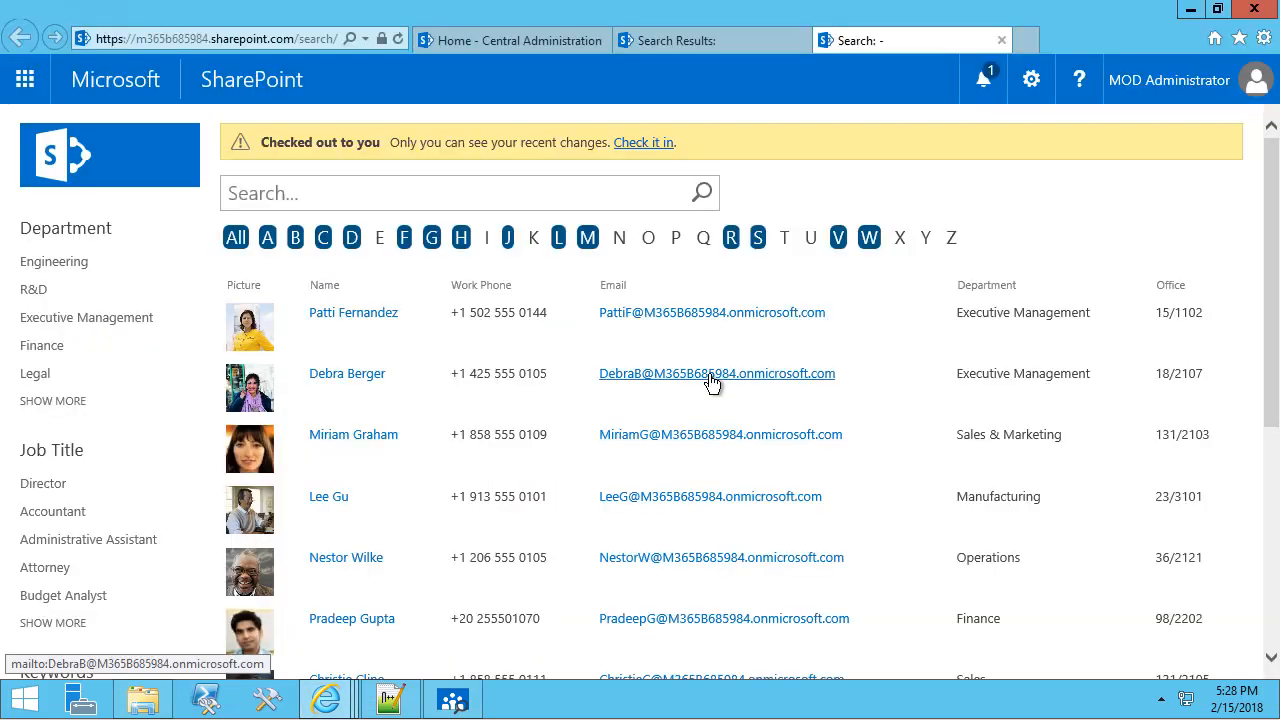
click(686, 45)
scroll(722, 331, up, 5)
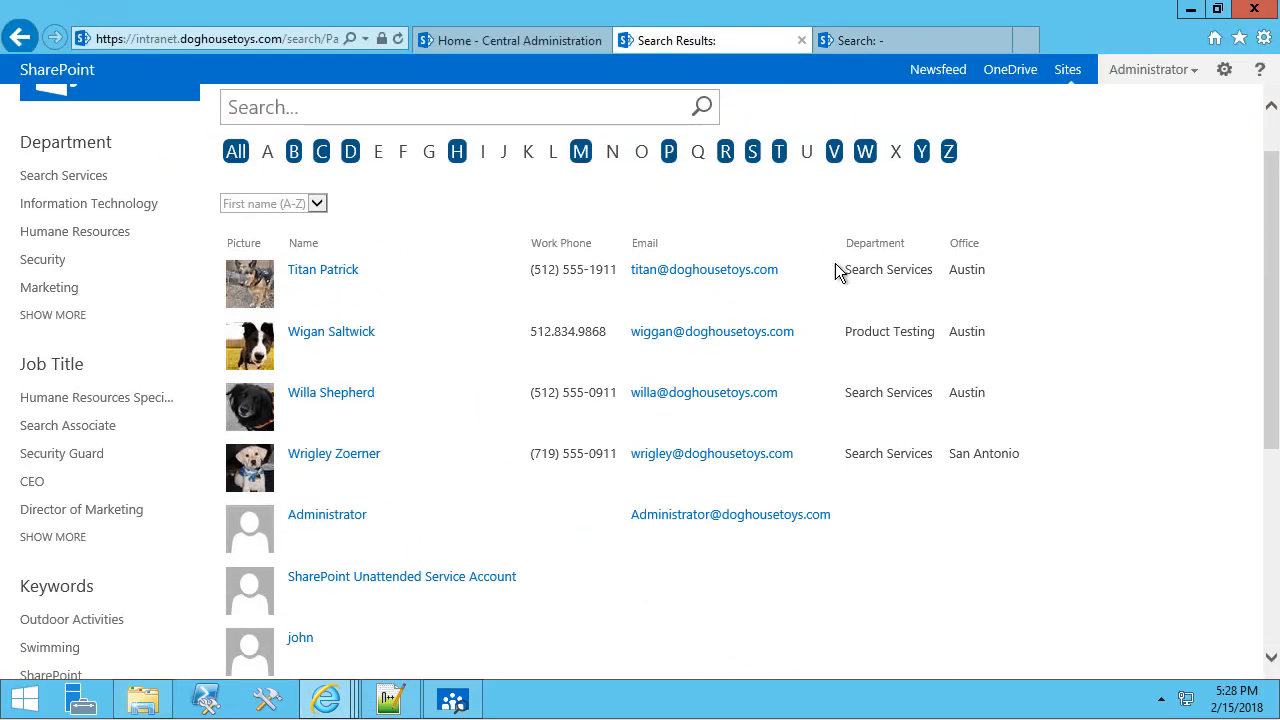
click(1224, 70)
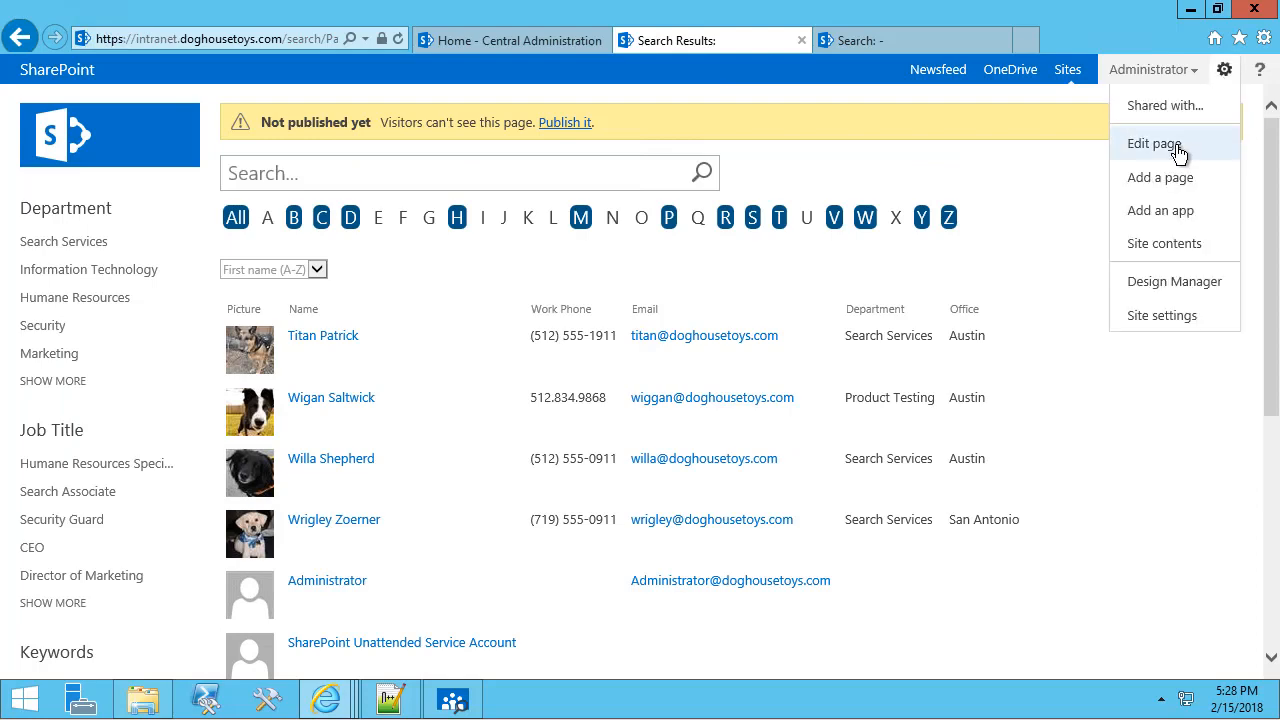
click(1176, 146)
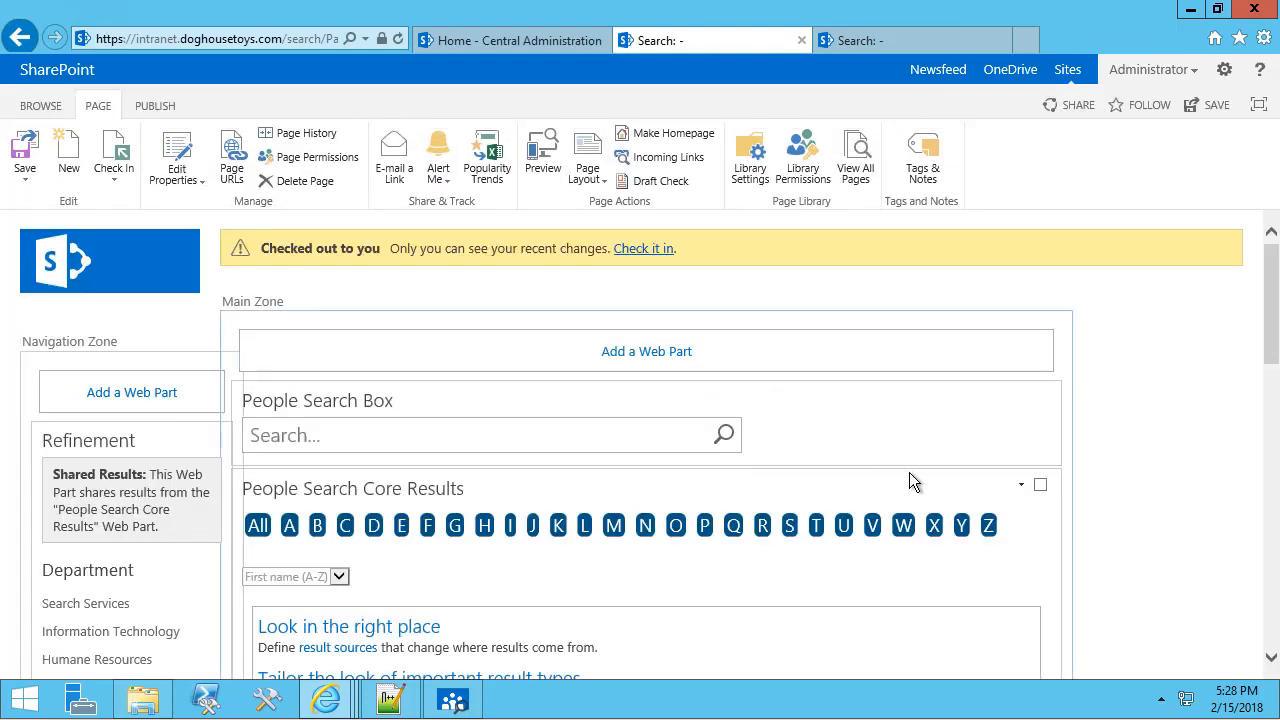
click(1024, 486)
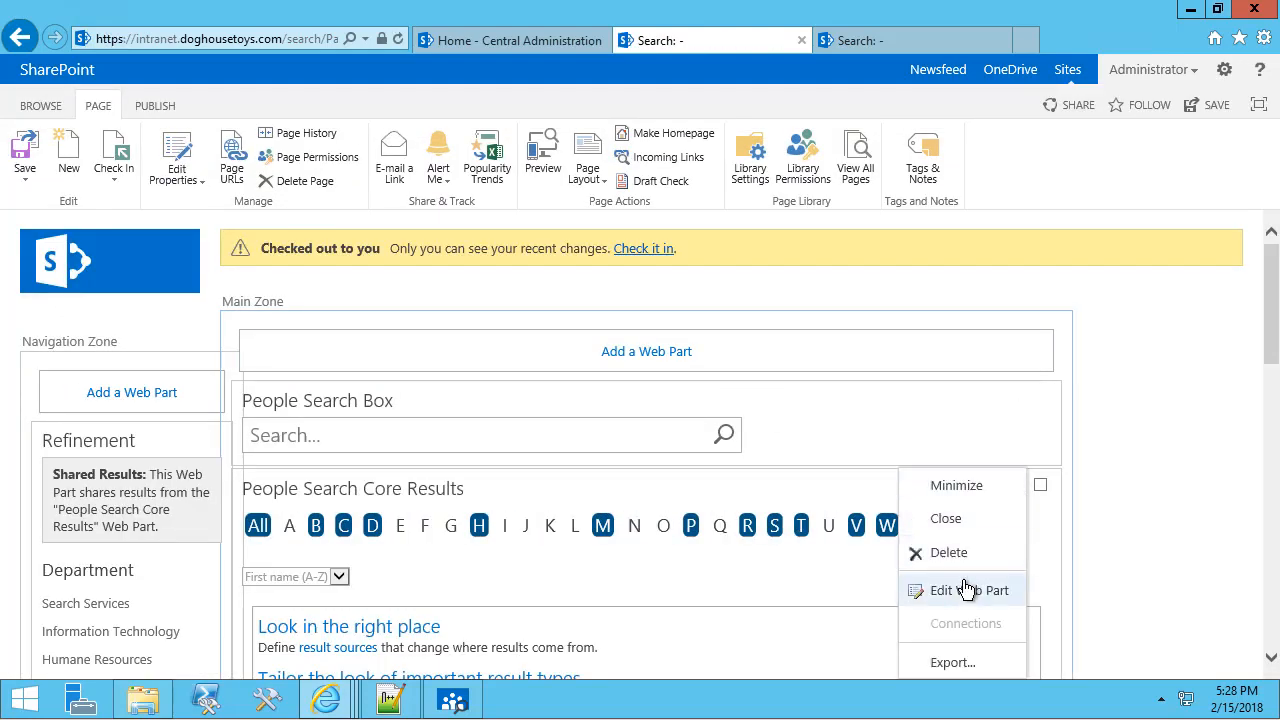
click(968, 592)
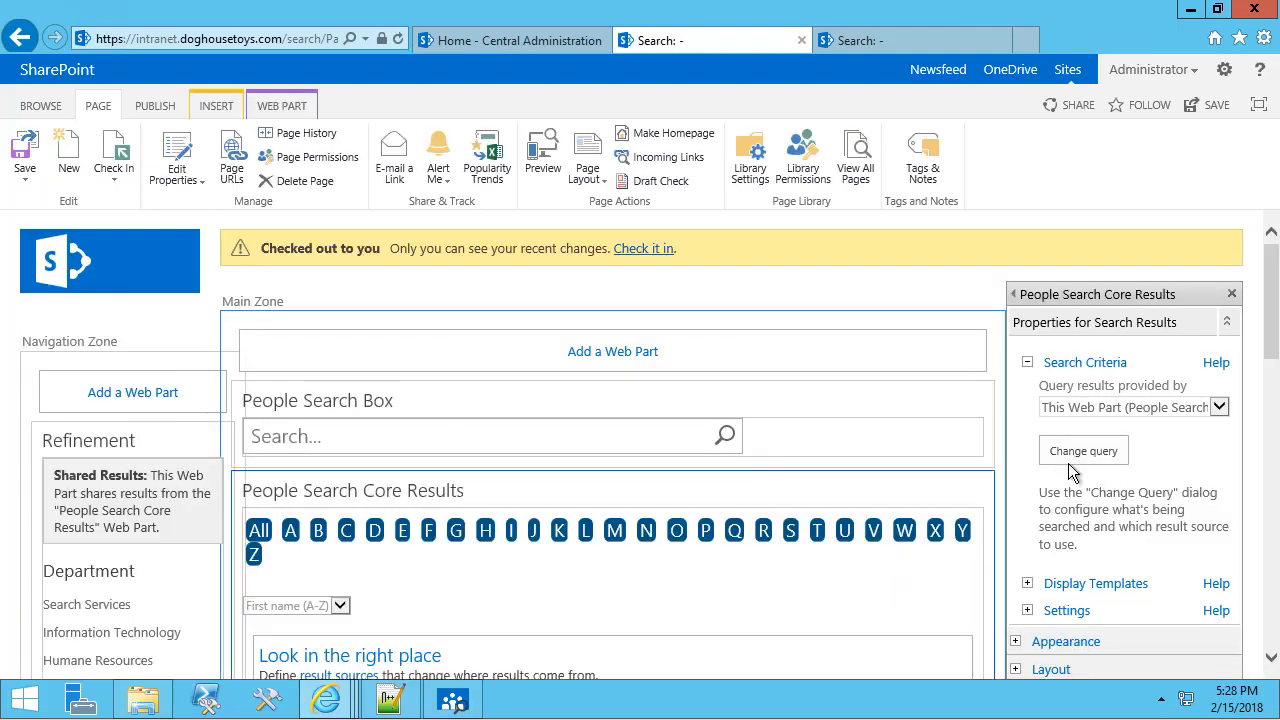
click(1070, 460)
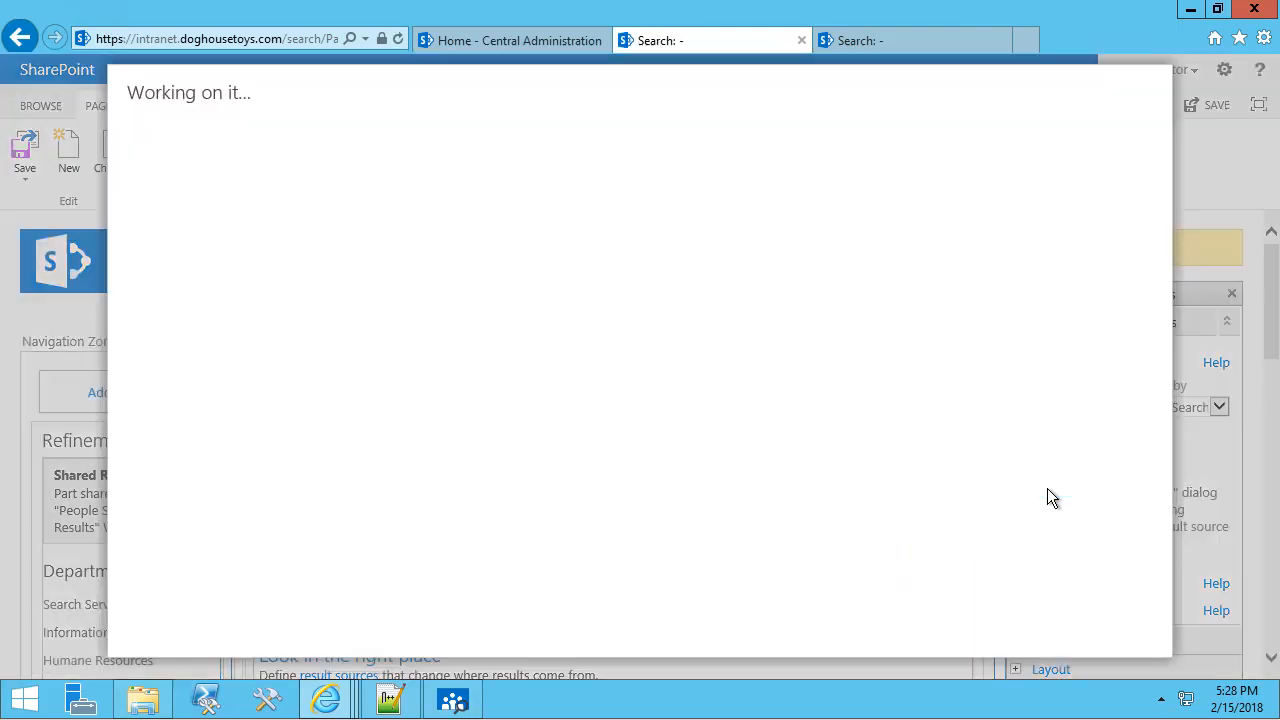
Append -accountname:"dht\srv_*" to the query text, test it for 26 results, and accept.
click(421, 438)
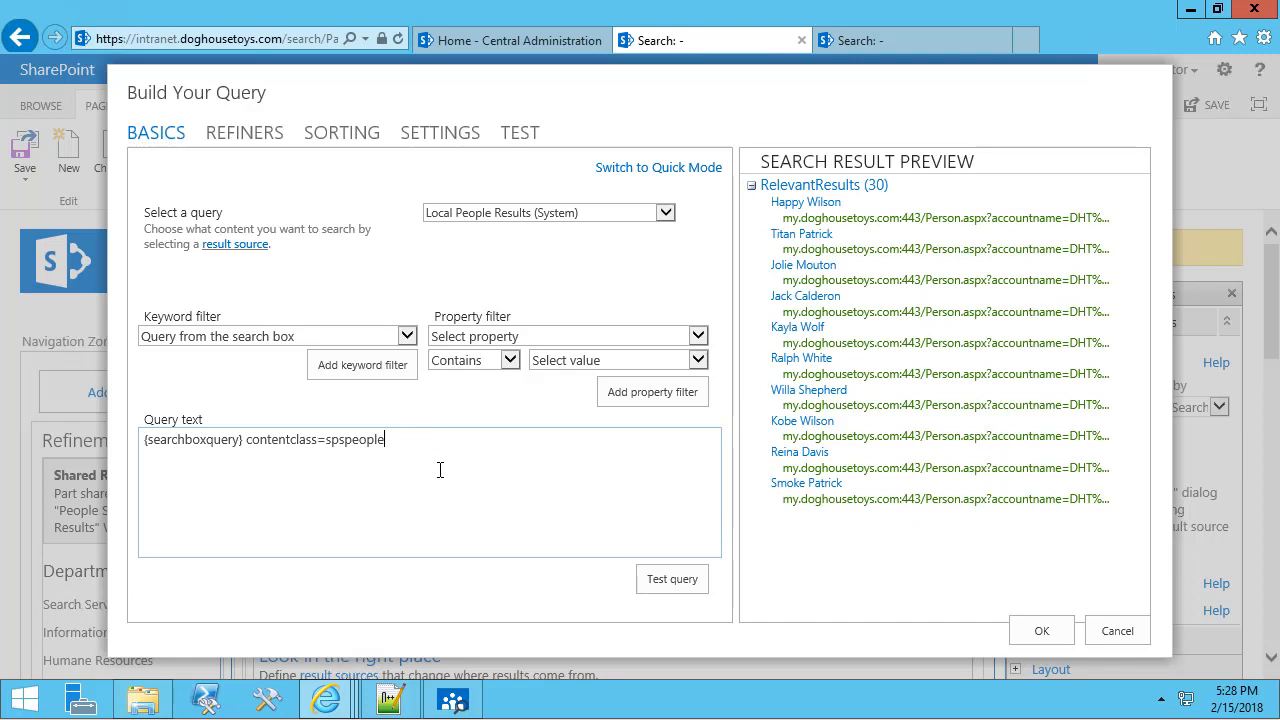
key(ctrl+v)
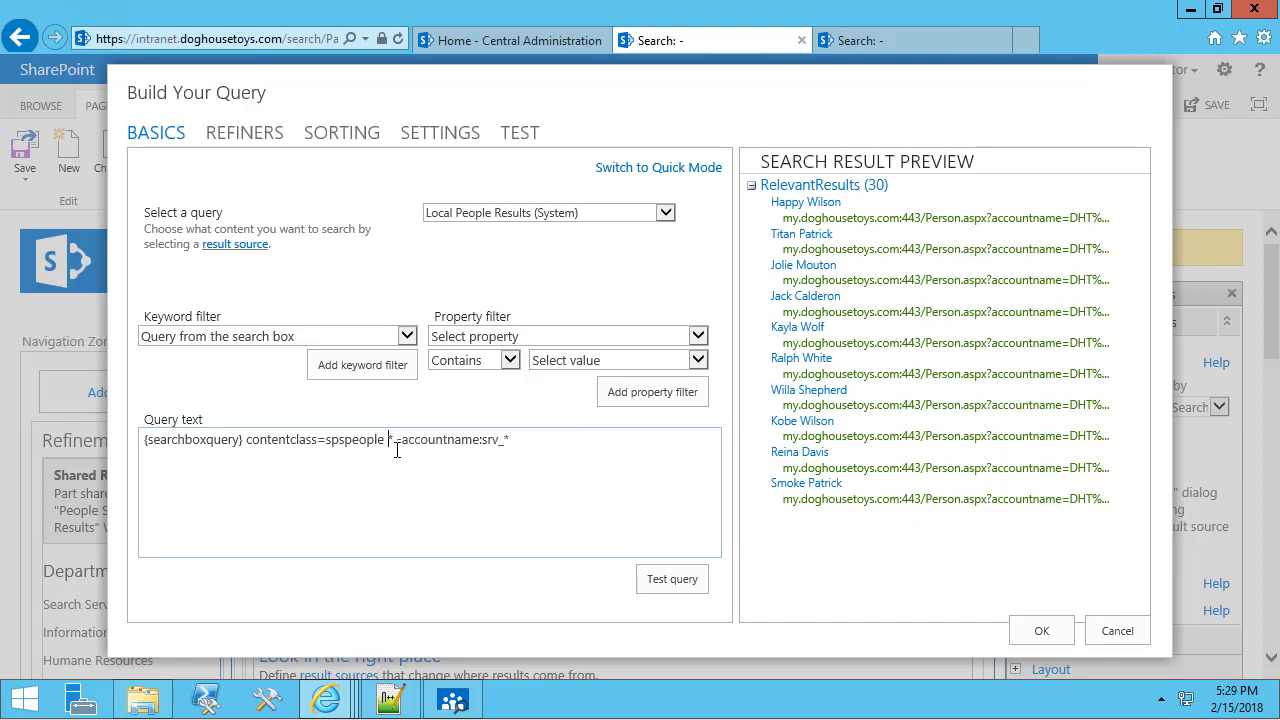
key(Delete)
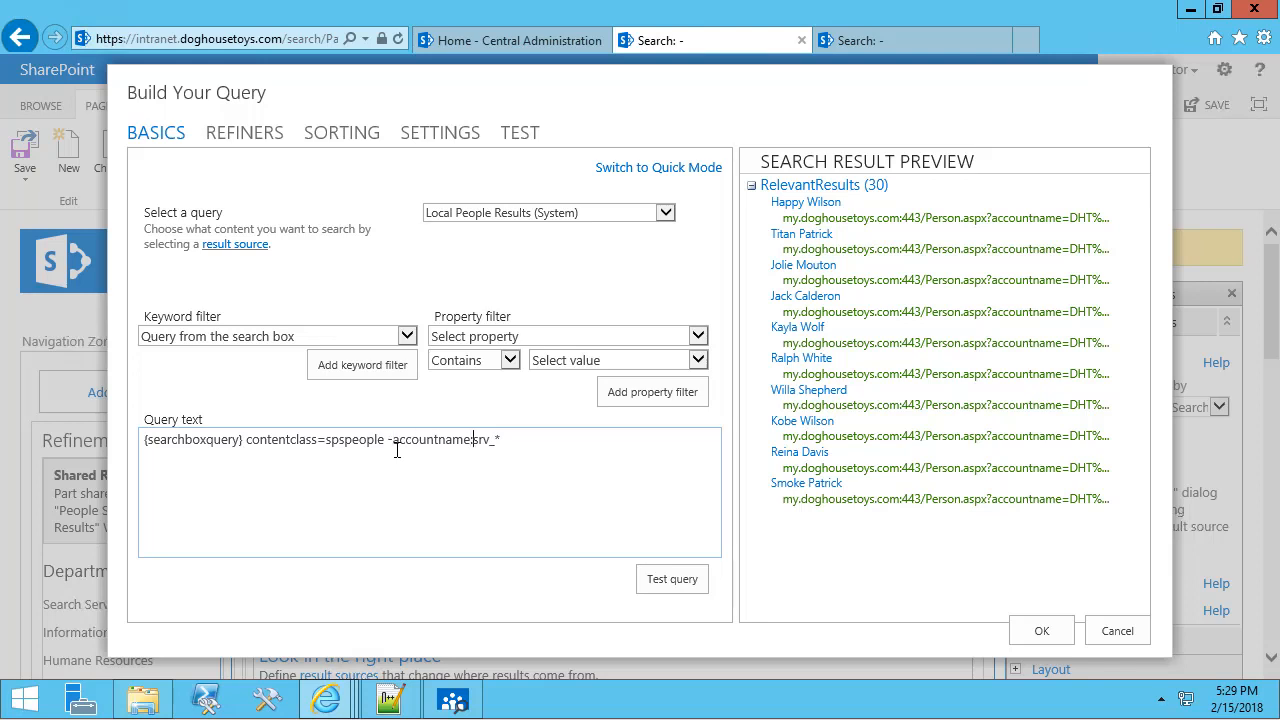
text("dht\)
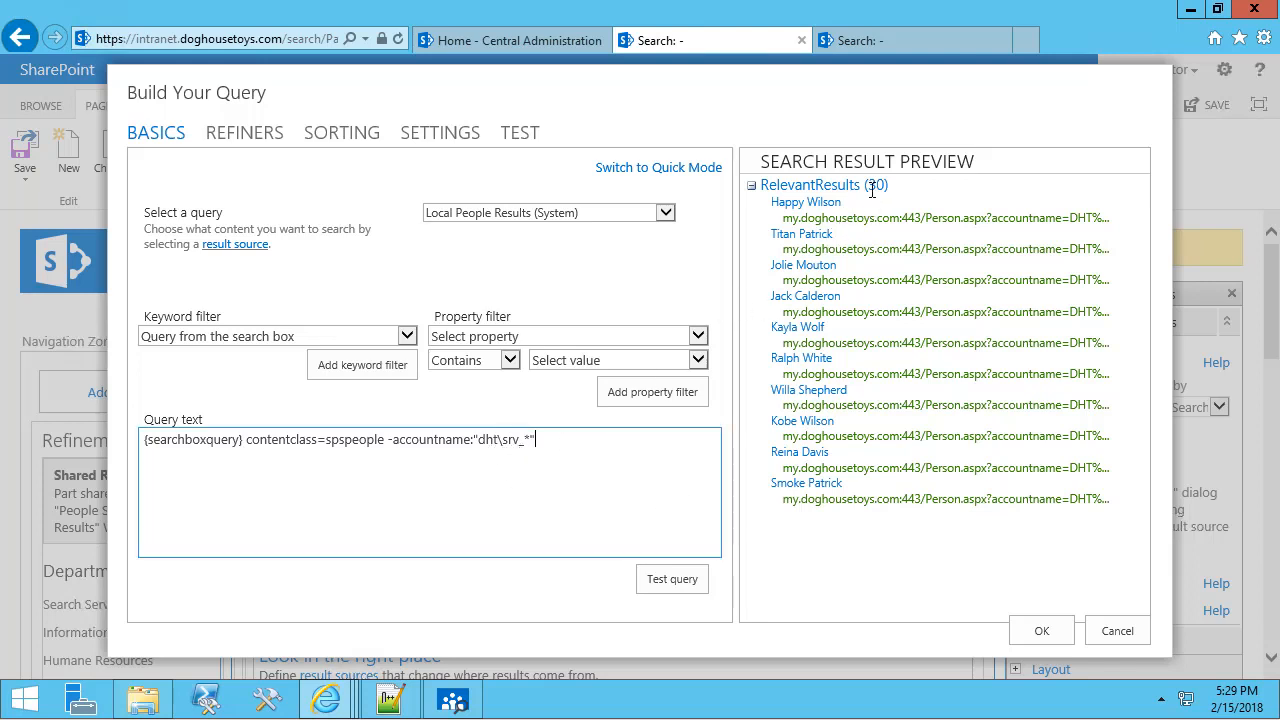
click(670, 582)
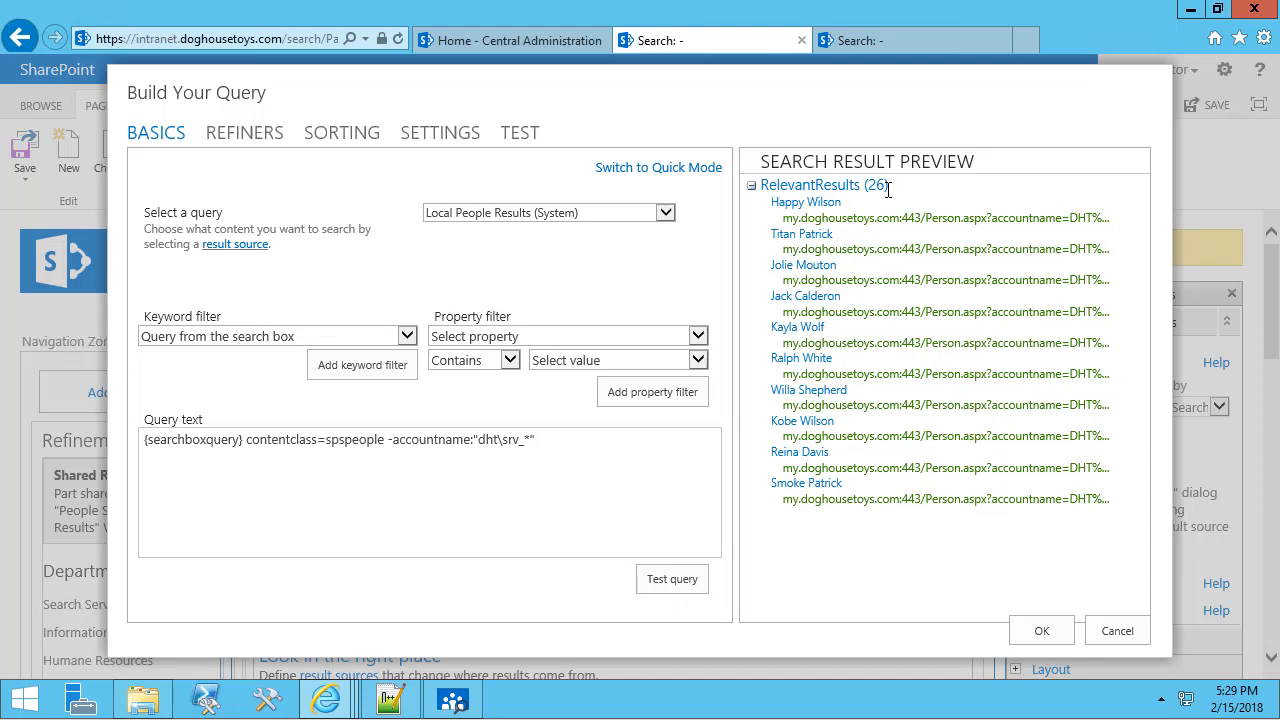
click(1036, 632)
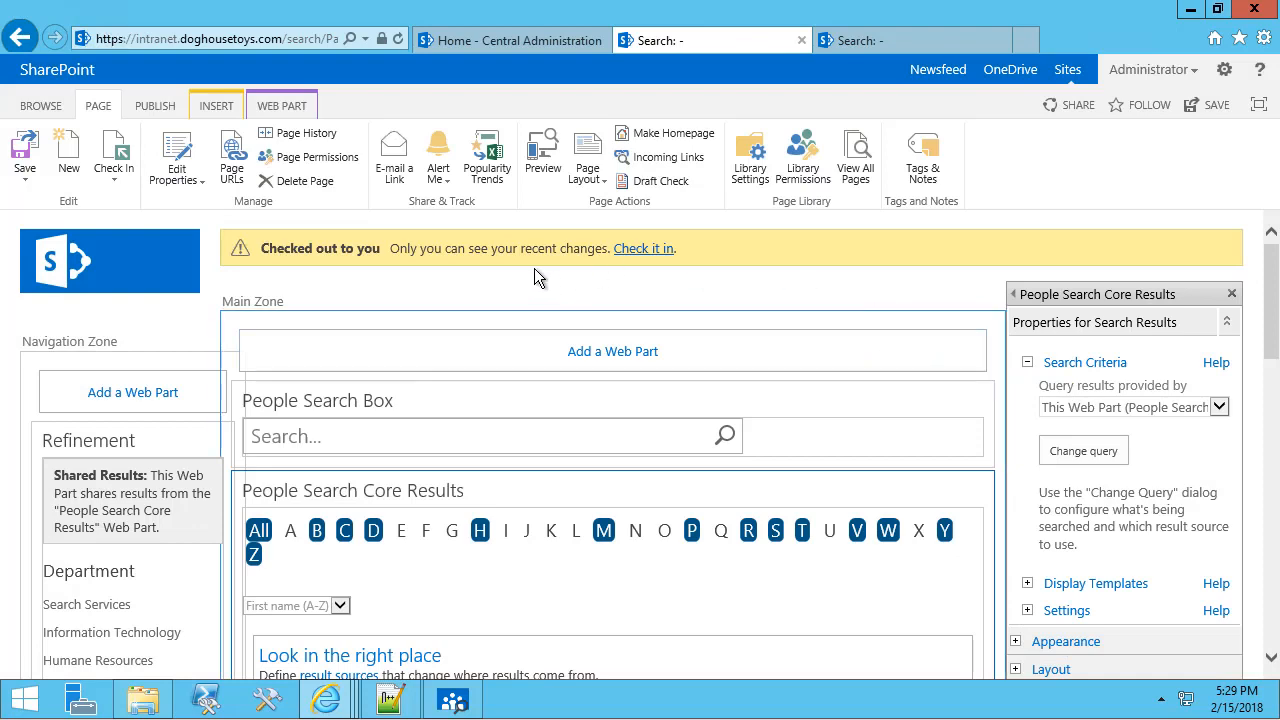
Save the web part change and check in the Employee Directory page.
scroll(1045, 494, down, 4)
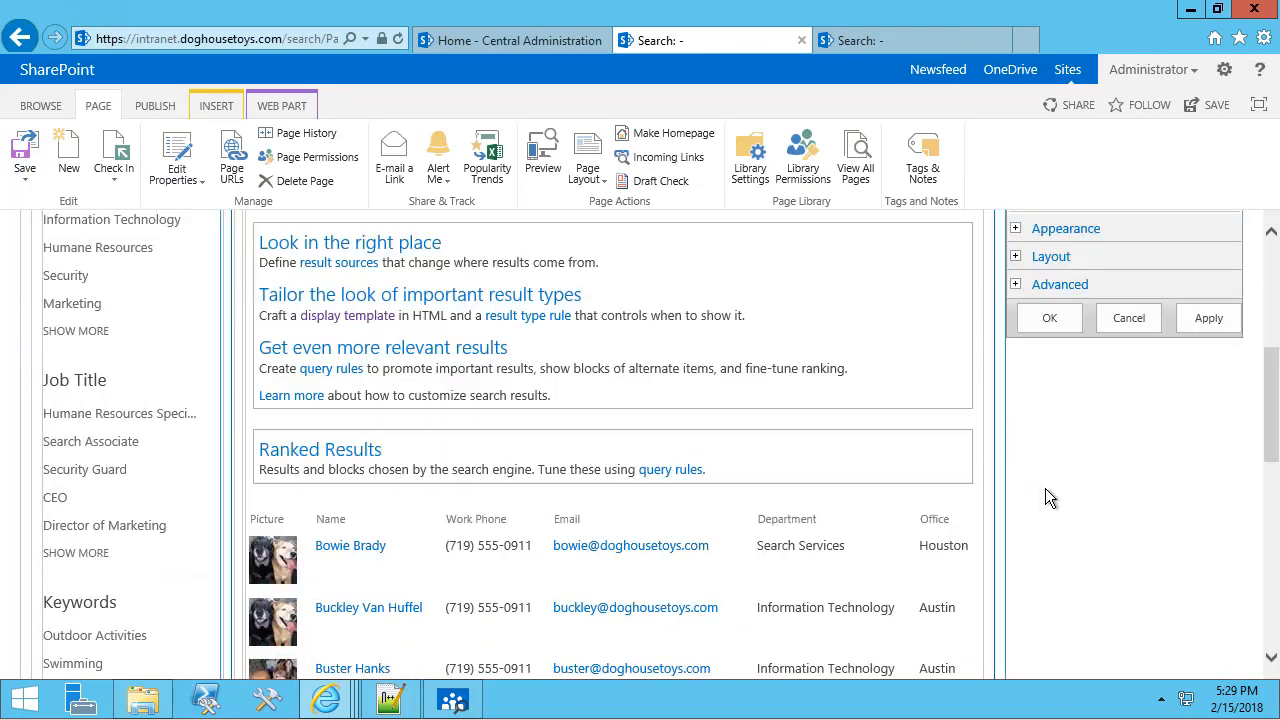
click(1045, 325)
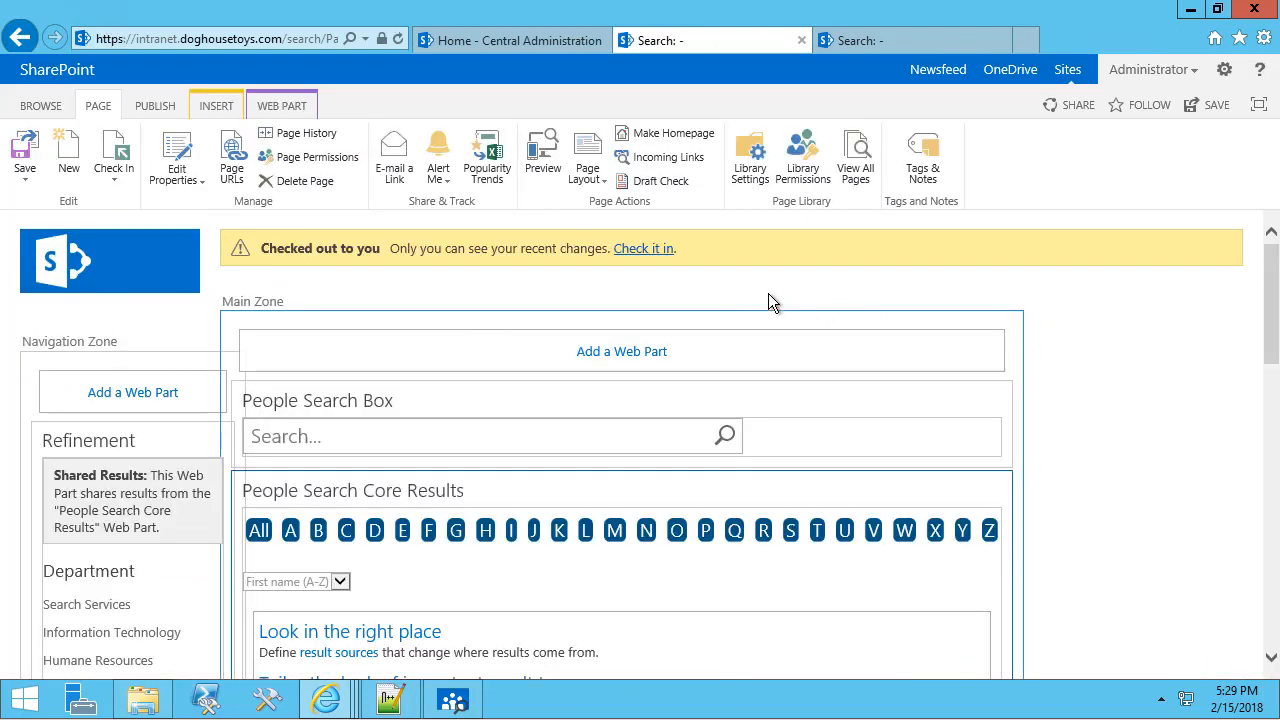
click(652, 254)
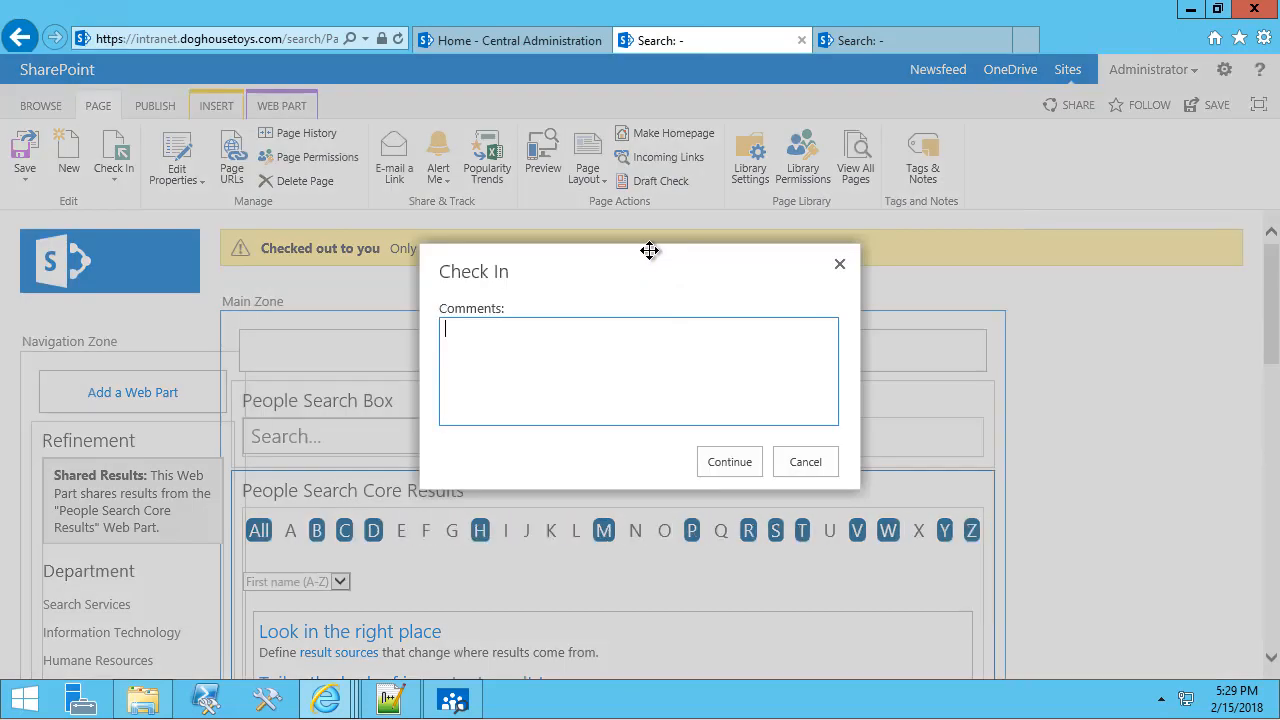
click(727, 462)
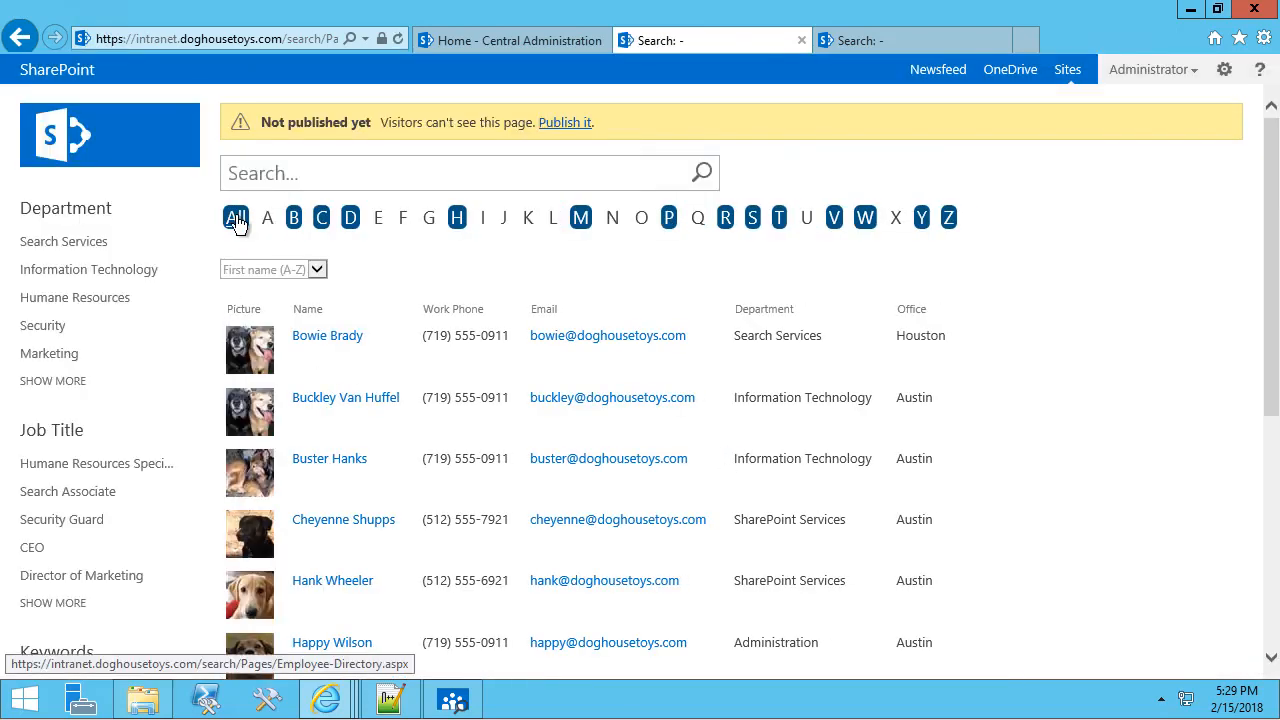
Page through the people results to page 3 to verify no service accounts remain.
scroll(620, 405, down, 5)
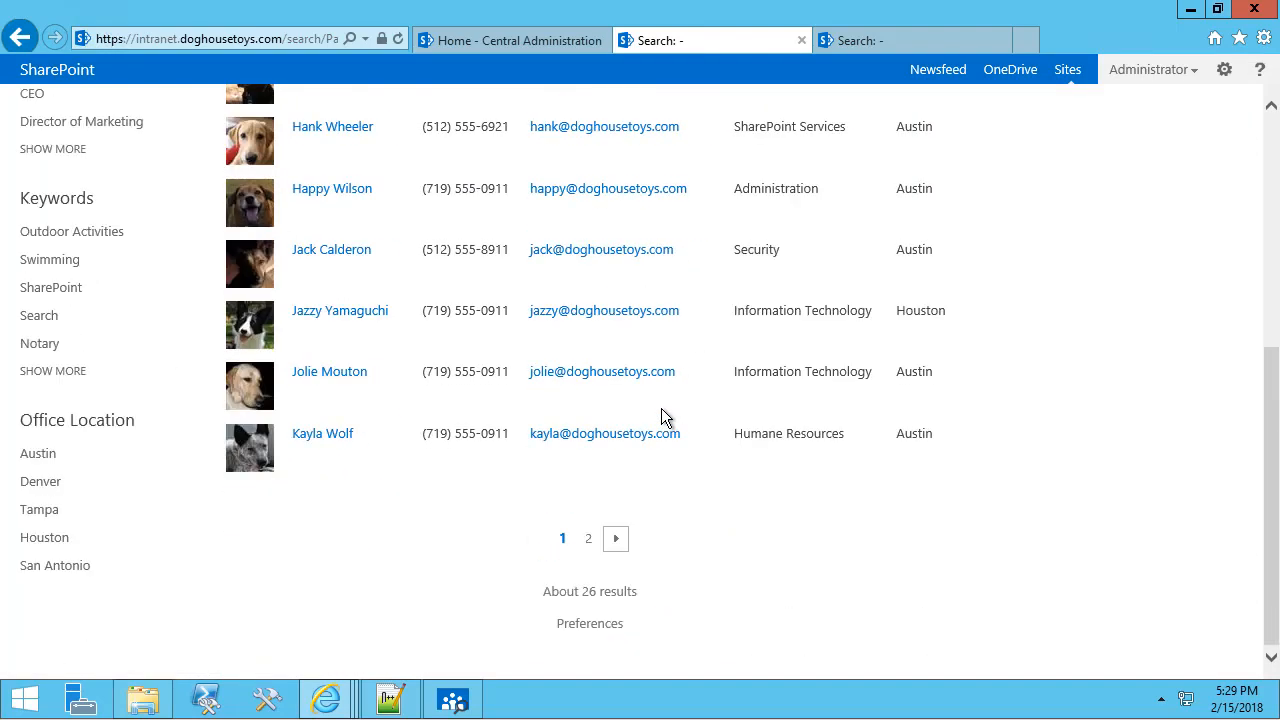
click(616, 538)
scroll(797, 515, down, 5)
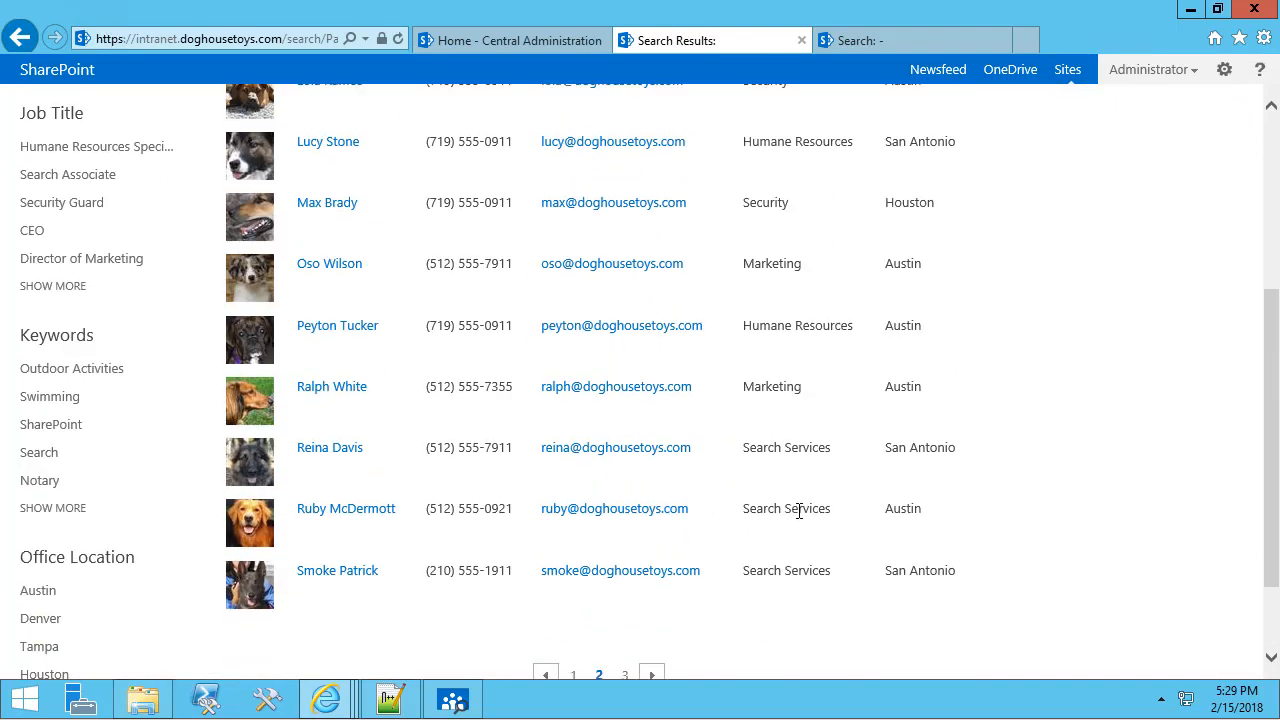
click(643, 566)
scroll(757, 518, down, 5)
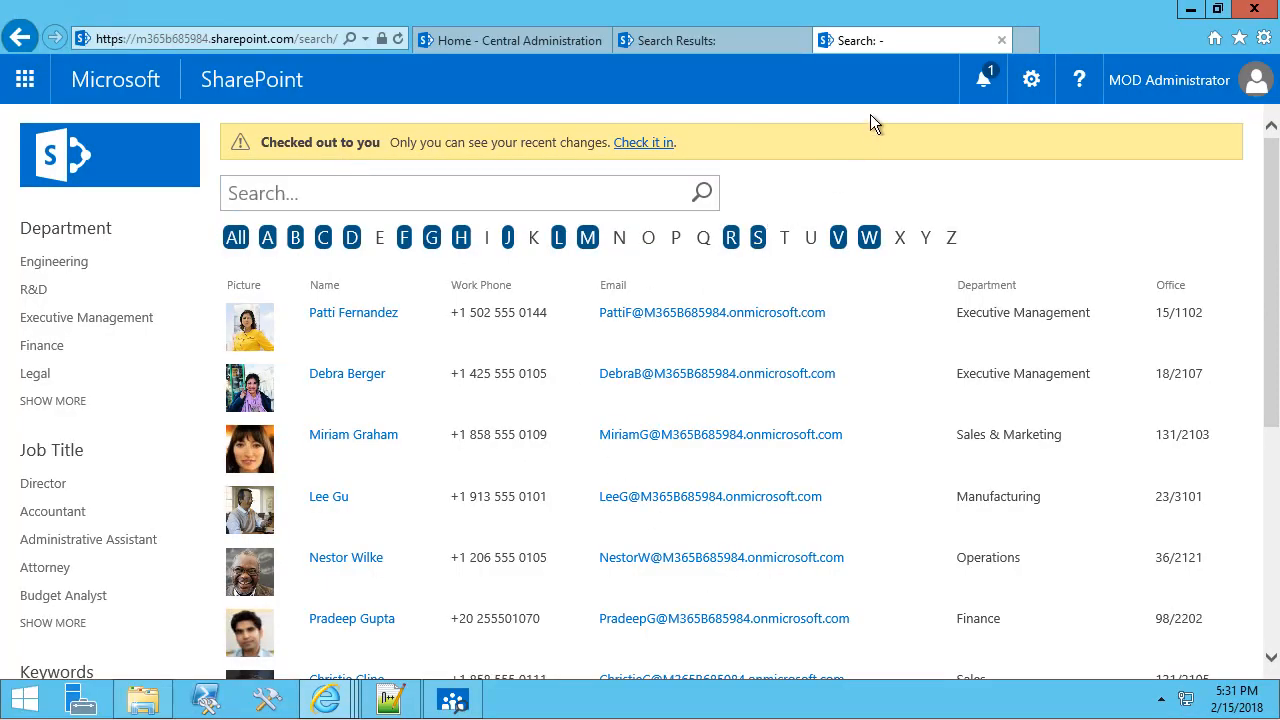
Page through the roughly 37 SharePoint Online people results to page 4, where _spo service accounts still appear.
scroll(609, 517, down, 3)
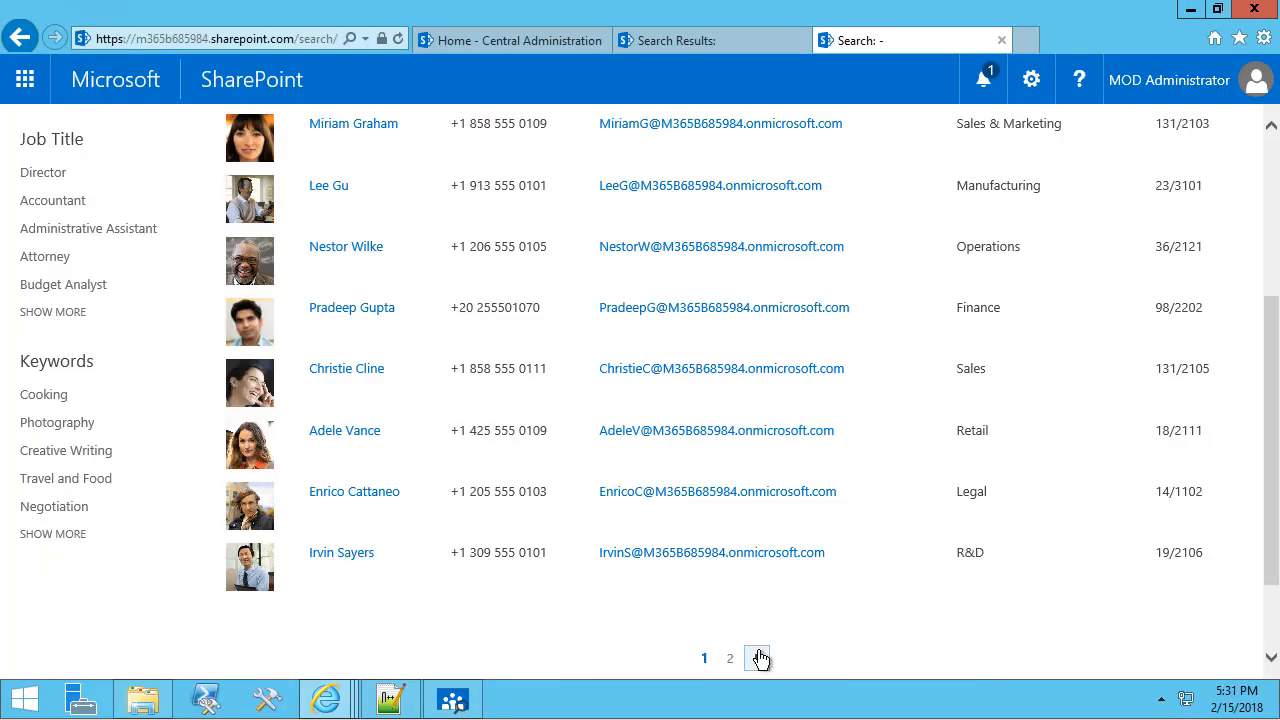
click(760, 658)
scroll(622, 402, down, 5)
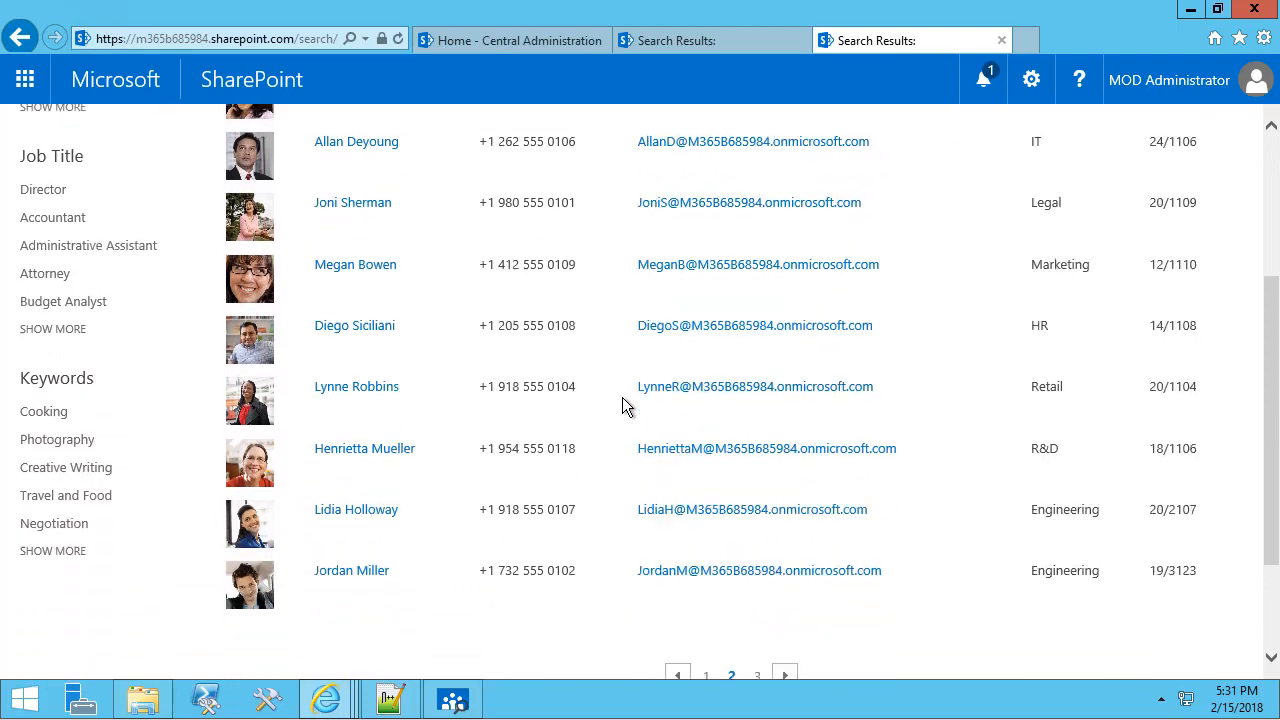
click(786, 614)
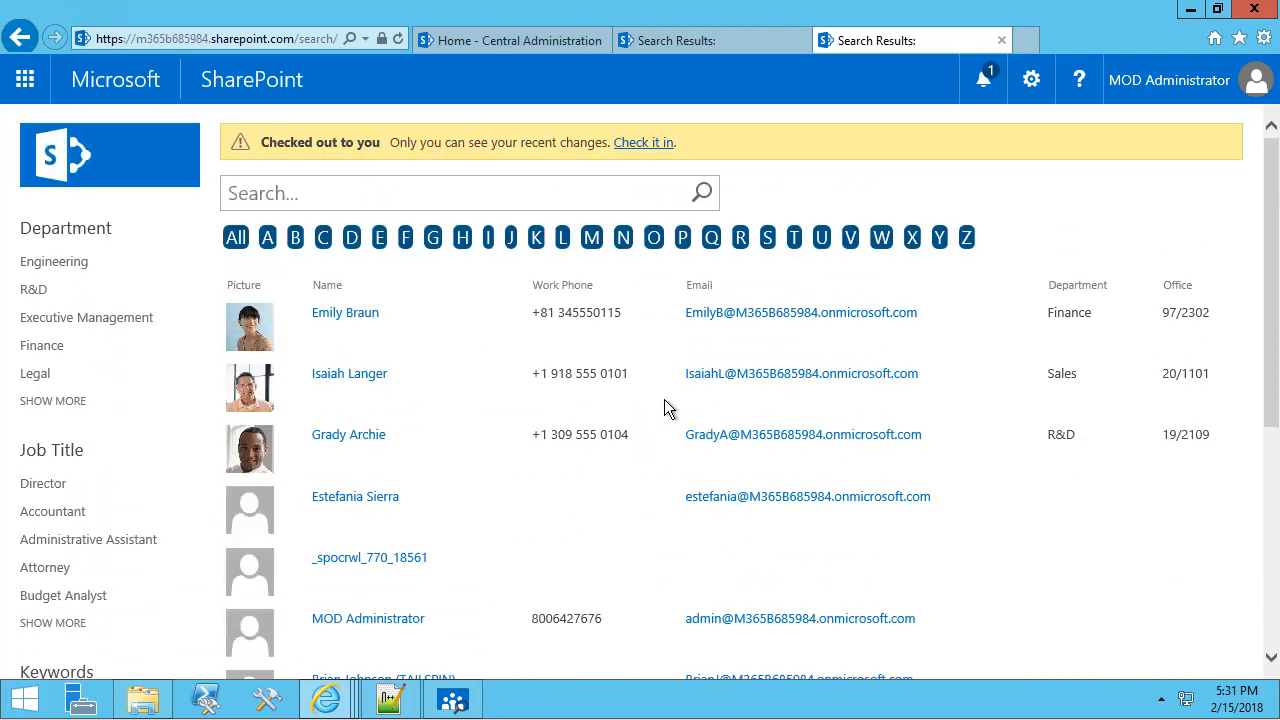
scroll(668, 408, down, 2)
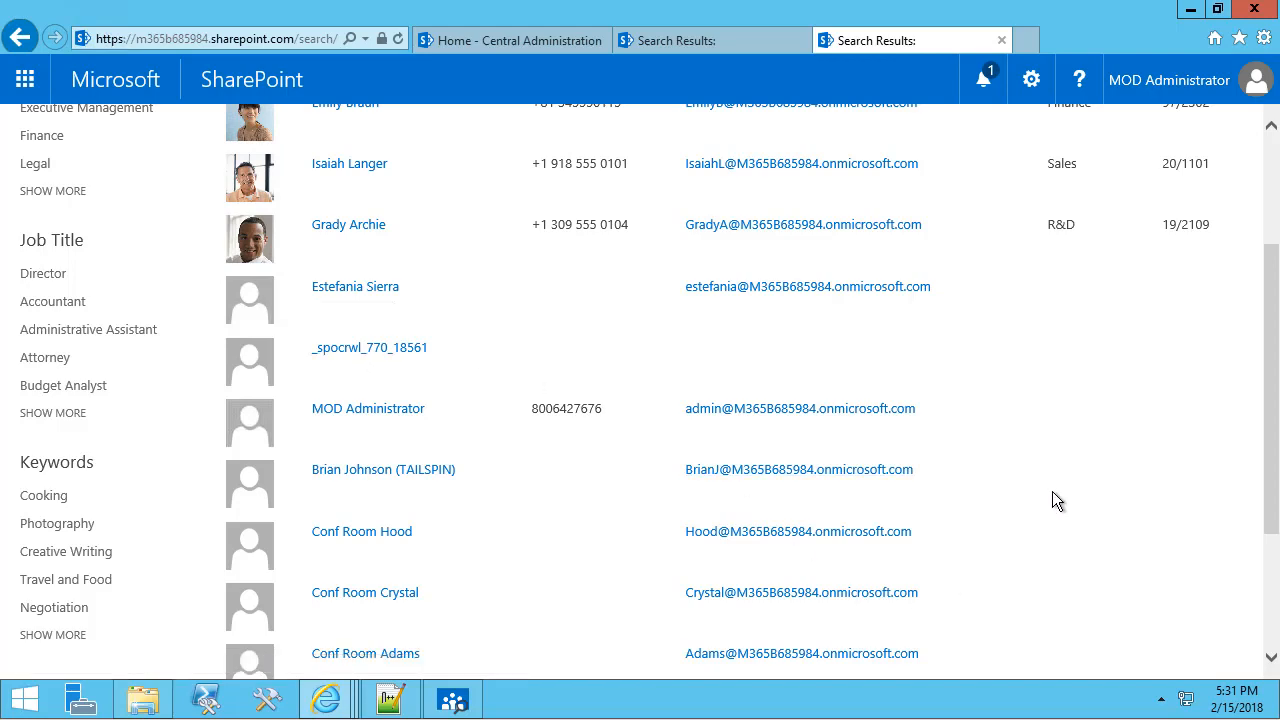
scroll(1052, 491, down, 2)
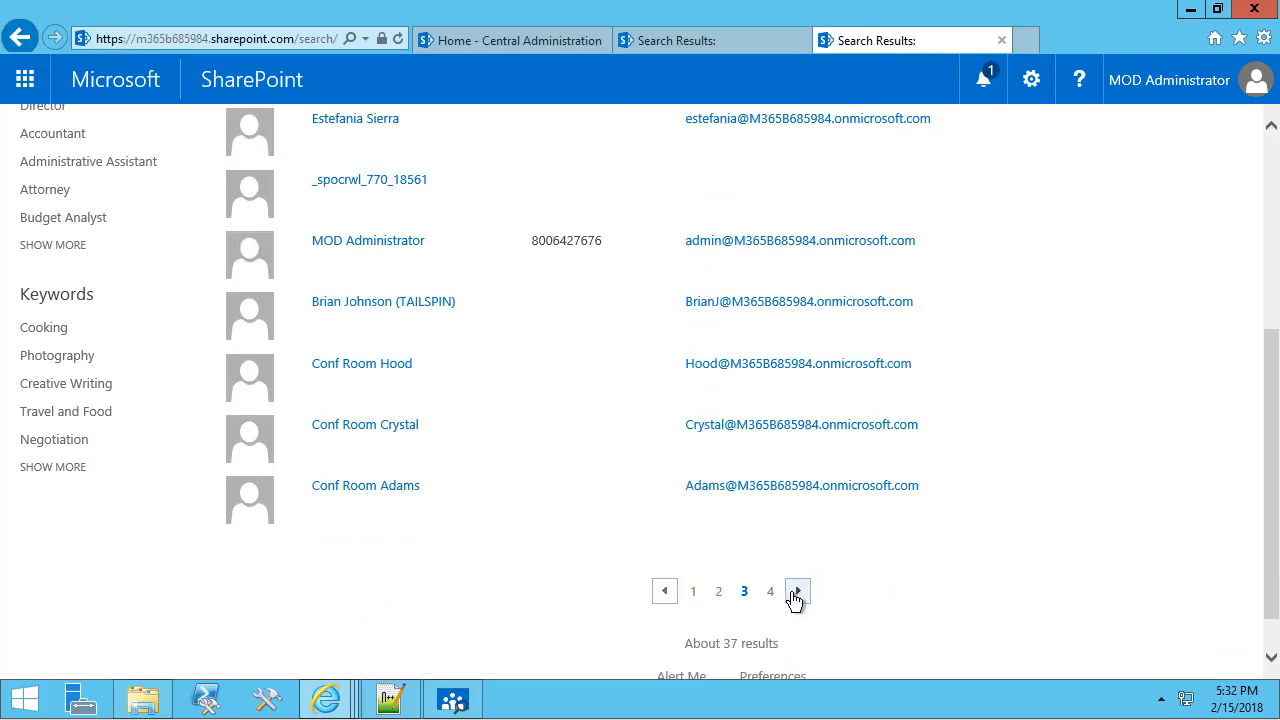
click(797, 592)
scroll(375, 520, down, 2)
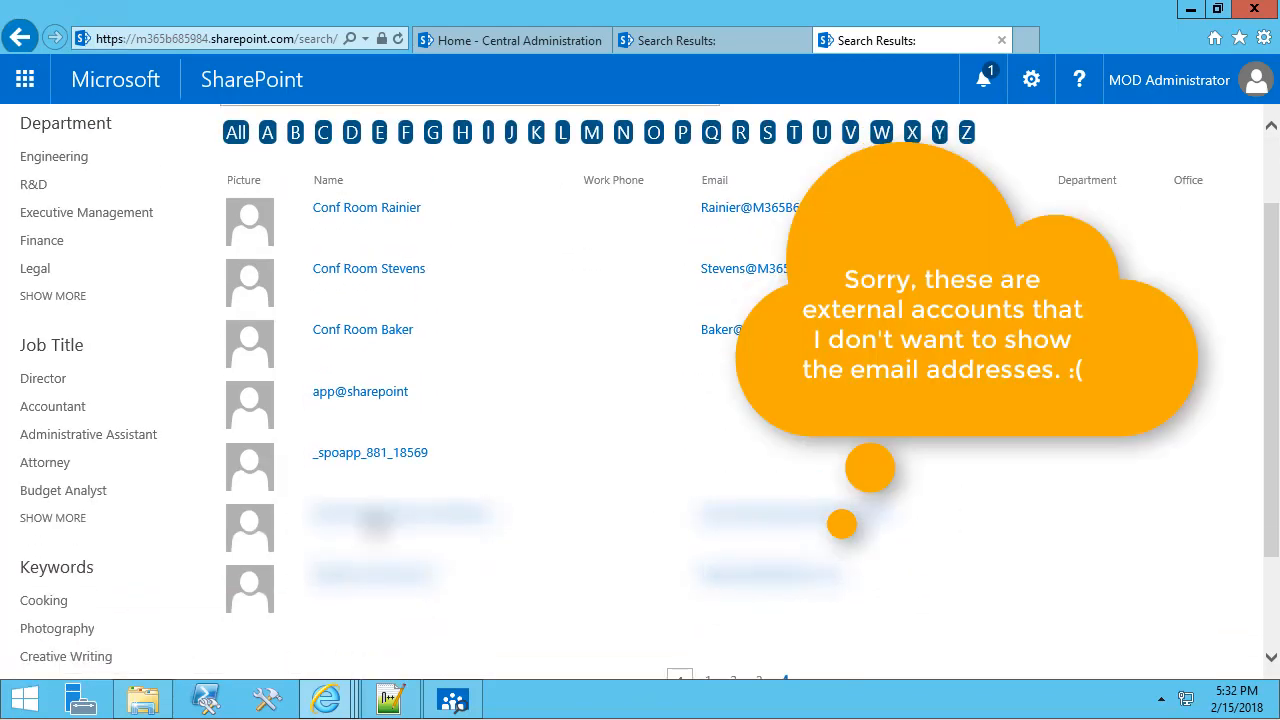
scroll(357, 463, down, 2)
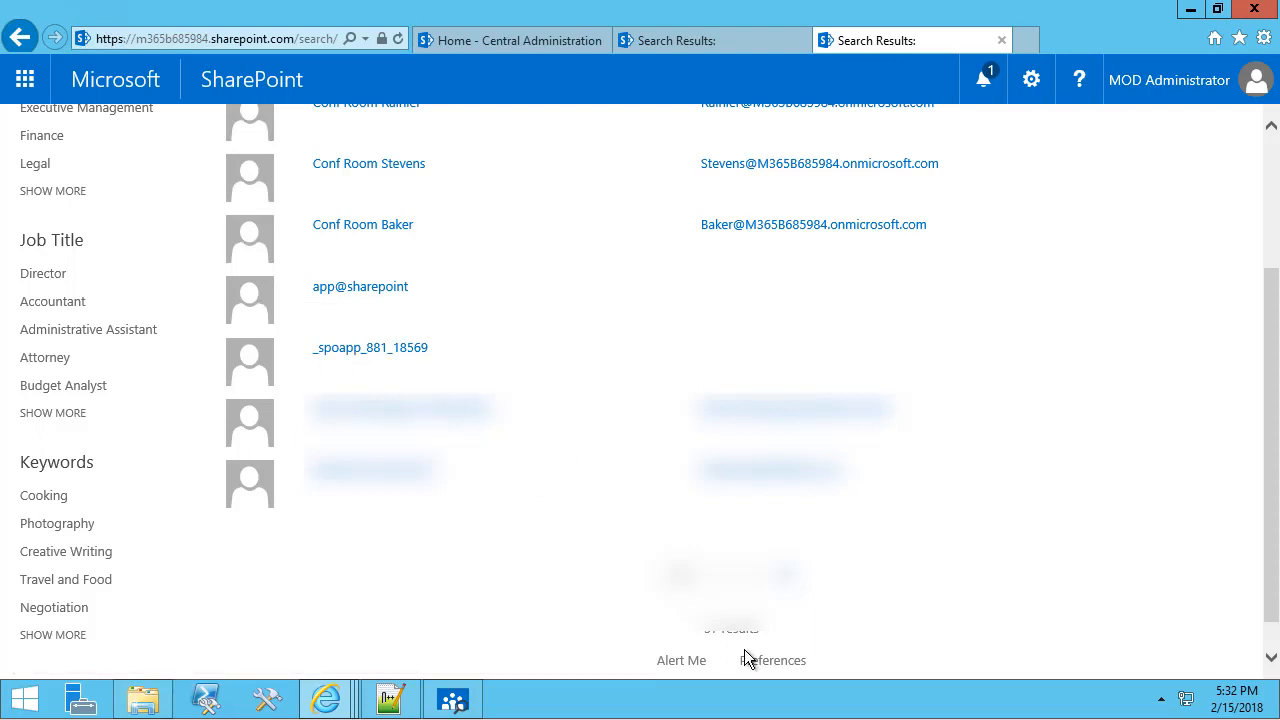
scroll(525, 460, up, 3)
Search people with the query '* -accountname:_spo*'.
click(278, 190)
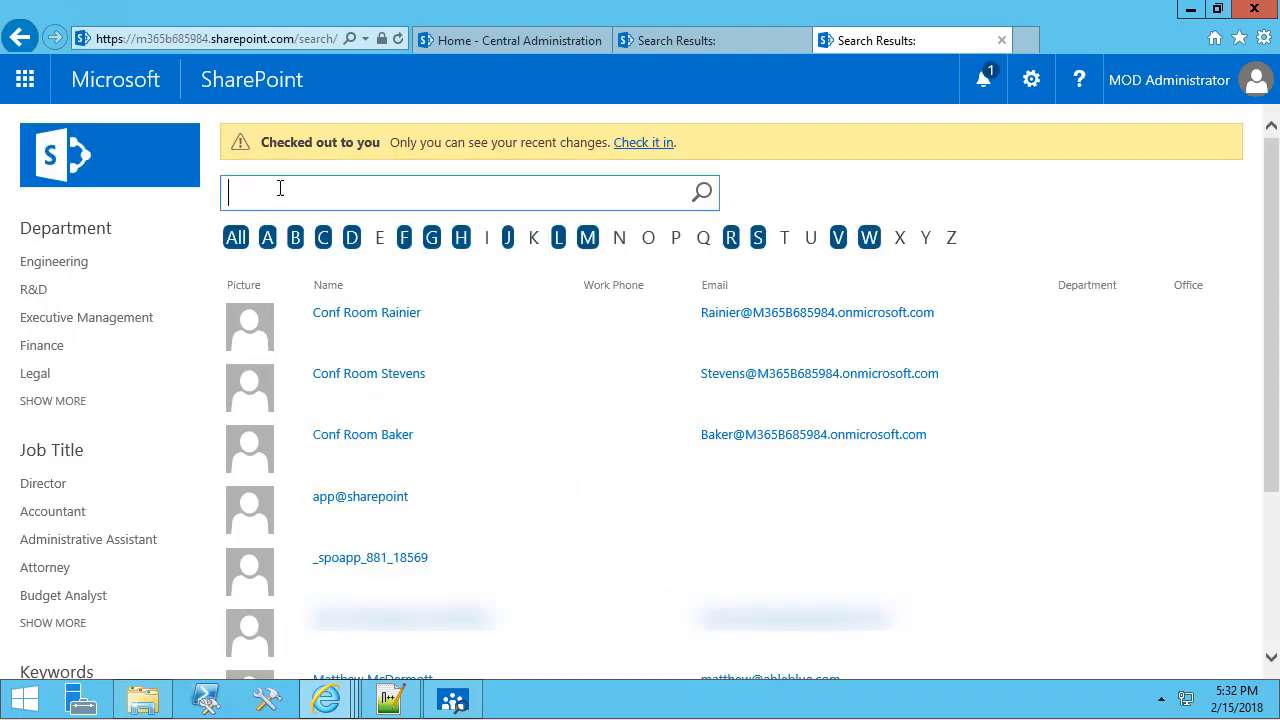
text(*)
text(-accountname:)
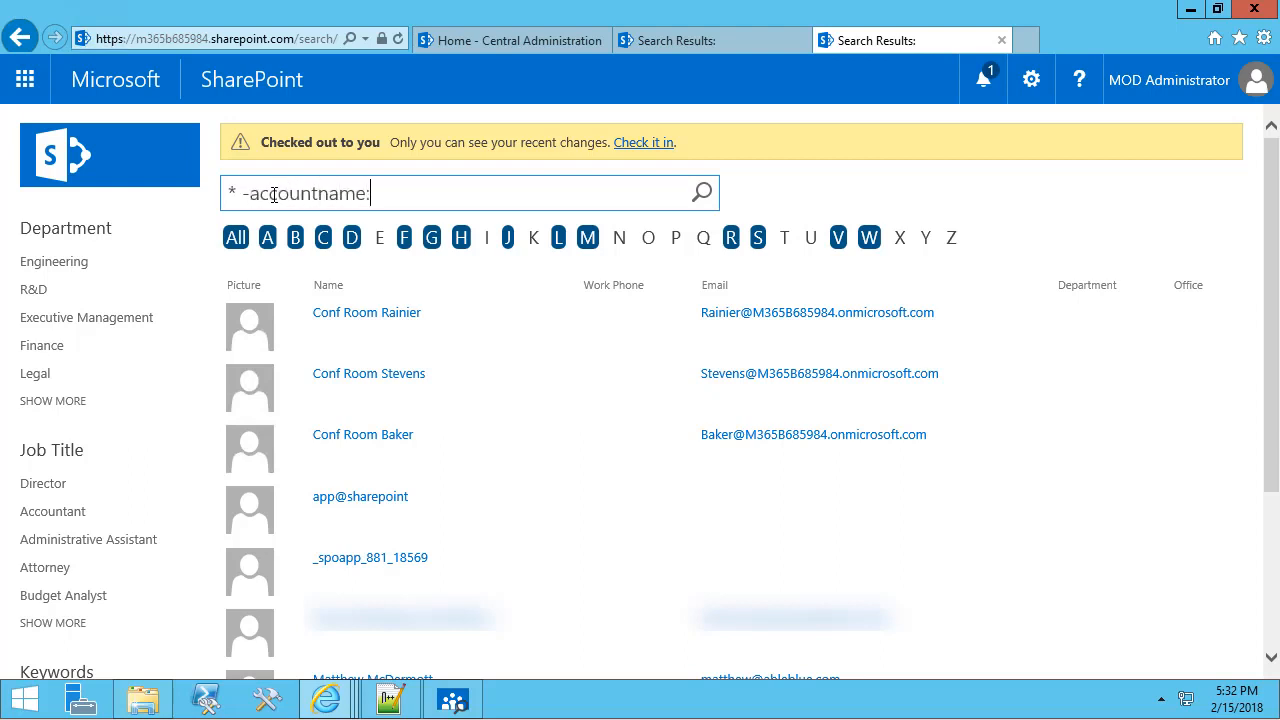
text(_spo*)
key(Return)
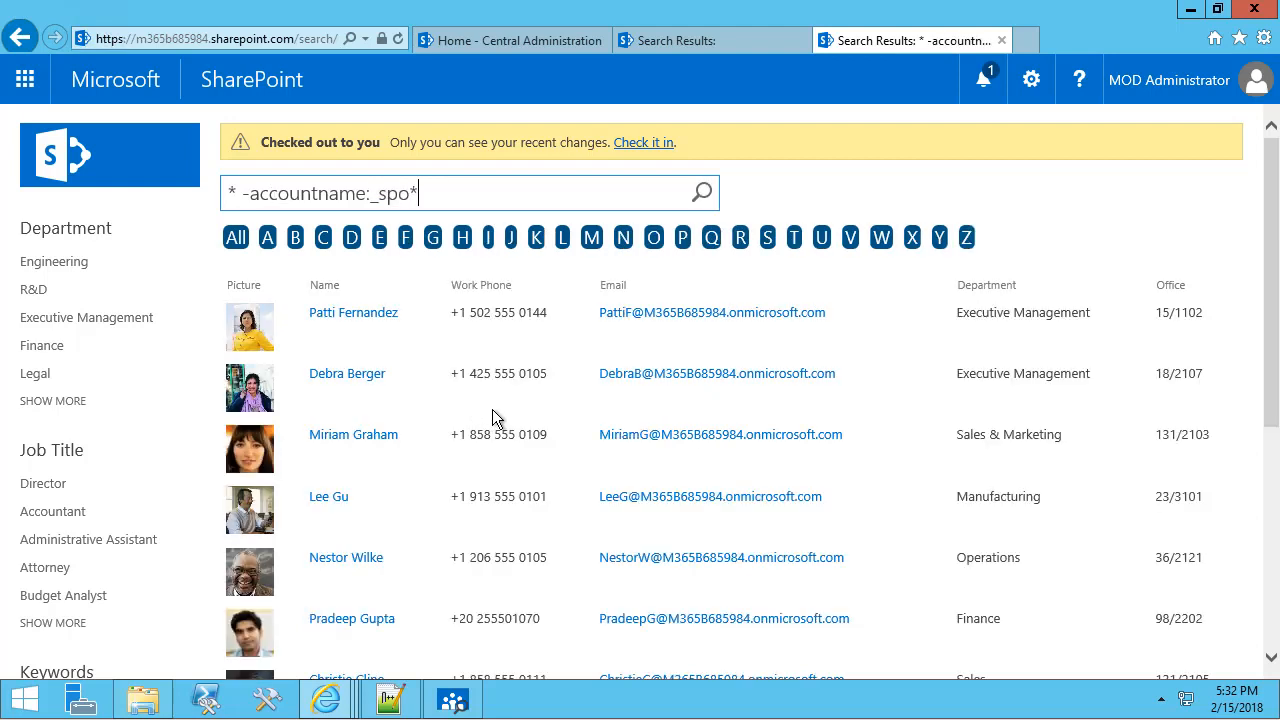
Page through the results to page 4, confirming _spoapp is gone, then select the query text.
scroll(494, 420, down, 5)
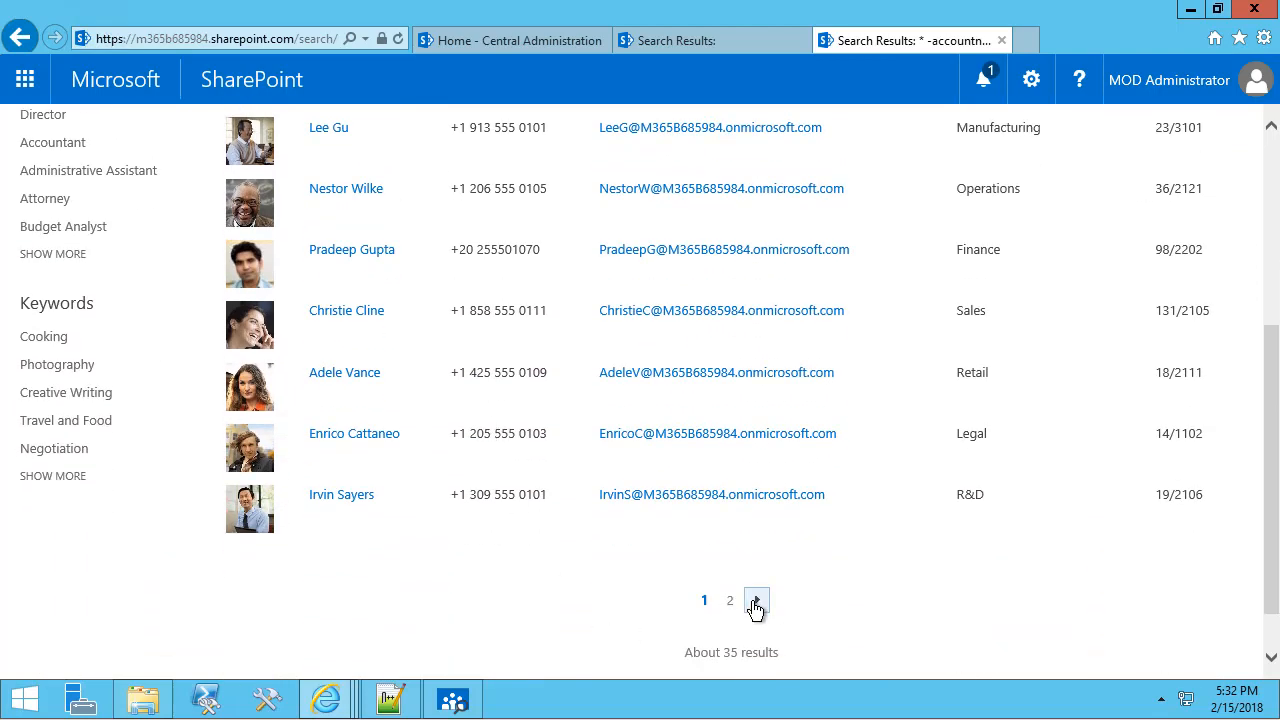
click(757, 600)
scroll(557, 500, down, 2)
scroll(557, 500, down, 3)
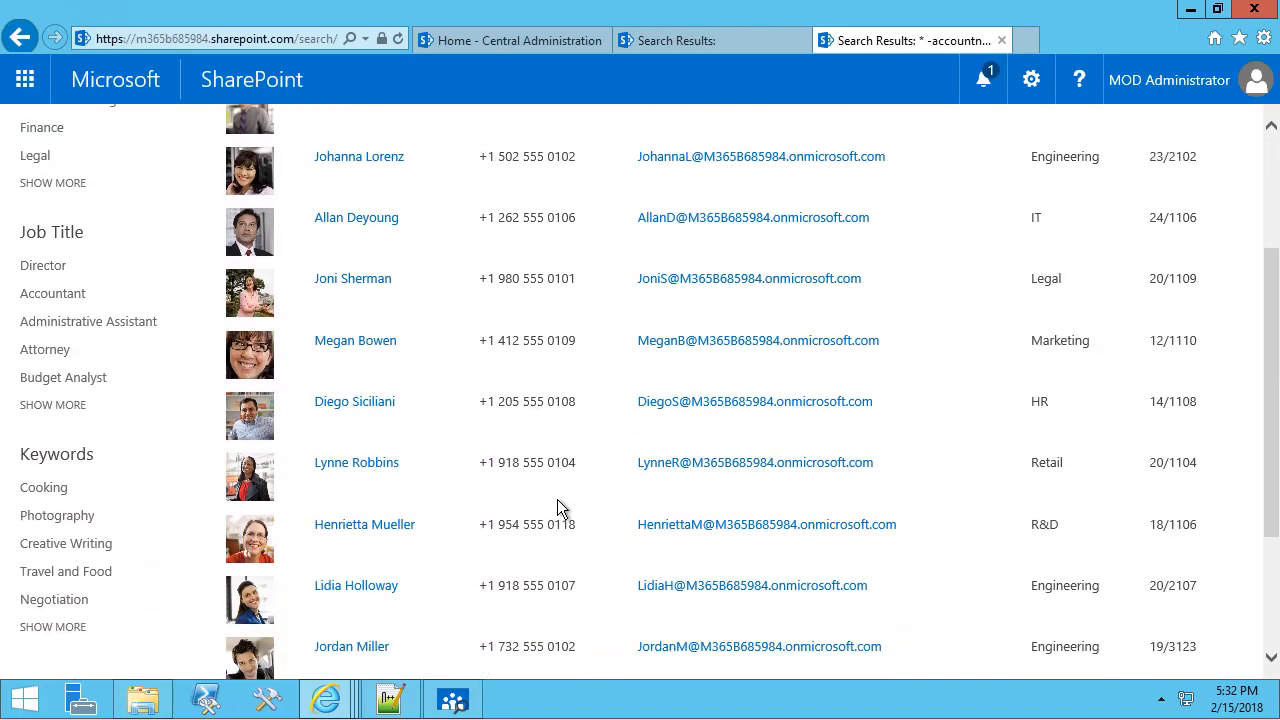
click(785, 598)
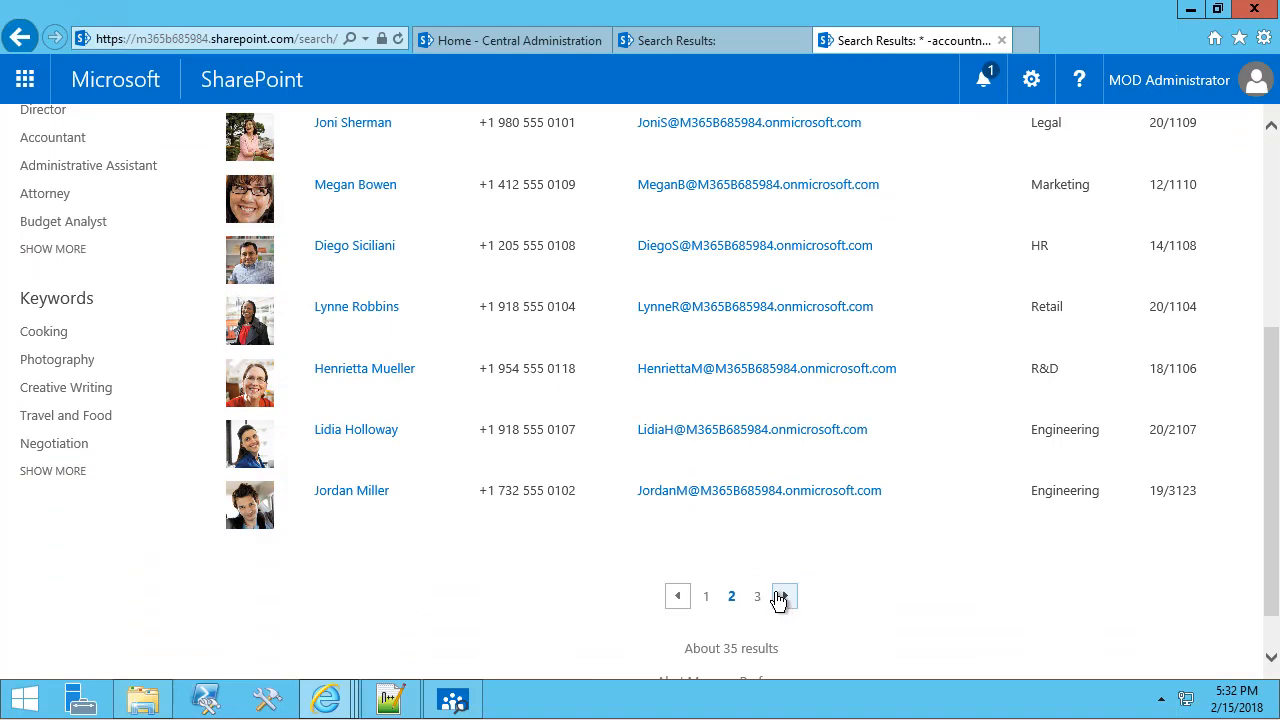
scroll(734, 569, down, 3)
scroll(734, 569, down, 2)
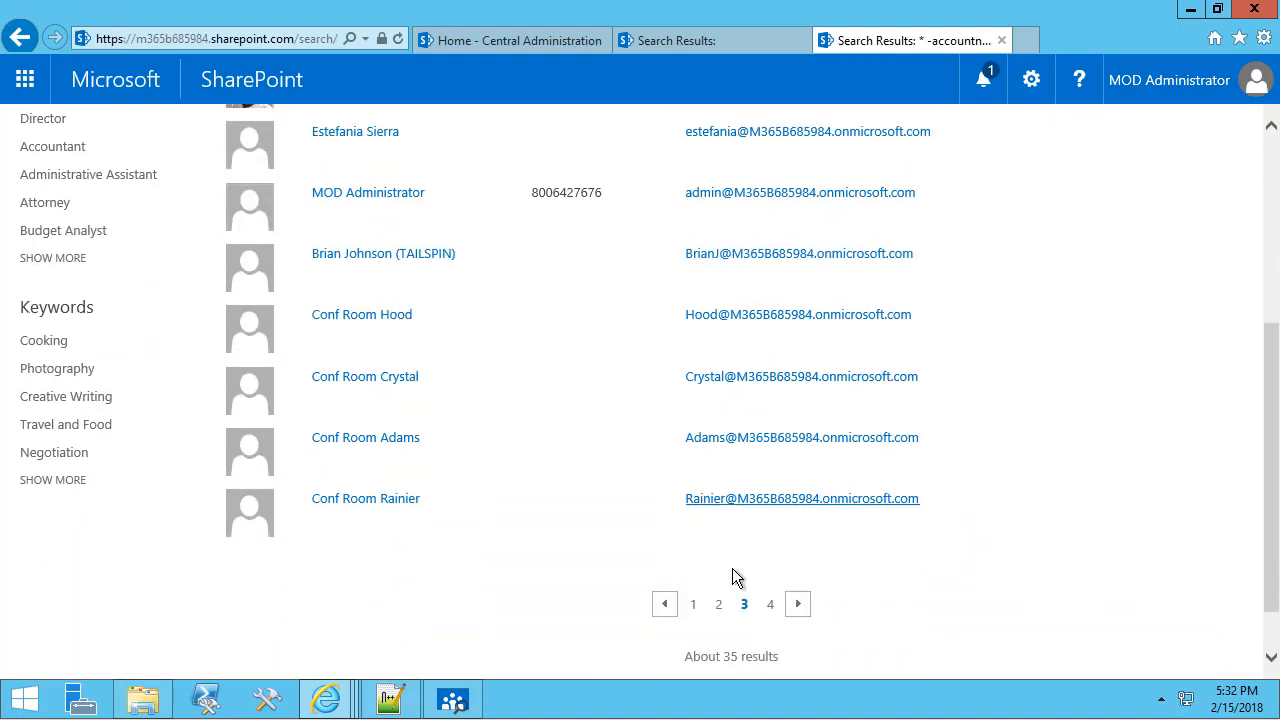
click(793, 606)
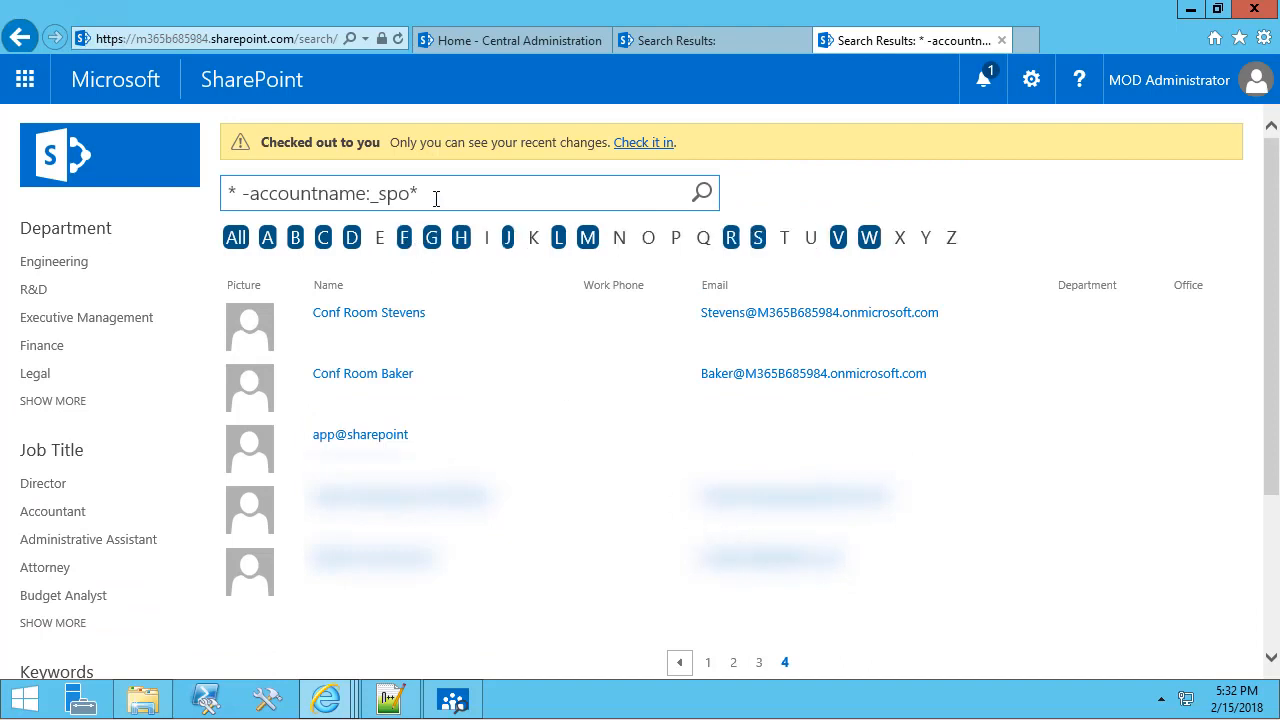
drag(434, 197, 202, 207)
key(ctrl+c)
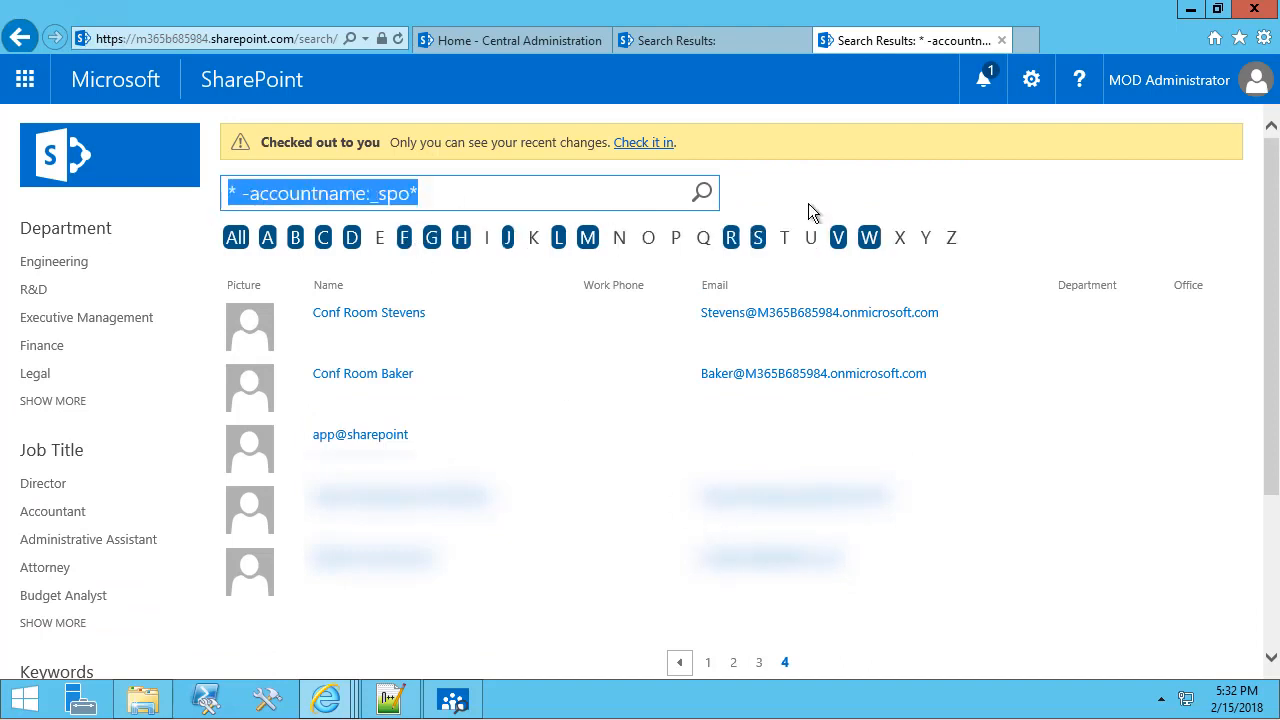
Put the search page in edit mode and open the People Search Core Results query builder.
click(1032, 80)
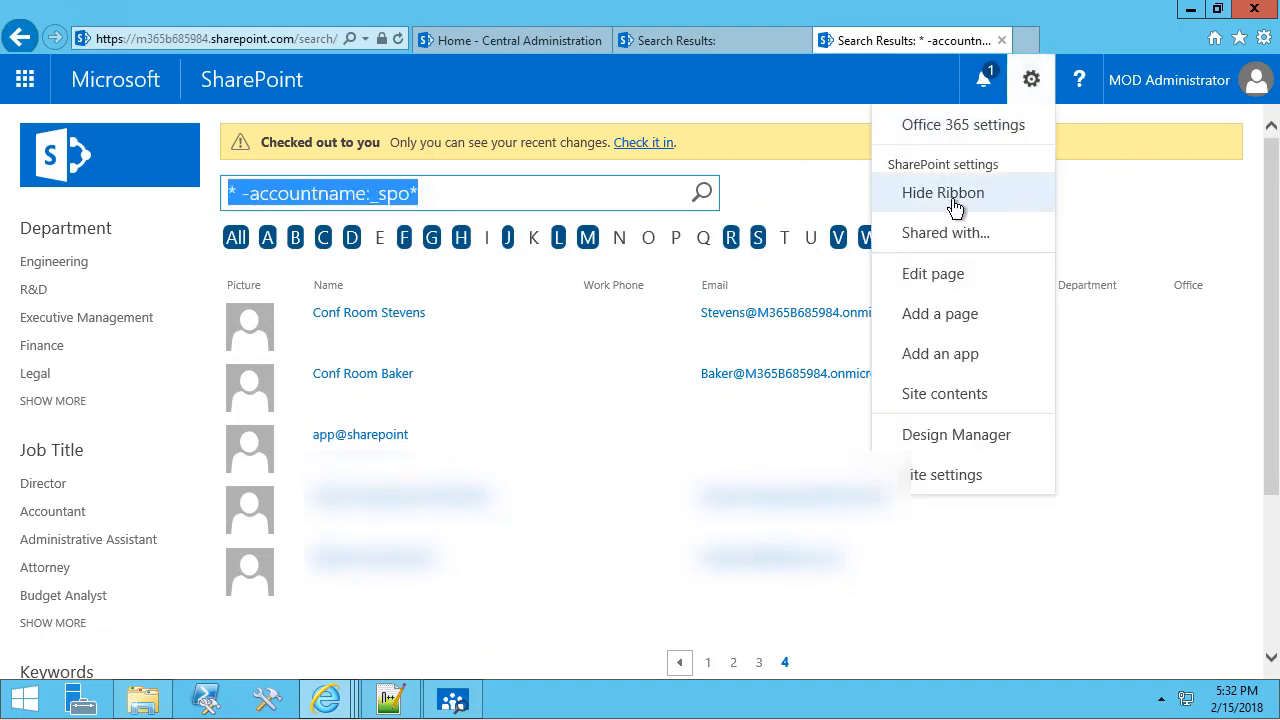
click(925, 274)
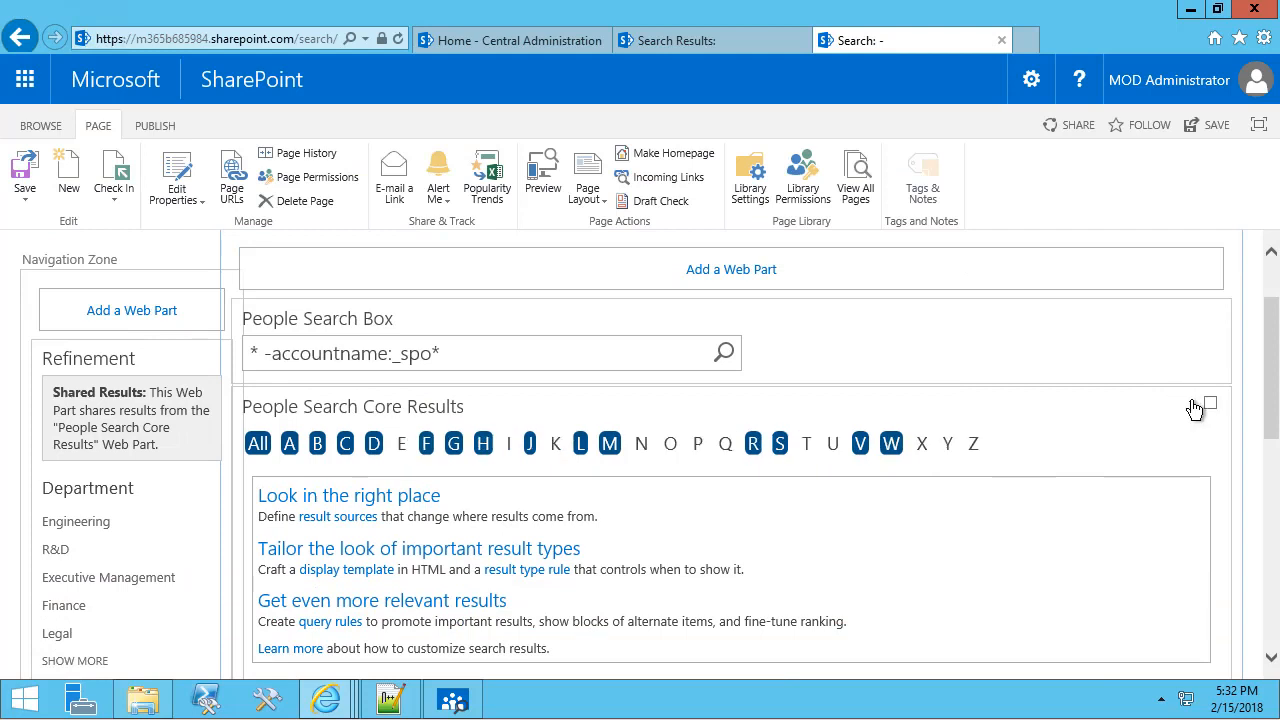
click(1191, 402)
click(1119, 531)
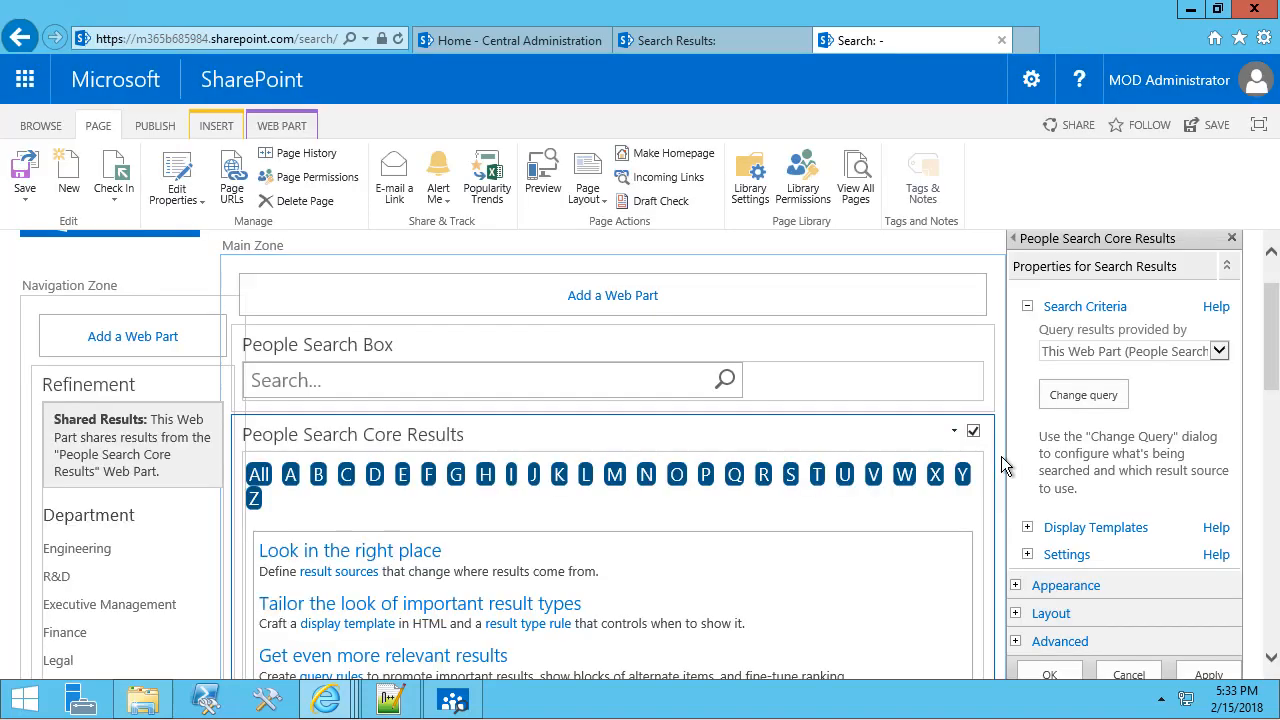
click(1083, 395)
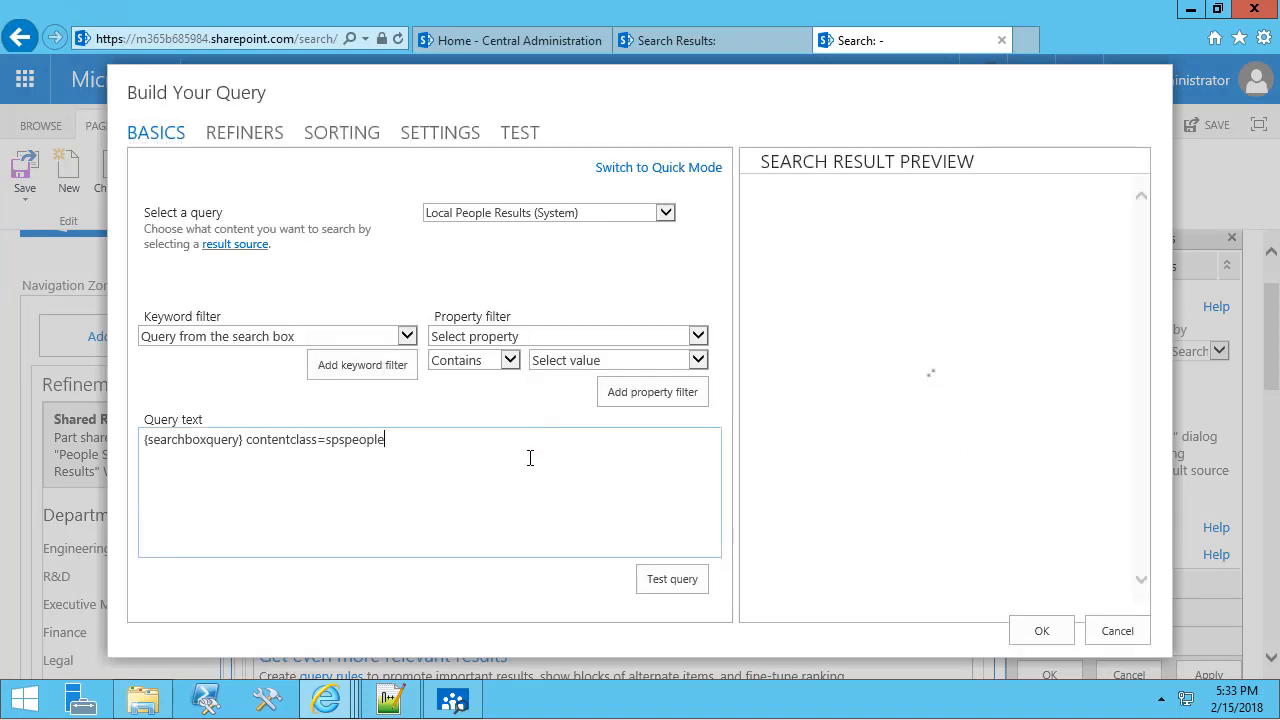
Append -accountname:_spo* after contentclass=spspeople, test the query for 35 results, and apply it.
key(ctrl+v)
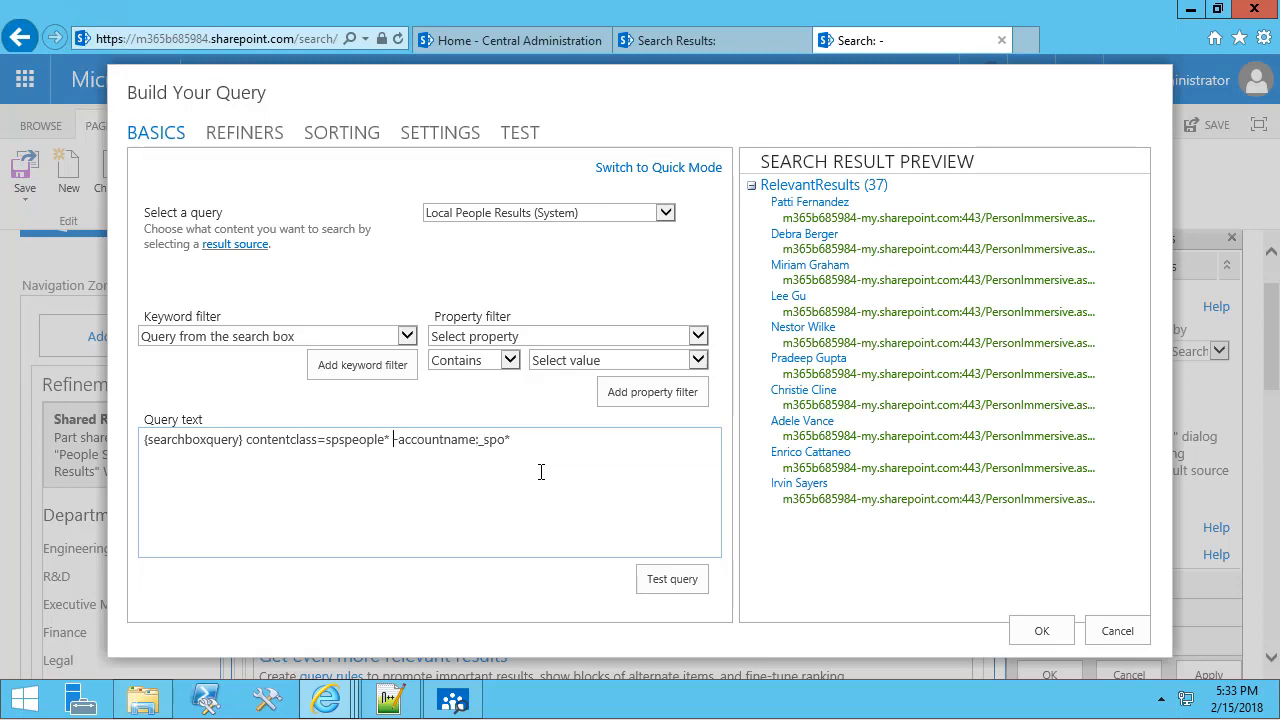
key(Left)
key(BackSpace)
key(Right)
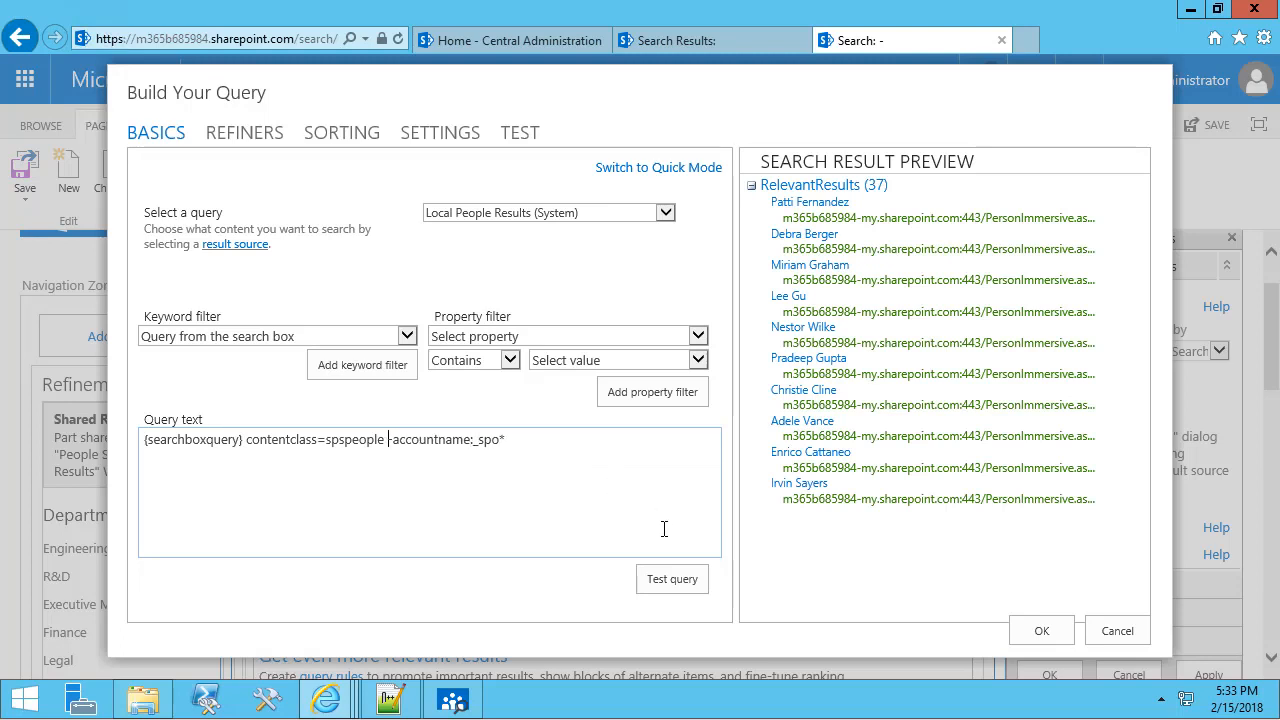
click(668, 578)
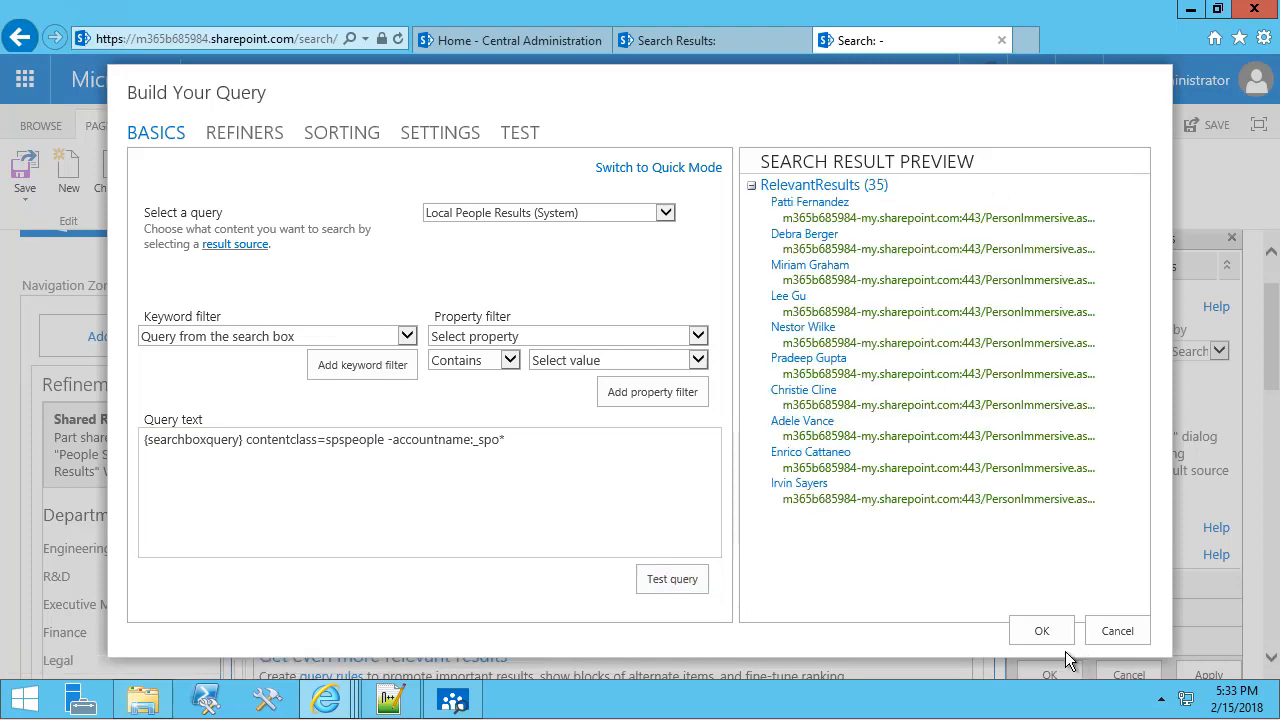
click(1040, 630)
click(1048, 677)
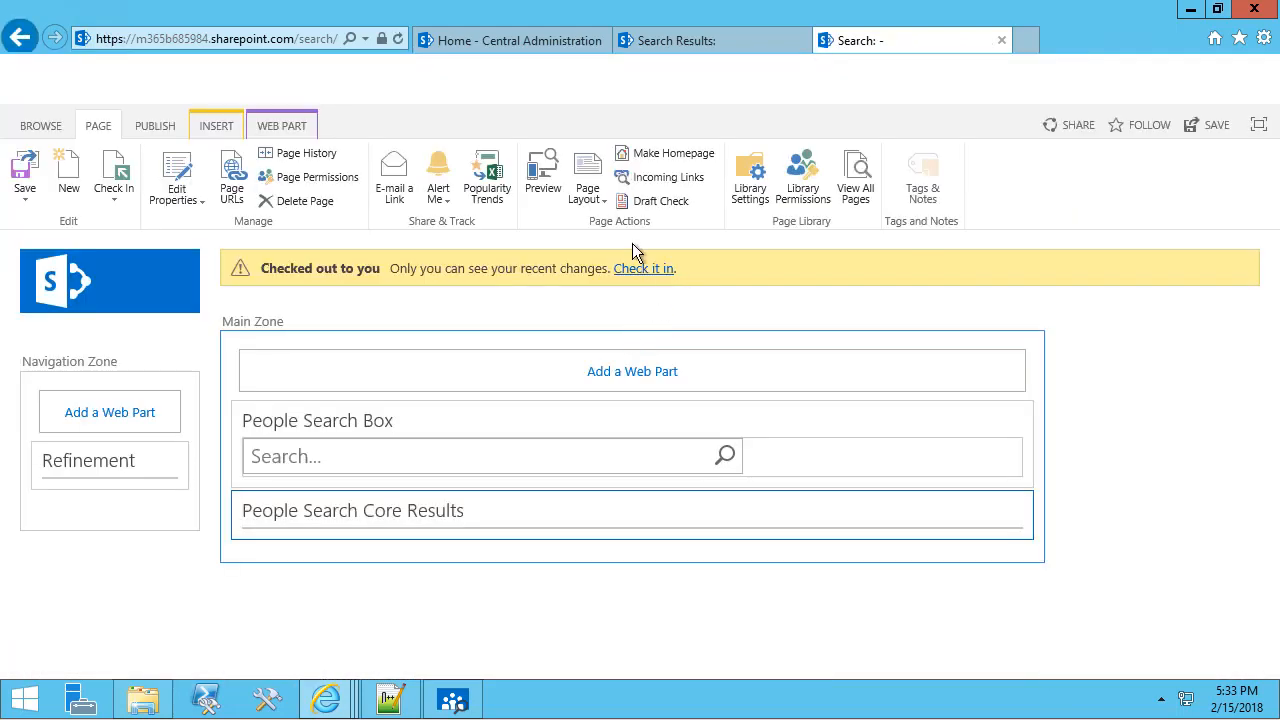
Check in the search page and review the roughly 35 people results across pages 1 to 3.
click(640, 267)
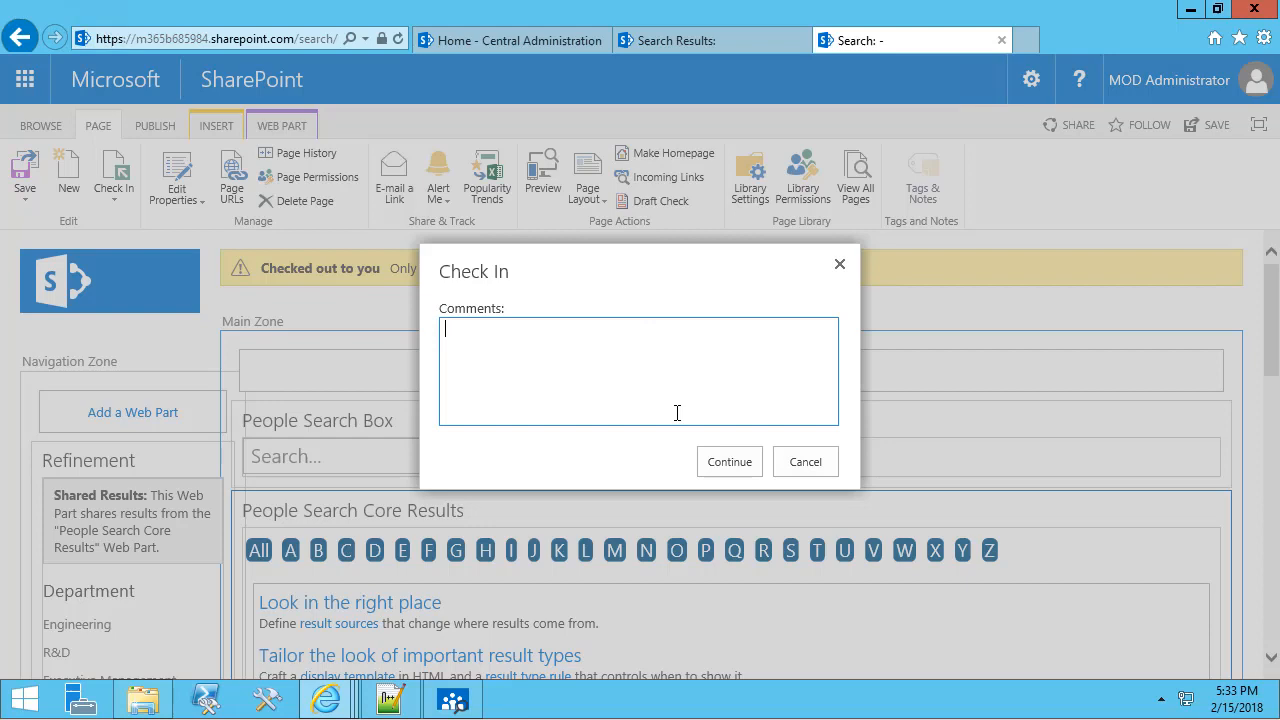
click(718, 463)
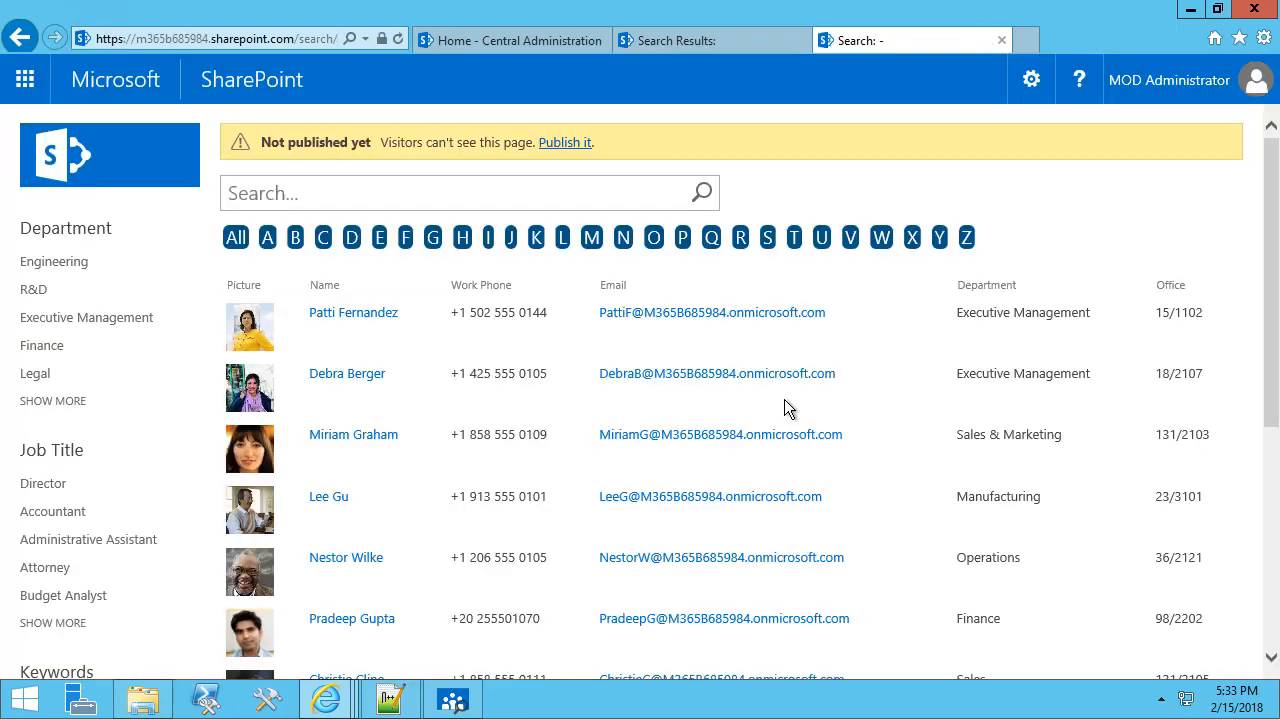
scroll(792, 410, down, 4)
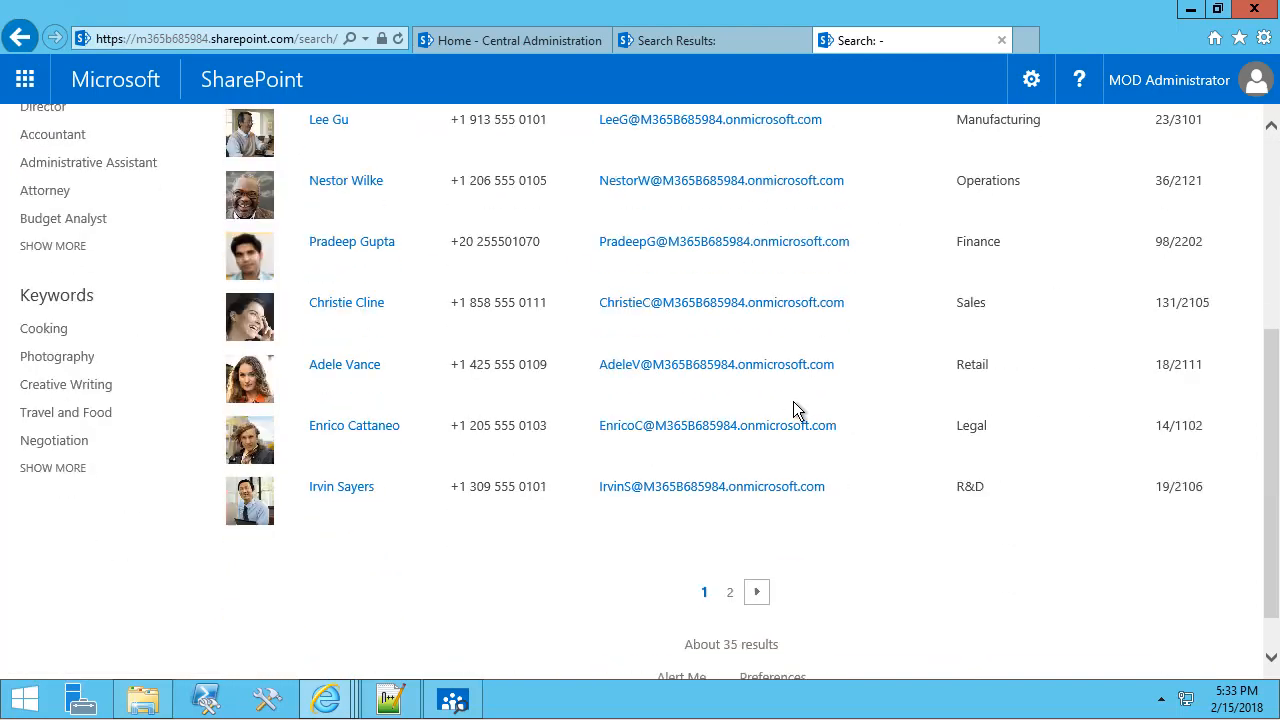
click(759, 594)
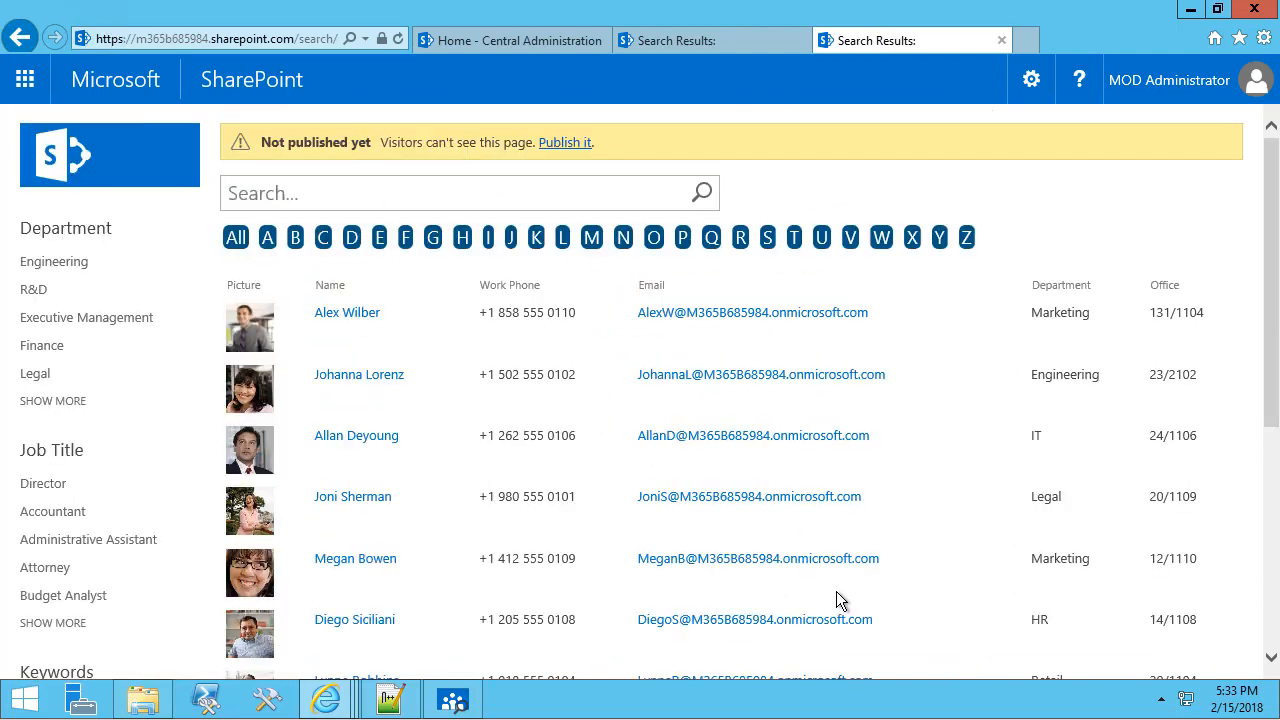
scroll(834, 595, down, 3)
click(782, 663)
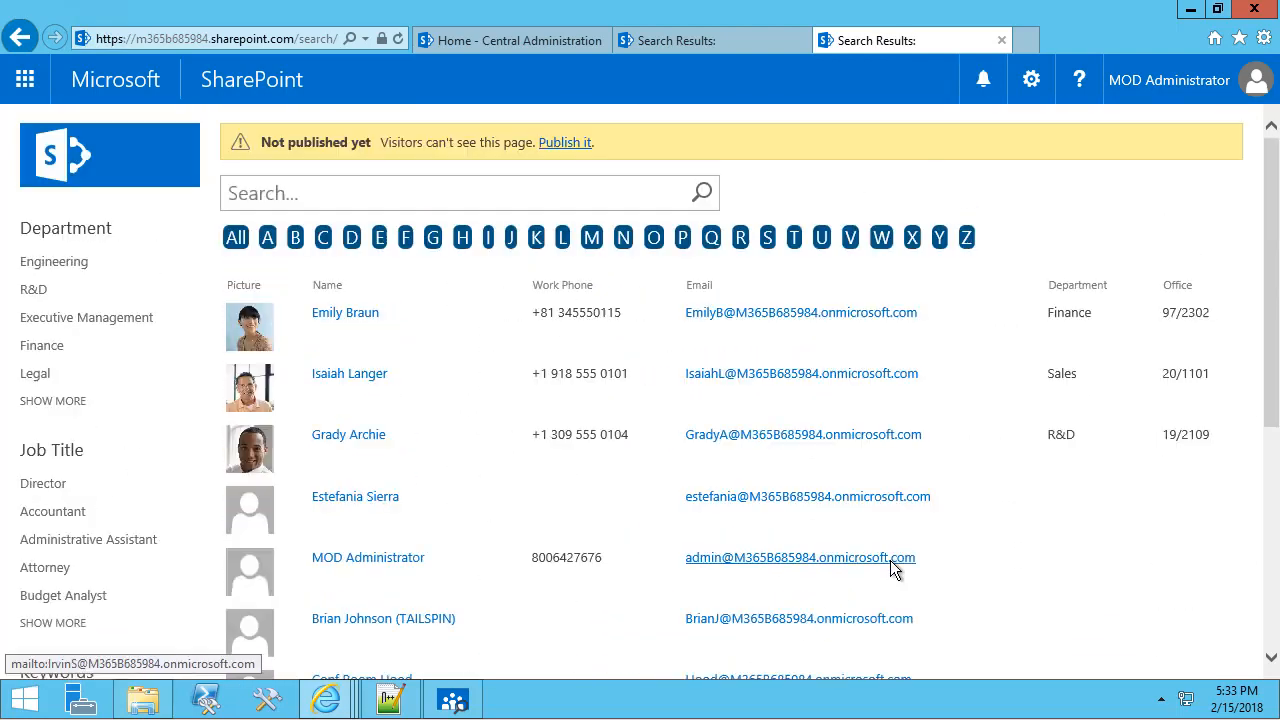
scroll(890, 560, down, 4)
scroll(752, 600, down, 2)
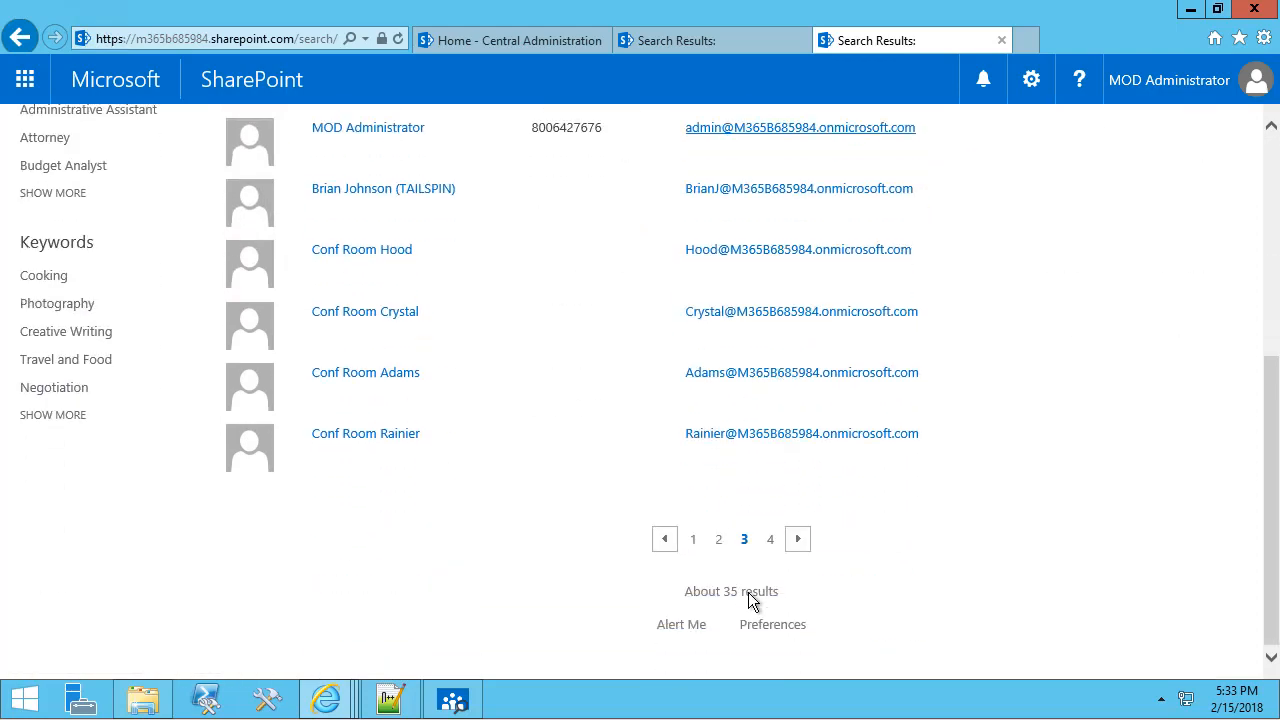
scroll(584, 272, up, 6)
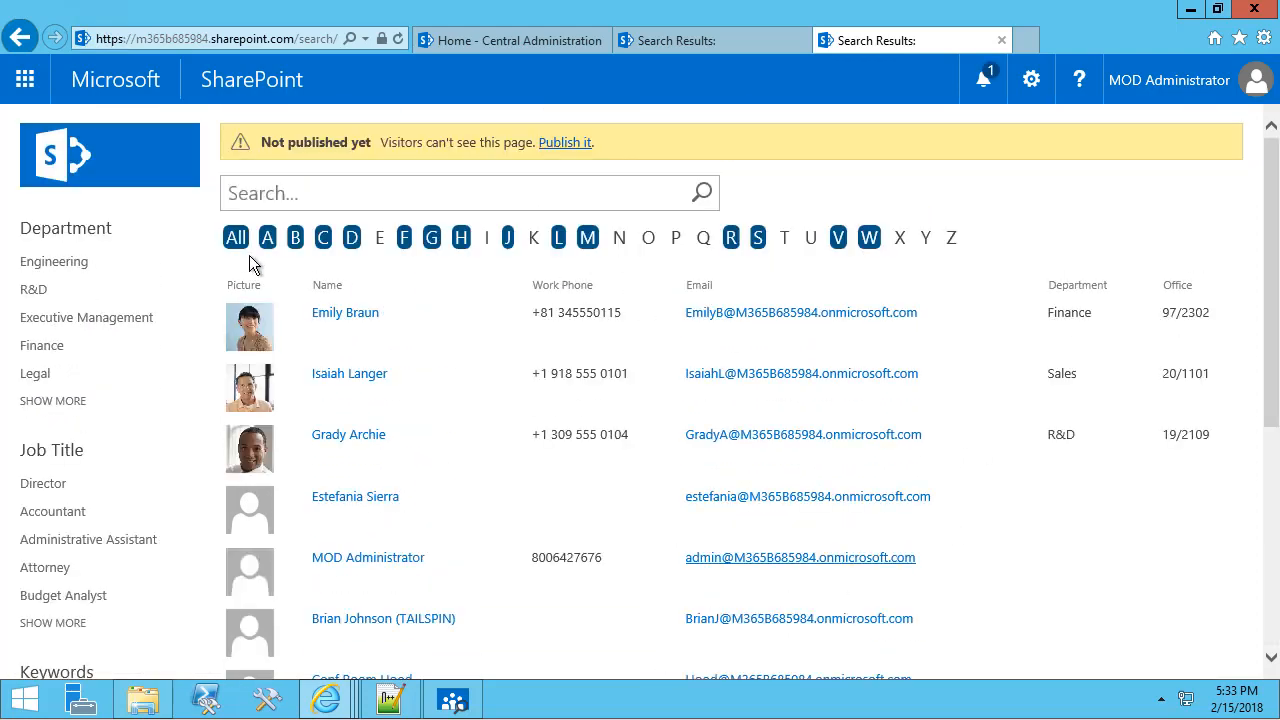
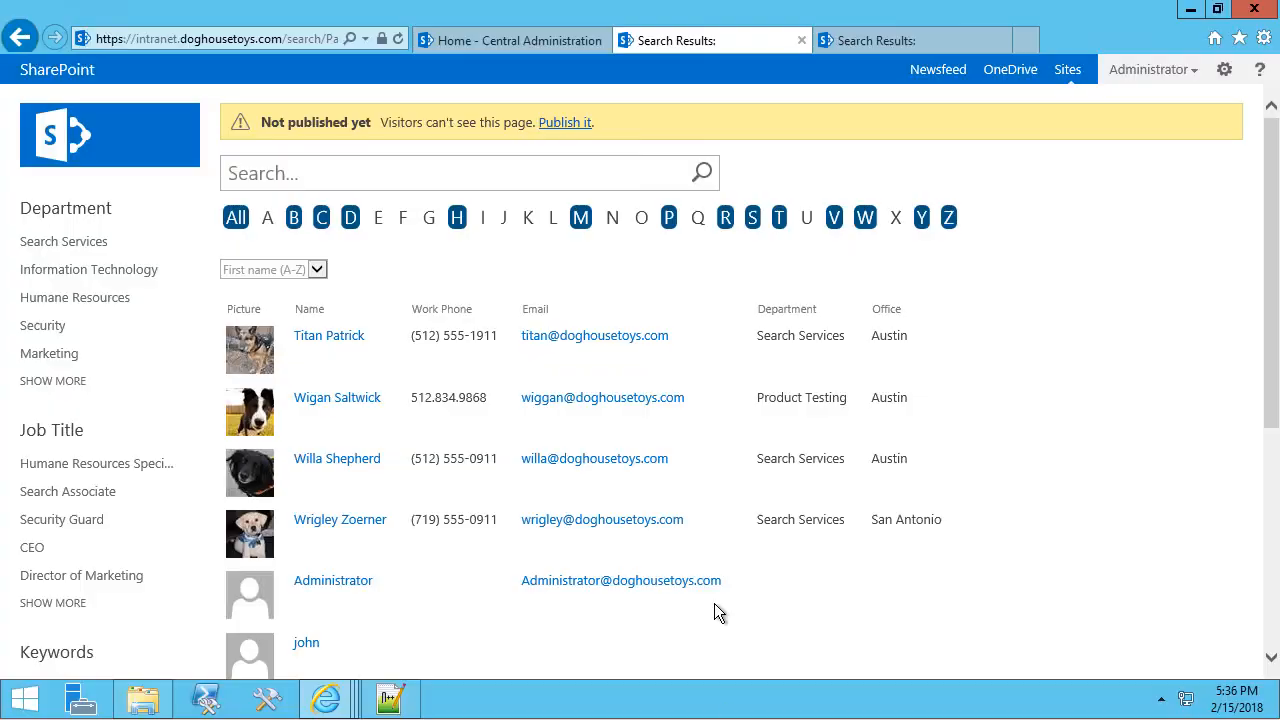
In Central Administration, go to User Profile Service Application > Manage User Properties > New Property.
click(516, 41)
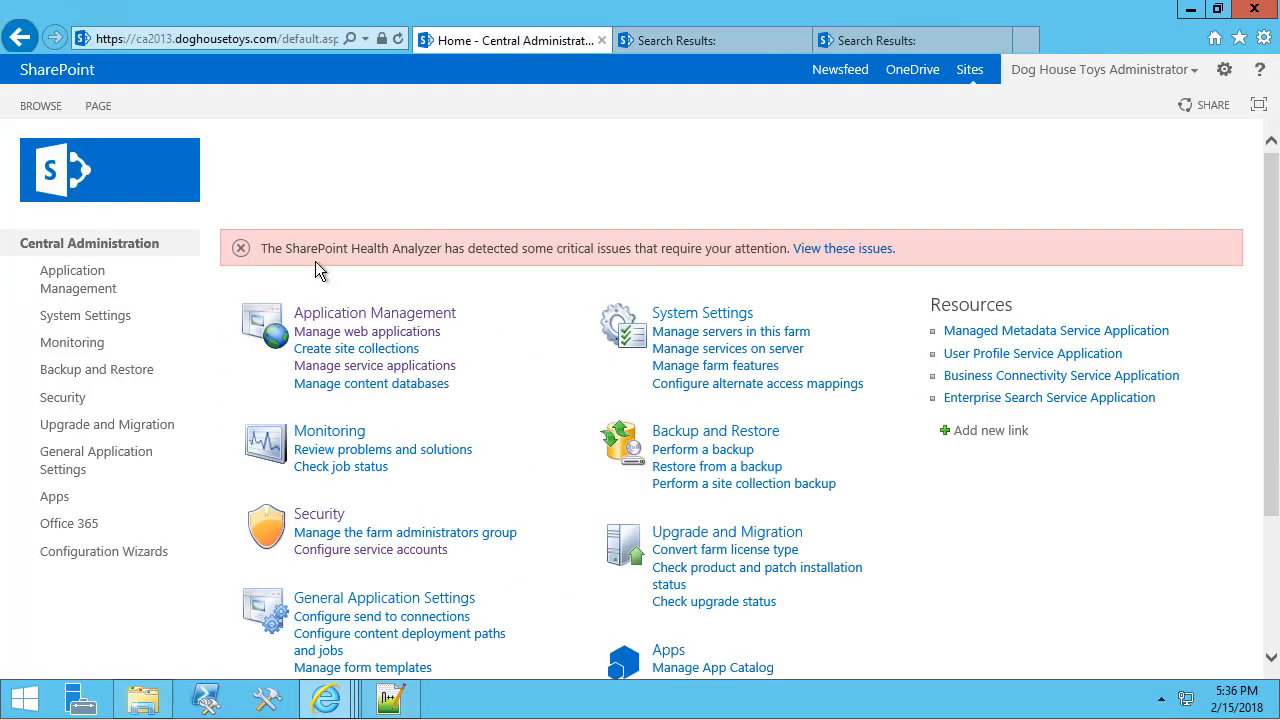
click(352, 367)
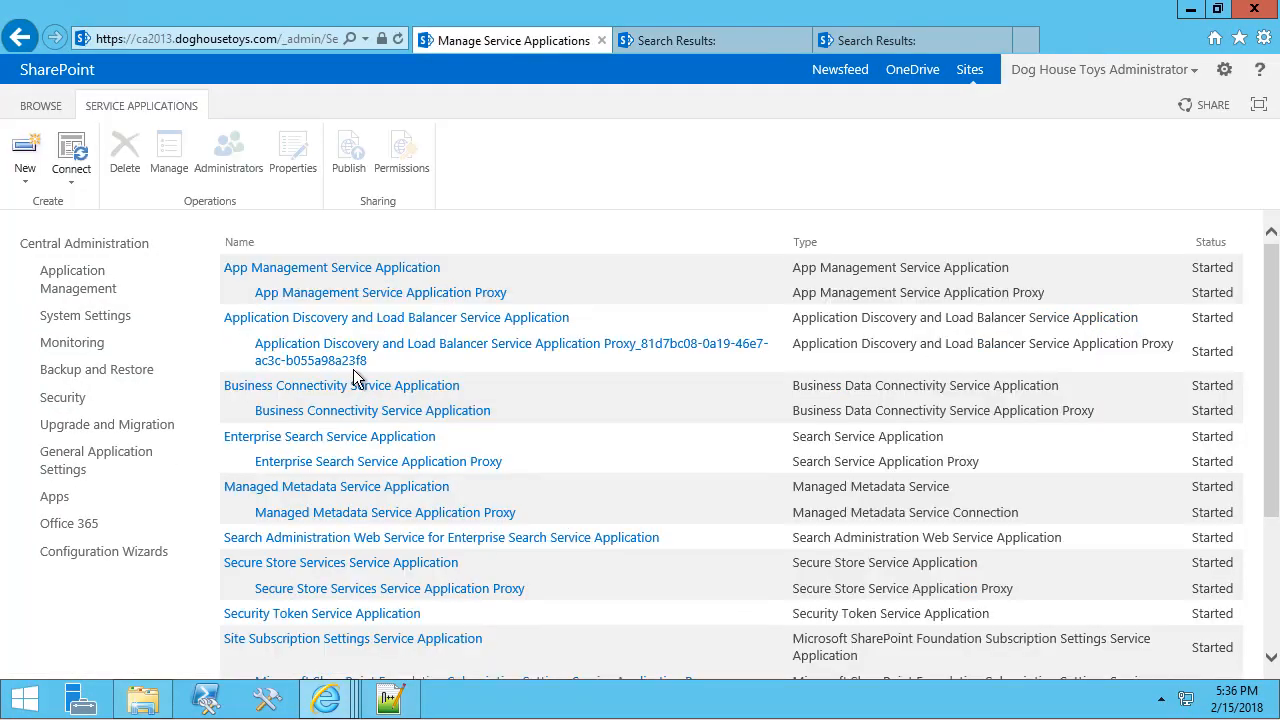
scroll(355, 380, down, 5)
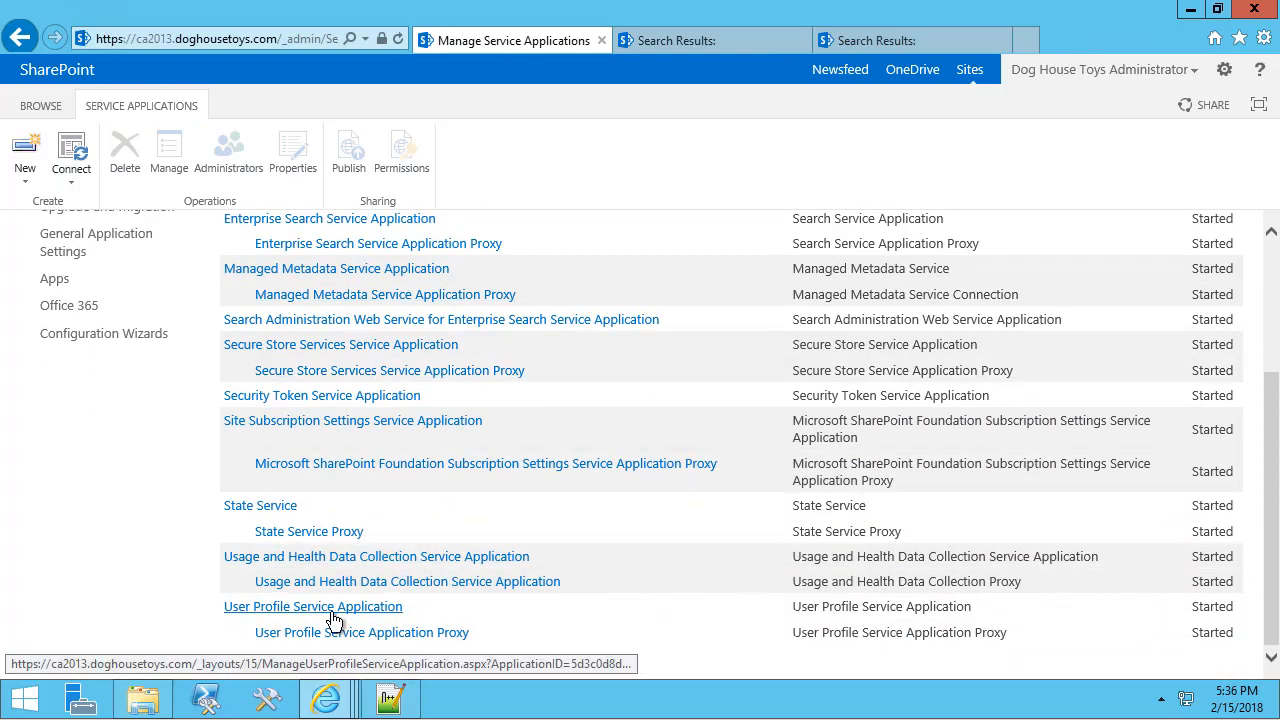
click(330, 607)
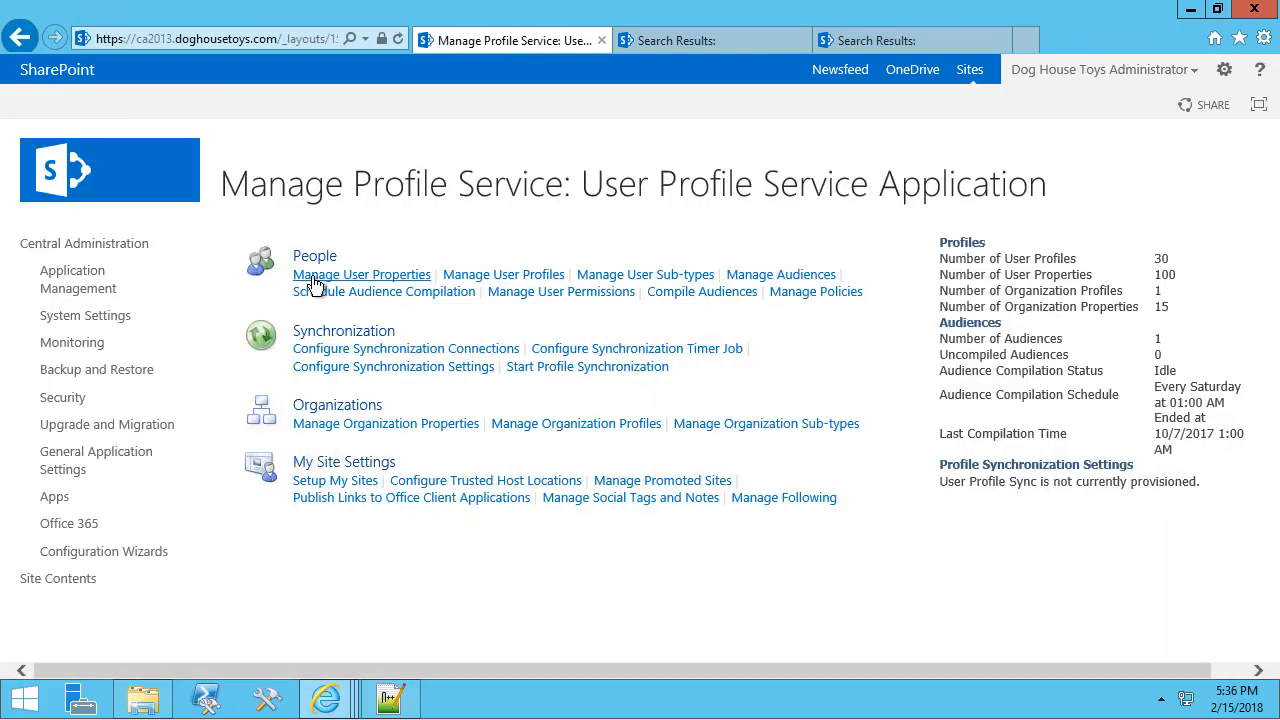
click(346, 276)
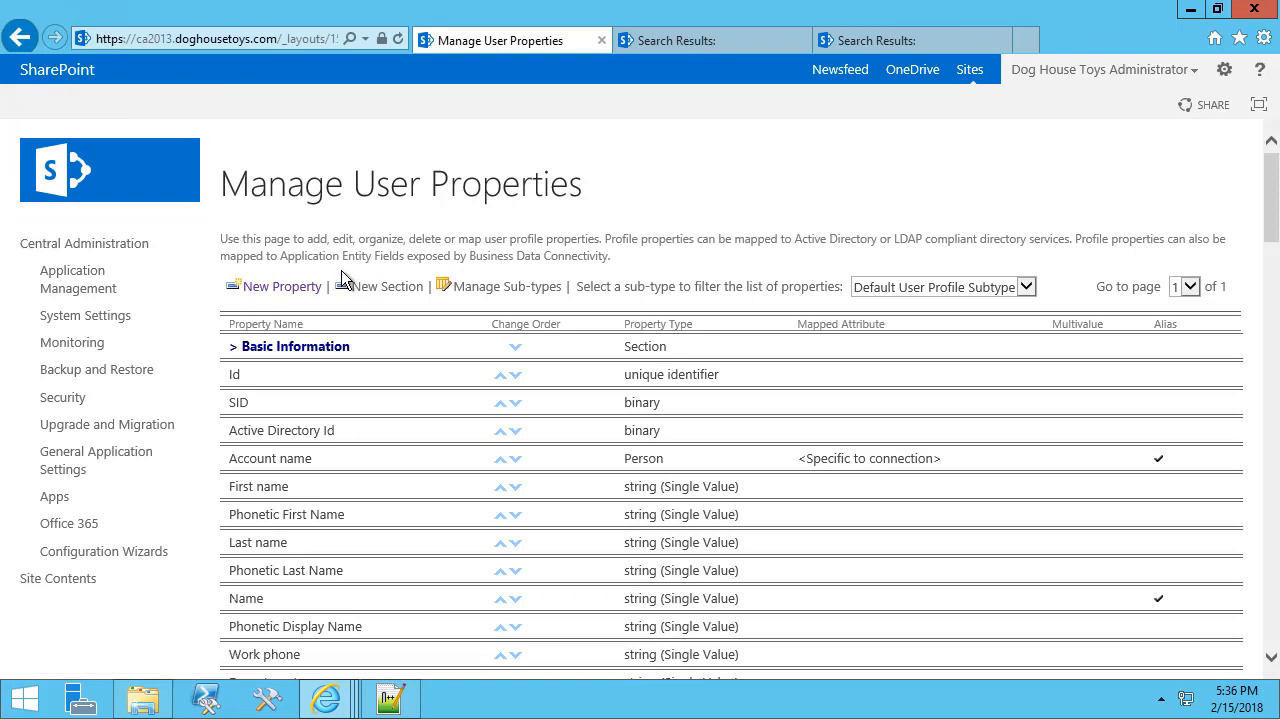
click(296, 289)
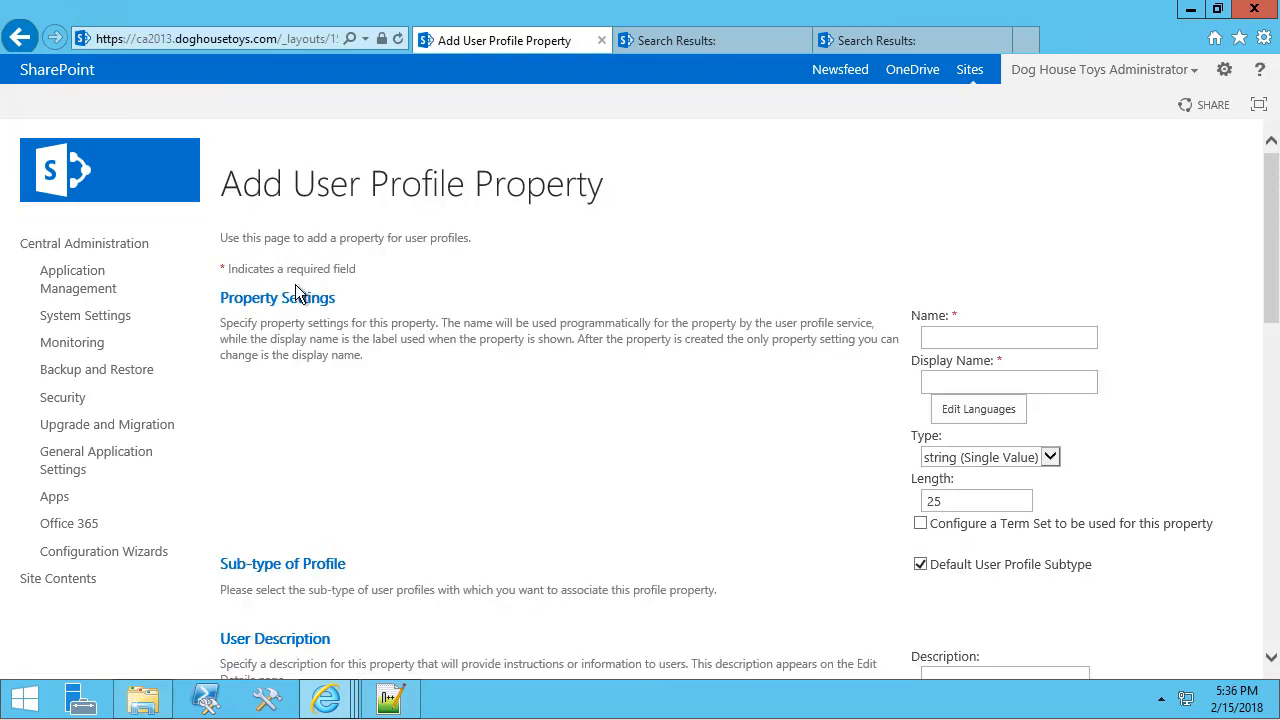
Name the new property CostCenter, display name 'Cost Center', with length 40.
click(959, 342)
text(CostCenter)
key(Tab)
text(Cost Center)
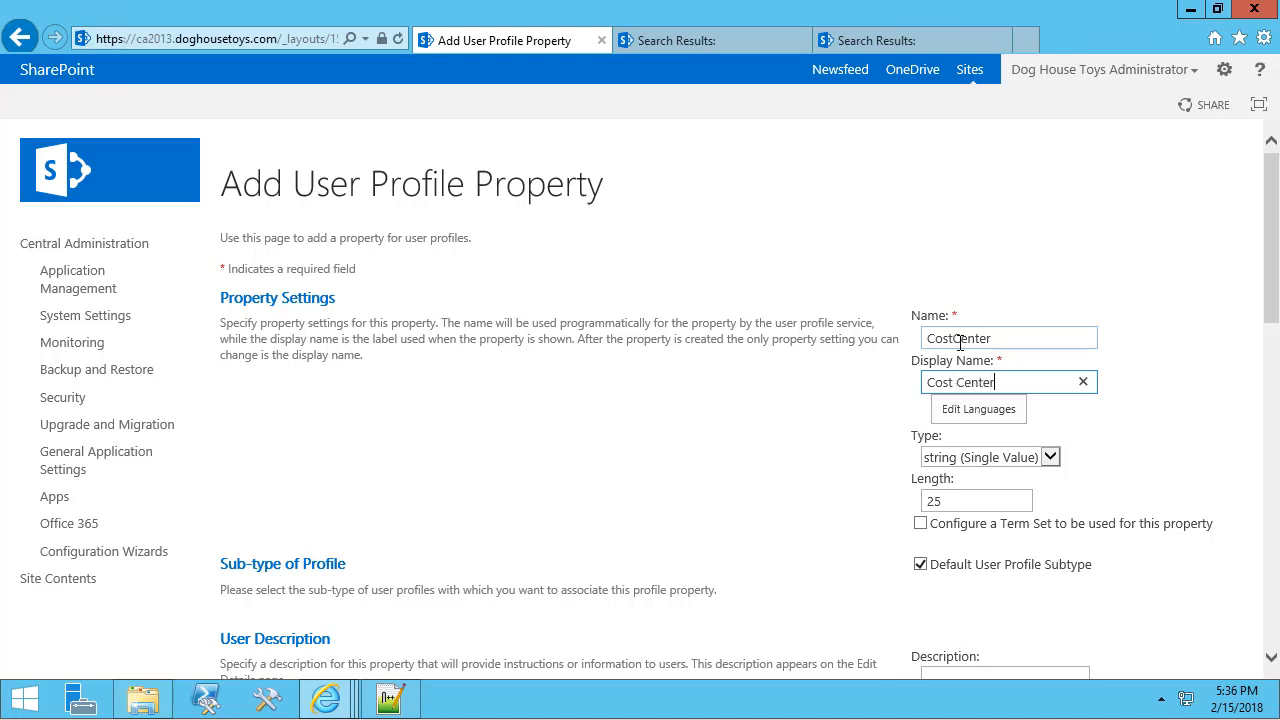
double_click(938, 500)
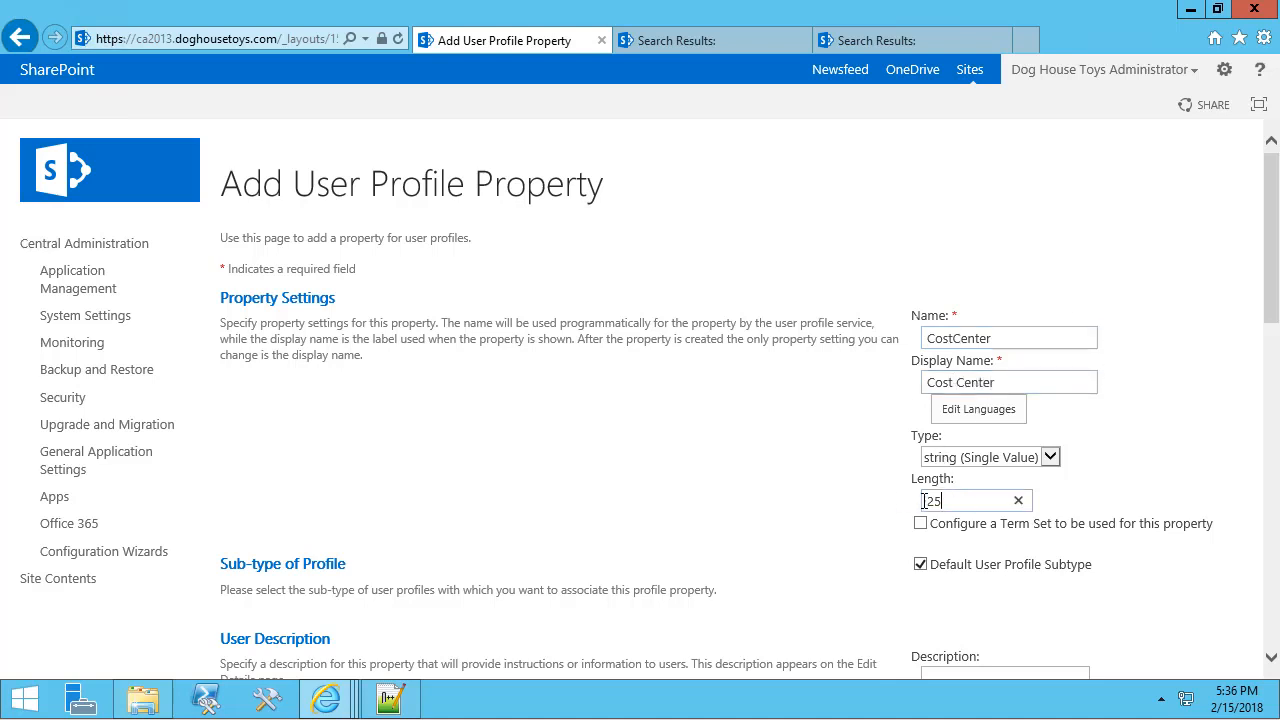
text(40)
Make it optional, visible to Everyone, user-editable and shown on Edit Details, then save it.
scroll(1105, 514, down, 1)
scroll(1105, 514, down, 4)
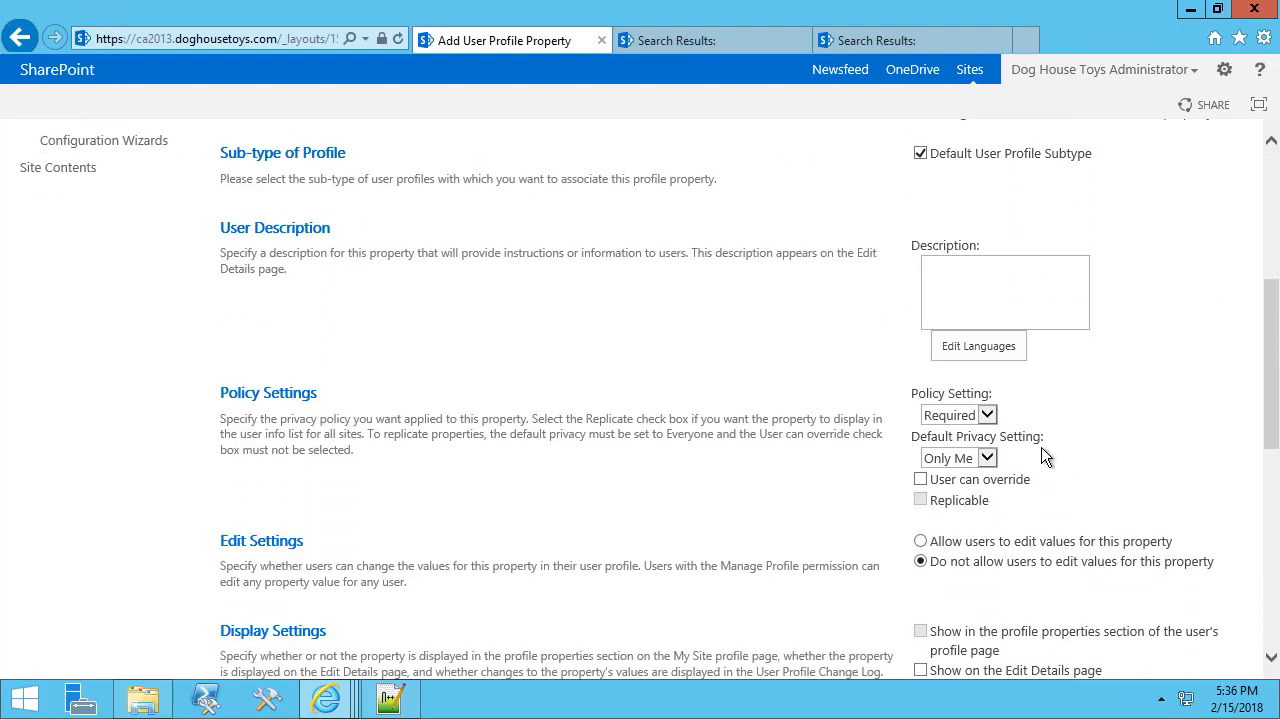
click(987, 415)
click(950, 429)
click(987, 458)
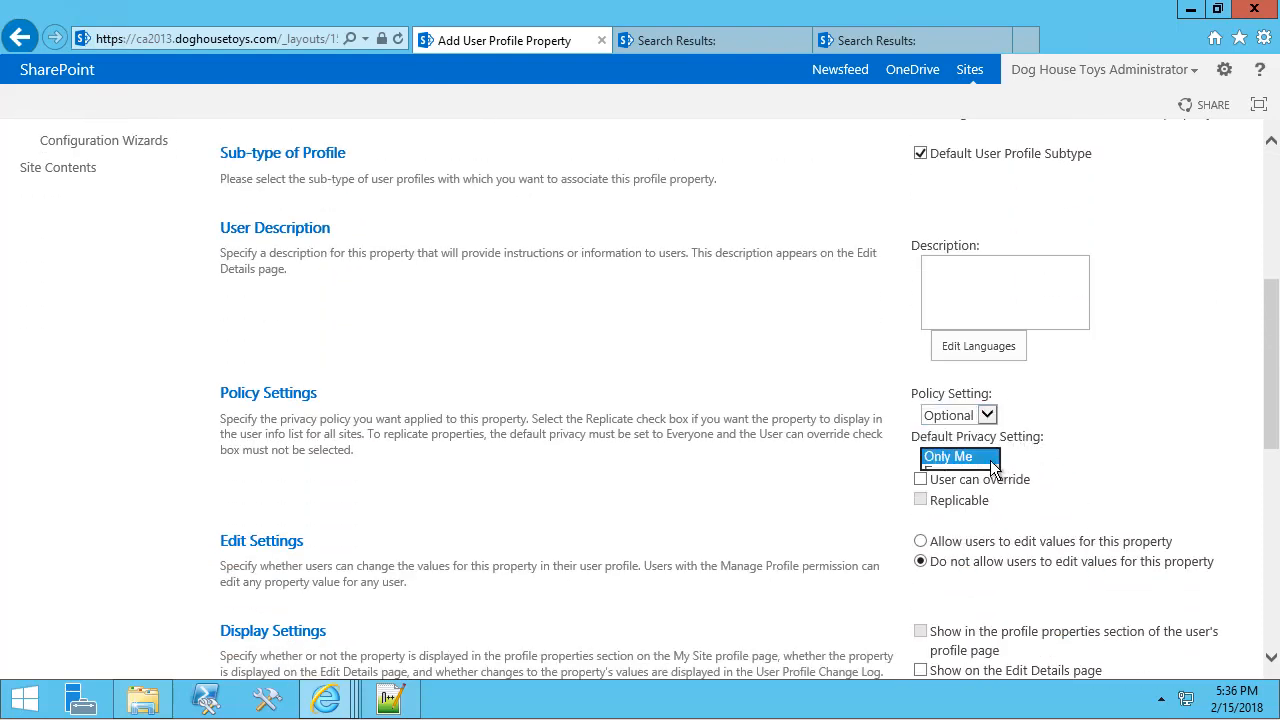
click(974, 471)
scroll(1108, 494, down, 1)
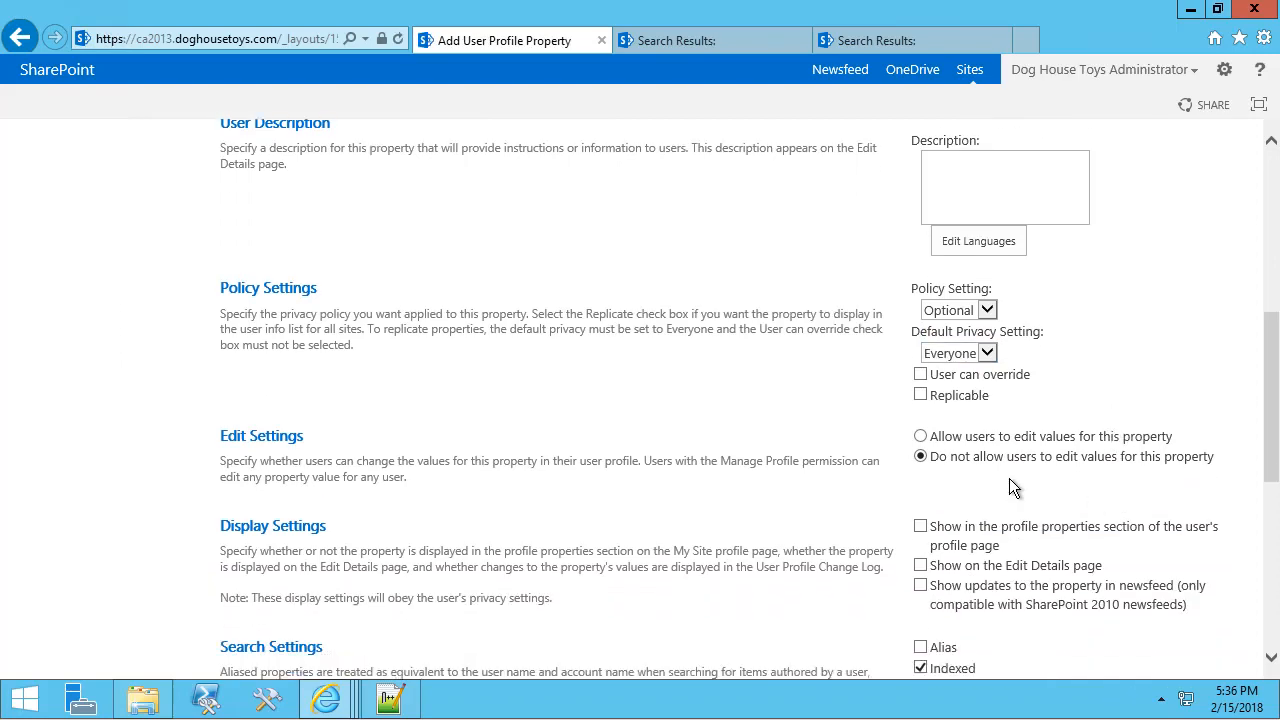
scroll(935, 440, down, 1)
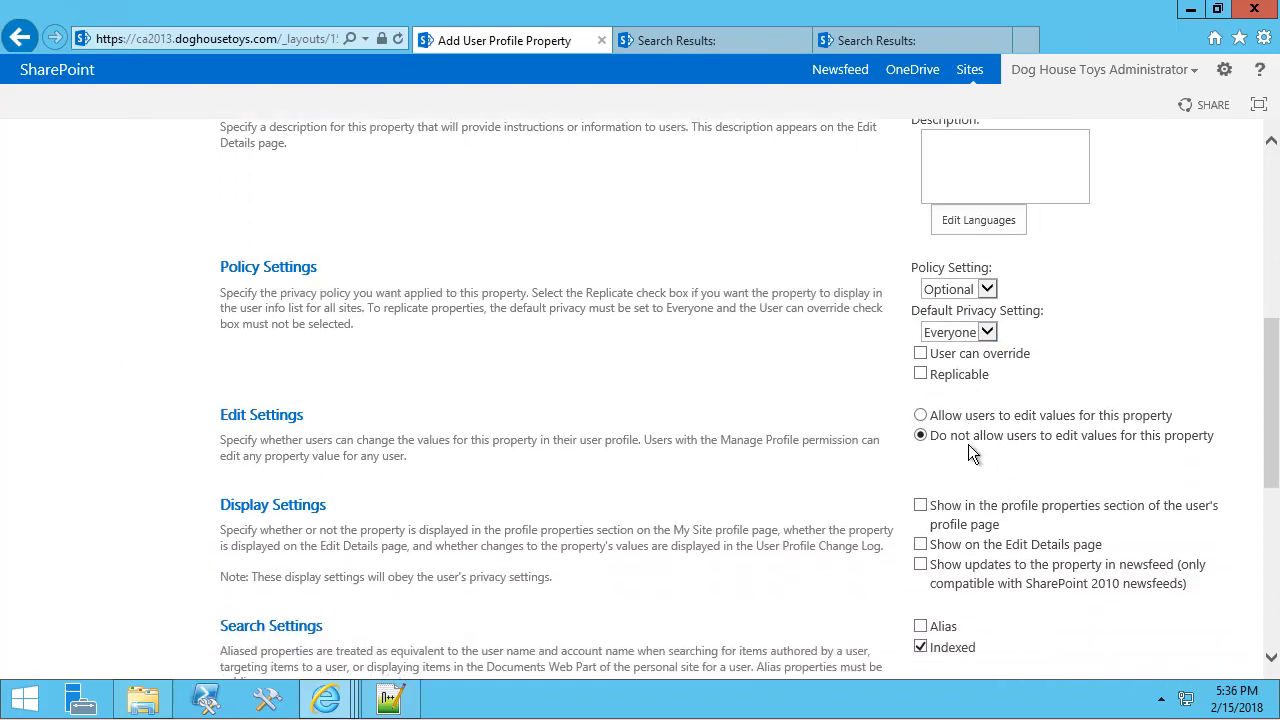
click(920, 415)
scroll(964, 464, down, 2)
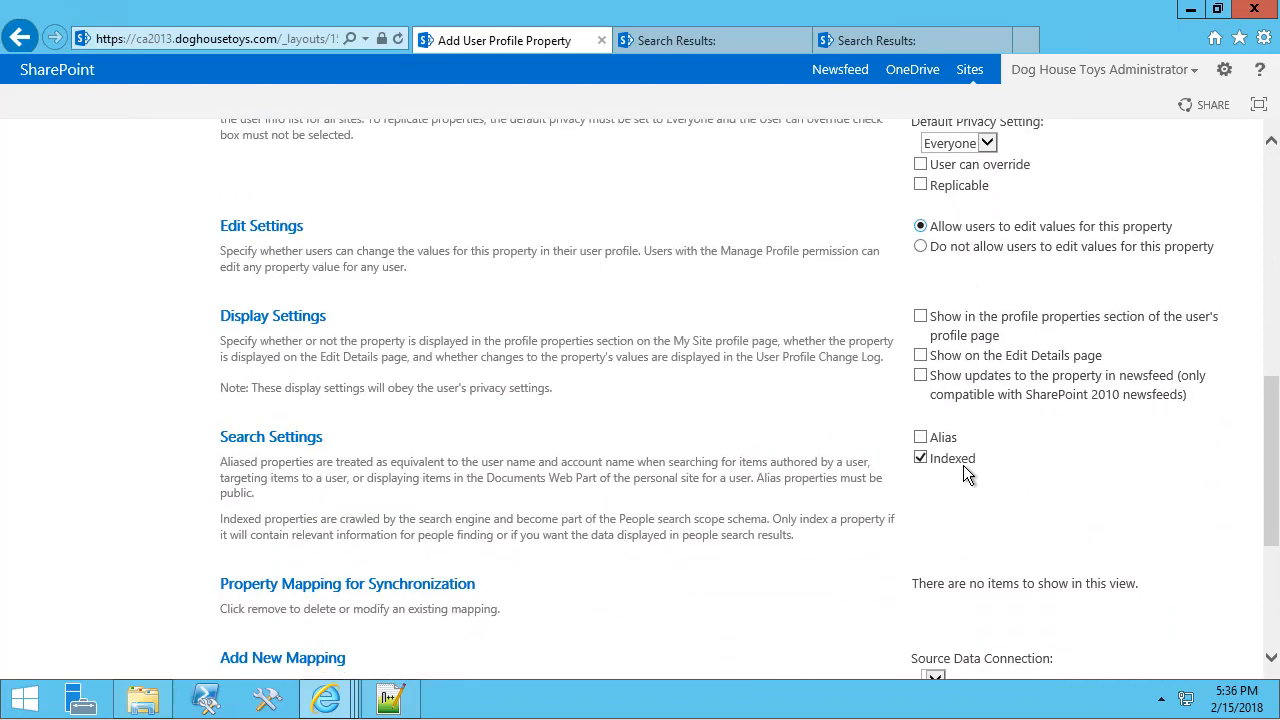
click(920, 357)
scroll(1021, 487, down, 3)
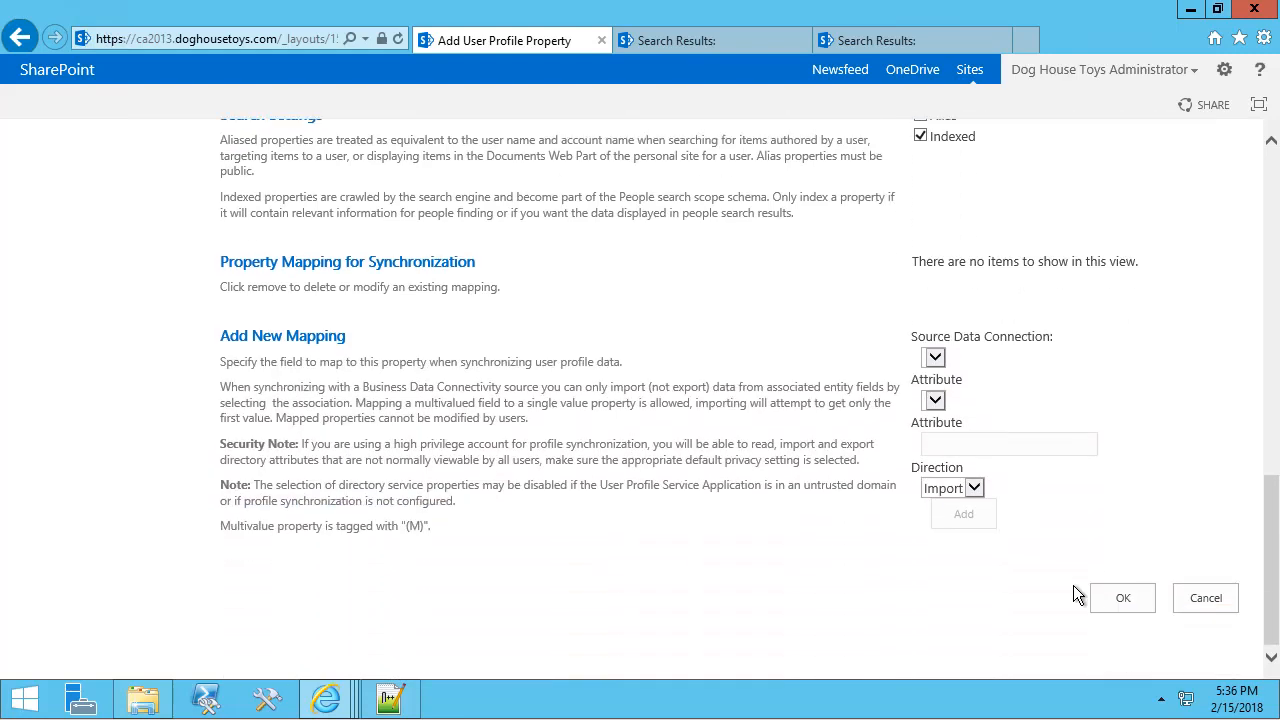
click(1122, 597)
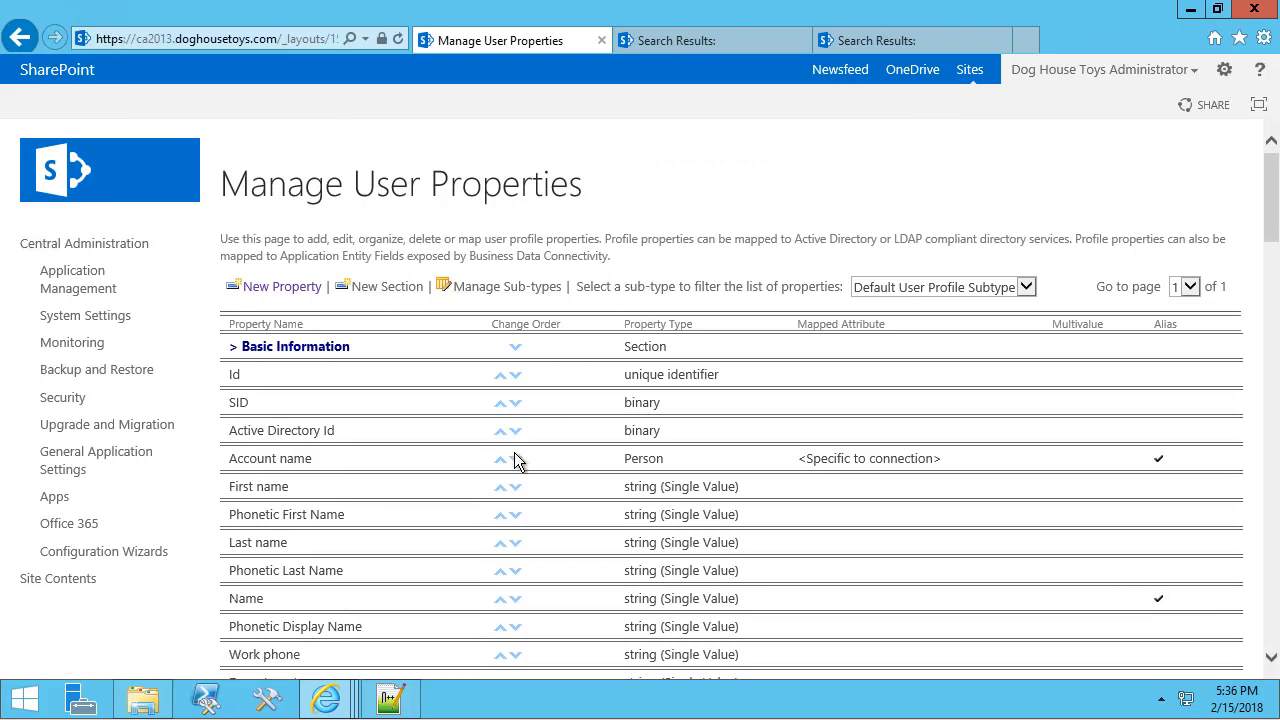
In Manage User Profiles, search for the user and open their profile for editing.
scroll(520, 453, down, 1)
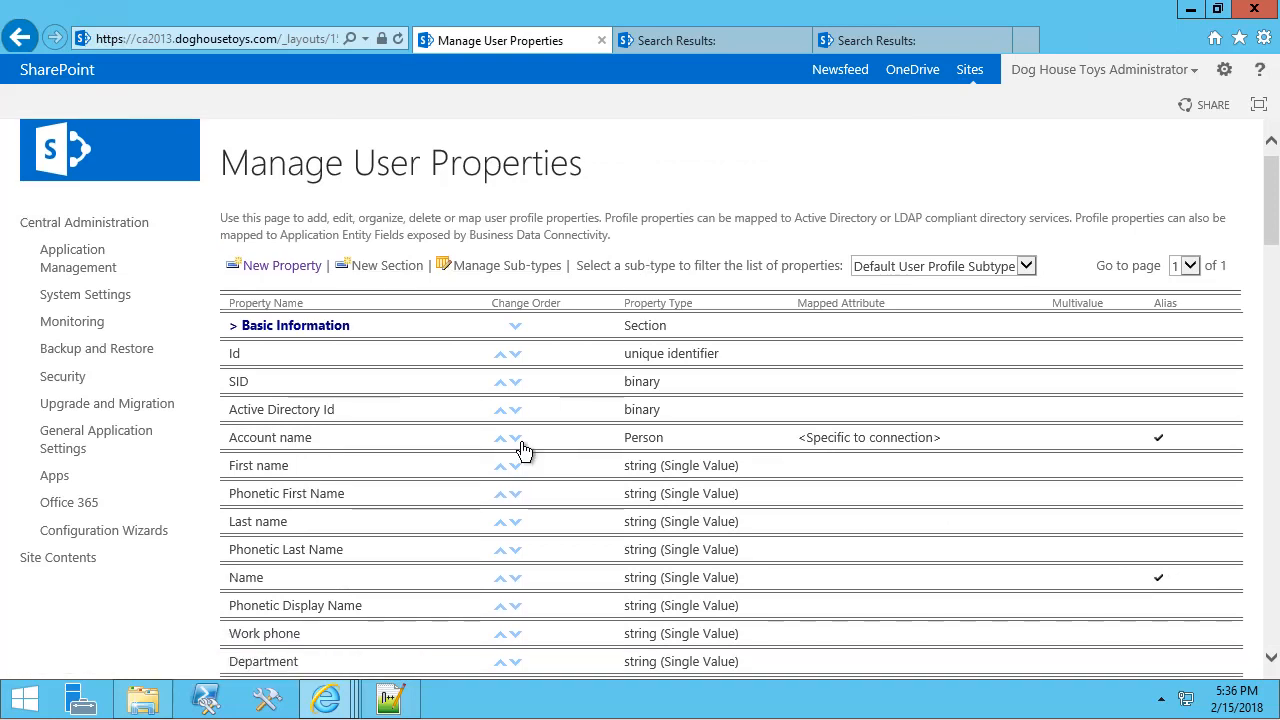
right_click(20, 37)
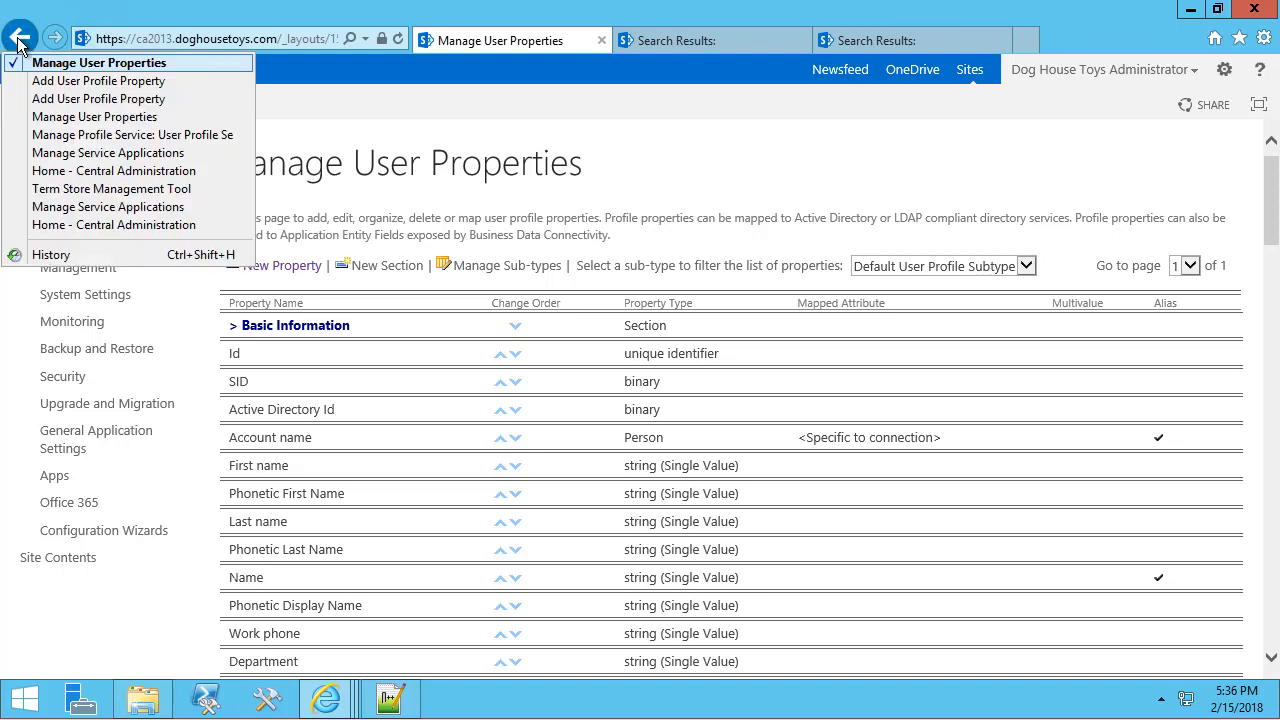
click(100, 134)
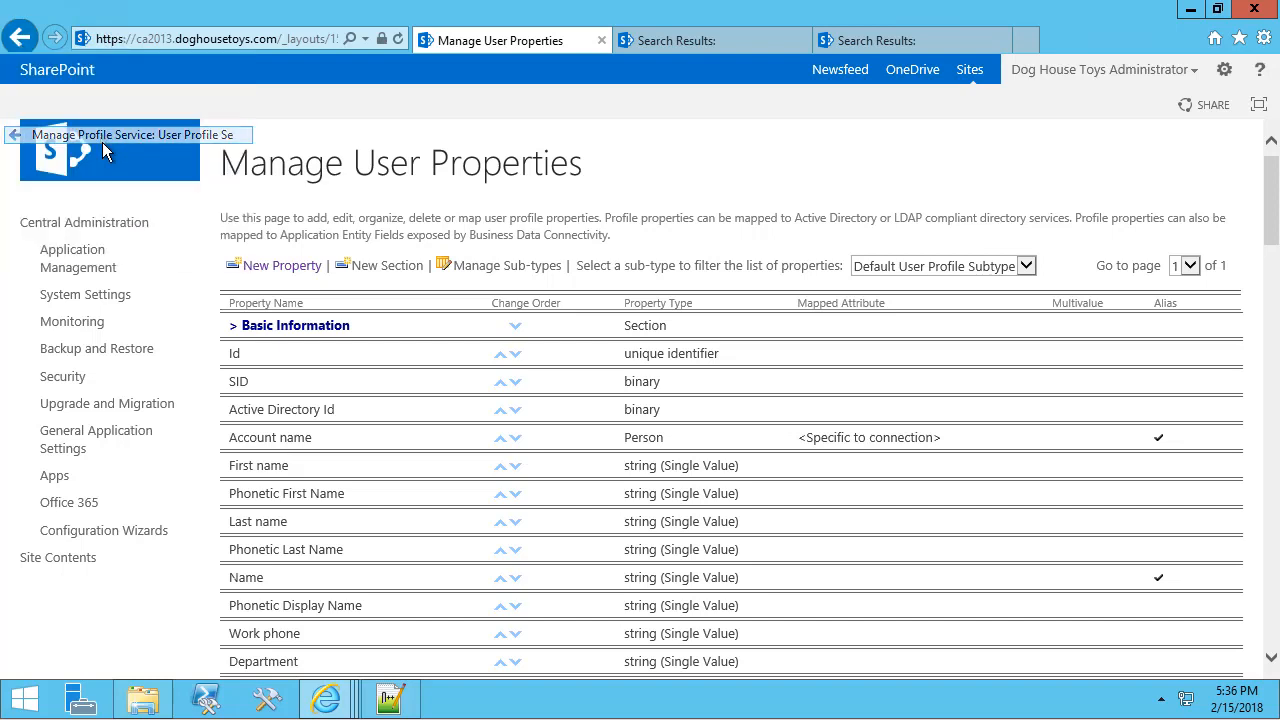
click(503, 278)
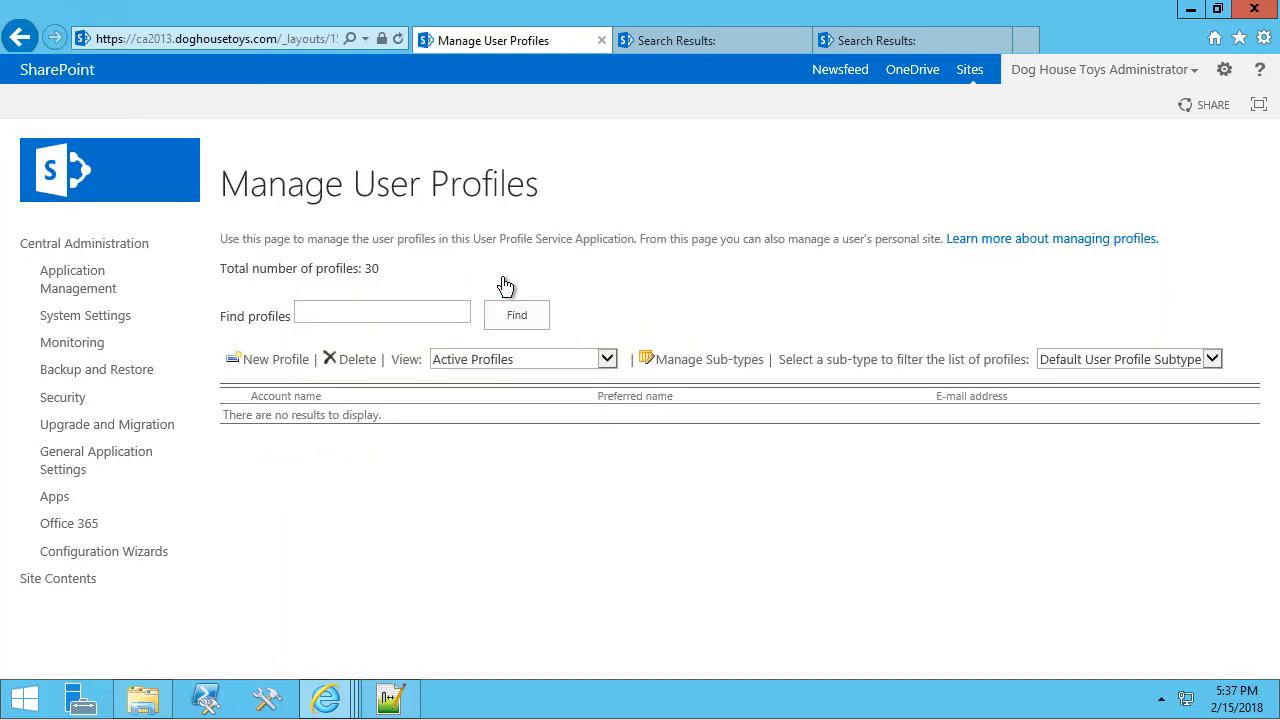
click(416, 312)
text(ruby)
key(Return)
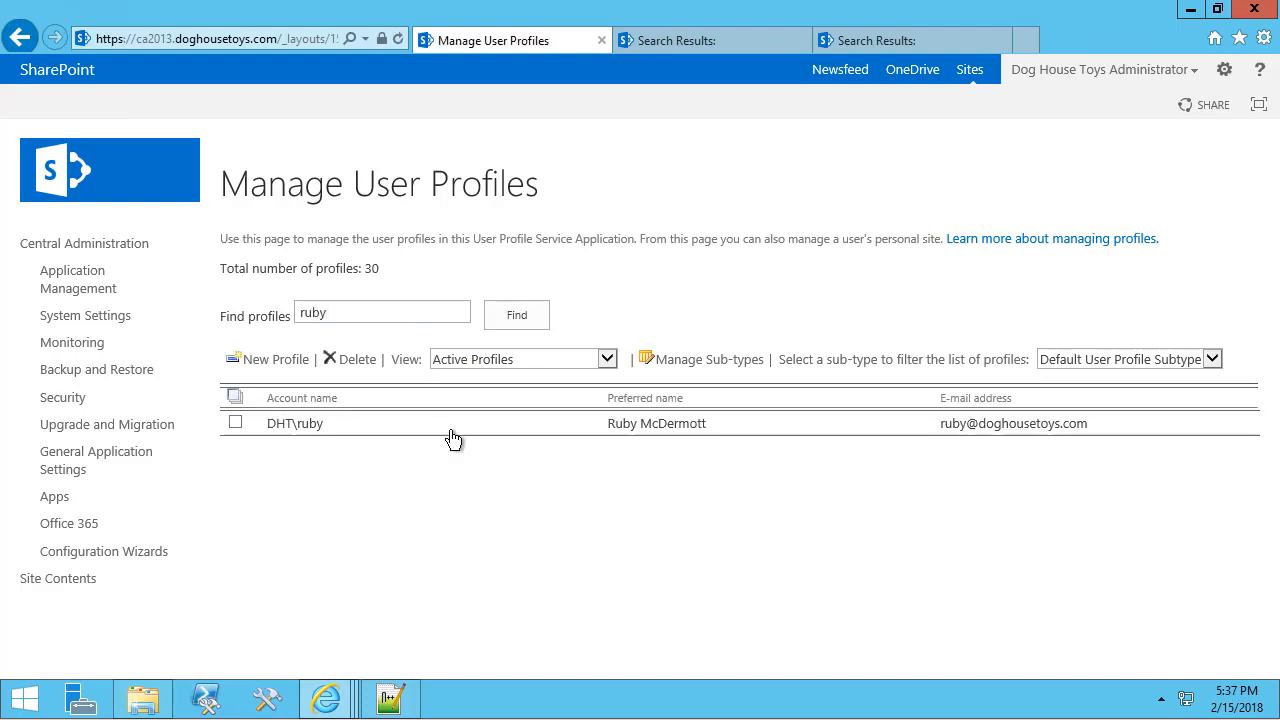
click(453, 438)
click(300, 456)
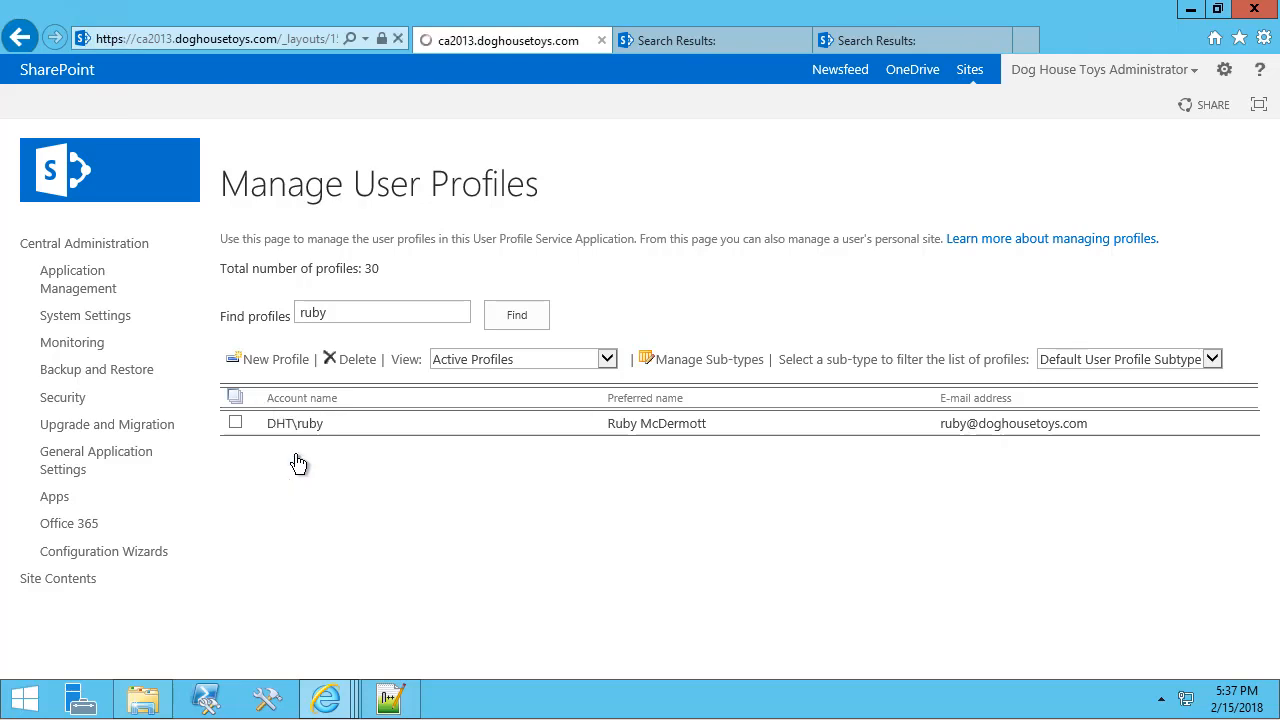
Enter 'Austin Resources' as the Cost Center and save the profile.
scroll(375, 470, down, 15)
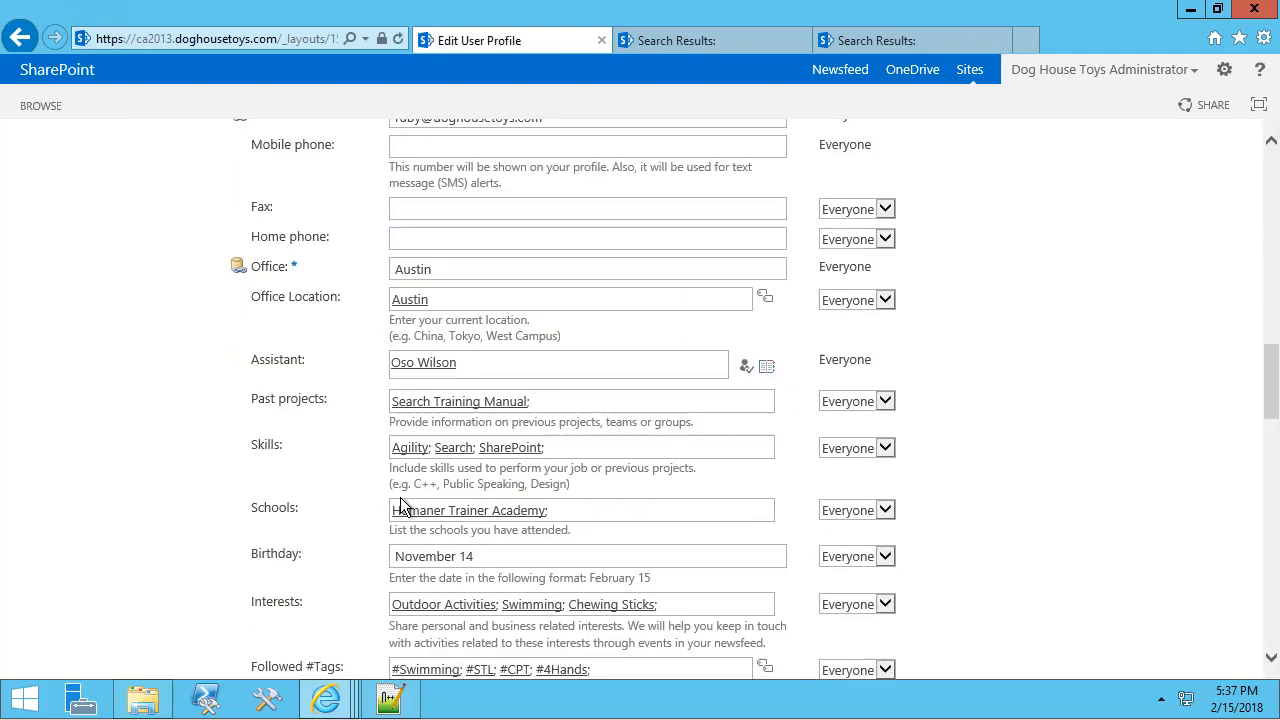
scroll(401, 506, down, 10)
click(425, 563)
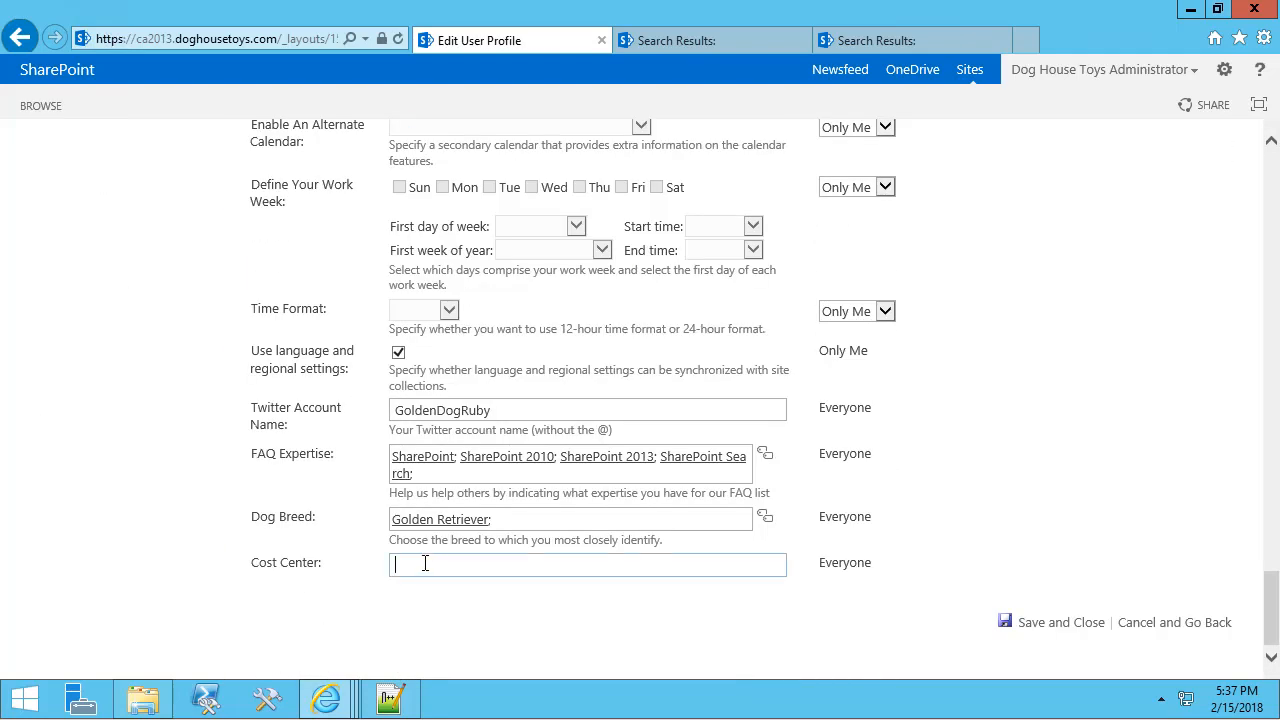
text(Austin Resources)
click(1036, 623)
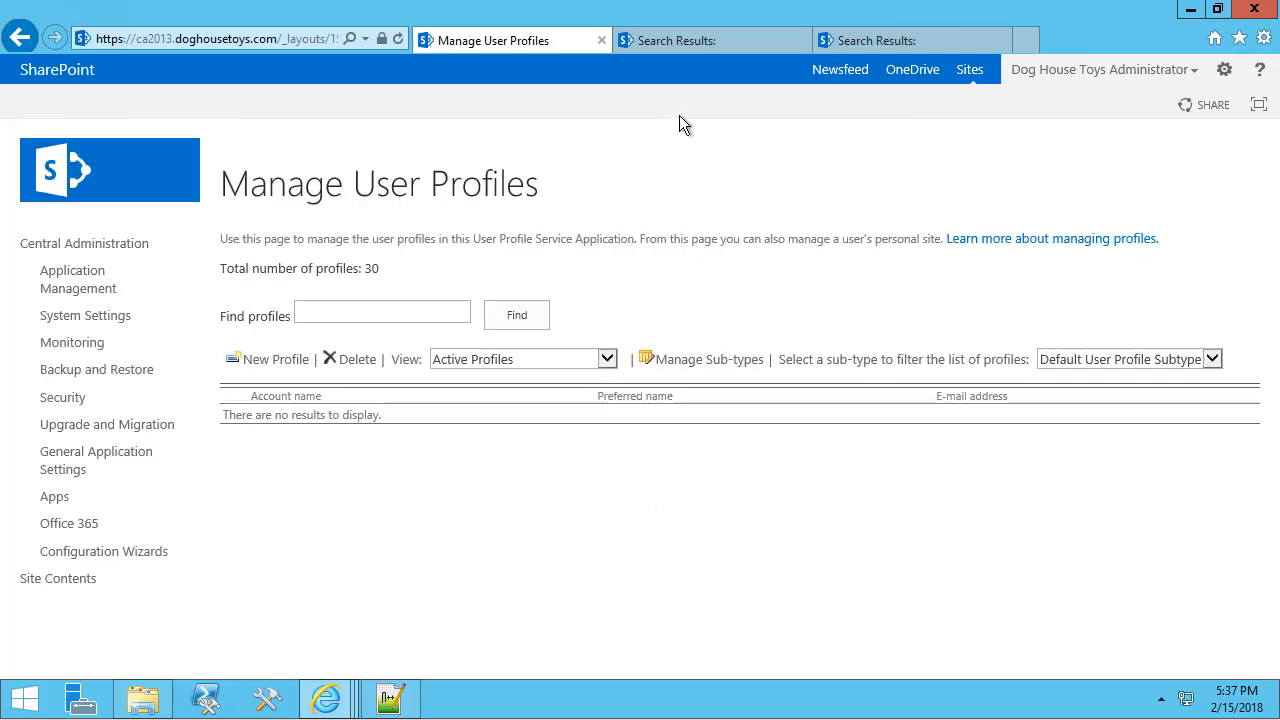
Start and confirm a full crawl of SharePoint People from the Enterprise Search Service Application's Content Sources.
click(88, 249)
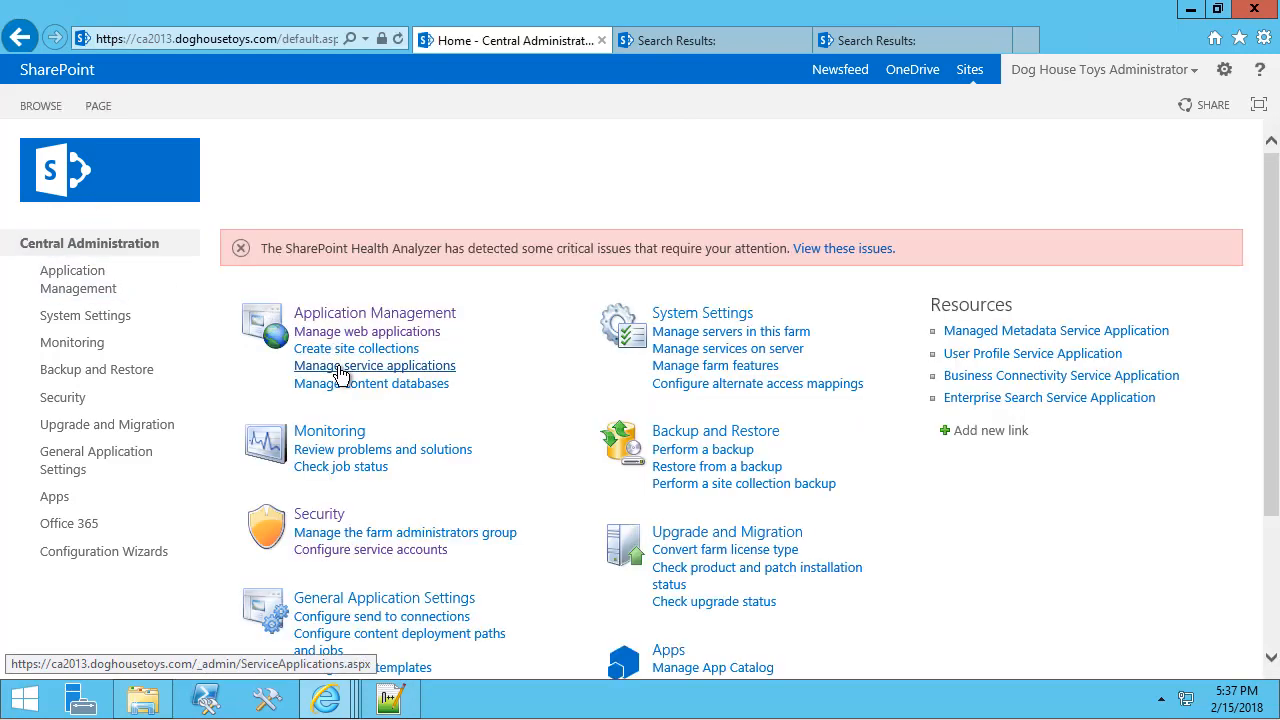
click(341, 367)
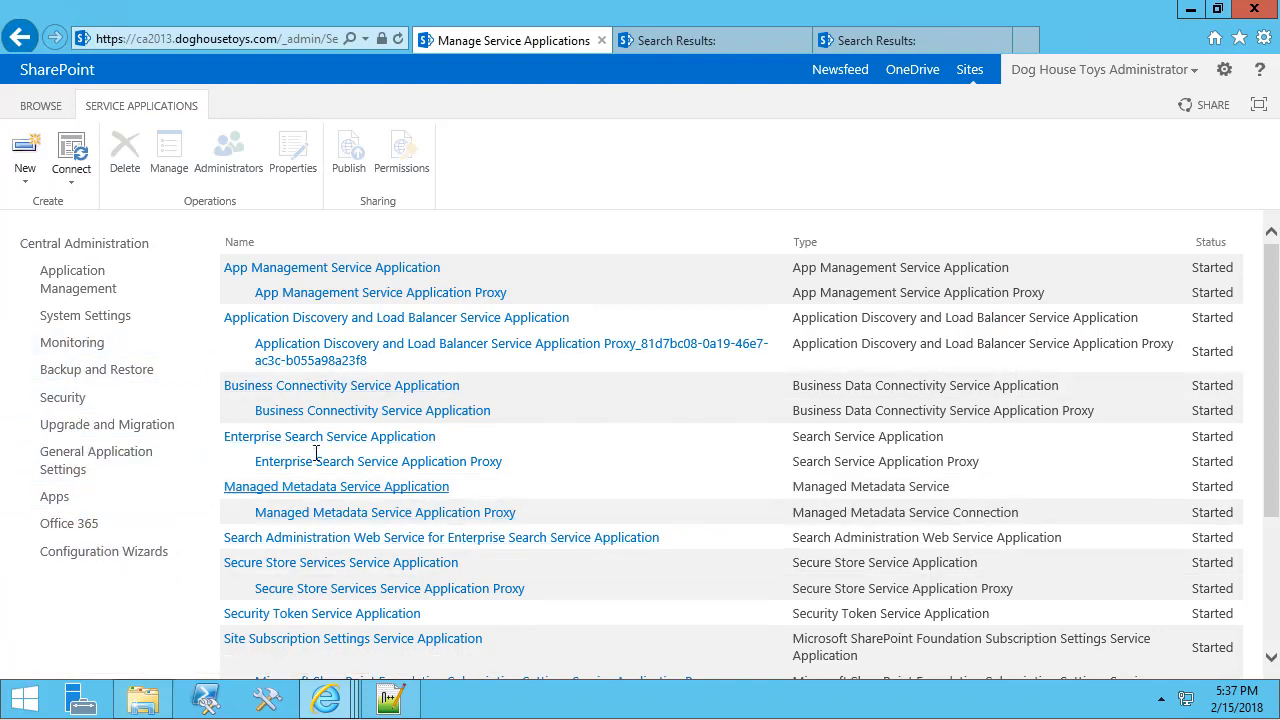
click(283, 437)
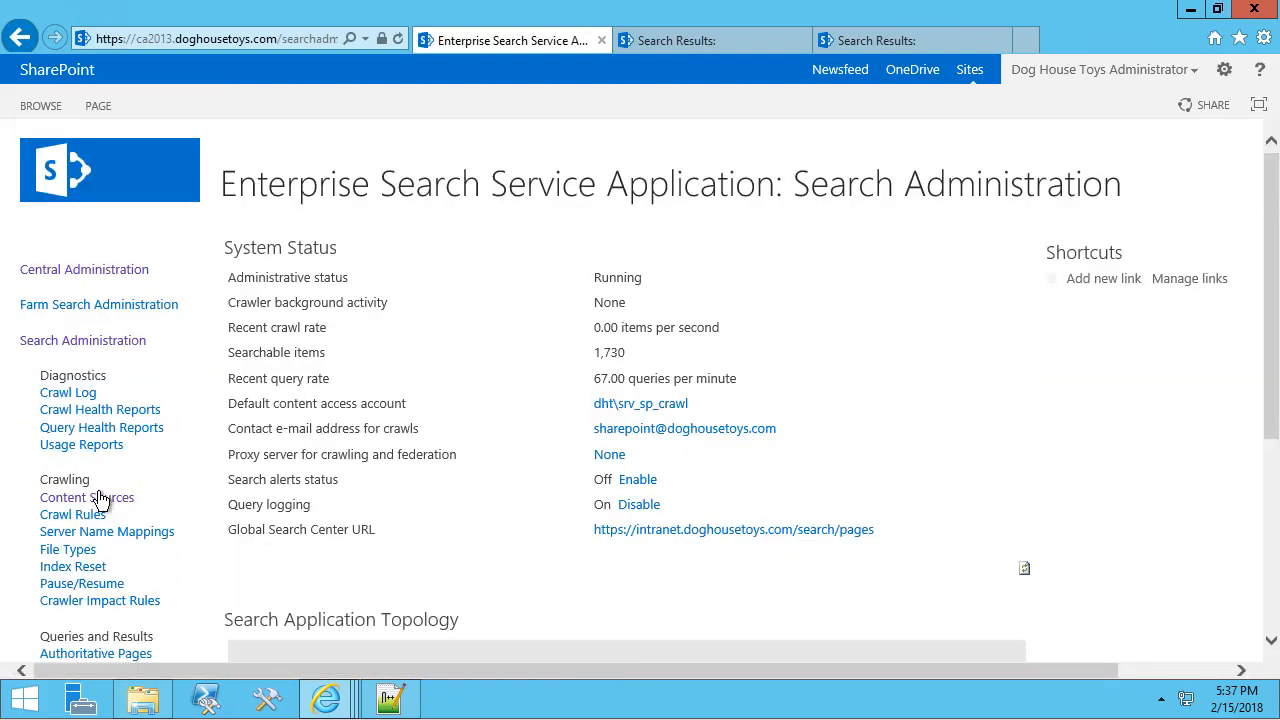
click(98, 500)
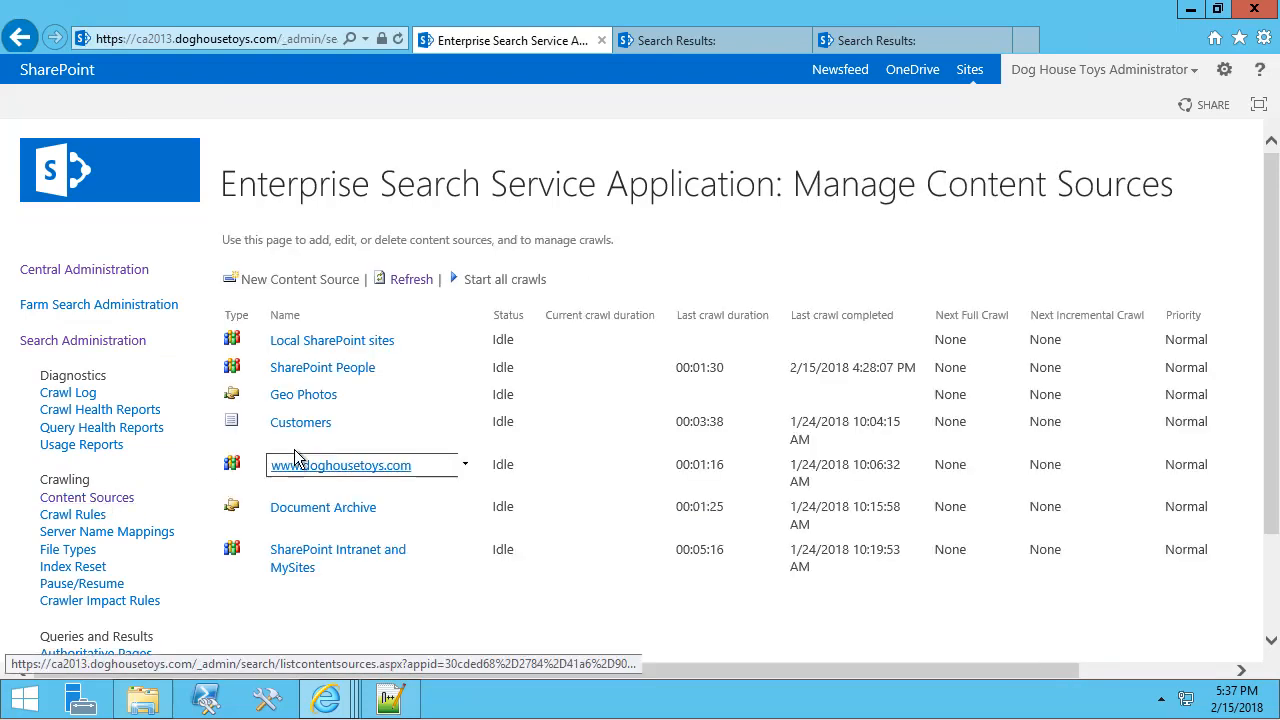
click(399, 374)
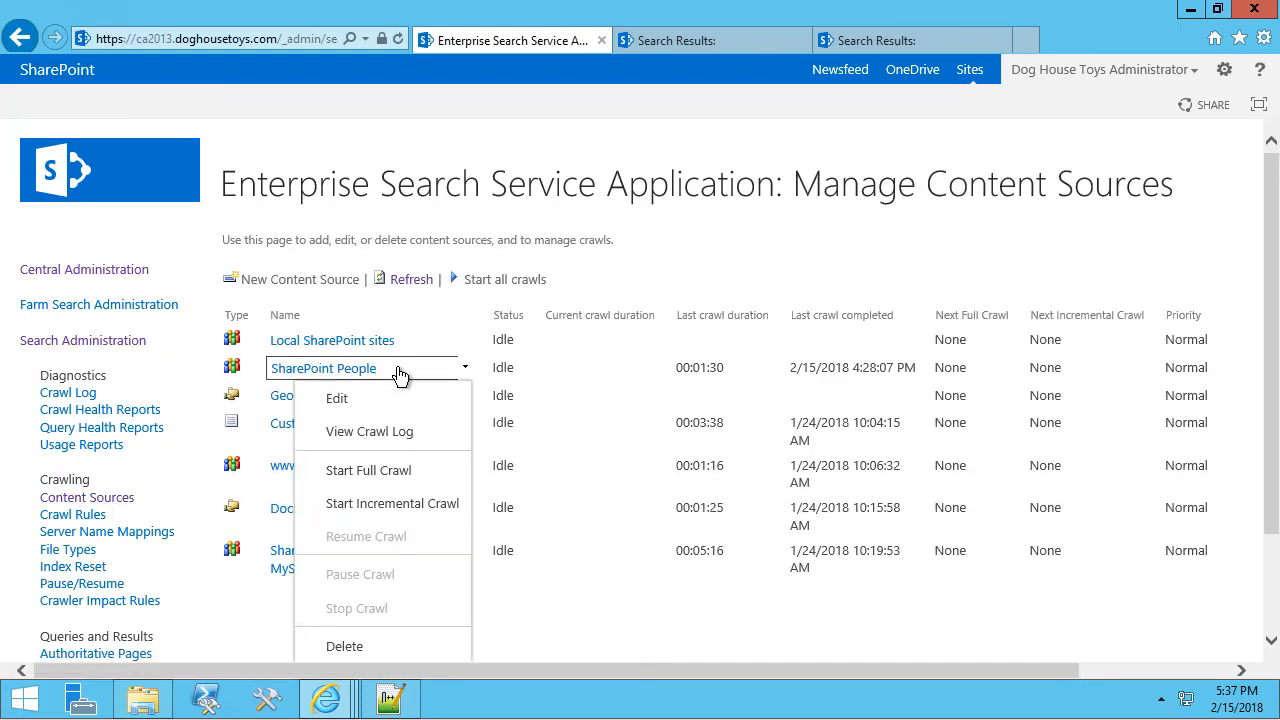
click(385, 478)
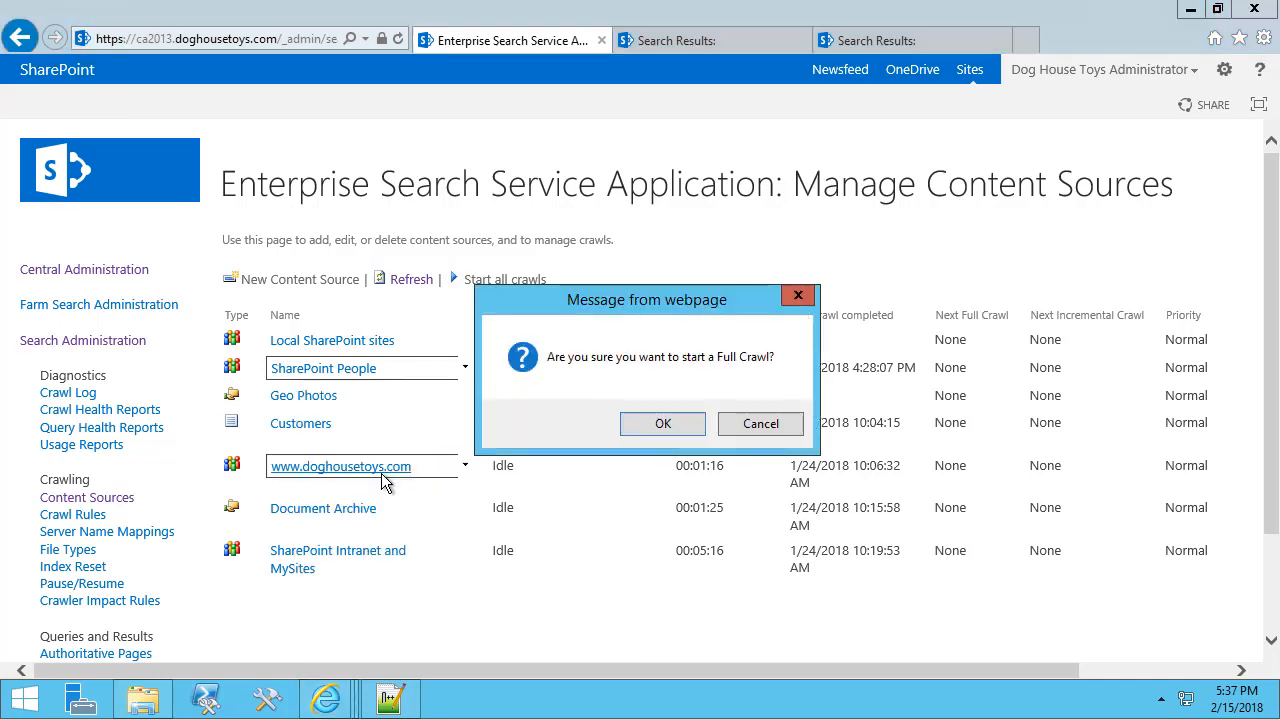
click(663, 424)
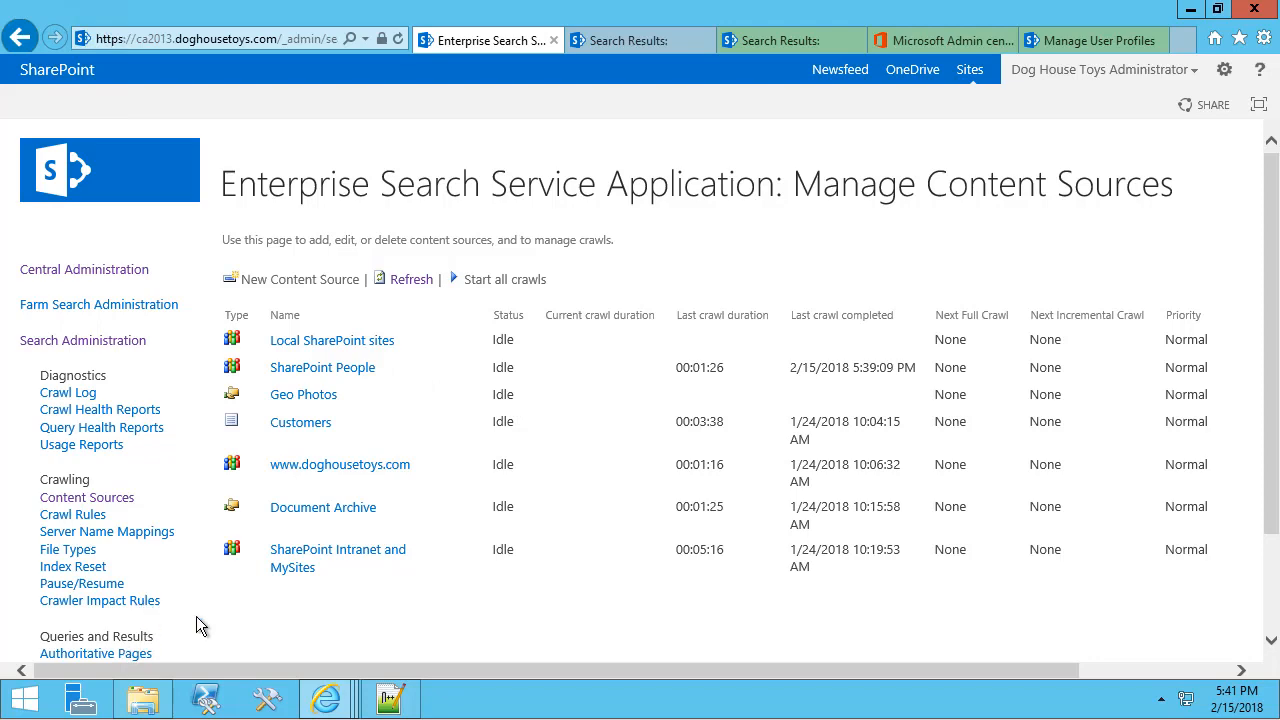
Start a new managed property named CostCenter in the search schema.
scroll(230, 622, down, 2)
click(105, 592)
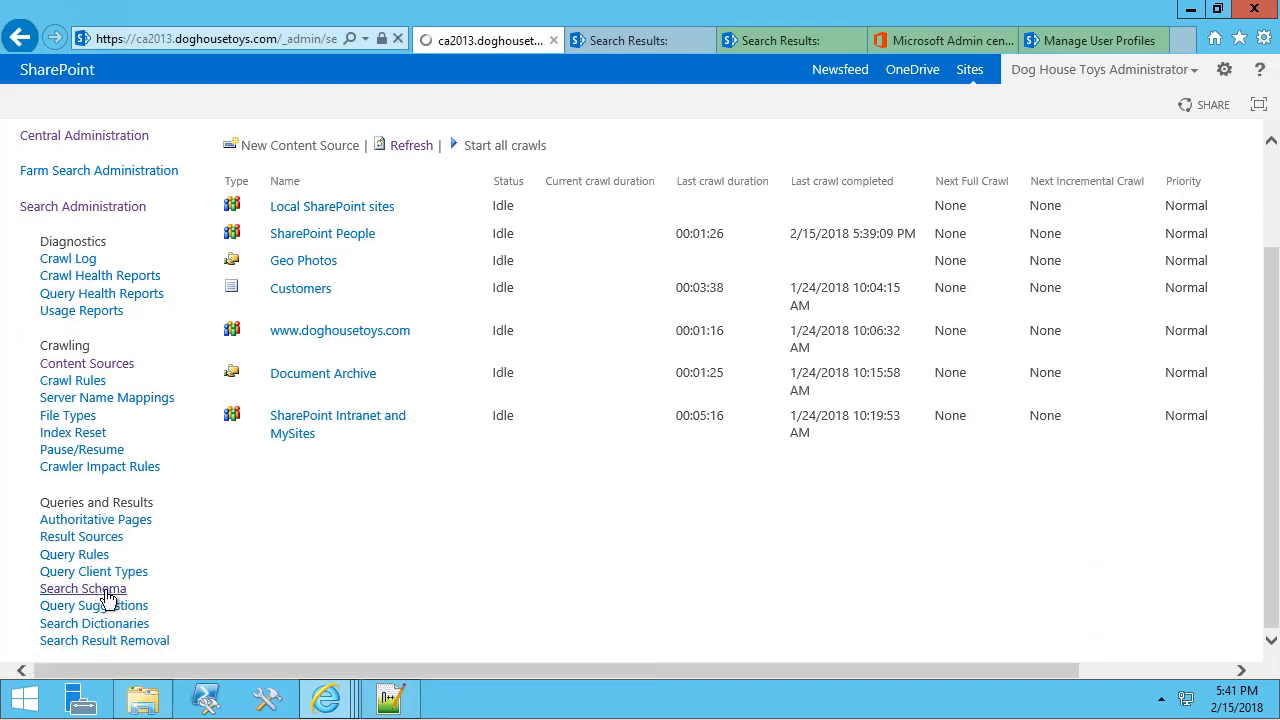
scroll(403, 489, down, 3)
scroll(403, 463, up, 1)
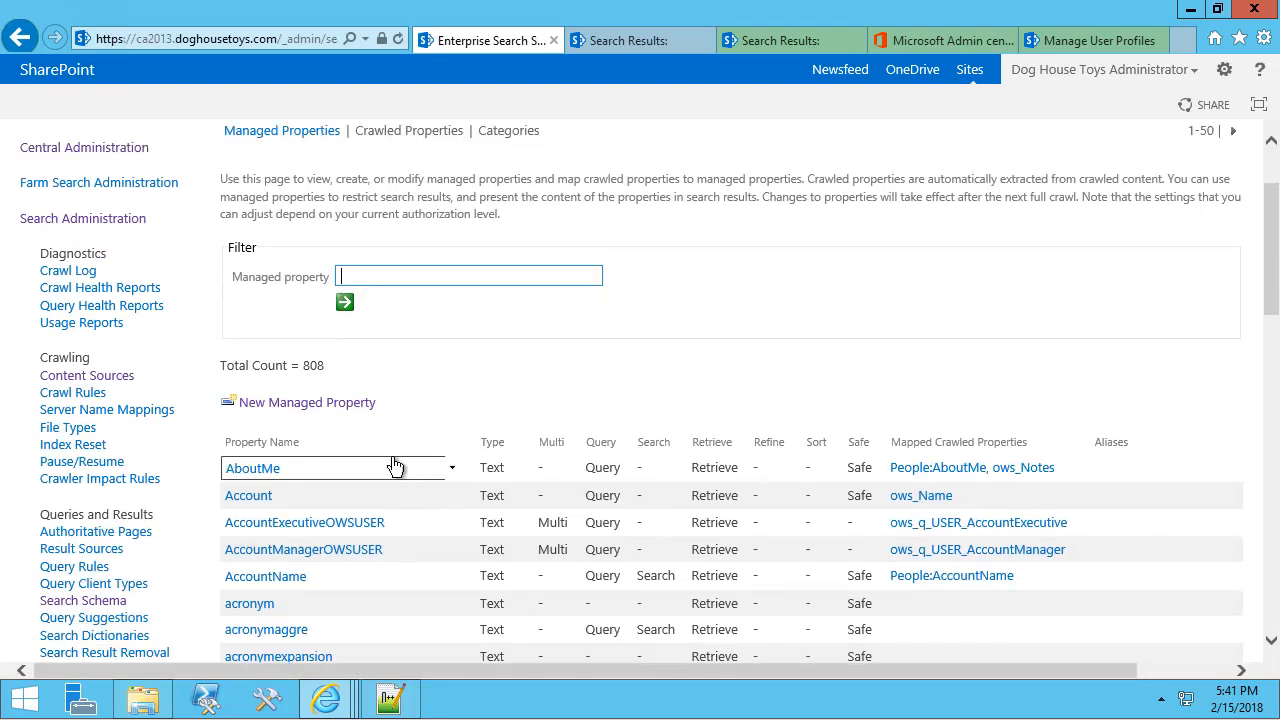
click(326, 405)
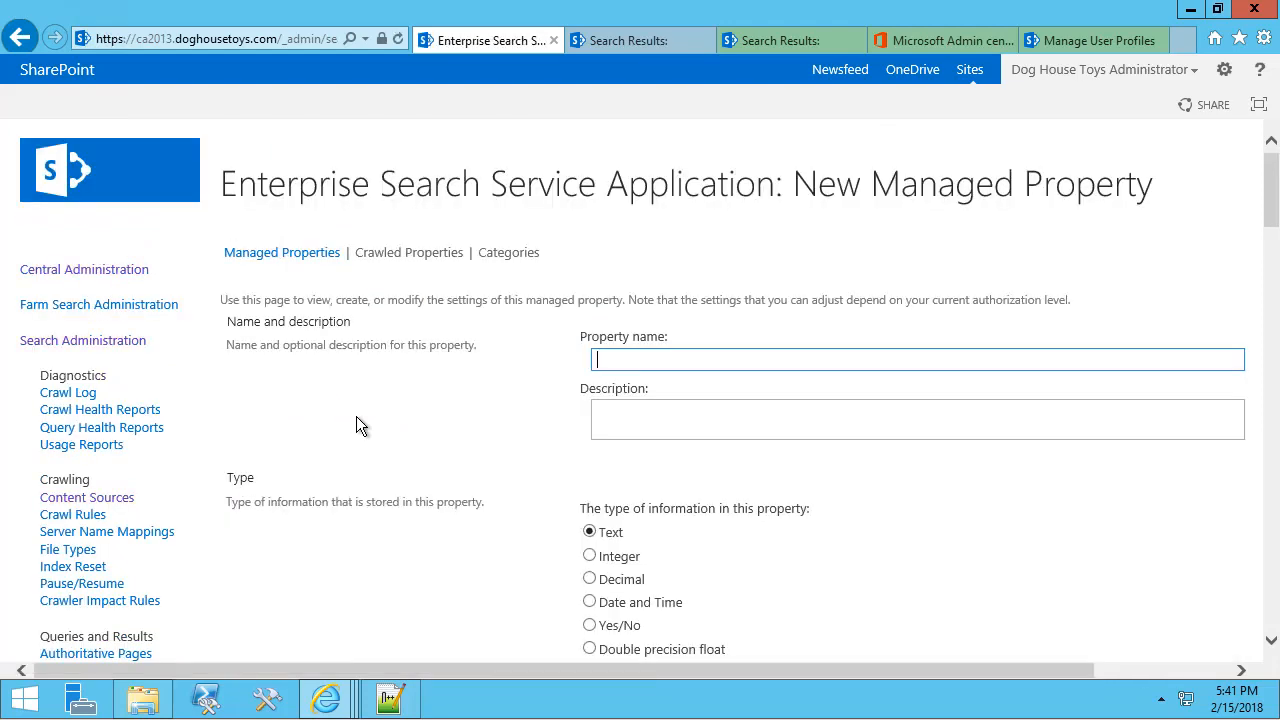
text(CostCenter)
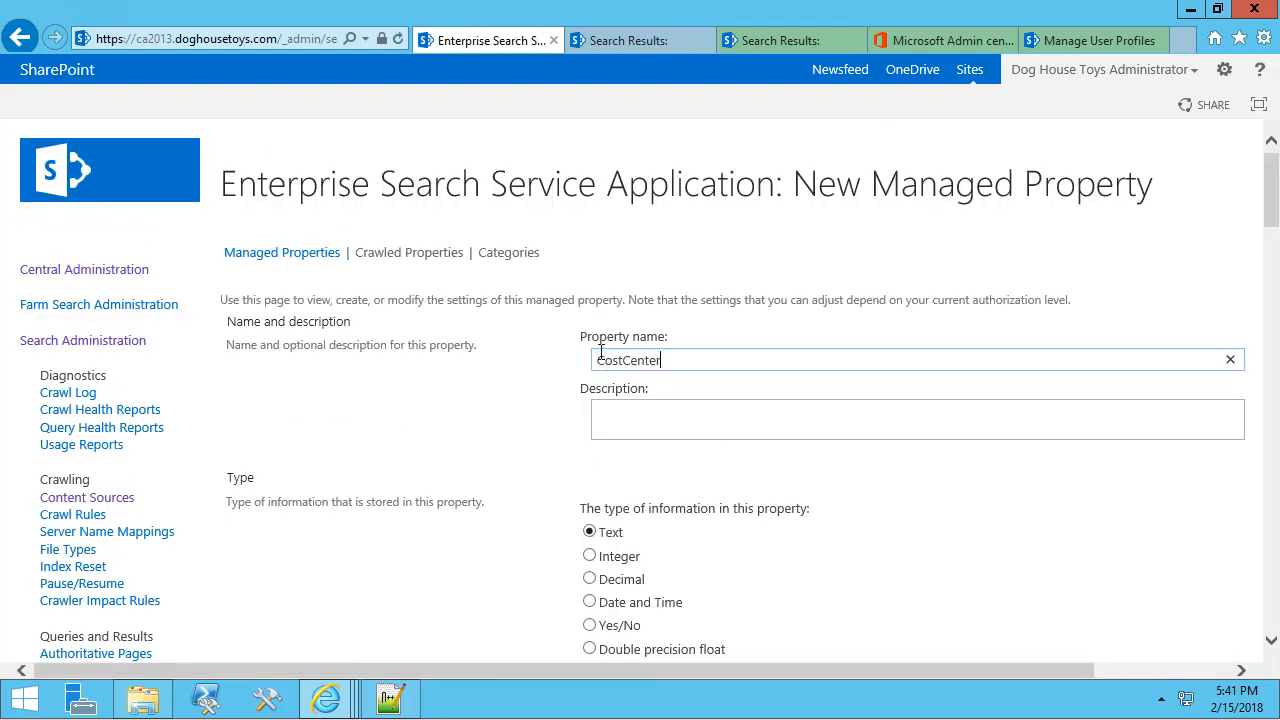
Make CostCenter queryable, retrievable and refinable set to 'Yes - active'.
scroll(556, 350, down, 5)
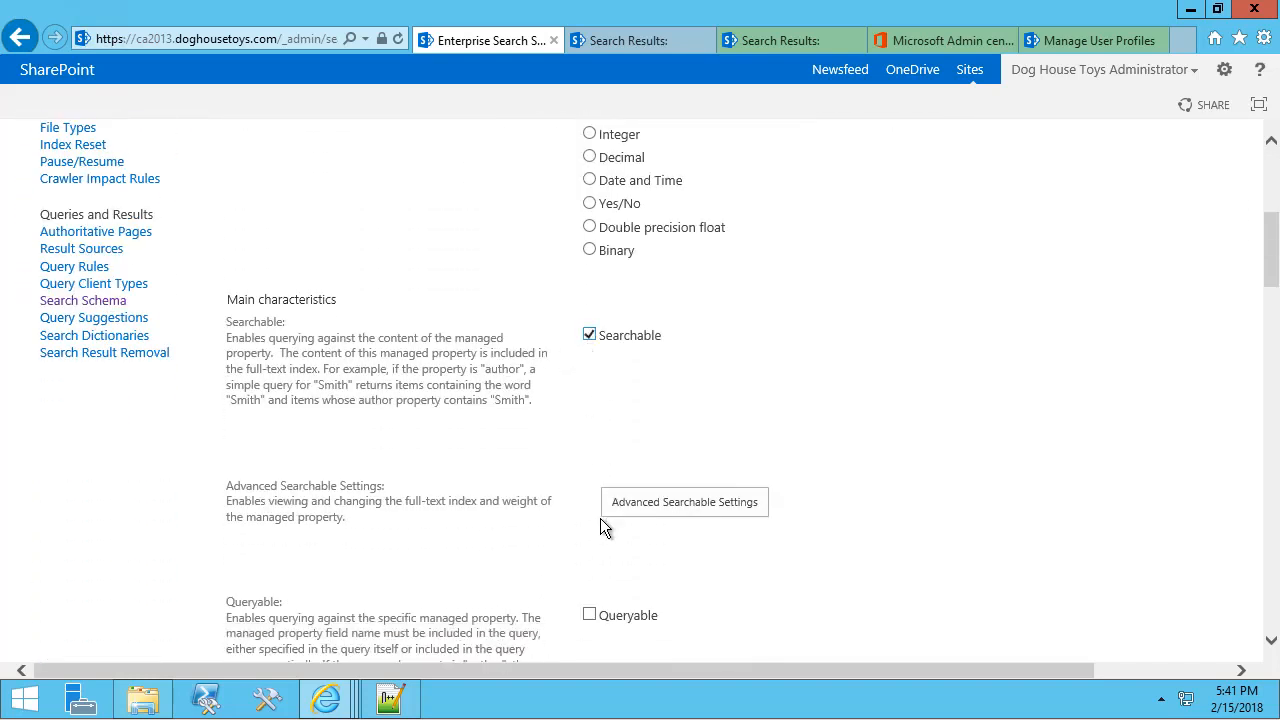
click(589, 614)
scroll(590, 613, down, 3)
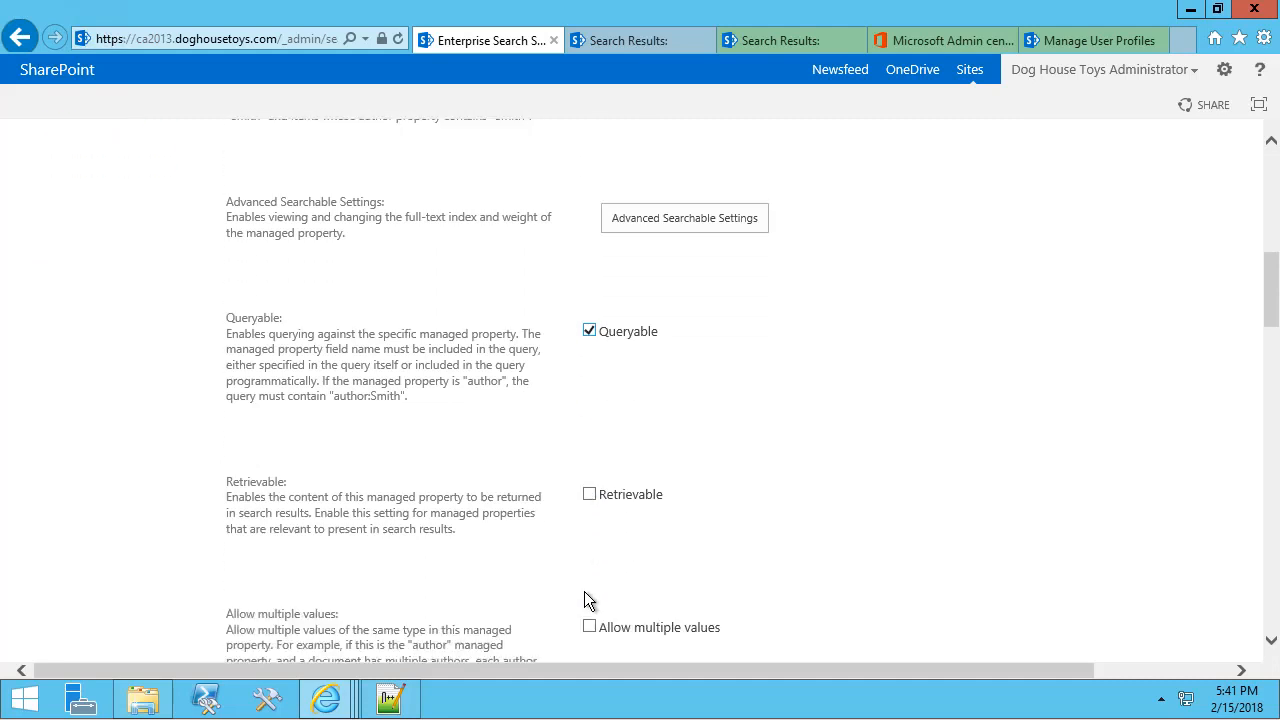
scroll(587, 600, down, 1)
click(589, 407)
scroll(599, 483, down, 3)
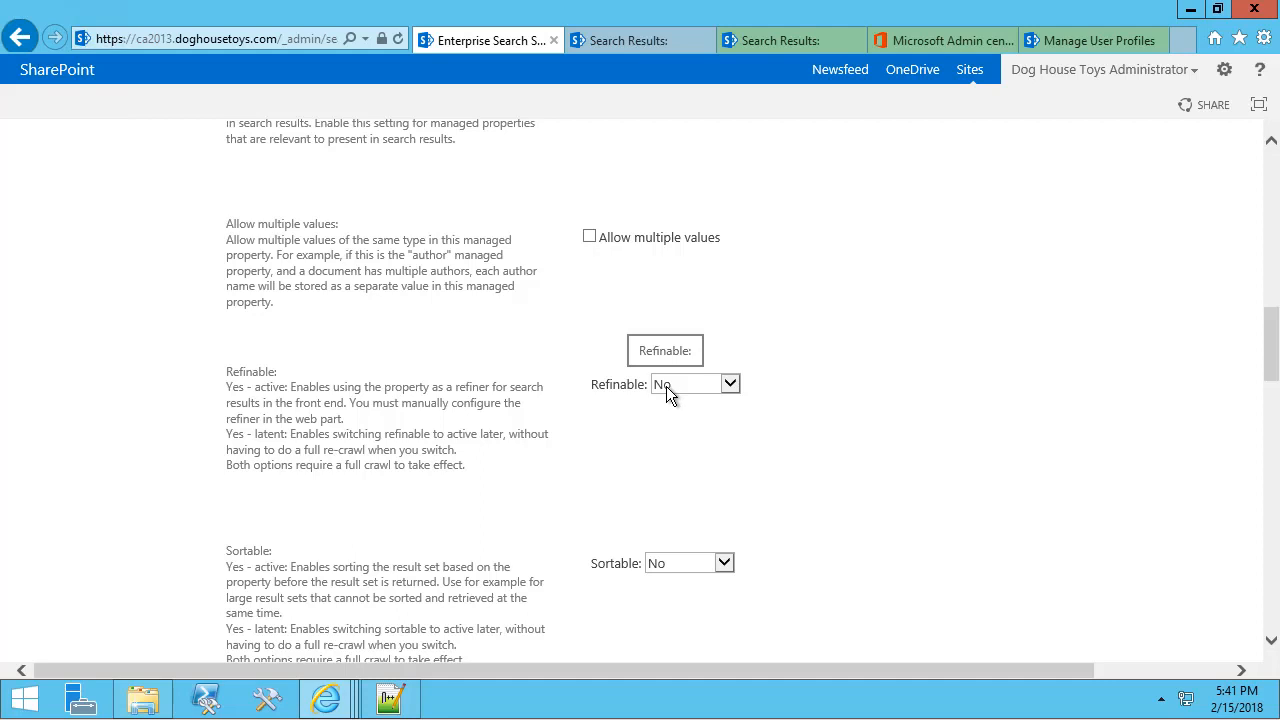
scroll(666, 386, down, 2)
click(678, 220)
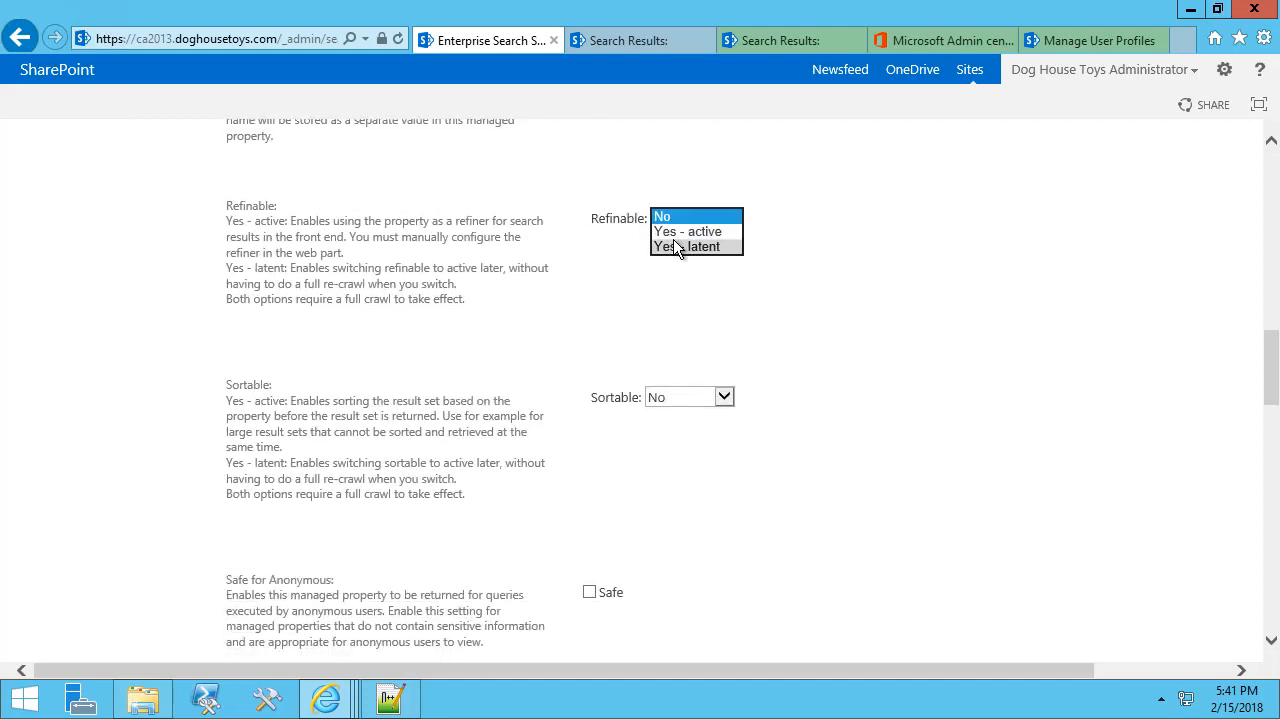
click(676, 245)
click(680, 224)
click(686, 204)
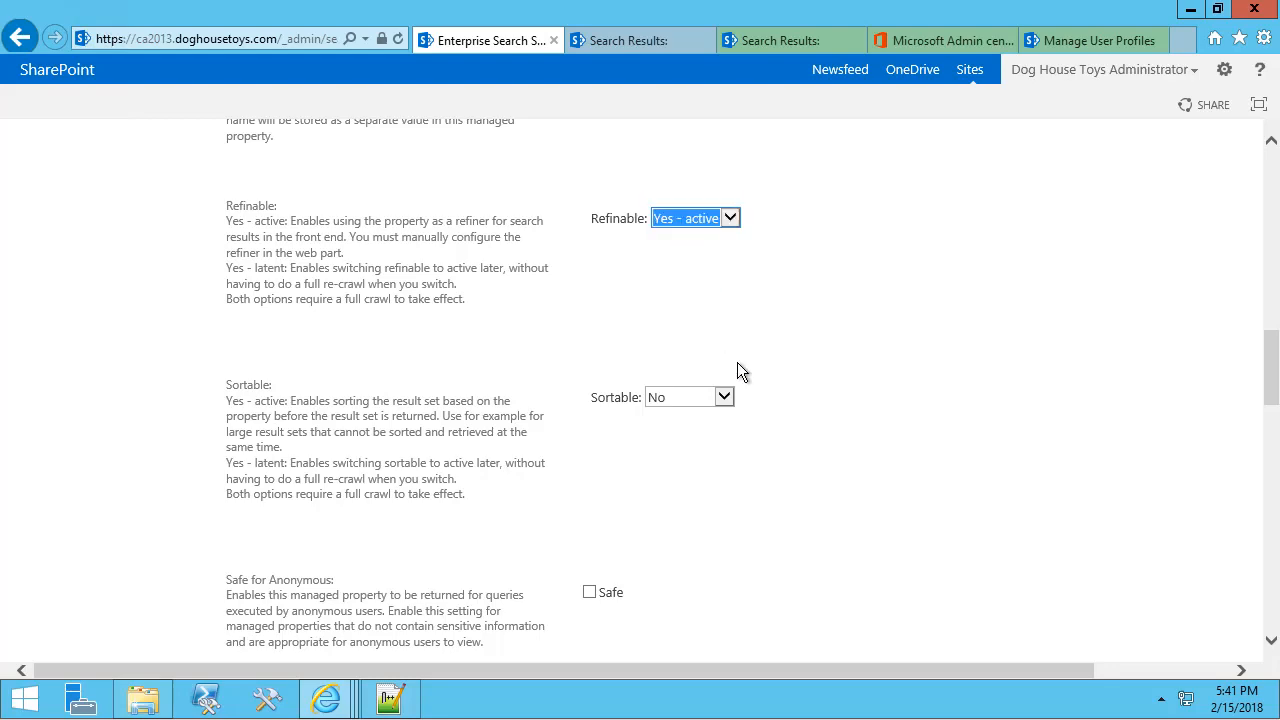
scroll(762, 380, down, 3)
scroll(758, 462, down, 5)
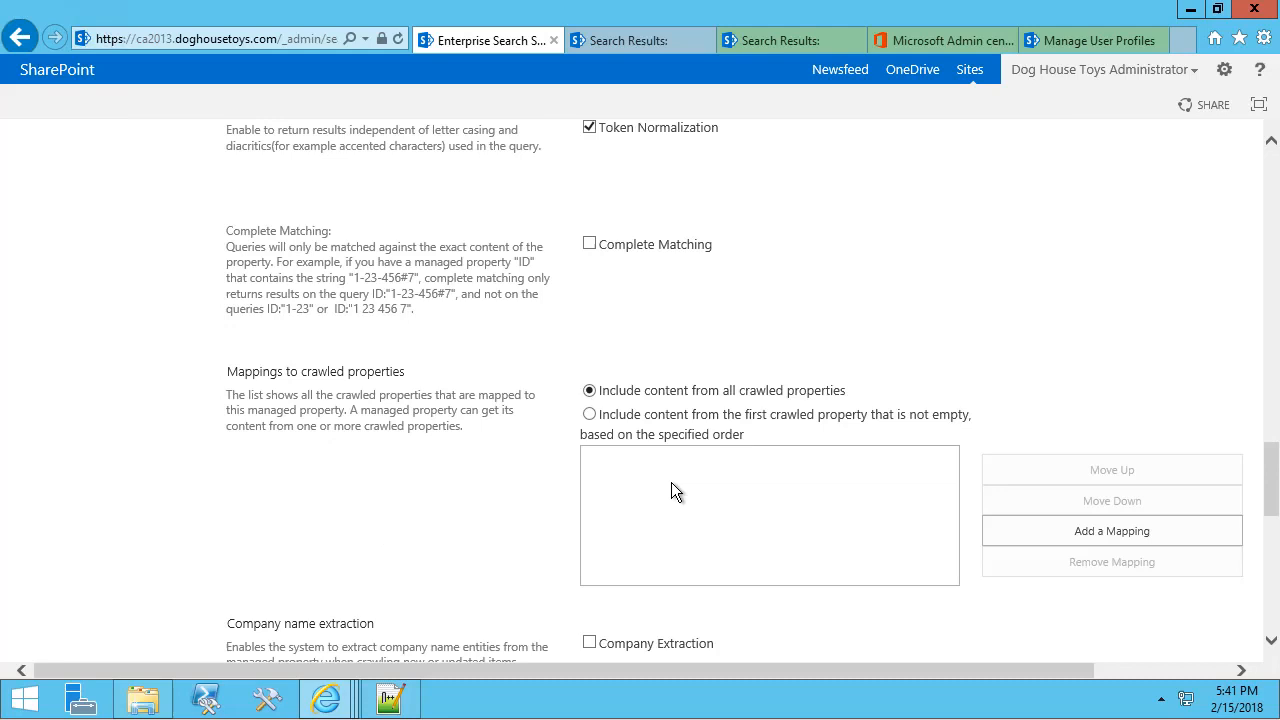
Map it to the People:CostCenter crawled property and save the managed property.
click(1097, 529)
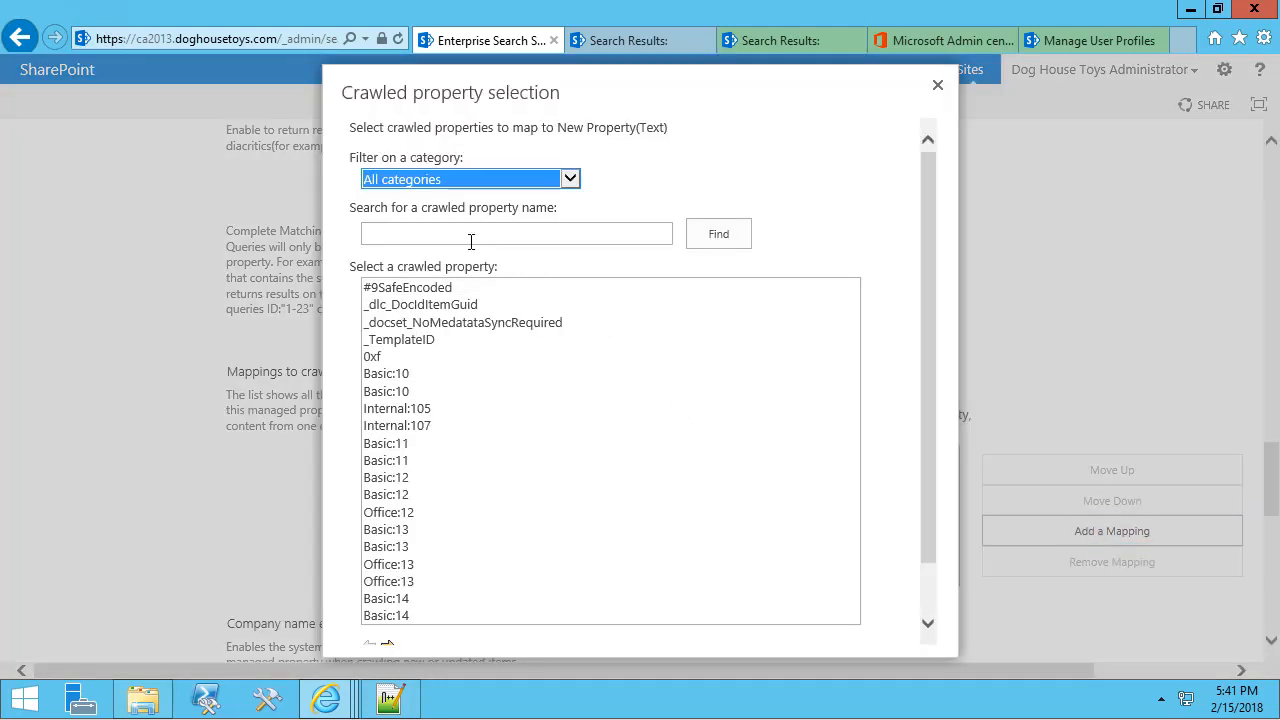
click(445, 185)
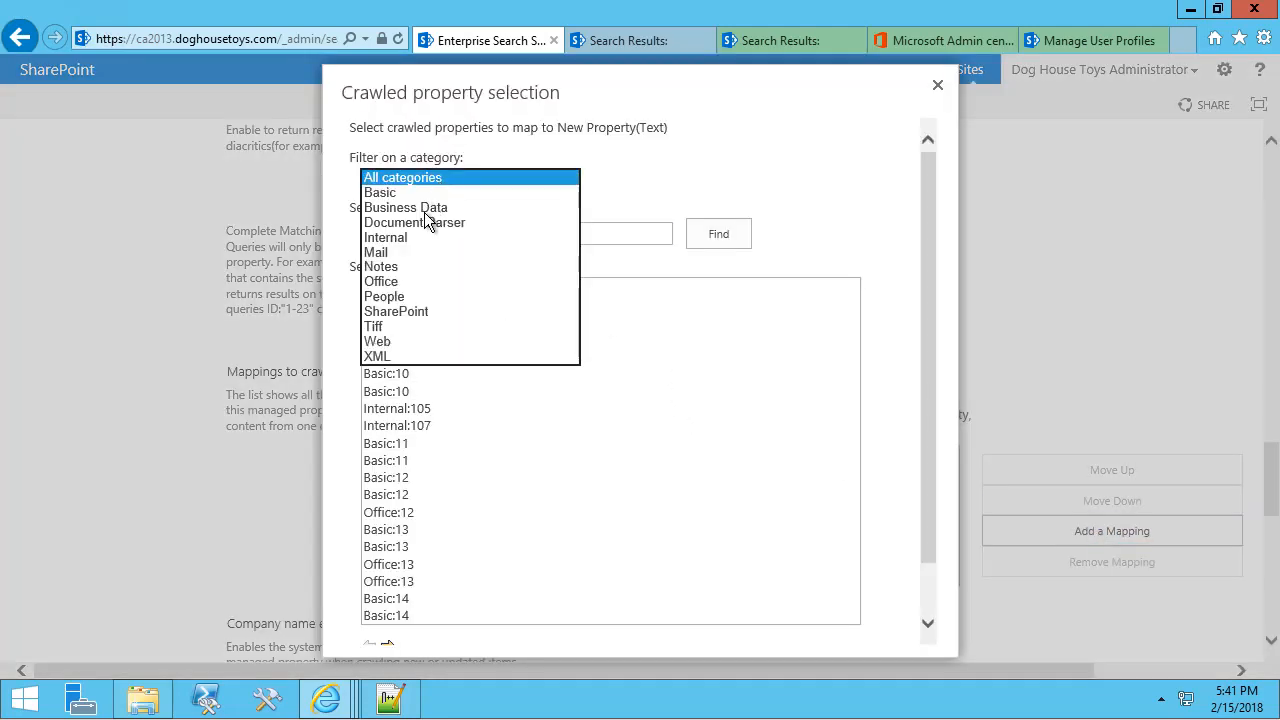
click(408, 295)
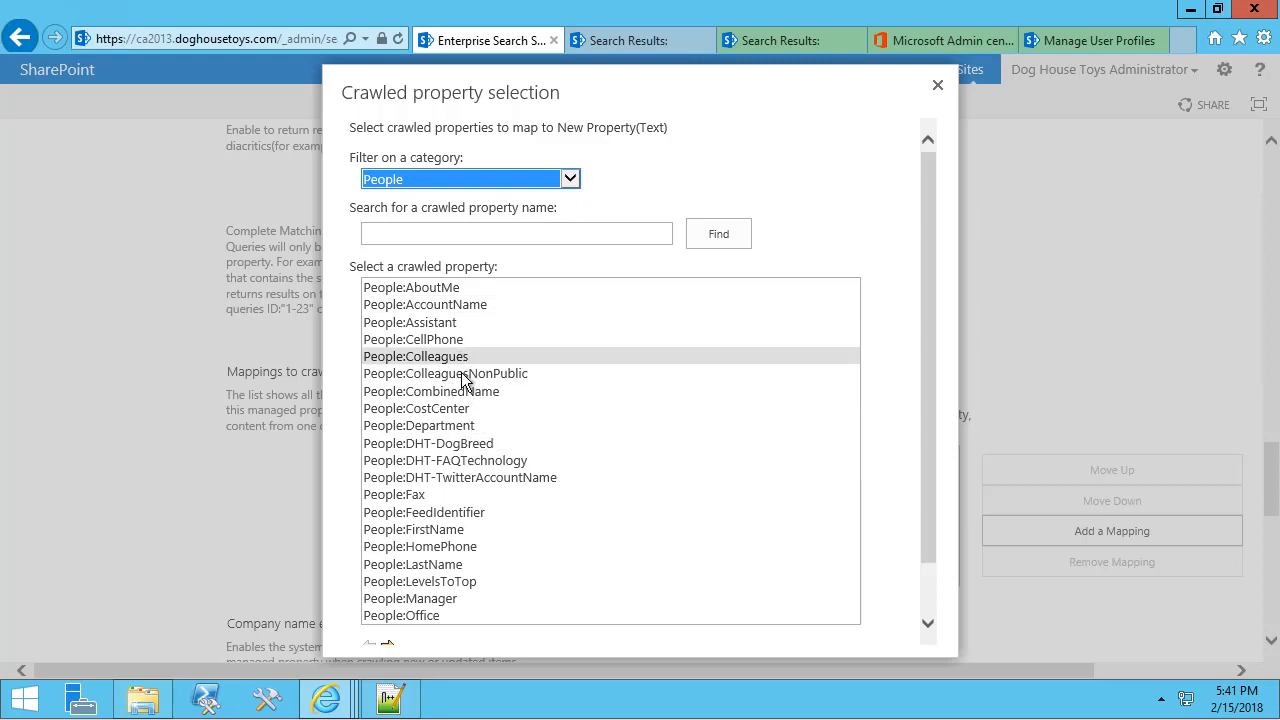
click(466, 409)
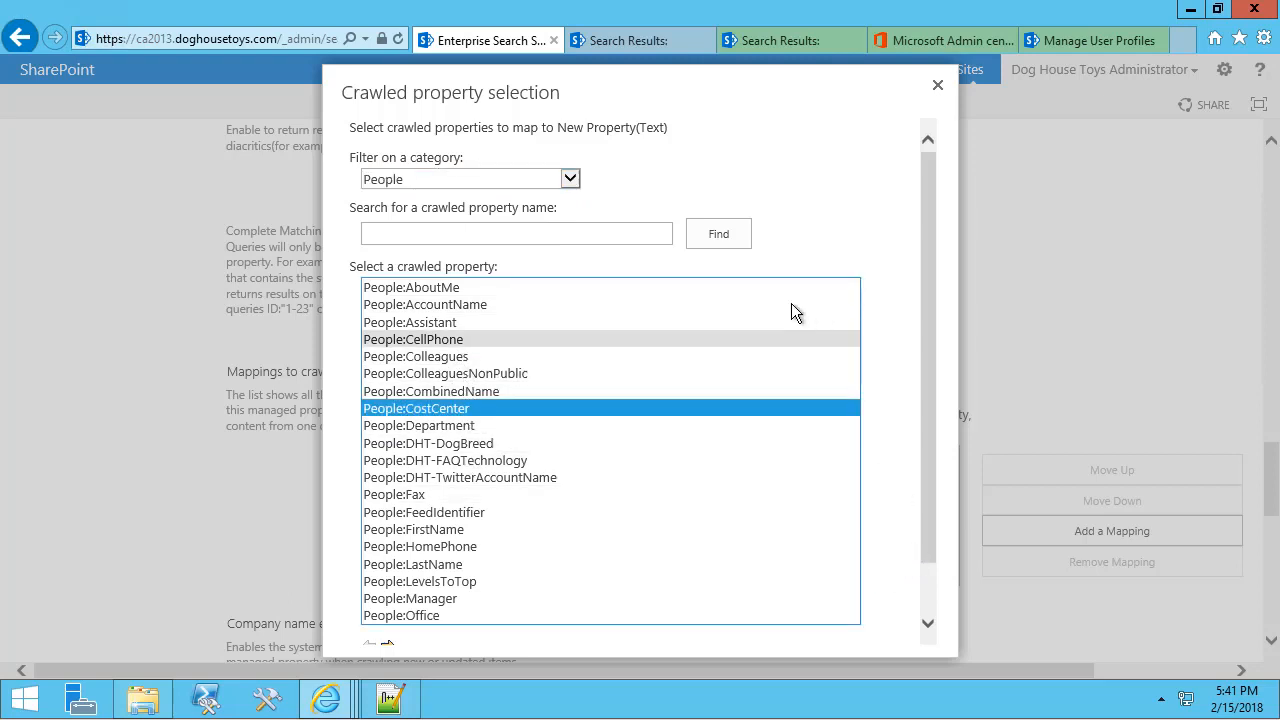
click(929, 599)
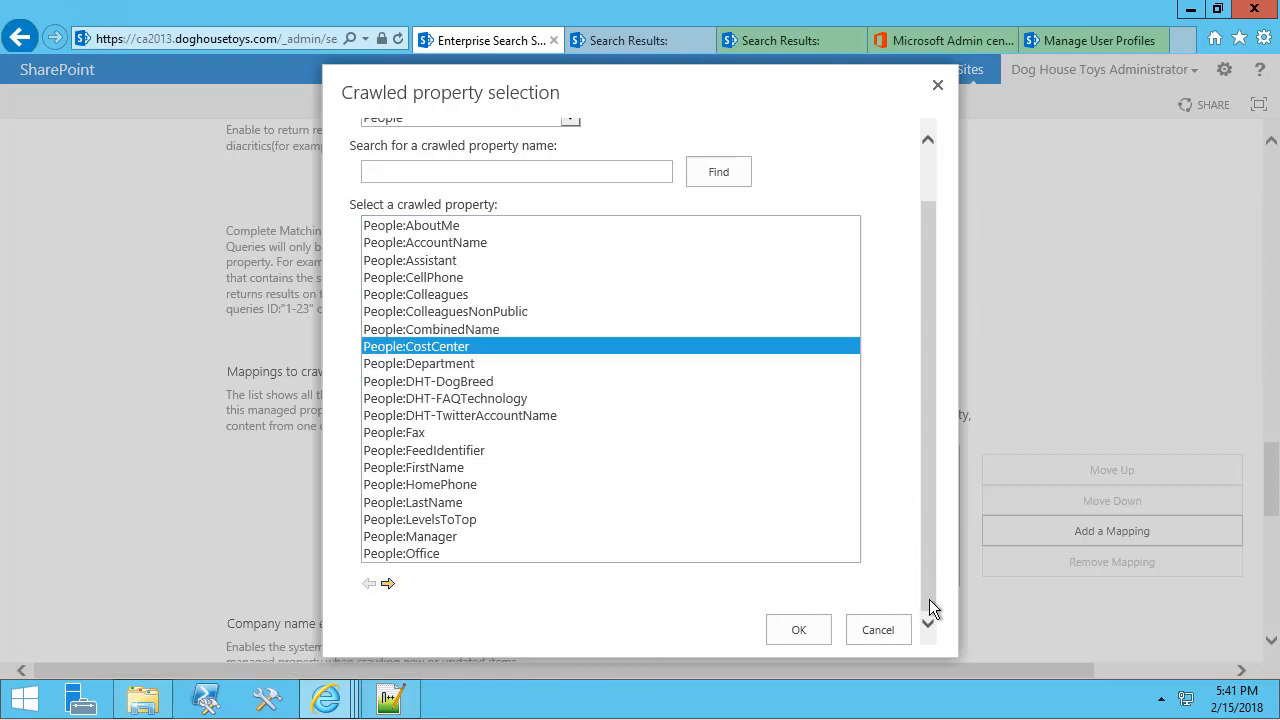
click(797, 630)
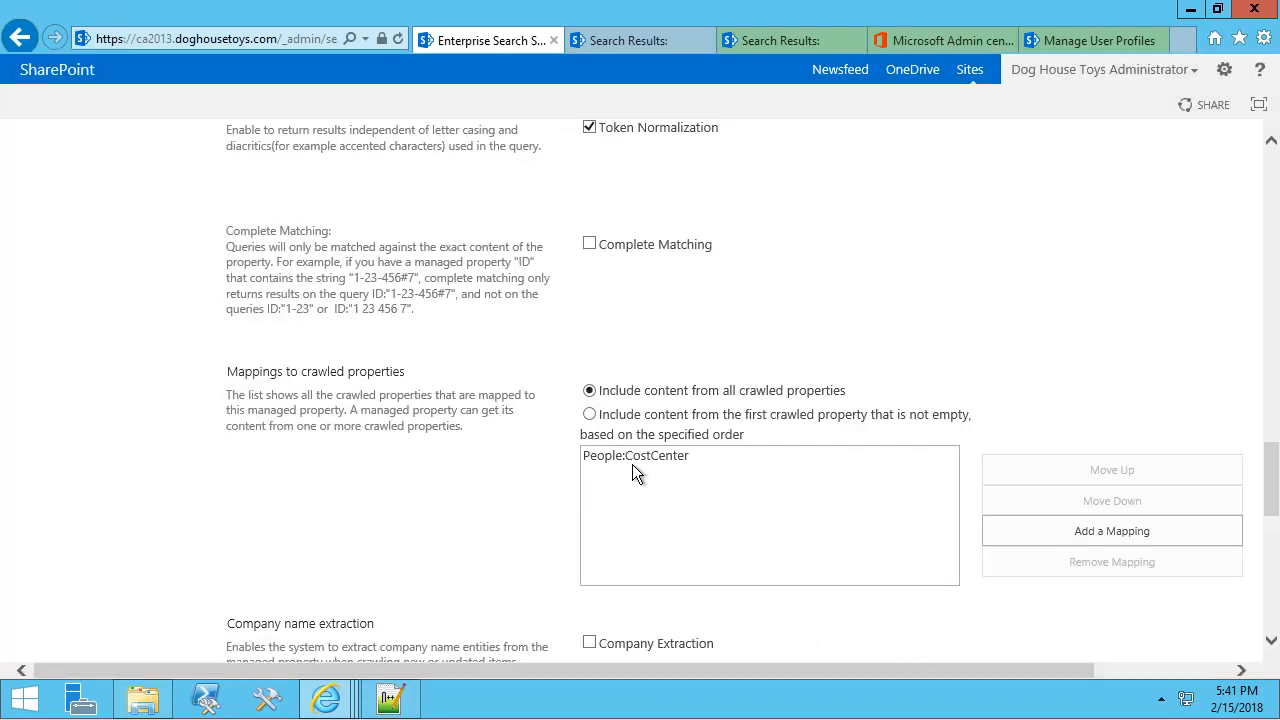
scroll(976, 398, down, 10)
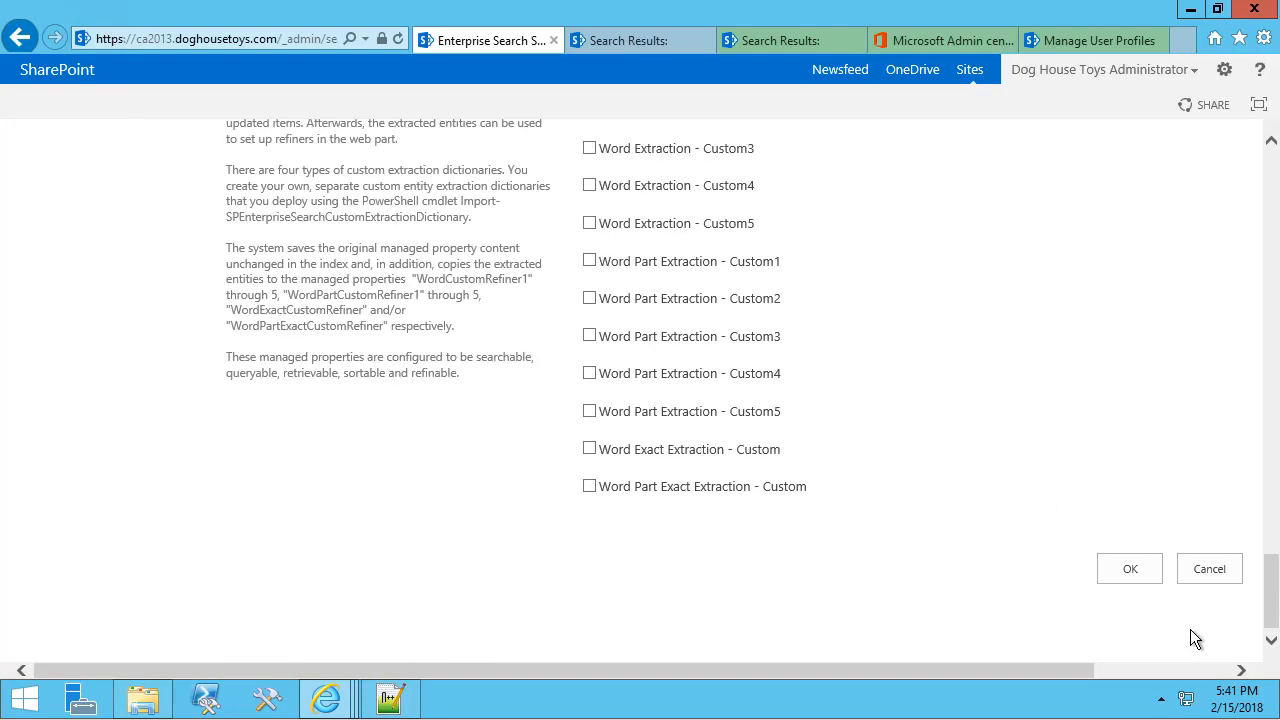
click(1129, 570)
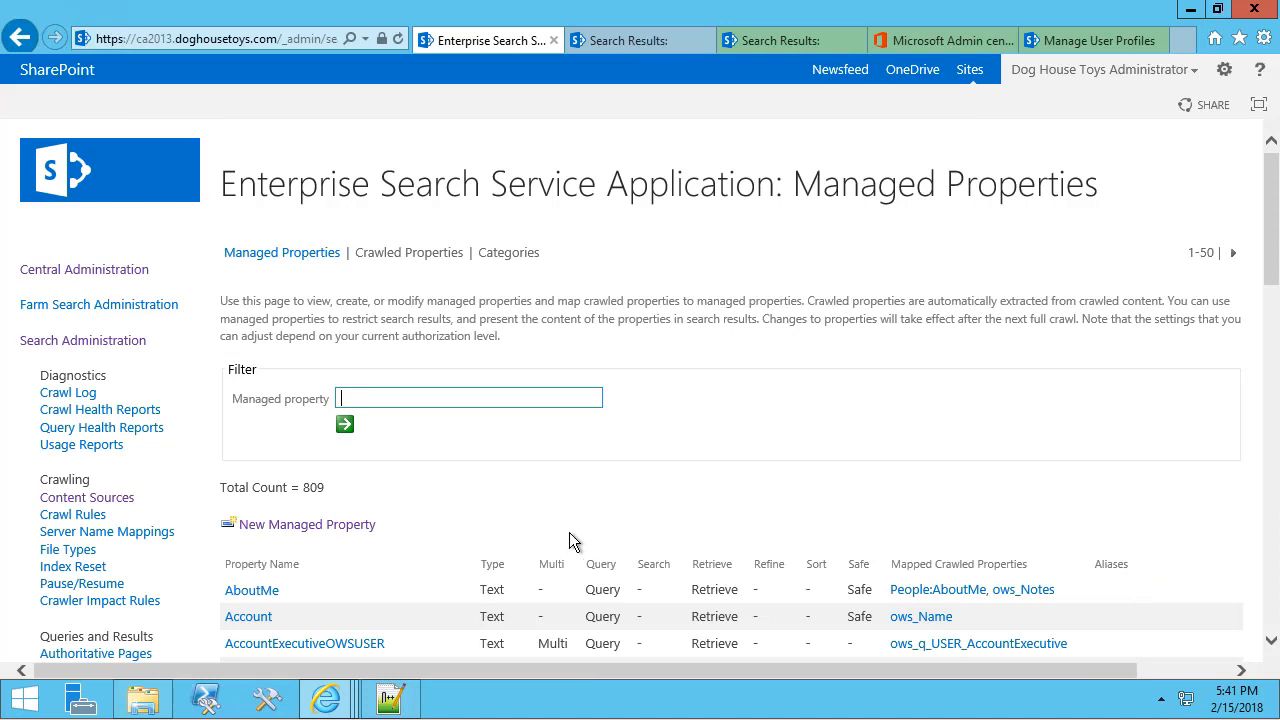
Filter the managed properties on 'cost' to confirm CostCenter exists.
scroll(552, 515, down, 3)
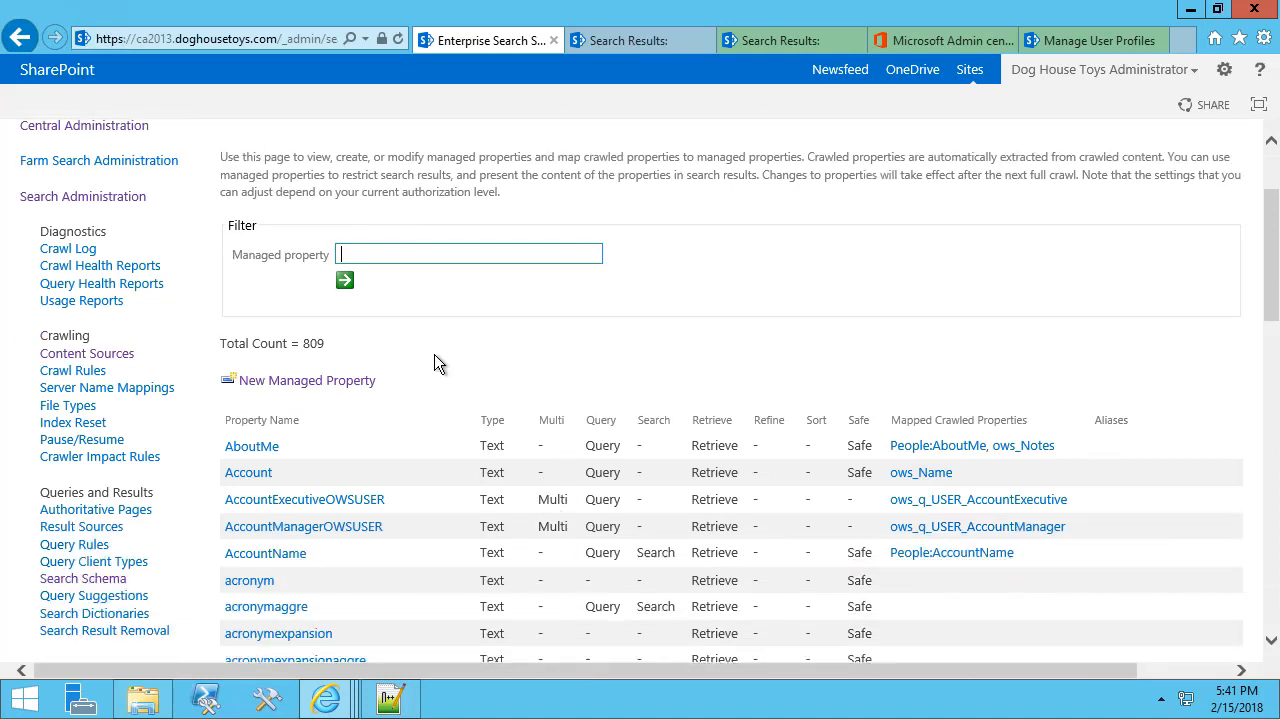
text(cost)
click(344, 281)
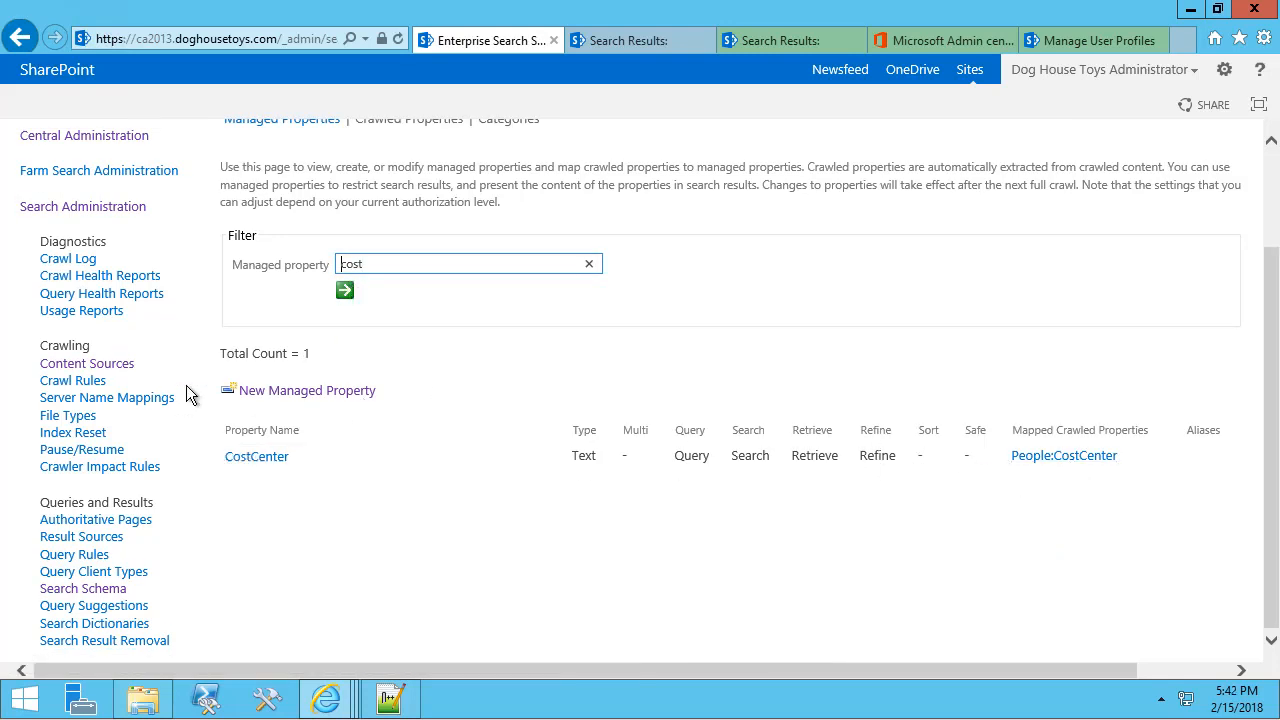
Start and confirm another full crawl of the SharePoint People content source.
click(86, 364)
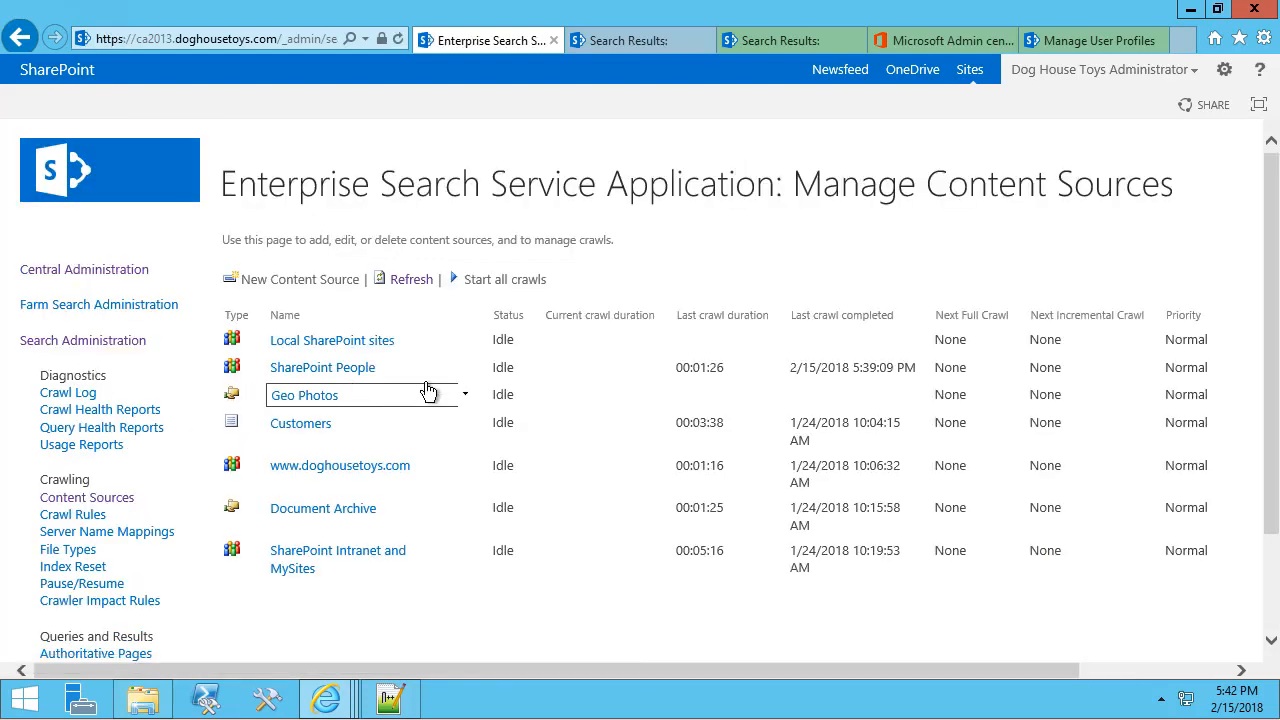
click(445, 370)
click(385, 472)
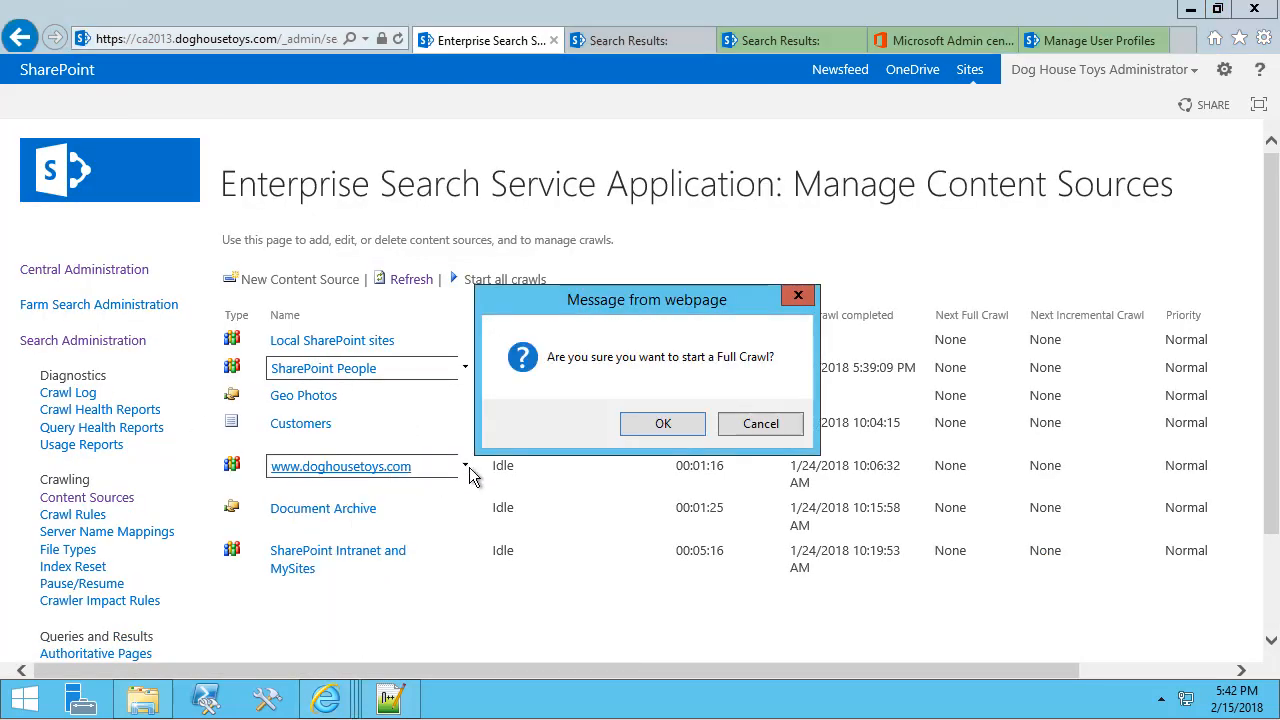
click(645, 425)
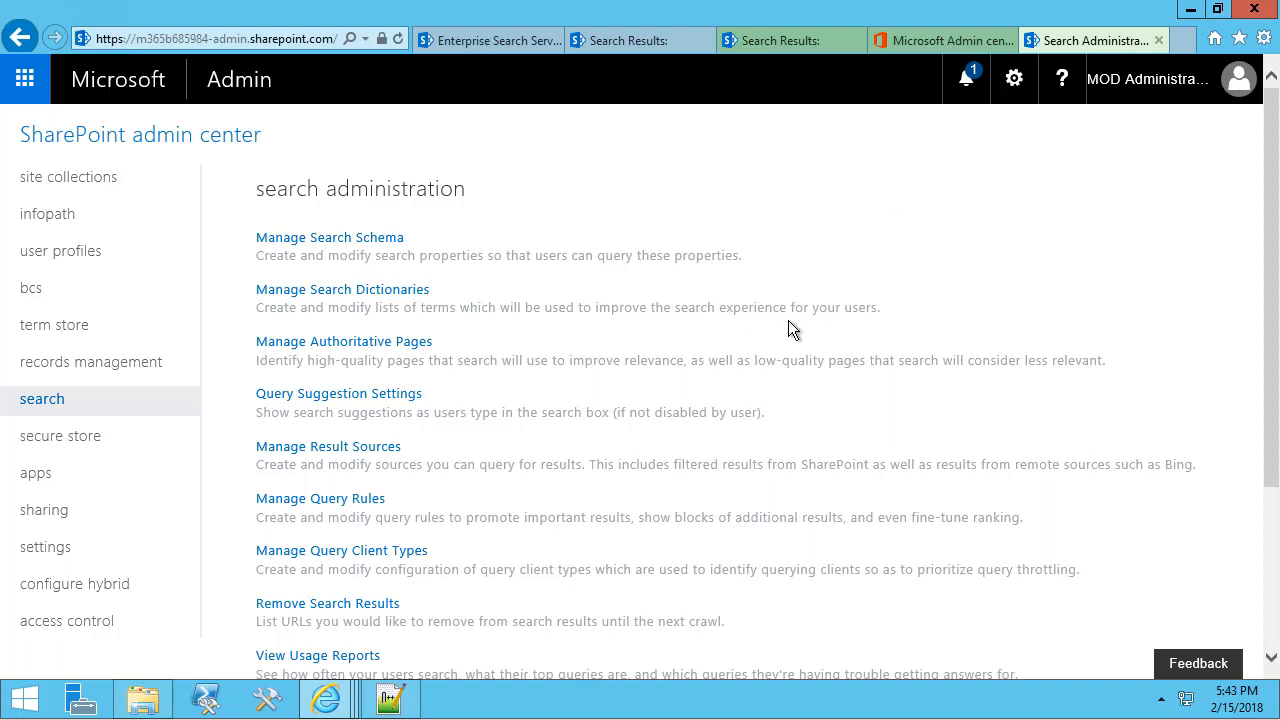
Open the online search schema's Crawled Properties and filter them to the People category.
click(326, 244)
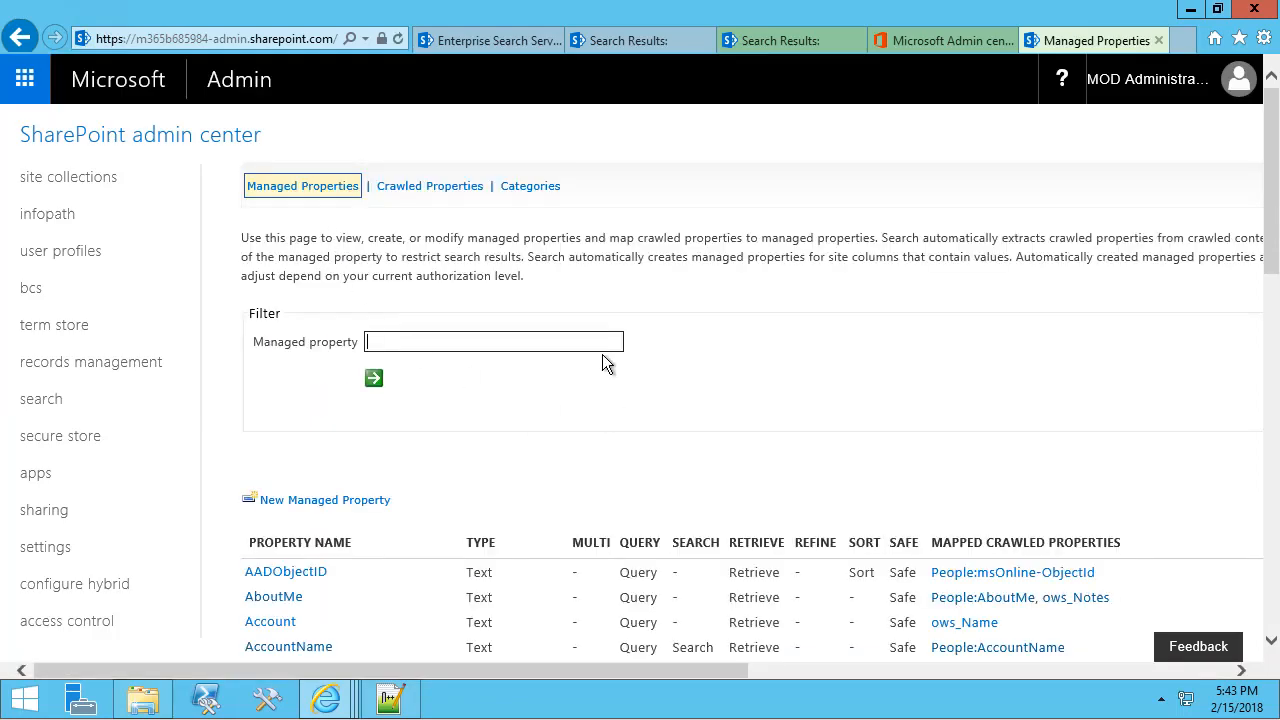
click(433, 190)
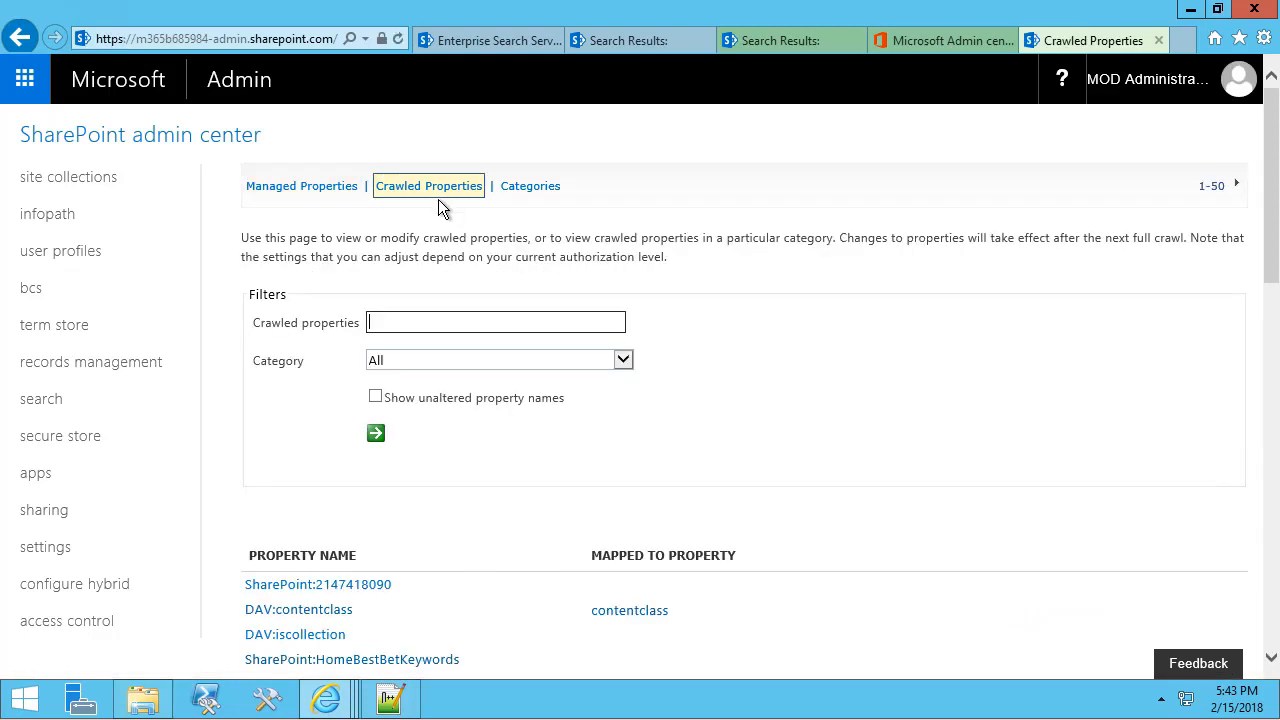
click(437, 360)
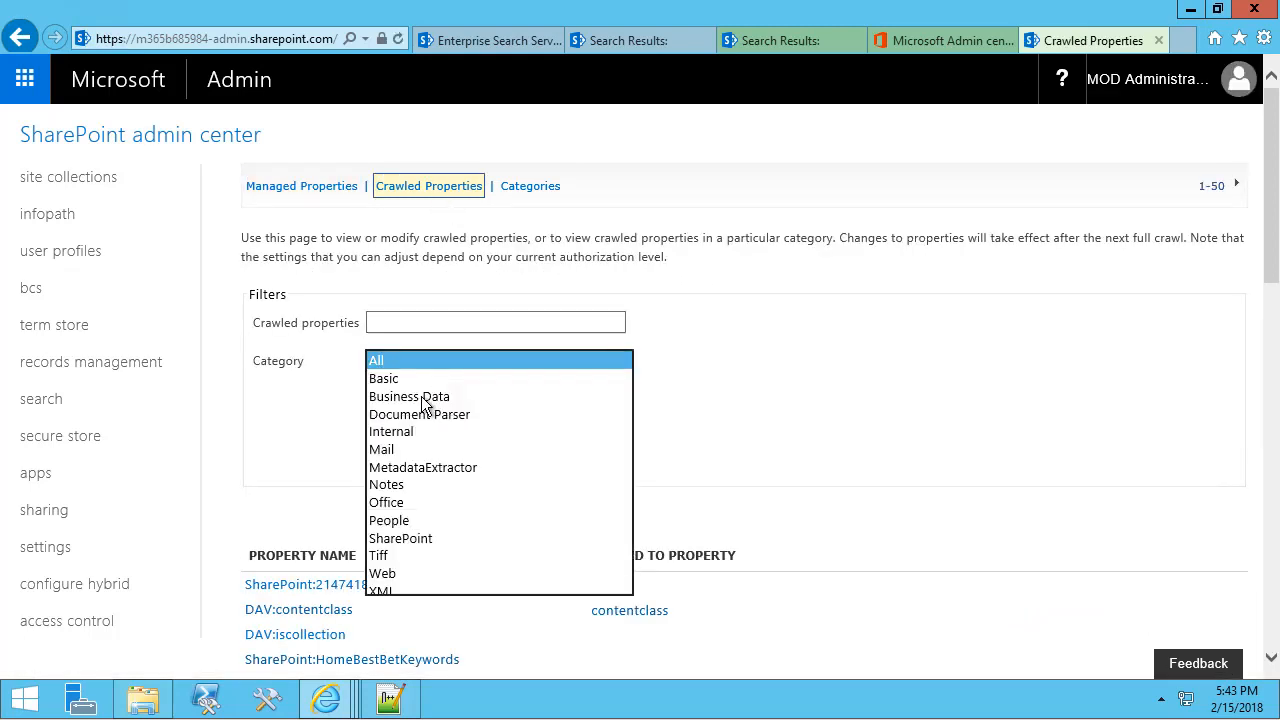
click(424, 520)
click(376, 434)
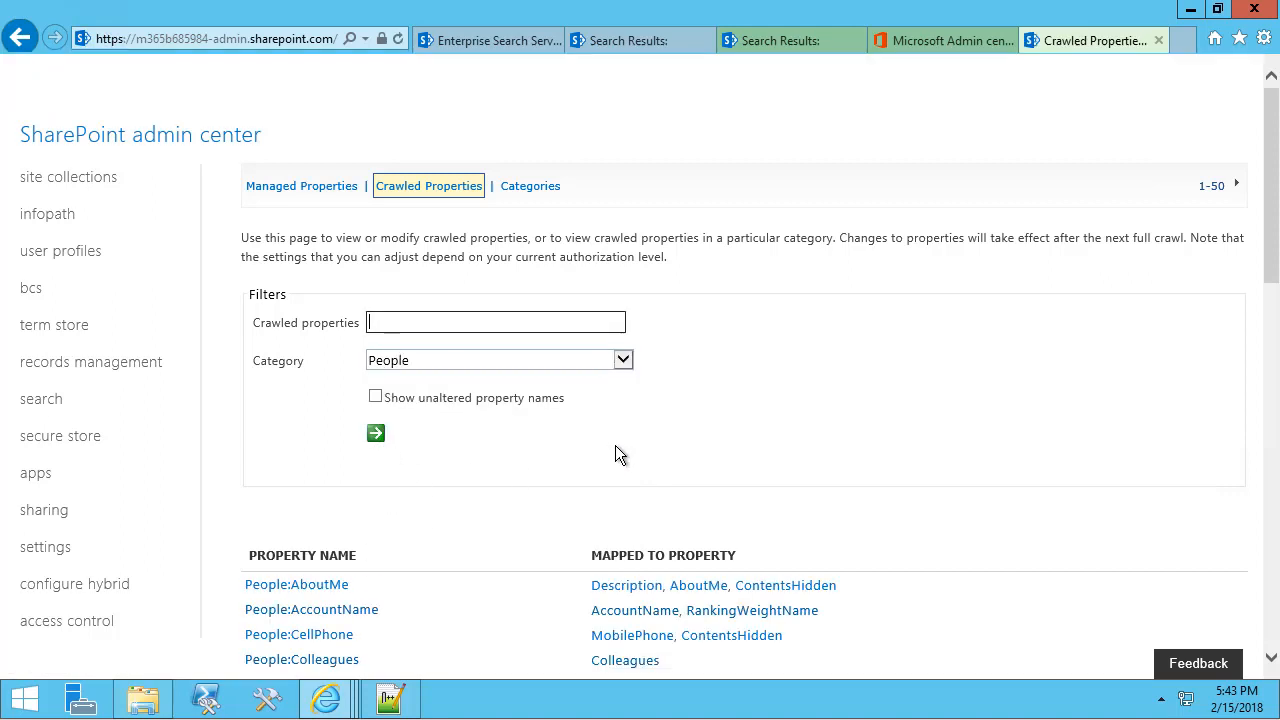
scroll(616, 450, down, 2)
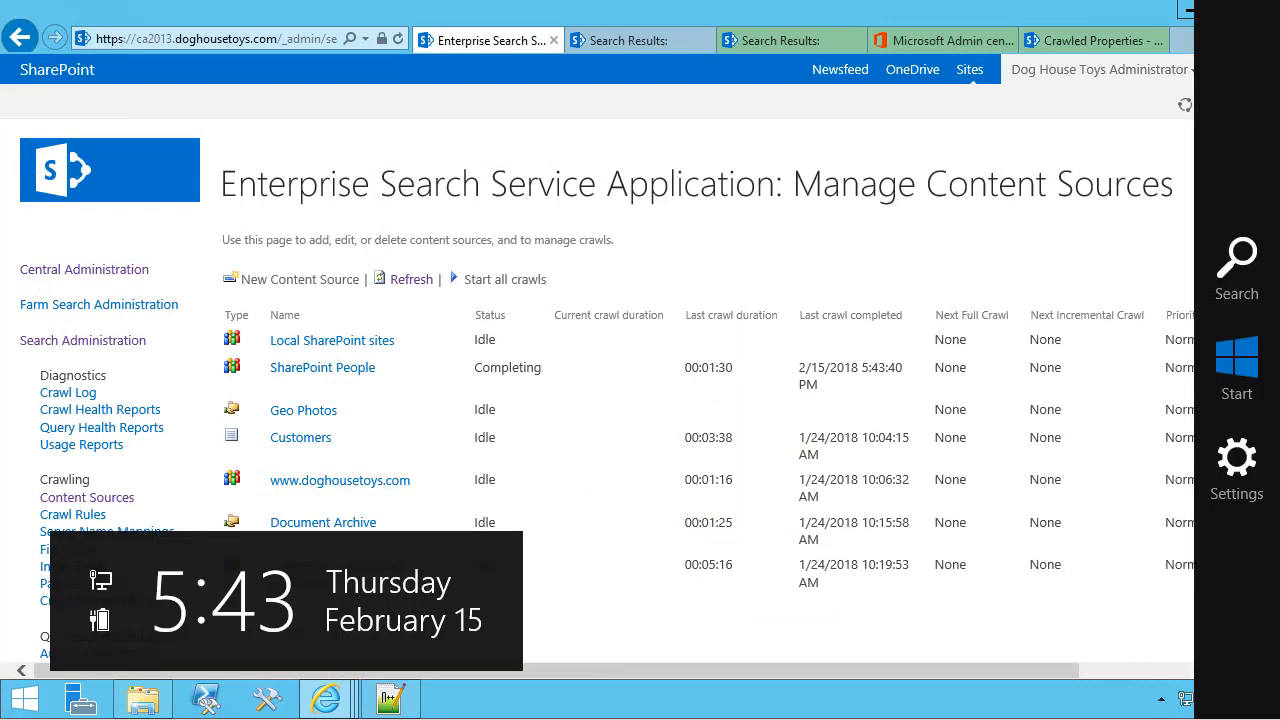
Refresh Content Sources to confirm the SharePoint People crawl is Idle, then view intranet directory results.
mouse_move(391, 371)
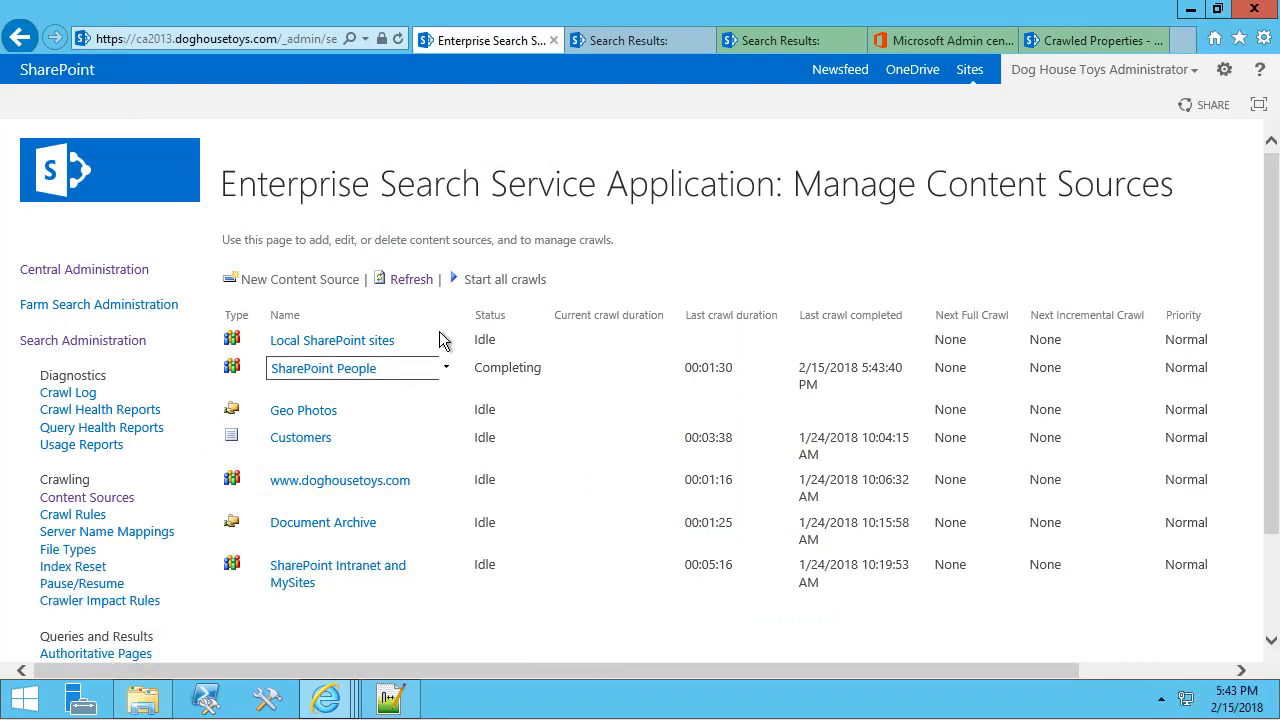
click(411, 281)
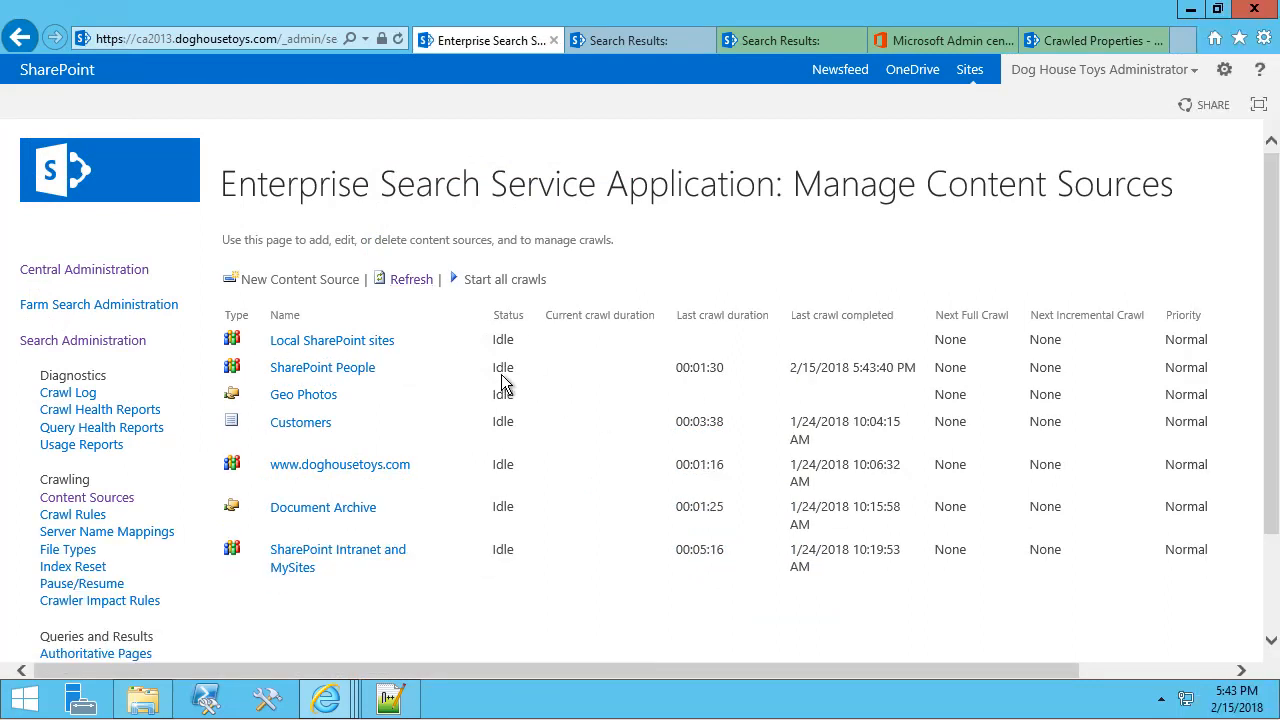
click(776, 42)
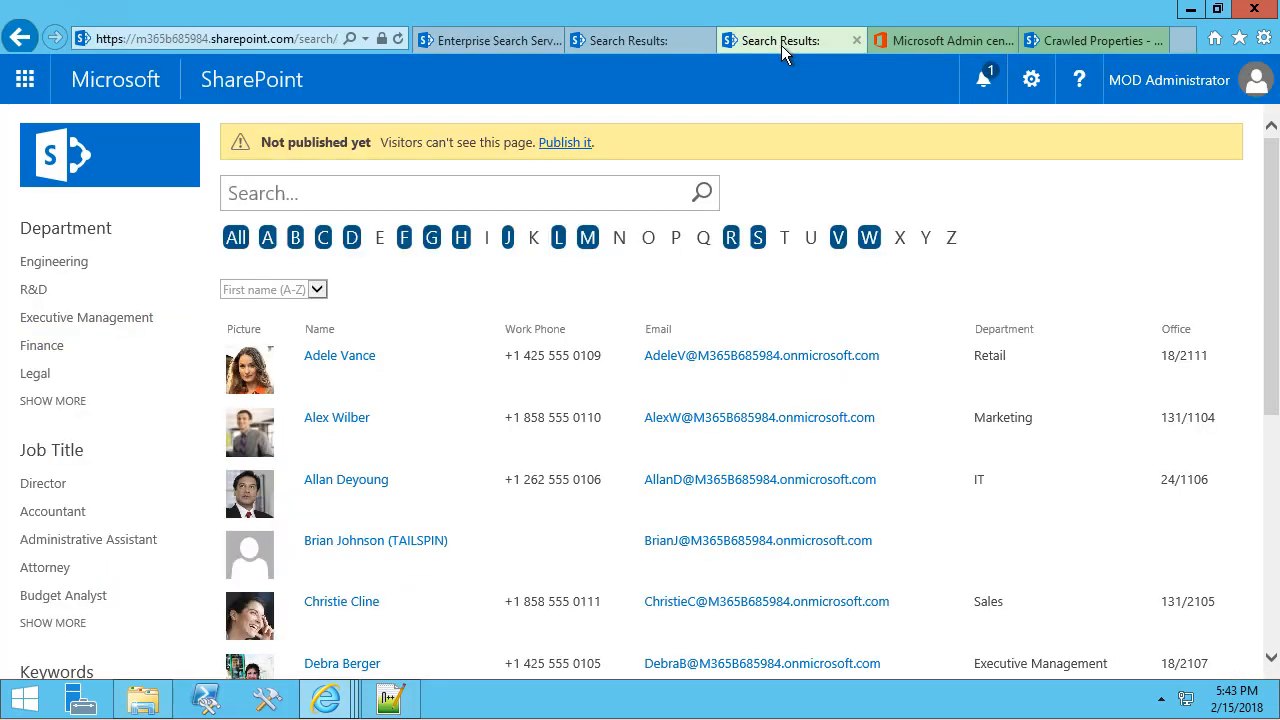
click(658, 40)
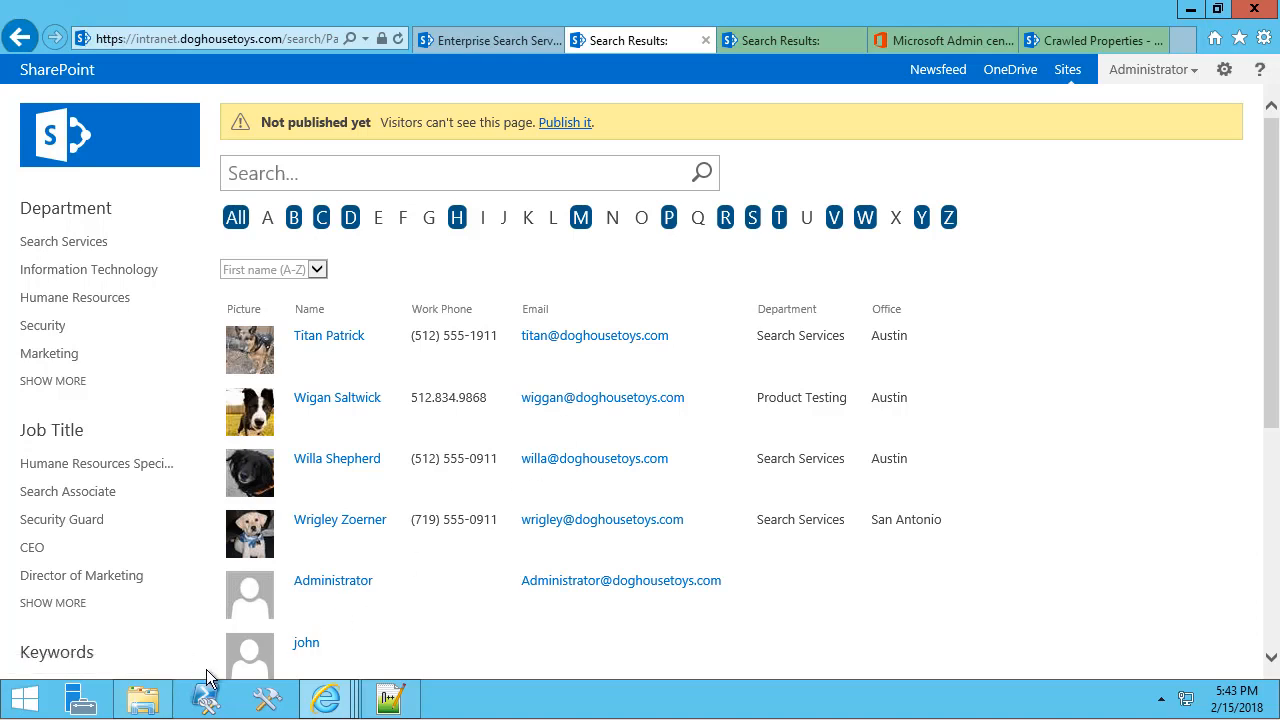
mouse_move(326, 698)
Open Display Templates > search and open Item_Person_Table.html with Visual Studio Code.
key(alt+Tab)
click(630, 279)
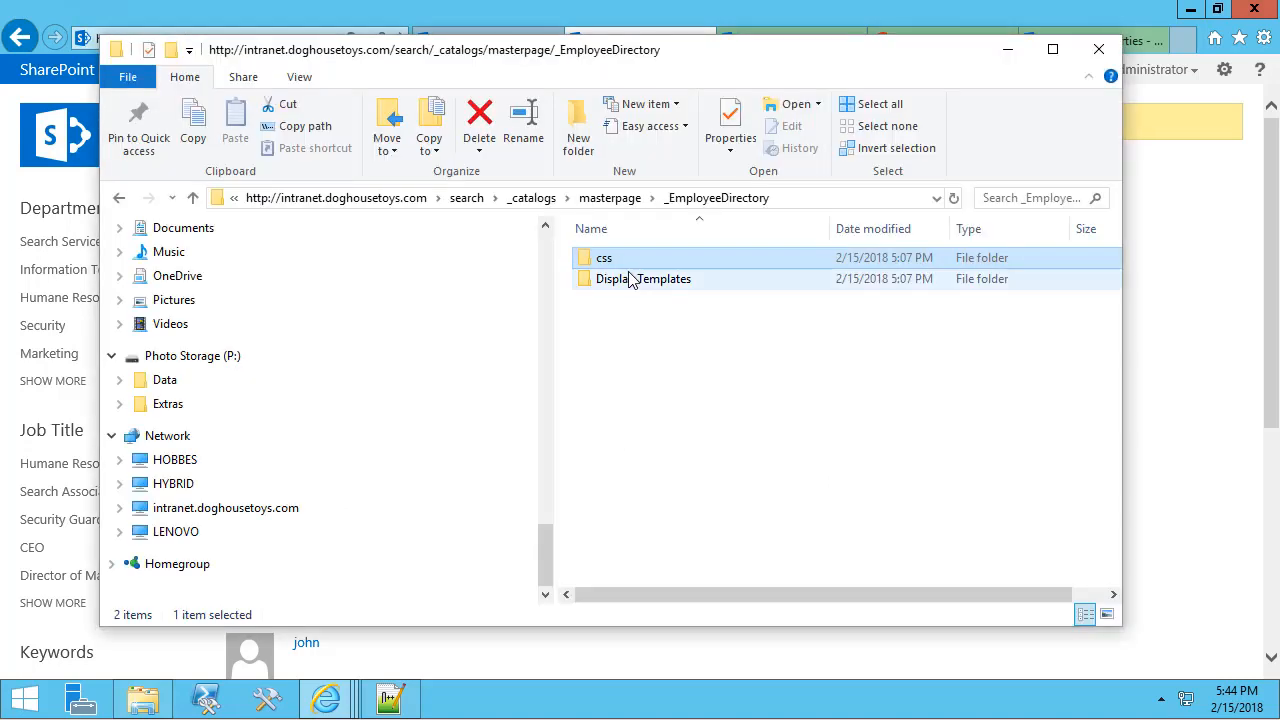
double_click(634, 280)
double_click(610, 261)
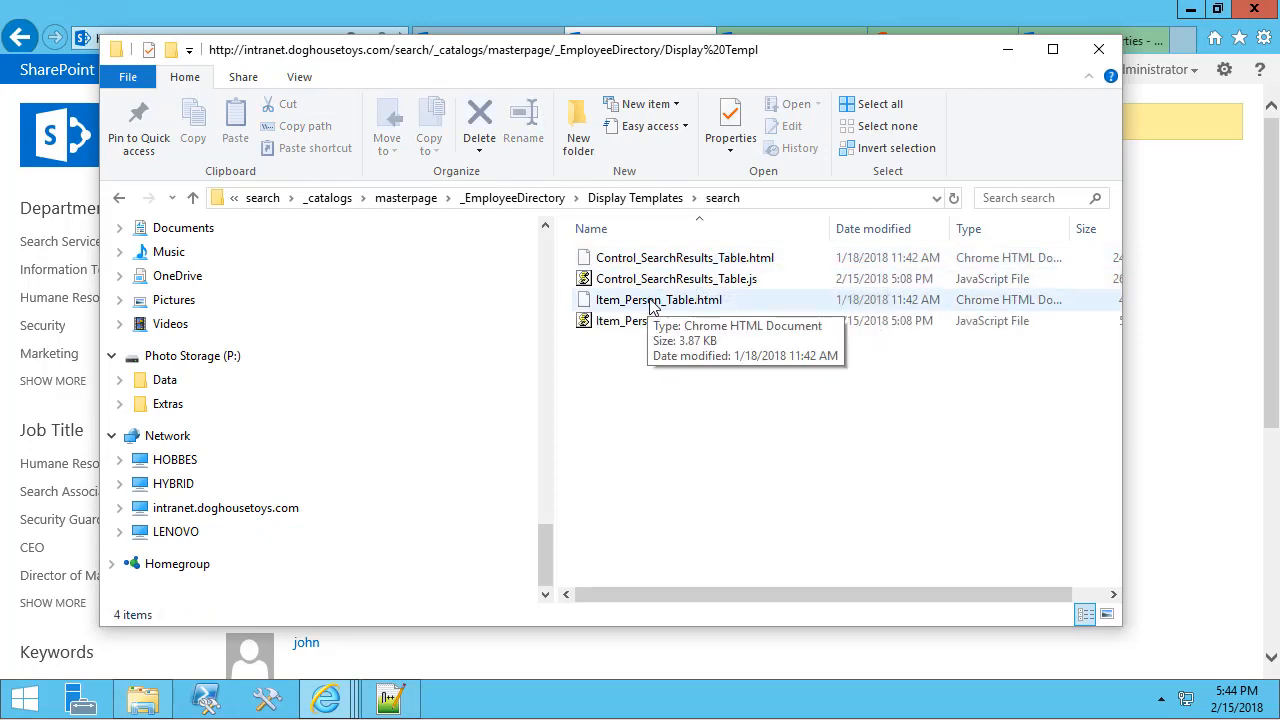
click(651, 303)
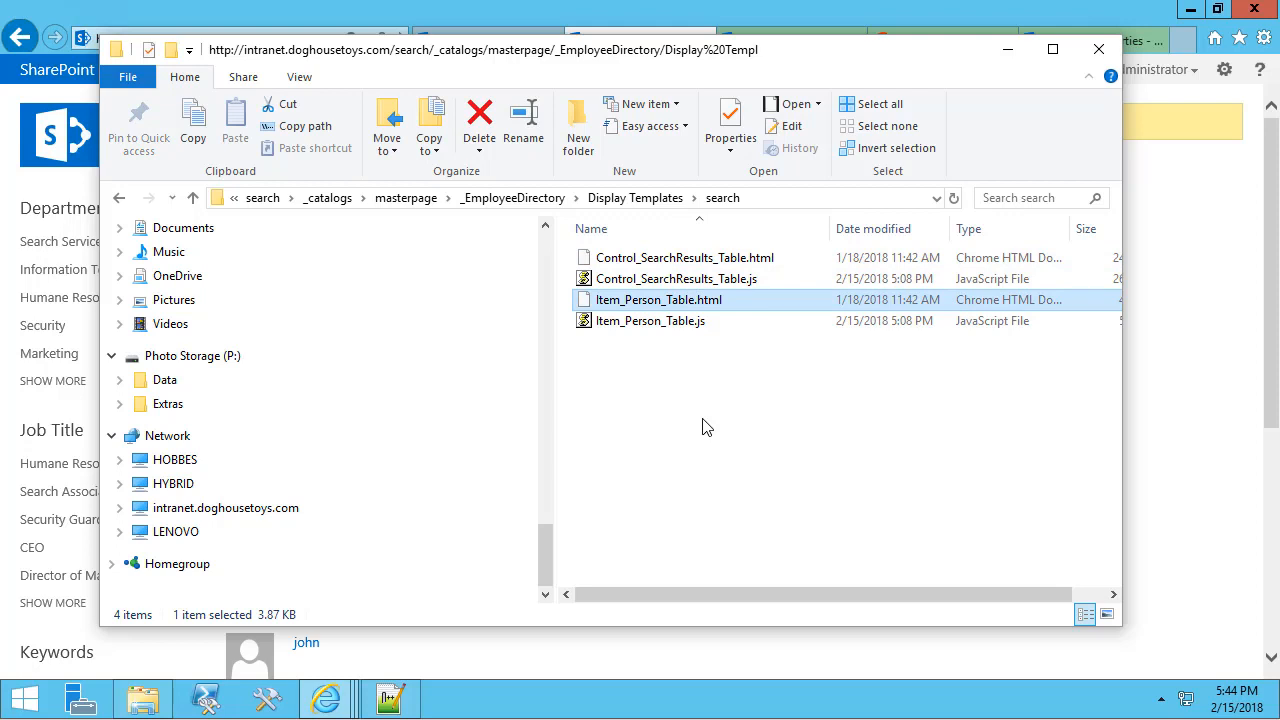
right_click(630, 301)
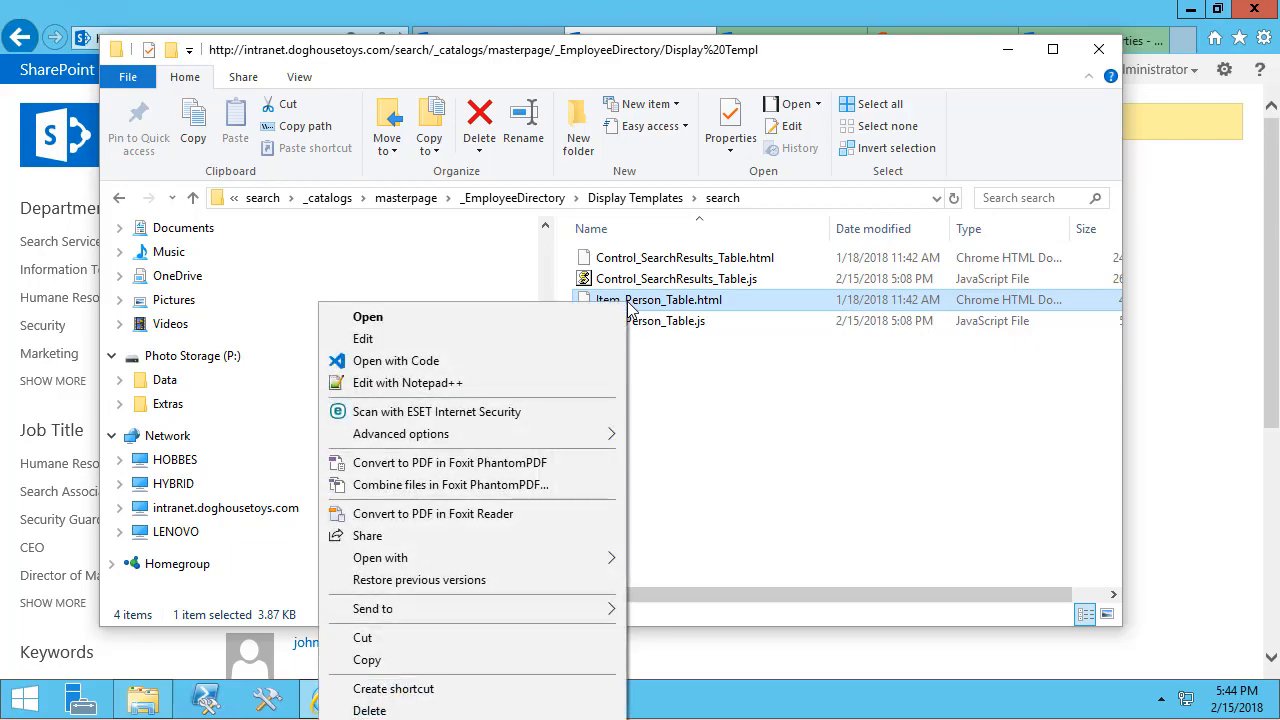
click(362, 368)
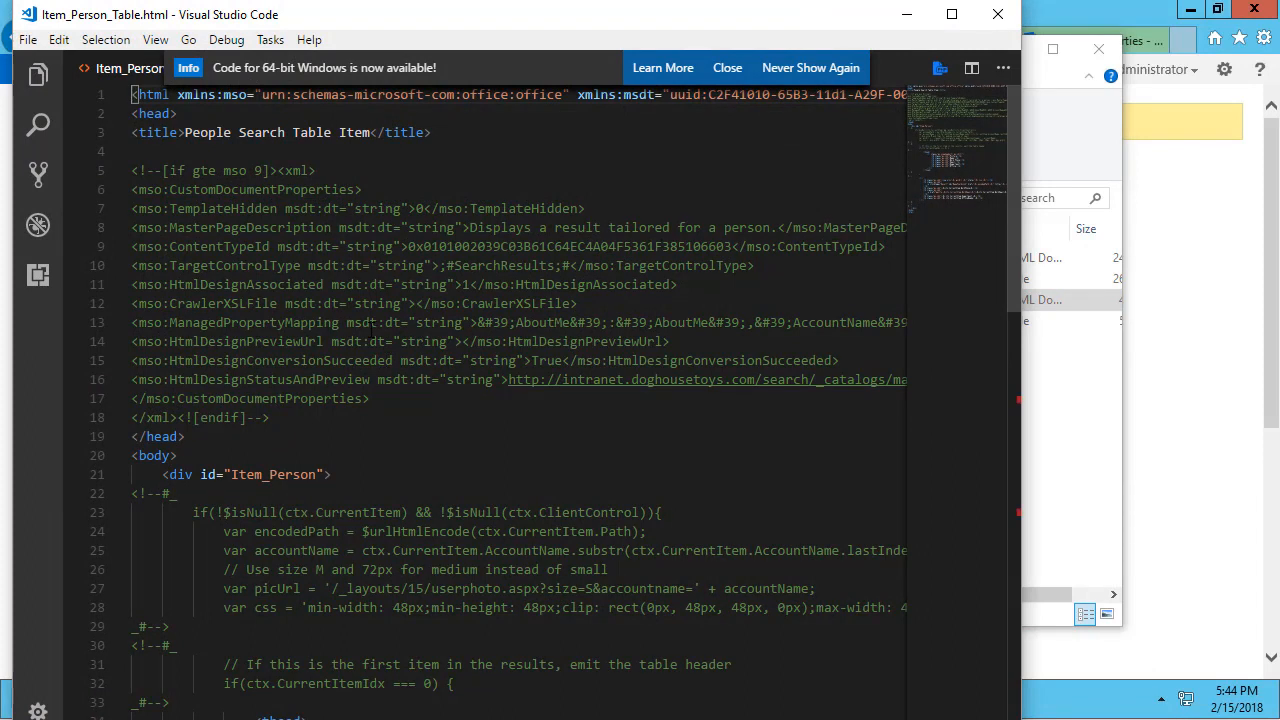
Copy the last YomiDisplayName mapping entry on line 13 and paste a duplicate before the closing tag.
click(271, 323)
key(End)
key(Left)
key(Left)
key(Left)
key(Left)
key(Left)
key(Left)
key(Left)
key(Left)
key(Left)
key(Left)
key(Left)
key(Left)
key(Left)
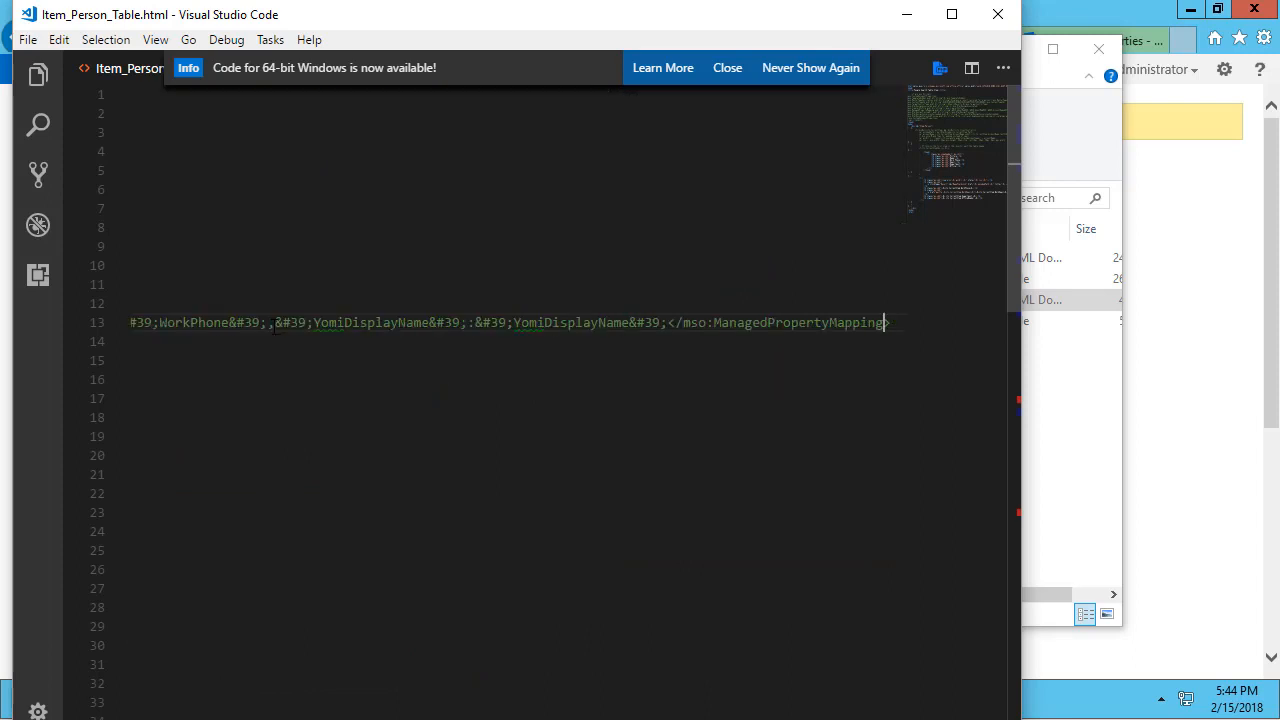
key(Left)
key(Left)
key(Left)
key(Left)
key(Left)
key(Left)
key(Left)
key(Left)
key(Left)
key(Left)
key(Left)
key(Left)
key(Left)
key(Left)
key(Left)
key(Left)
key(Left)
key(Right)
key(shift+Left)
key(shift+Left)
key(shift+Left)
key(shift+Left)
key(shift+Left)
key(shift+Left)
key(shift+Left)
key(shift+Left)
key(shift+Left)
key(shift+Left)
key(shift+Left)
key(shift+Left)
key(shift+Left)
key(shift+Left)
key(shift+Left)
key(shift+Left)
key(shift+Left)
key(shift+Left)
key(shift+Left)
key(shift+Left)
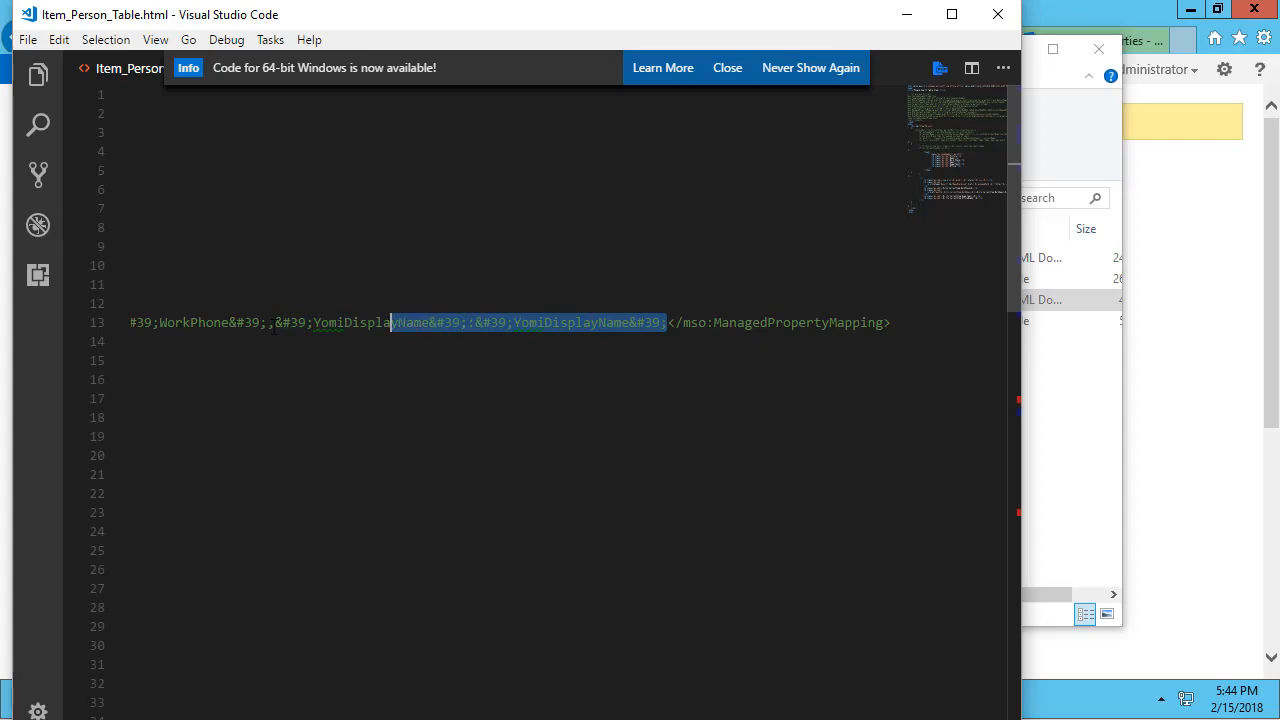
key(shift+Left)
key(shift+Left)
key(shift+Left)
key(shift+Left)
key(shift+Left)
key(shift+Left)
key(shift+Left)
key(shift+Left)
key(shift+Left)
key(shift+Left)
key(shift+Left)
key(shift+Left)
key(shift+Left)
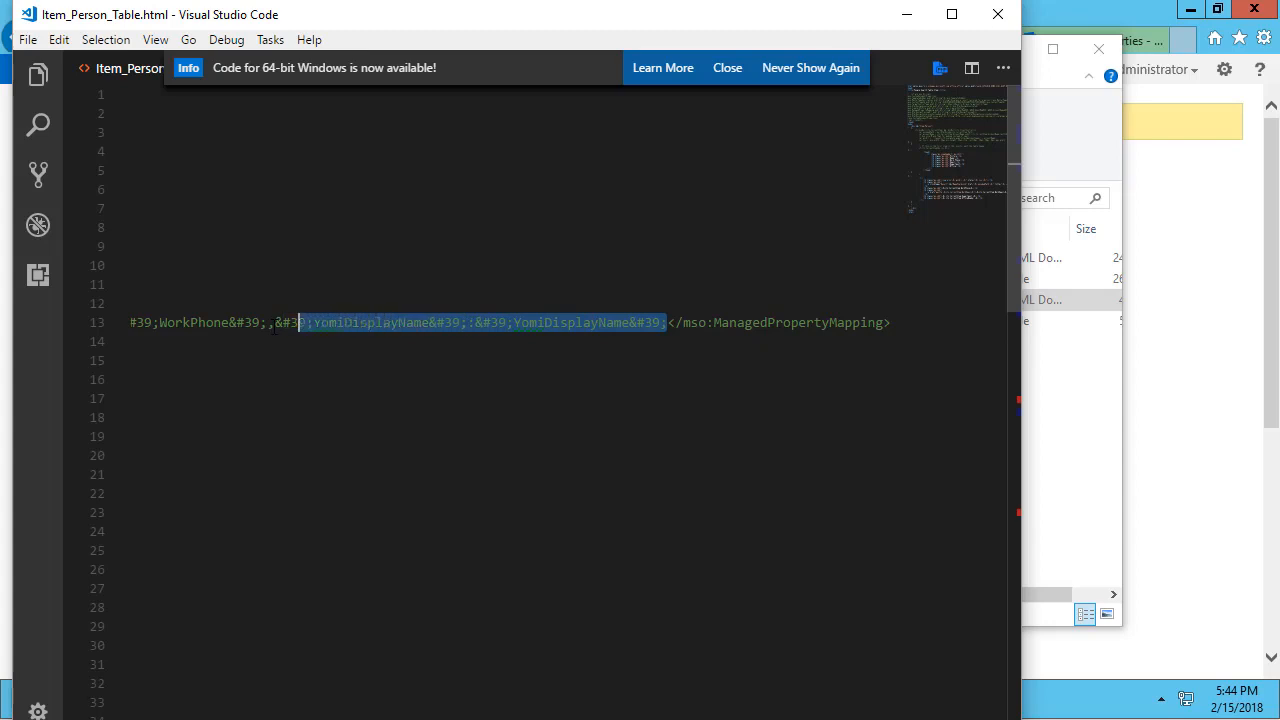
key(shift+Left)
key(End)
key(Left)
key(Left)
key(Left)
key(Left)
key(Left)
key(Left)
key(Left)
key(Left)
key(Left)
key(Left)
key(Left)
key(Left)
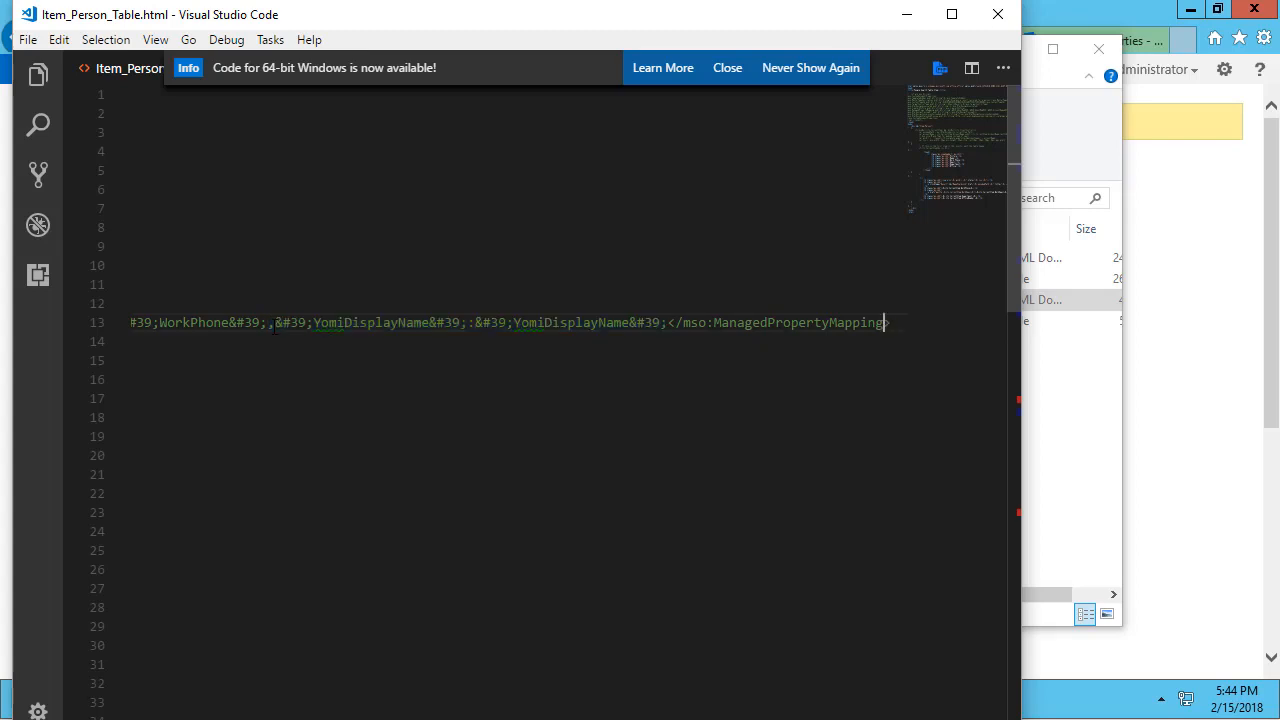
key(Left)
key(Left)
key(Left)
key(Left)
key(Left)
key(Left)
key(Left)
key(Left)
key(Left)
key(Left)
key(Left)
key(Left)
key(Left)
key(Left)
key(Left)
key(Left)
key(Left)
text(,&#39;YomiDisplayName&#39;:&#39;YomiDisplayName&#39;)
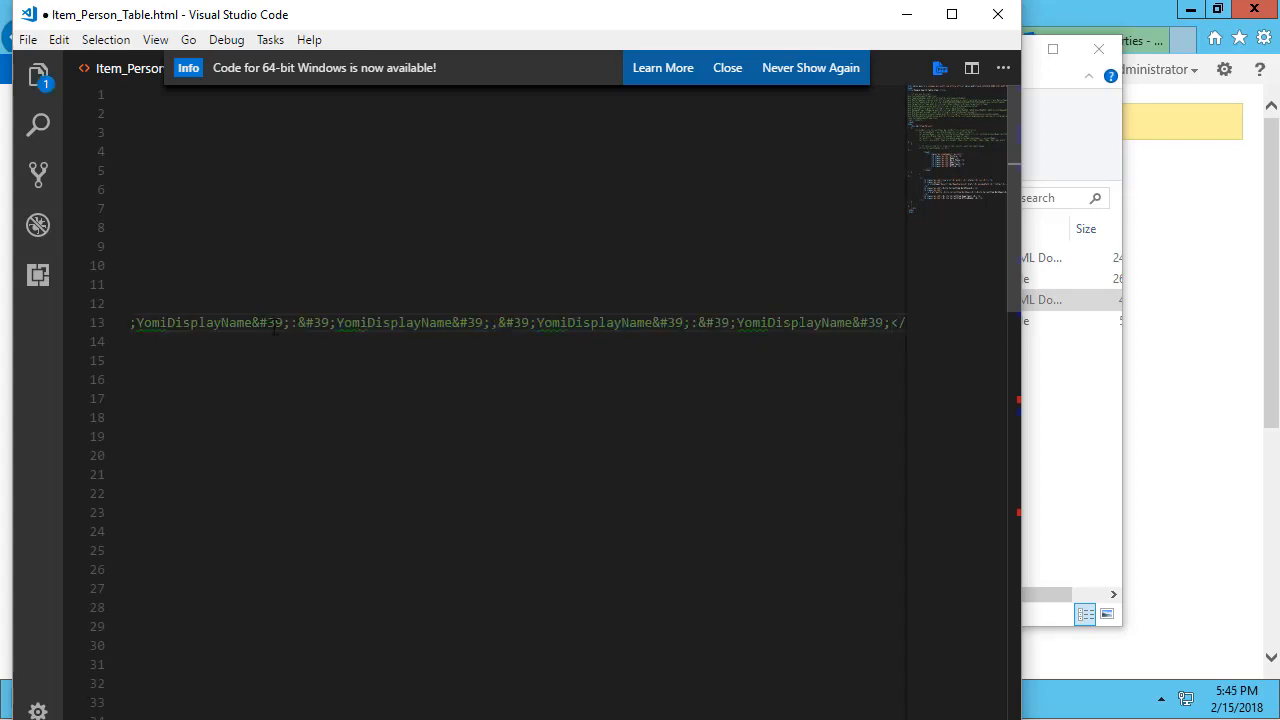
Rename both names in the duplicated entry to CostCenter, giving 'CostCenter':'CostCenter'.
key(Left)
key(Left)
key(Left)
key(Left)
key(Left)
key(ctrl+shift+Left)
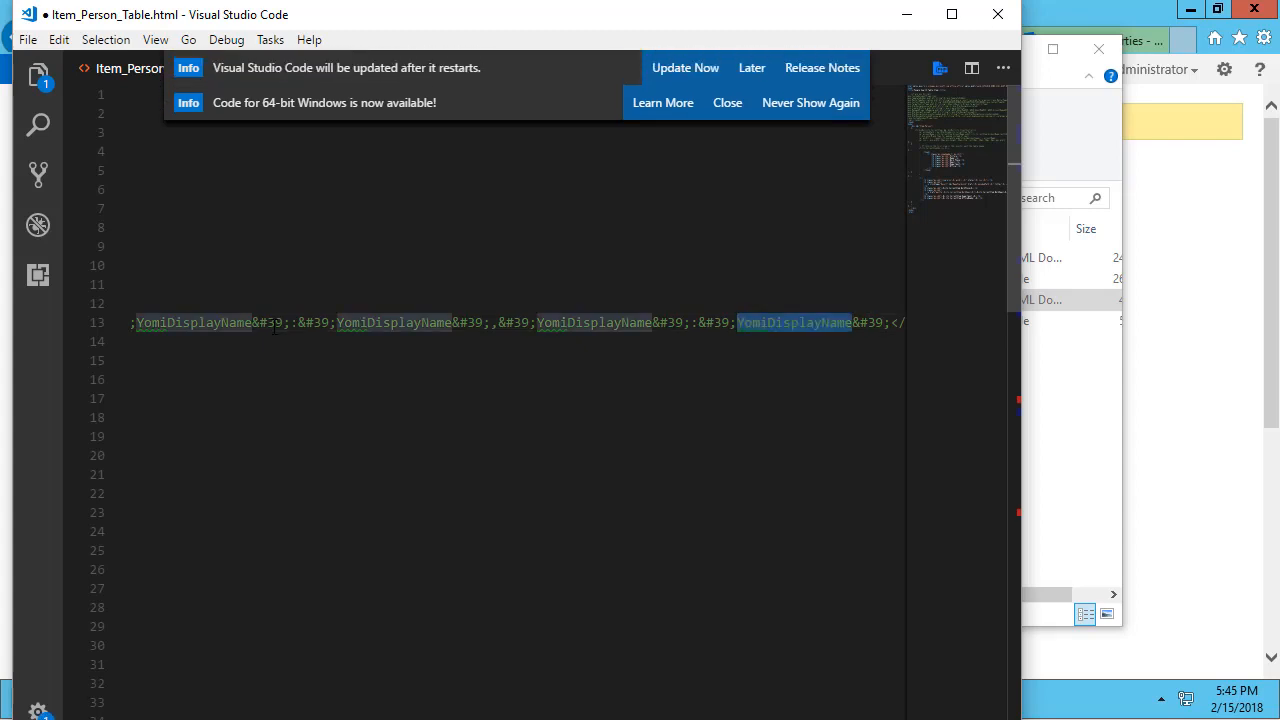
text(CostCent)
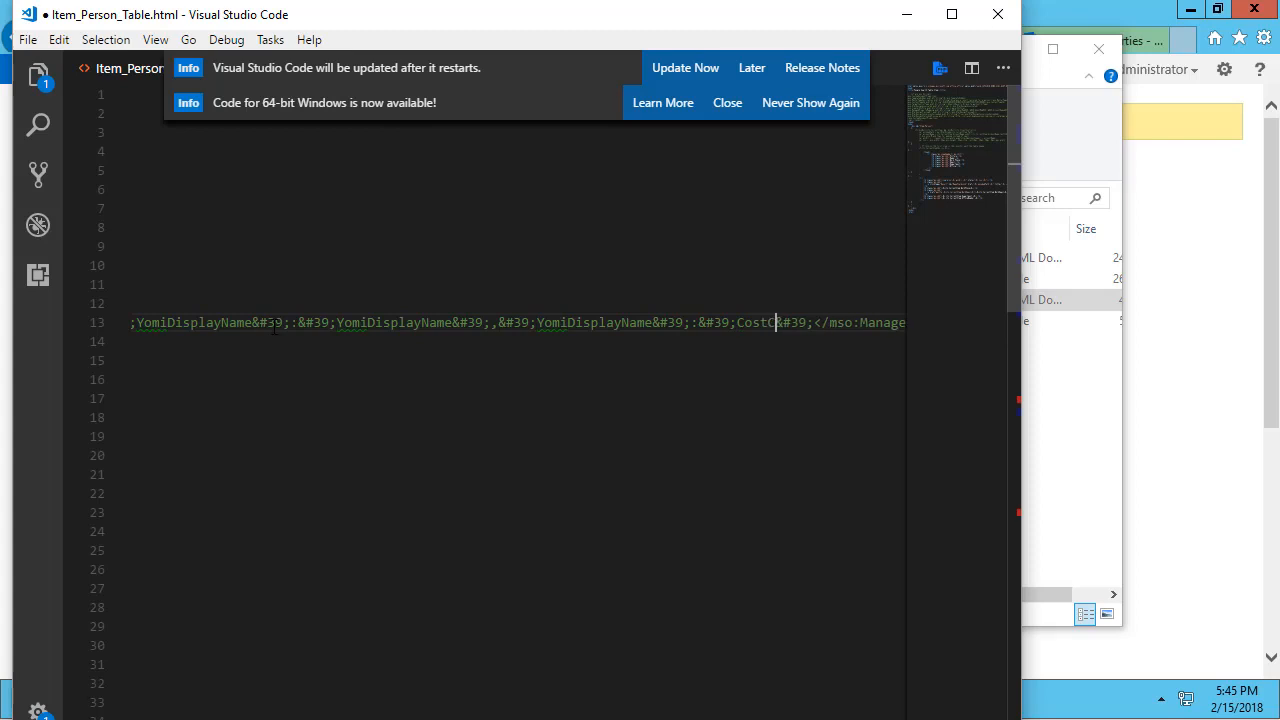
text(er)
key(ctrl+shift+Left)
key(ctrl+c)
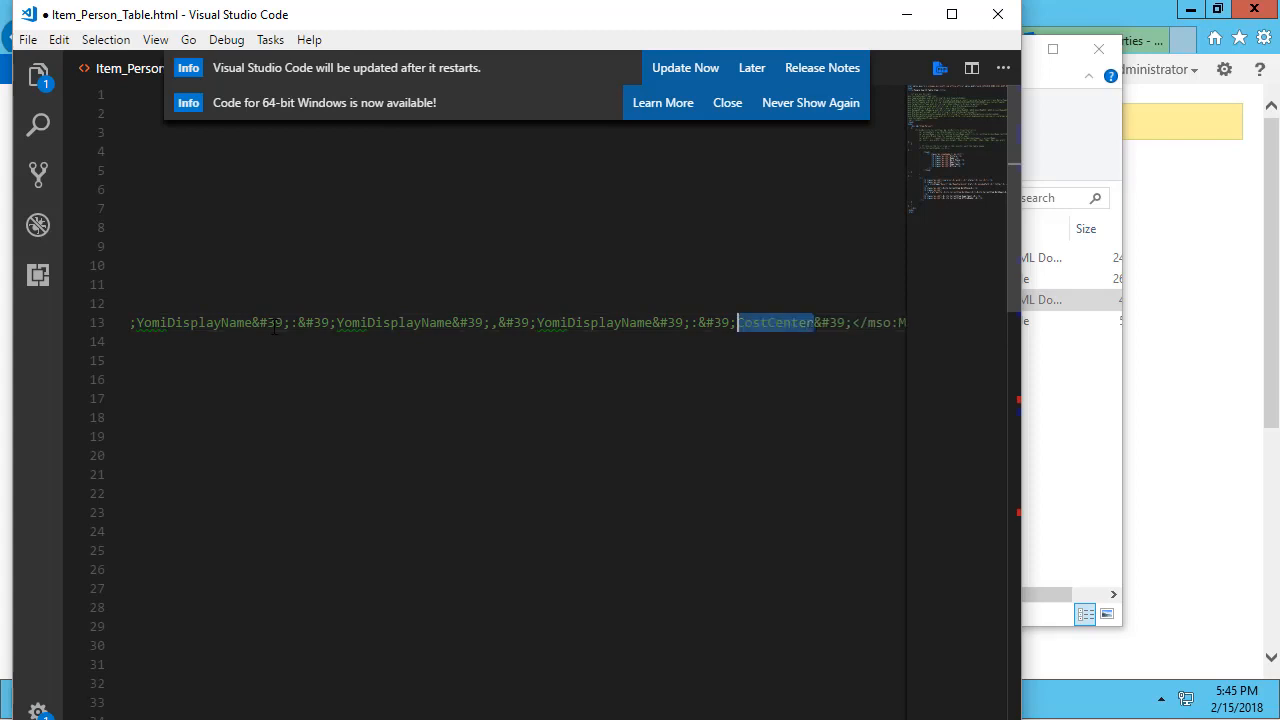
key(Left)
key(ctrl+Left)
key(ctrl+Left)
key(Left)
key(Left)
key(Left)
key(Left)
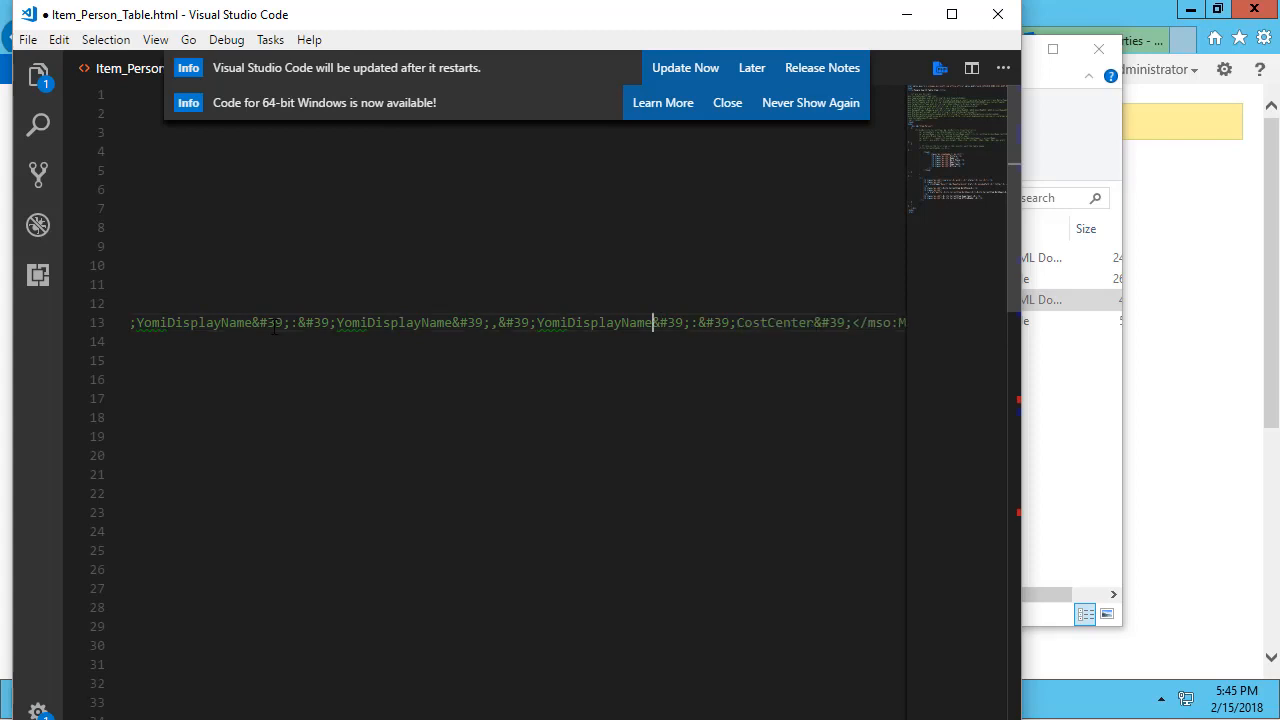
key(ctrl+shift+Left)
key(ctrl+v)
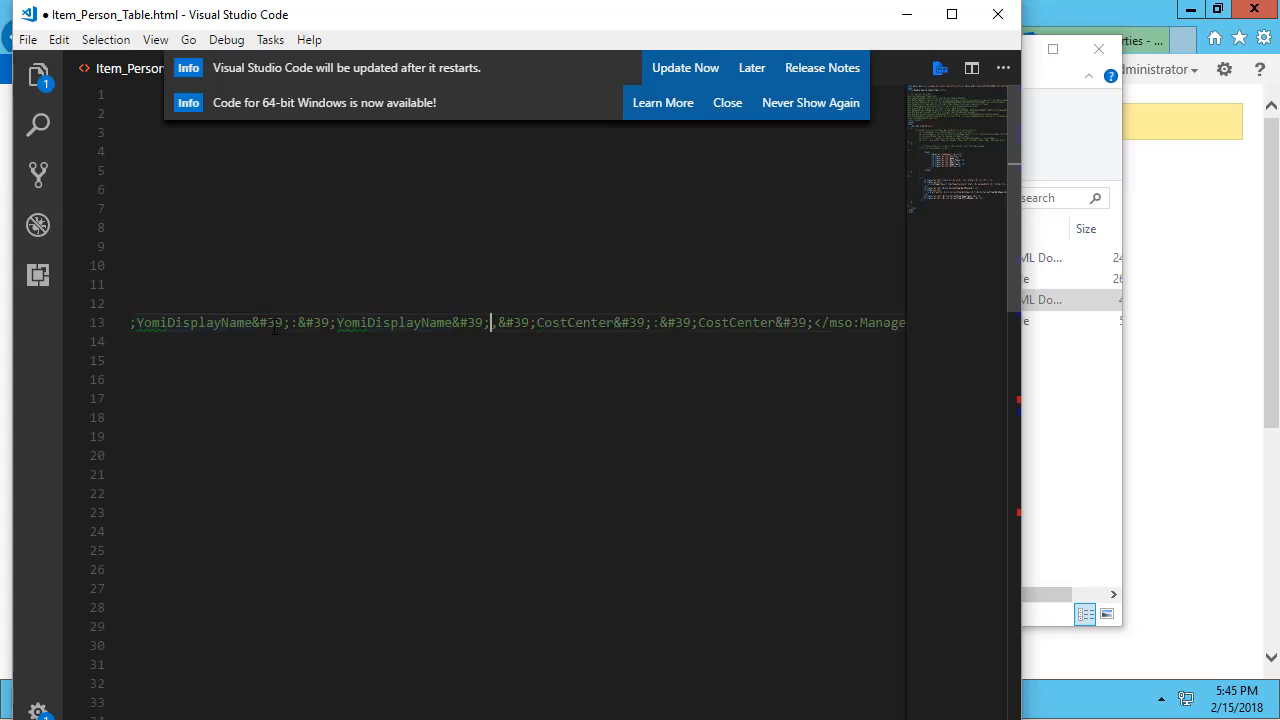
key(shift+Right)
key(Home)
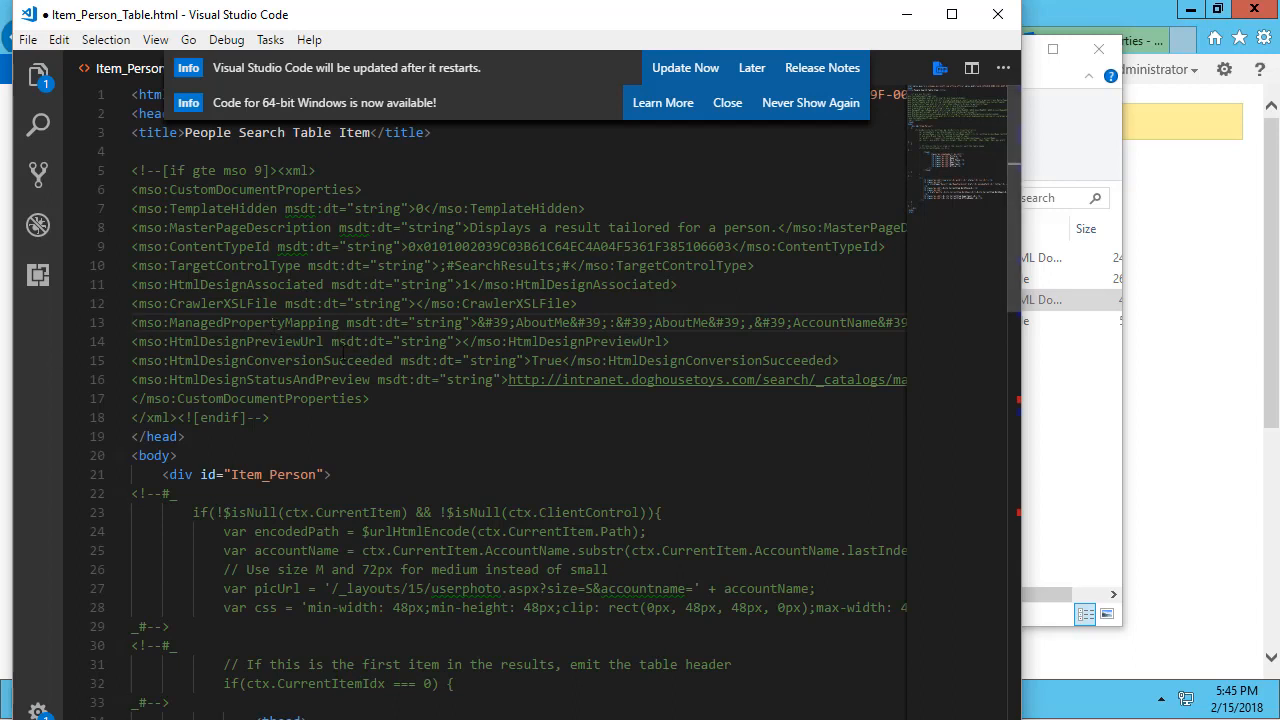
Duplicate the Office header cell in the template and rename the copy 'Cost Center'.
scroll(275, 325, down, 4)
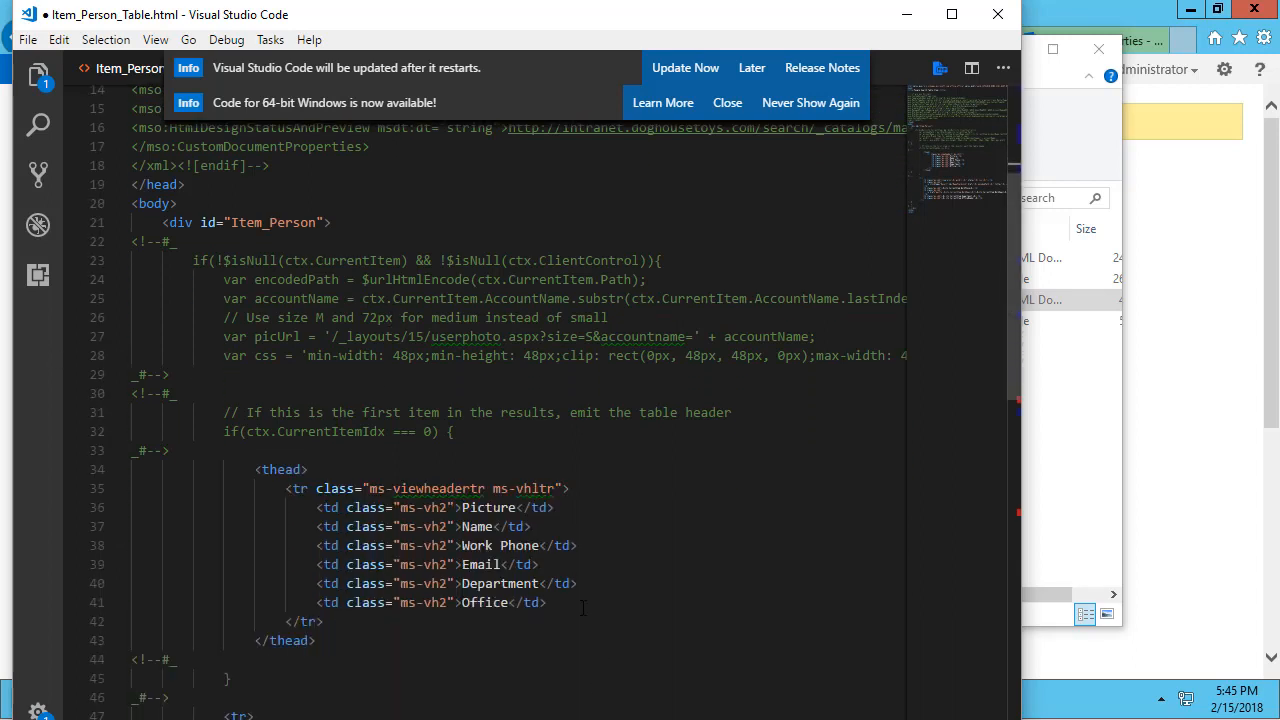
click(571, 601)
key(shift+Home)
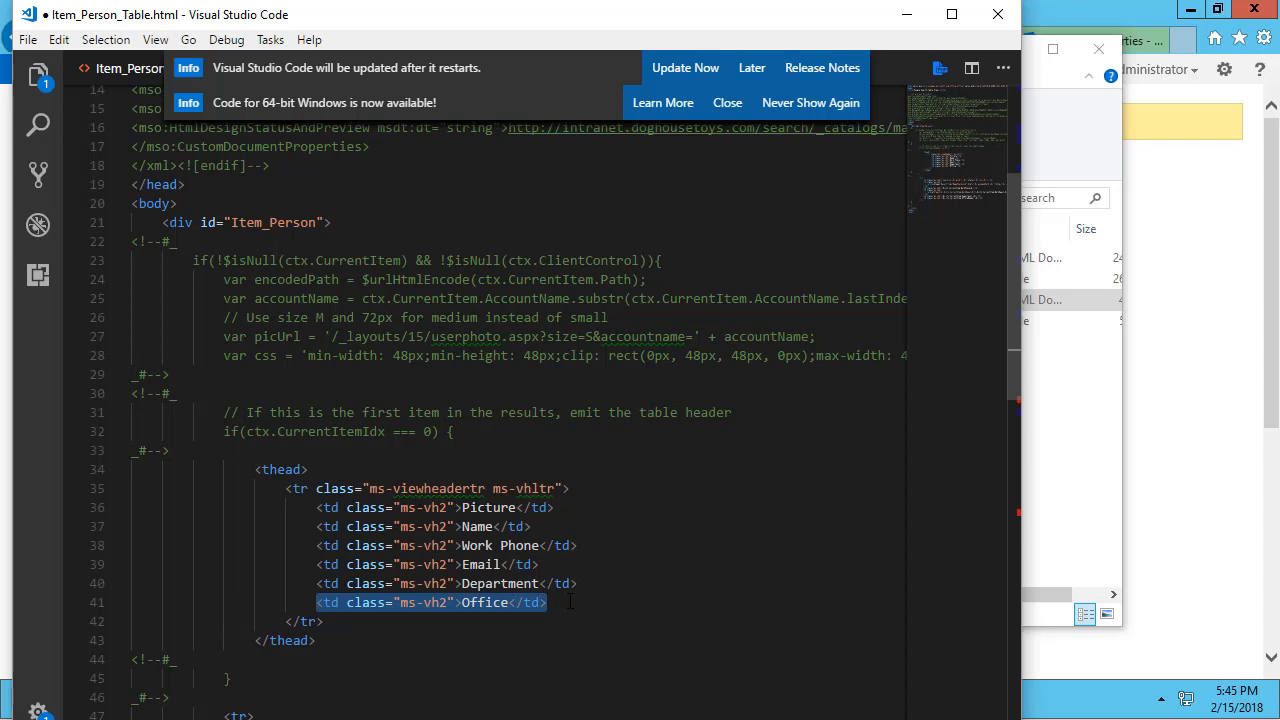
key(ctrl+c)
key(End)
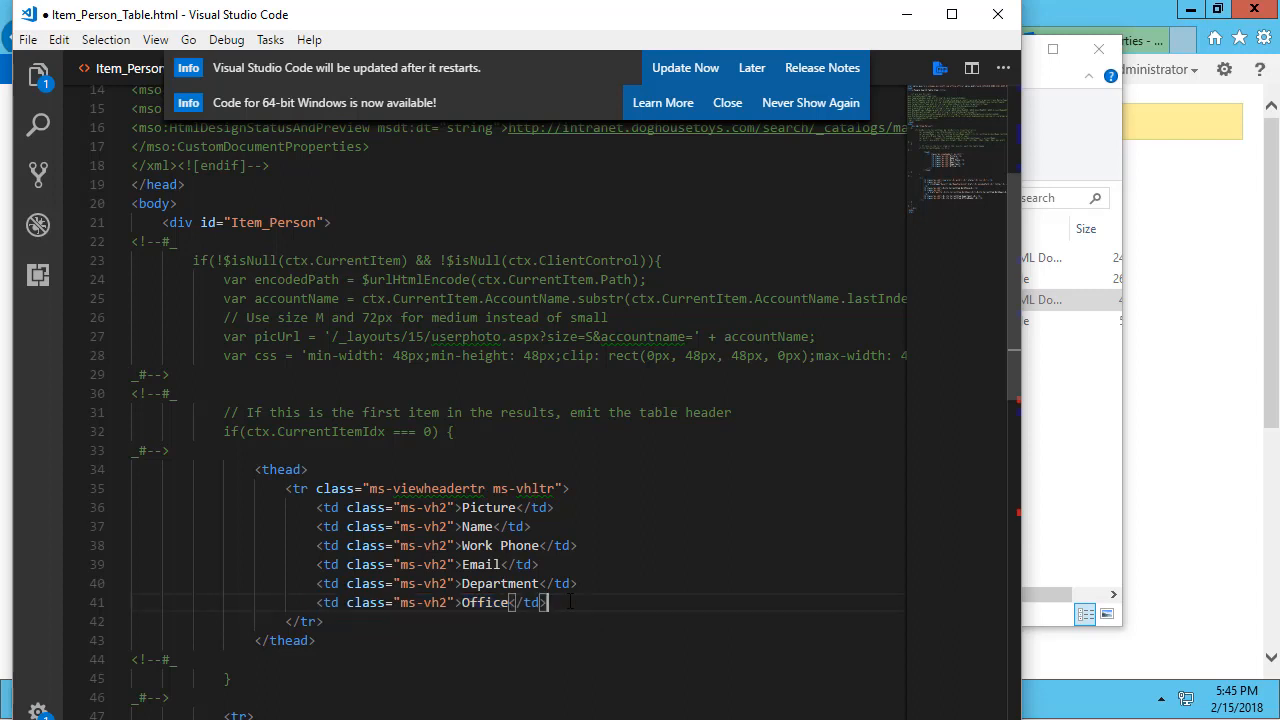
key(Return)
key(ctrl+v)
key(Left)
key(Left)
key(Left)
key(Left)
key(Left)
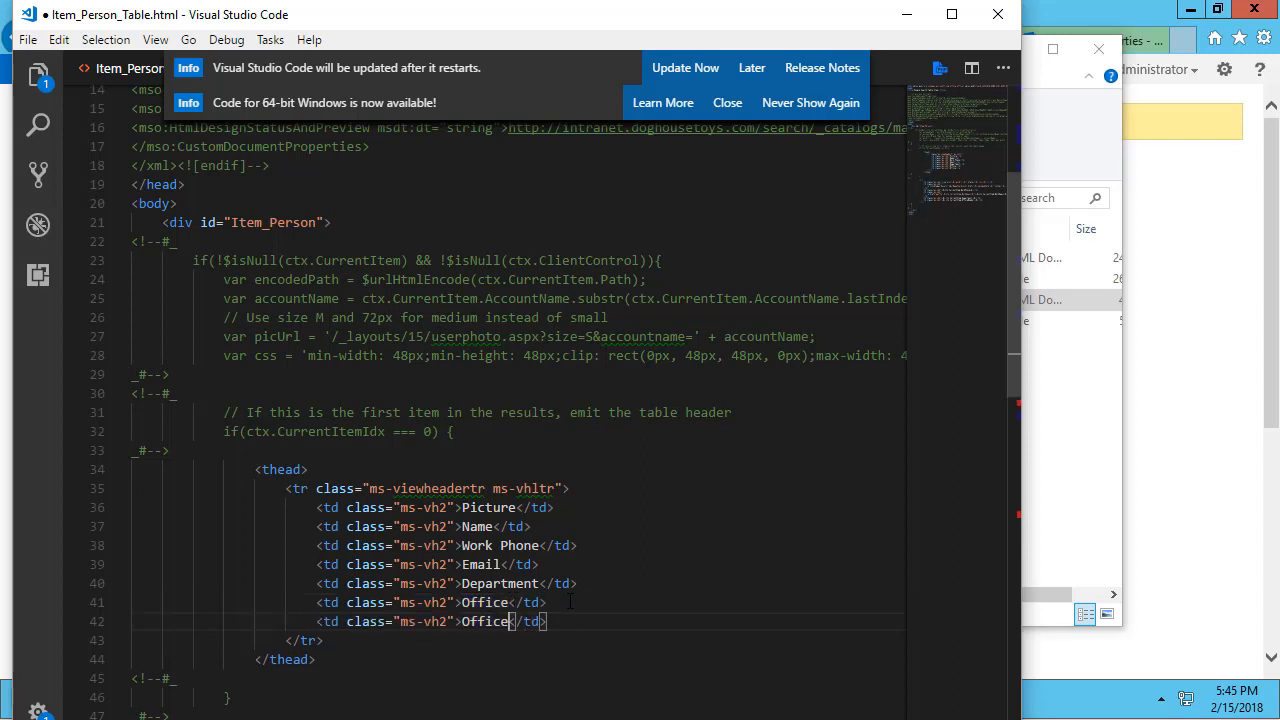
key(ctrl+shift+Left)
text(Cost Center)
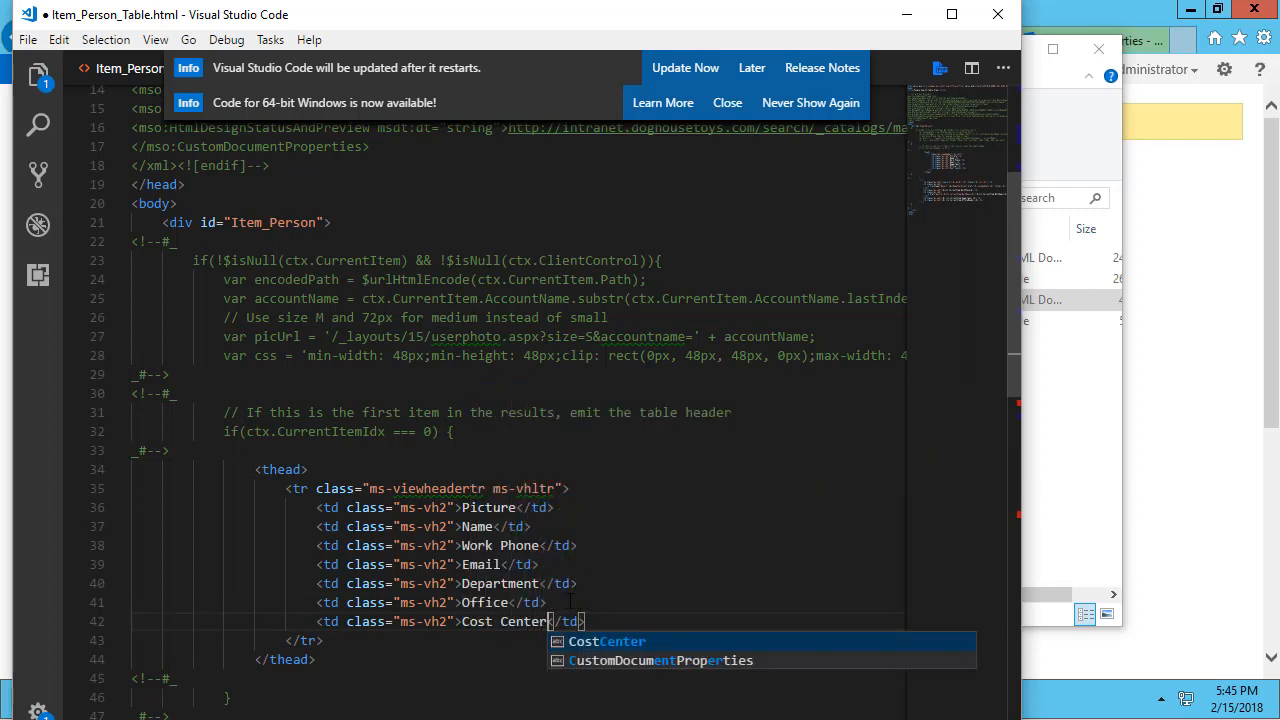
key(End)
key(Return)
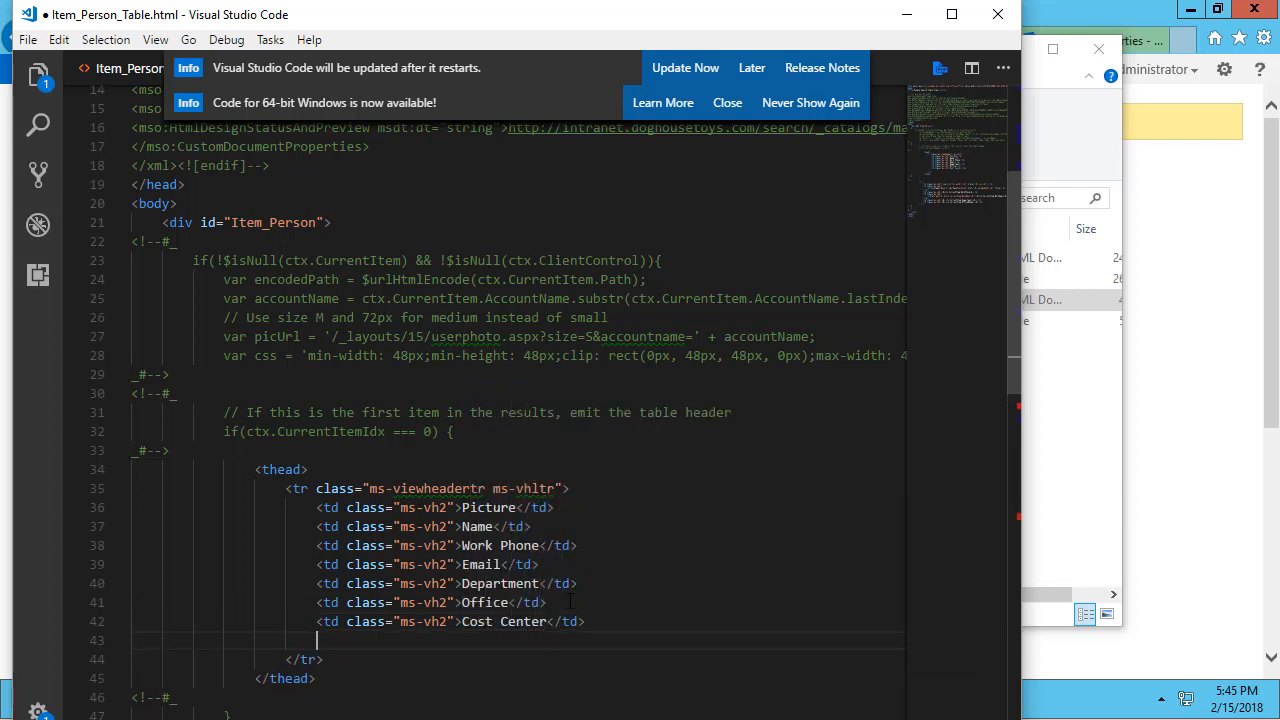
key(BackSpace)
key(BackSpace)
key(BackSpace)
key(BackSpace)
key(BackSpace)
key(BackSpace)
key(BackSpace)
Duplicate the OfficeNumber value cell as a CostCenter cell and save the template.
scroll(598, 594, down, 3)
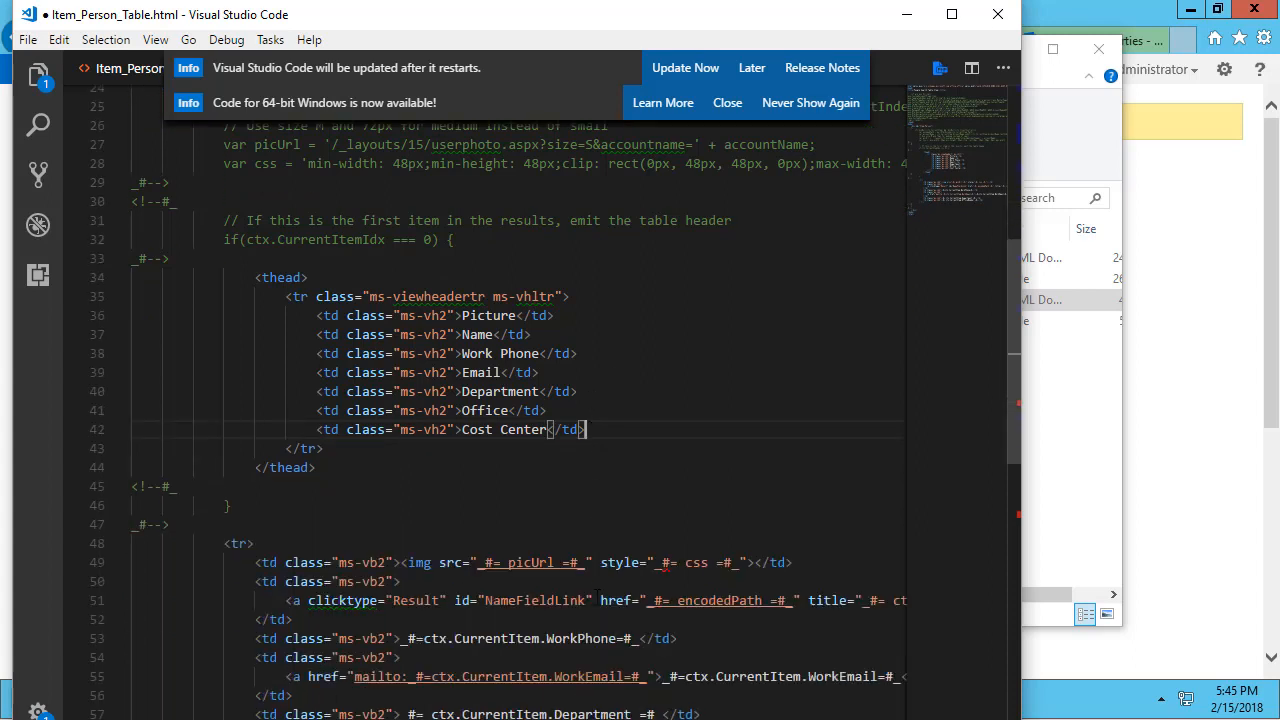
scroll(598, 594, down, 2)
click(747, 631)
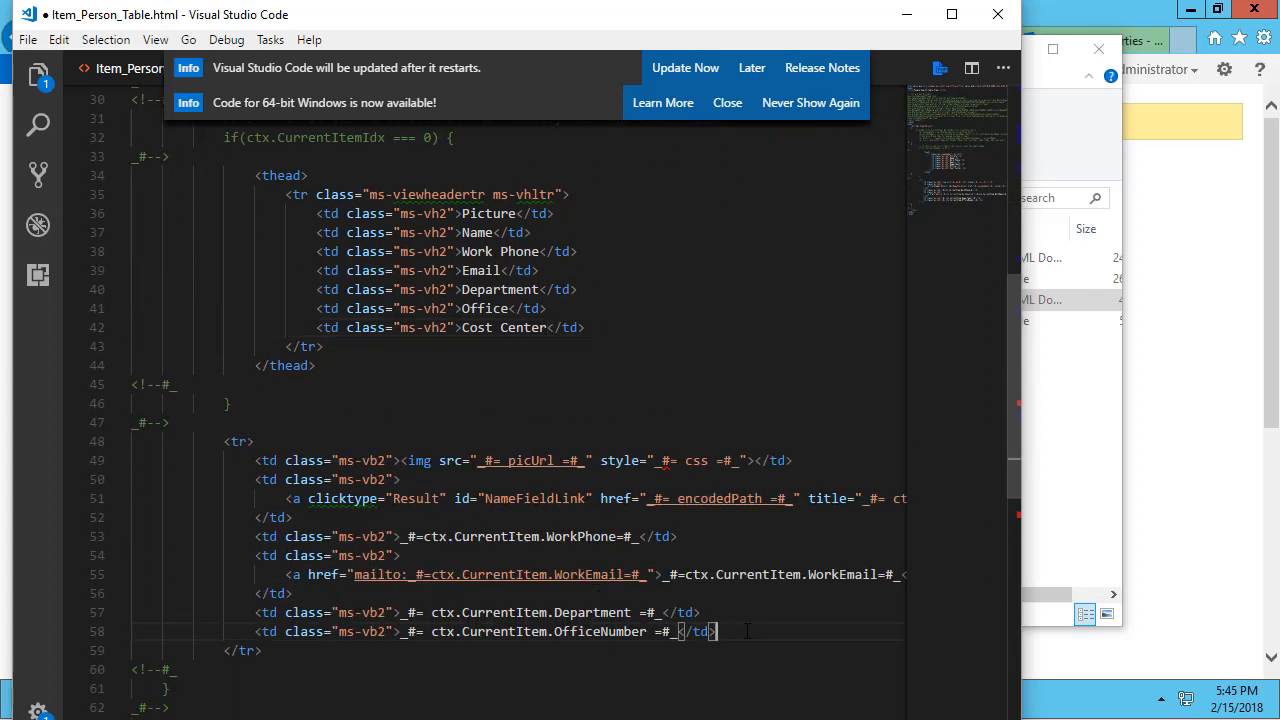
key(shift+Home)
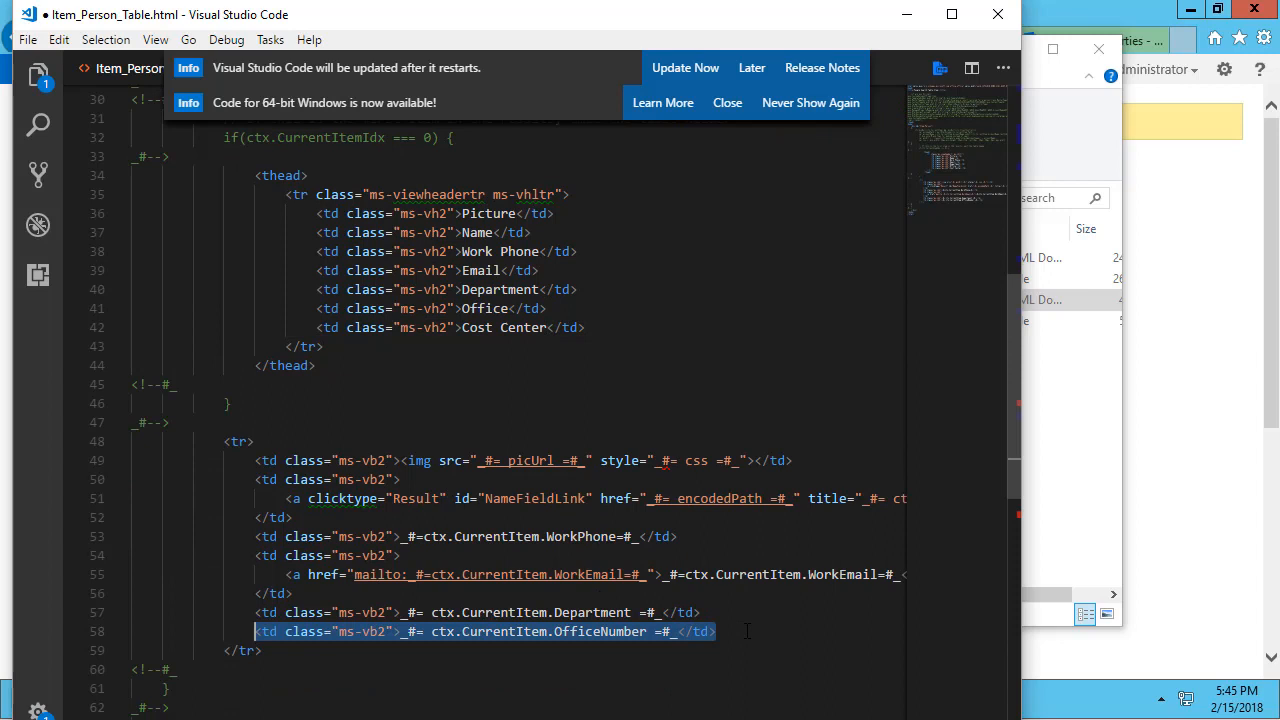
key(ctrl+c)
key(End)
key(Return)
key(ctrl+v)
key(ctrl+Left)
key(ctrl+Left)
key(ctrl+Left)
key(ctrl+Left)
key(ctrl+Left)
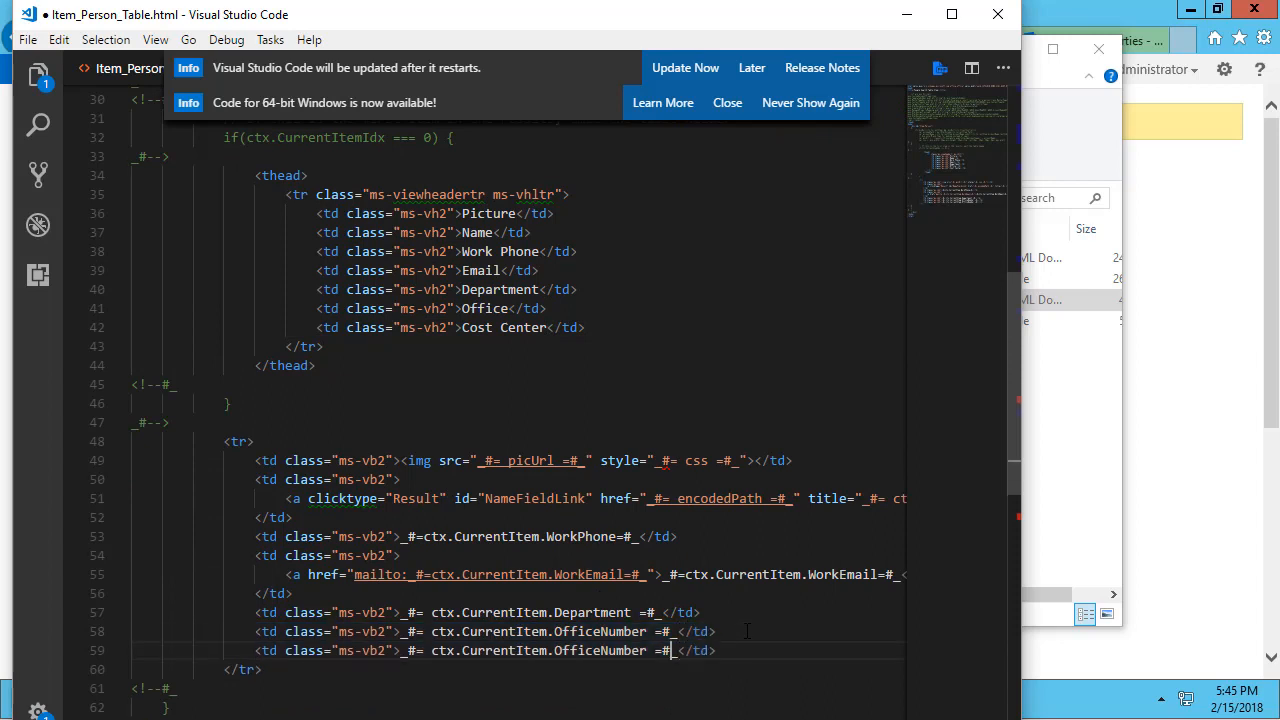
key(Left)
key(ctrl+shift+Left)
text(CostCente)
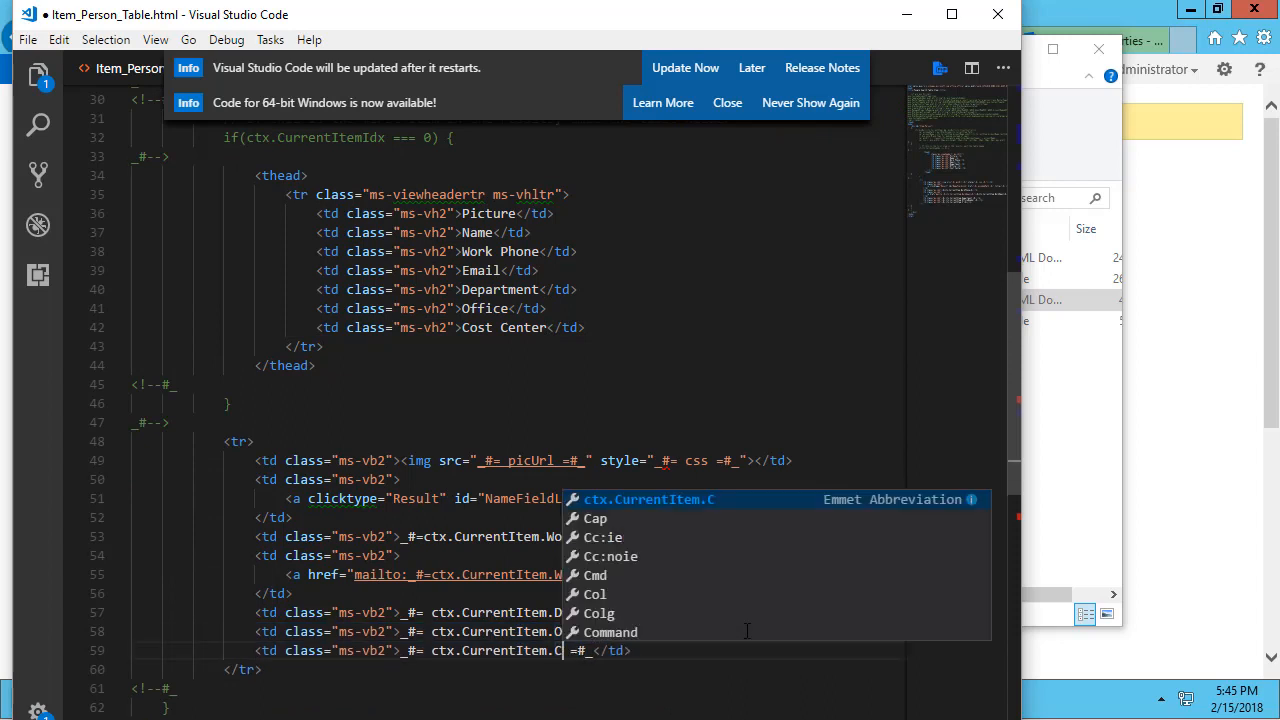
text(r)
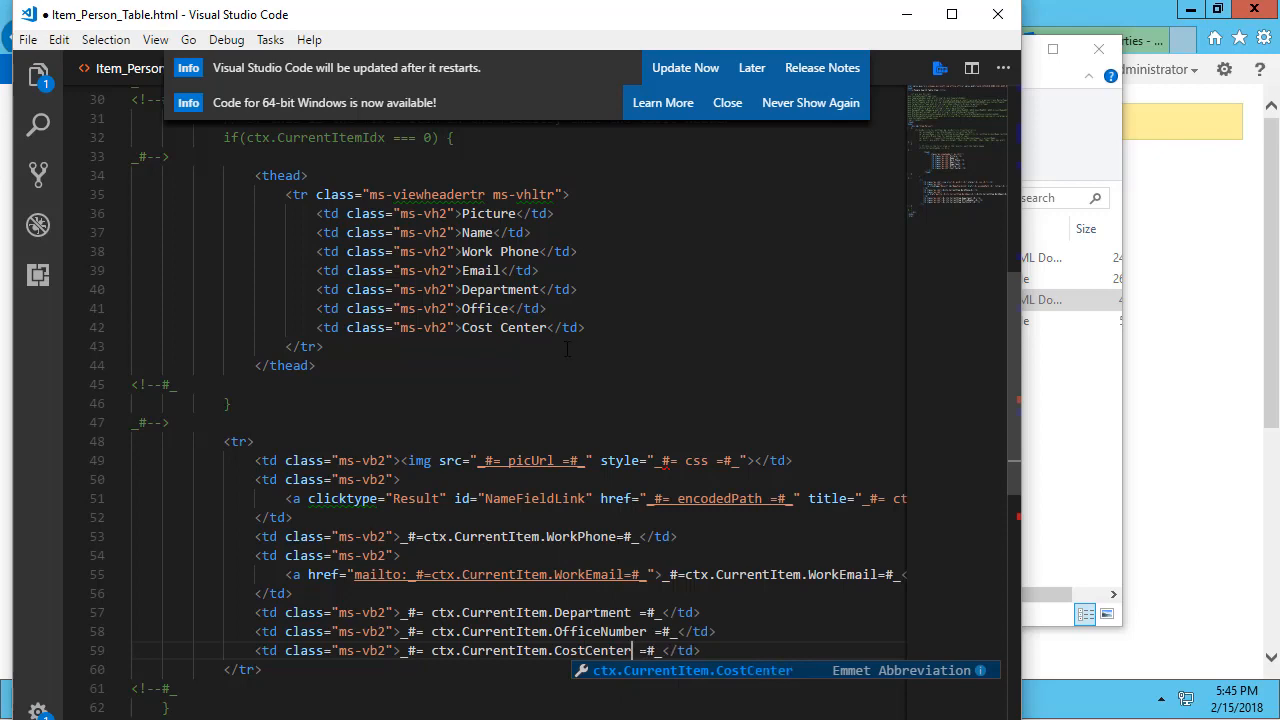
key(ctrl+s)
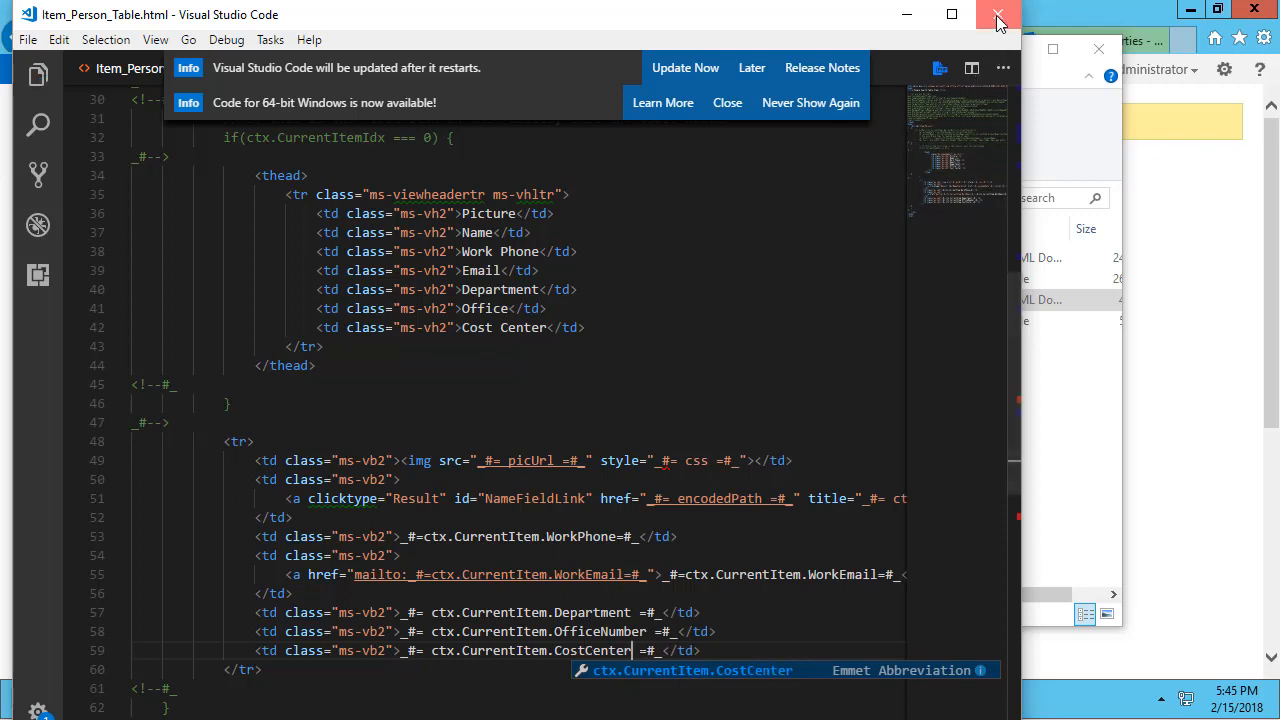
Reload the people directory to show the Cost Center column, then filter to last names starting with M.
click(997, 14)
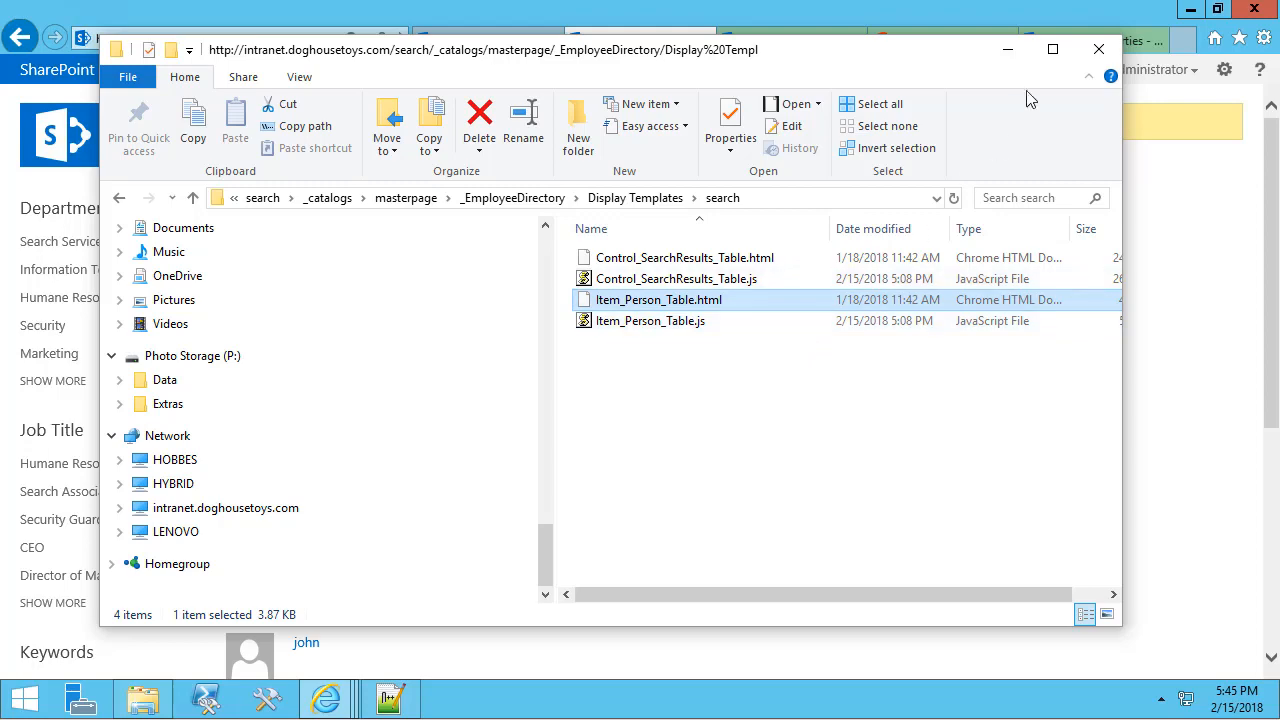
click(1008, 60)
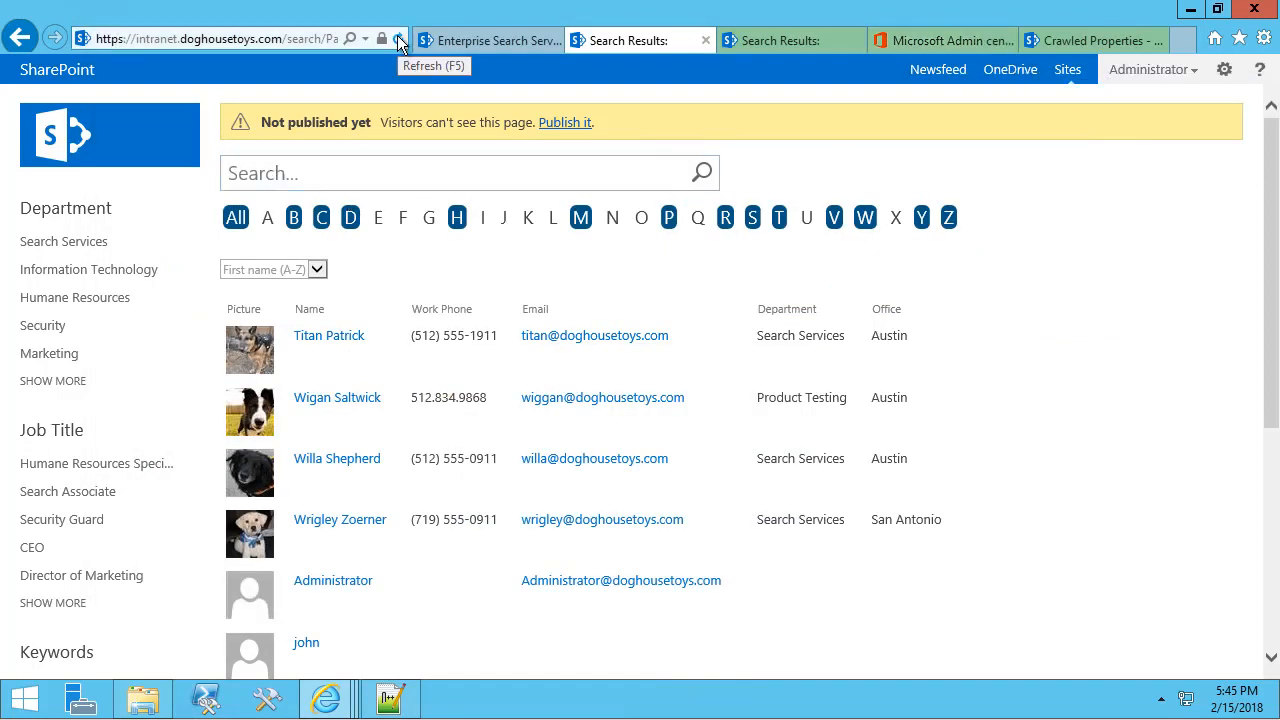
click(397, 38)
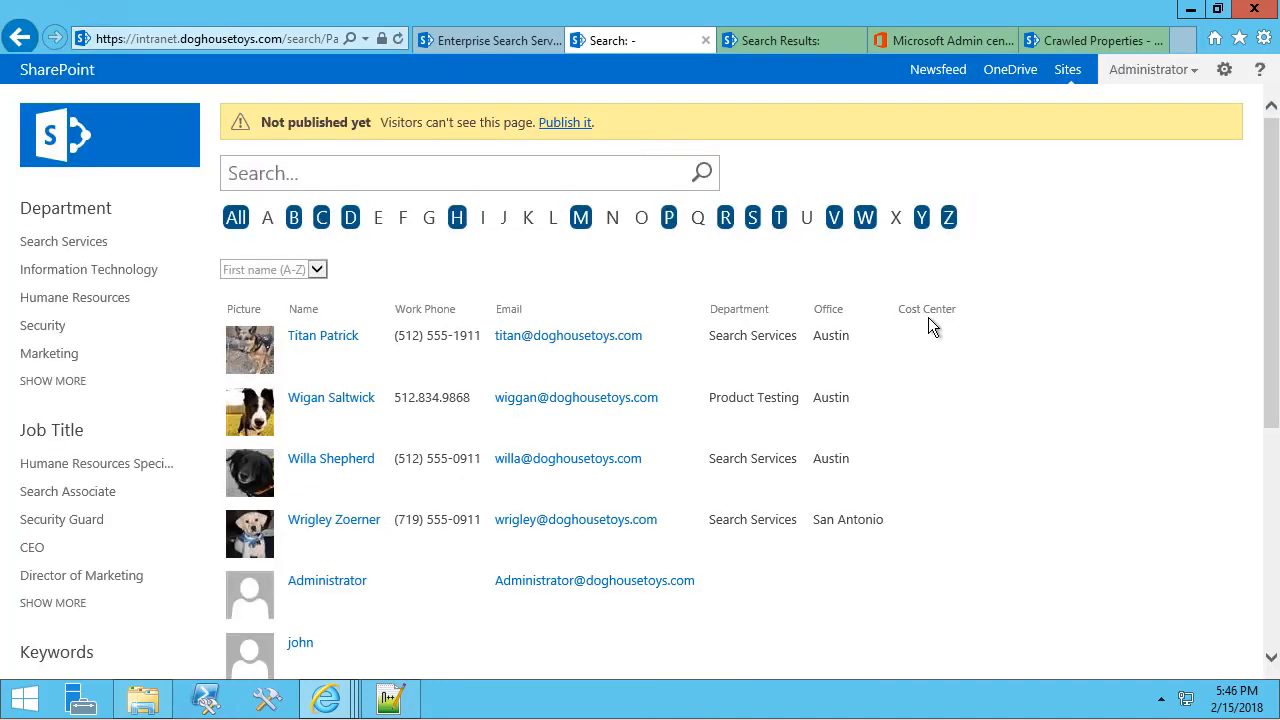
click(581, 219)
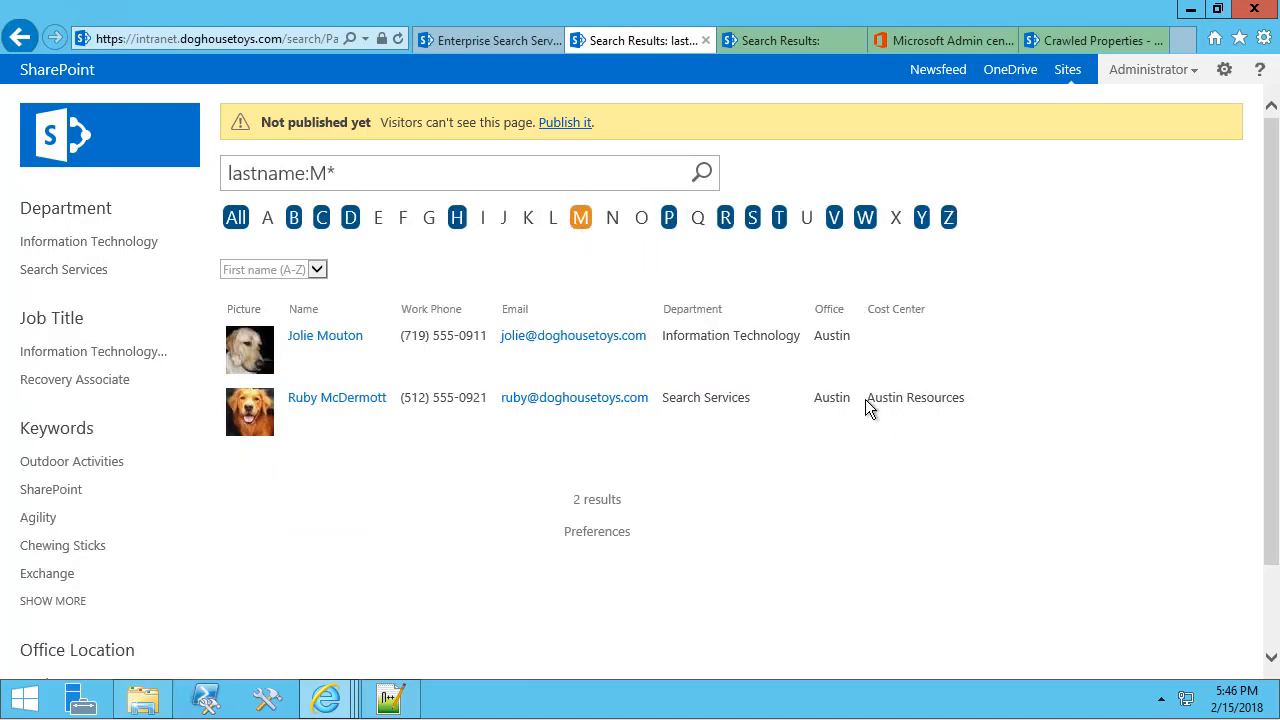
drag(866, 399, 957, 400)
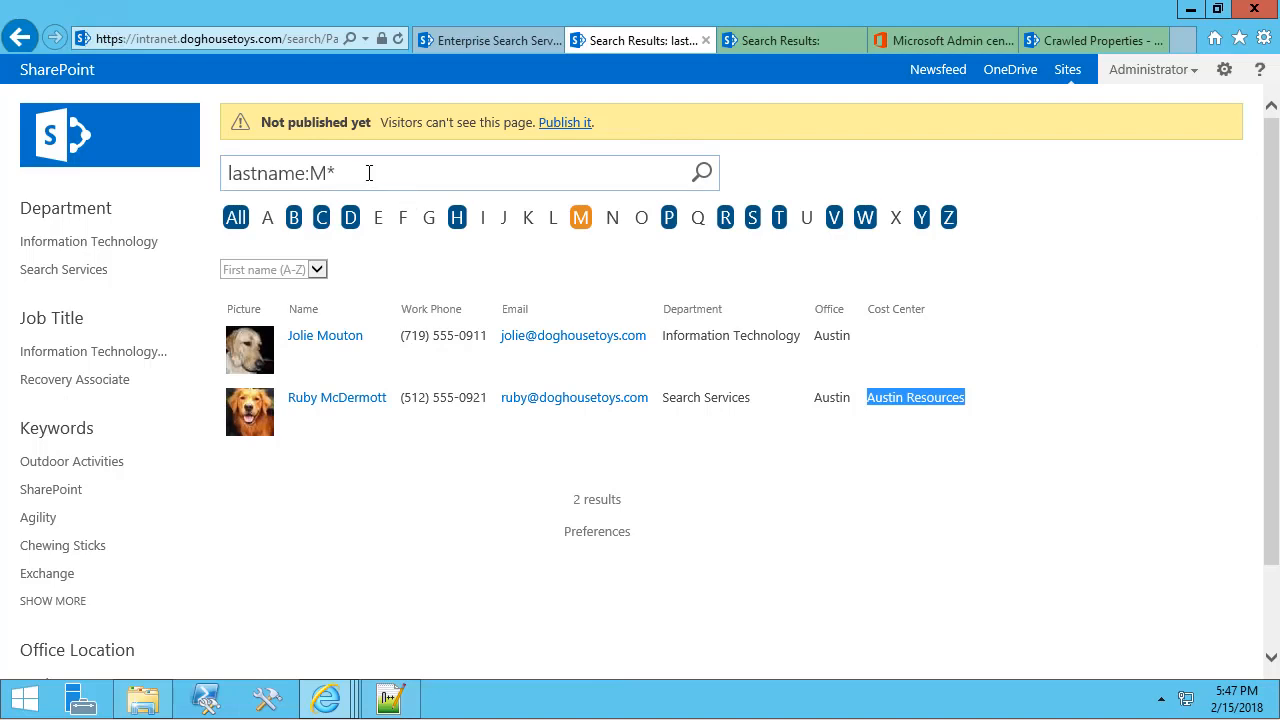
Search the Search Center for the employee's first name, then her full name, to bring up her people card.
click(128, 153)
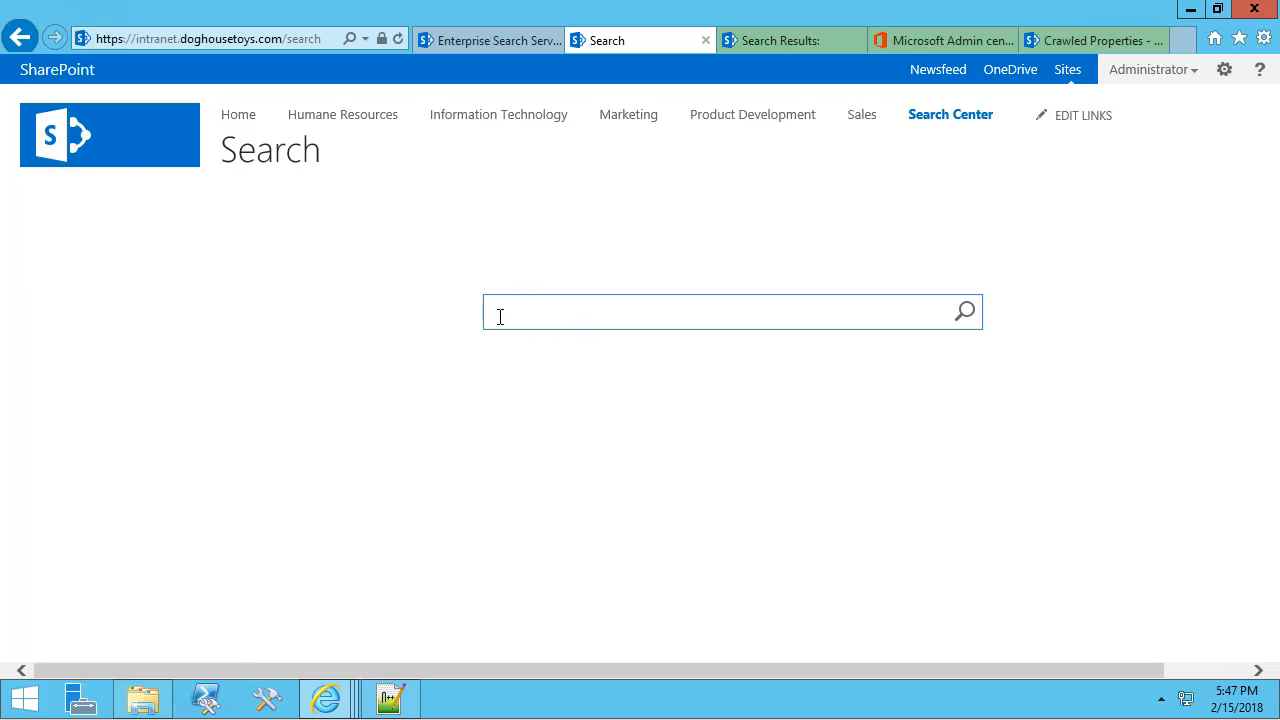
key(Return)
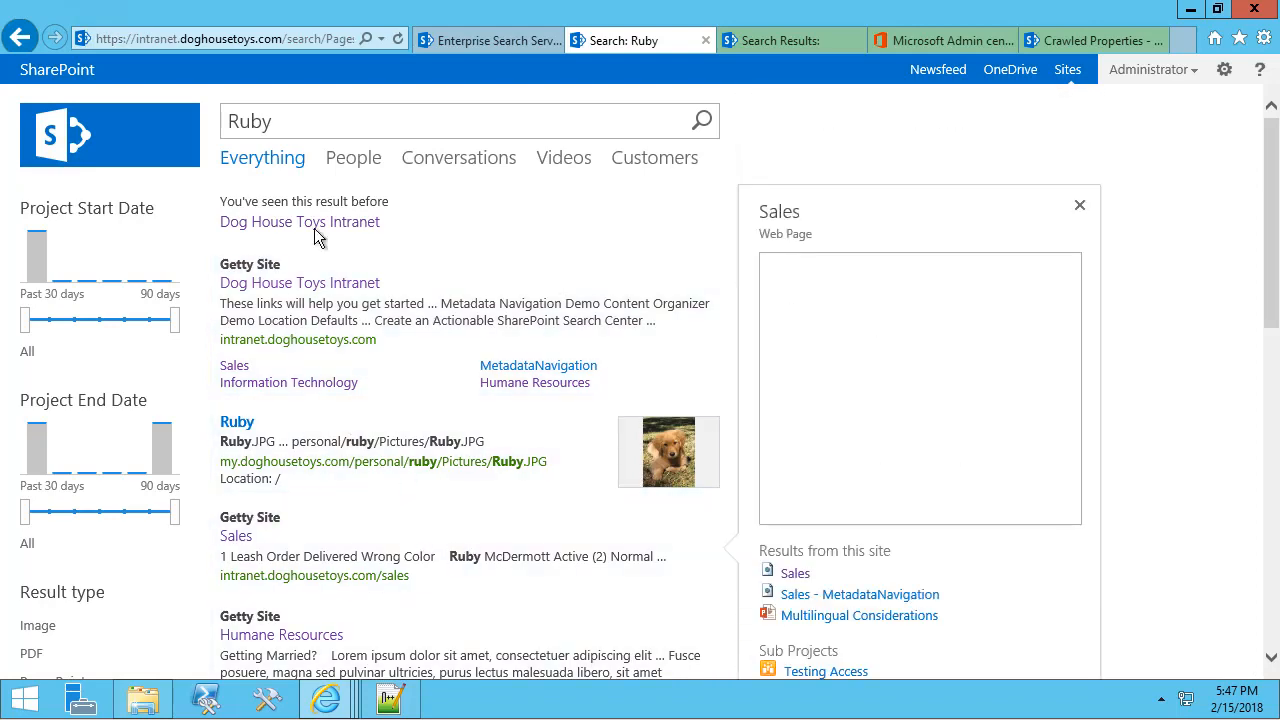
click(302, 122)
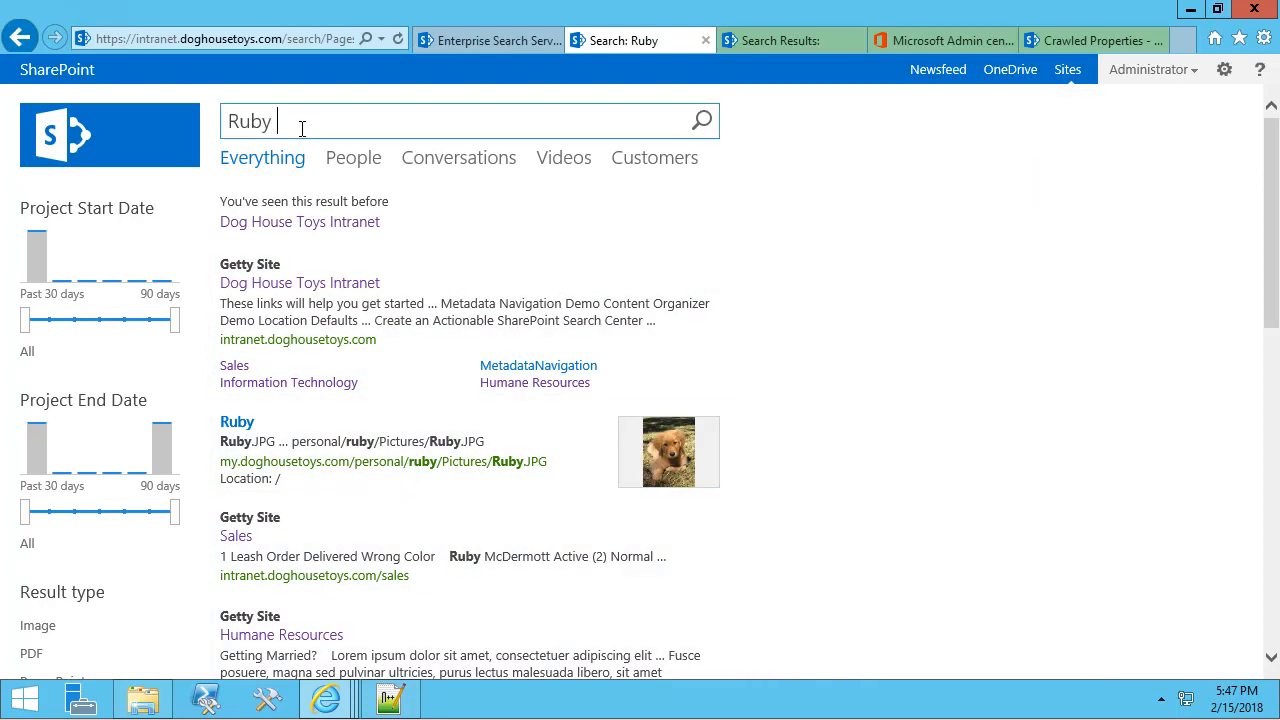
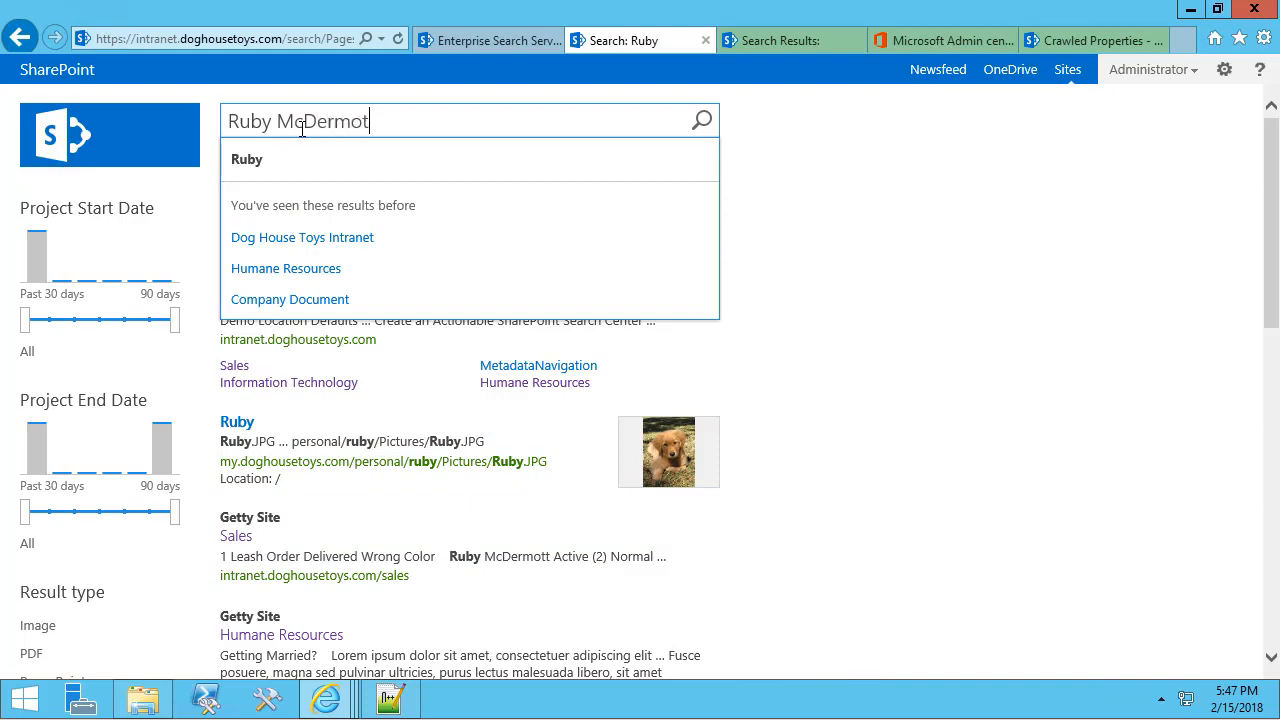
key(Return)
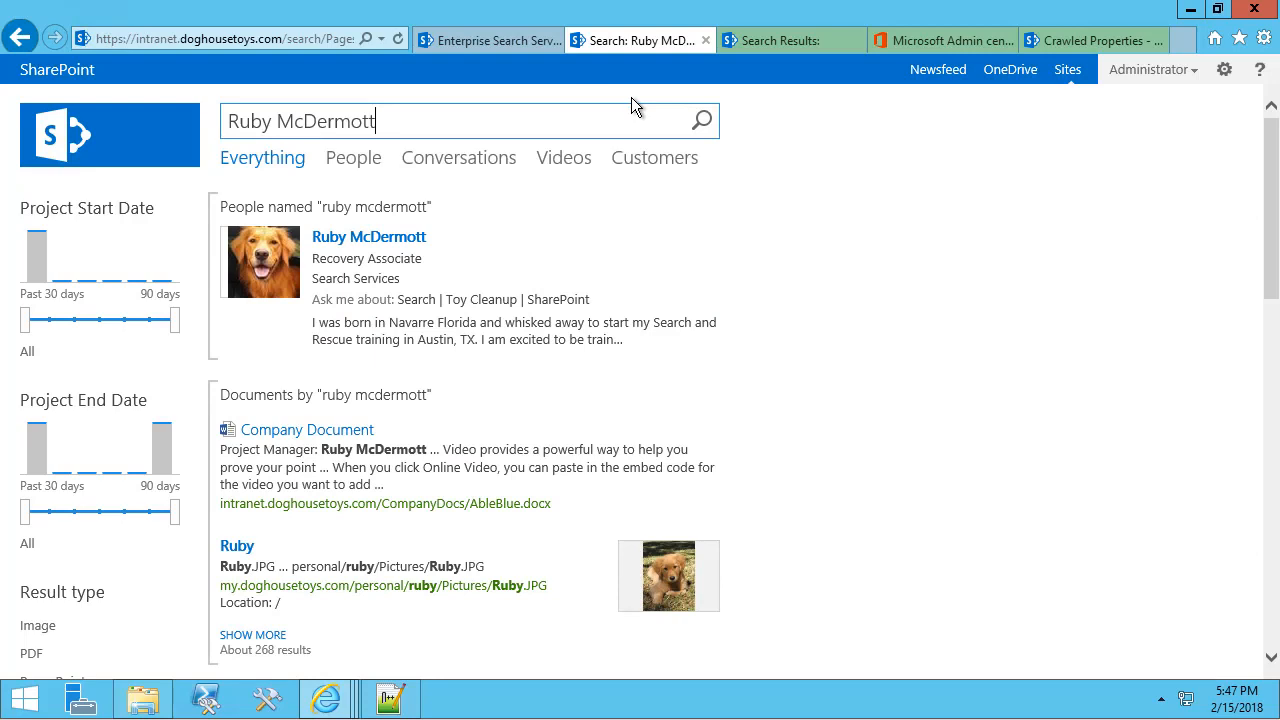
mouse_move(409, 232)
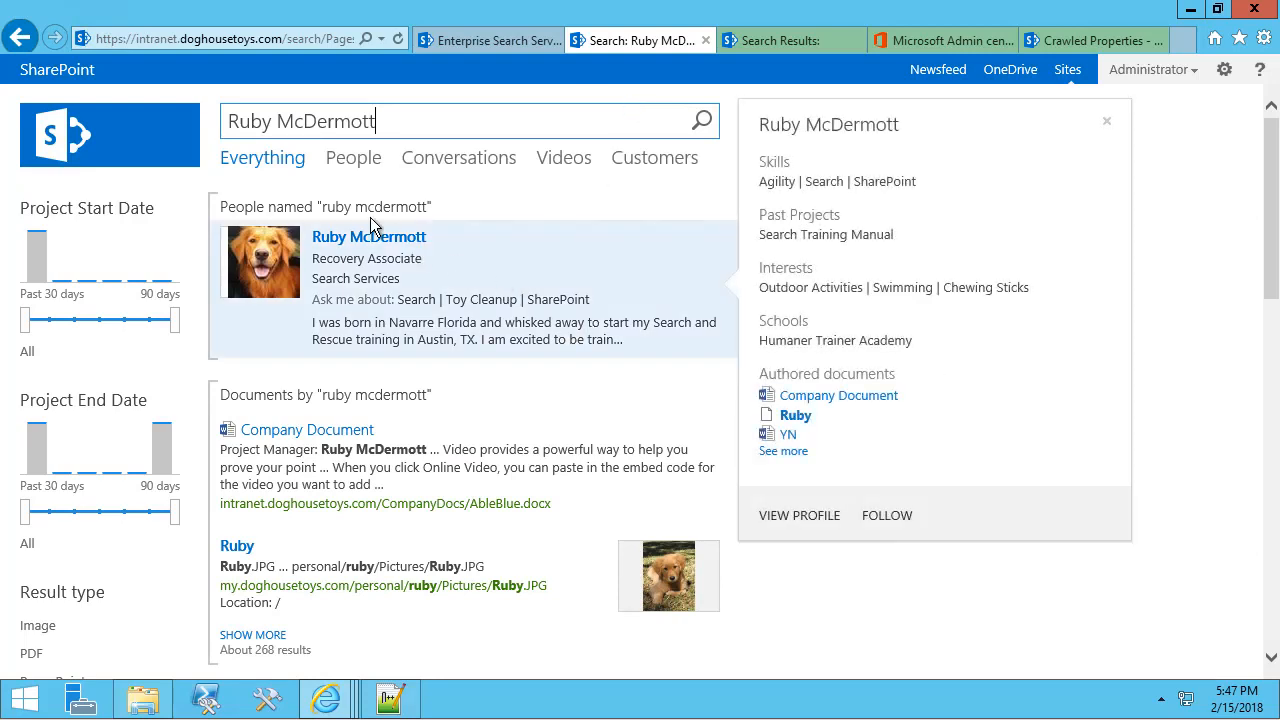
click(1222, 74)
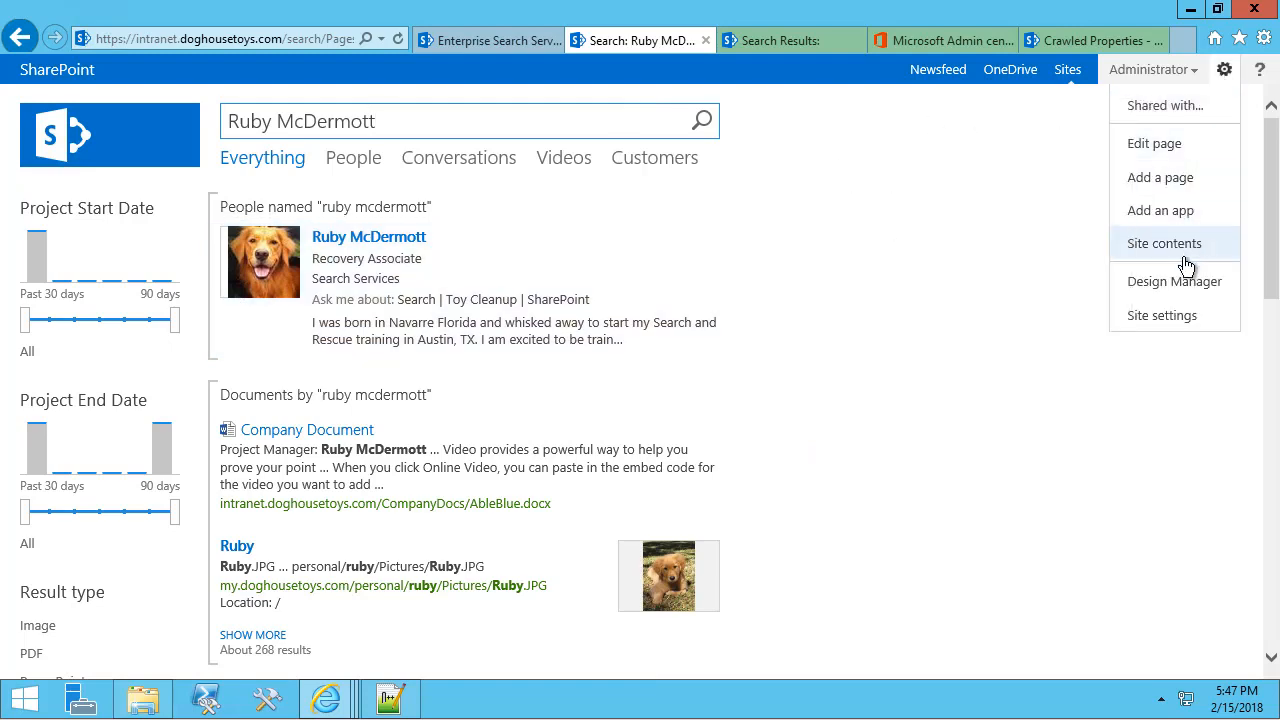
In Search Query Rules, select Local SharePoint Results (System) and start a new query rule.
click(1148, 318)
scroll(663, 520, down, 3)
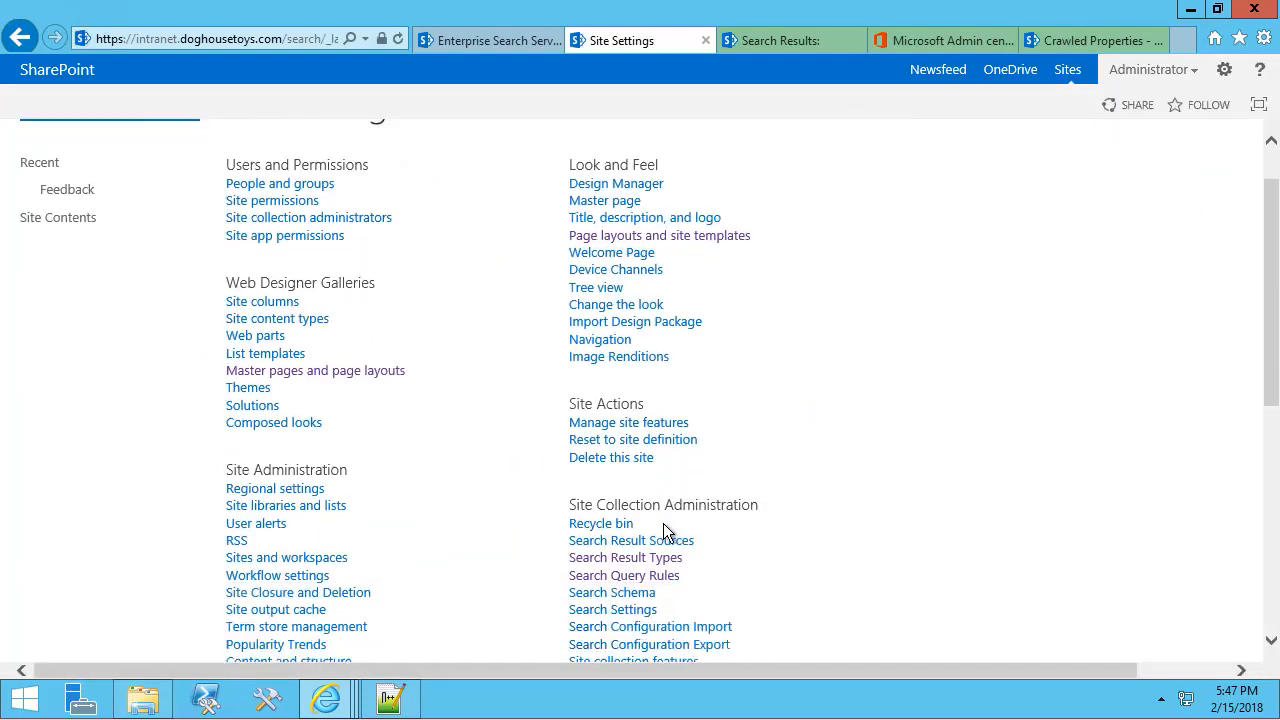
click(656, 499)
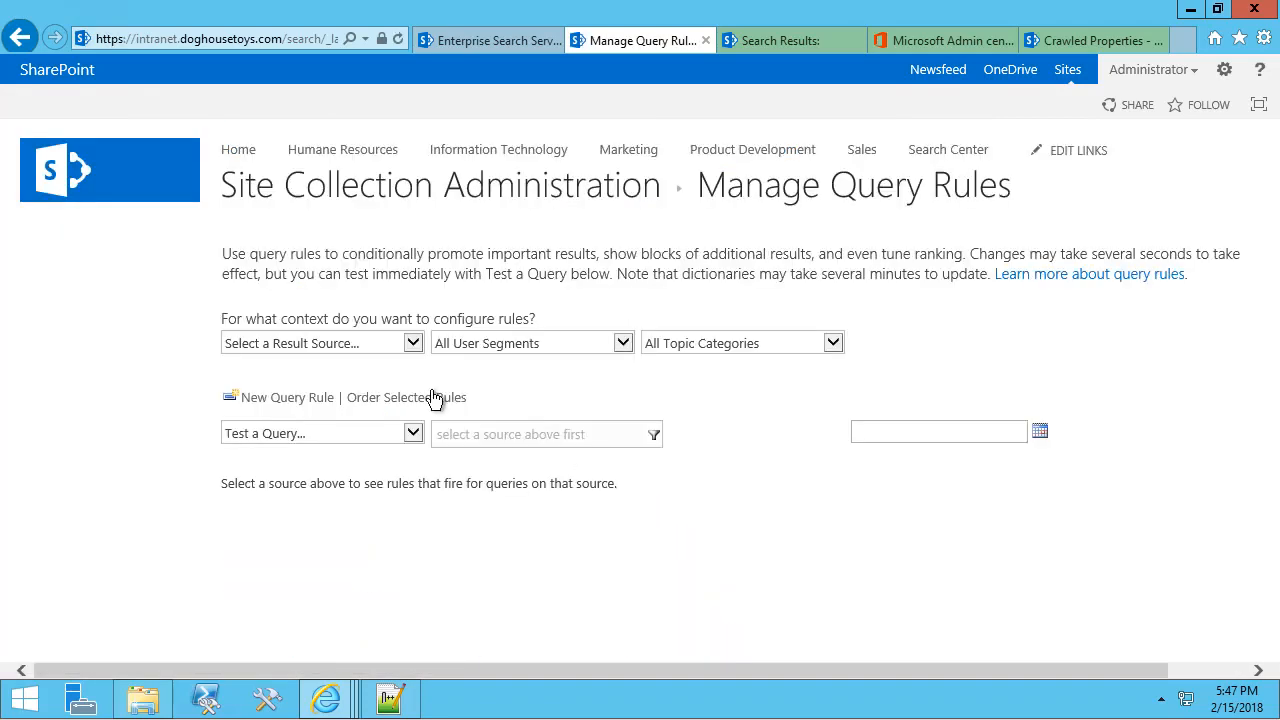
click(401, 346)
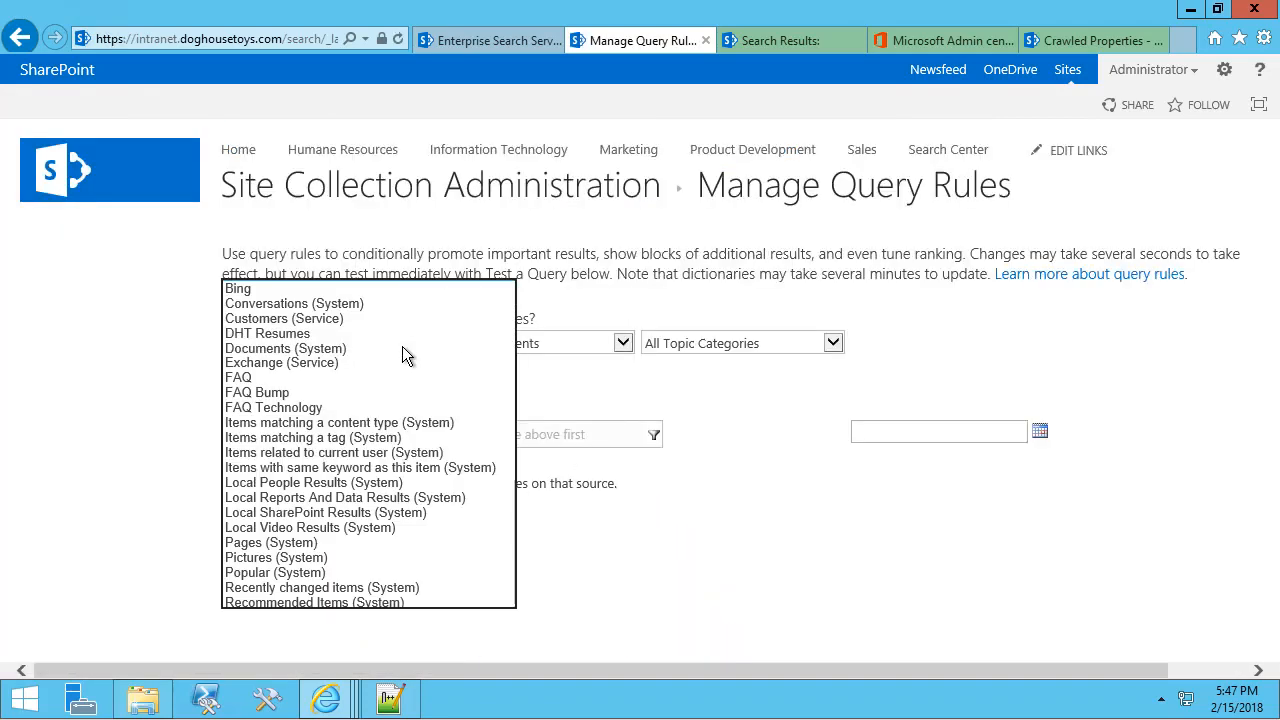
click(330, 513)
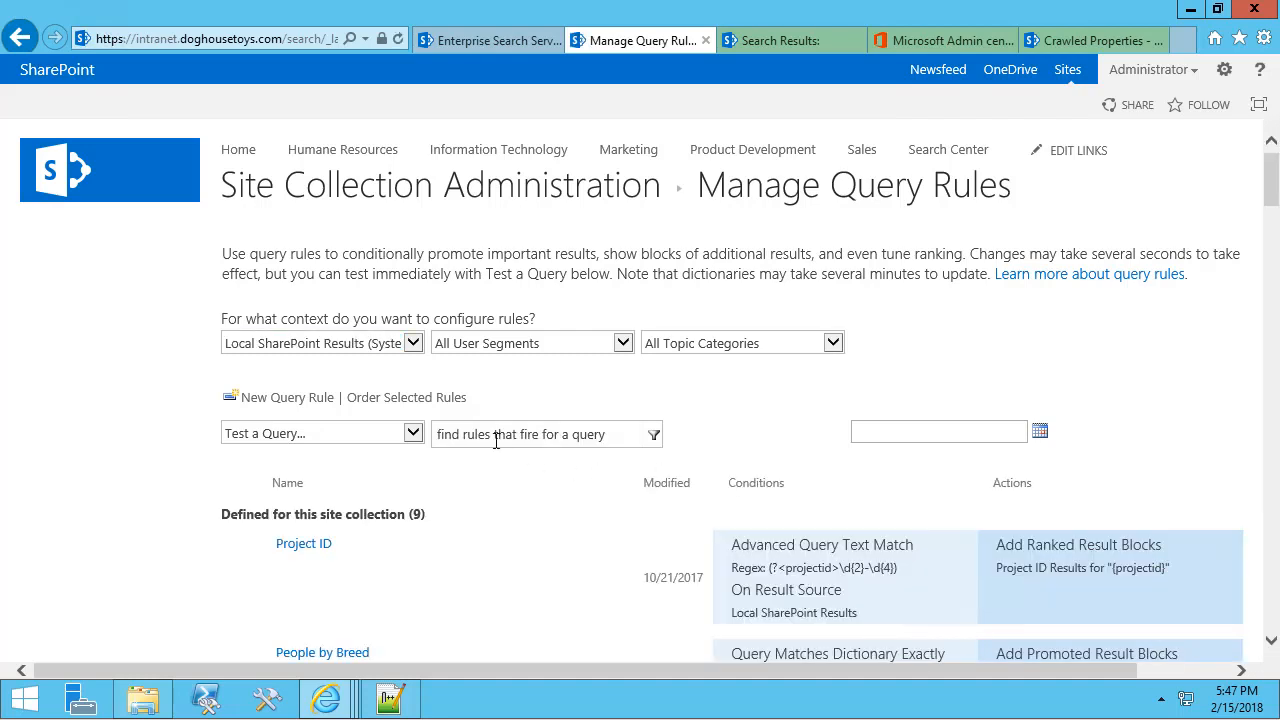
click(295, 399)
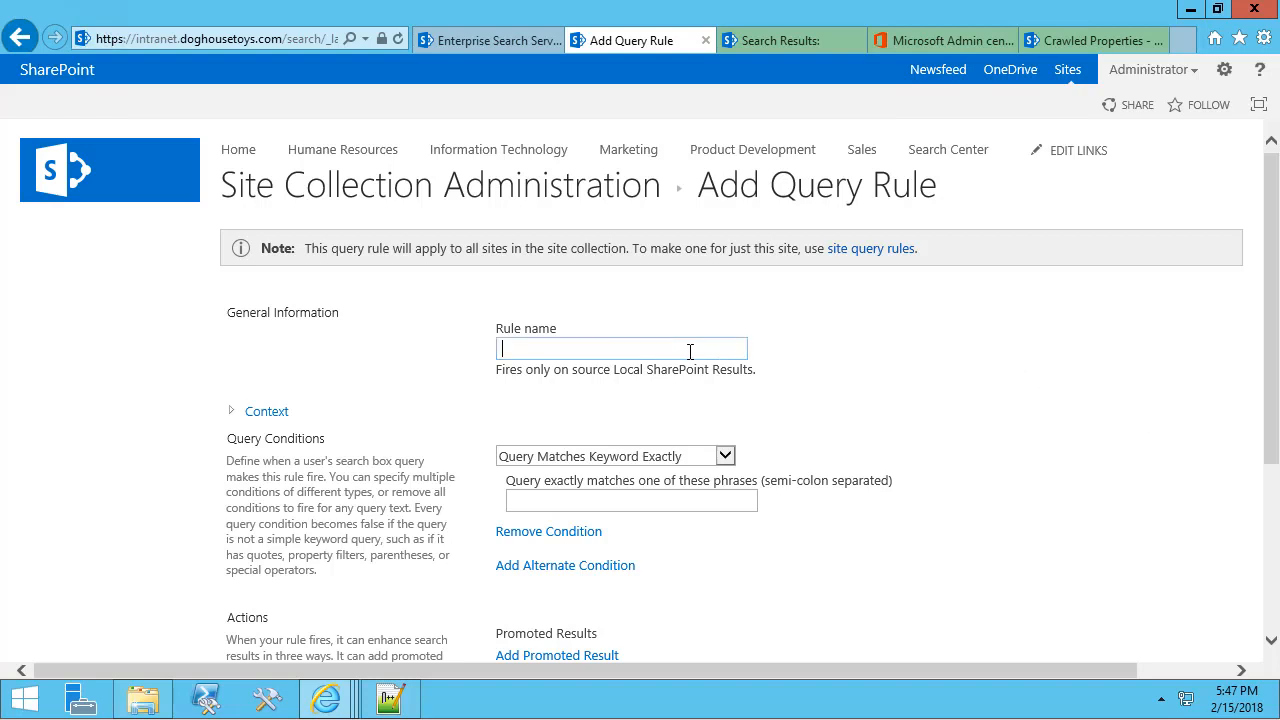
Name the rule 'People Search on Everything Tab', remove its query condition, and add a result block.
text(People Search on Every)
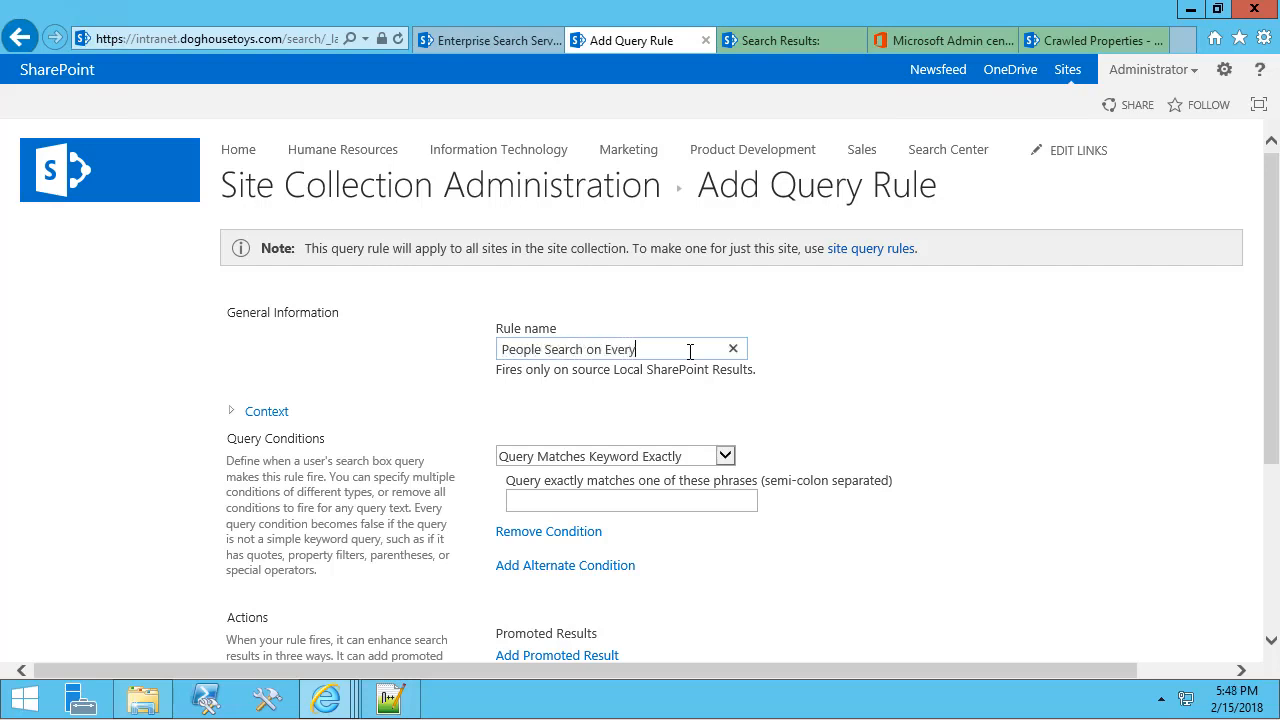
text(thing Tab)
scroll(896, 386, down, 2)
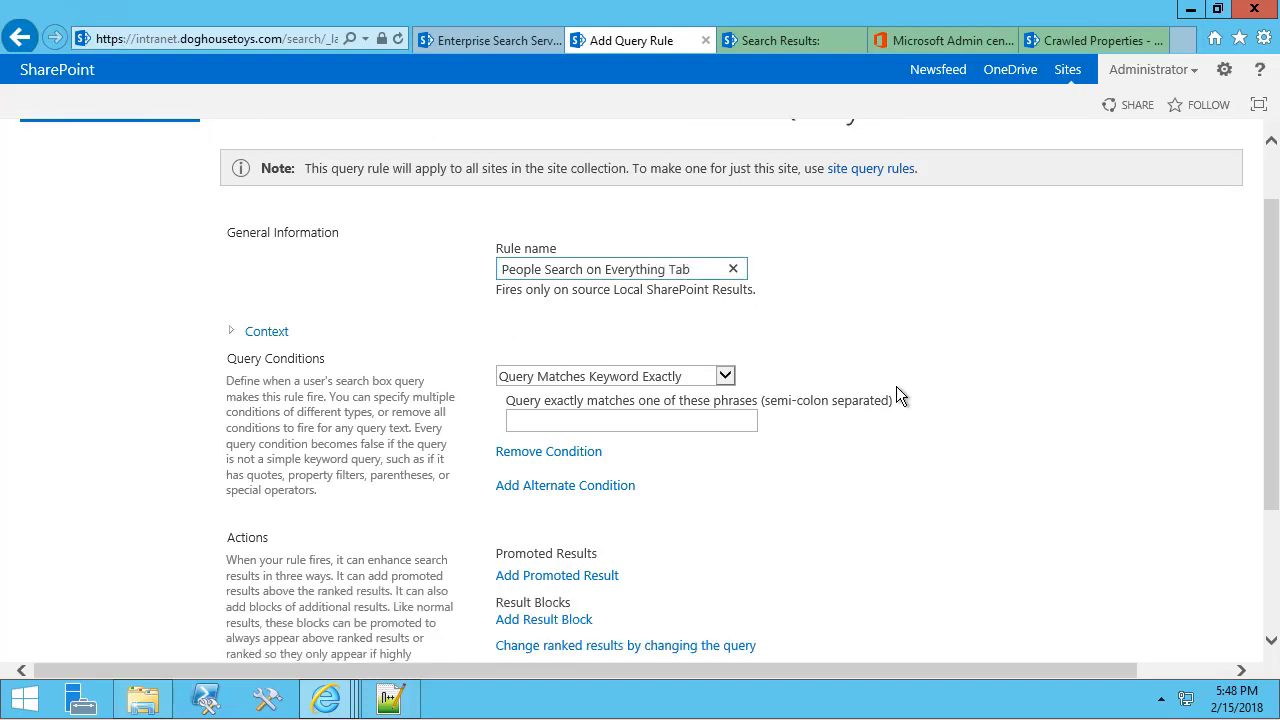
click(541, 330)
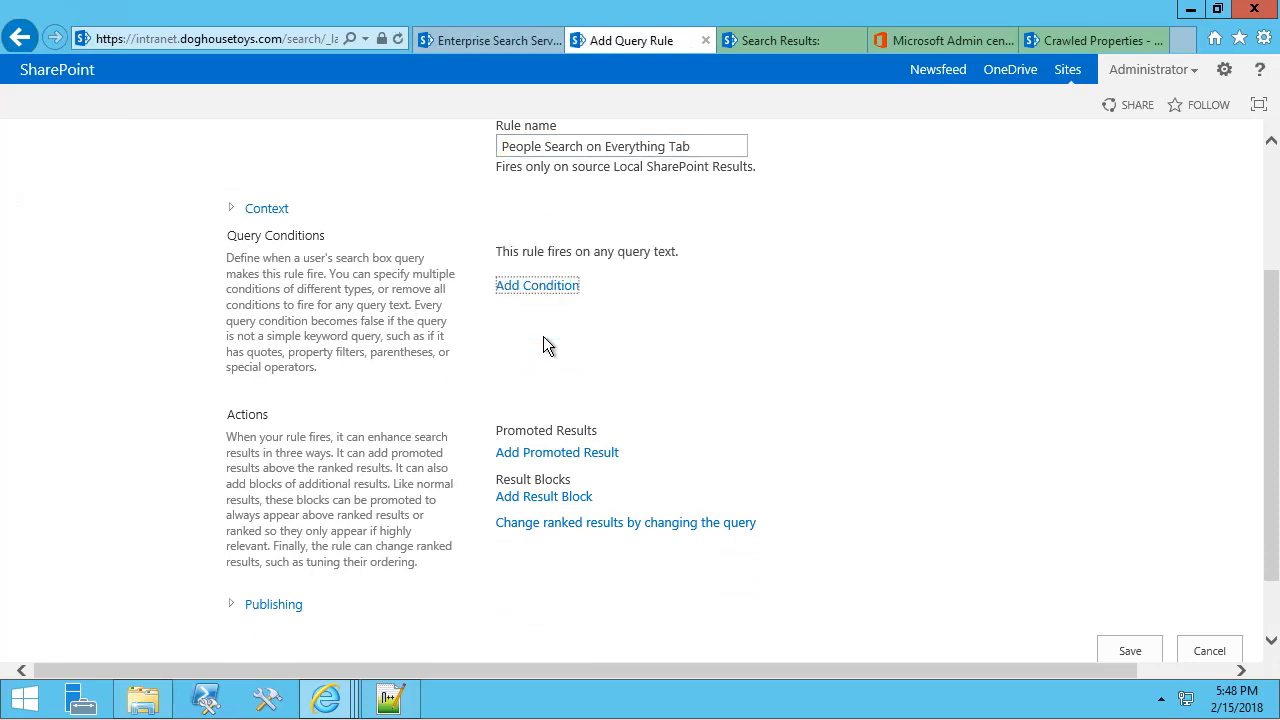
scroll(543, 336, down, 1)
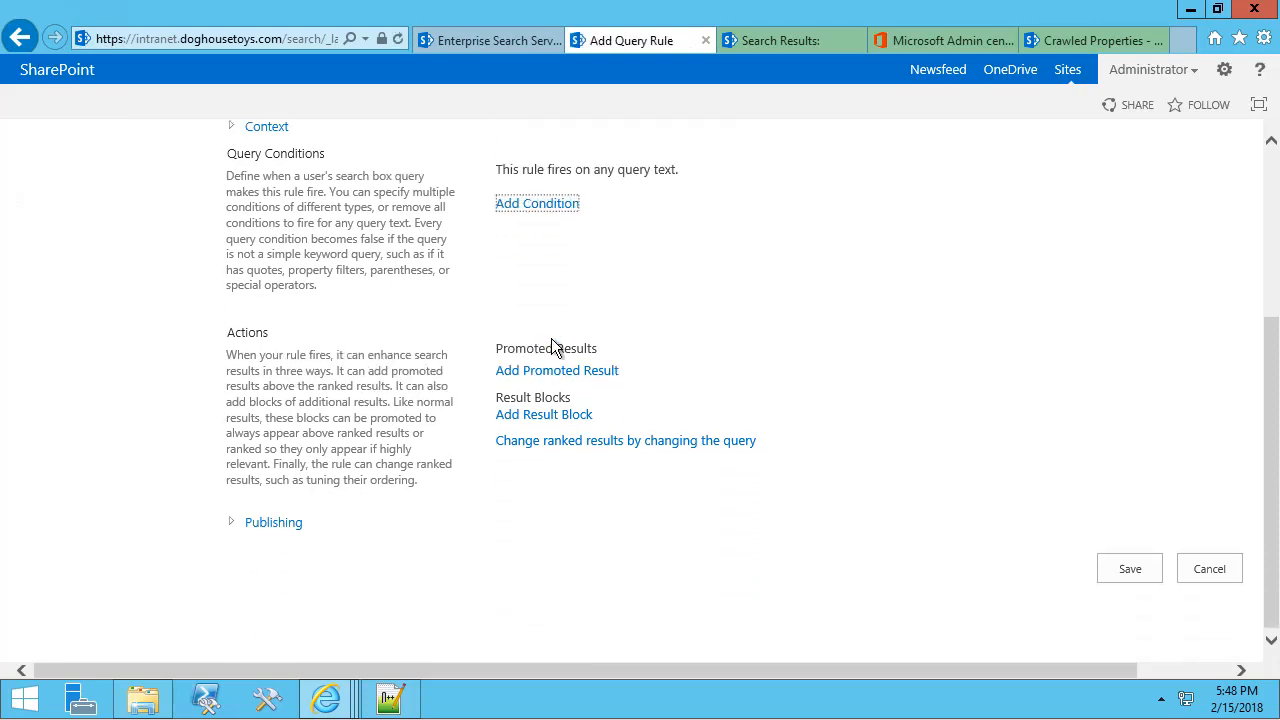
click(553, 416)
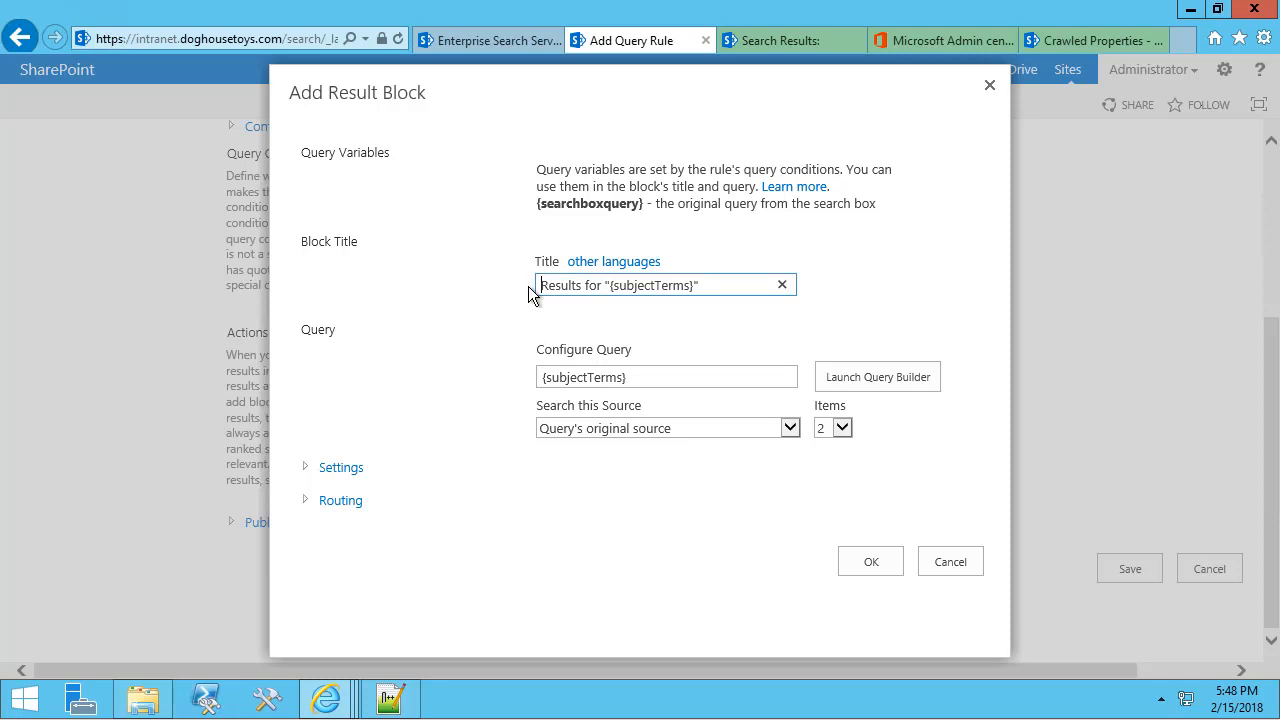
Title the block 'People results for "{subjectTerms}"', search Local People Results (System), and show 3 items.
text(People re)
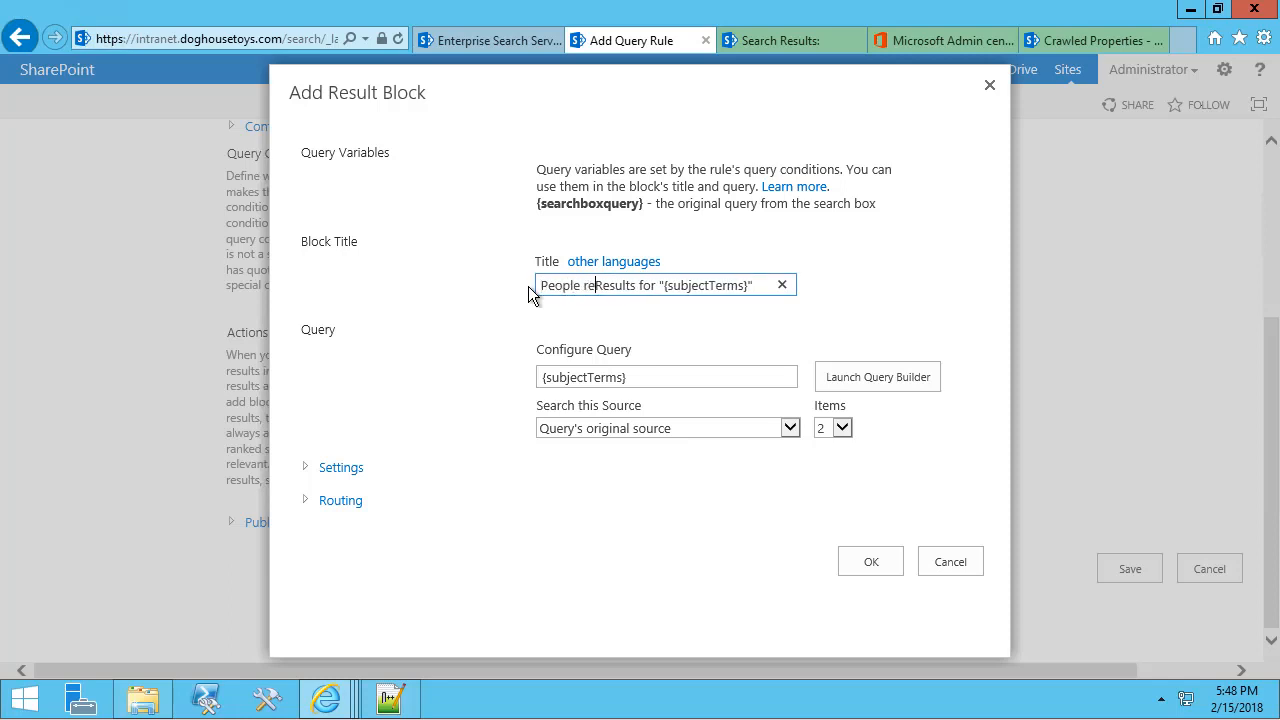
text(sults)
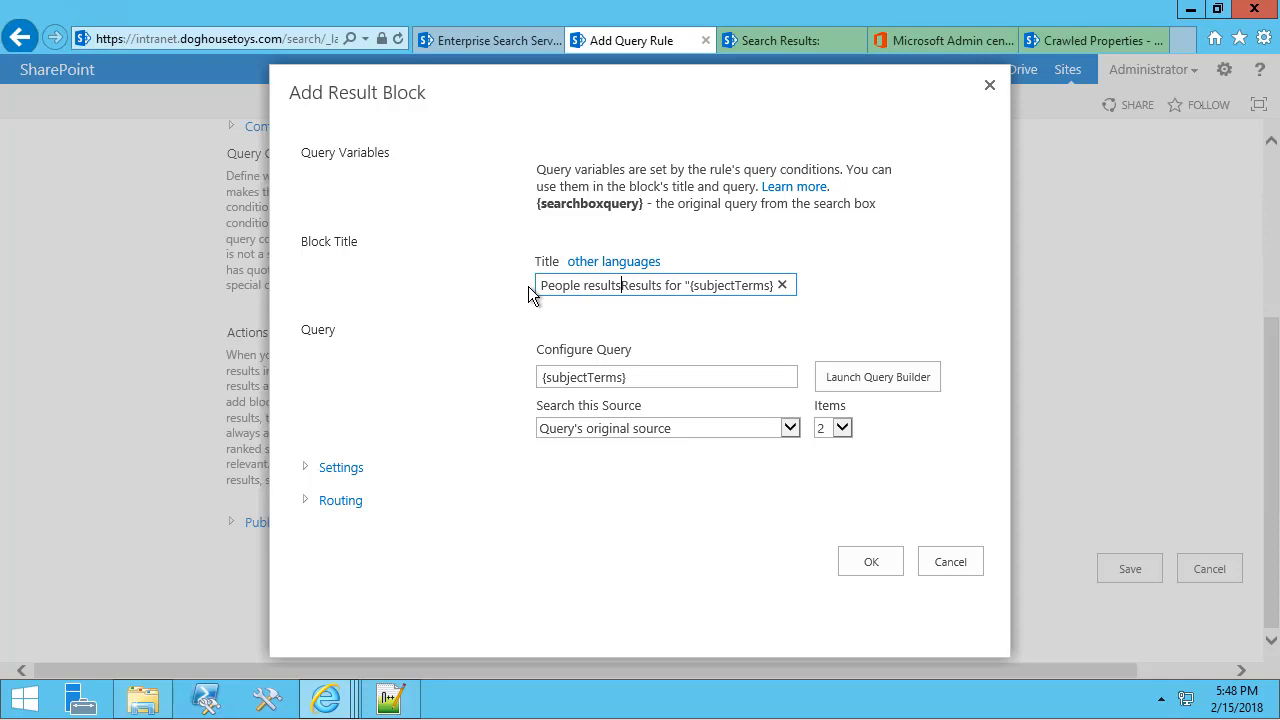
key(Delete)
key(Delete)
key(Delete)
key(Delete)
key(Delete)
key(Delete)
key(Delete)
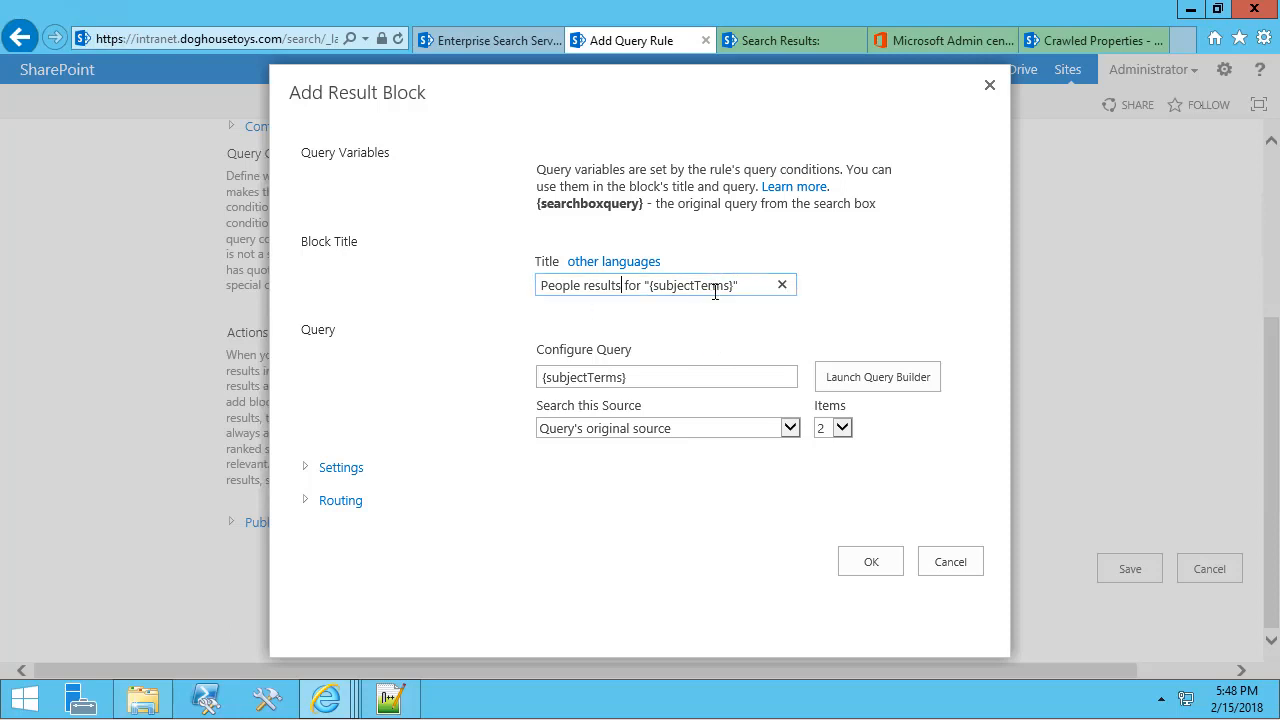
click(632, 380)
click(671, 427)
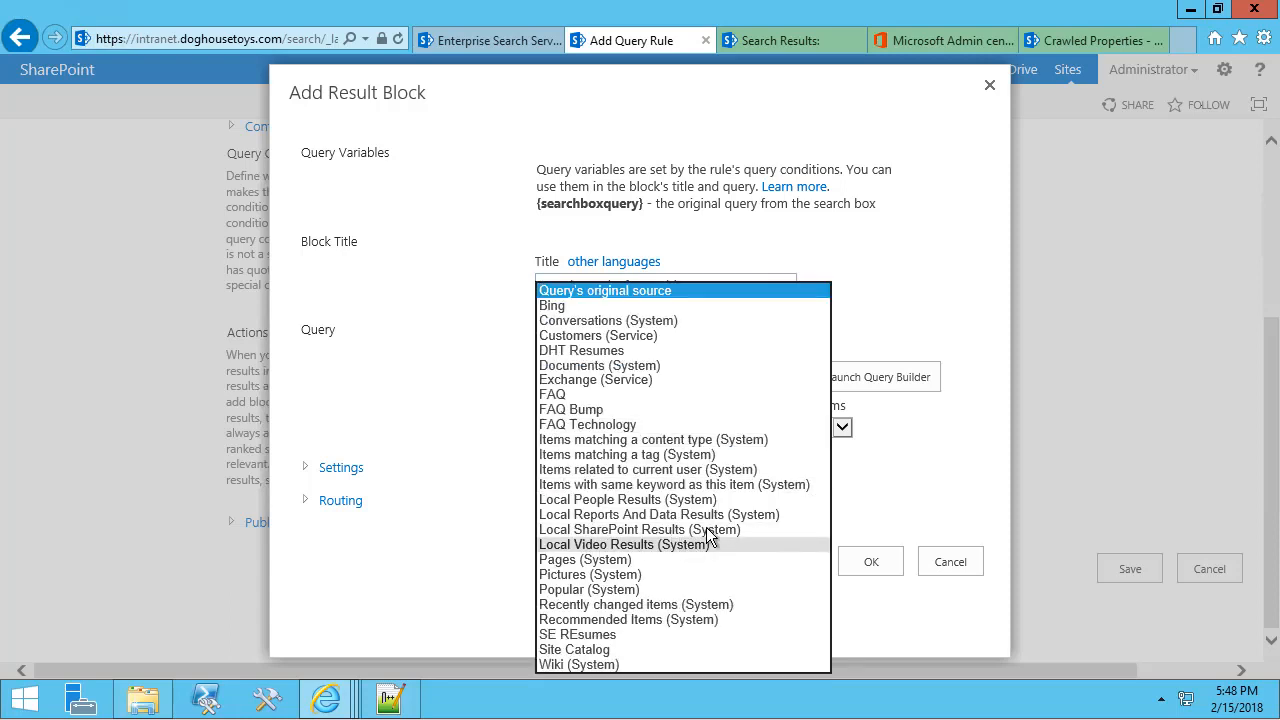
click(700, 499)
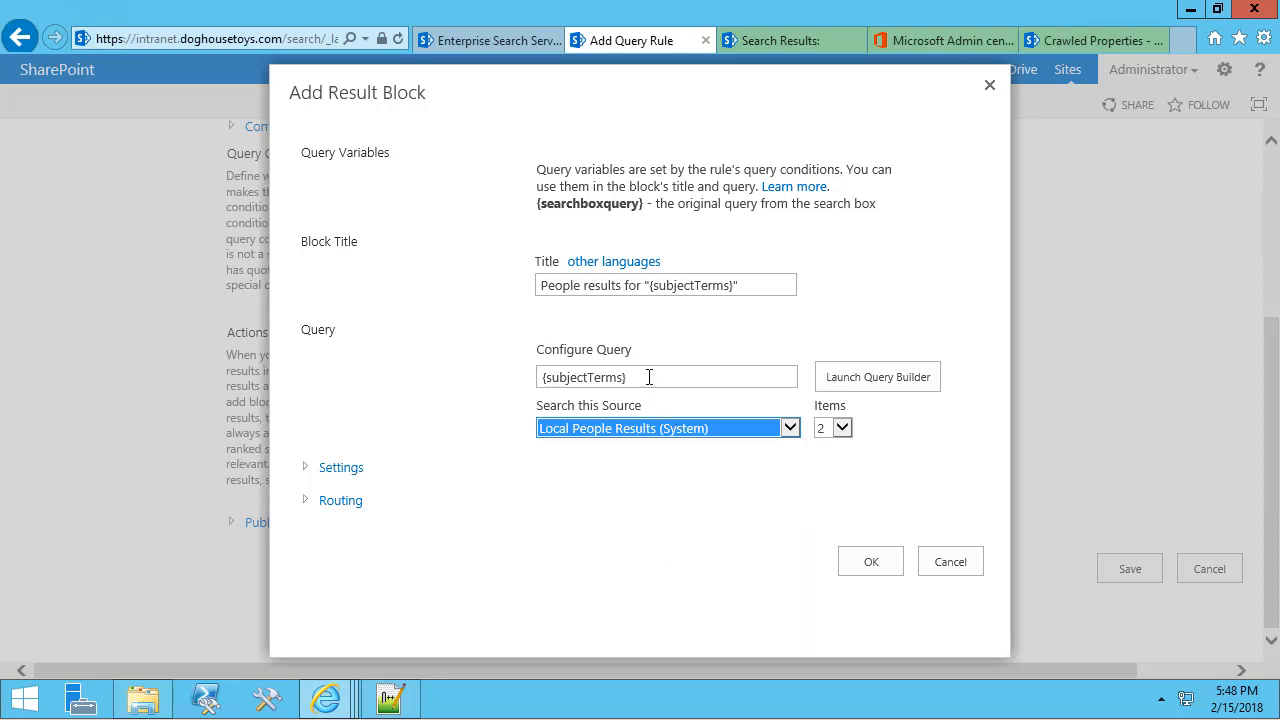
click(842, 428)
click(835, 440)
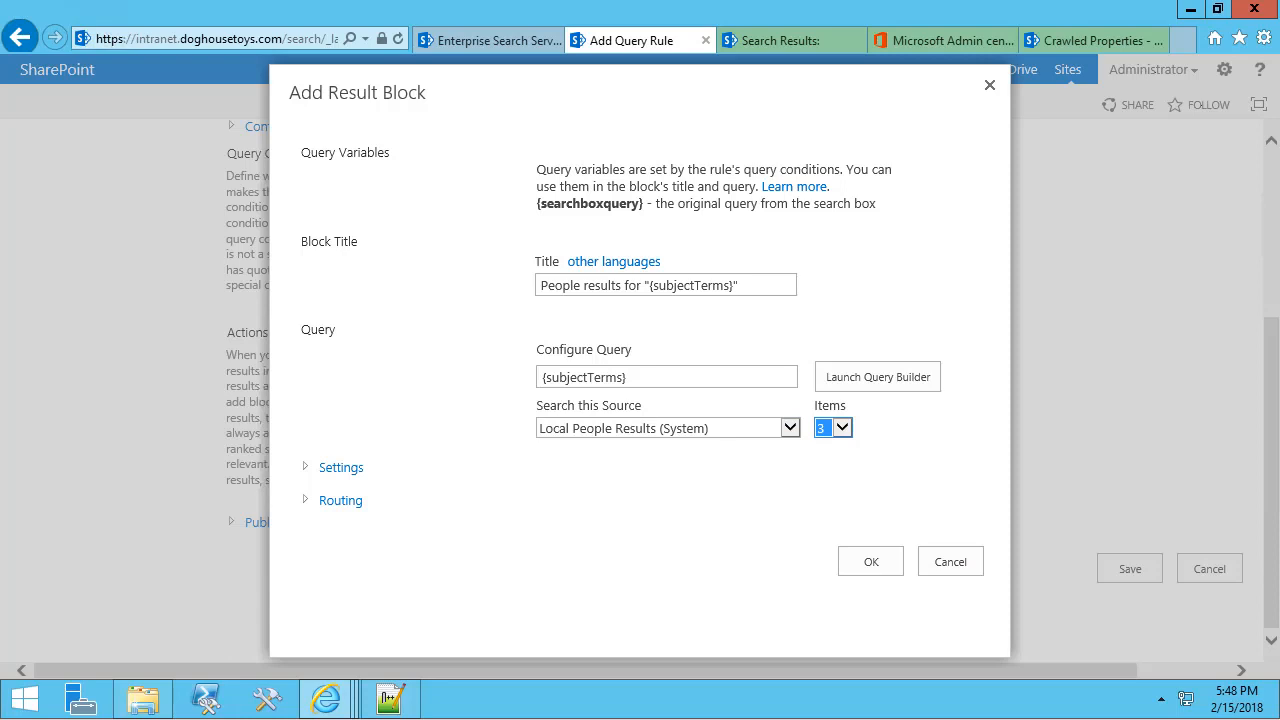
click(308, 470)
Set the block's 'More' link to ./employee-directory.aspx?k={subjectTerms}, keeping {subjectTerms} as the query.
scroll(352, 480, down, 3)
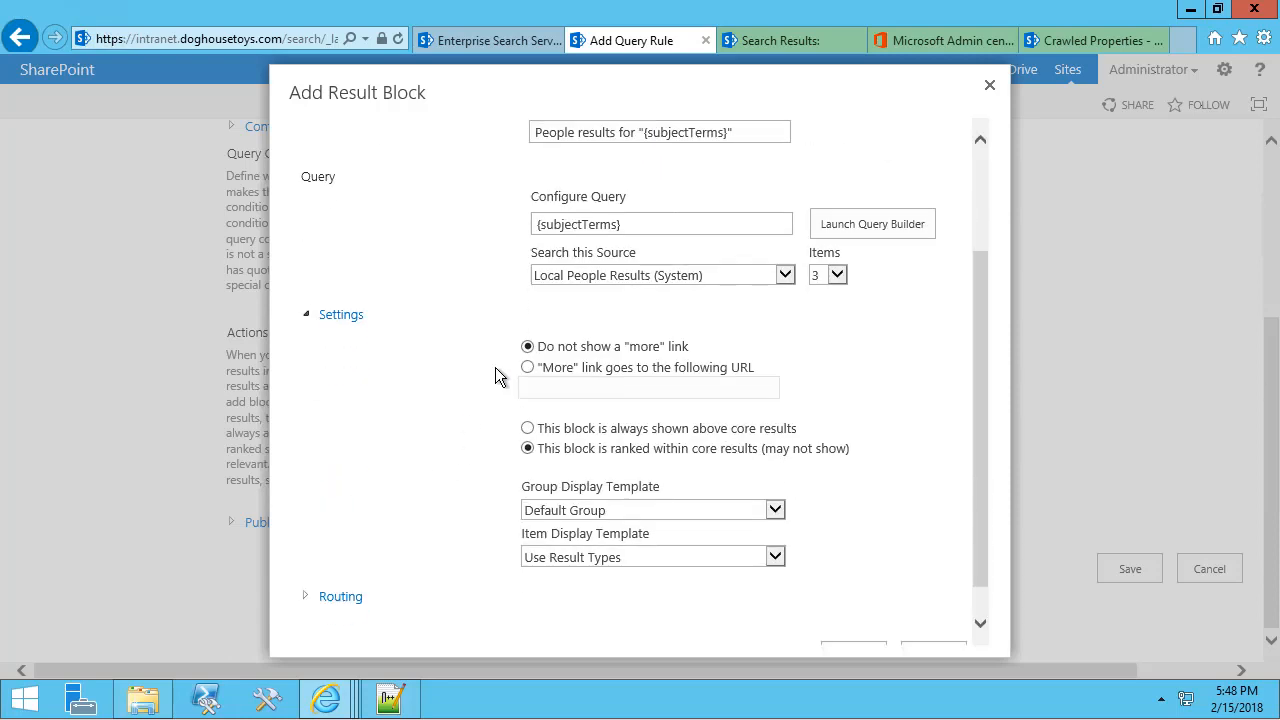
click(528, 367)
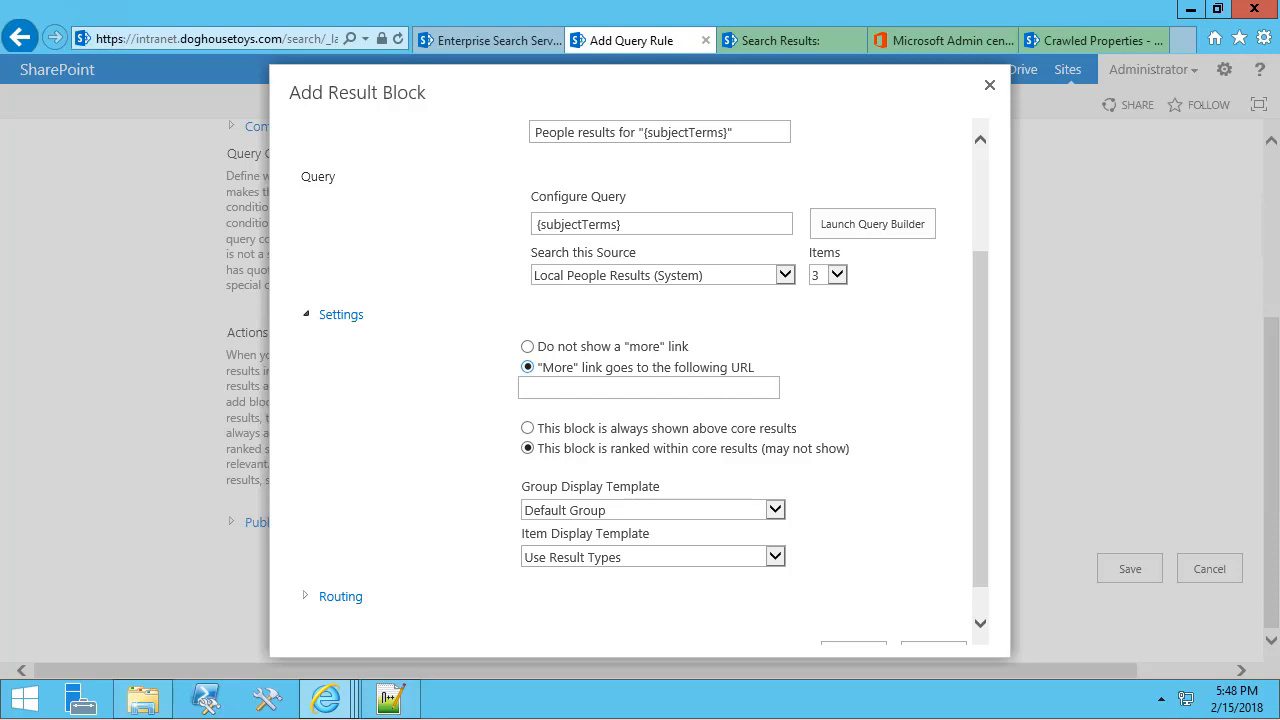
click(647, 388)
text(./employee-directory)
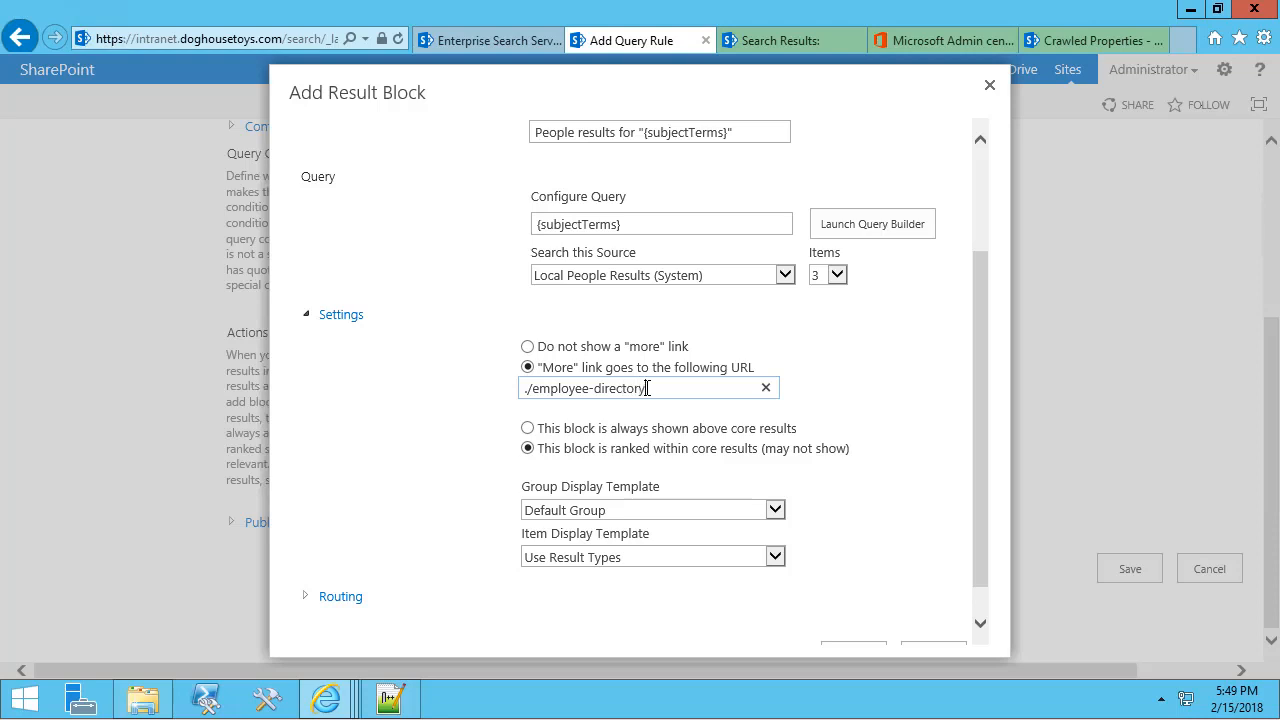
text(.aspx?k=)
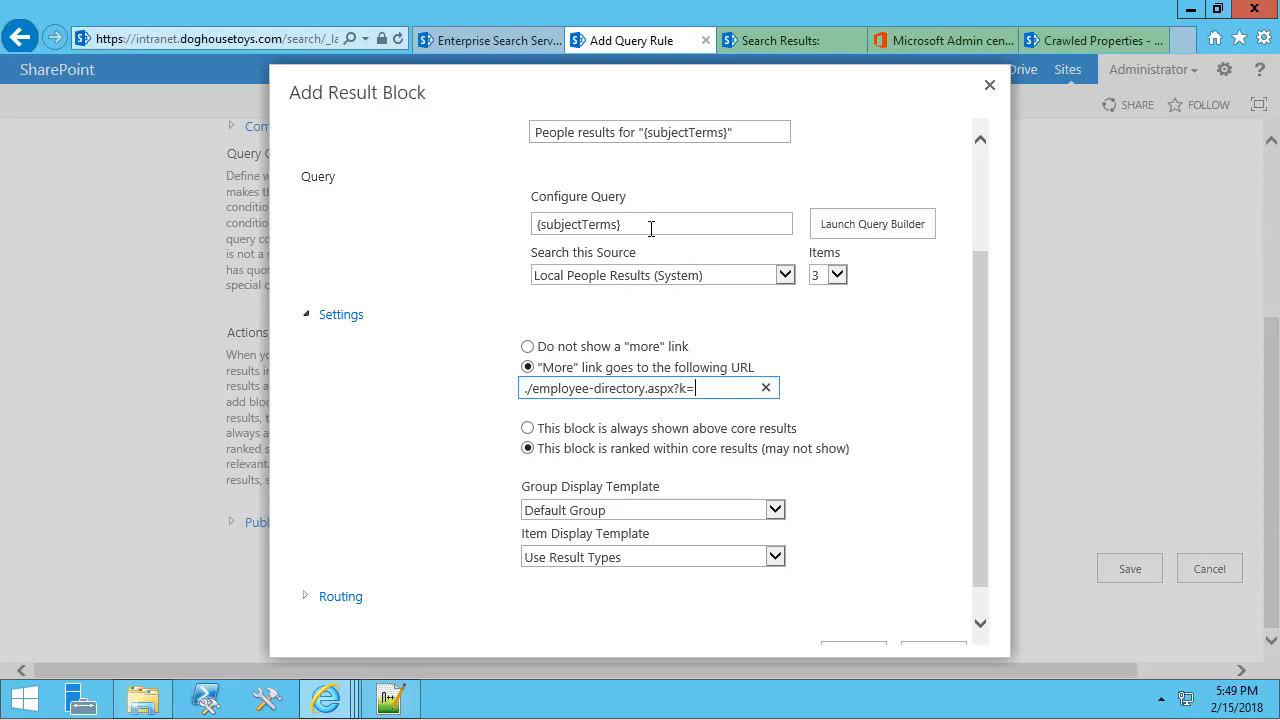
drag(651, 224, 729, 400)
key(ctrl+c)
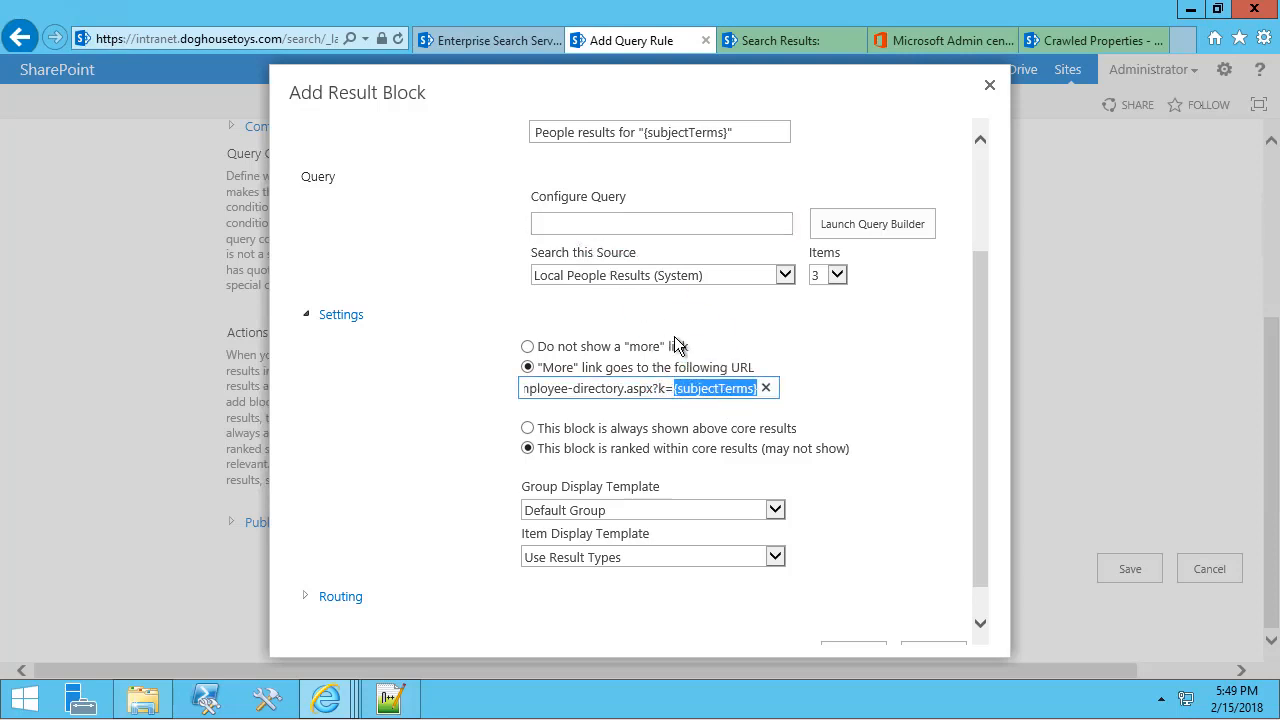
click(593, 224)
key(ctrl+v)
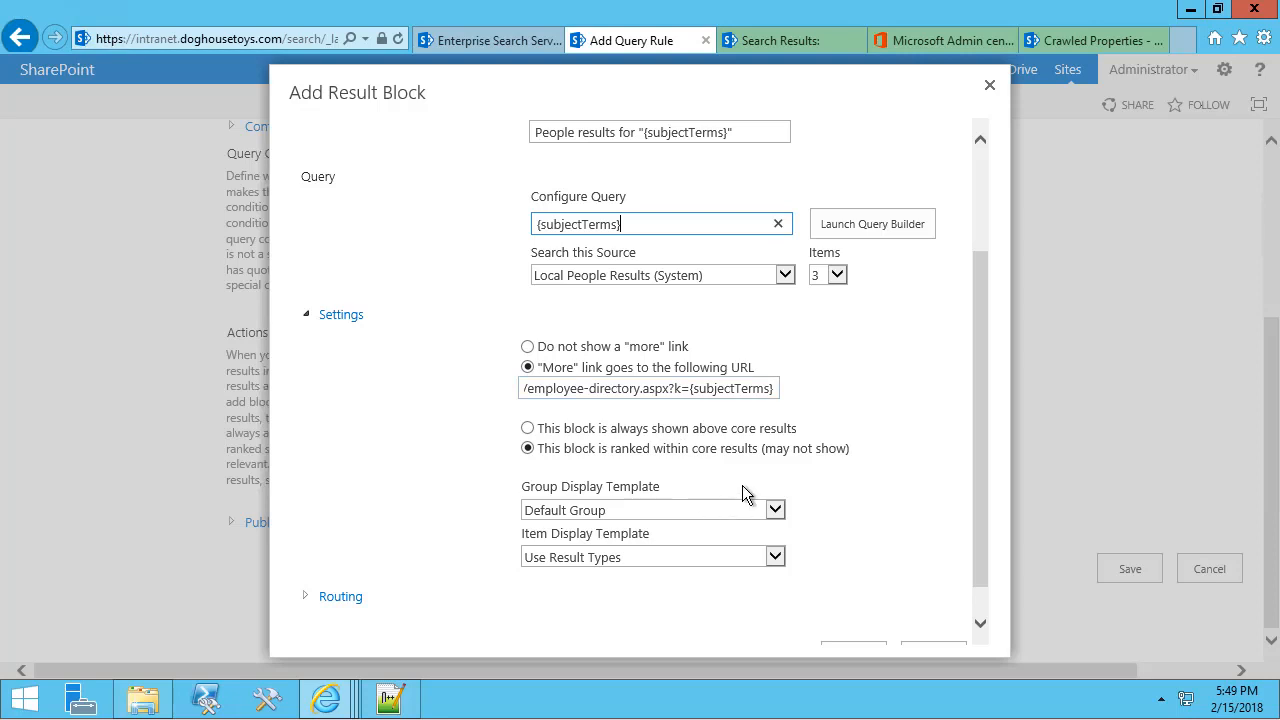
Choose the People Intent Item display template and add the block to the rule.
click(776, 558)
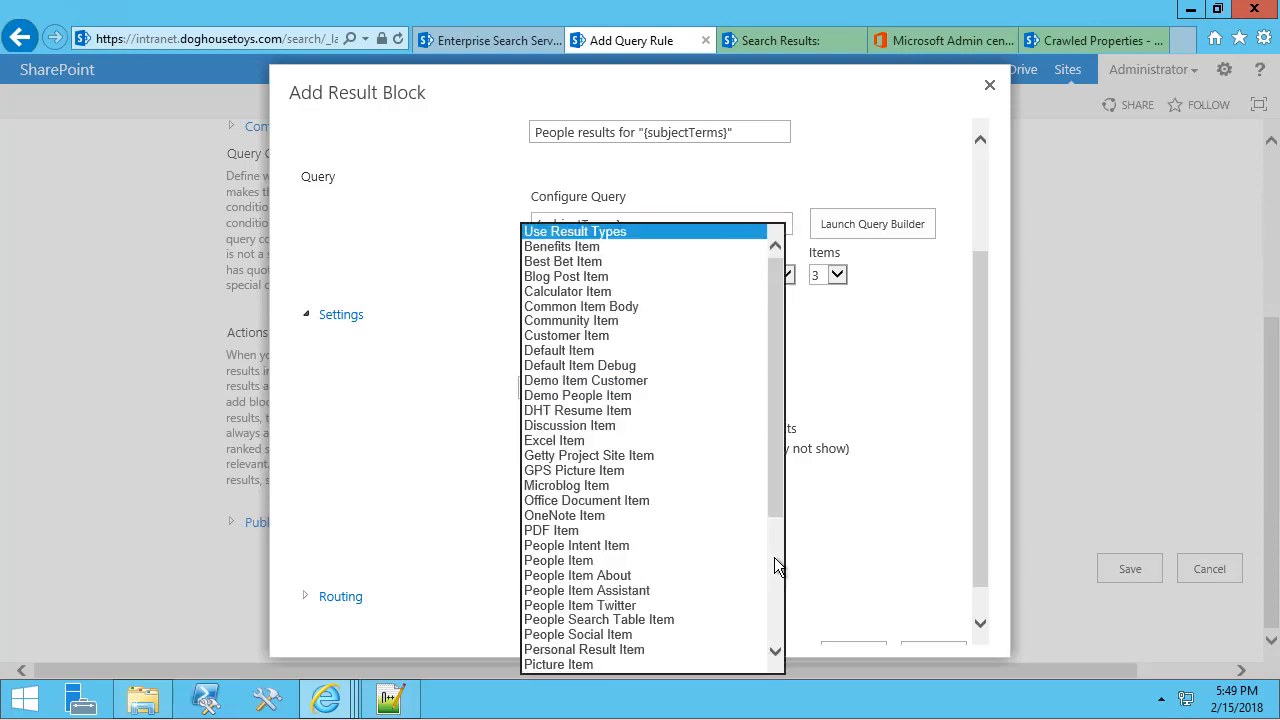
click(644, 547)
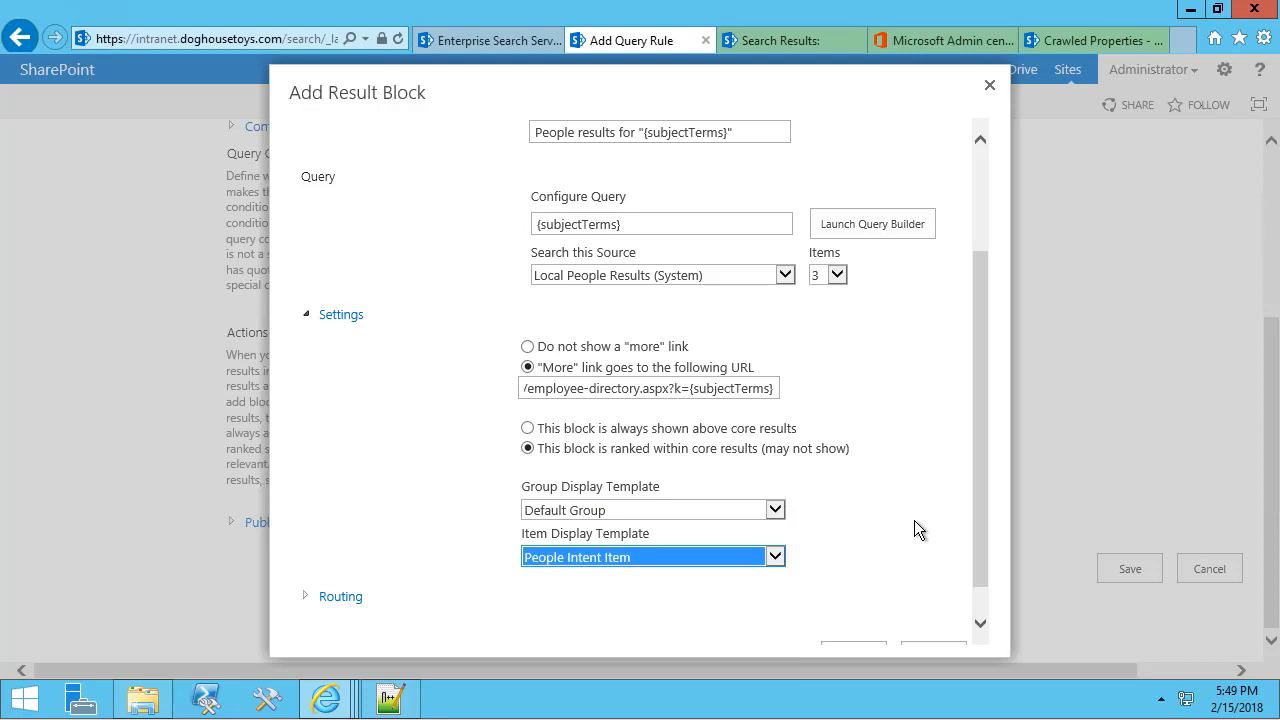
click(979, 564)
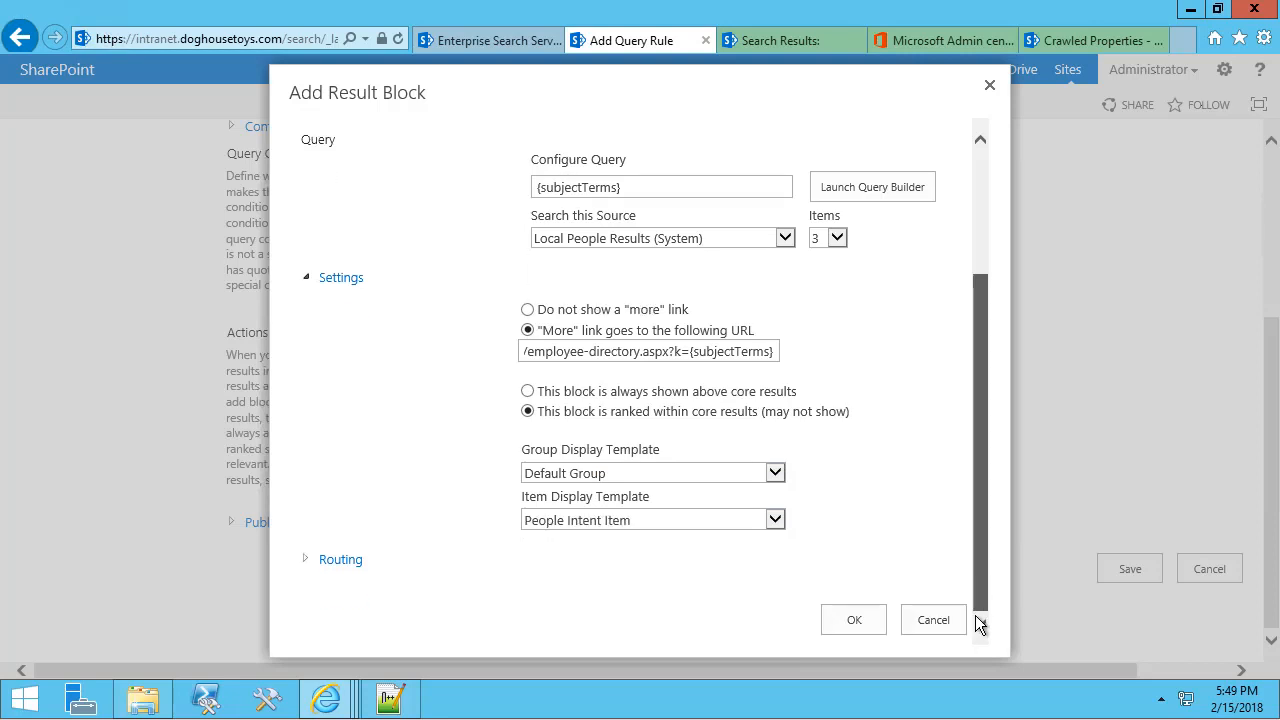
click(853, 621)
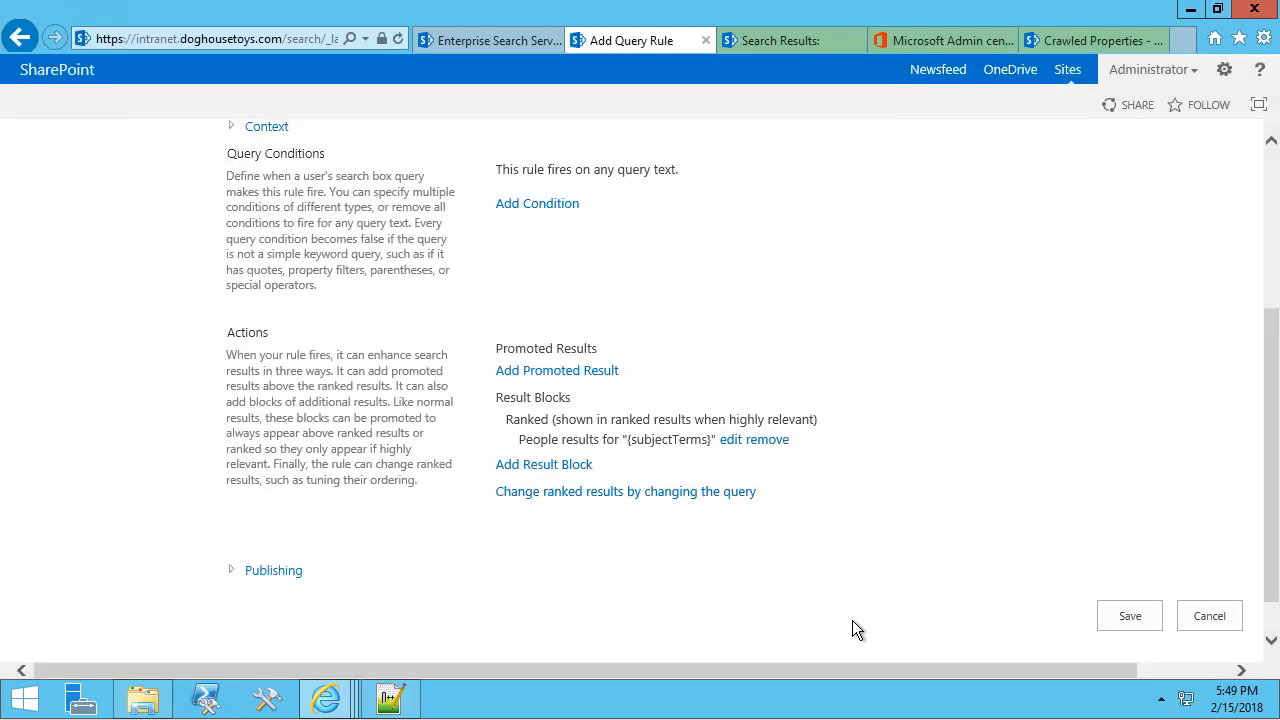
Save the new rule and make the People Name in Sharepoint Search rule inactive.
click(1109, 614)
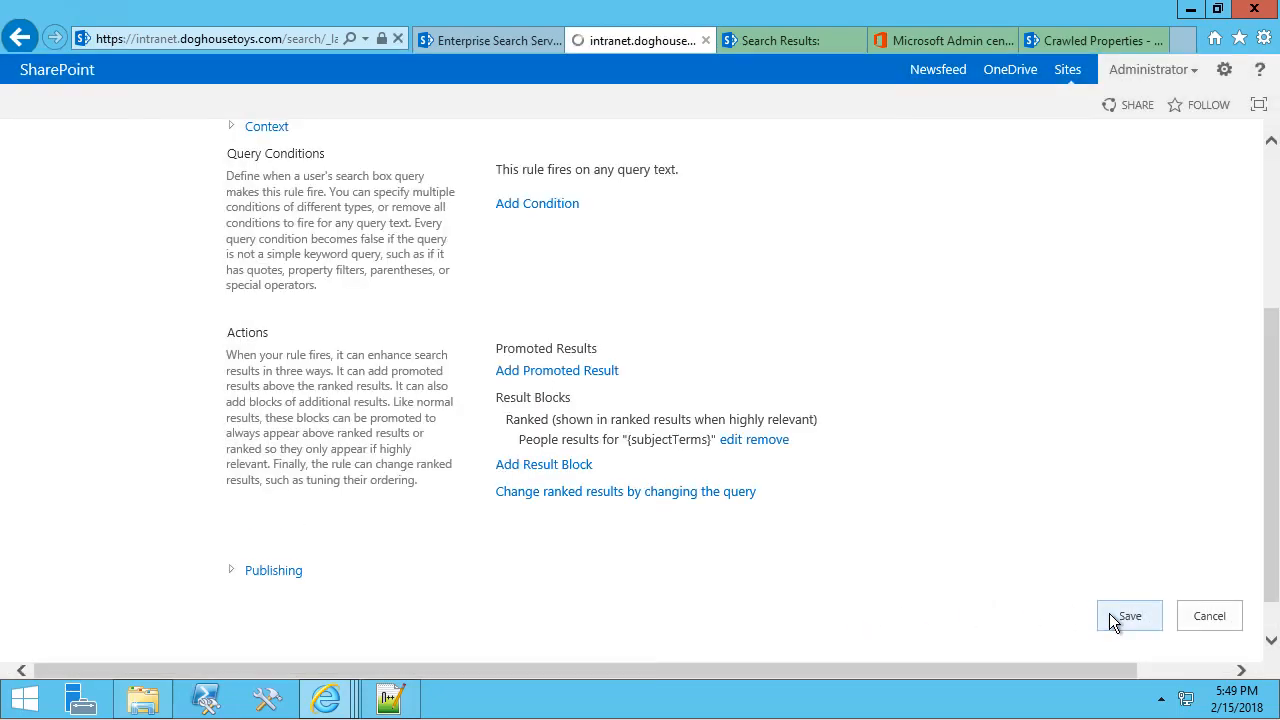
scroll(700, 436, down, 10)
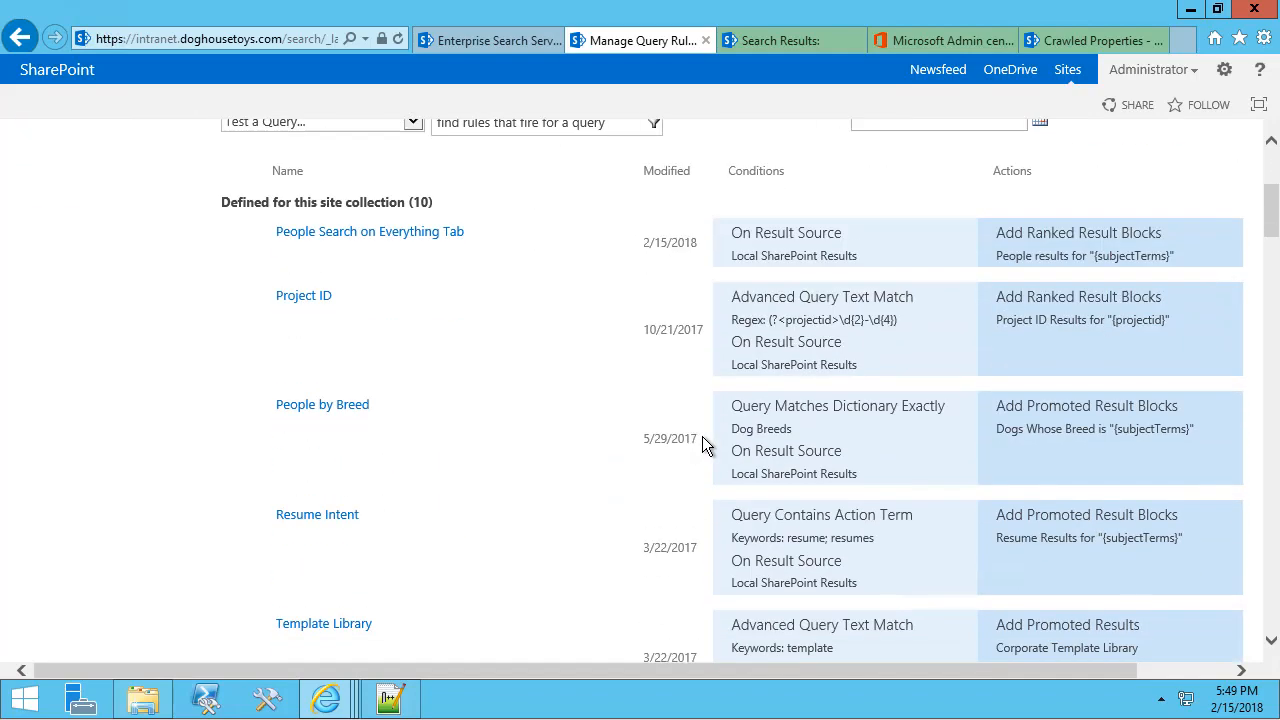
scroll(701, 444, down, 15)
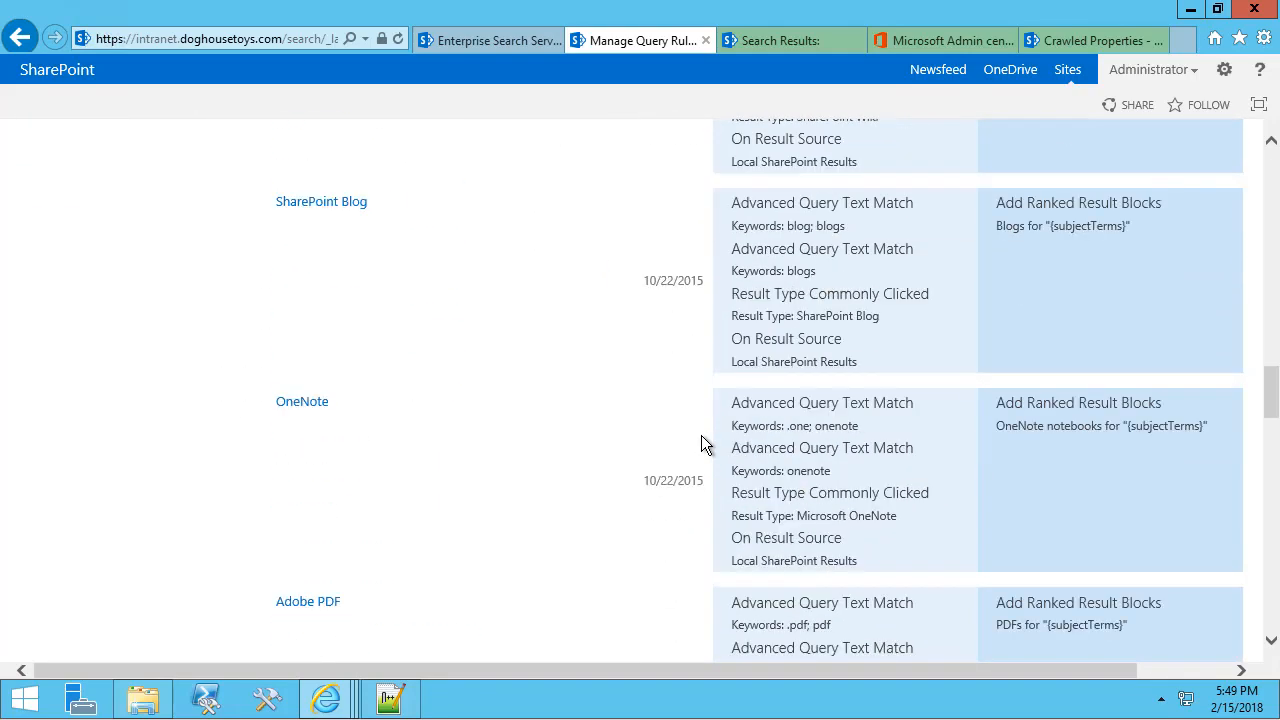
scroll(701, 444, down, 1)
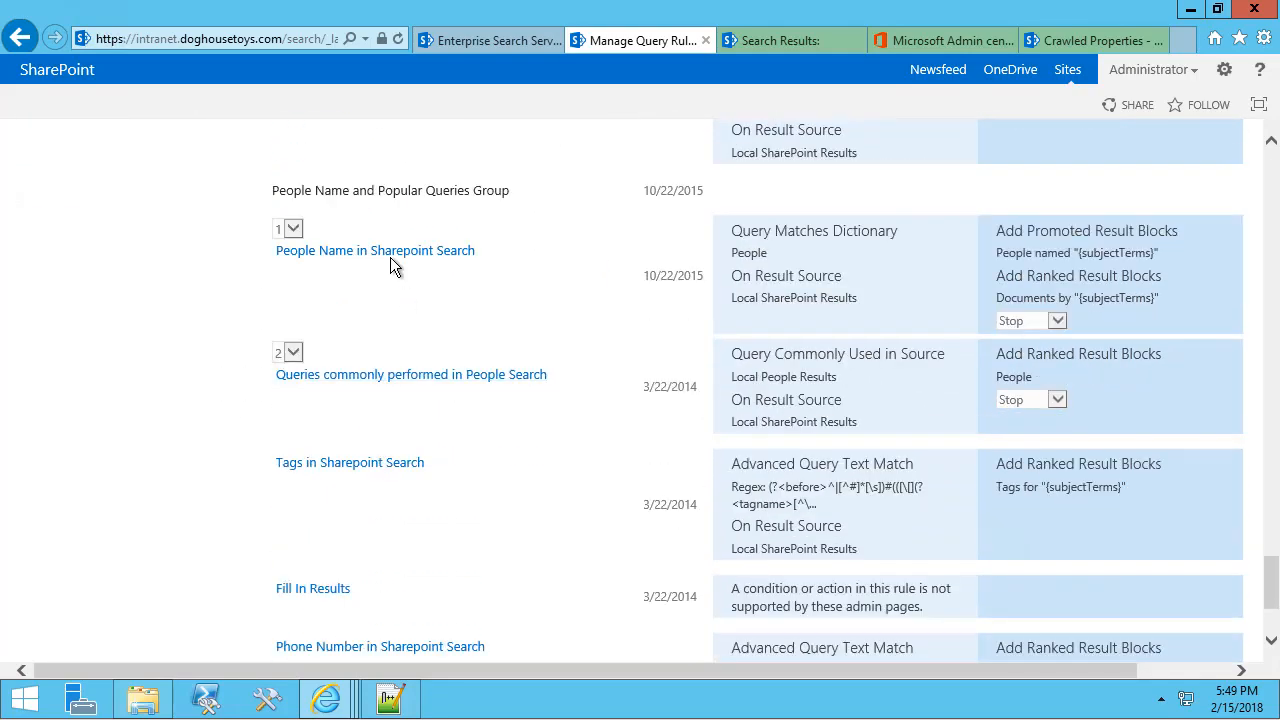
click(566, 254)
click(513, 387)
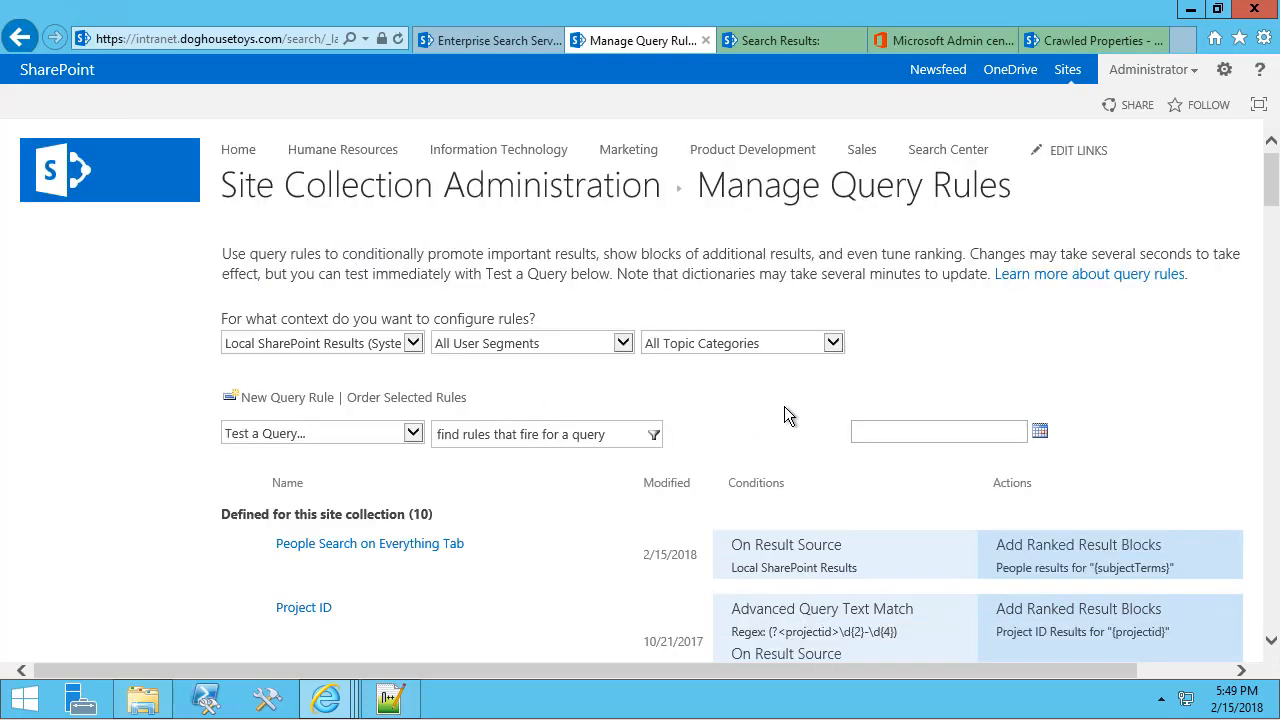
click(170, 193)
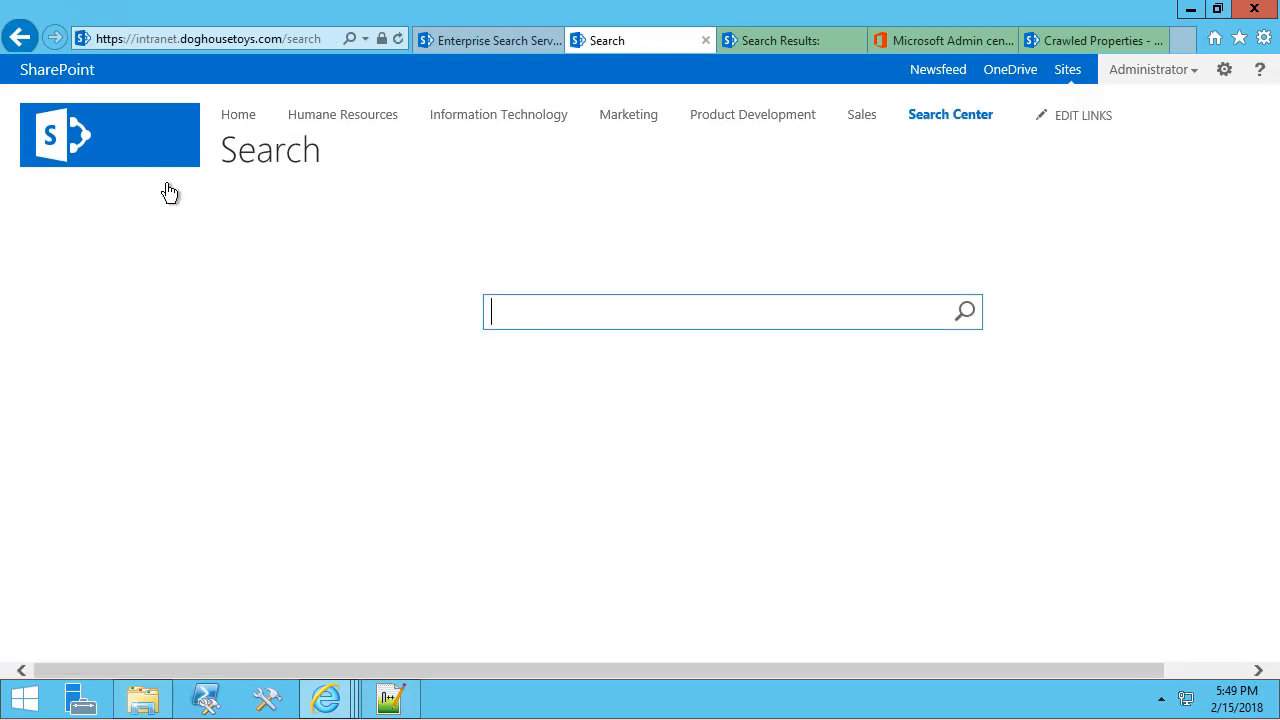
Search for the employee's first name, then replace the query with 'Search' and run it.
text(Ruby)
key(Return)
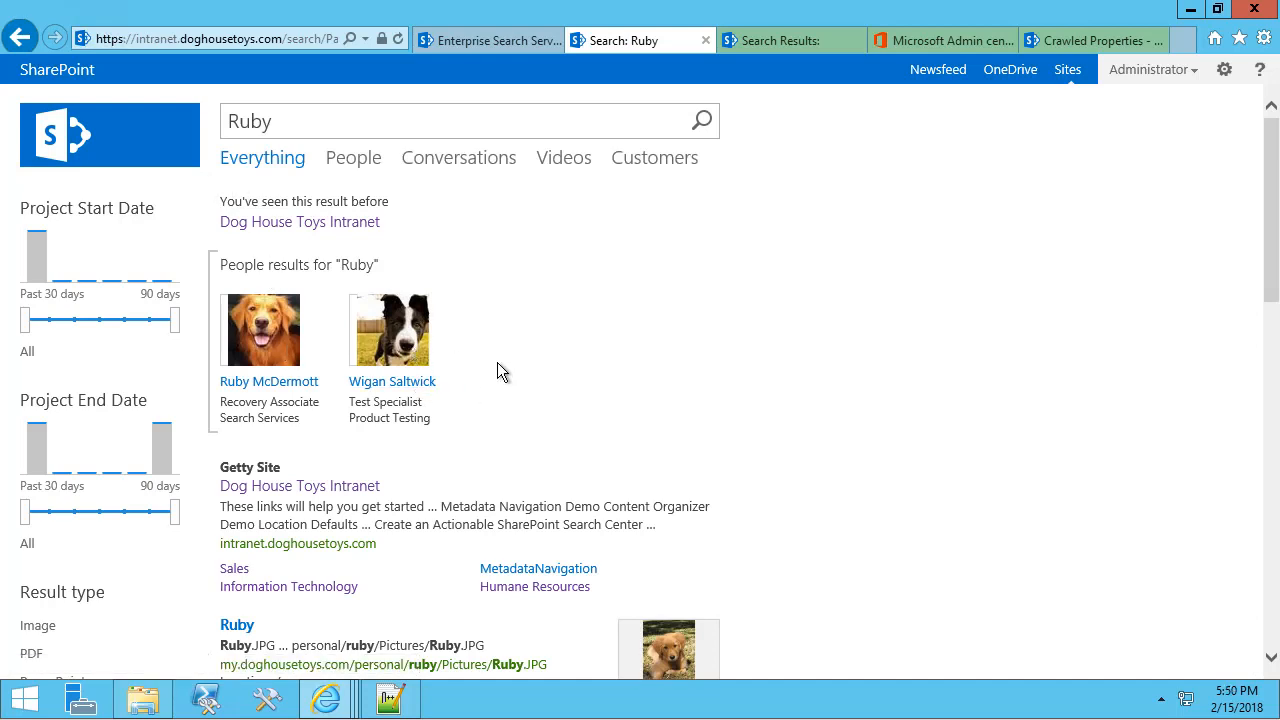
drag(276, 121, 200, 114)
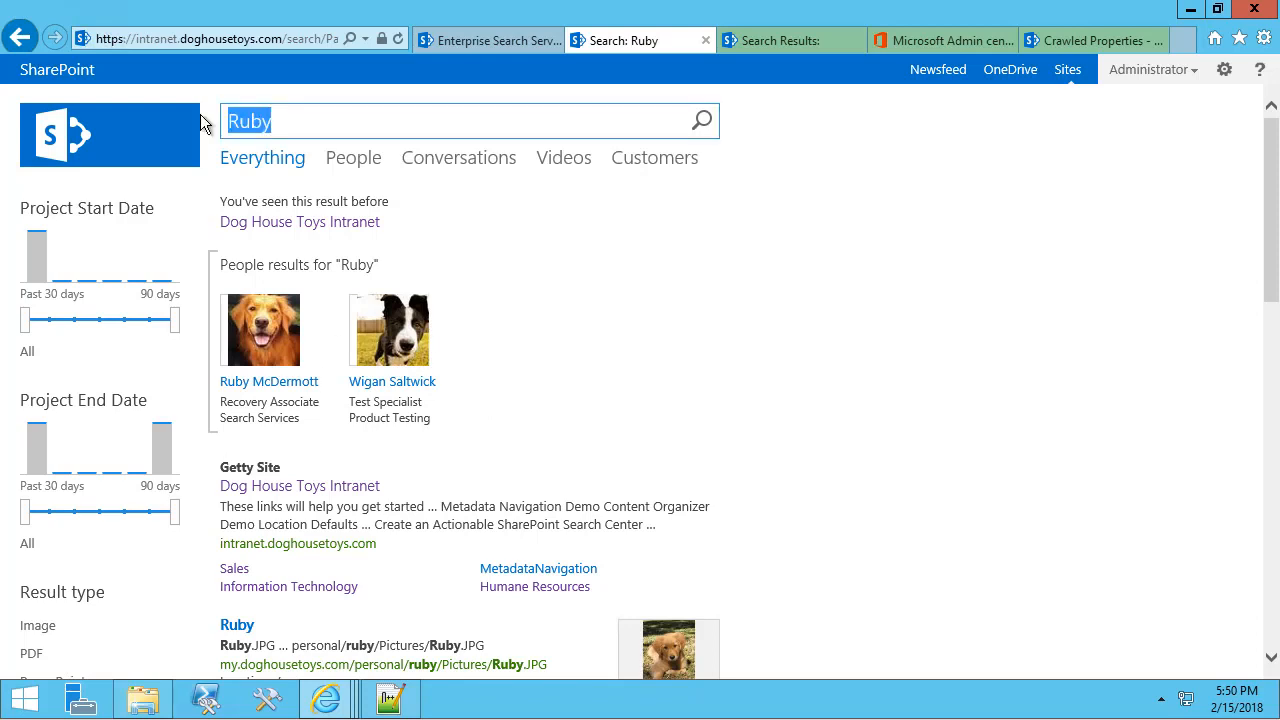
text(Search)
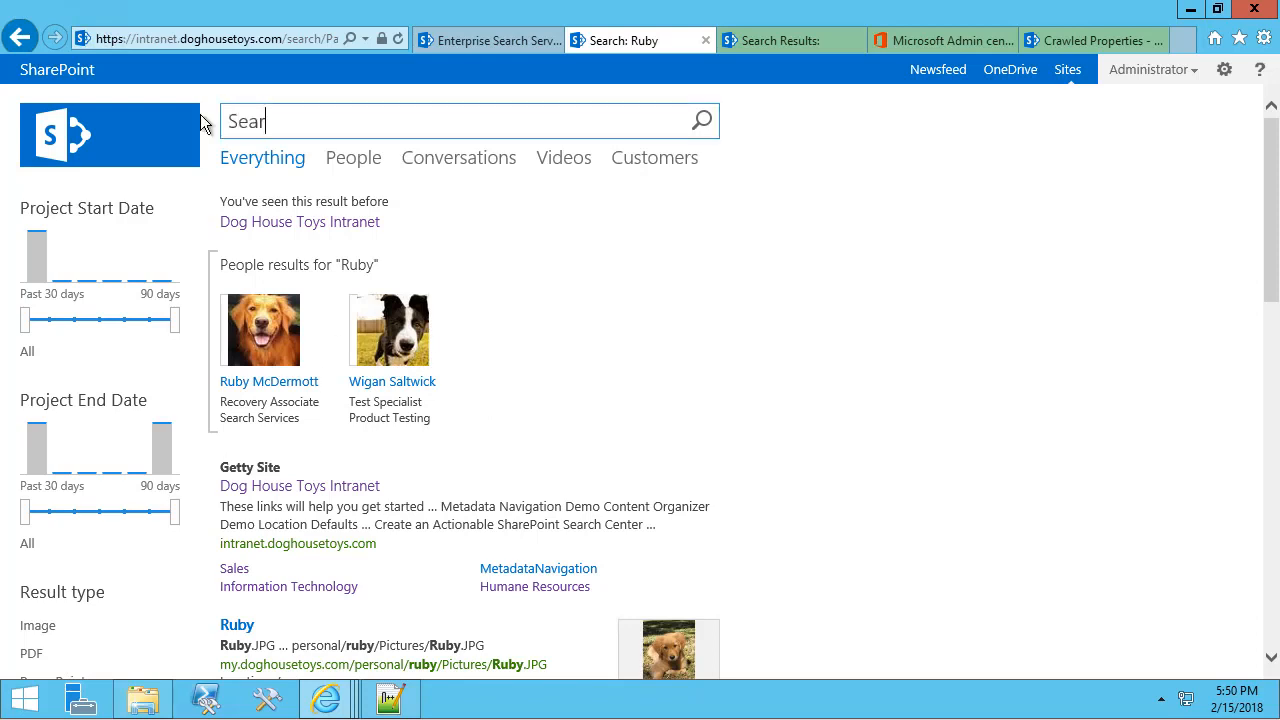
key(Return)
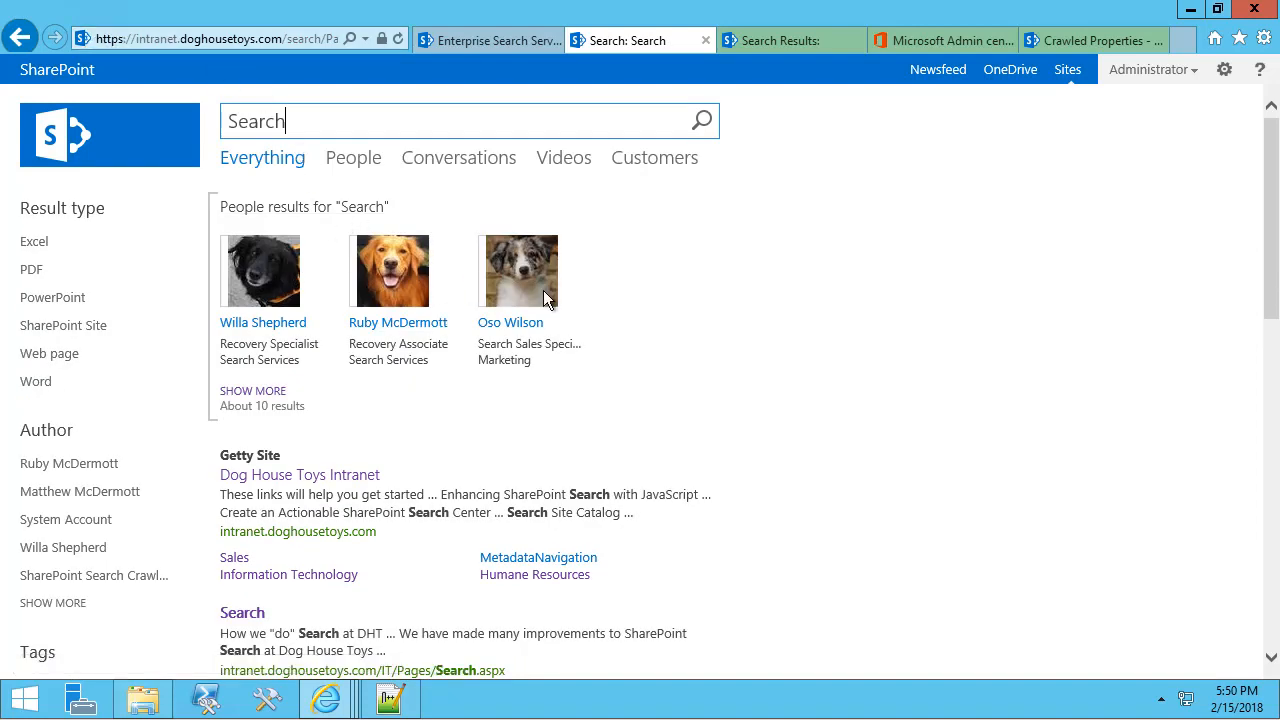
Expand the people results, refine them to Recovery Associate, then return to Manage Content Sources.
click(247, 393)
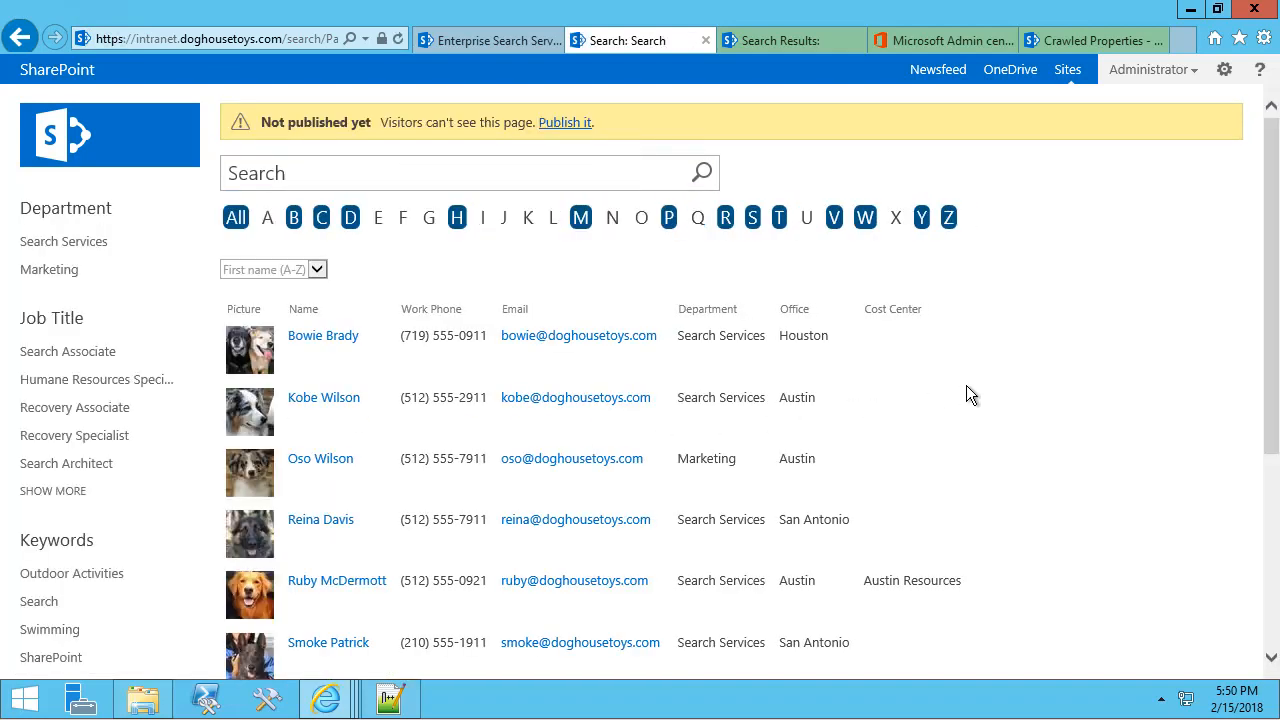
scroll(966, 385, down, 2)
scroll(966, 385, up, 2)
scroll(436, 467, down, 1)
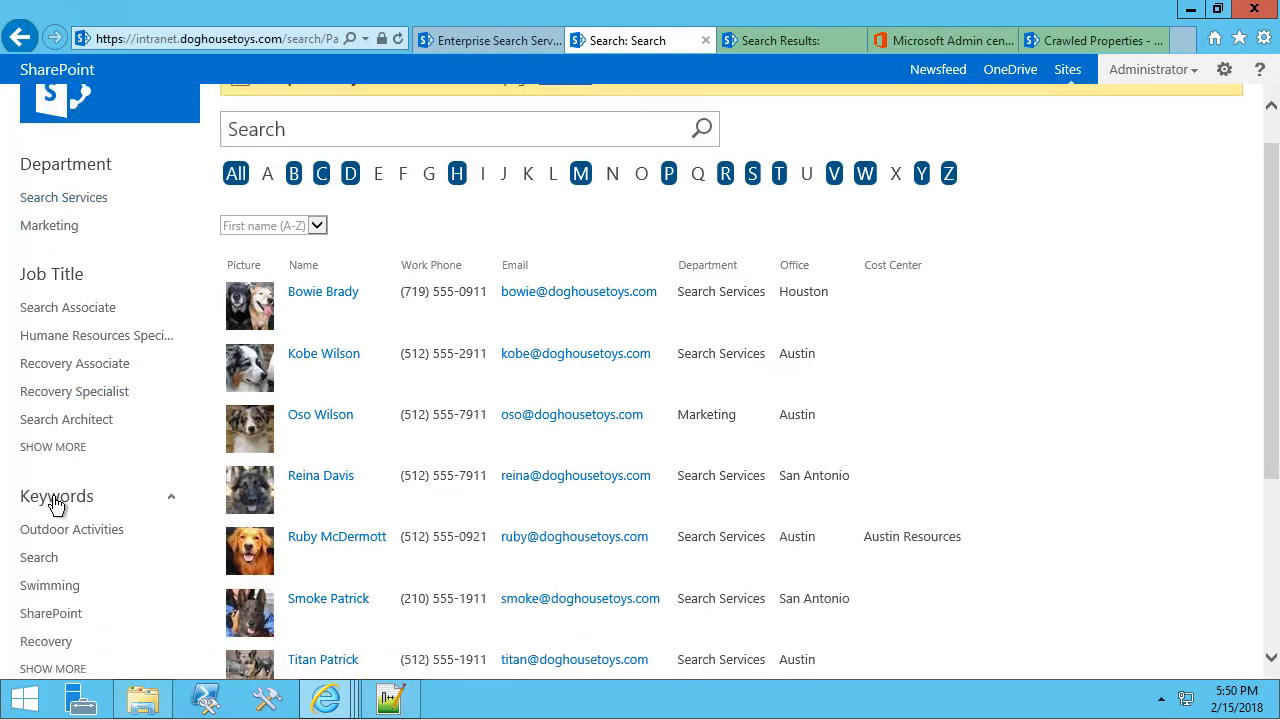
click(57, 366)
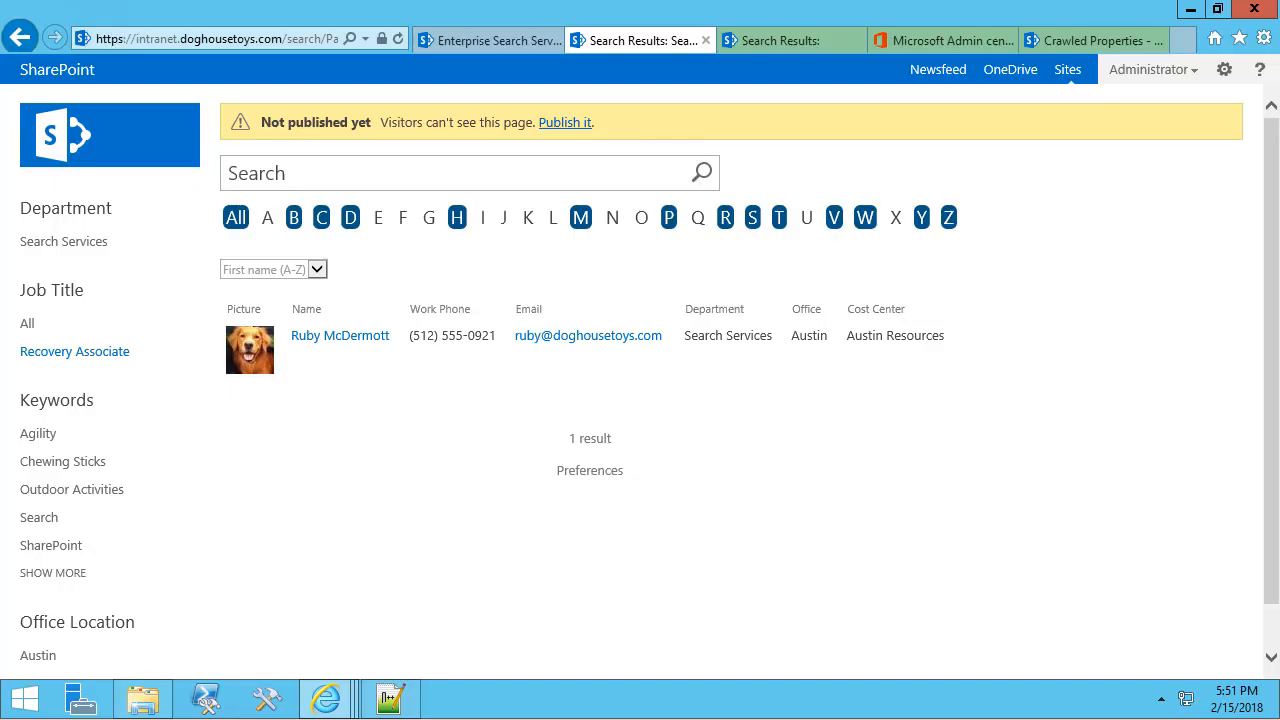
click(505, 46)
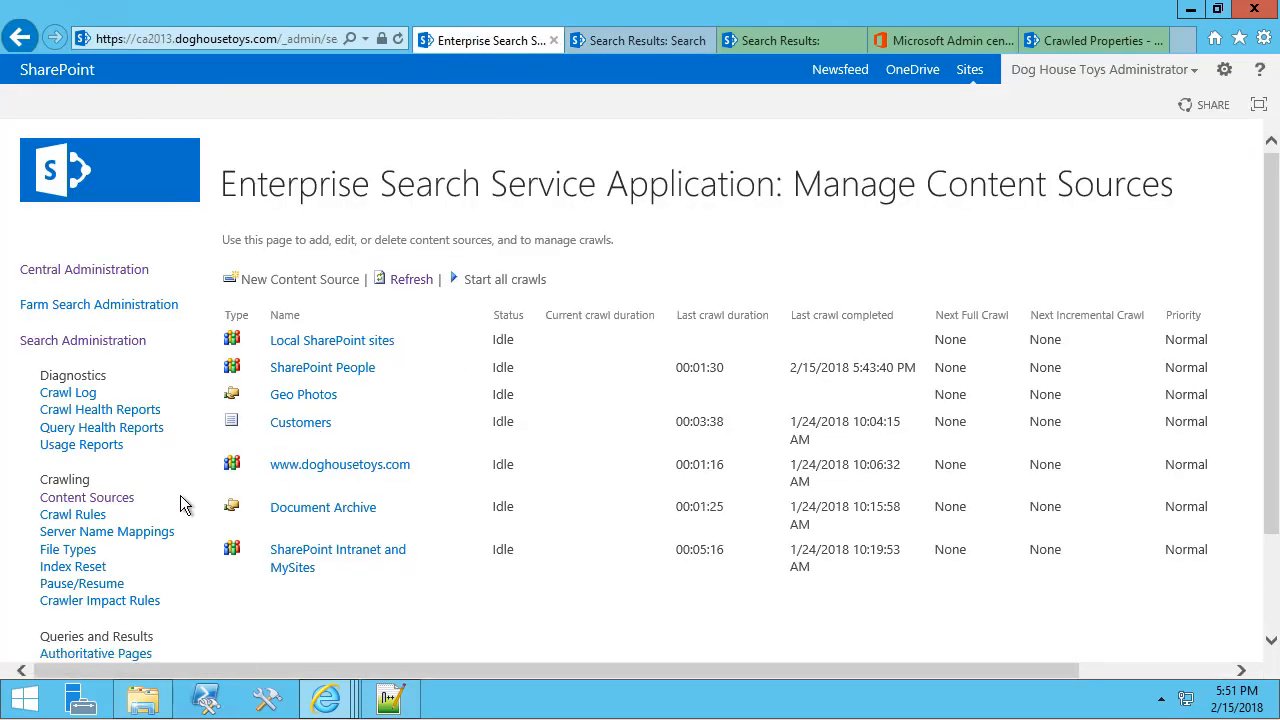
Filter the Search Schema managed properties to names containing 'Last'.
scroll(179, 492, down, 3)
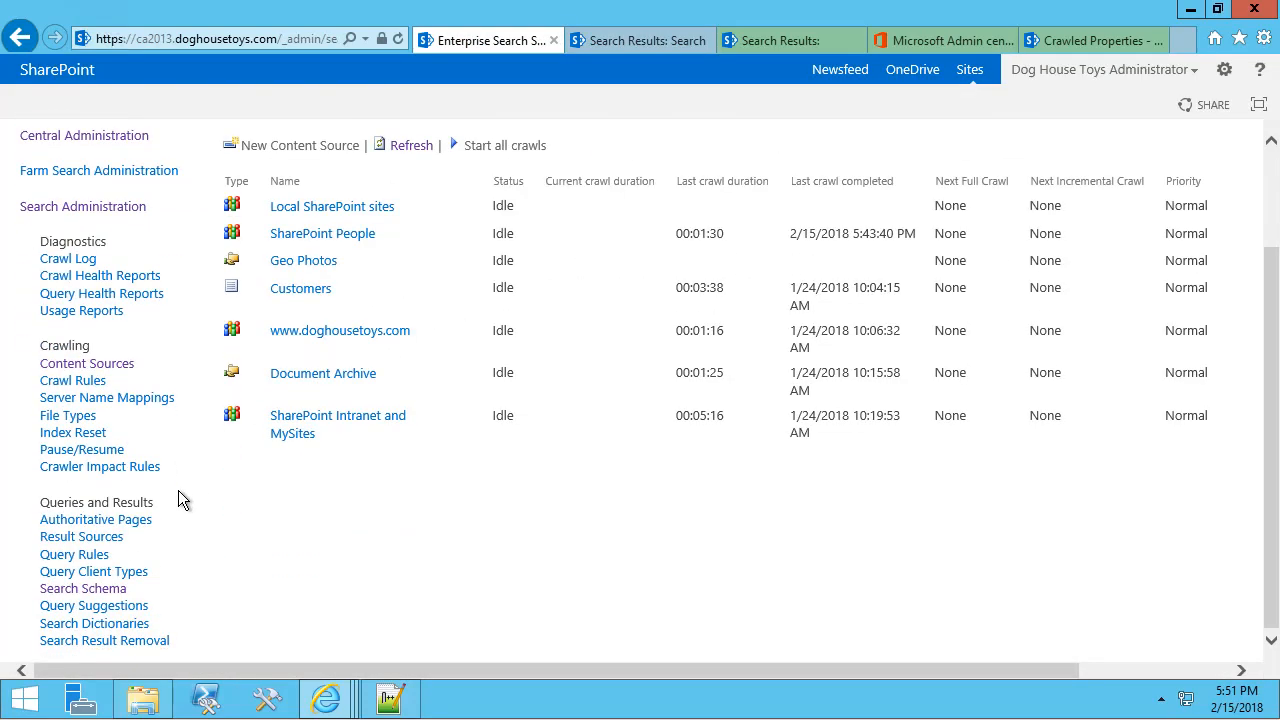
click(101, 594)
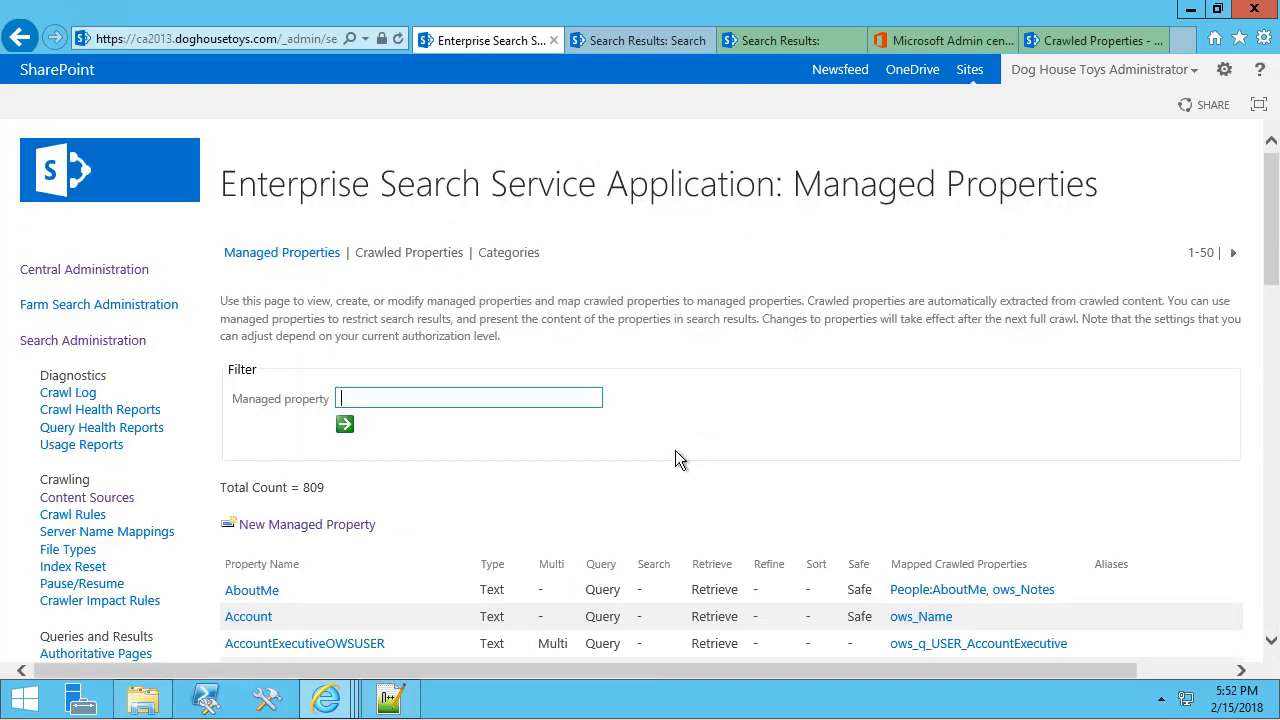
scroll(677, 452, down, 7)
scroll(687, 446, up, 7)
text(Last)
key(Return)
scroll(723, 453, down, 8)
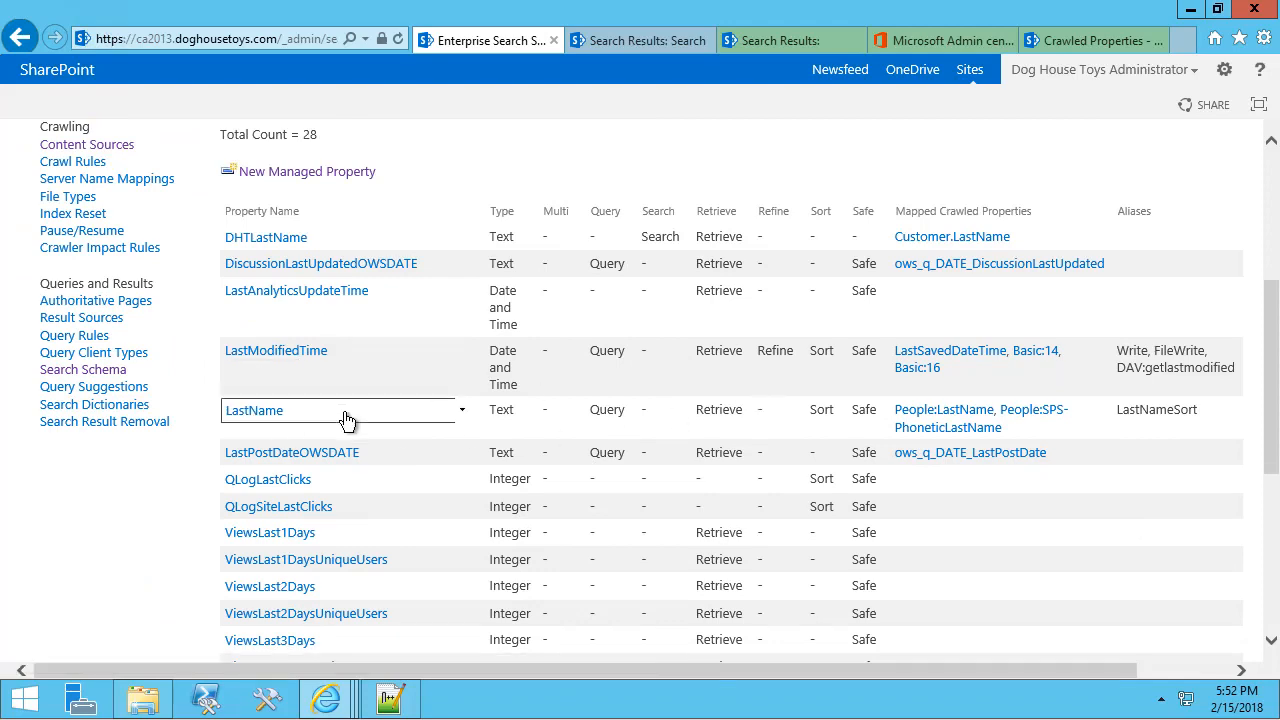
Check that LastName is Sortable 'Yes - active', then cancel without saving.
click(458, 413)
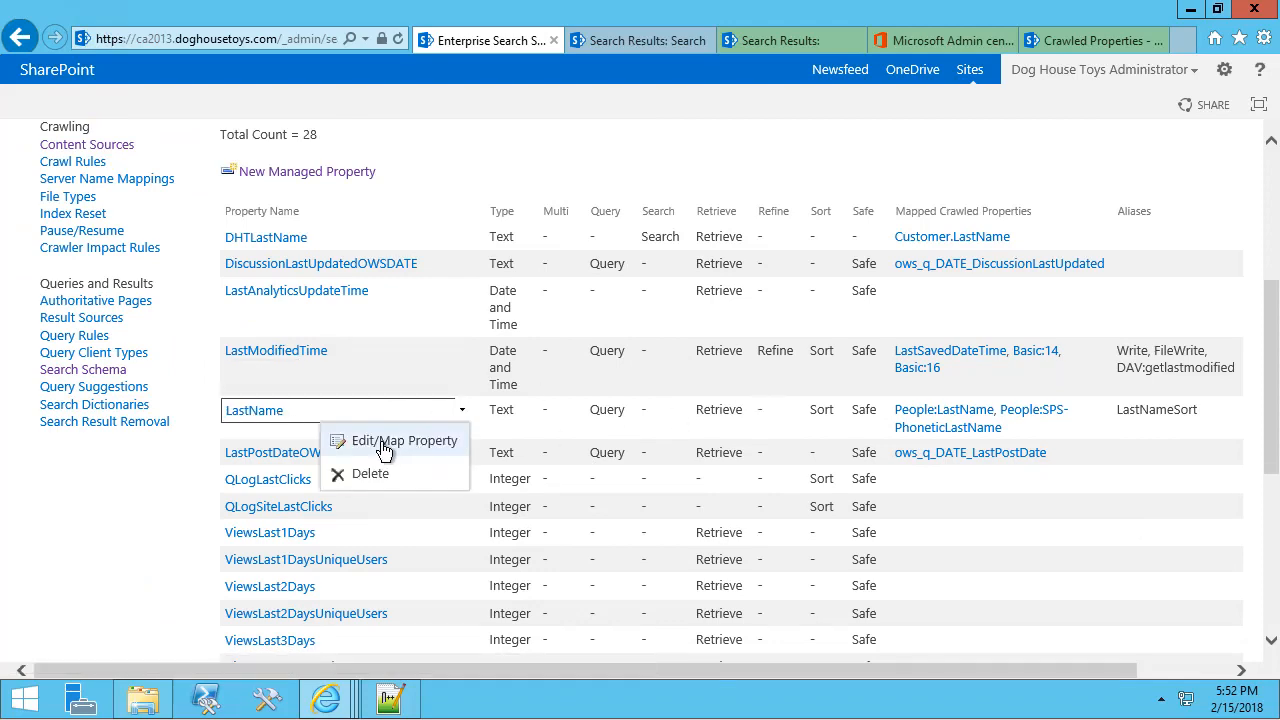
click(414, 440)
scroll(469, 456, down, 10)
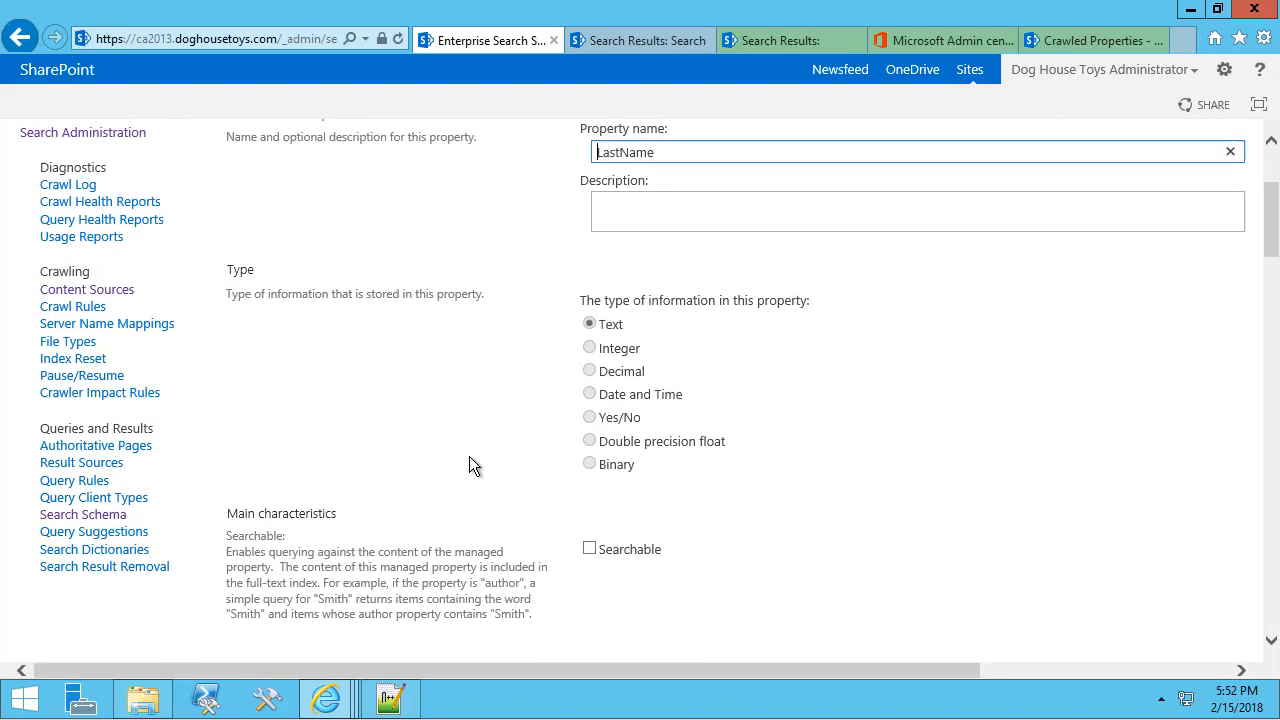
scroll(469, 454, down, 4)
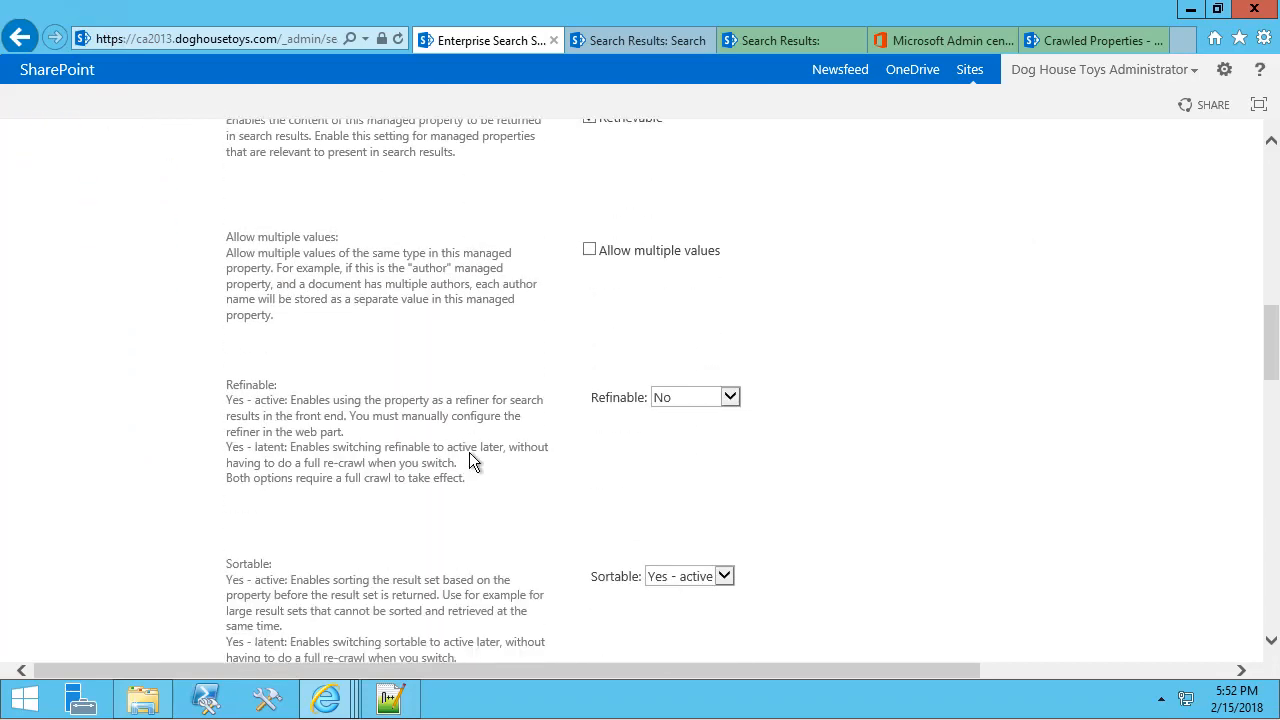
click(679, 558)
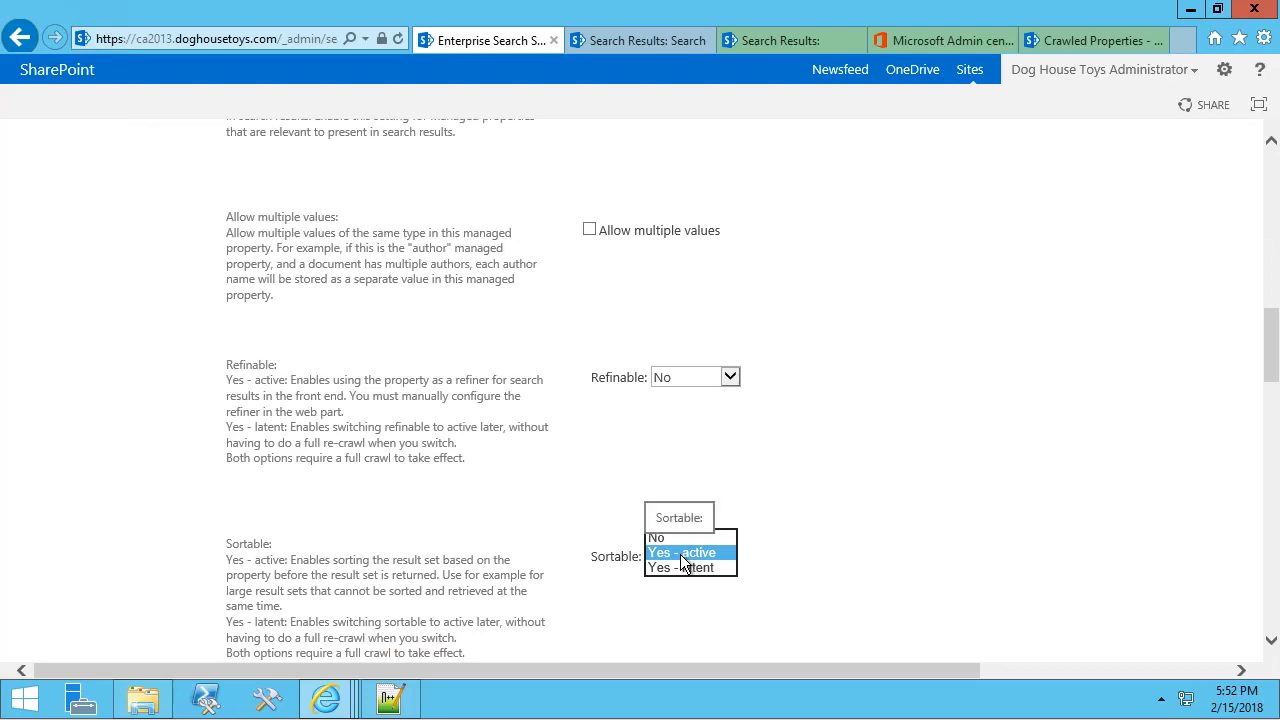
click(952, 528)
scroll(1005, 490, down, 15)
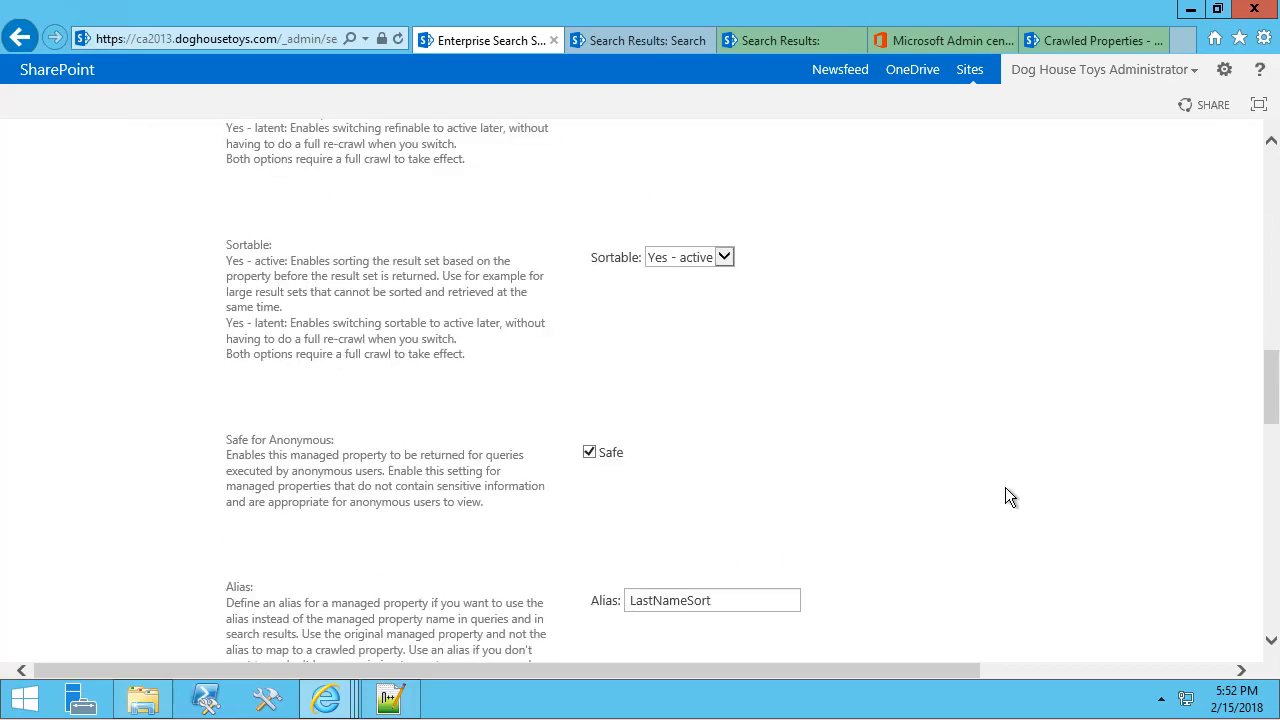
scroll(1039, 510, down, 3)
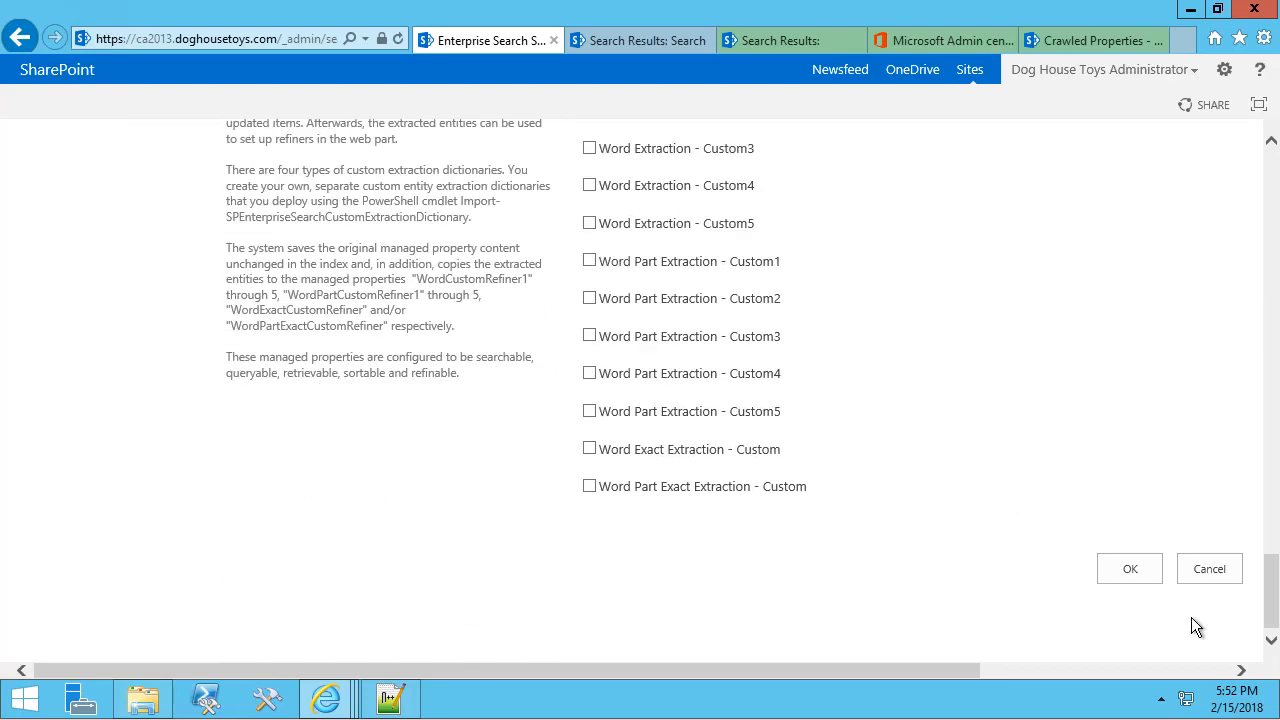
click(1207, 570)
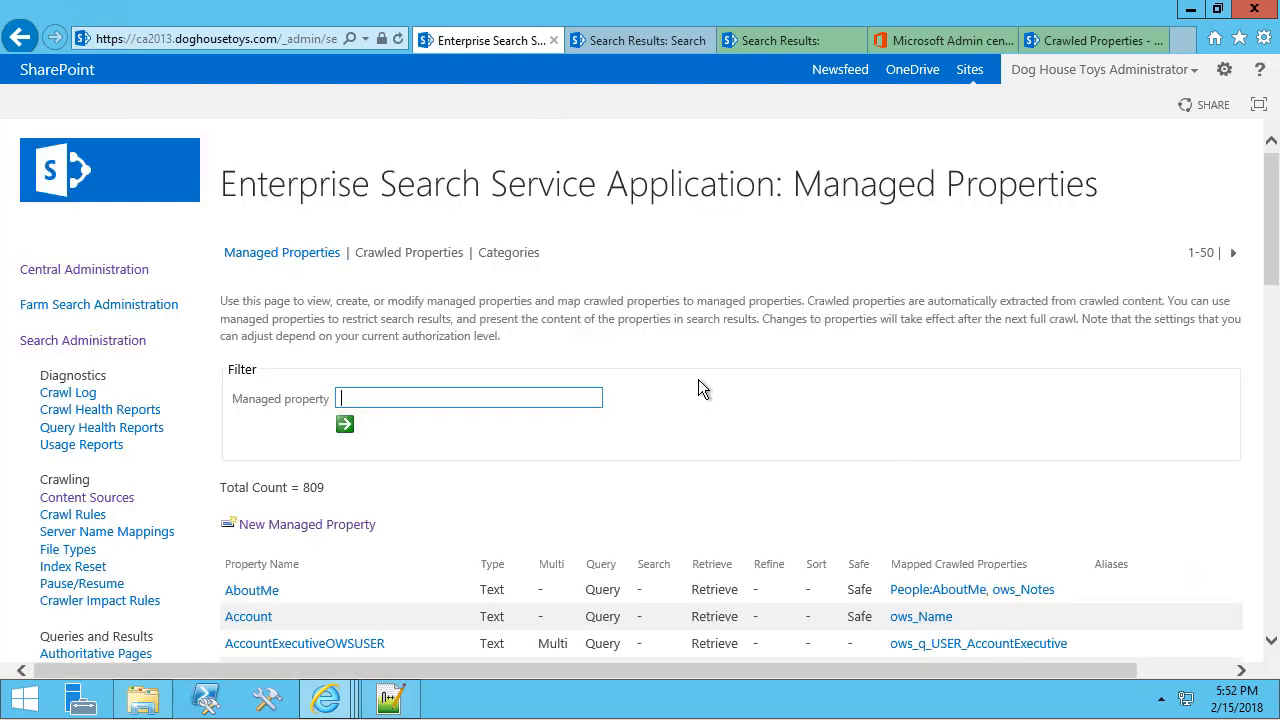
scroll(714, 368, down, 3)
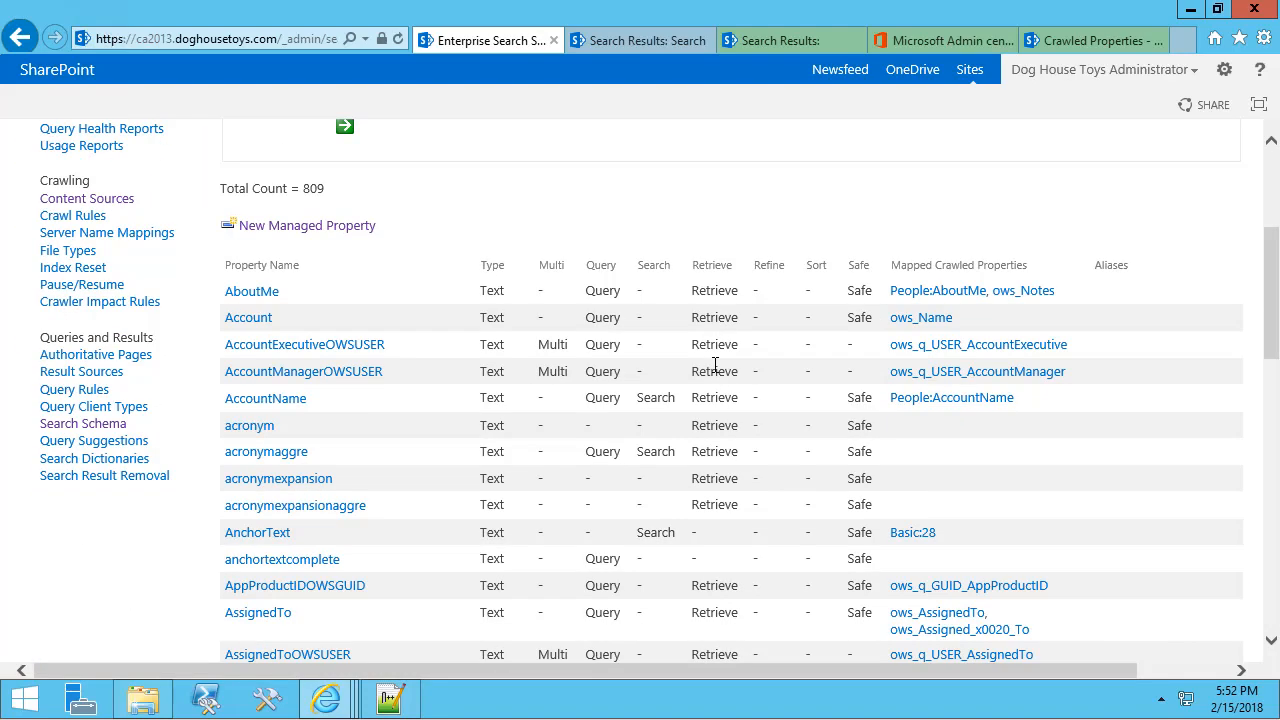
scroll(715, 365, up, 3)
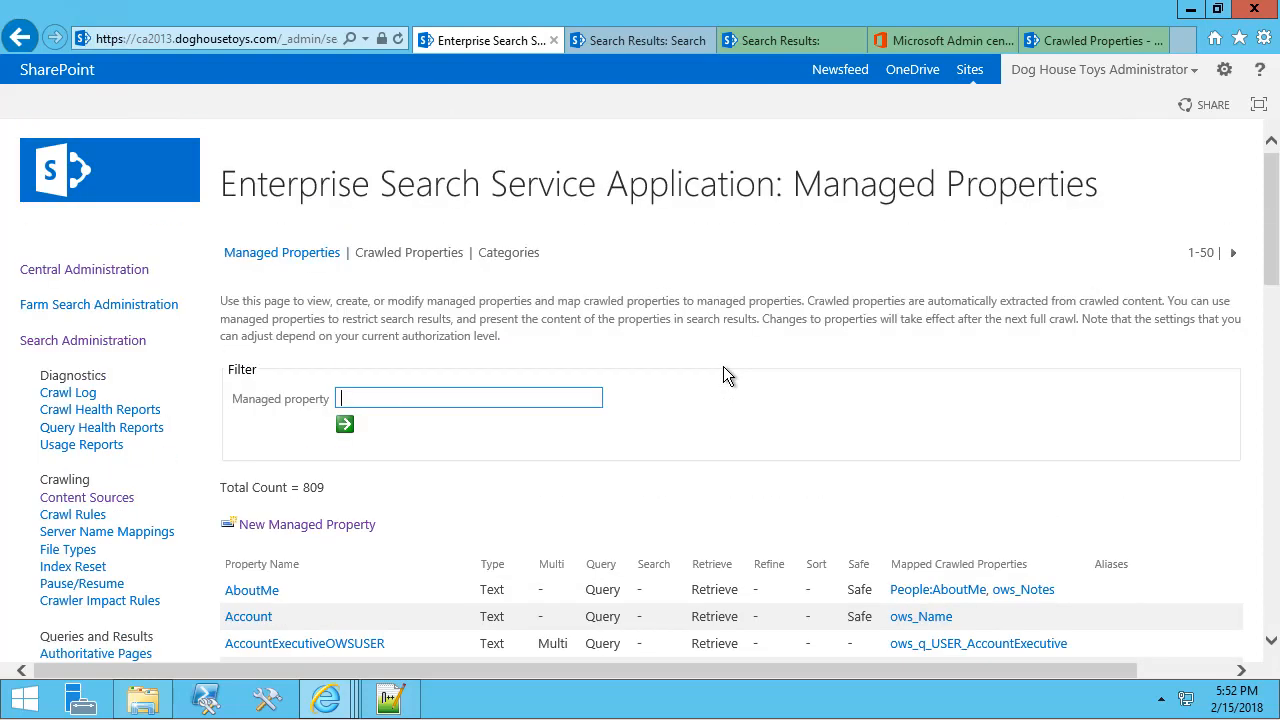
Define a new managed property 'LastNameSort', queryable and Sortable 'Yes - active', and start adding a mapping.
click(320, 530)
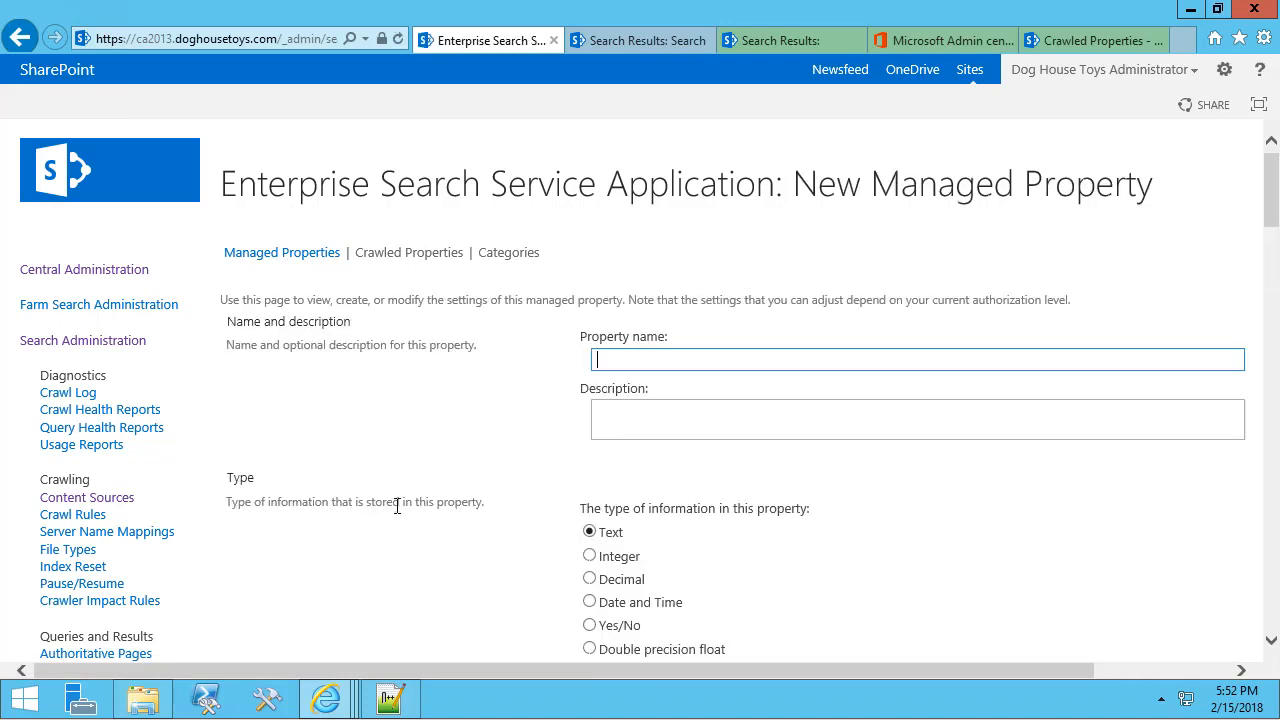
text(LastNameSort)
scroll(729, 460, down, 4)
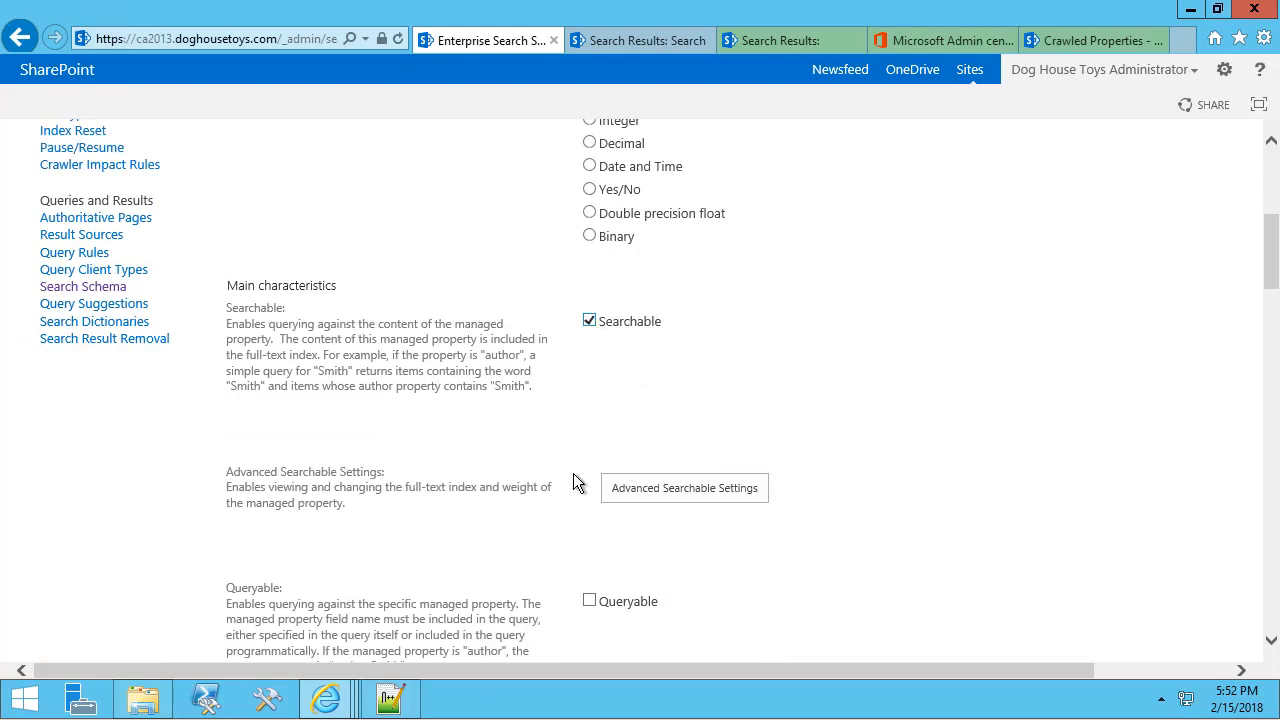
click(590, 601)
scroll(829, 612, down, 3)
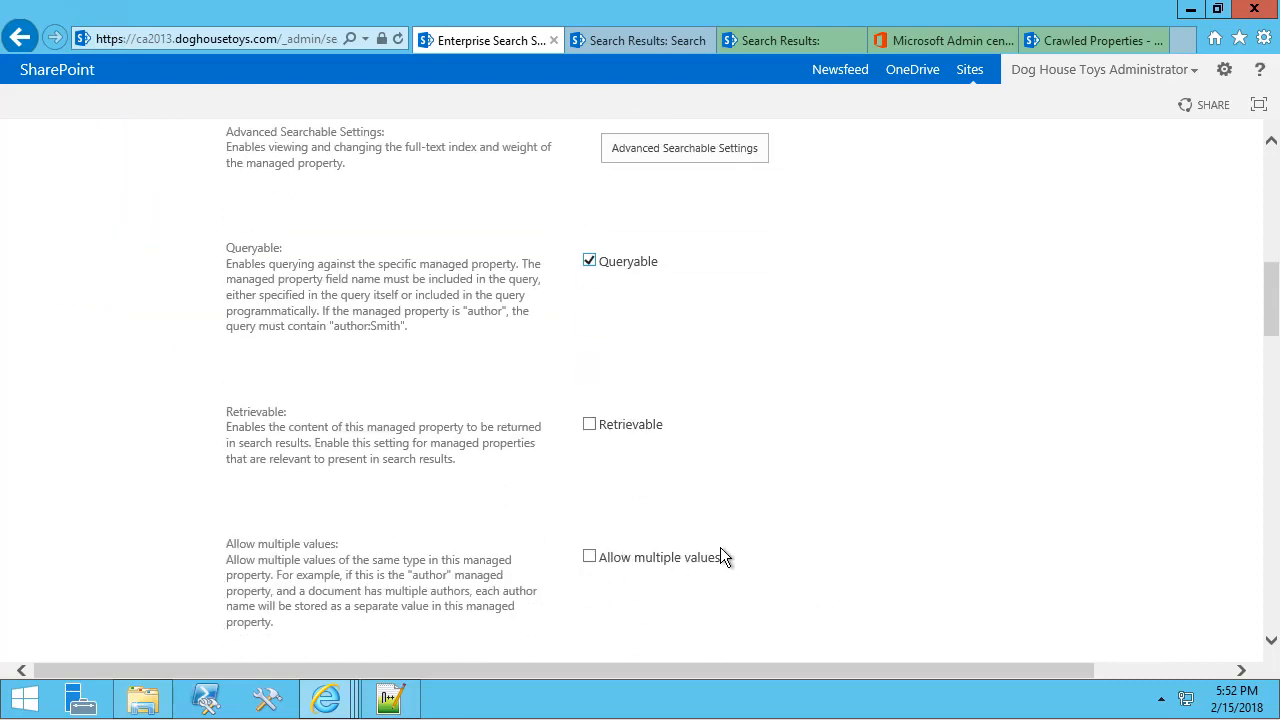
scroll(725, 552, down, 3)
click(697, 575)
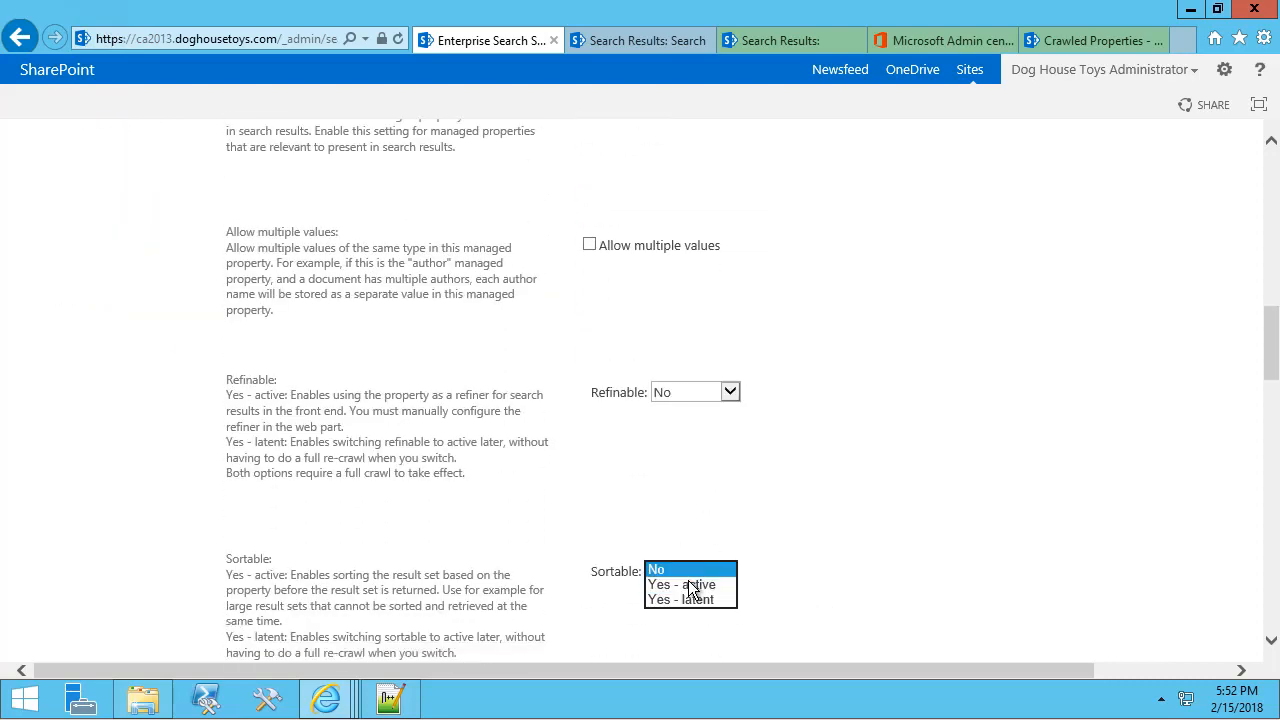
click(686, 588)
scroll(1001, 538, down, 5)
scroll(1005, 543, down, 7)
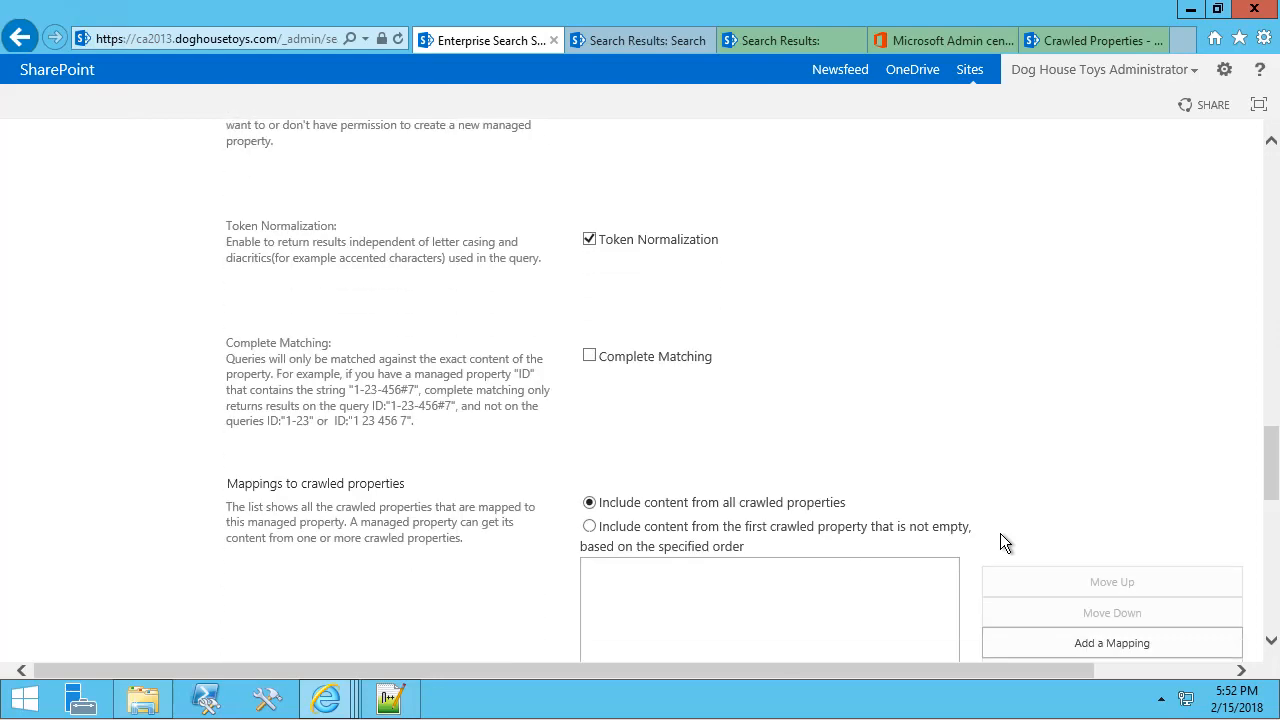
click(1086, 374)
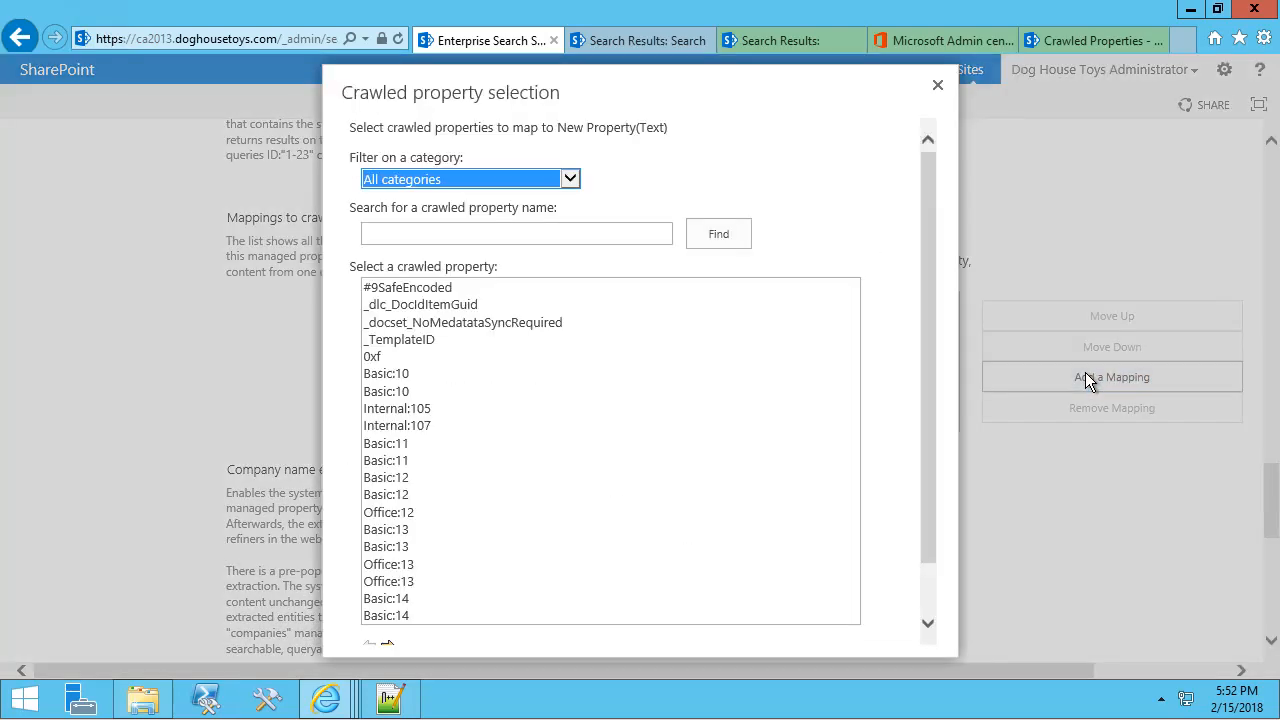
Map the People:LastName crawled property to LastNameSort.
click(570, 180)
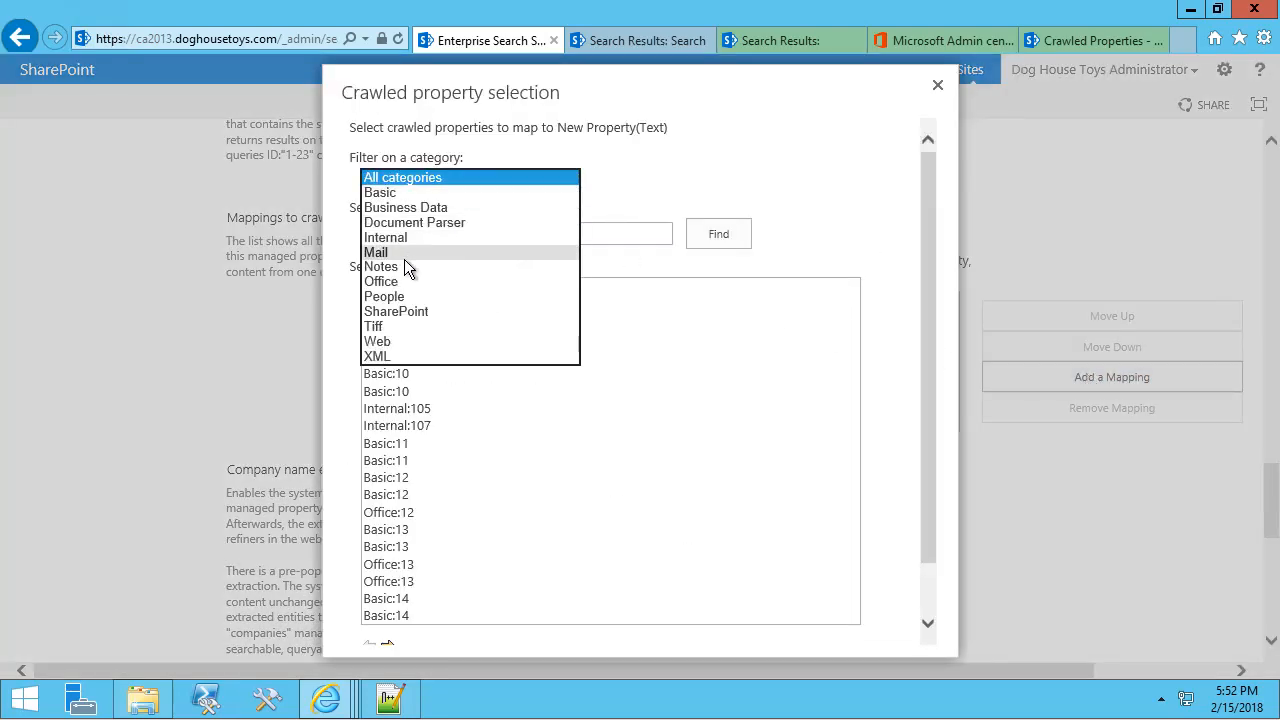
click(402, 297)
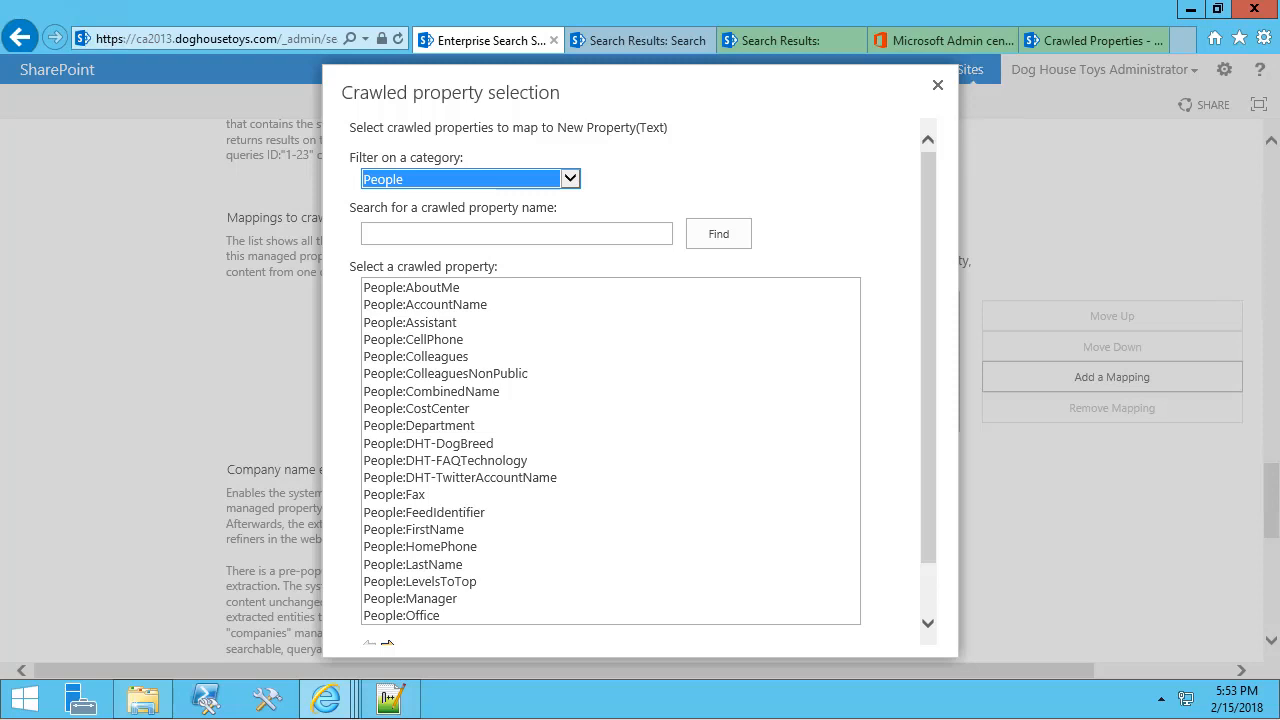
click(470, 563)
scroll(924, 590, down, 2)
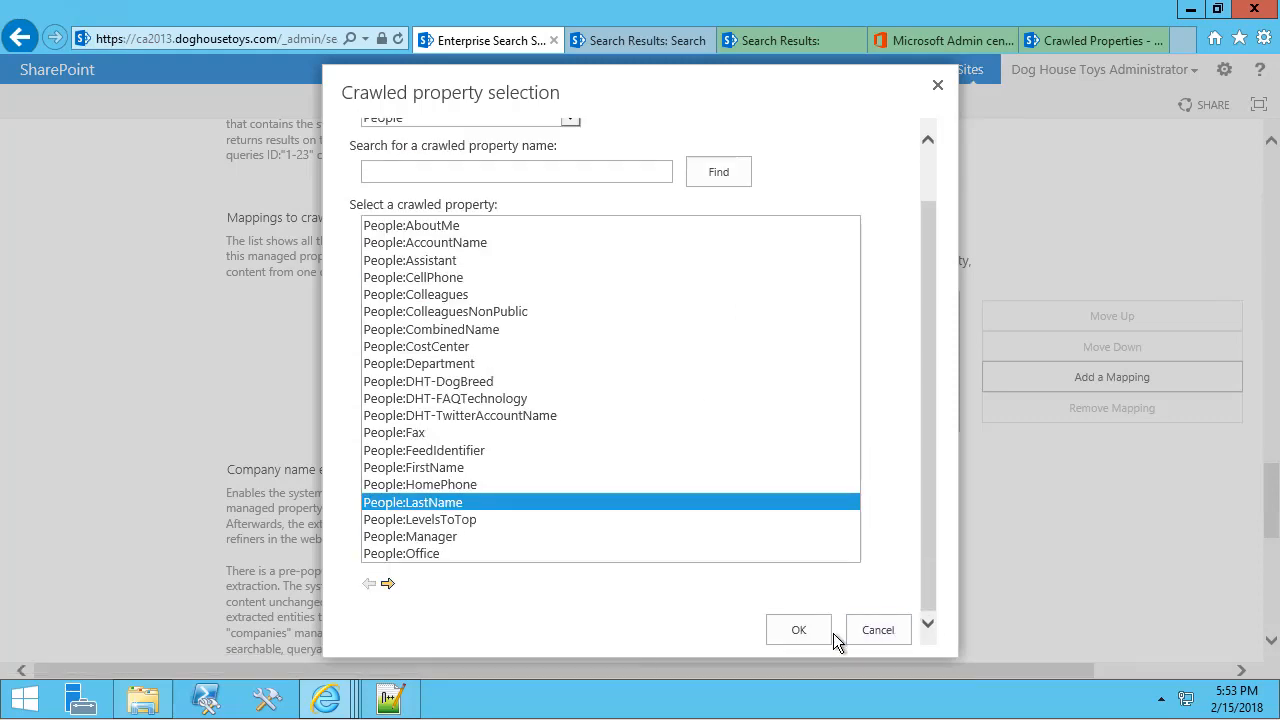
click(800, 634)
Add People:SPS-PhoneticLastName from the People category as a second mapping.
click(1052, 378)
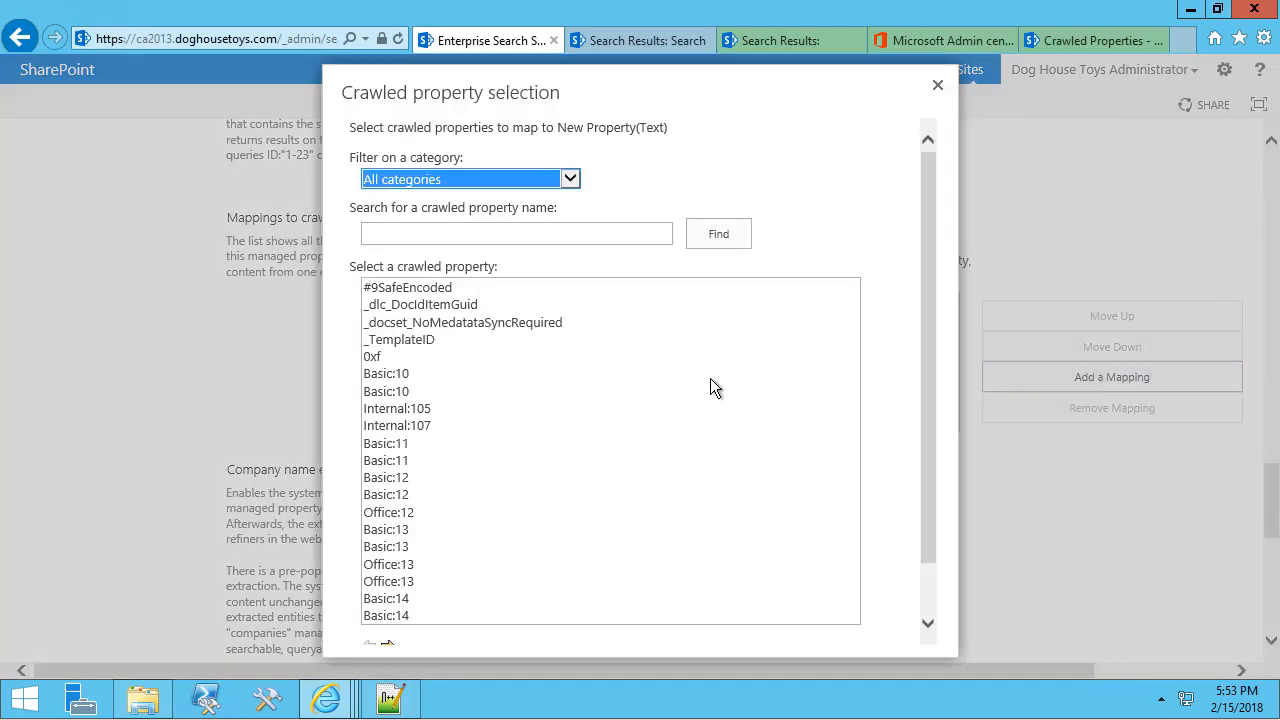
click(440, 178)
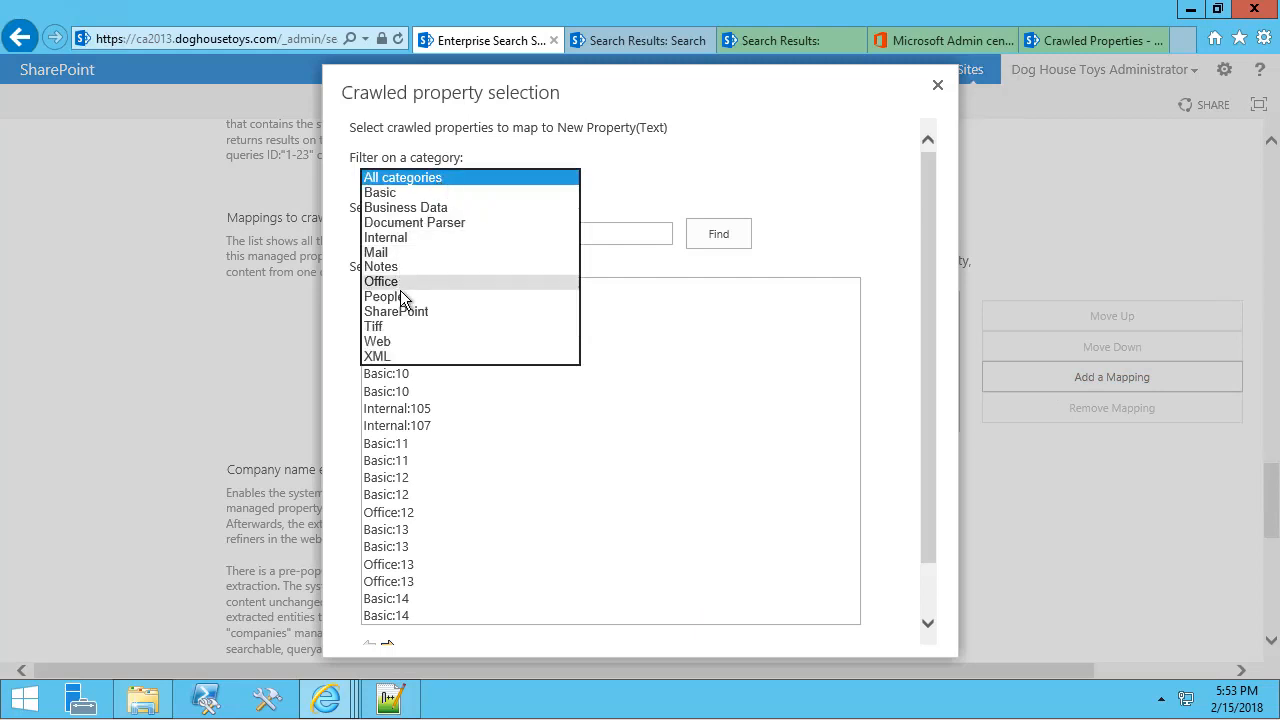
click(410, 296)
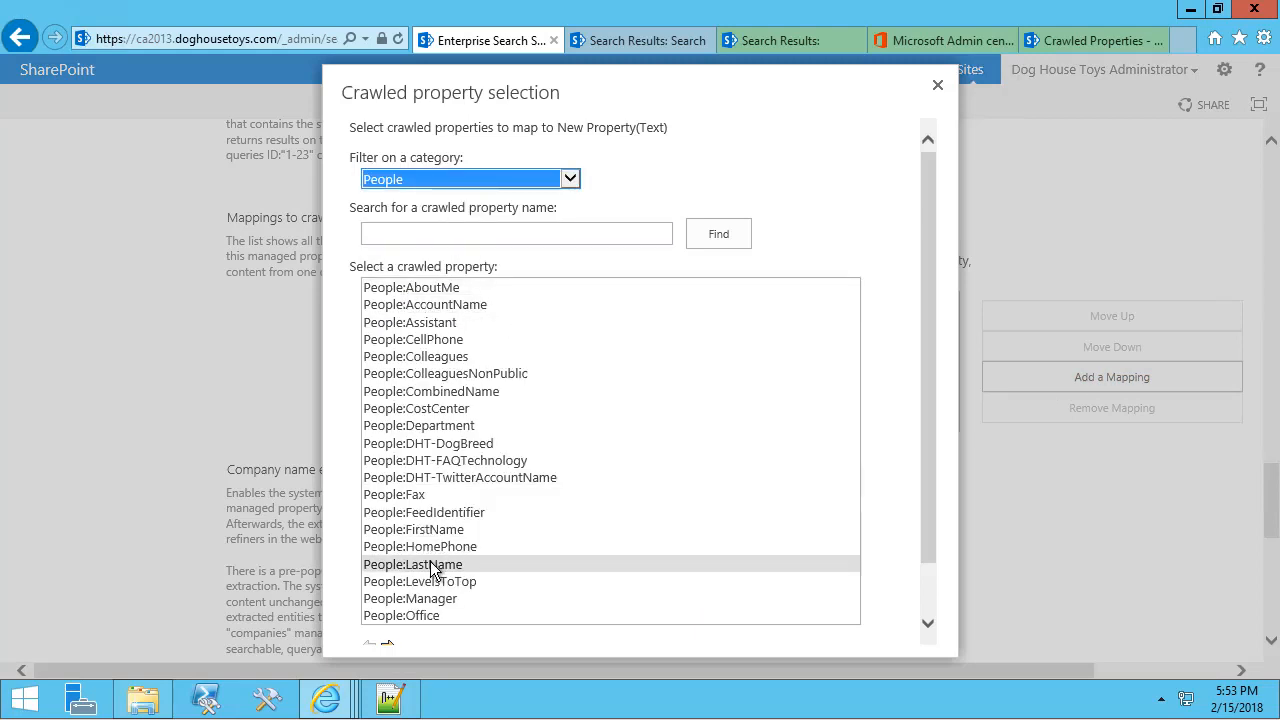
click(933, 591)
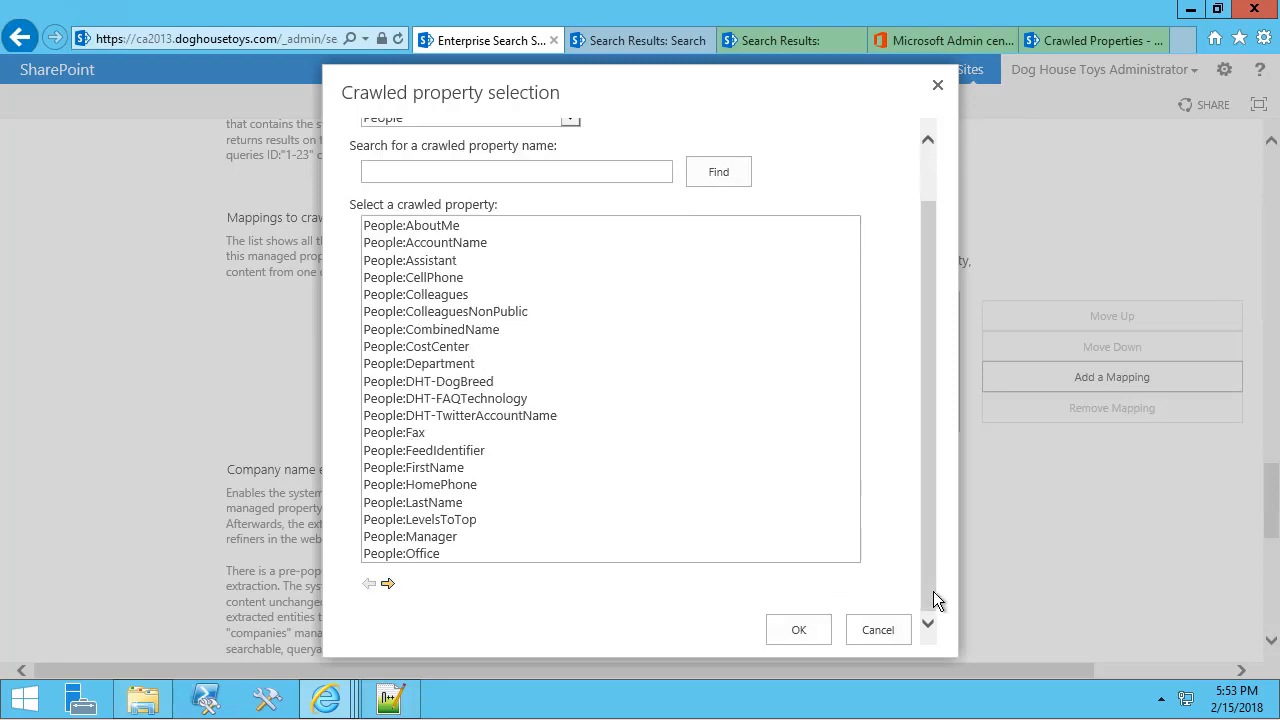
click(389, 587)
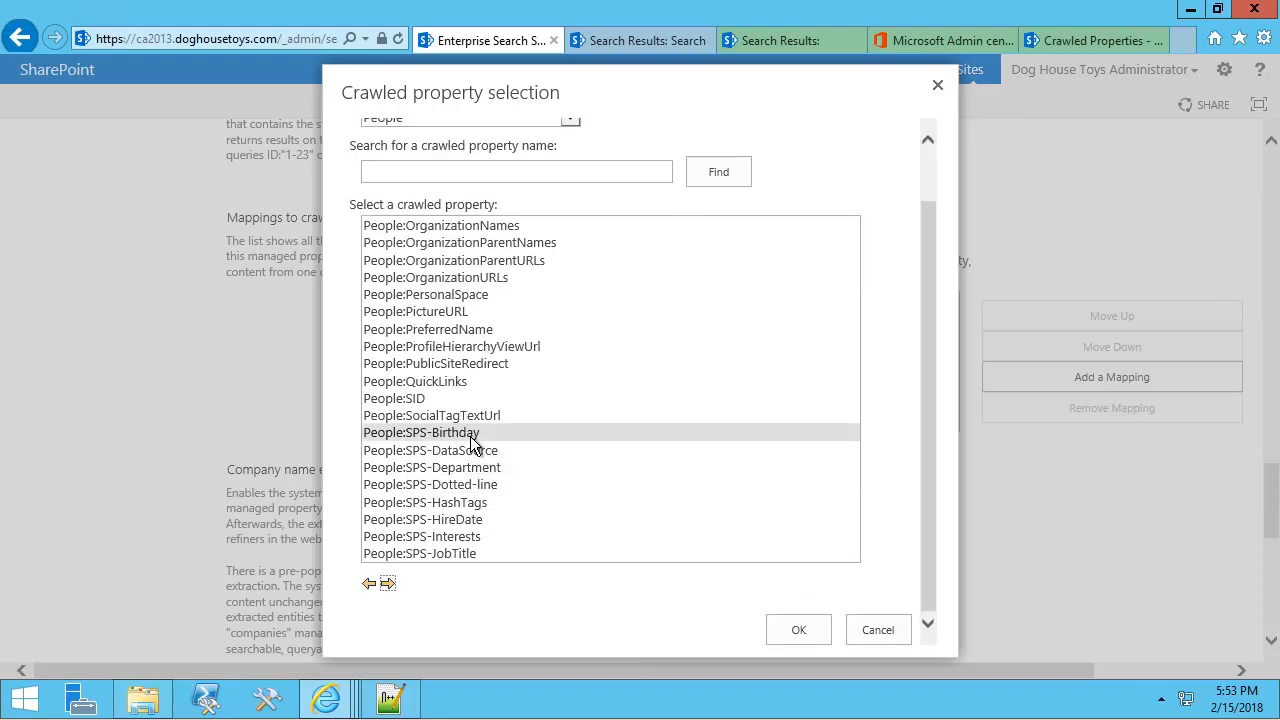
click(388, 584)
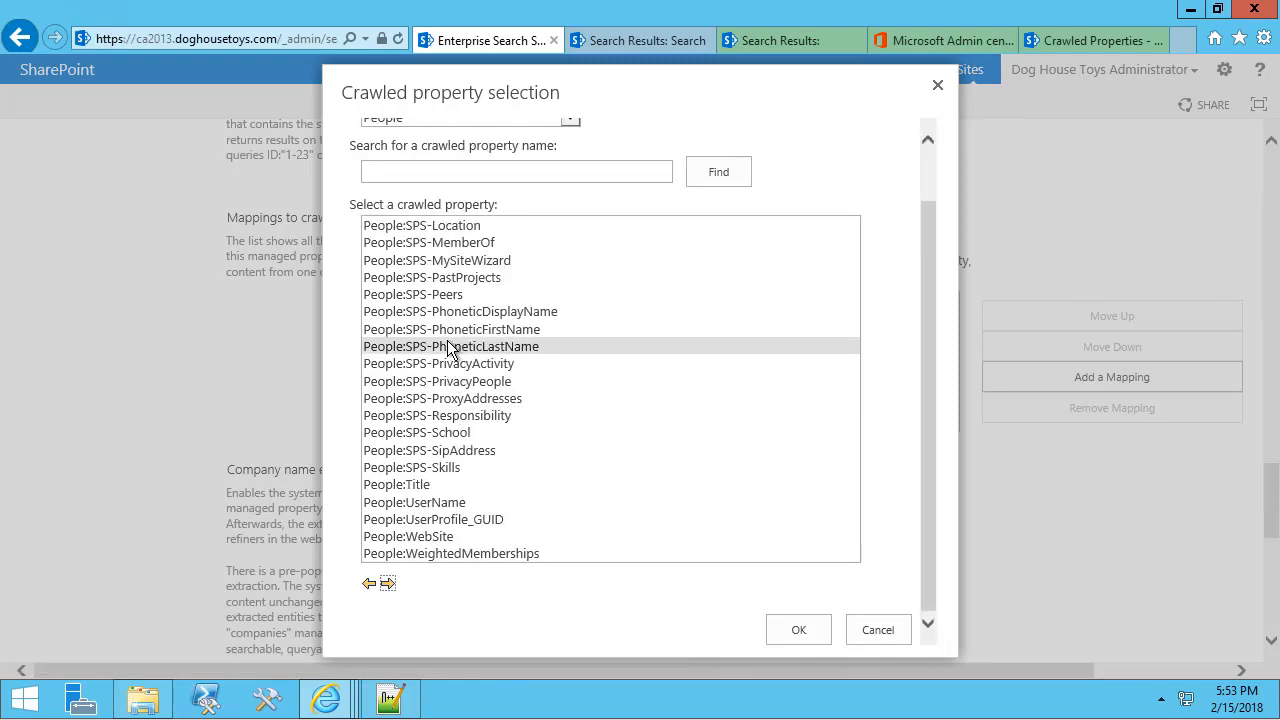
click(481, 348)
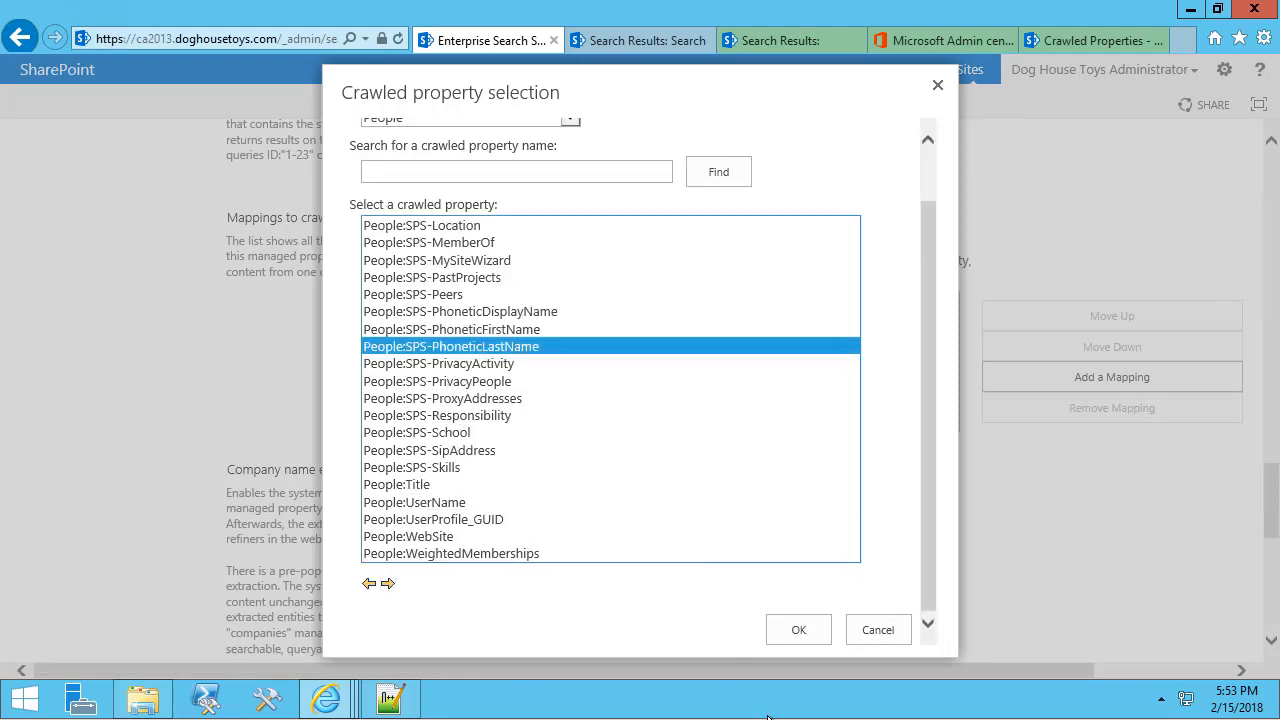
click(796, 631)
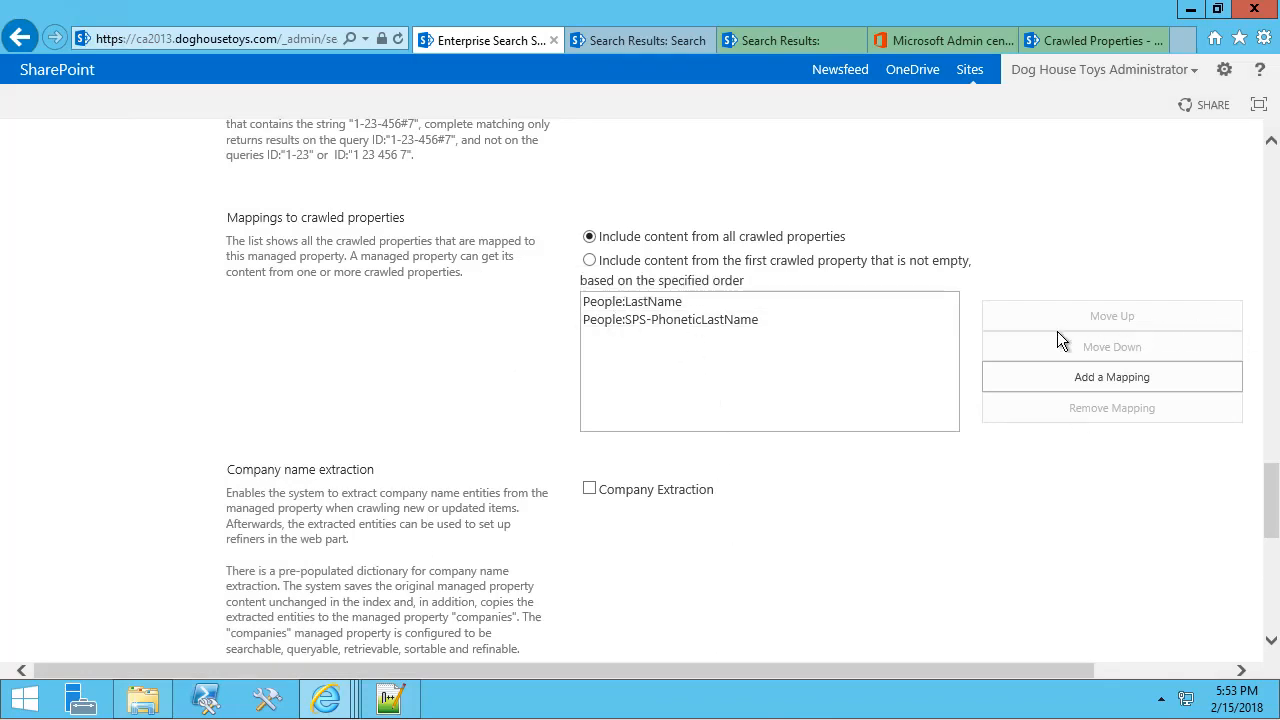
Use content from the first non-empty crawled property and save LastNameSort.
click(590, 262)
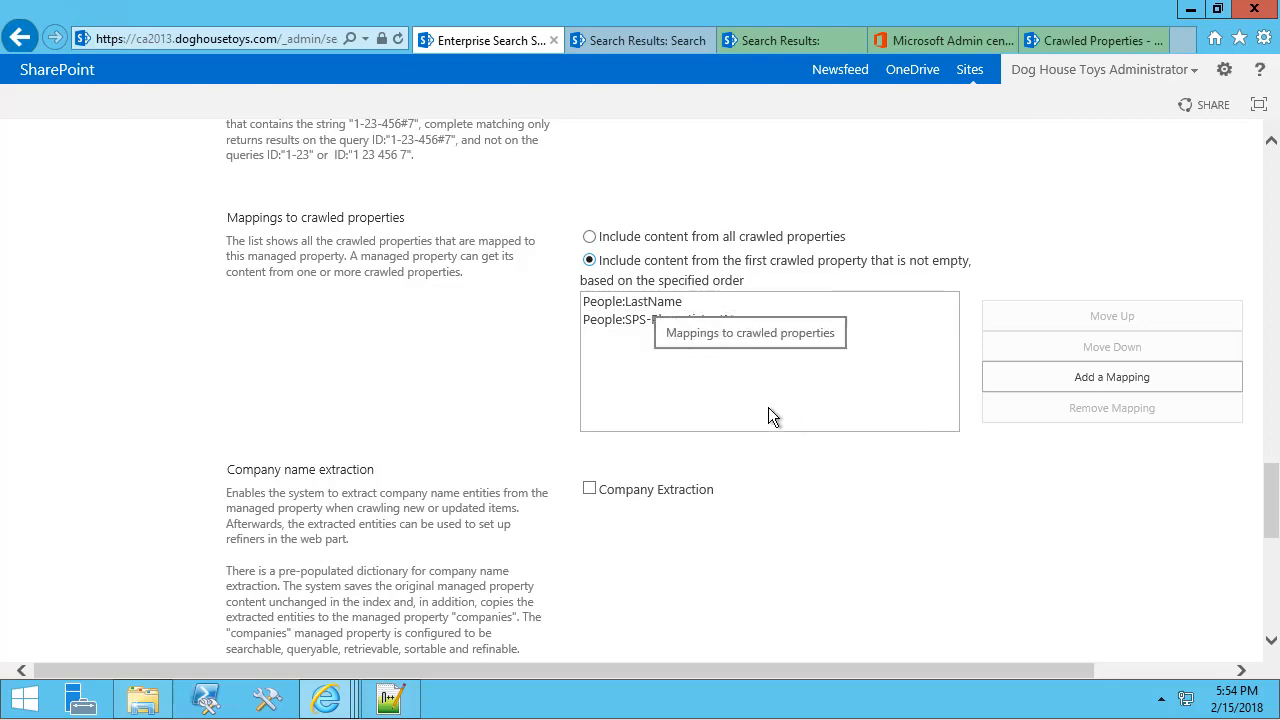
scroll(768, 417, down, 8)
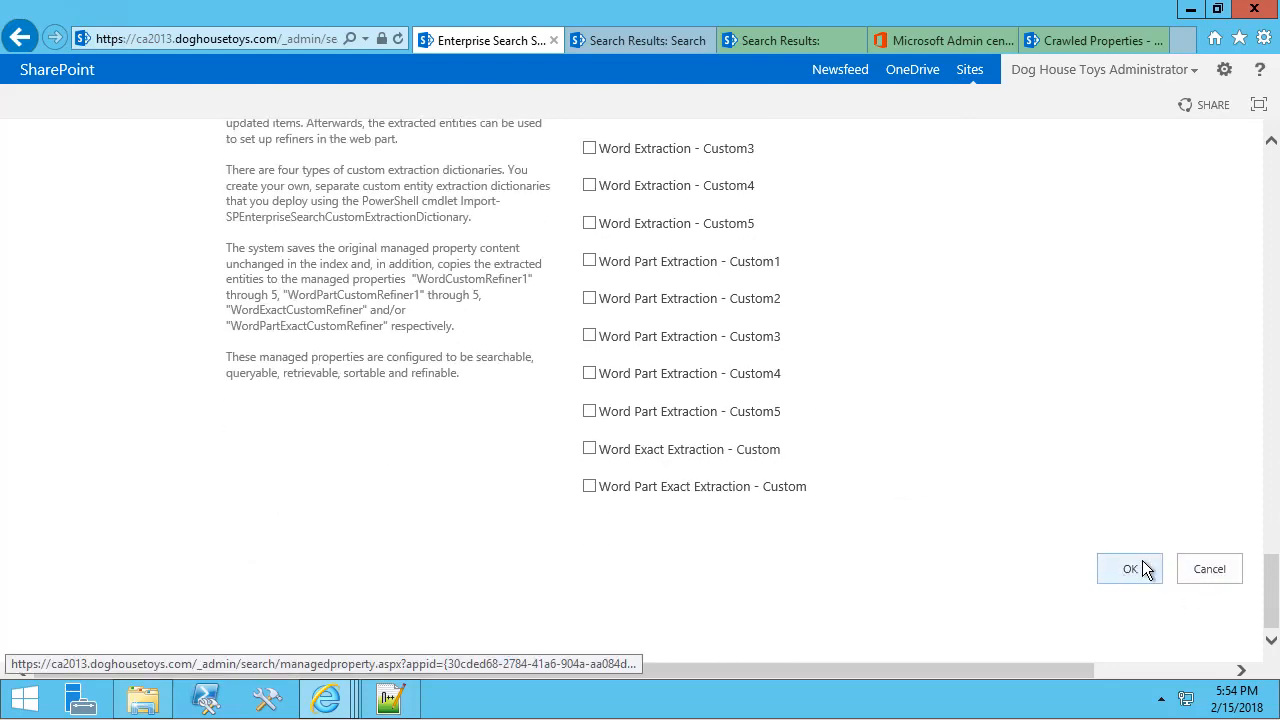
click(1208, 571)
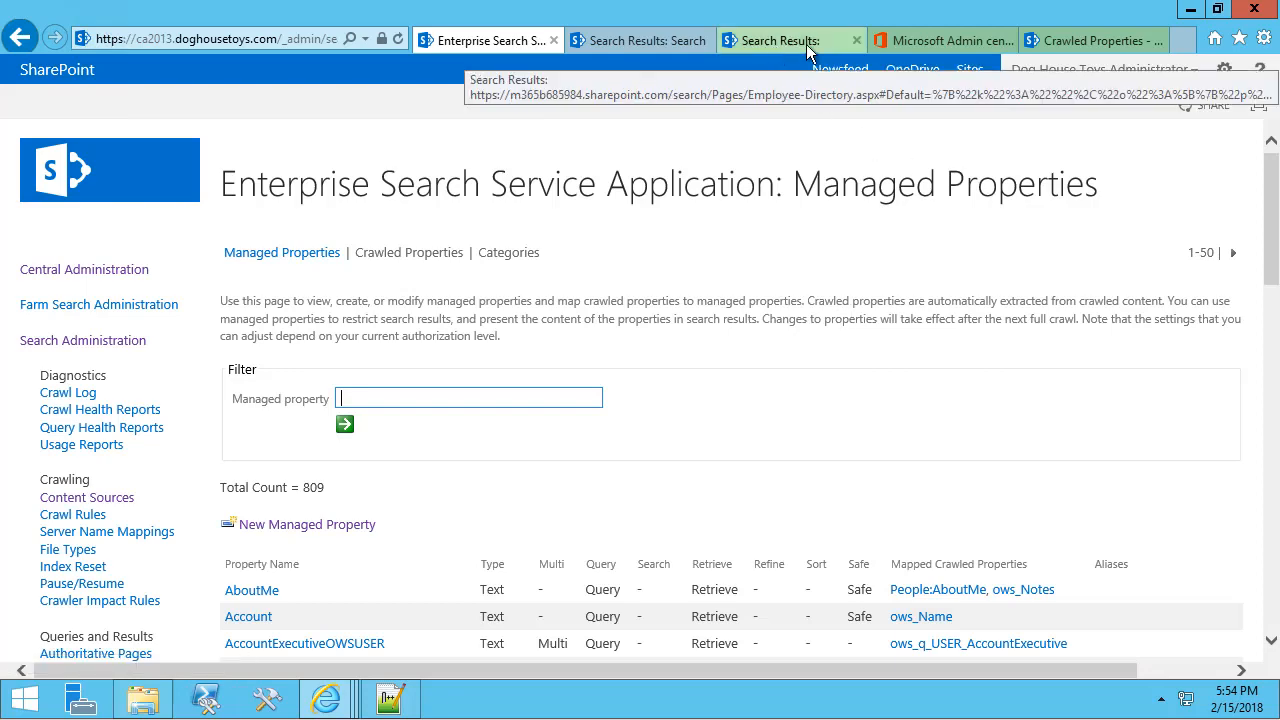
In SharePoint Online, filter the managed properties list by 'refinables'.
click(1075, 44)
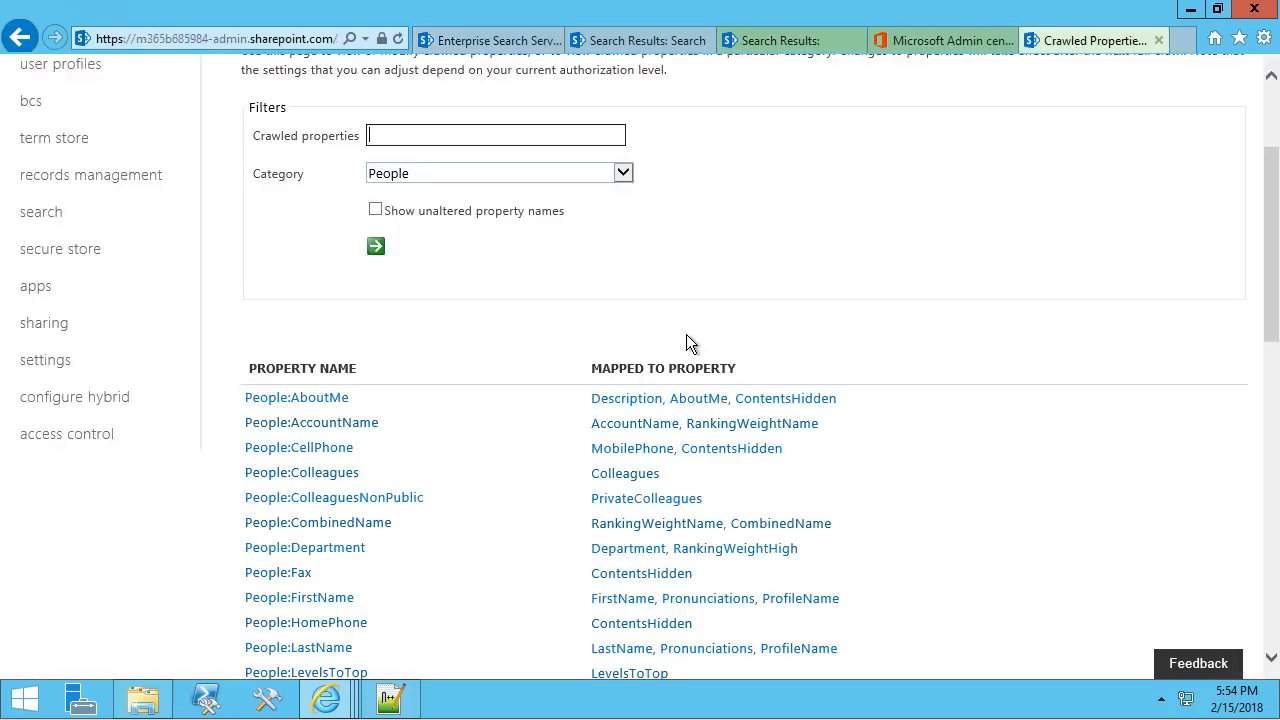
scroll(686, 334, up, 3)
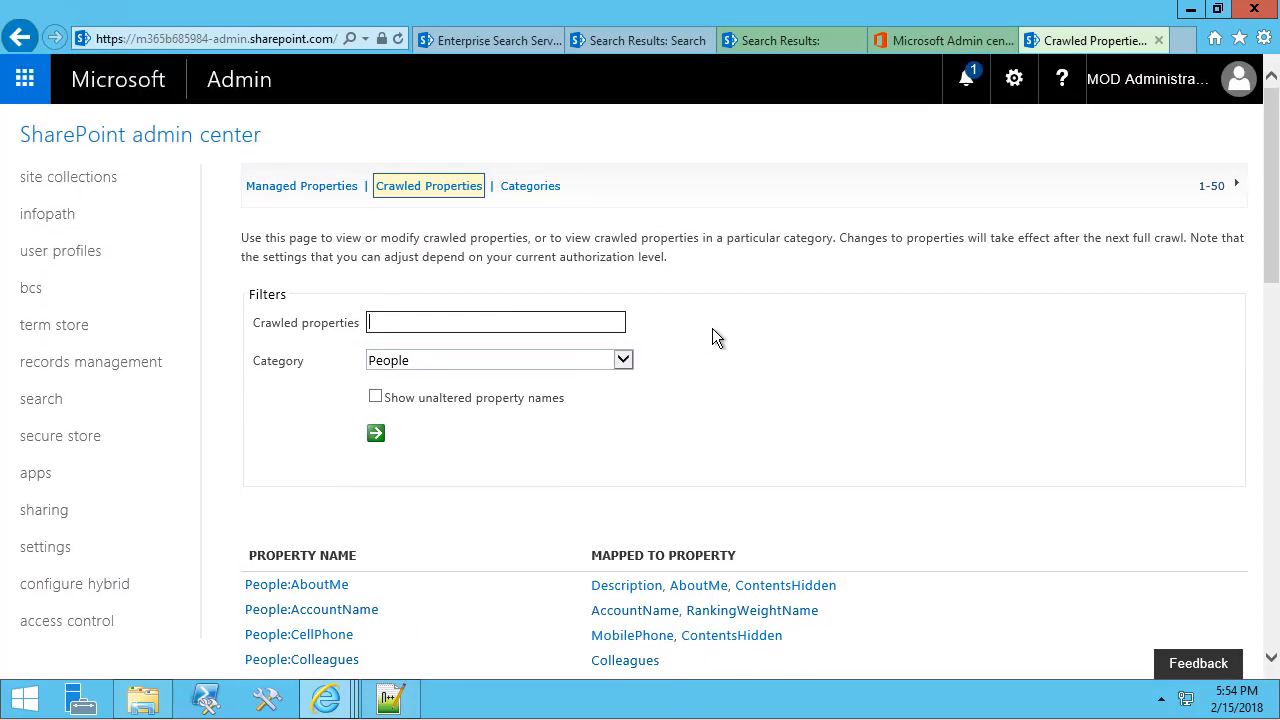
click(302, 188)
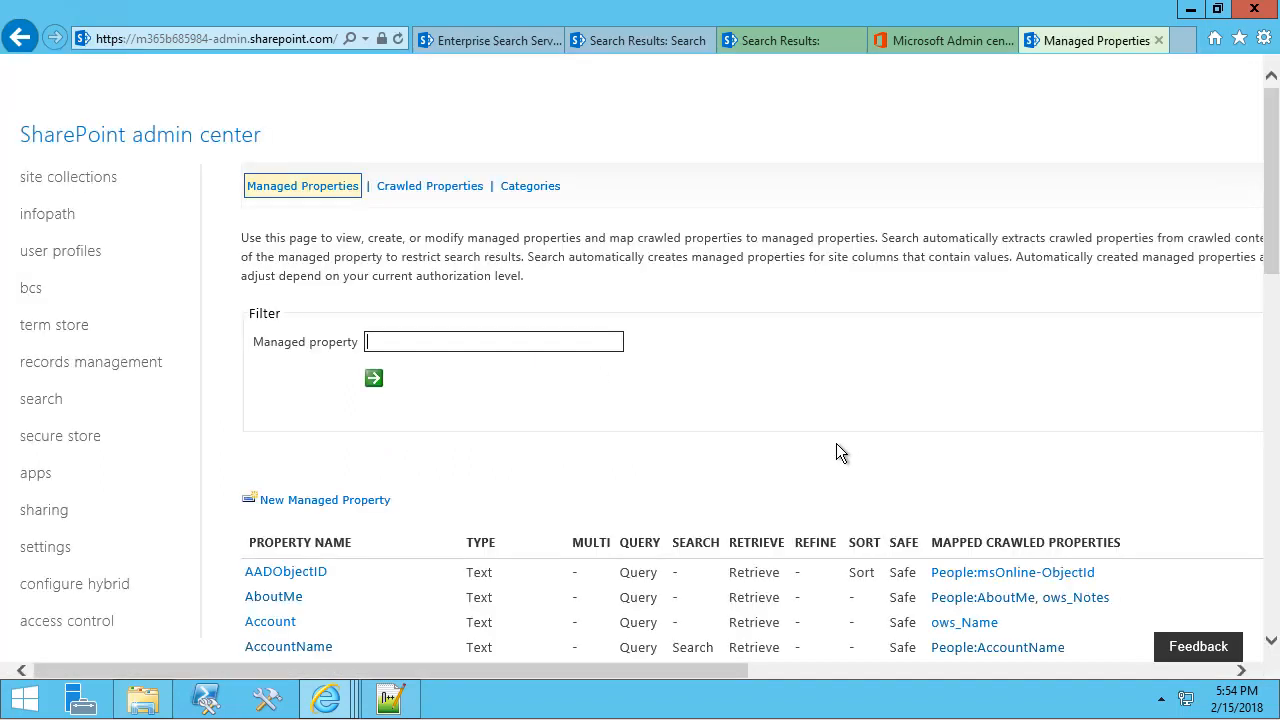
scroll(818, 436, down, 3)
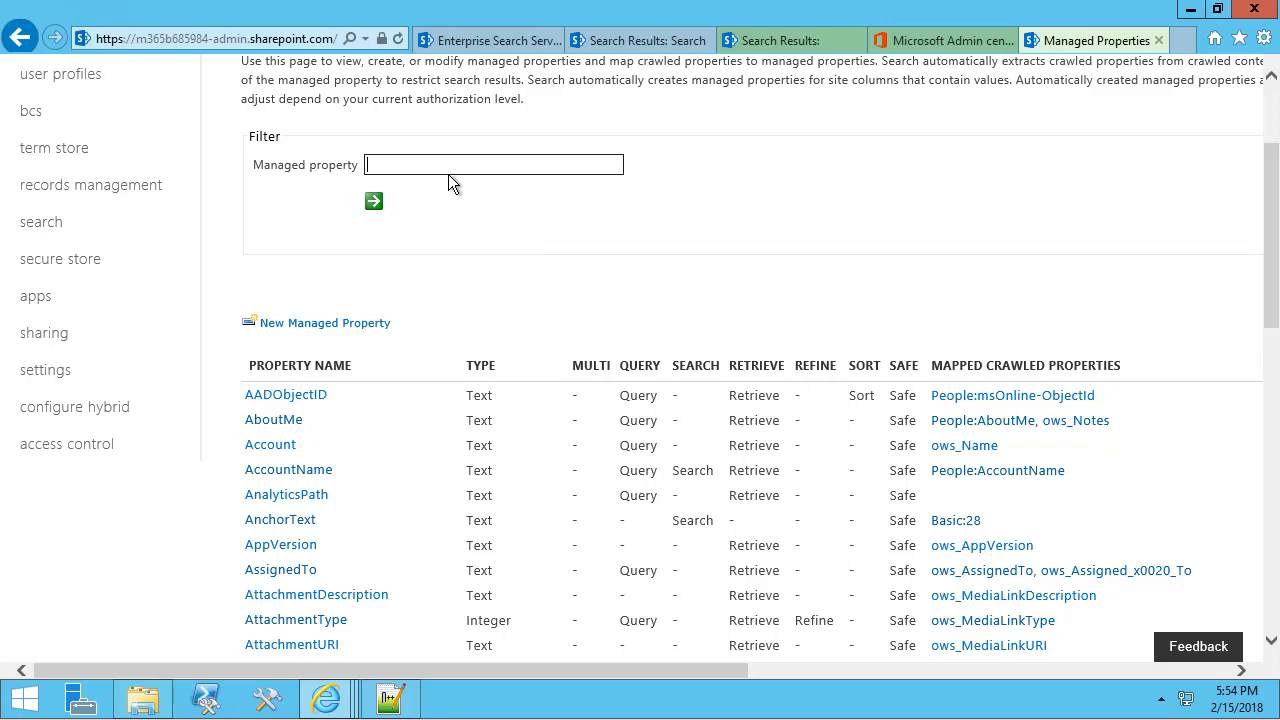
text(refinables)
key(Return)
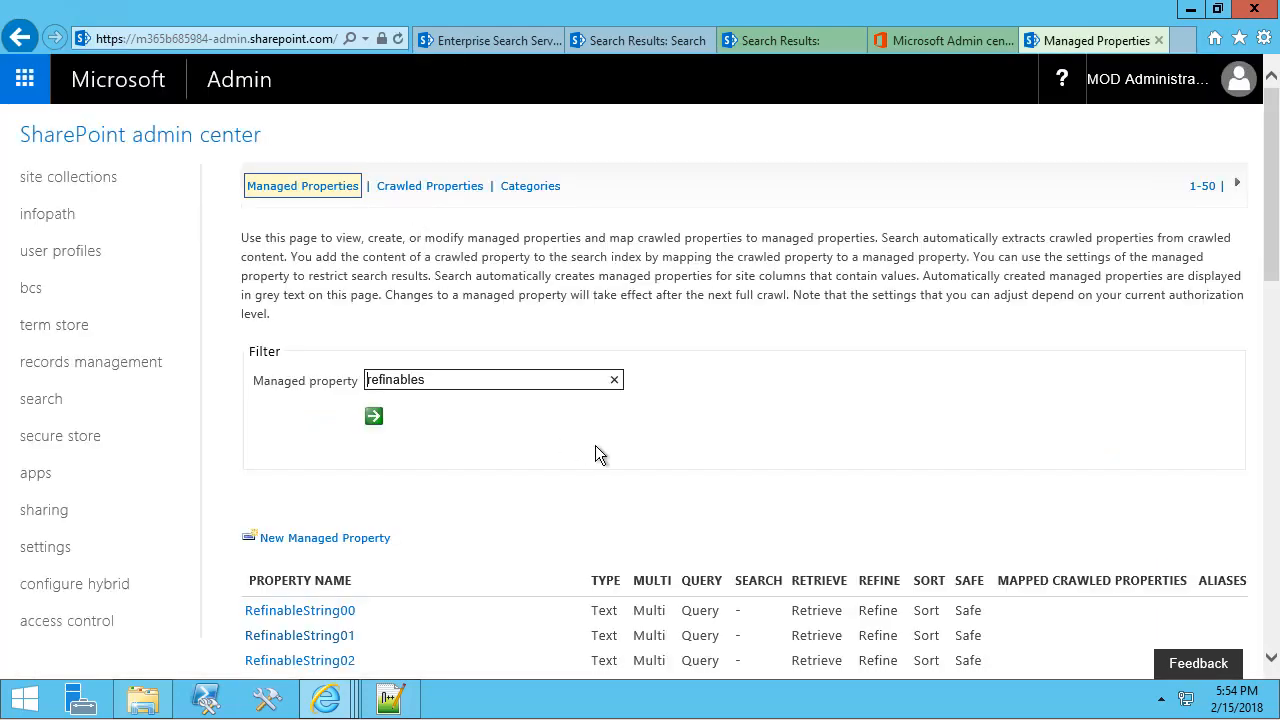
Review RefinableString00's Sort value and edit/map settings, then go back to Managed Properties.
scroll(597, 453, down, 4)
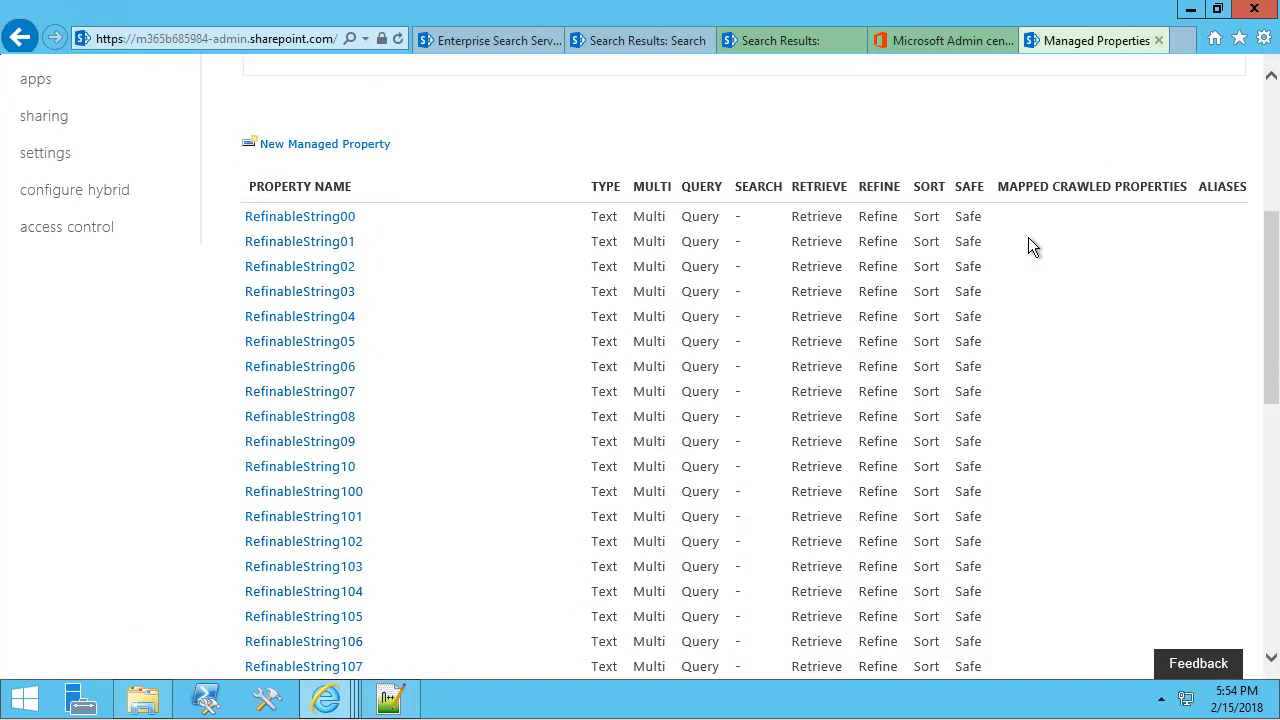
drag(914, 216, 941, 215)
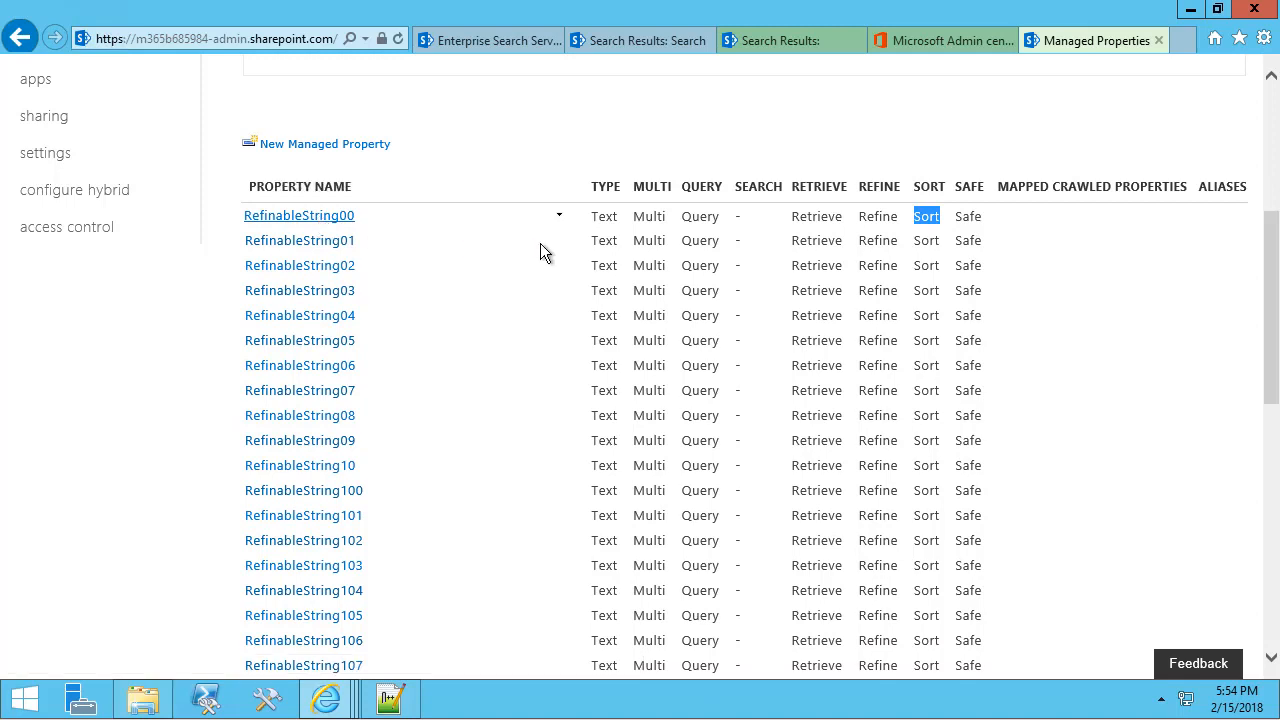
click(558, 215)
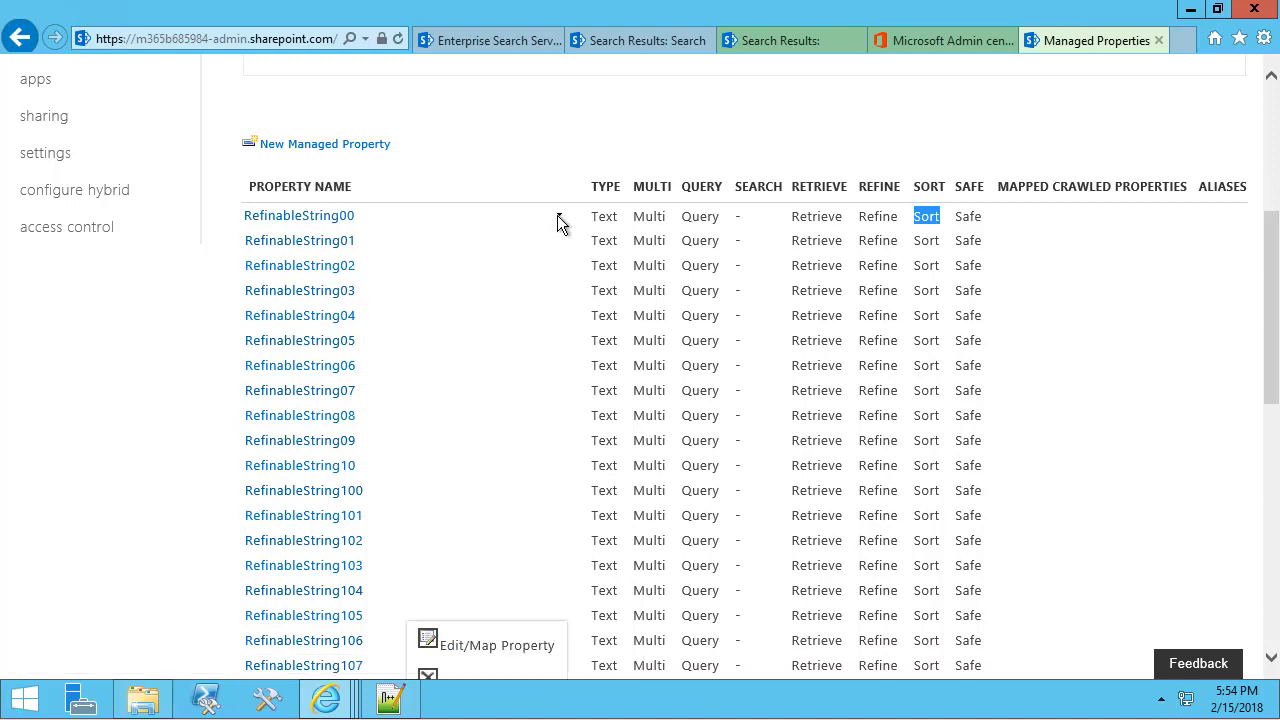
click(476, 647)
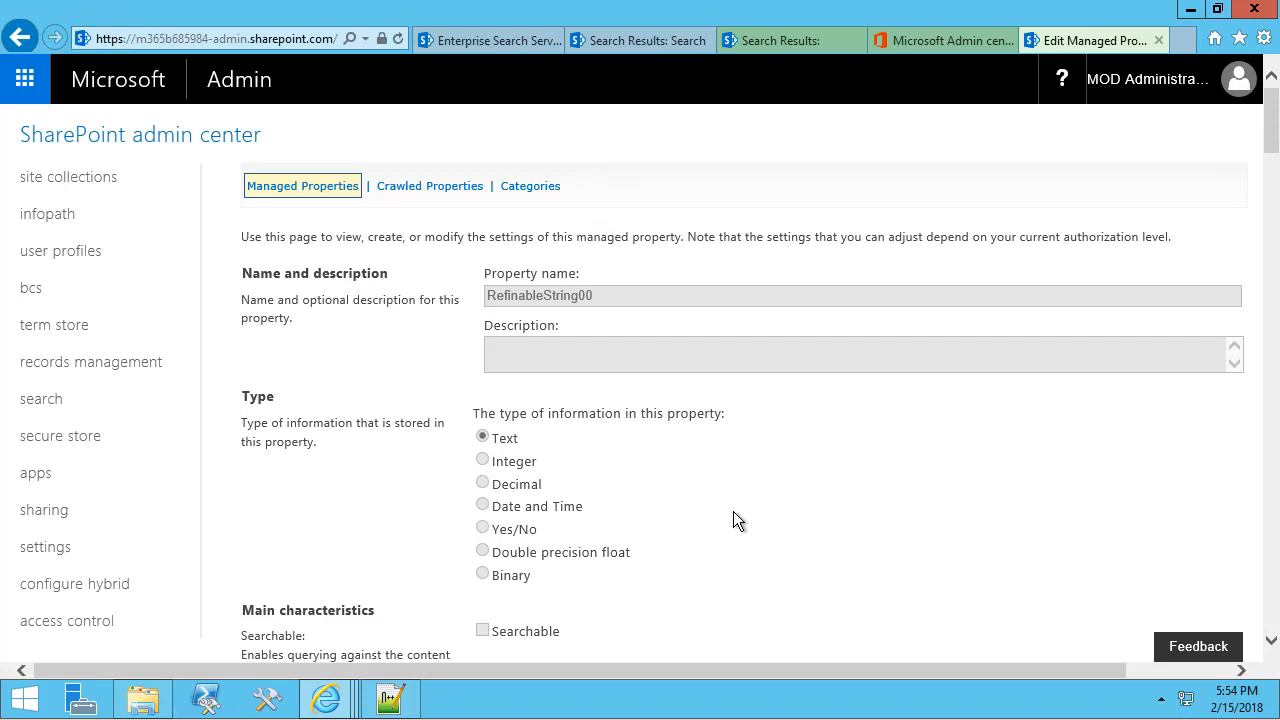
scroll(731, 516, down, 10)
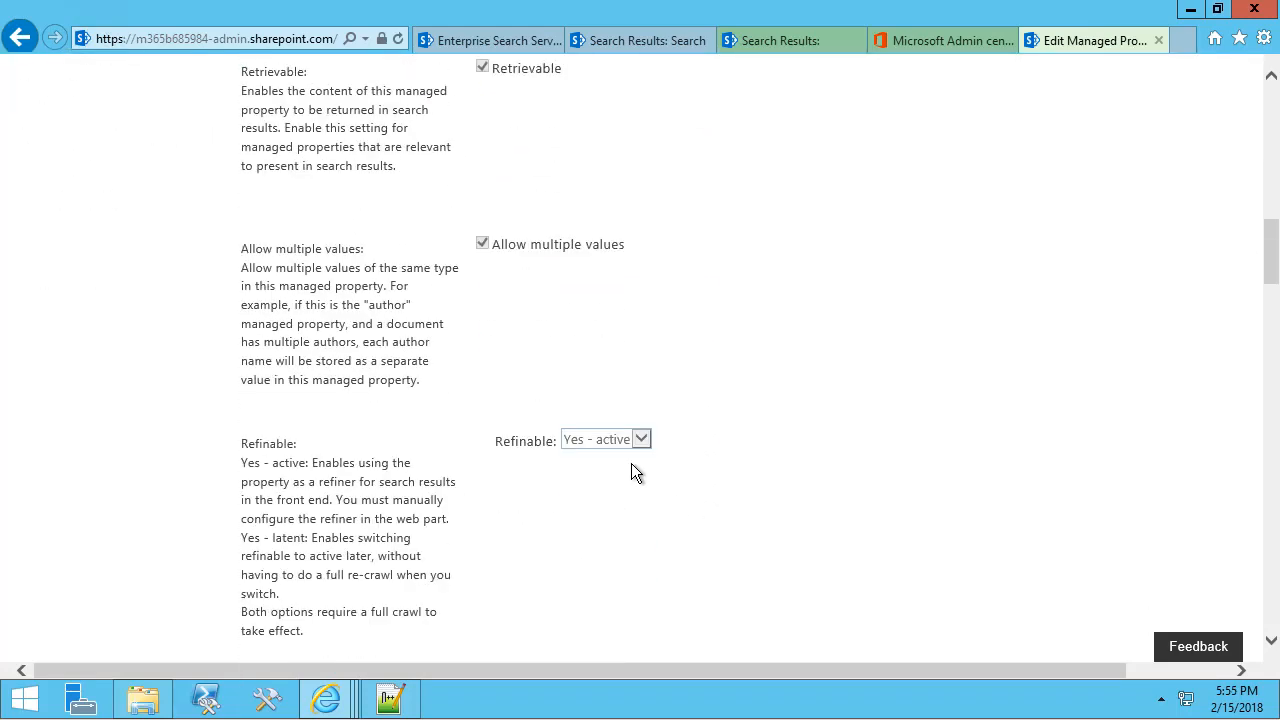
scroll(605, 440, up, 10)
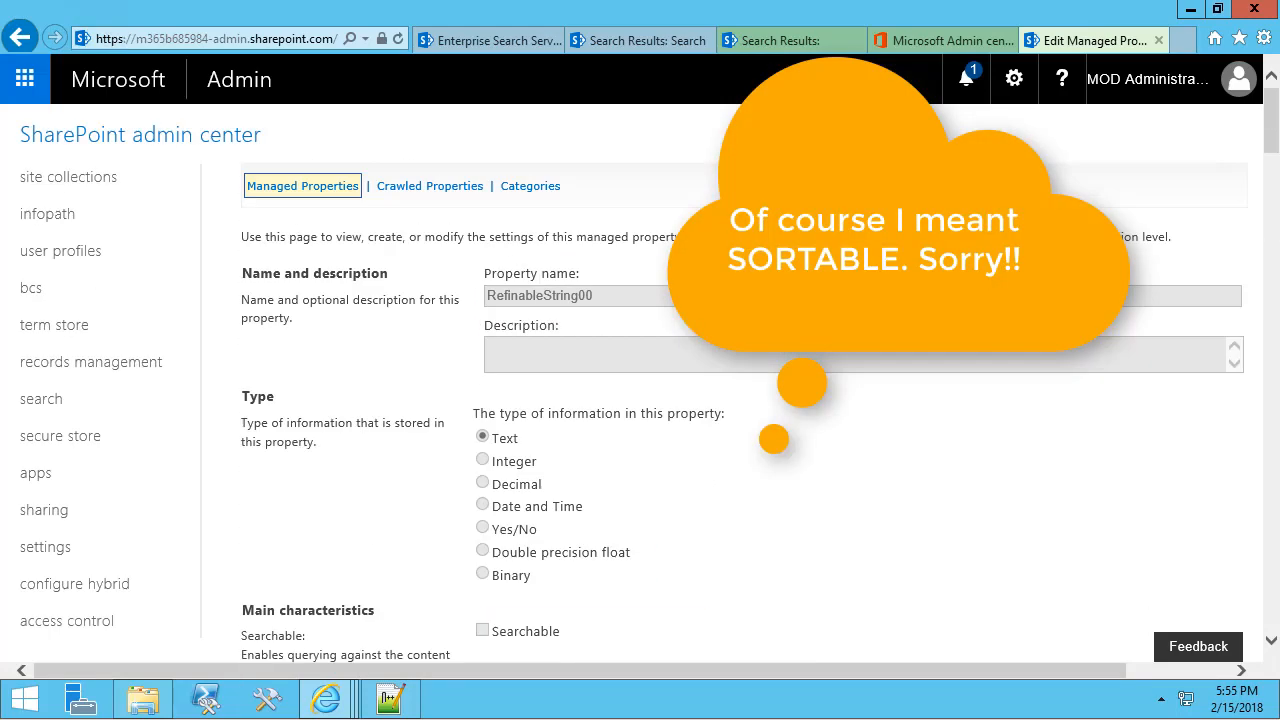
click(315, 197)
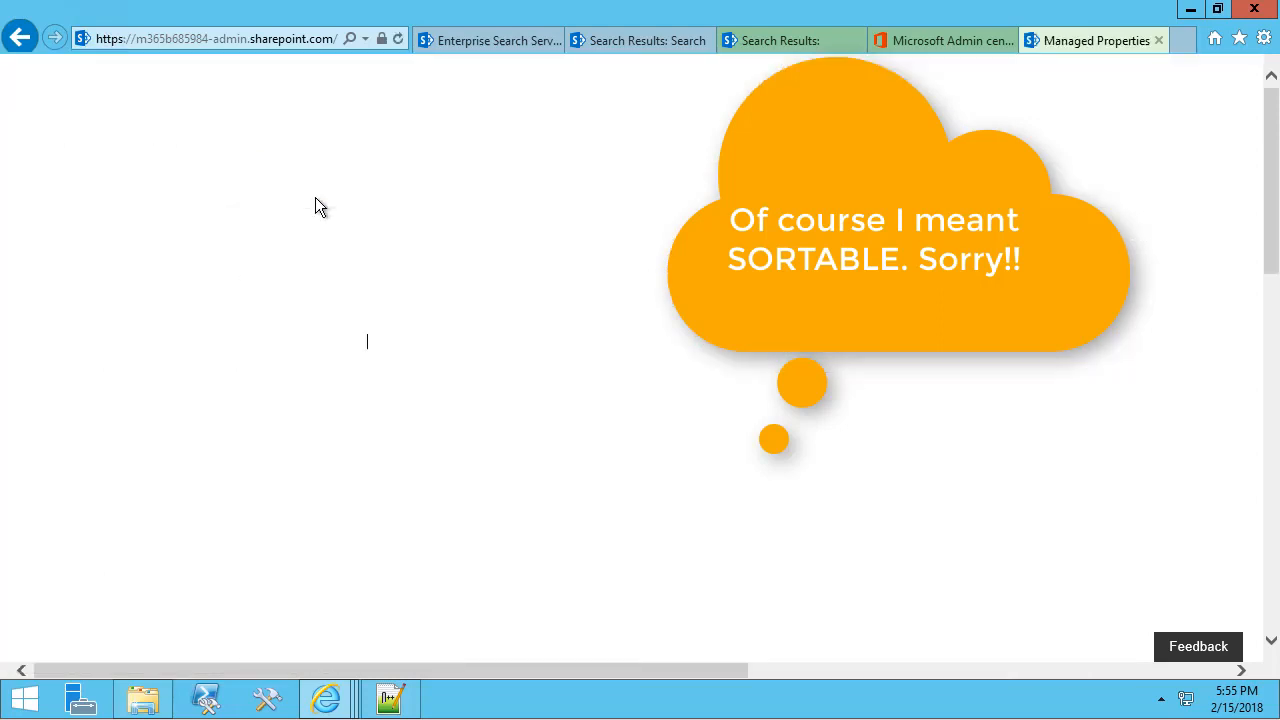
Filter managed properties by 'Last' and highlight LastName's sortable Sort value.
text(Last)
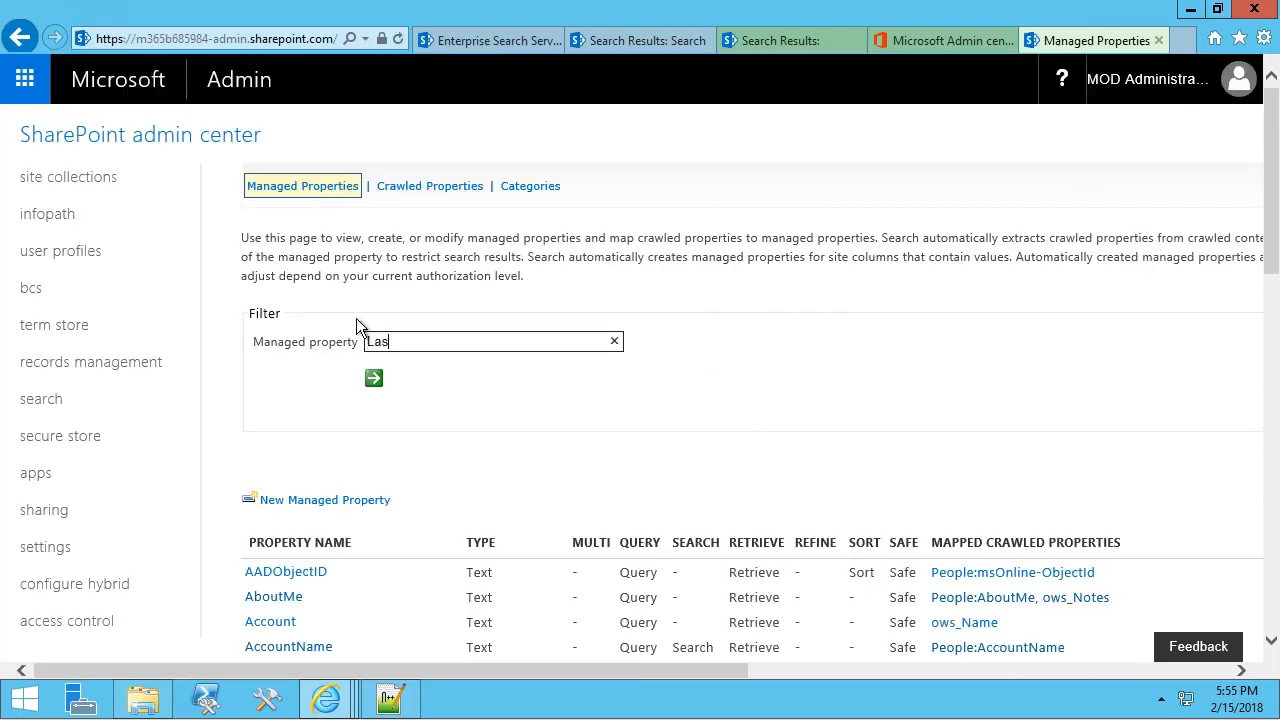
click(374, 380)
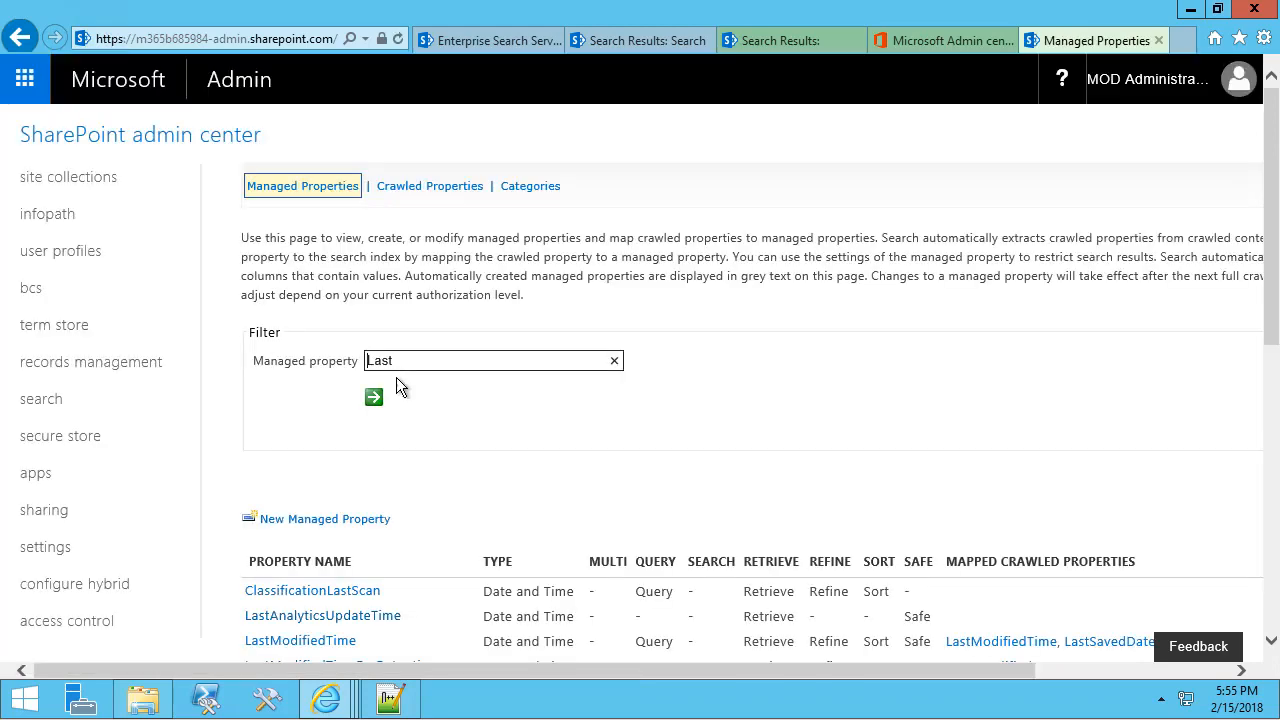
scroll(408, 385, down, 4)
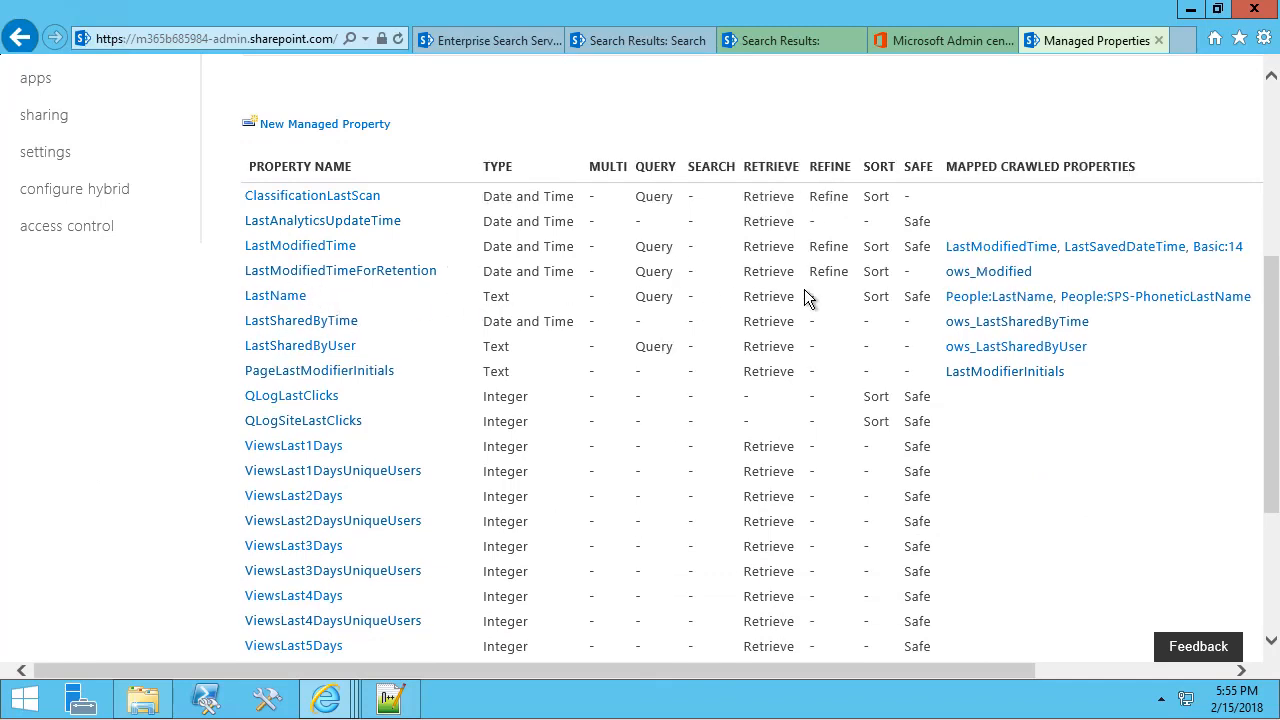
drag(856, 296, 895, 300)
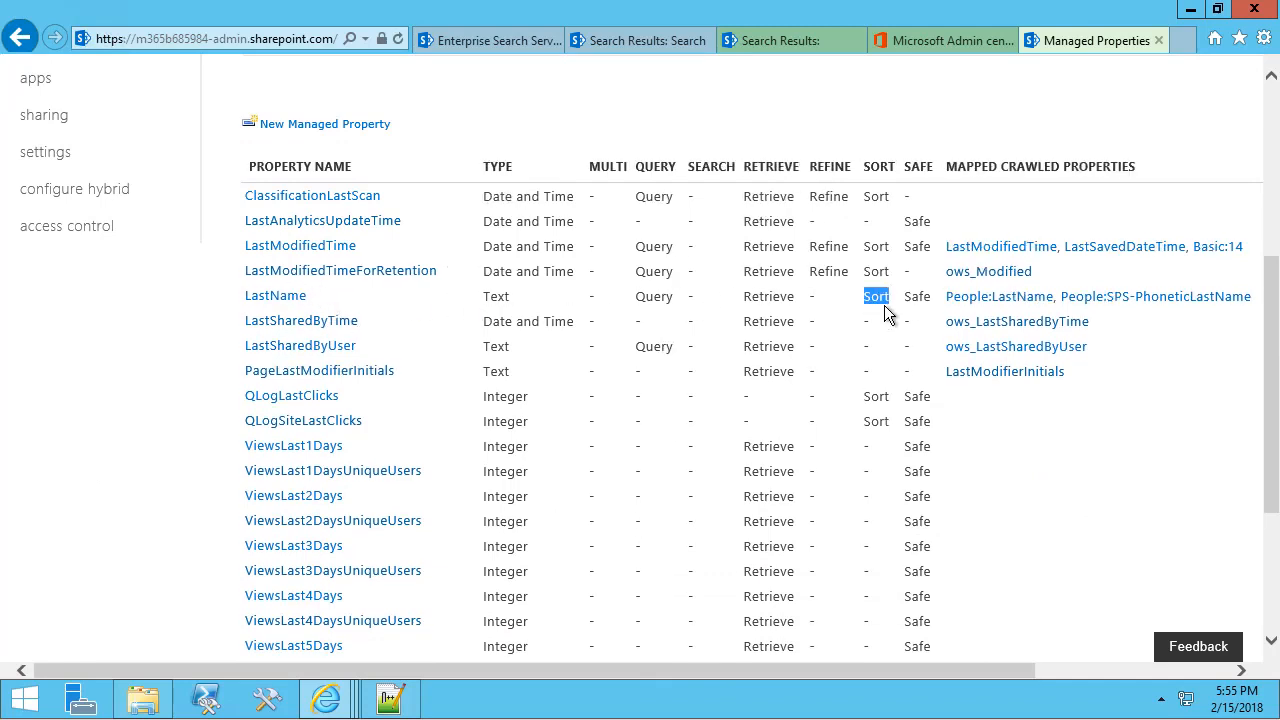
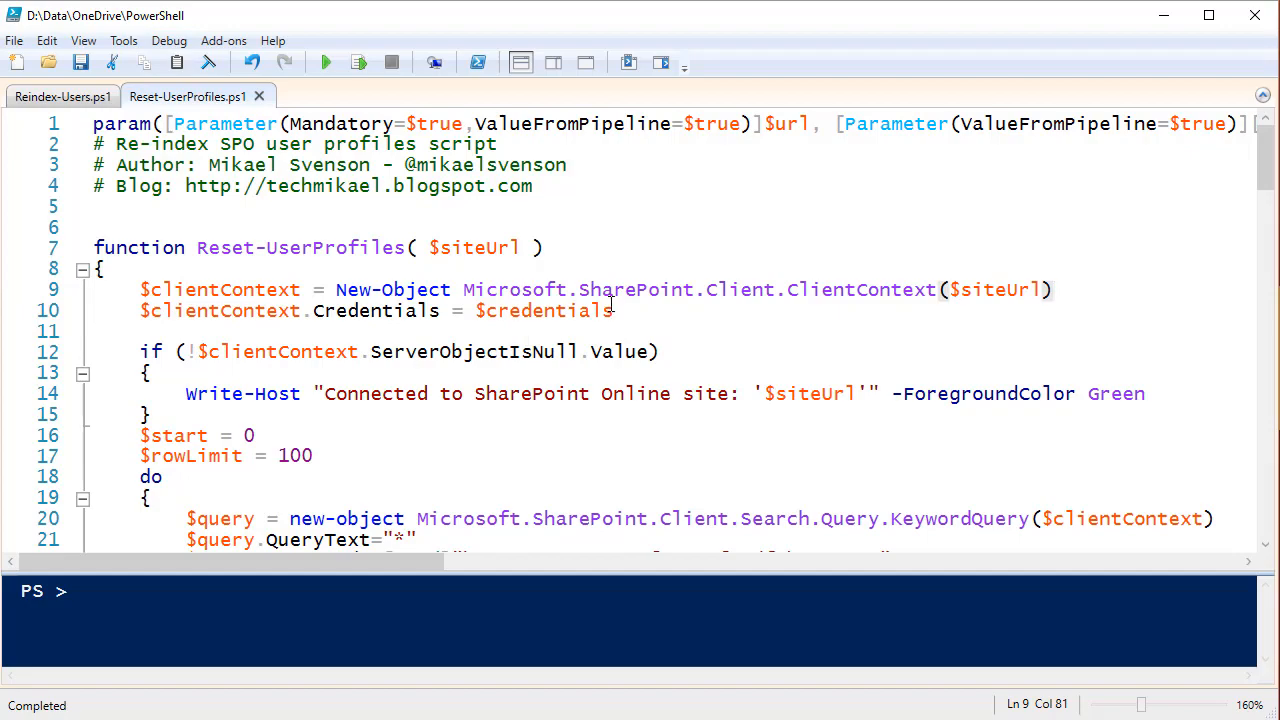
Review the PnP module folder and $csomPath DLL lines 91-92 in Reset-UserProfiles.ps1, then bring up Reindex-Users.ps1.
scroll(611, 305, down, 7)
scroll(611, 305, down, 4)
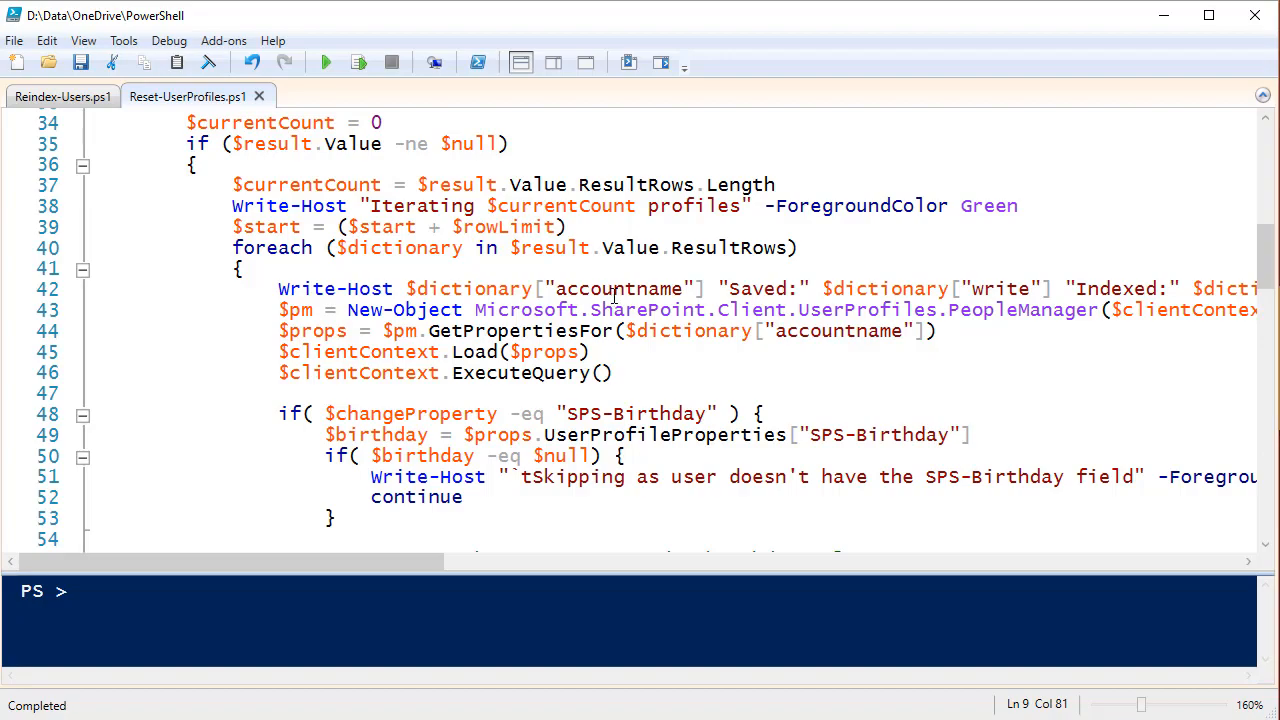
scroll(617, 295, down, 8)
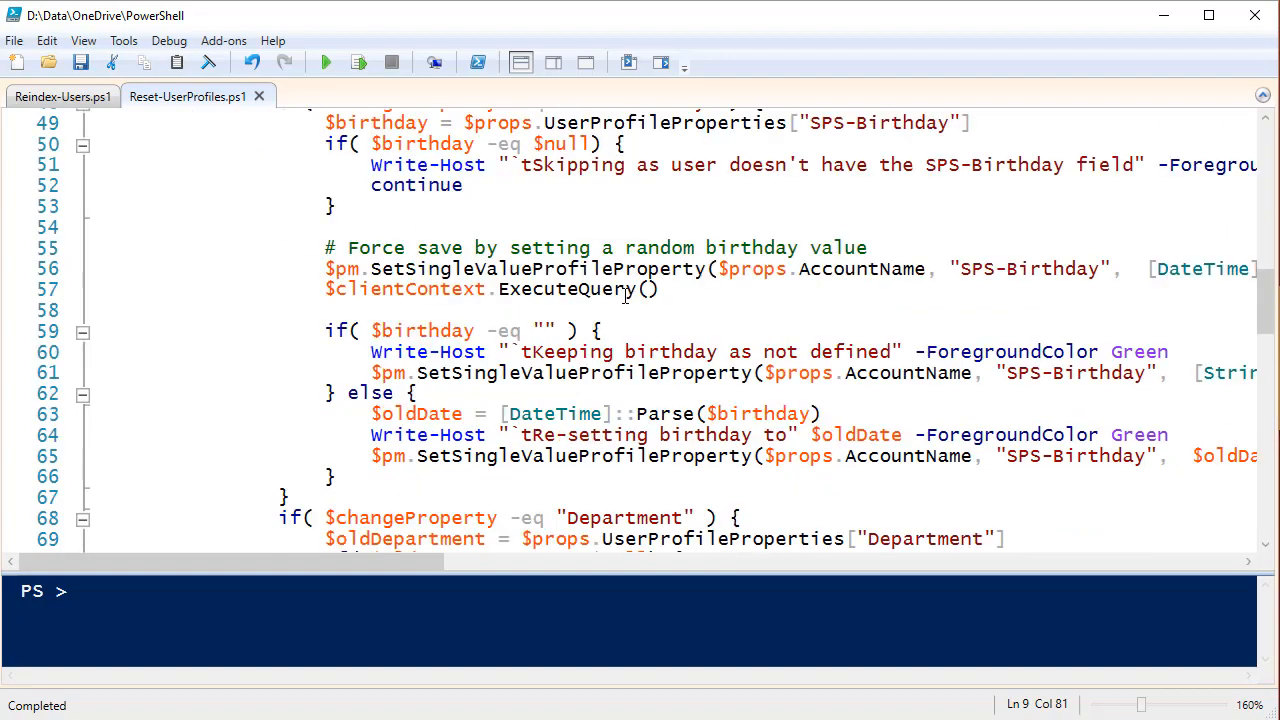
scroll(625, 296, down, 9)
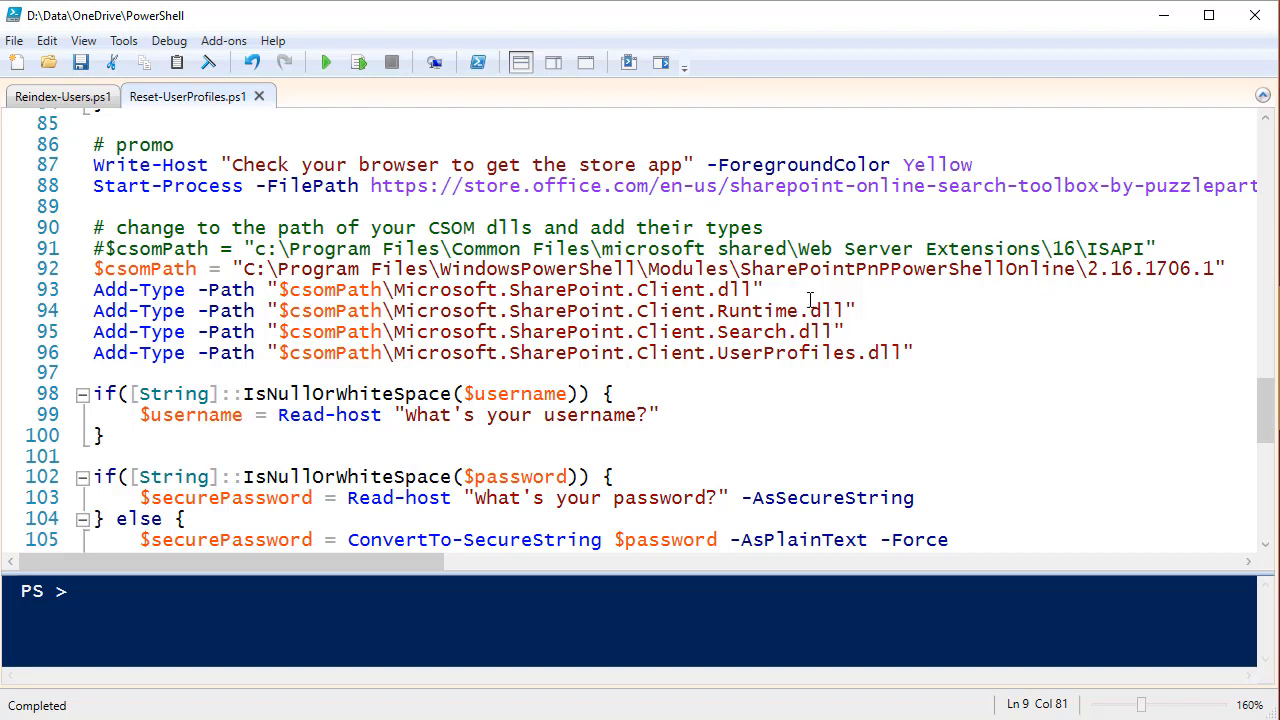
drag(741, 268, 1080, 268)
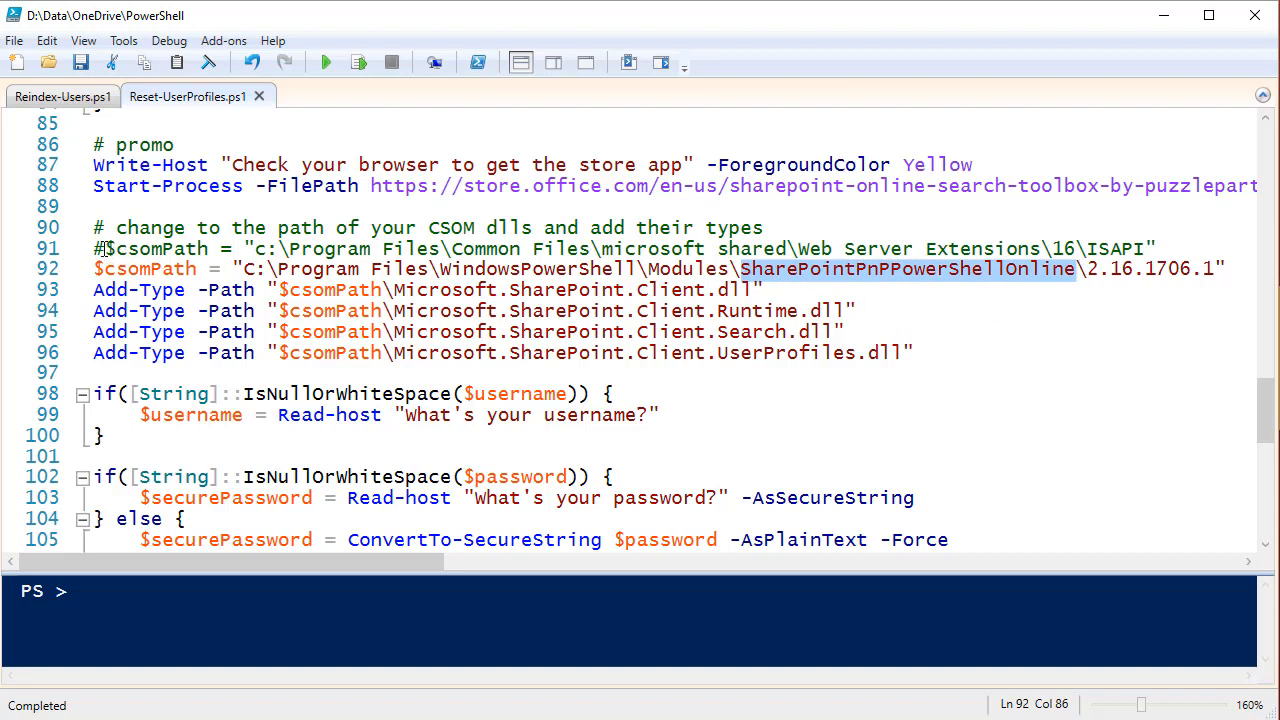
drag(106, 249, 1158, 251)
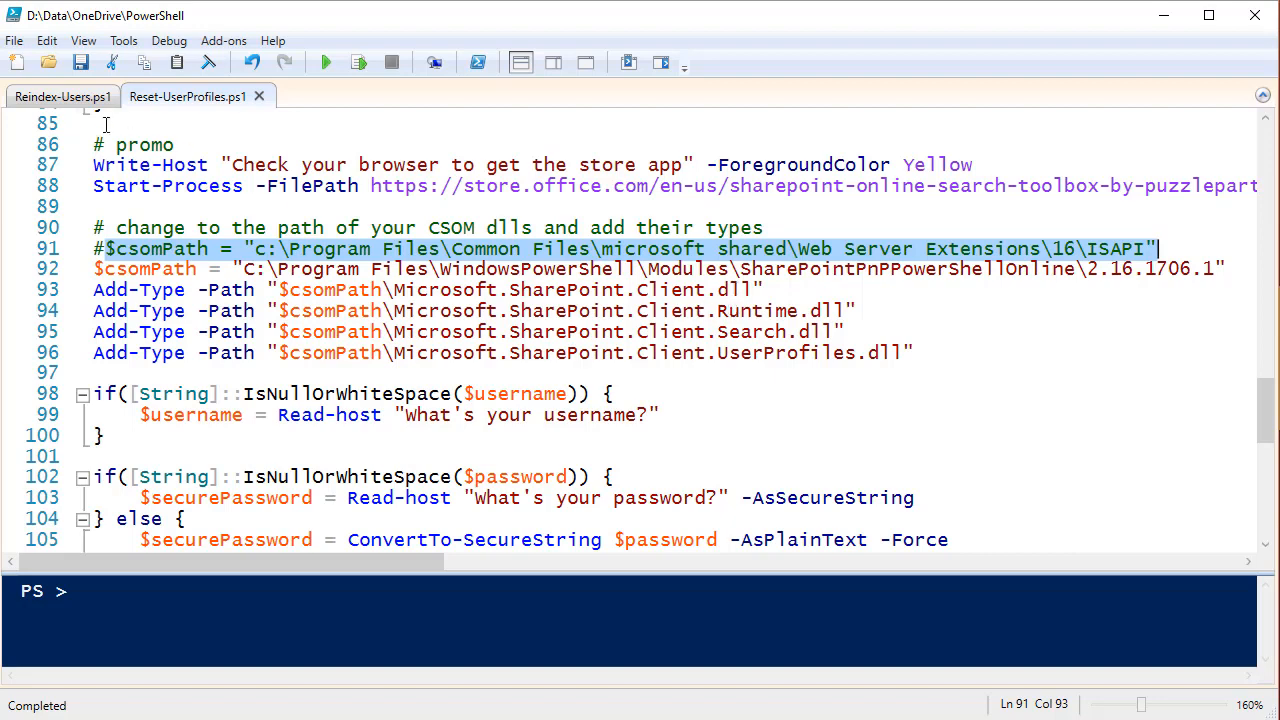
click(80, 100)
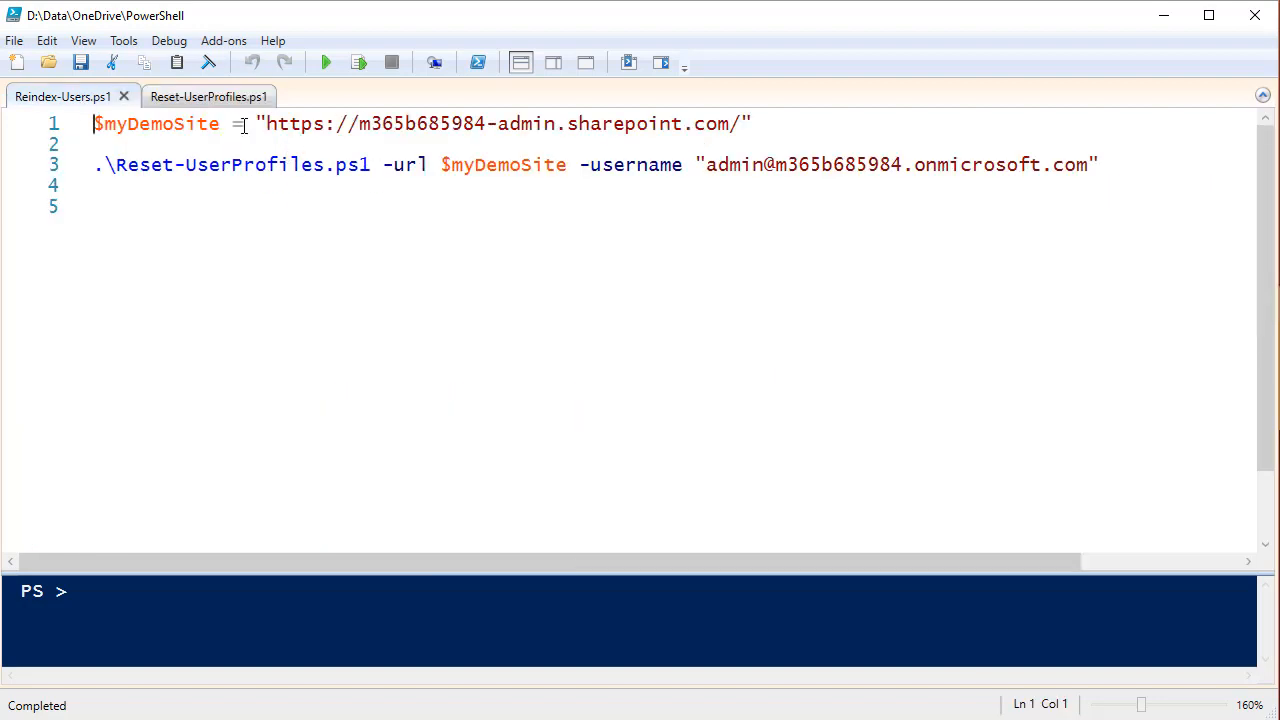
Highlight the tenant admin site URL and admin username in Reindex-Users.ps1, then run the script.
drag(261, 124, 756, 124)
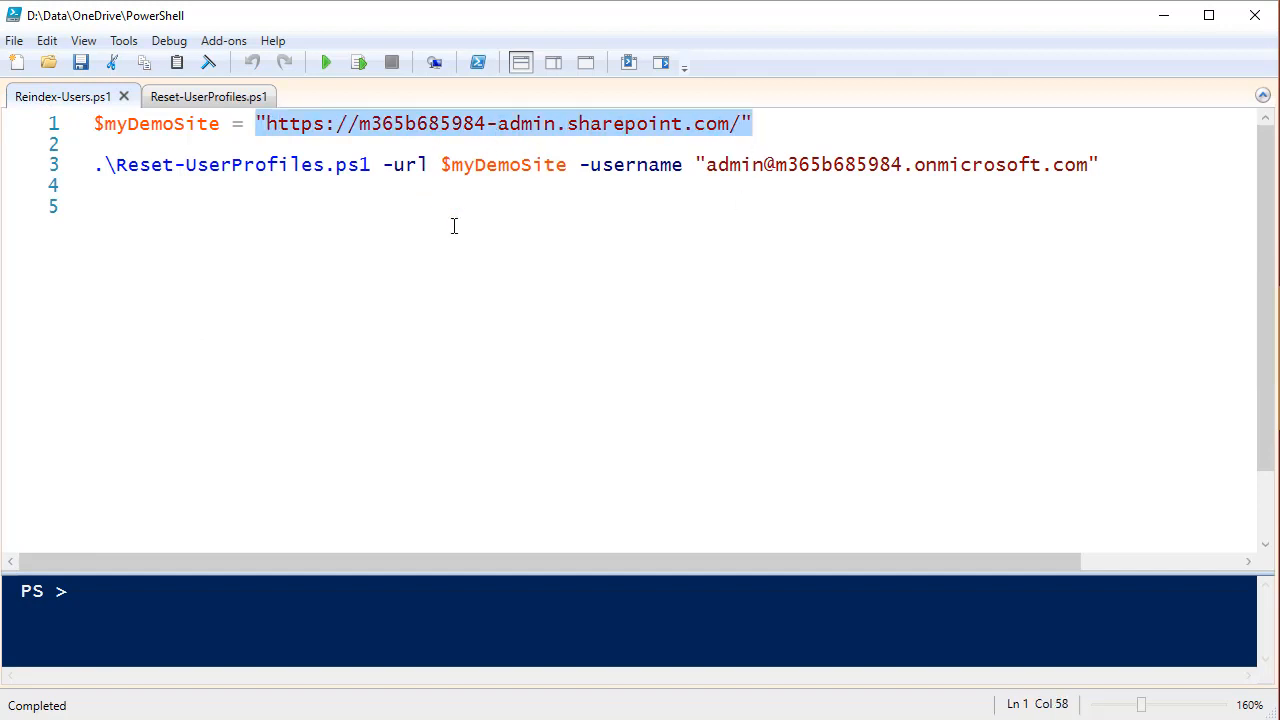
drag(707, 166, 1094, 180)
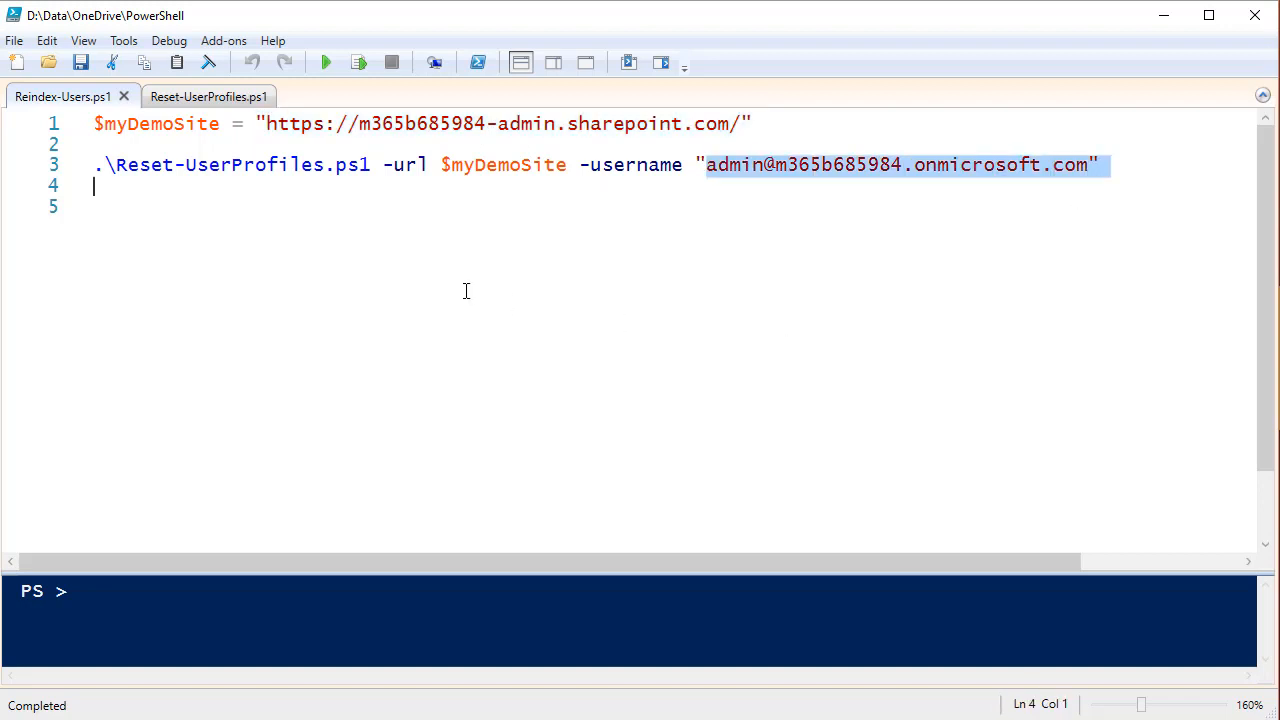
click(240, 214)
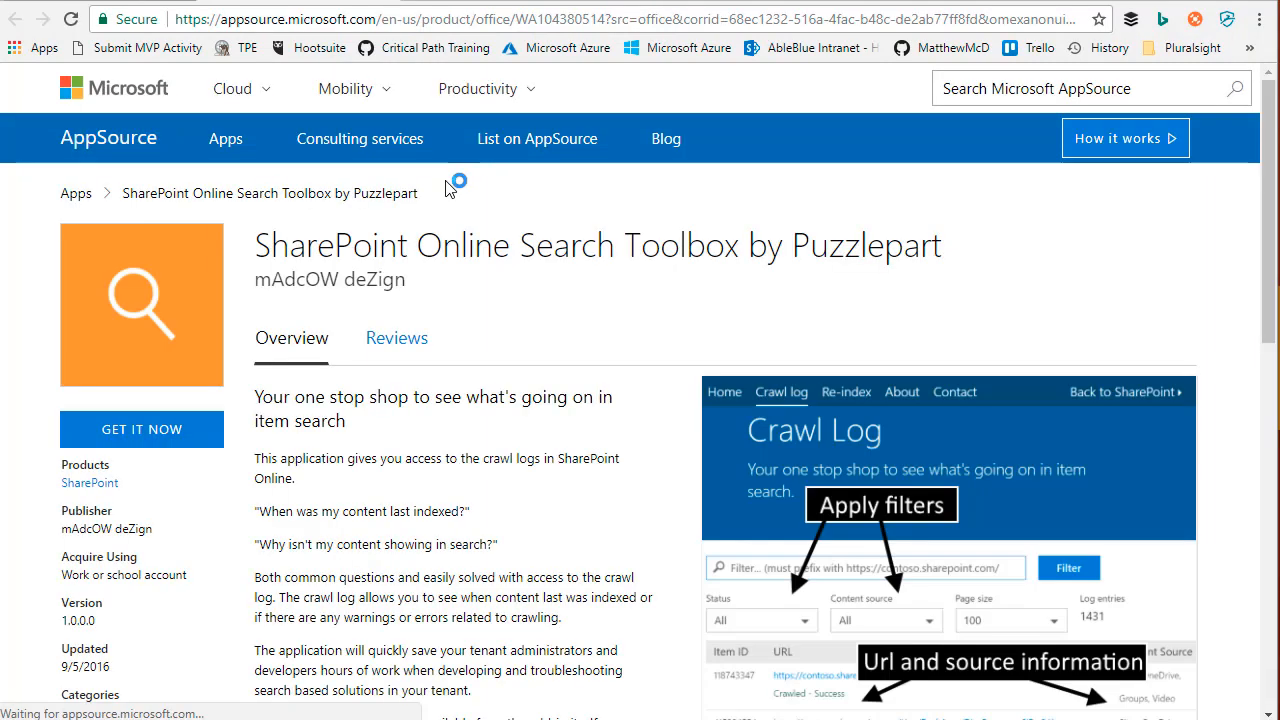
Browse the Search Toolbox listing's crawl-log overview, $19.99/month pricing and version, then minimize the browser.
scroll(523, 440, down, 2)
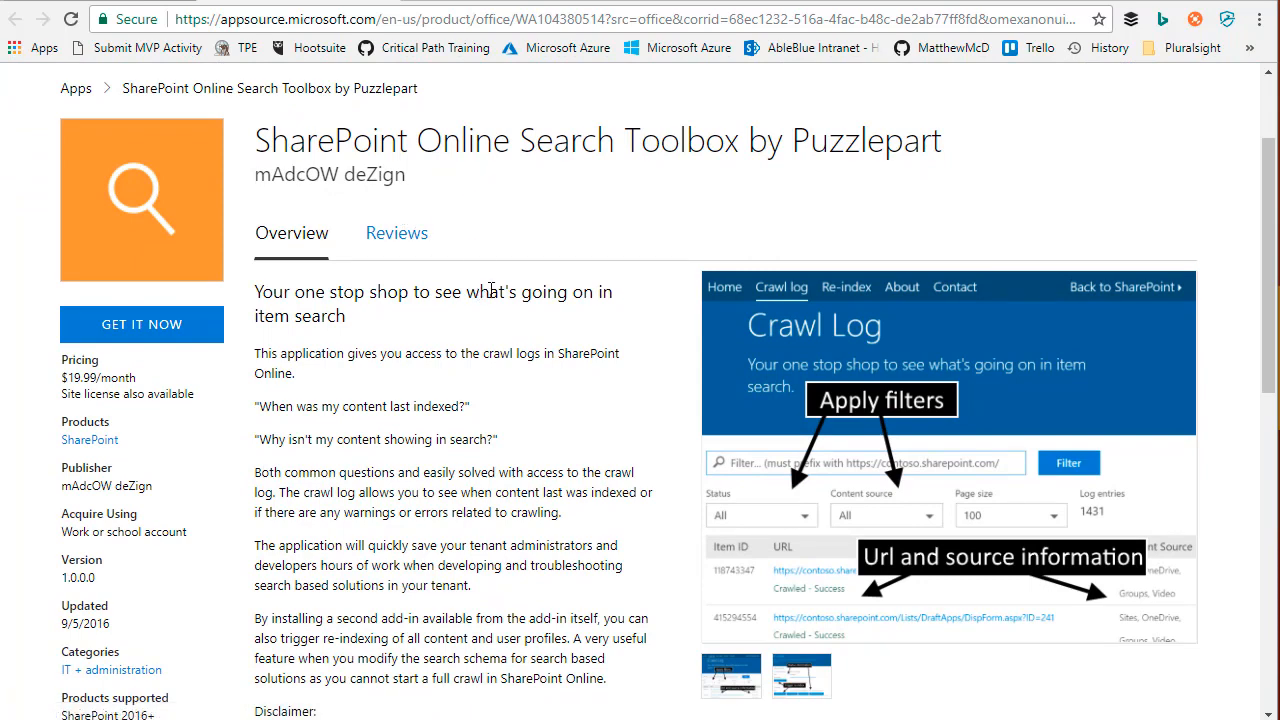
scroll(556, 320, down, 1)
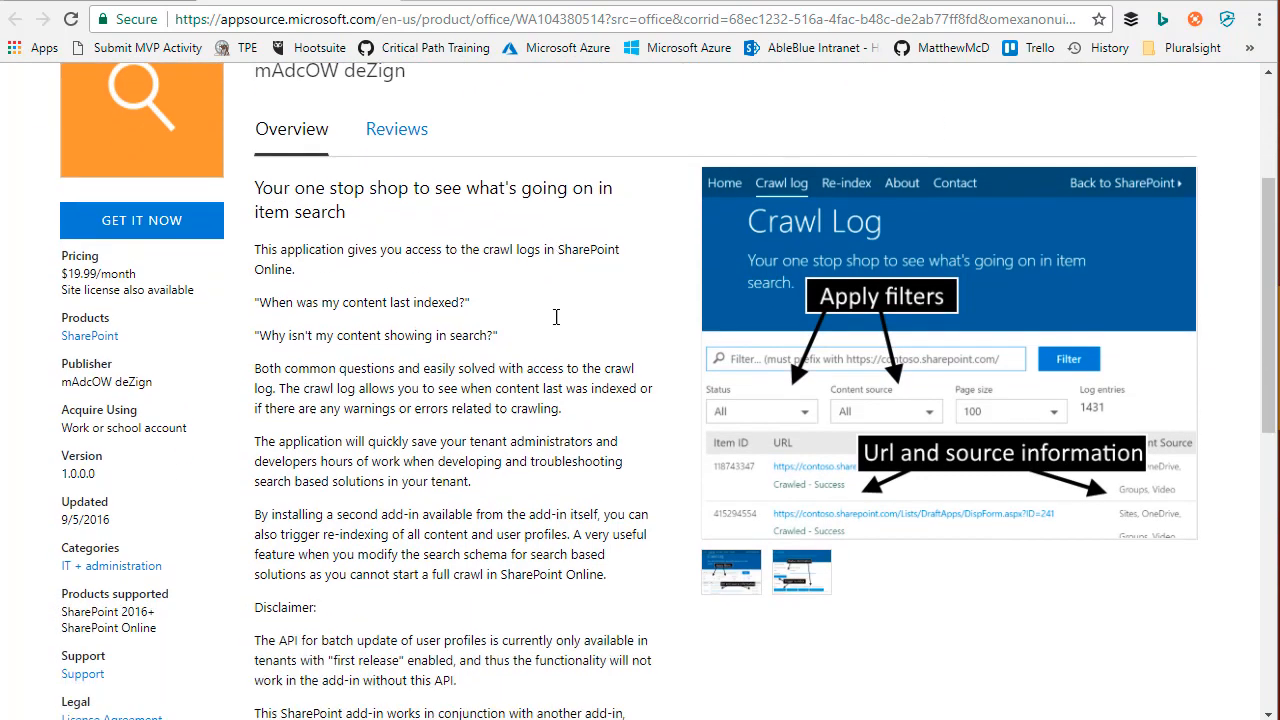
scroll(556, 317, down, 2)
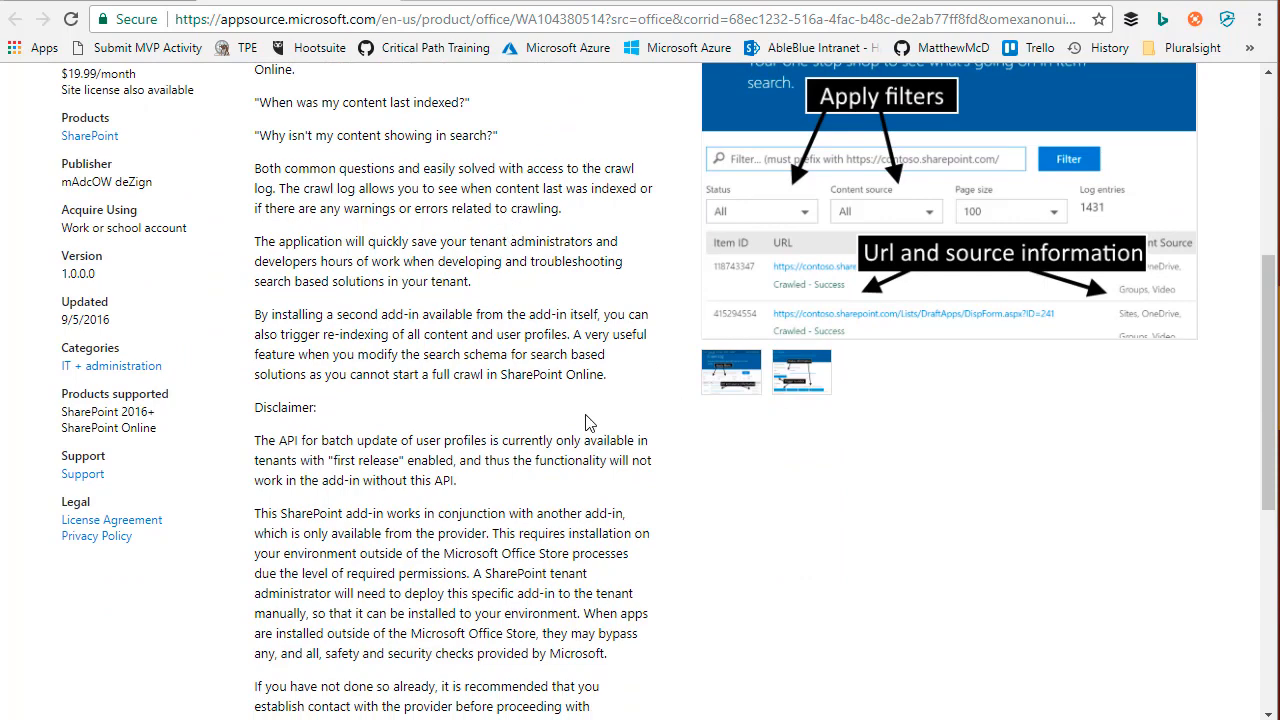
scroll(584, 232, up, 2)
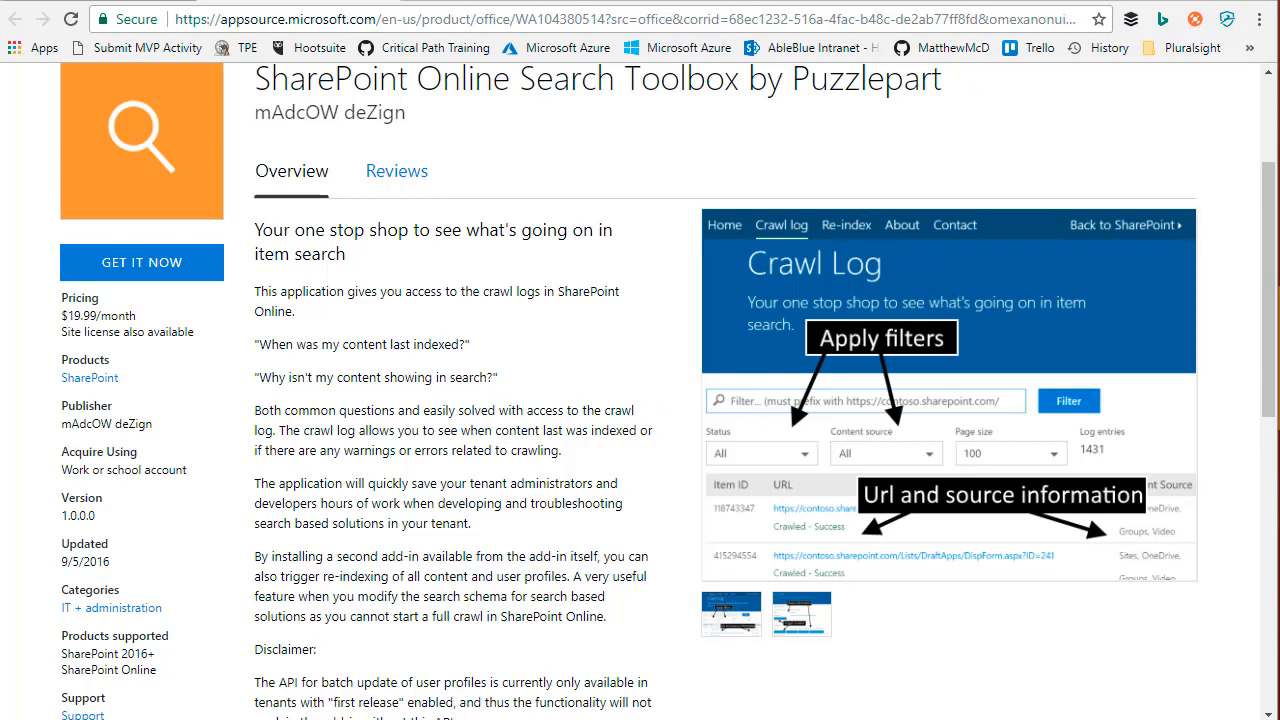
click(1160, 1)
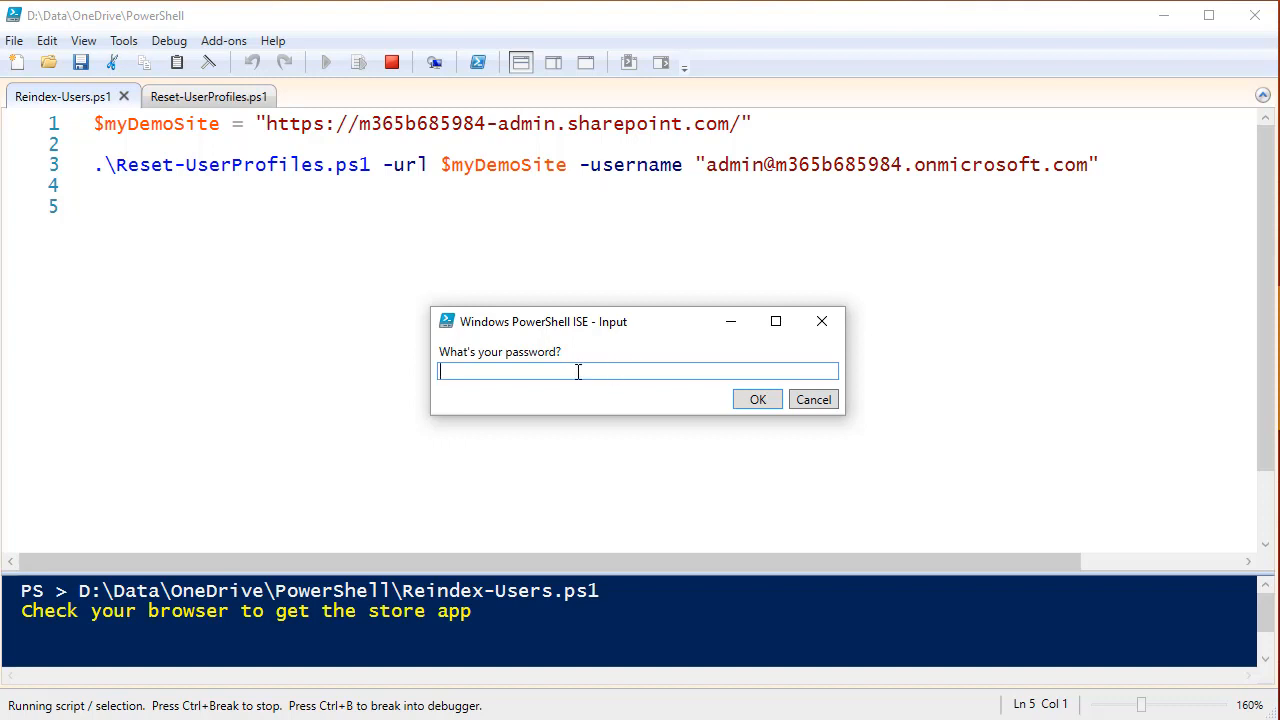
Enter the admin account password to connect, and watch the department re-save across all 37 user profiles.
text(************)
click(758, 399)
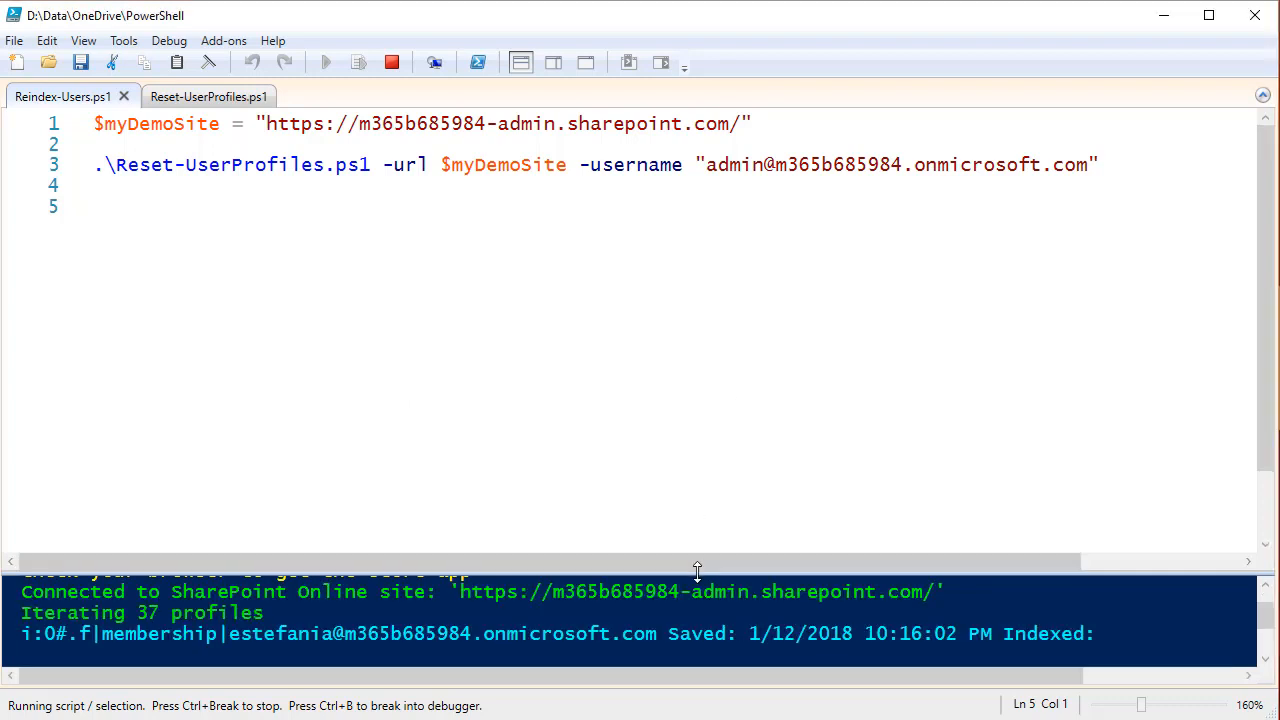
drag(697, 568, 716, 266)
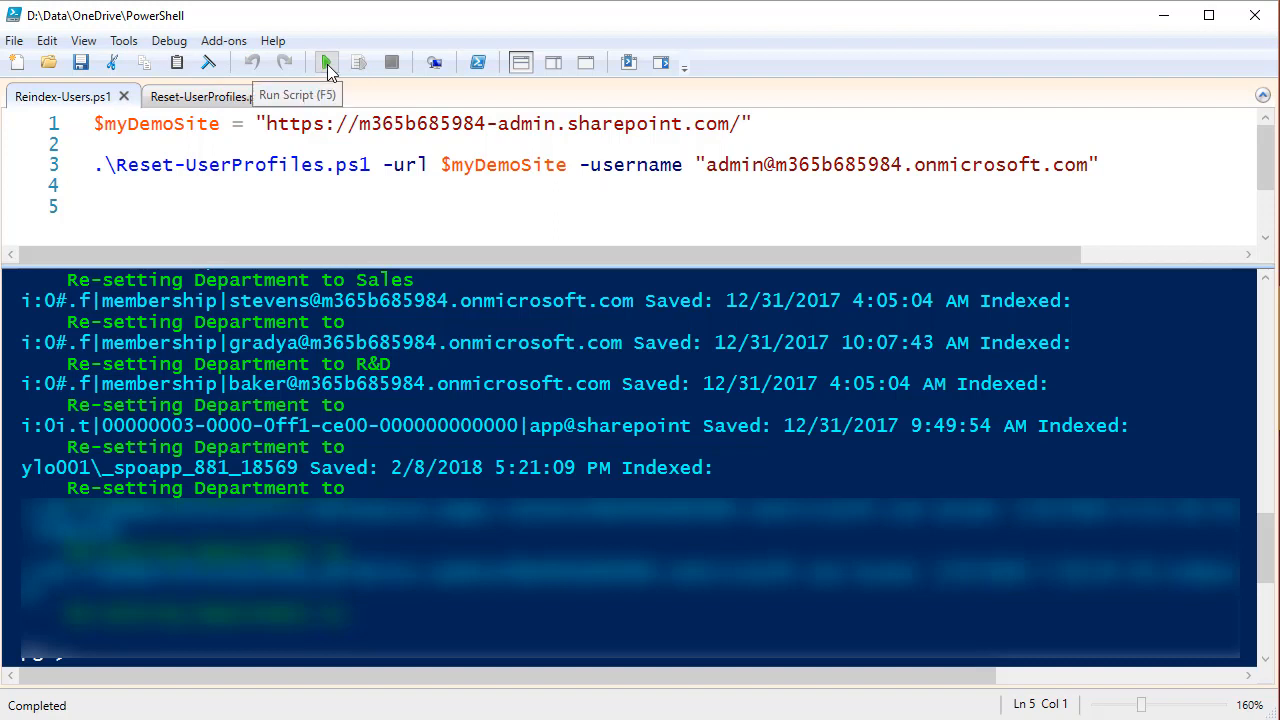
click(235, 99)
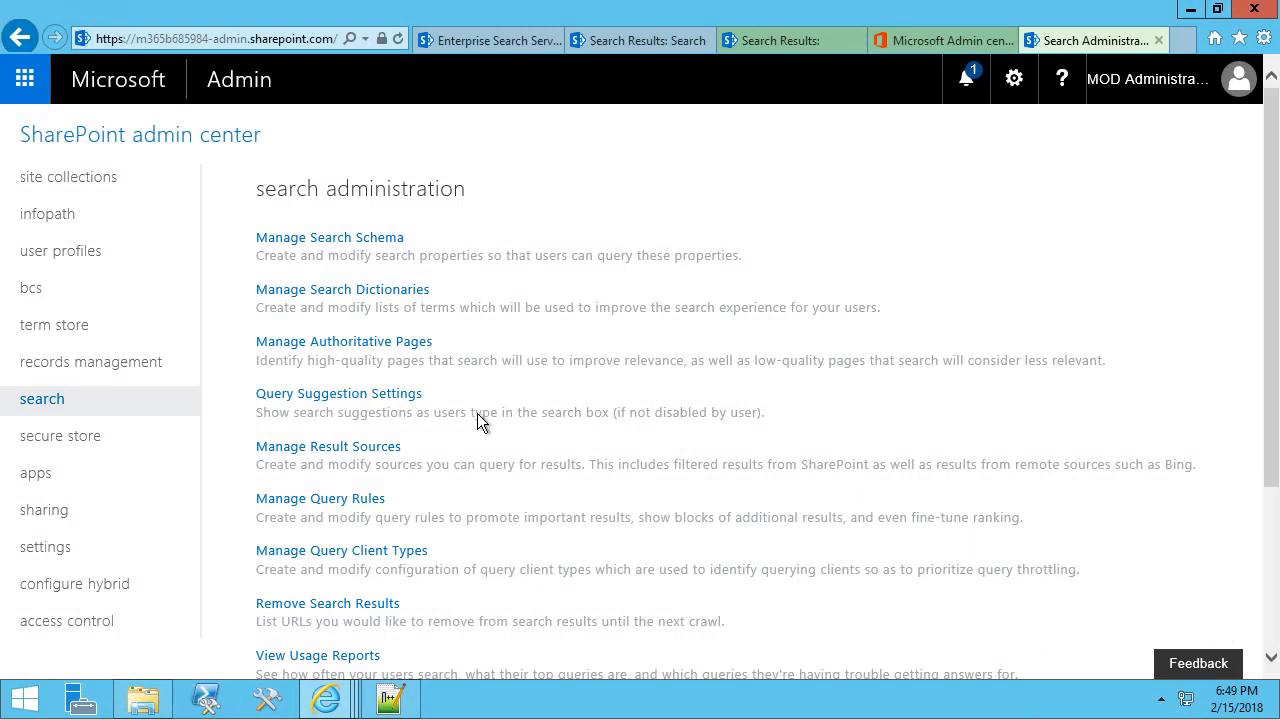
Filter People-category crawled properties by 'Cos' to find People:CostCenter, then return to people search results.
click(324, 240)
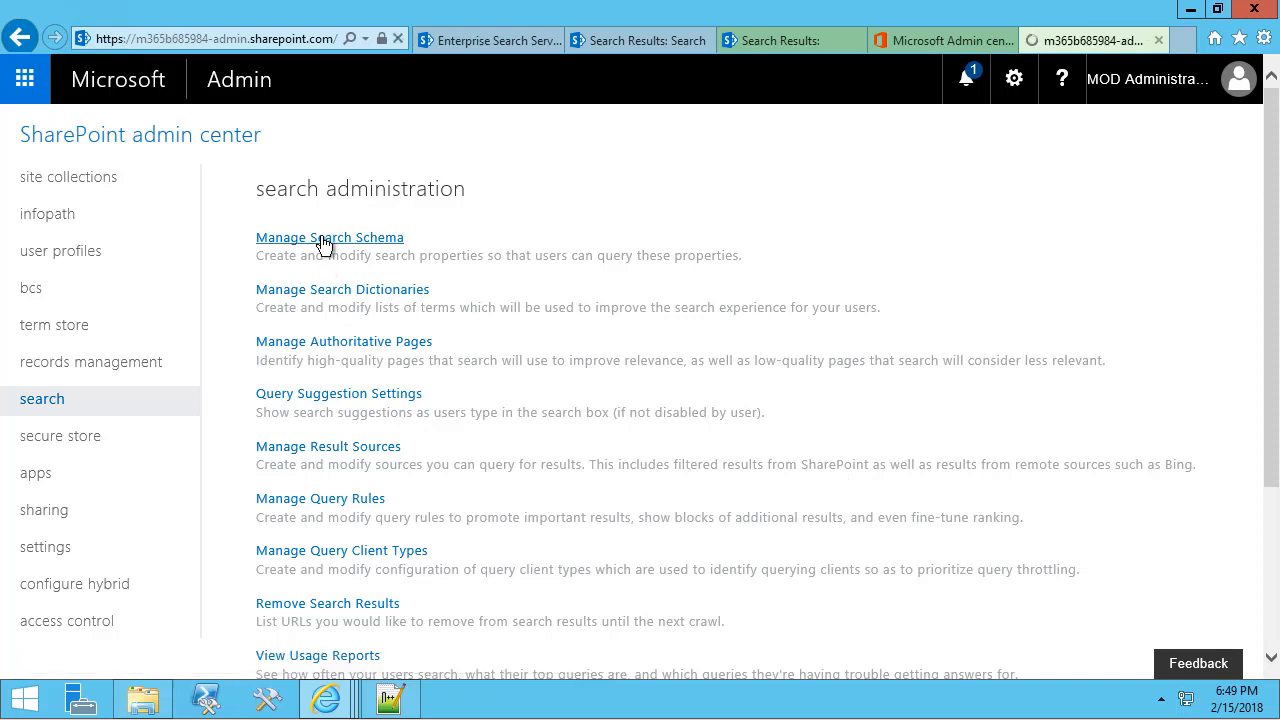
click(428, 190)
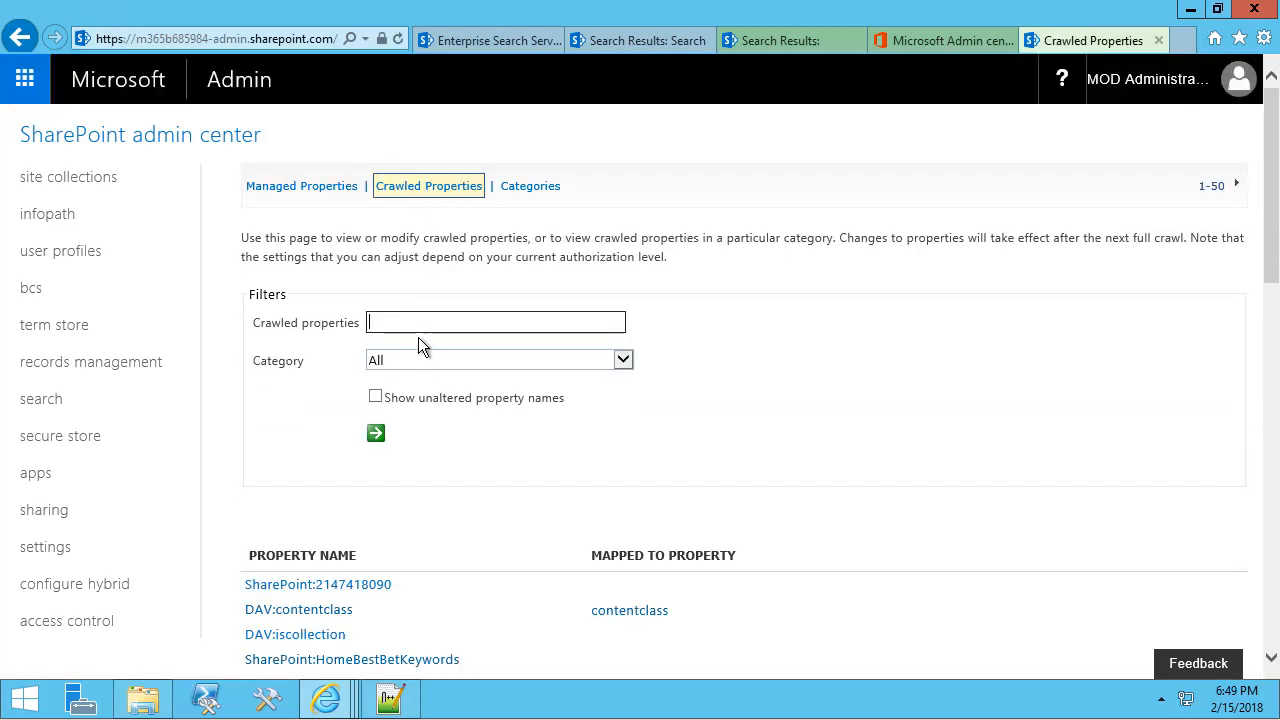
click(401, 357)
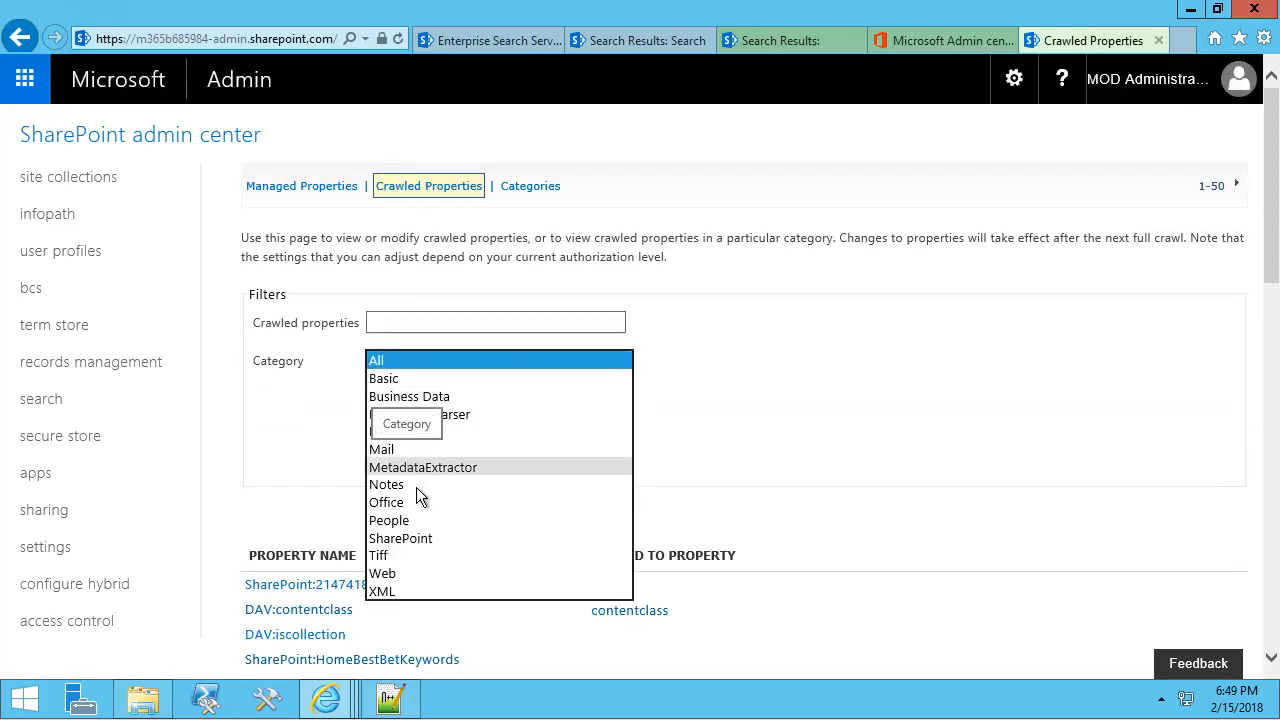
click(428, 520)
click(402, 323)
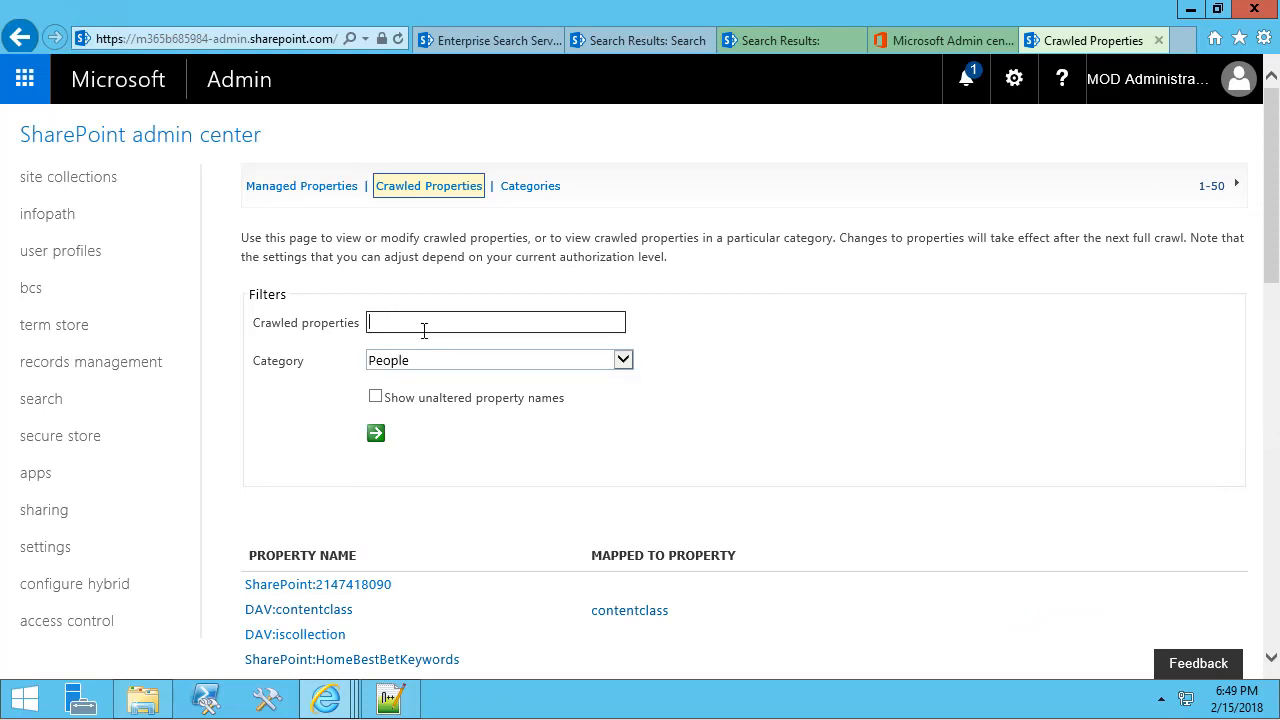
text(Cost)
click(377, 435)
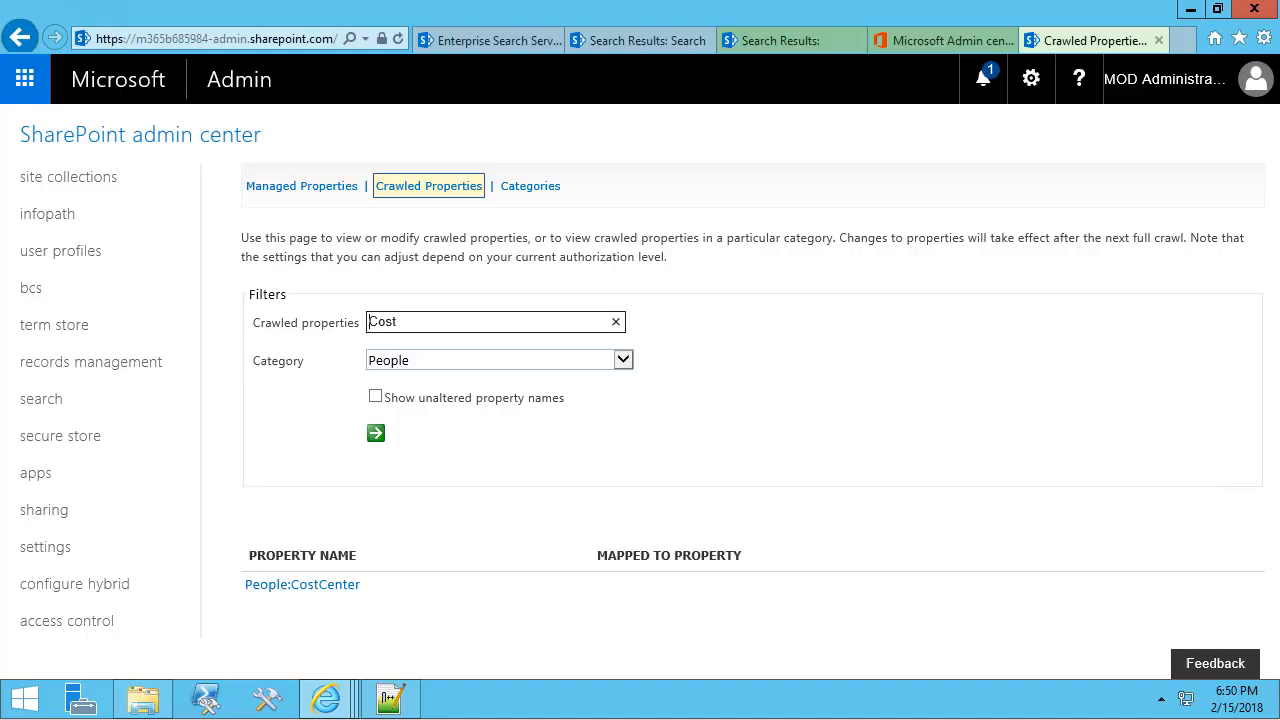
click(491, 44)
click(596, 40)
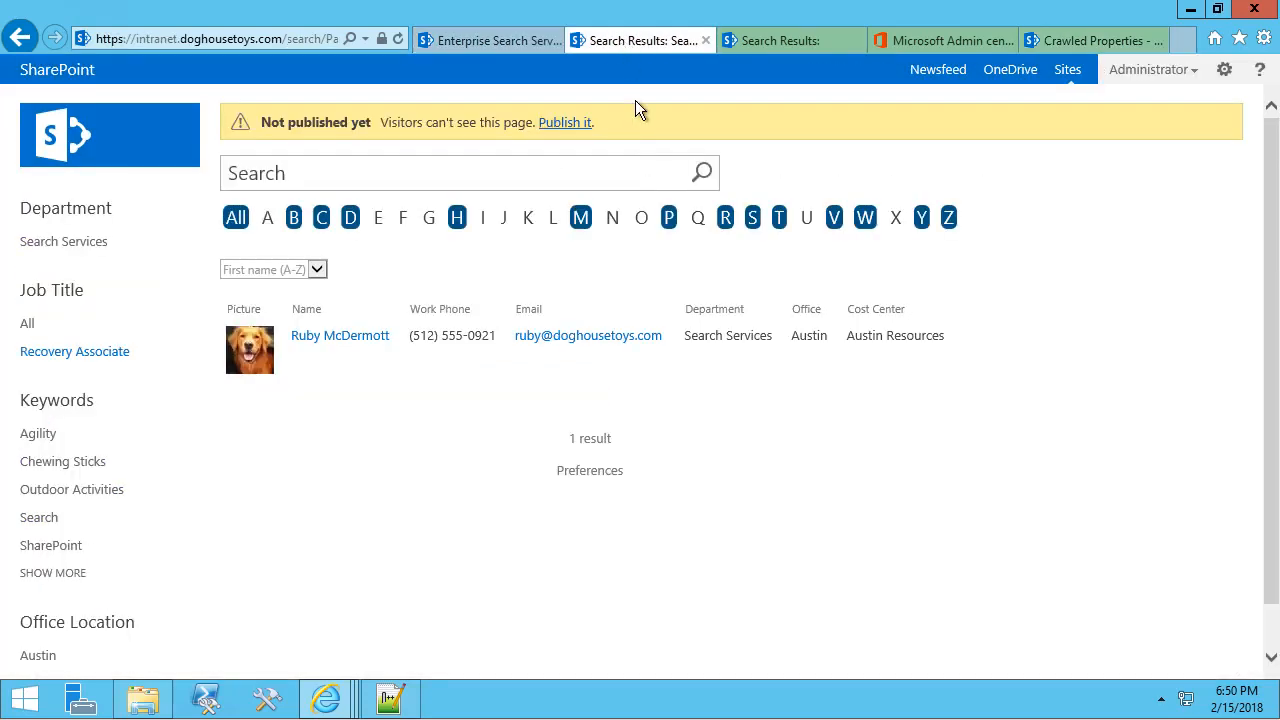
Show lastname:C* people results and publish the search page so visitors can see it.
click(324, 220)
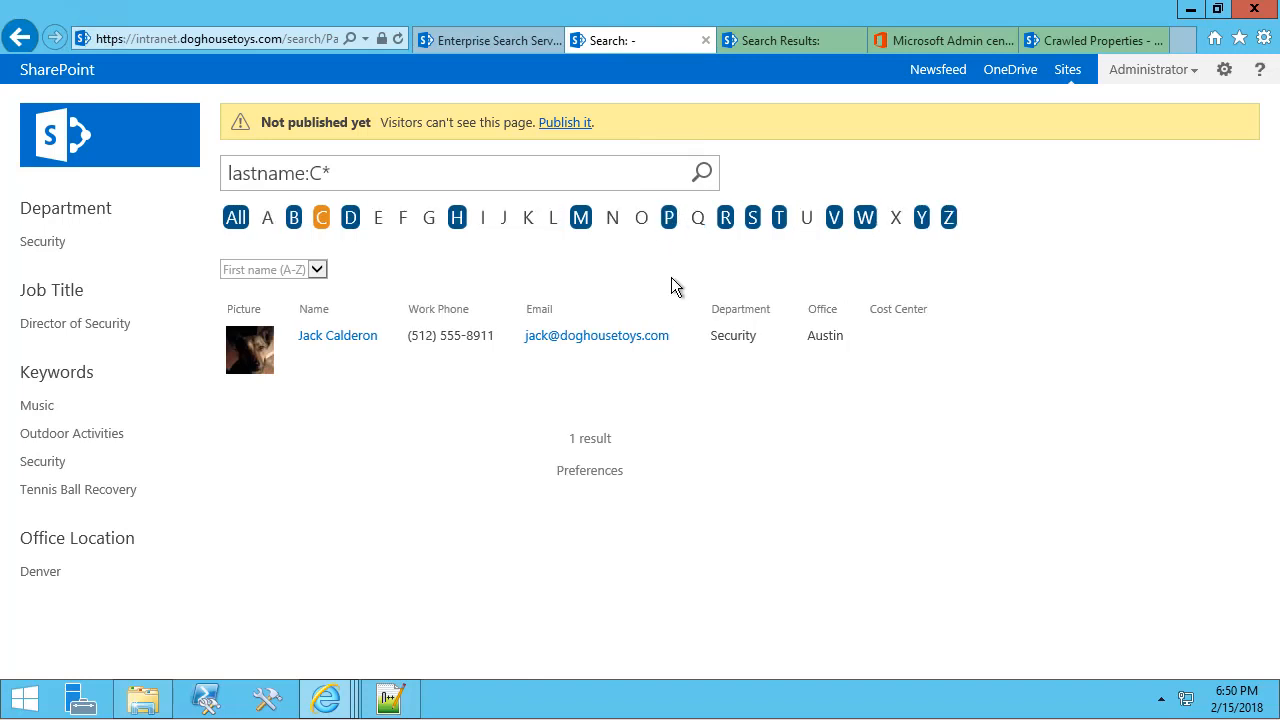
click(575, 127)
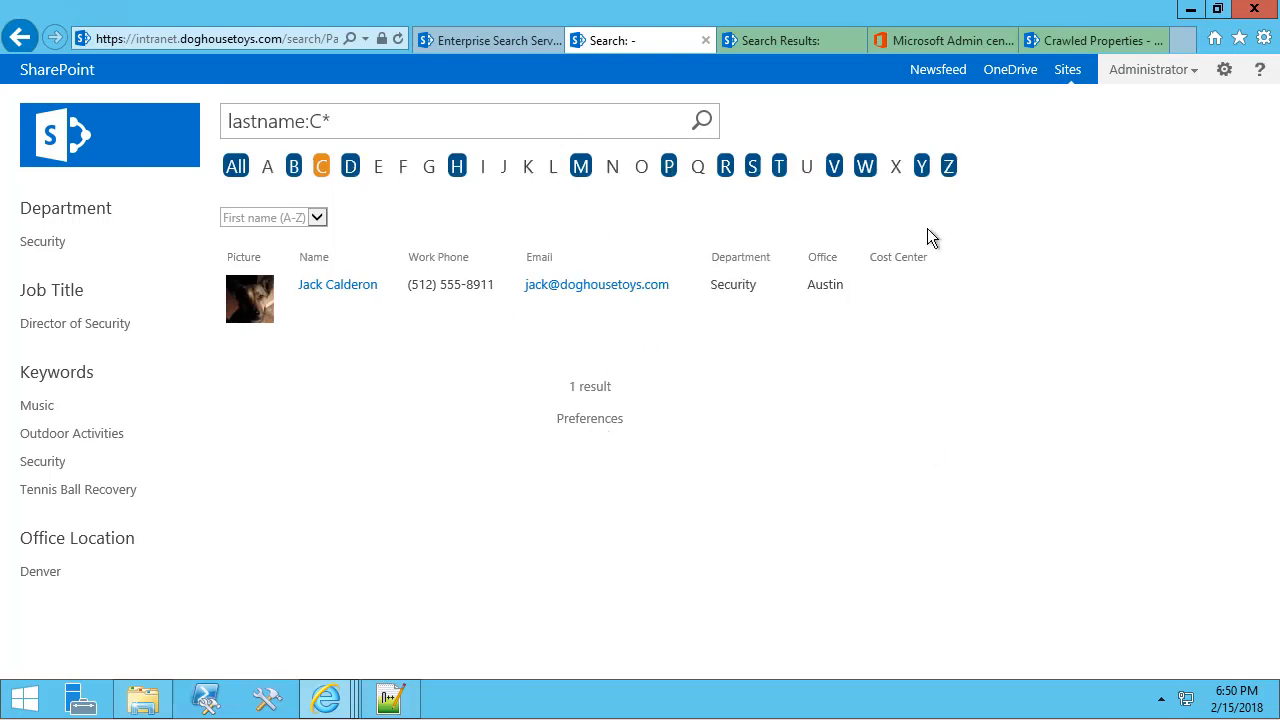
click(1224, 69)
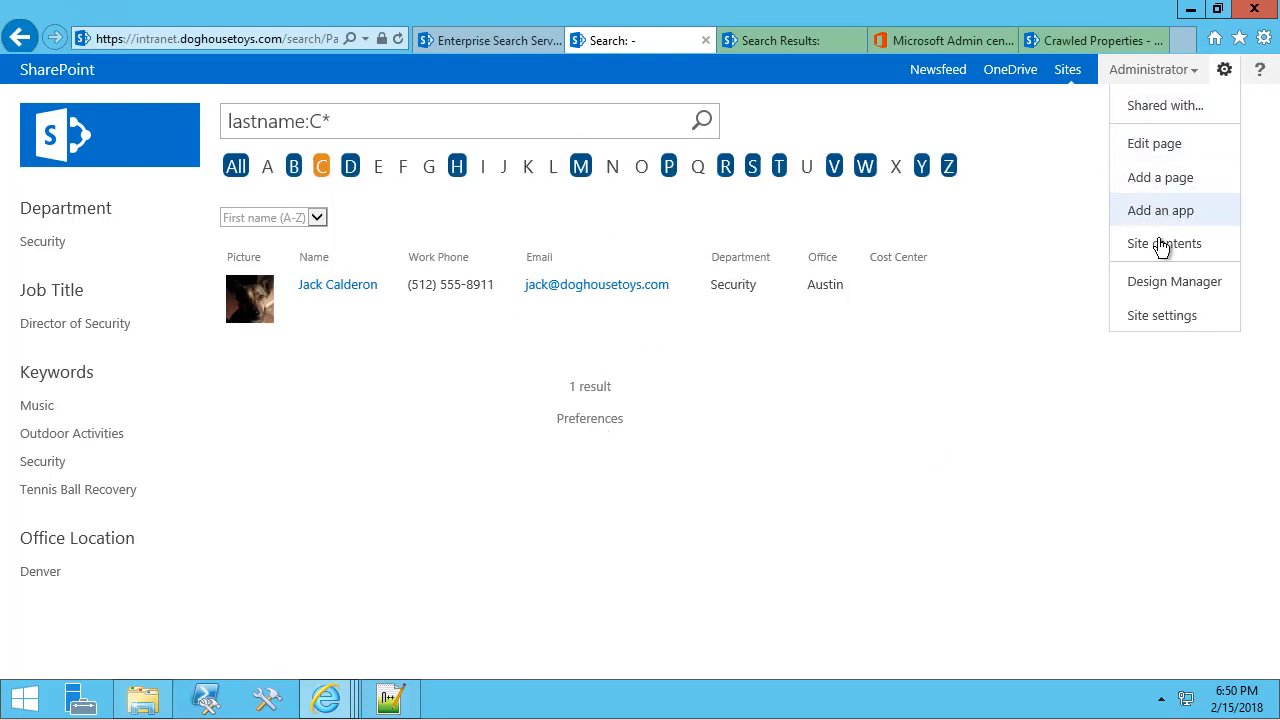
Open the Master Page Gallery's _EmployeeDirectory > Display Templates > search templates folder.
click(1155, 318)
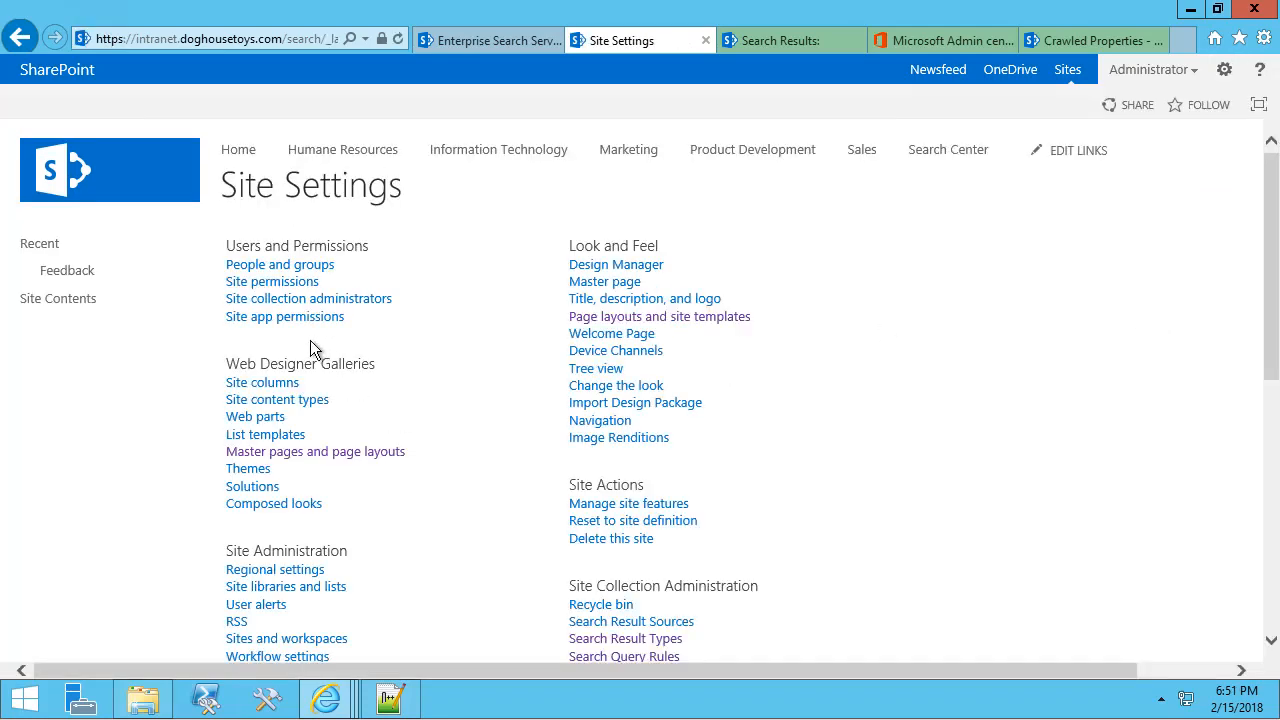
click(322, 453)
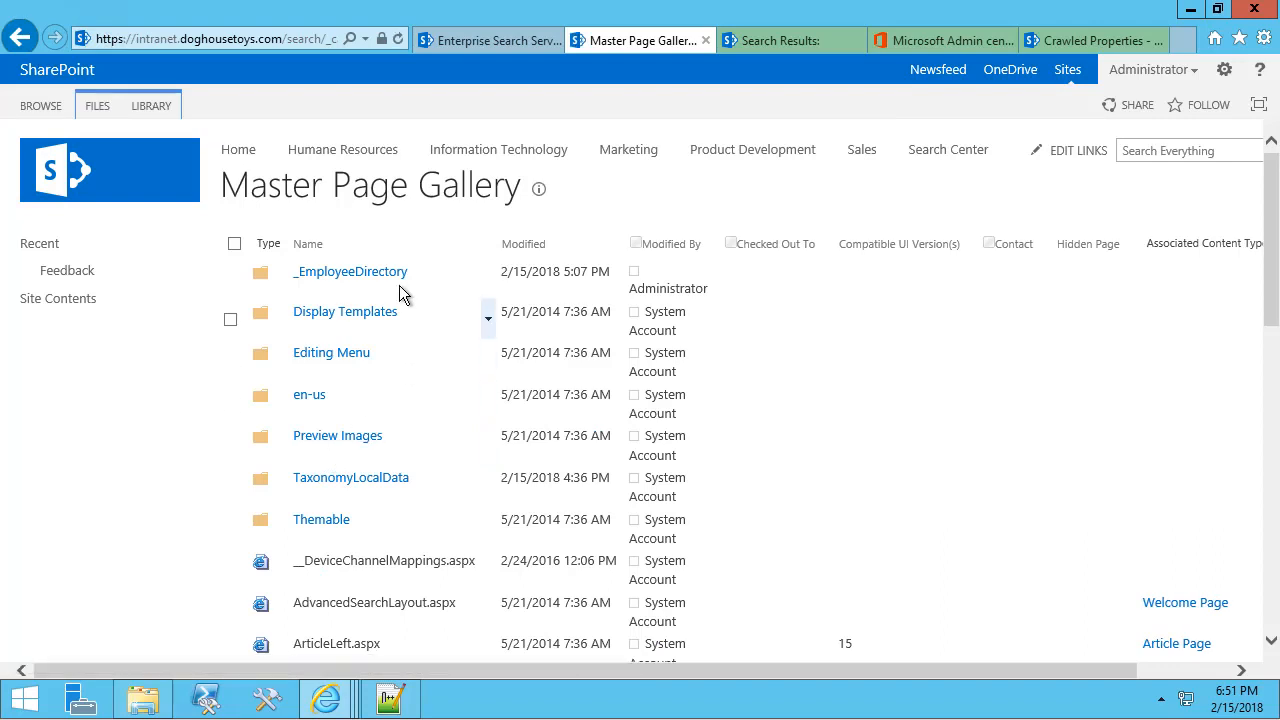
click(364, 278)
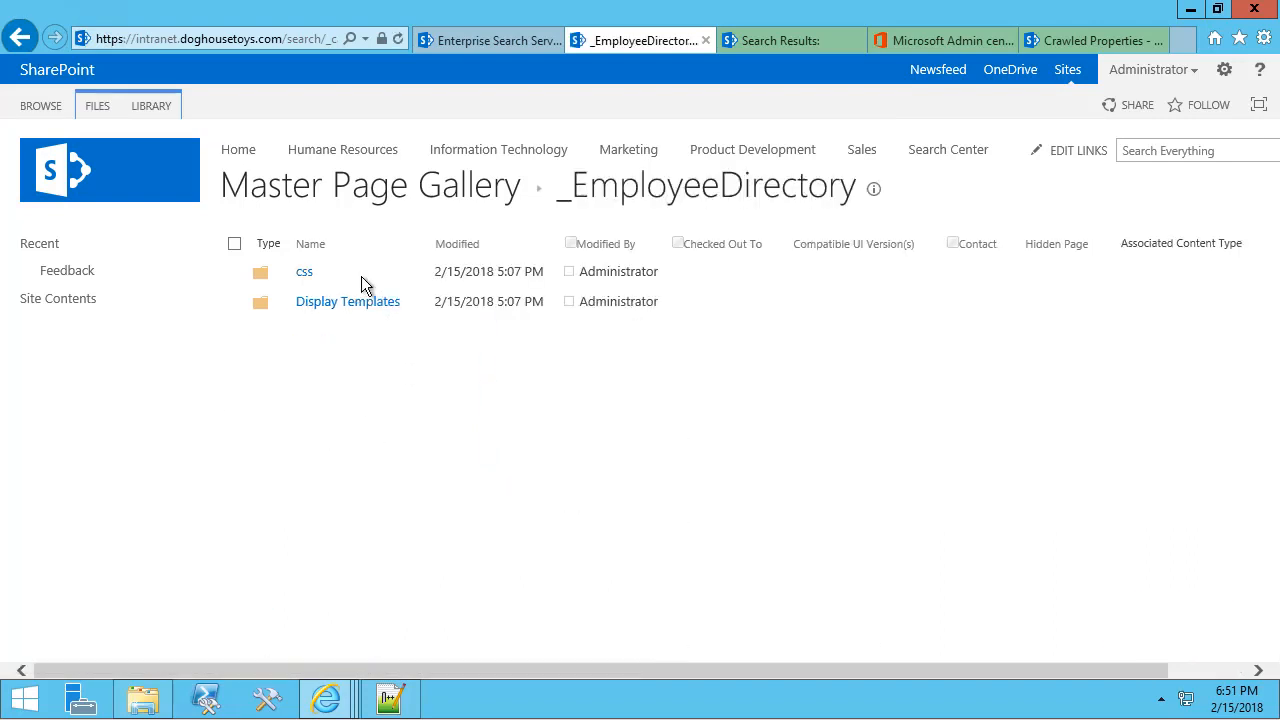
click(366, 303)
click(318, 275)
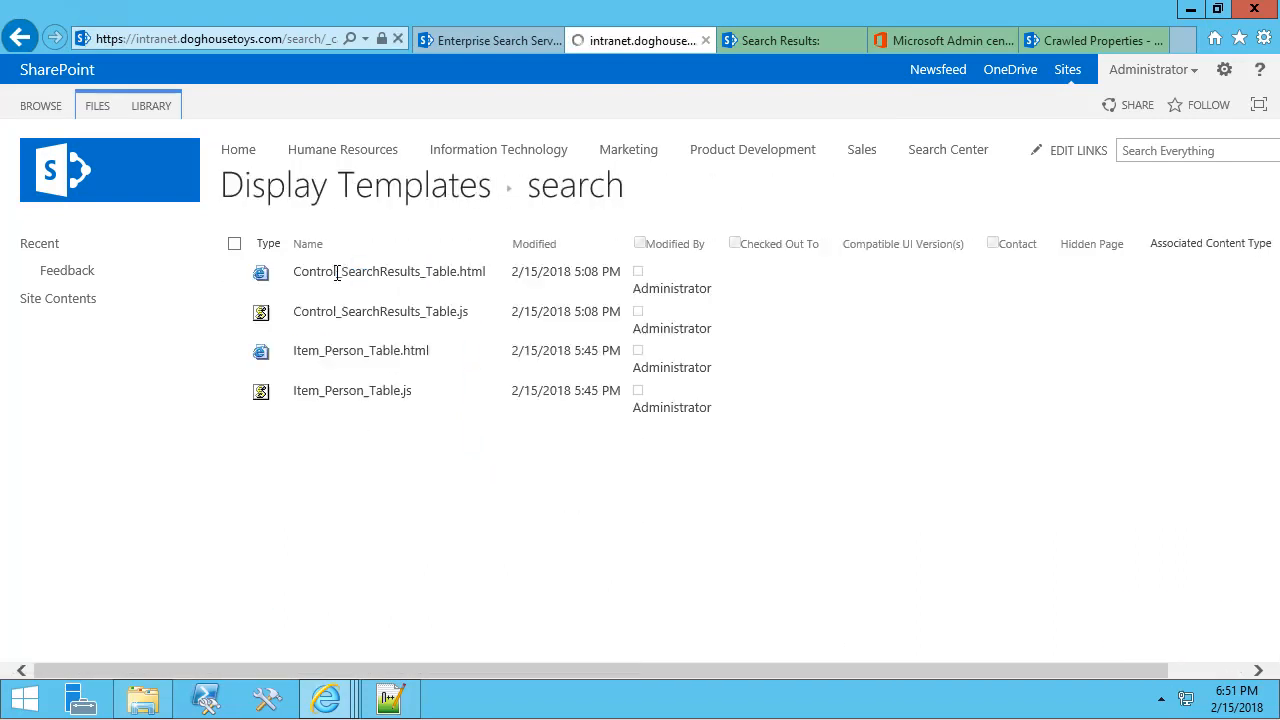
Publish Control_SearchResults_Table.html and Item_Person_Table.html as major versions.
click(497, 276)
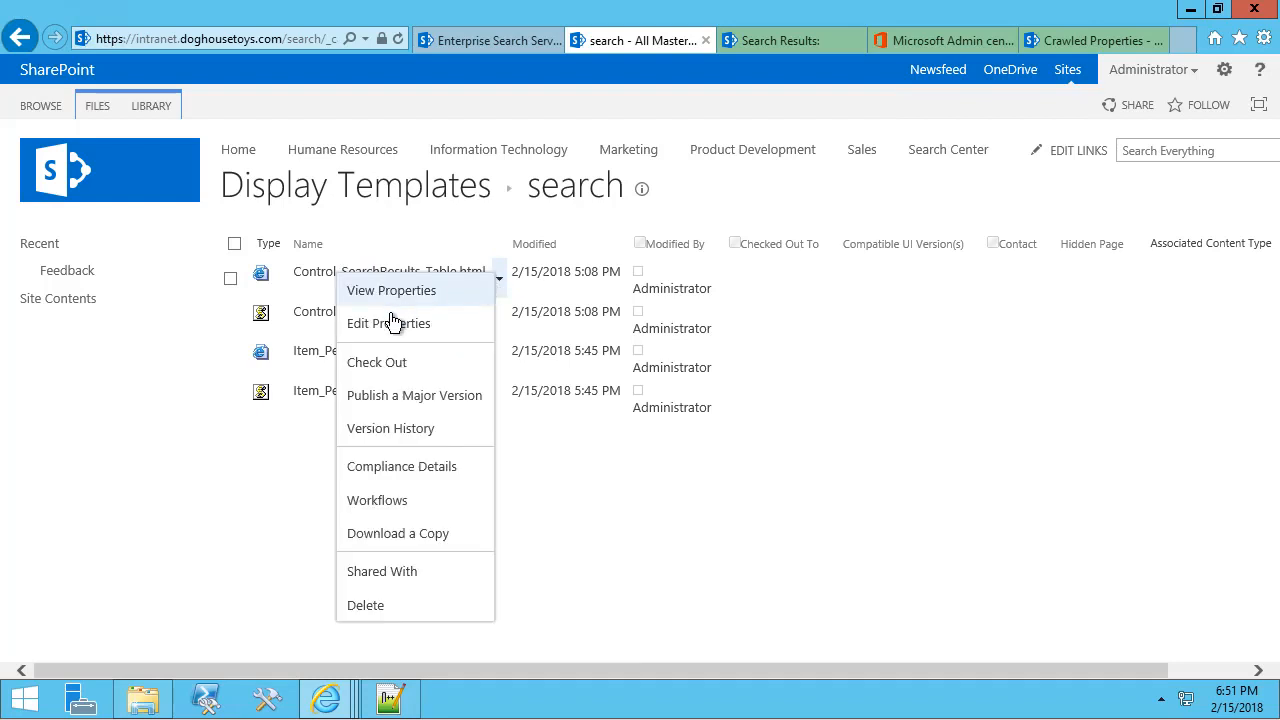
click(397, 400)
click(803, 470)
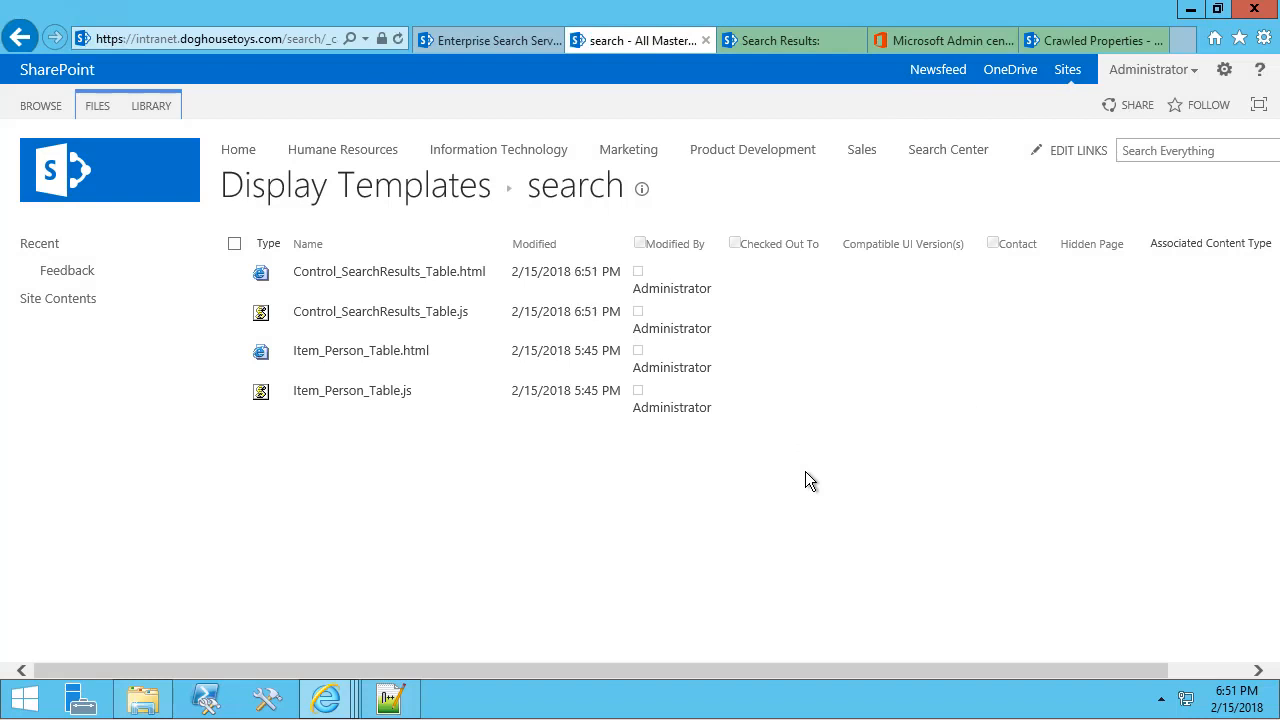
click(496, 356)
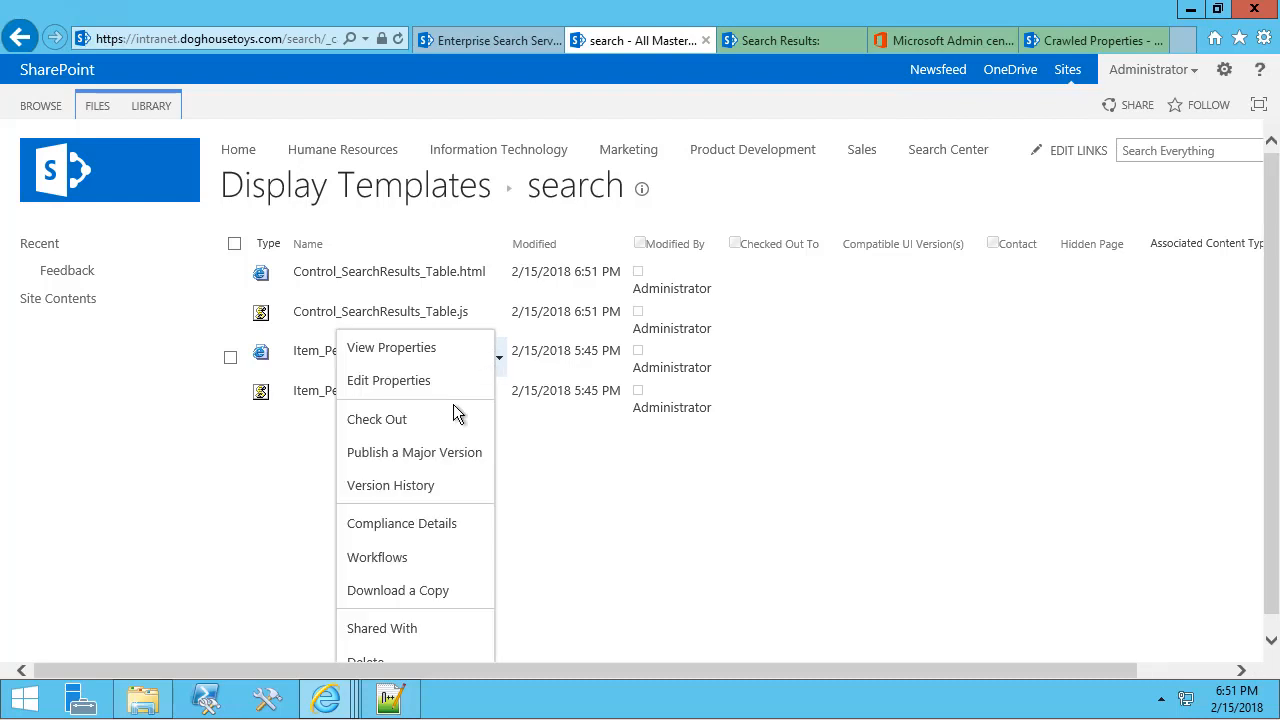
click(423, 465)
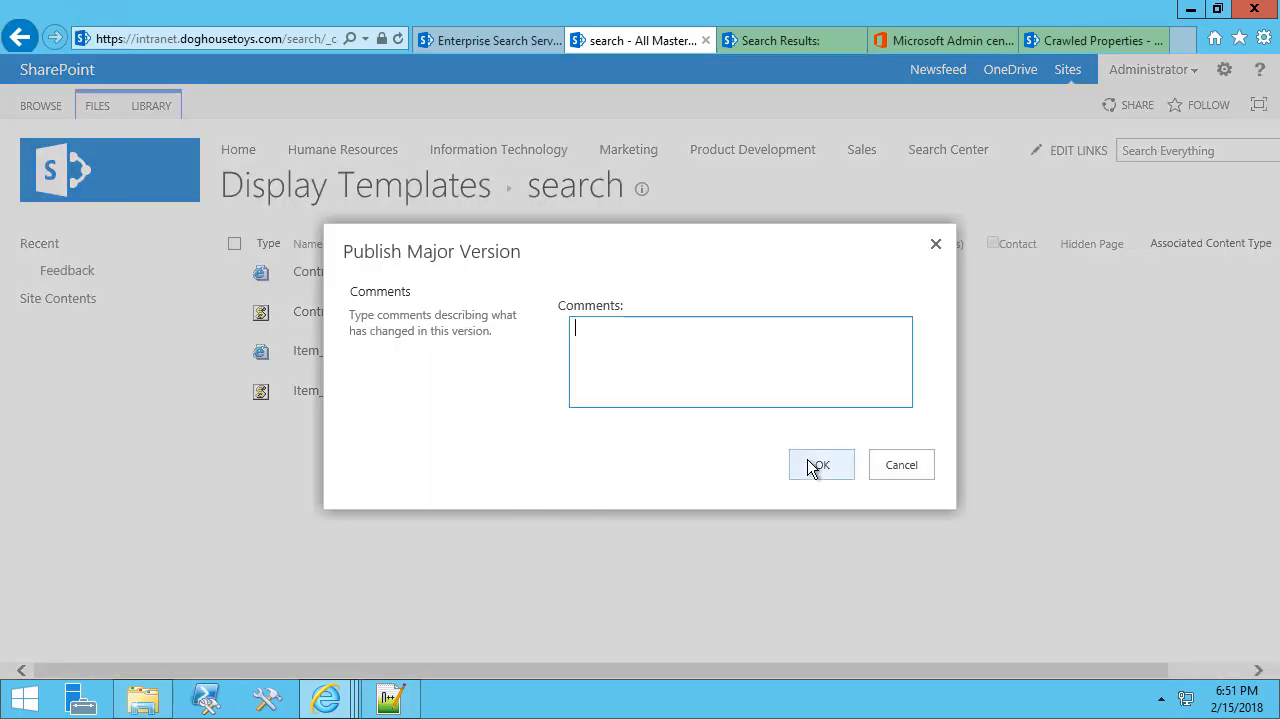
click(815, 464)
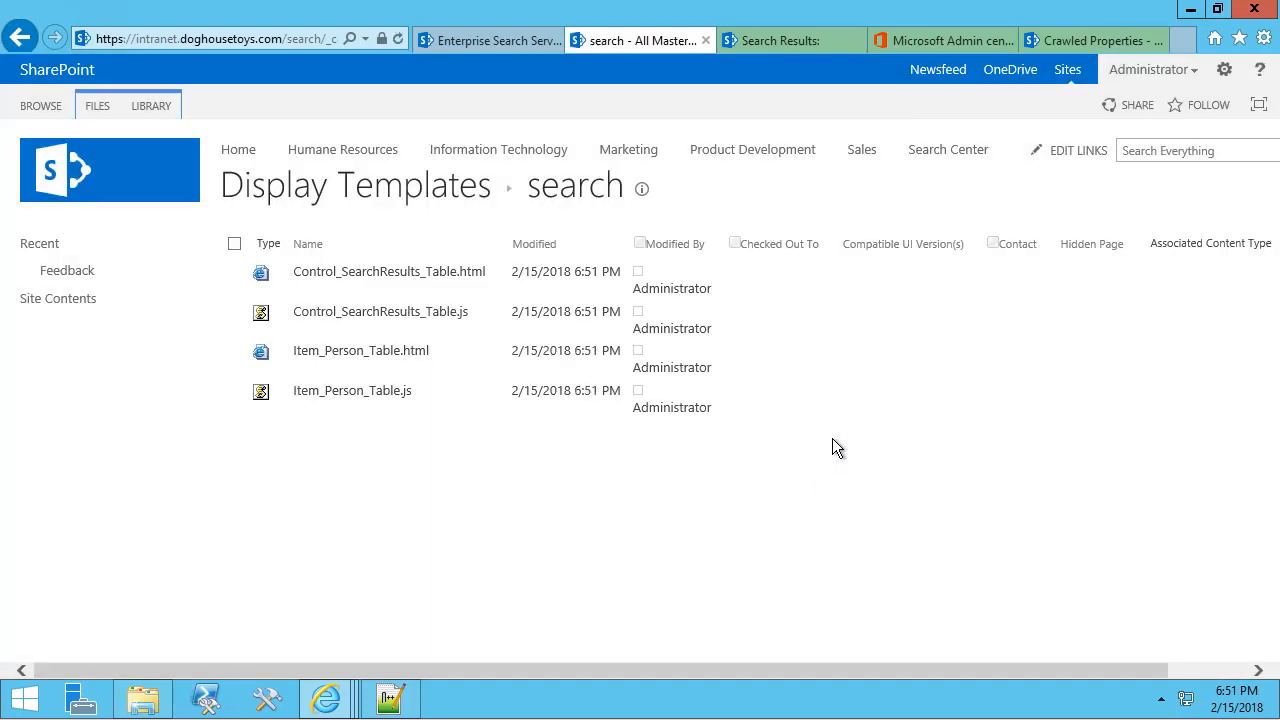
click(498, 357)
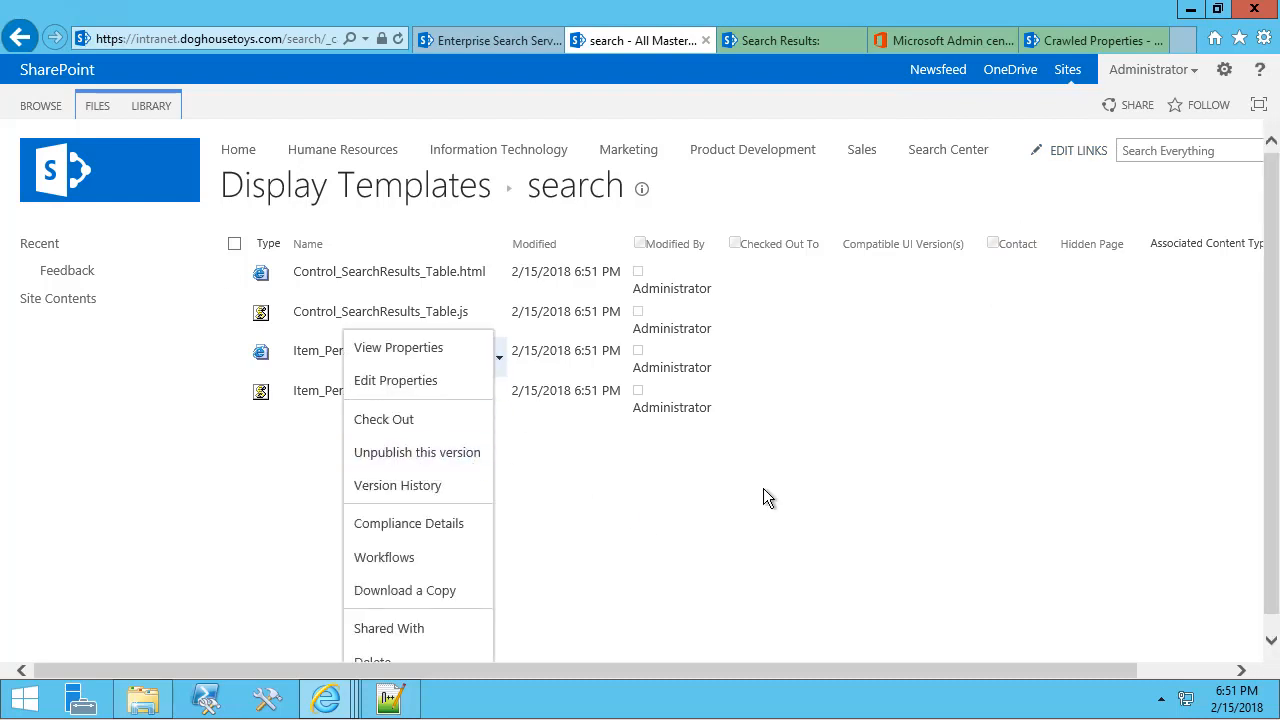
click(577, 427)
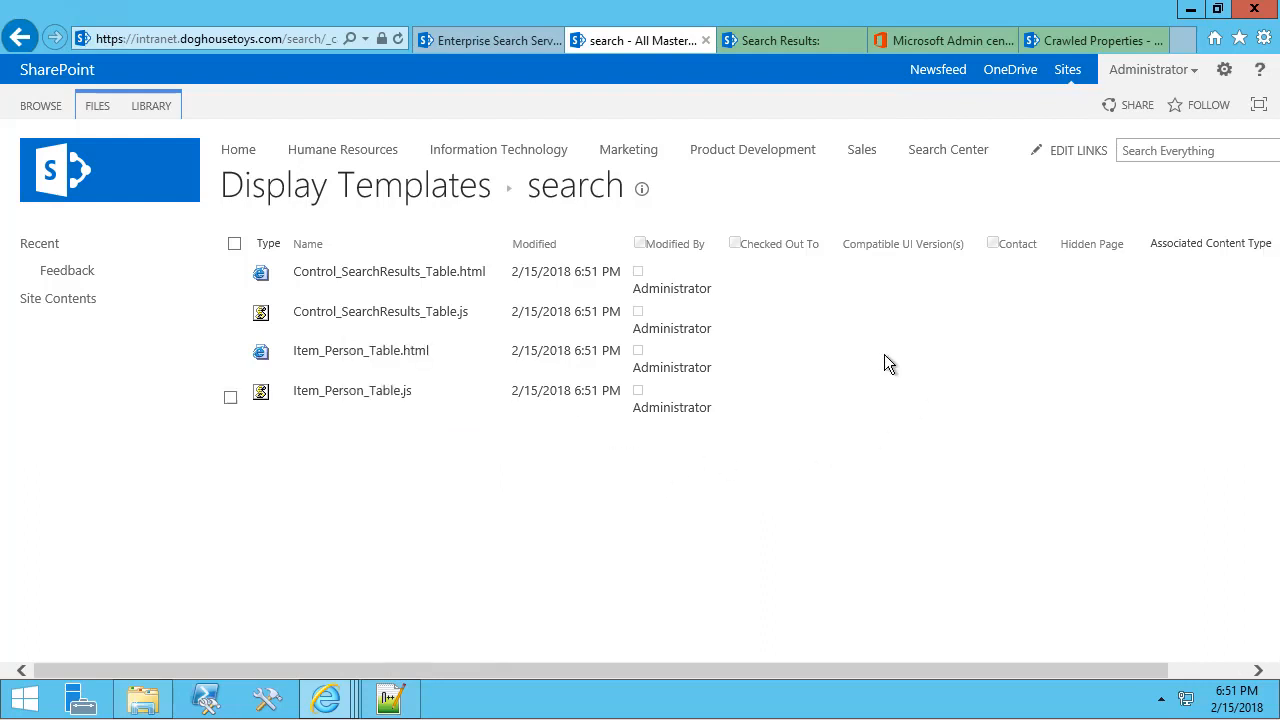
Publish EmployeeDirectory.css in the _EmployeeDirectory css folder as a major version.
click(346, 196)
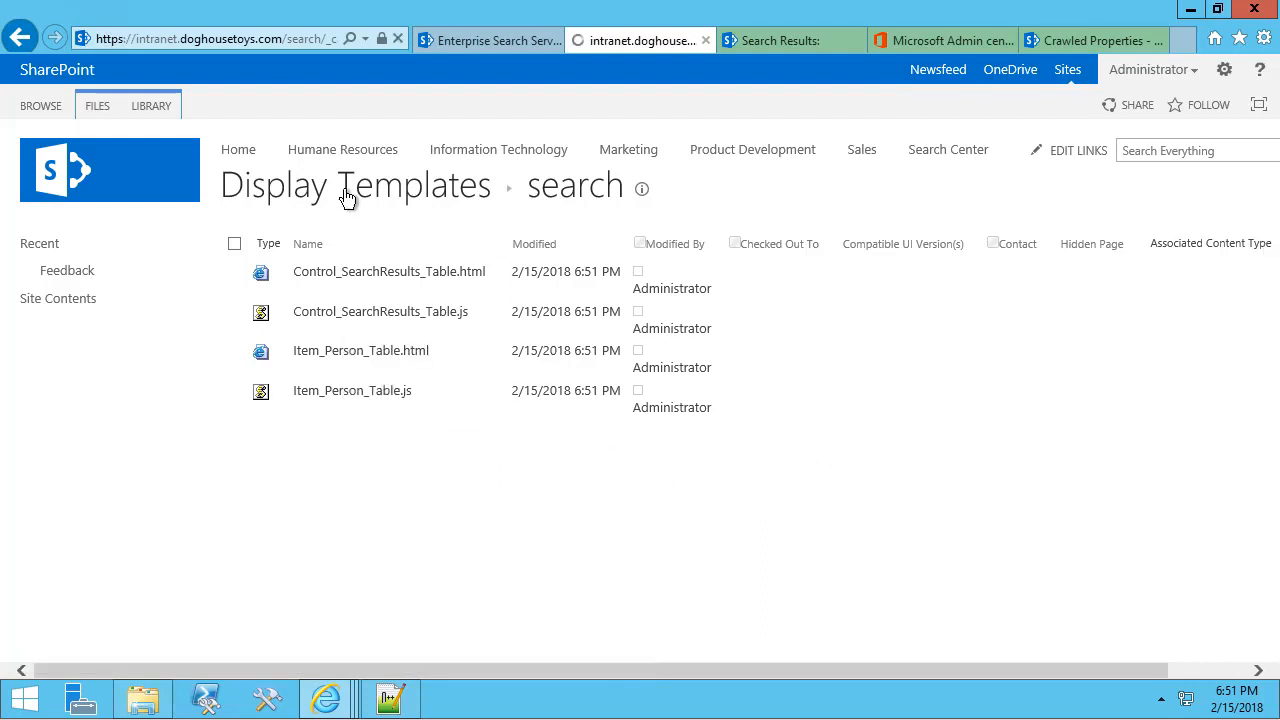
click(346, 196)
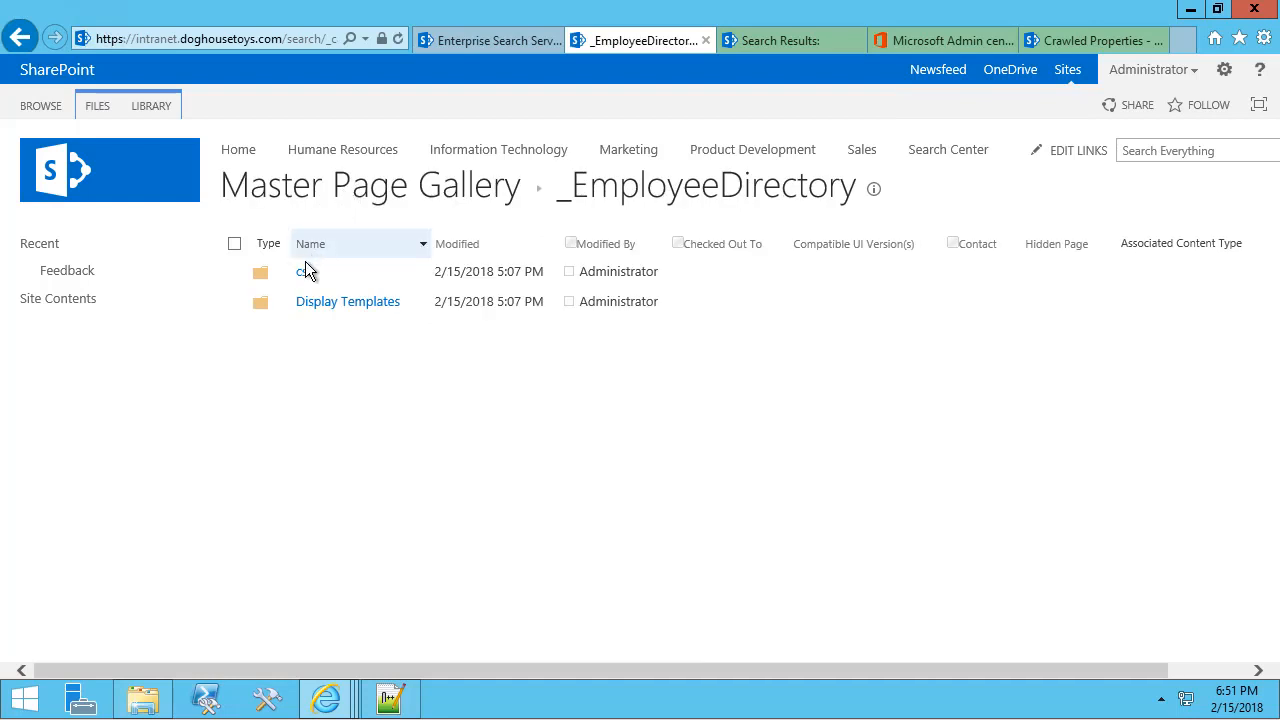
click(302, 272)
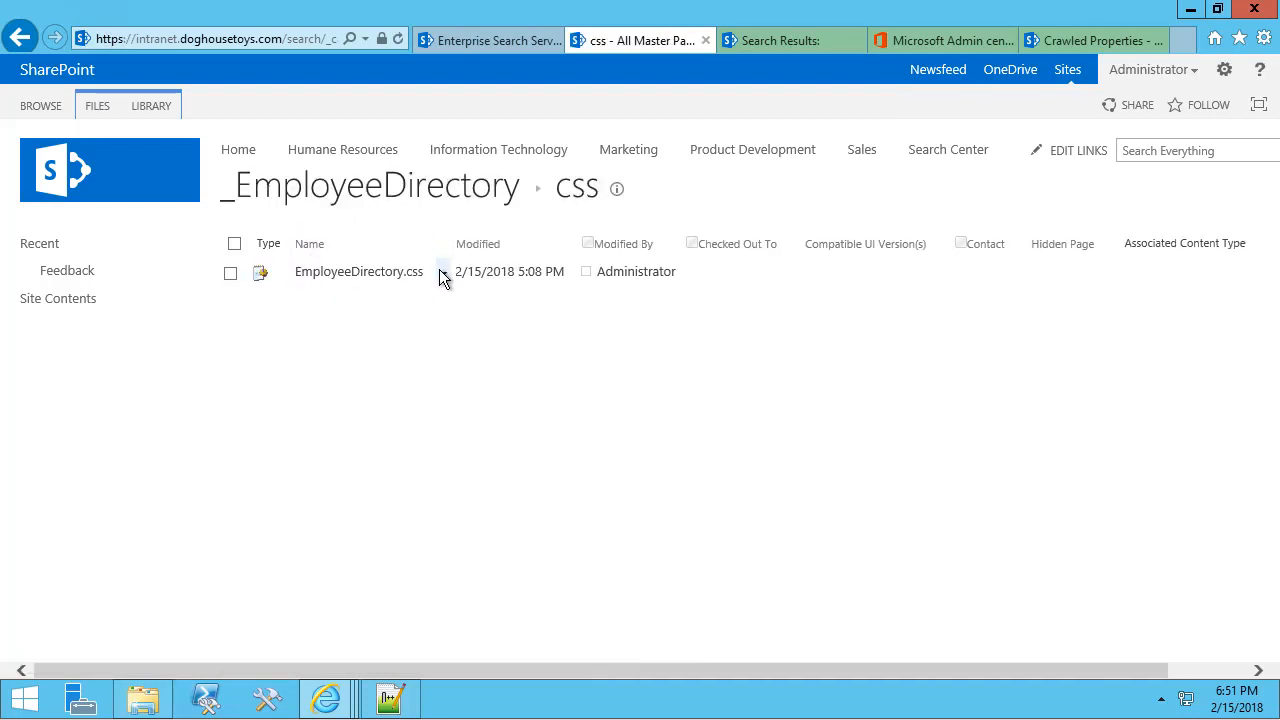
click(441, 272)
click(388, 394)
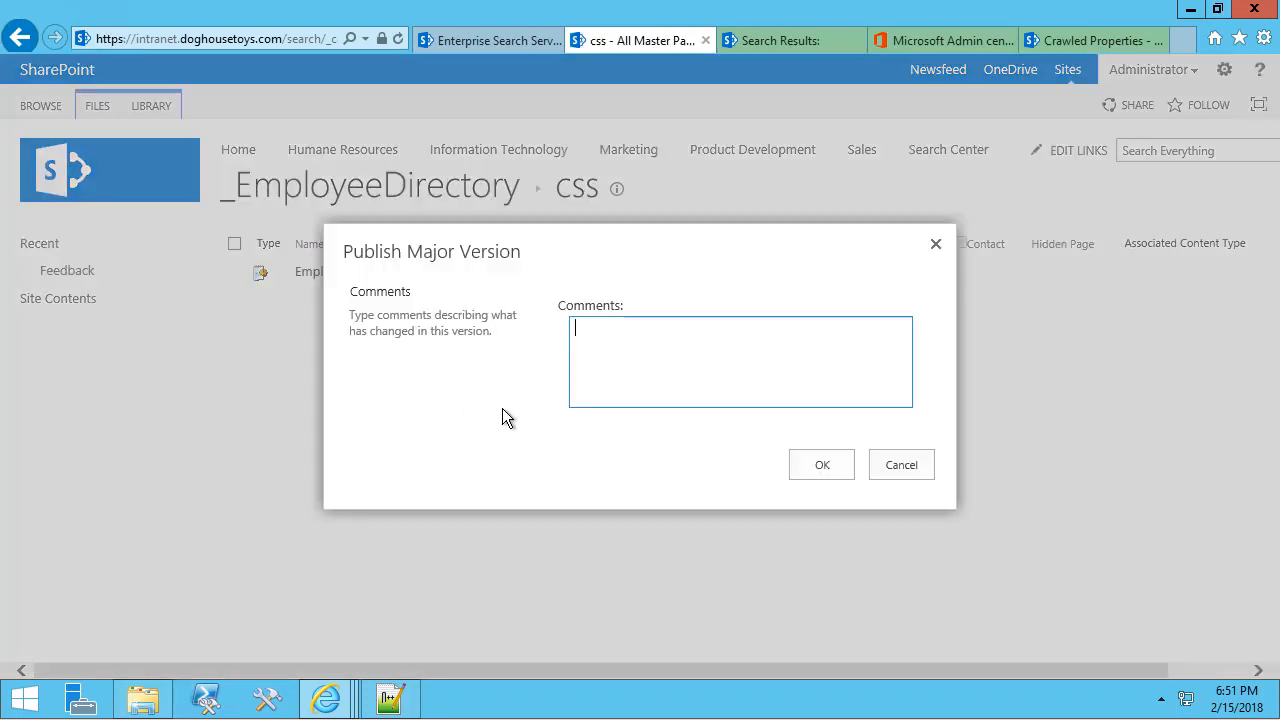
click(822, 463)
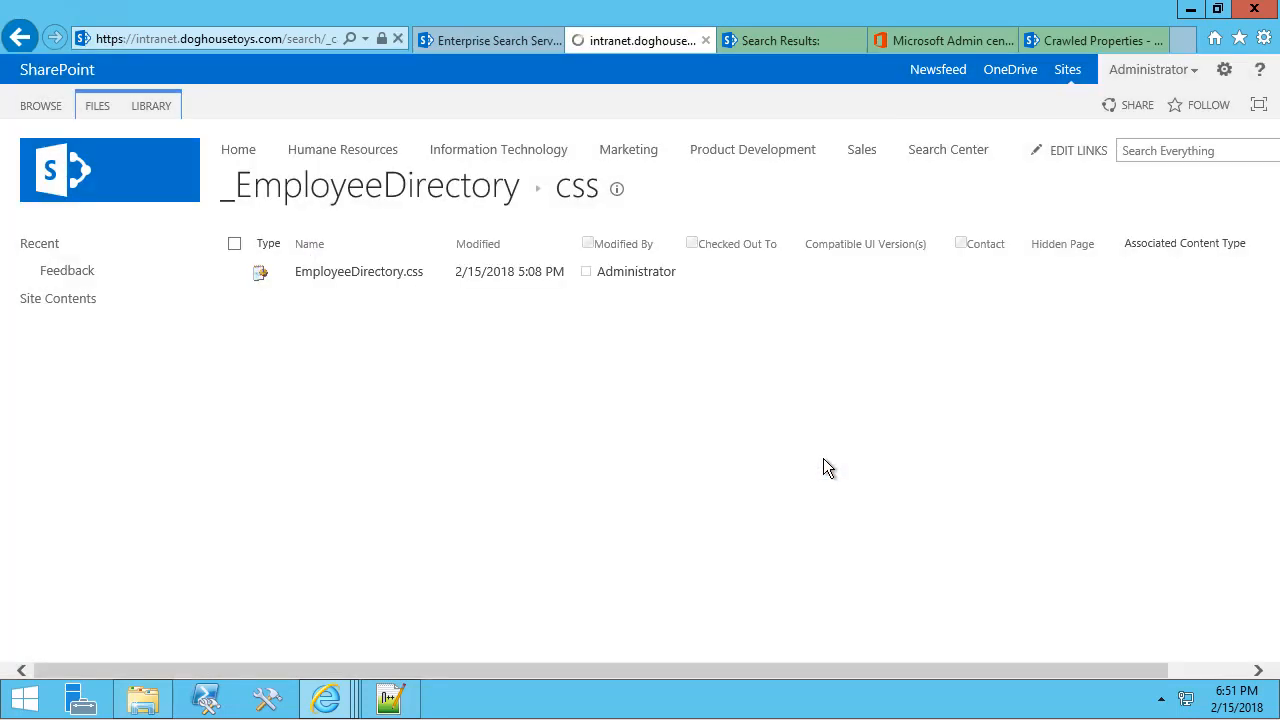
click(360, 198)
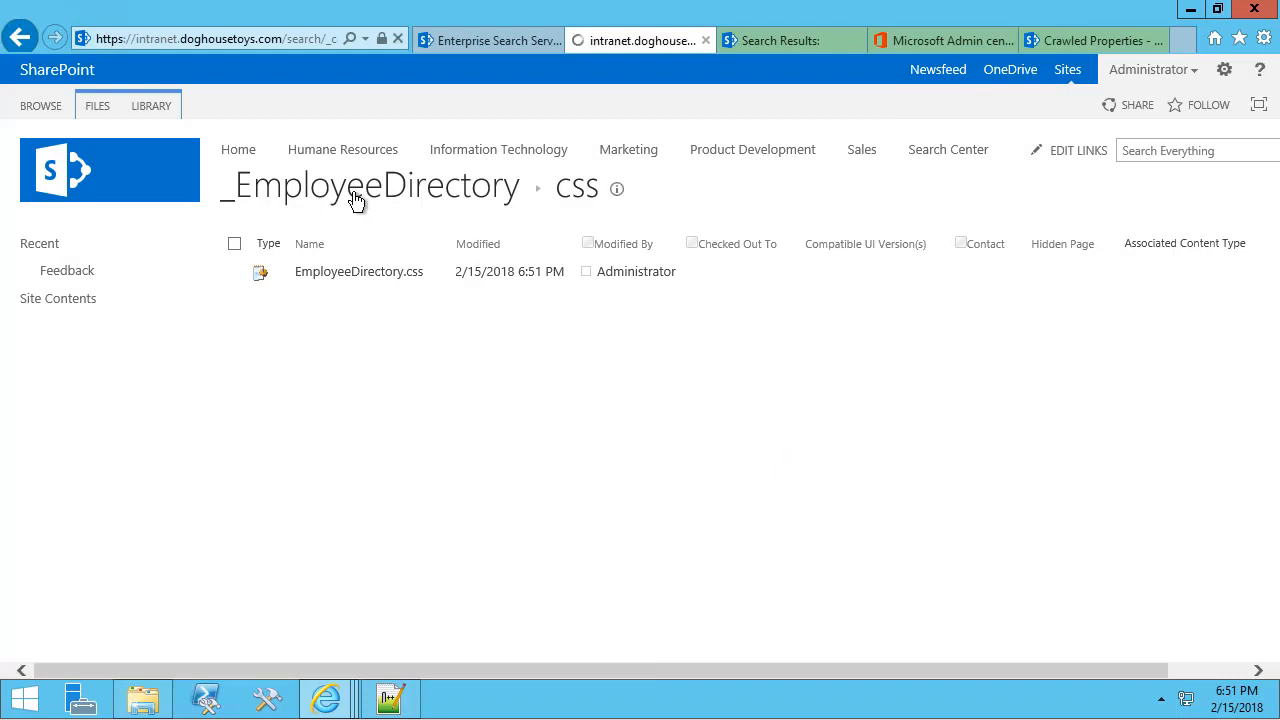
From the Search Center home page, run a people search for a colleague's first name.
click(127, 181)
text(Willa)
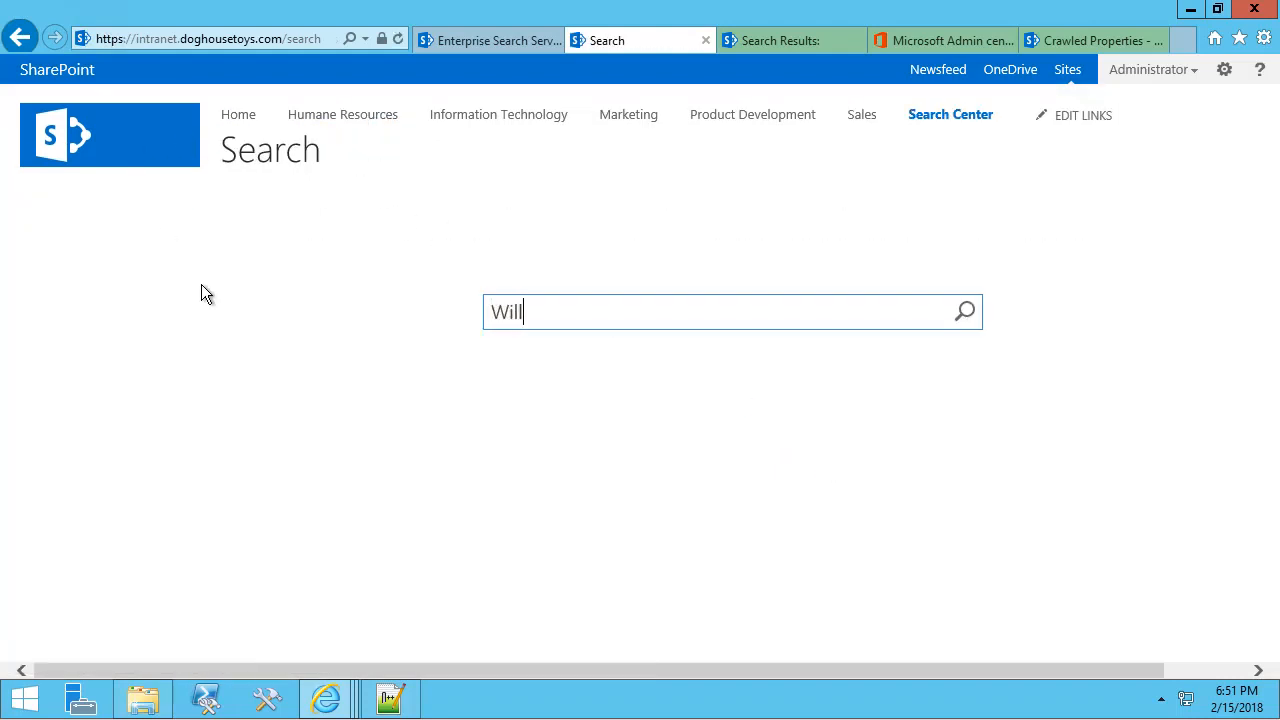
key(Return)
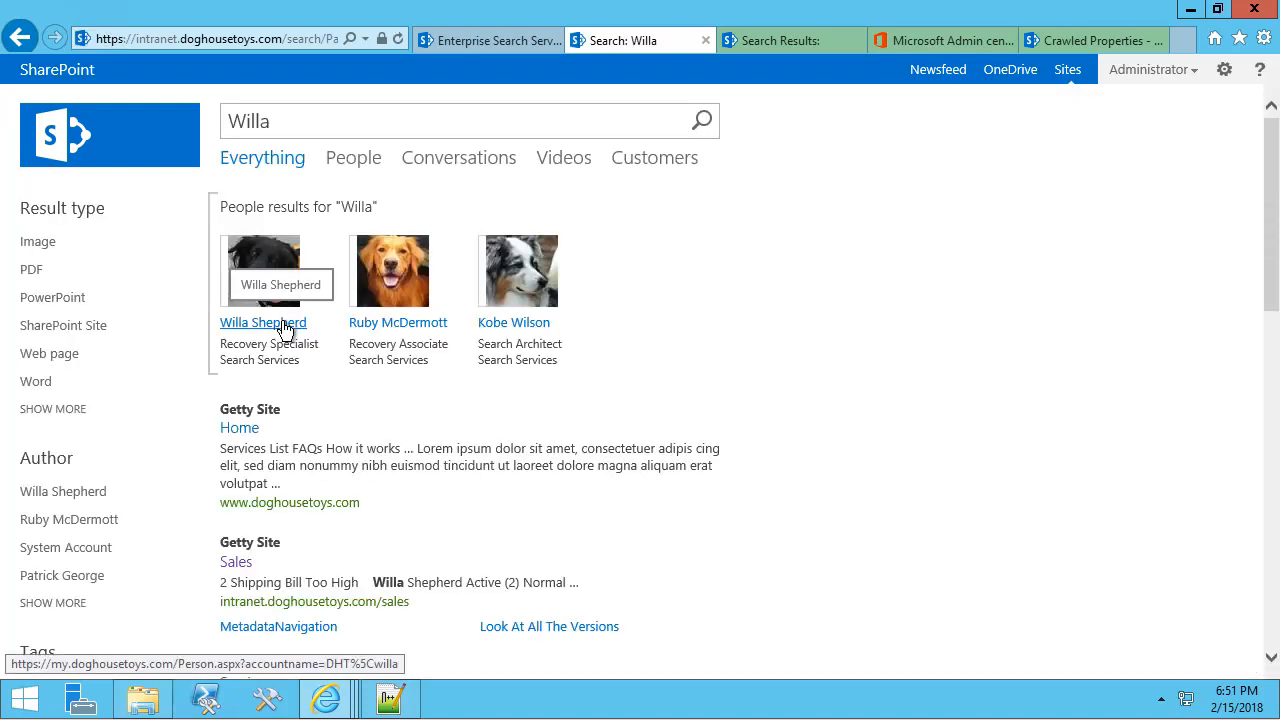
Search for 'Search', open the full people directory, and filter to last names starting with M.
drag(288, 114, 209, 119)
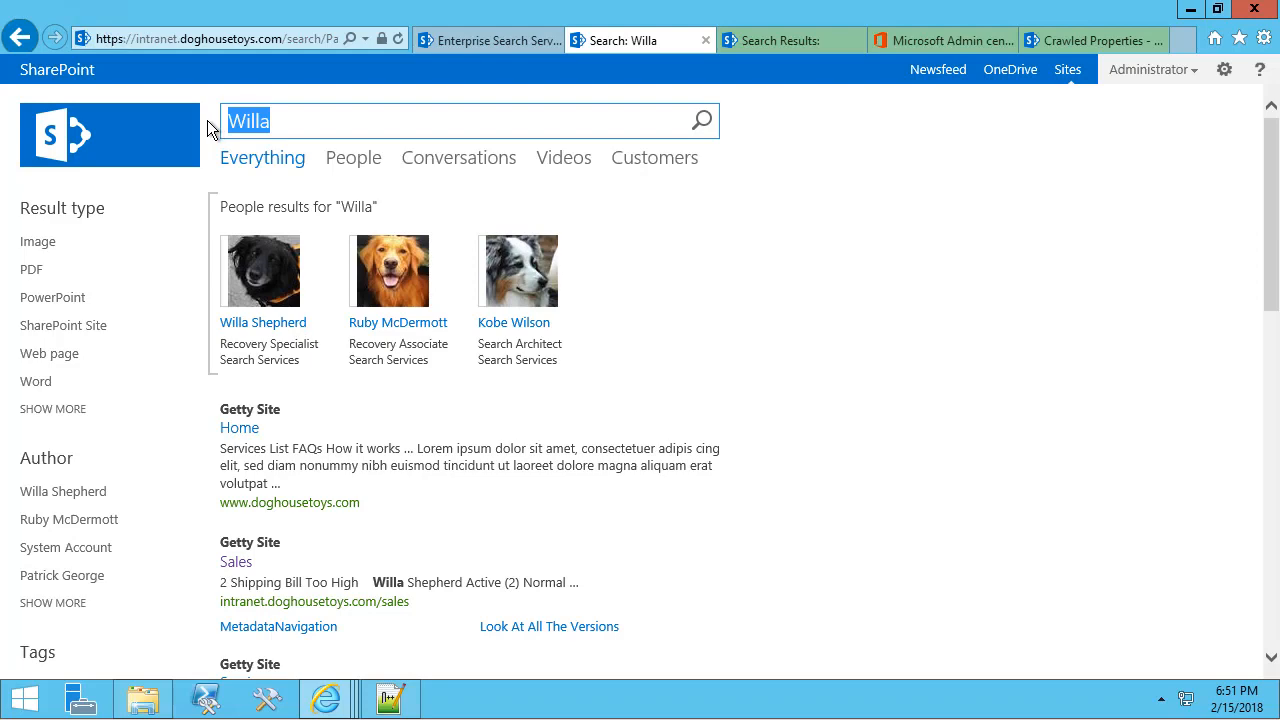
text(Search)
key(Return)
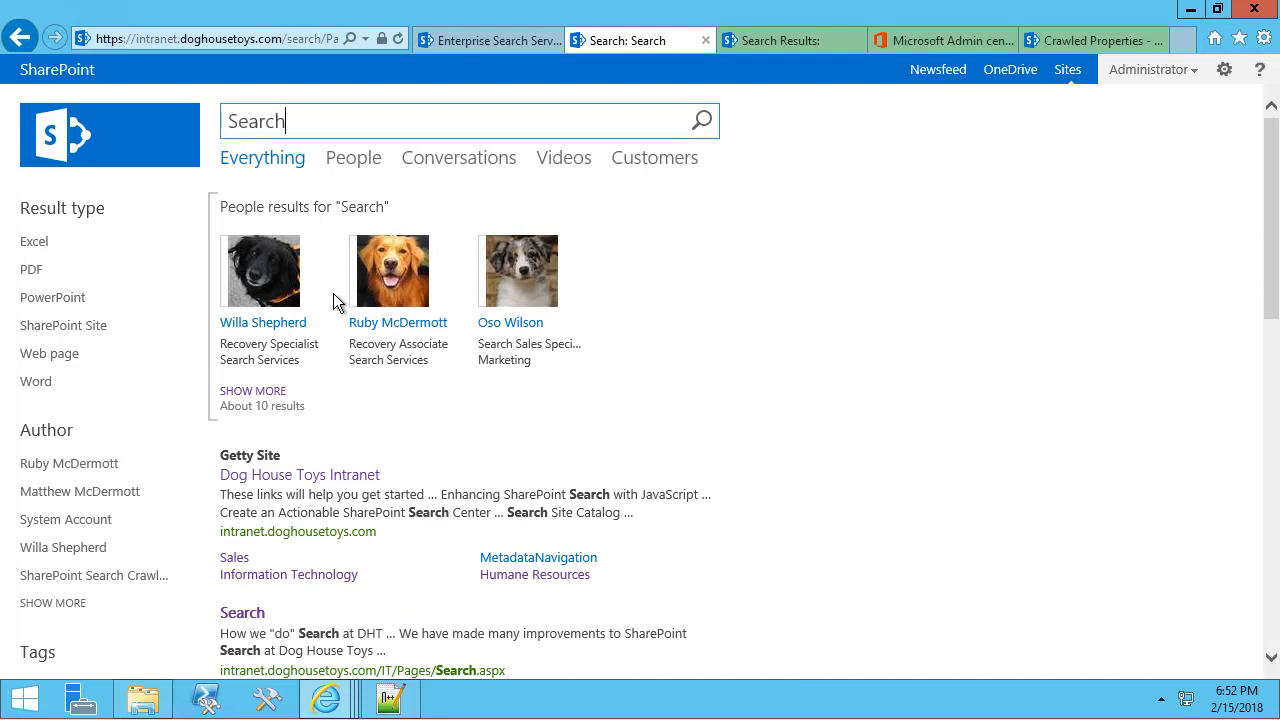
click(264, 392)
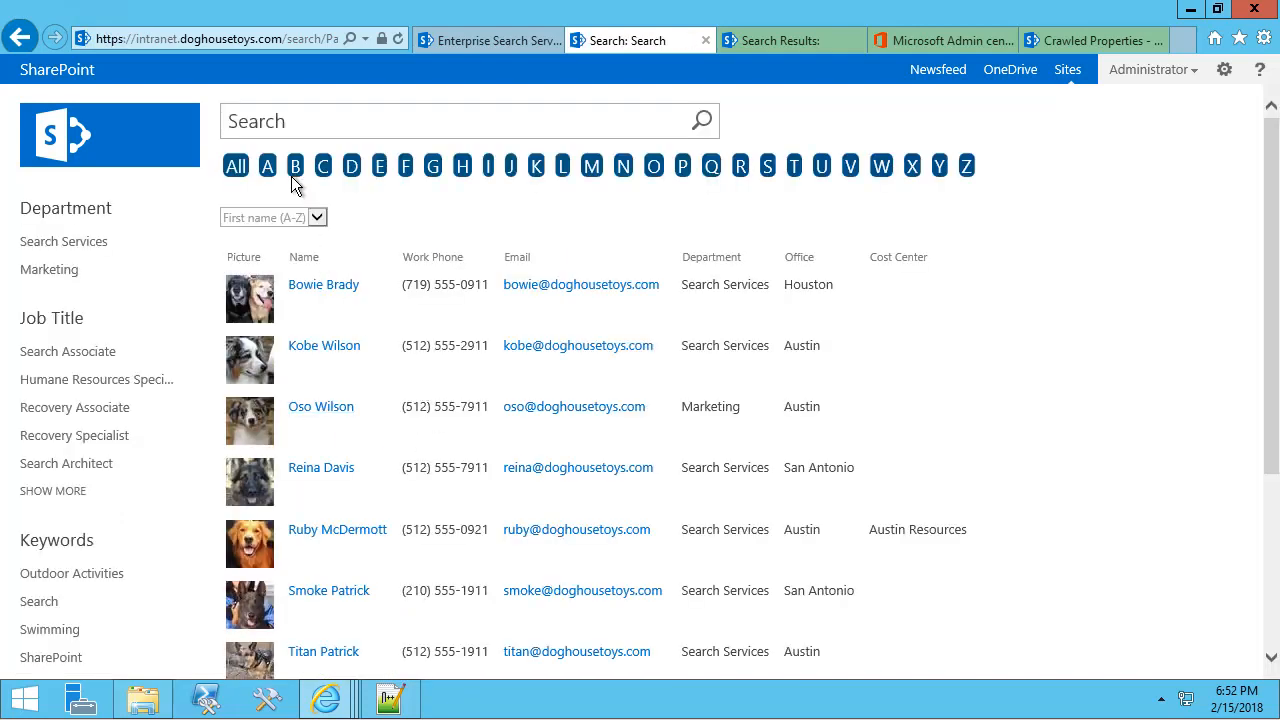
click(583, 170)
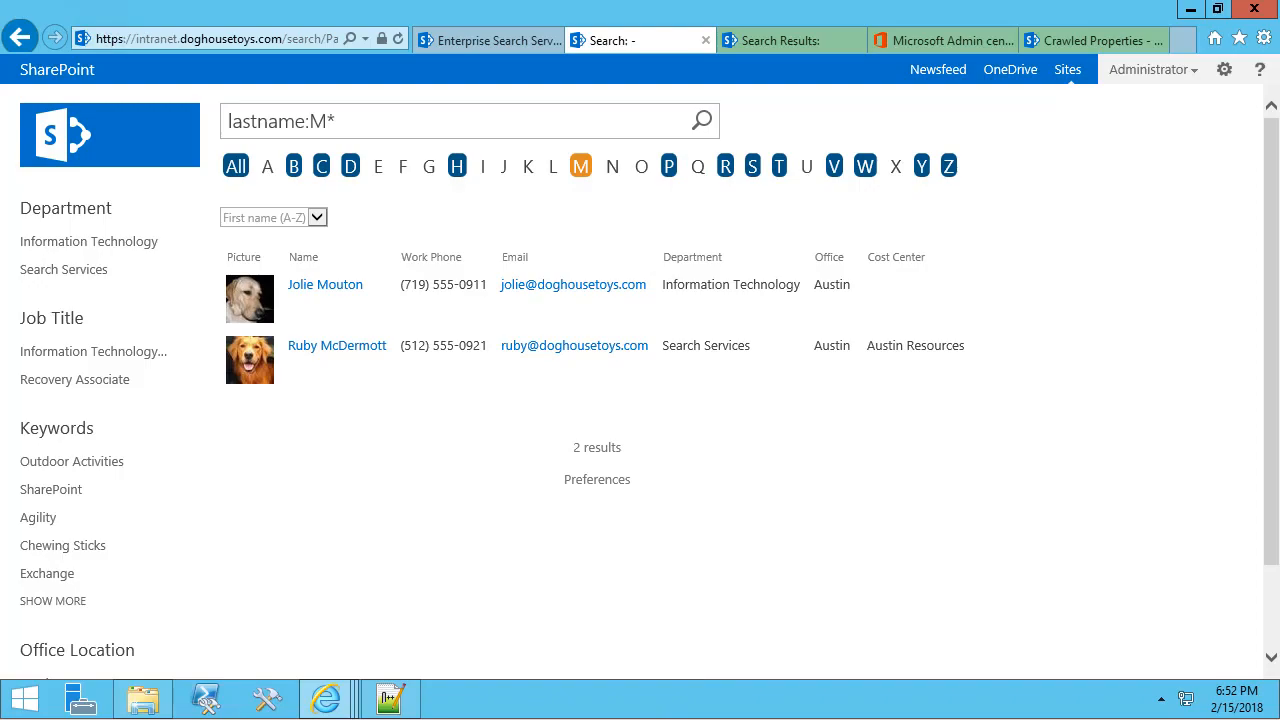
key(alt+Tab)
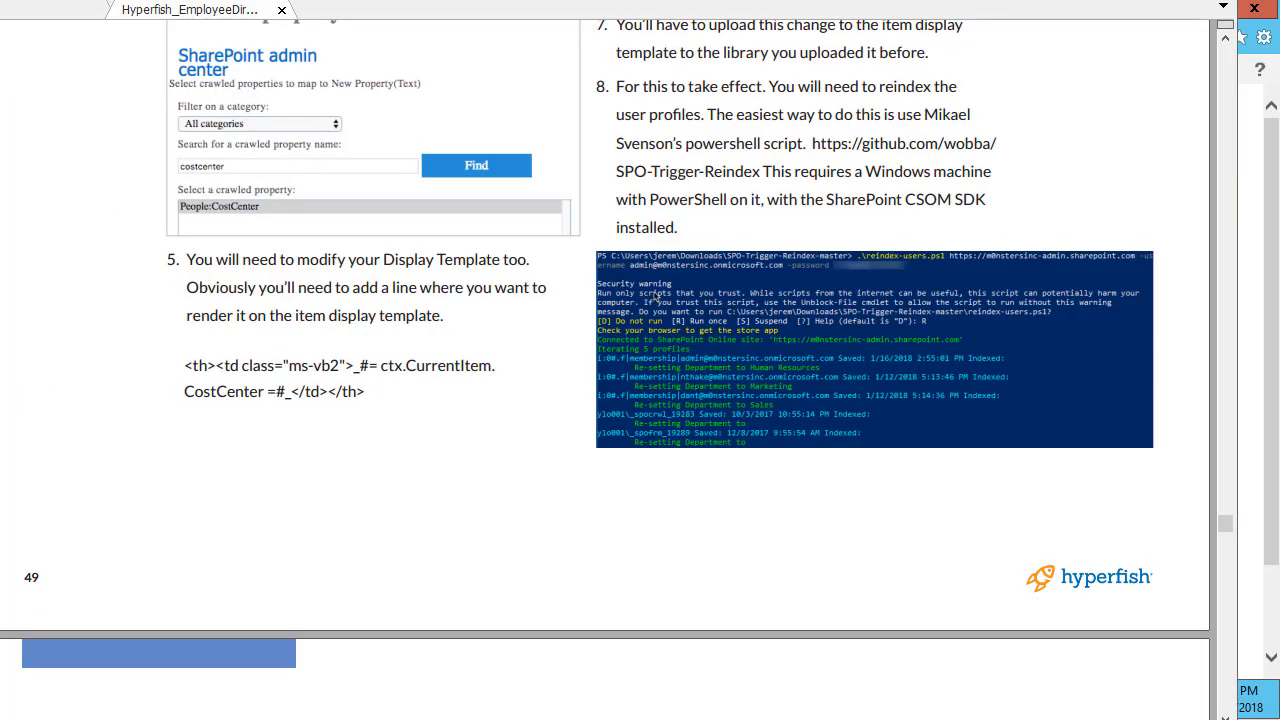